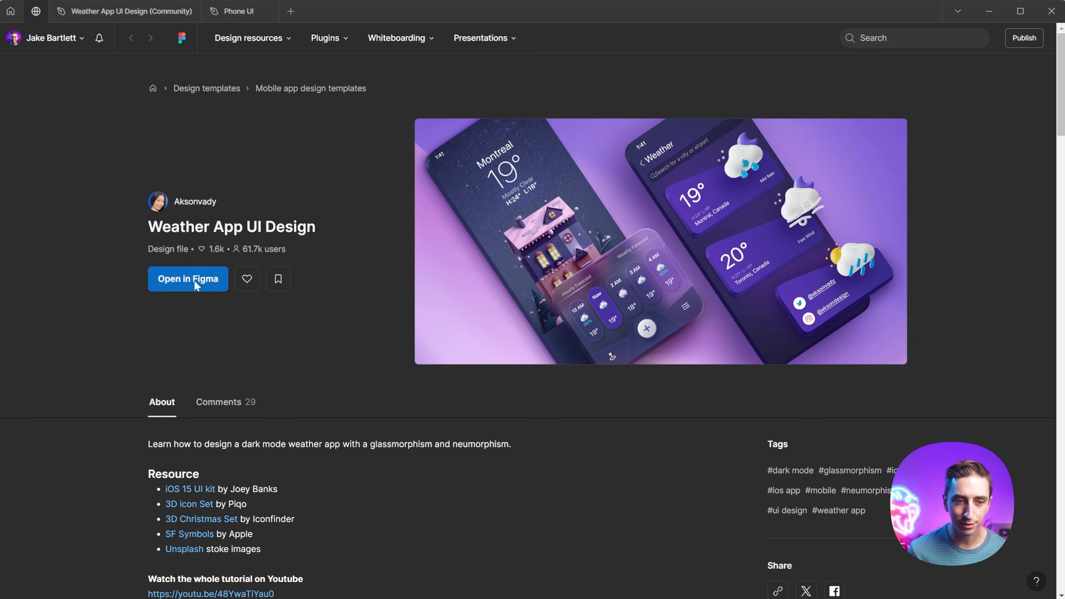
Look over the Weather App UI Design community listing and the Cover page of its design file.
{"action": "scroll", "coordinate": [330, 276], "scroll_direction": "down", "scroll_amount": 3}
{"action": "scroll", "coordinate": [329, 277], "scroll_direction": "up", "scroll_amount": 3}
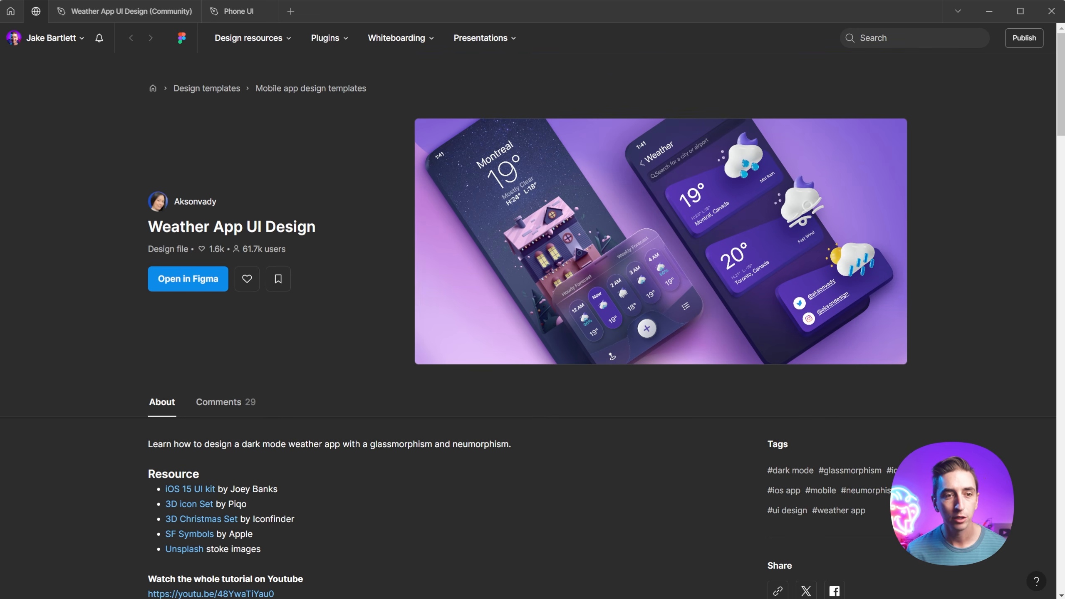
{"action": "left_click", "coordinate": [126, 12]}
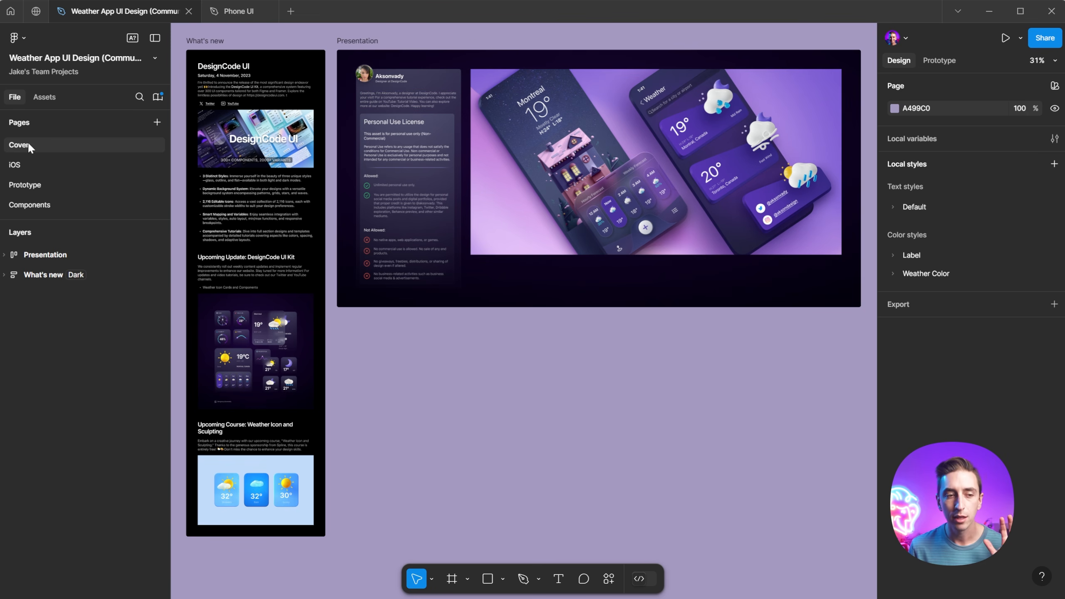
{"action": "scroll", "coordinate": [462, 95], "scroll_direction": "up", "scroll_amount": 3}
{"action": "scroll", "coordinate": [478, 96], "scroll_direction": "up", "scroll_amount": 3}
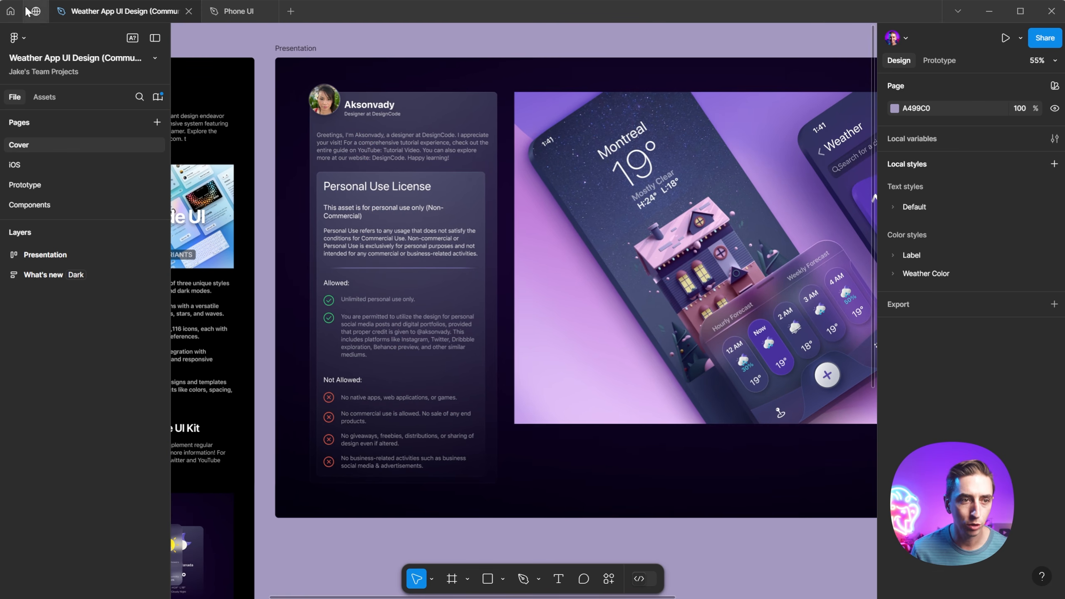
Check the licensing details on the community listing and the Personal Use License on the file's Cover page.
{"action": "left_click", "coordinate": [36, 11]}
{"action": "scroll", "coordinate": [548, 246], "scroll_direction": "down", "scroll_amount": 6}
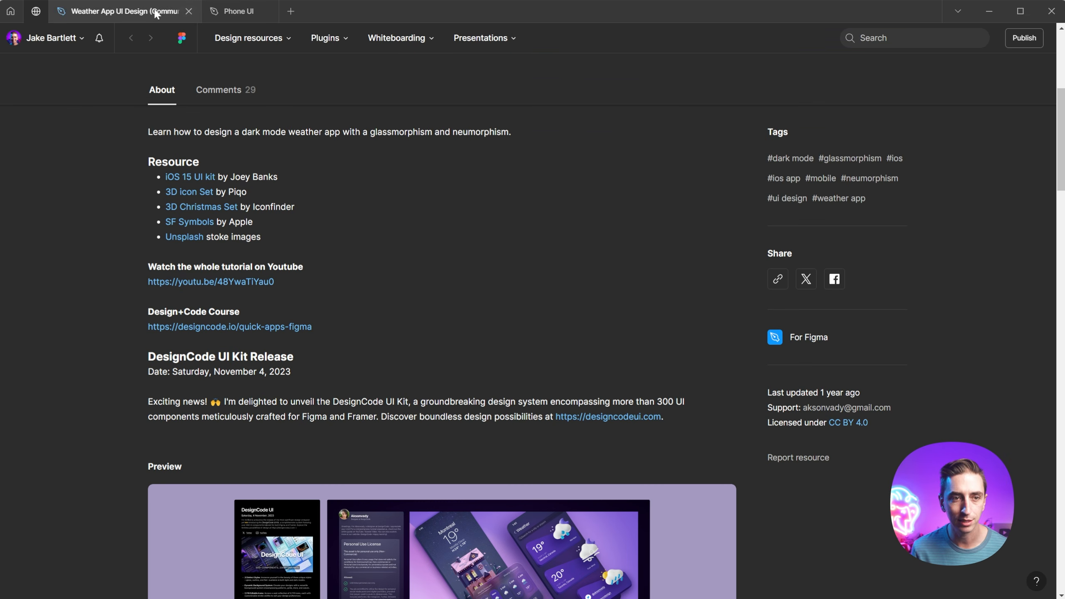
{"action": "left_click", "coordinate": [135, 14]}
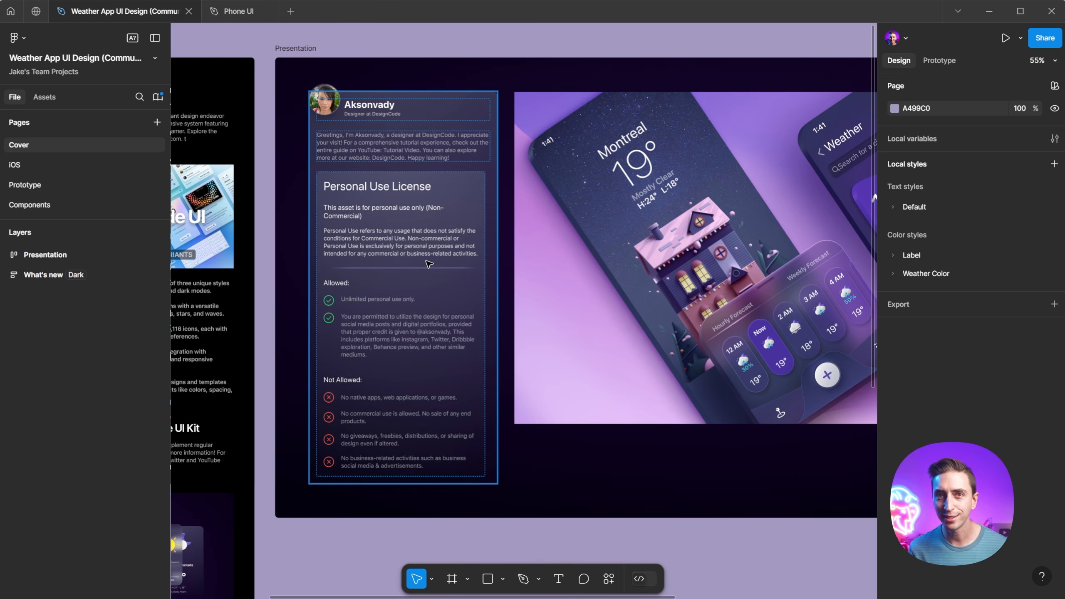
{"action": "scroll", "coordinate": [321, 250], "scroll_direction": "up", "scroll_amount": 3}
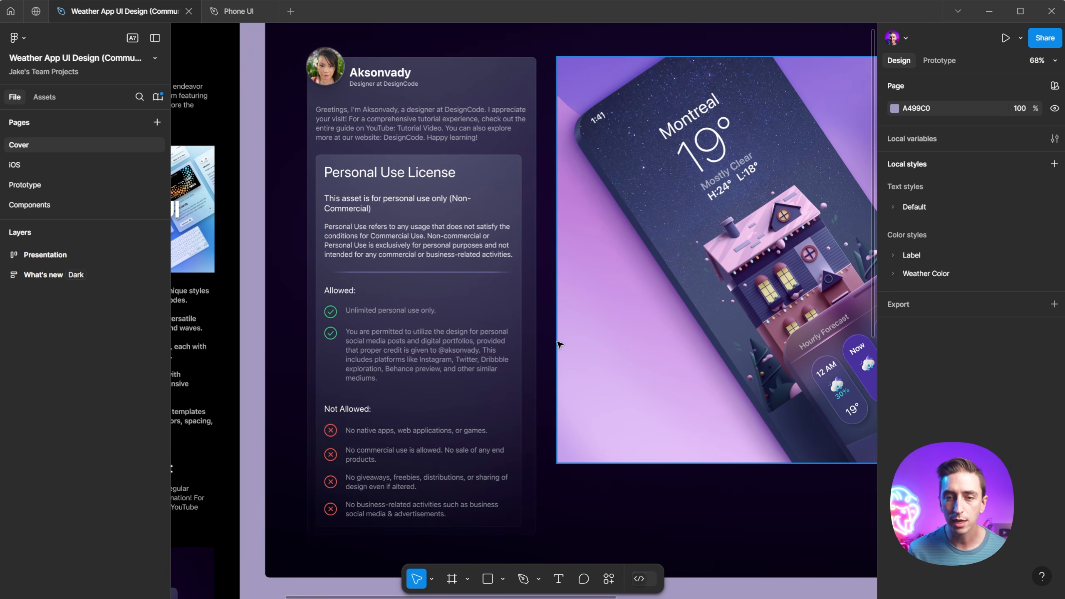
Examine the presentation image on the Cover page and the Weather - Home frame on the iOS page.
{"action": "key", "text": "shift+2"}
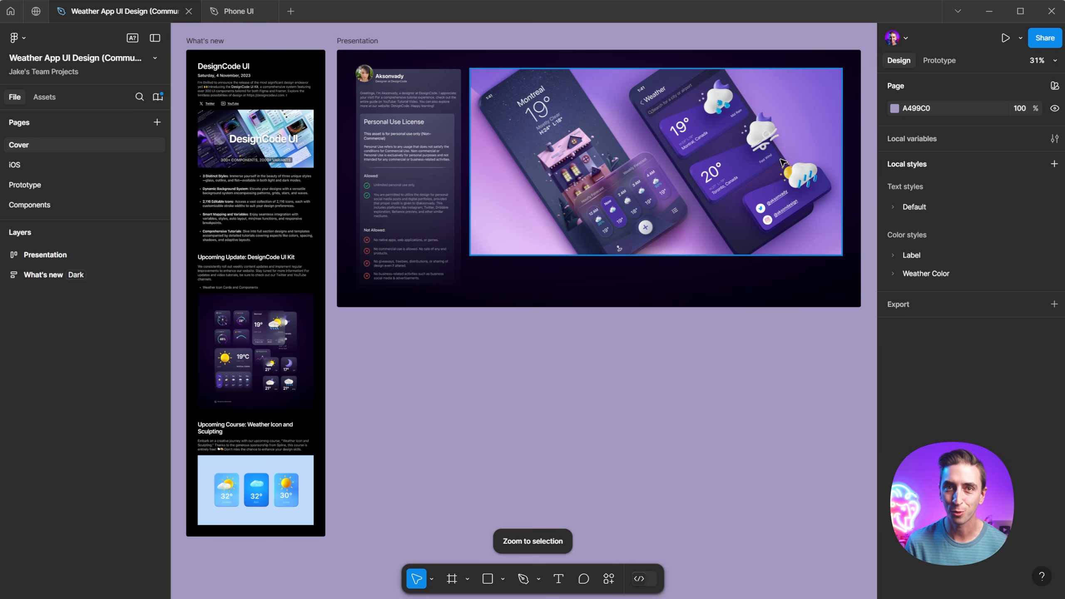
{"action": "scroll", "coordinate": [783, 163], "scroll_direction": "up", "scroll_amount": 3}
{"action": "left_click_drag", "start_coordinate": [716, 101], "coordinate": [691, 179]}
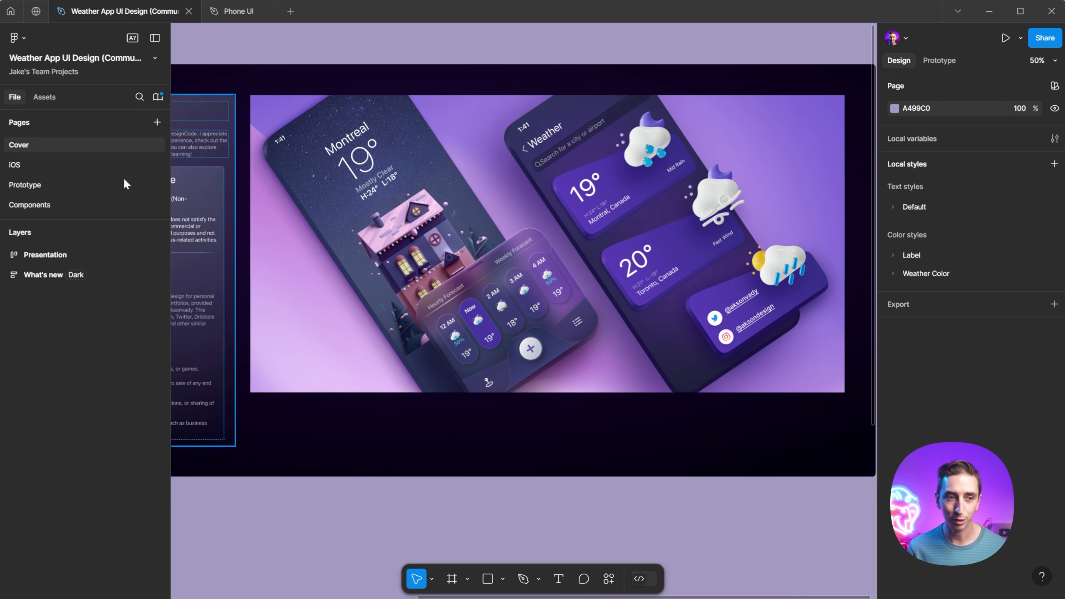
{"action": "left_click", "coordinate": [61, 166]}
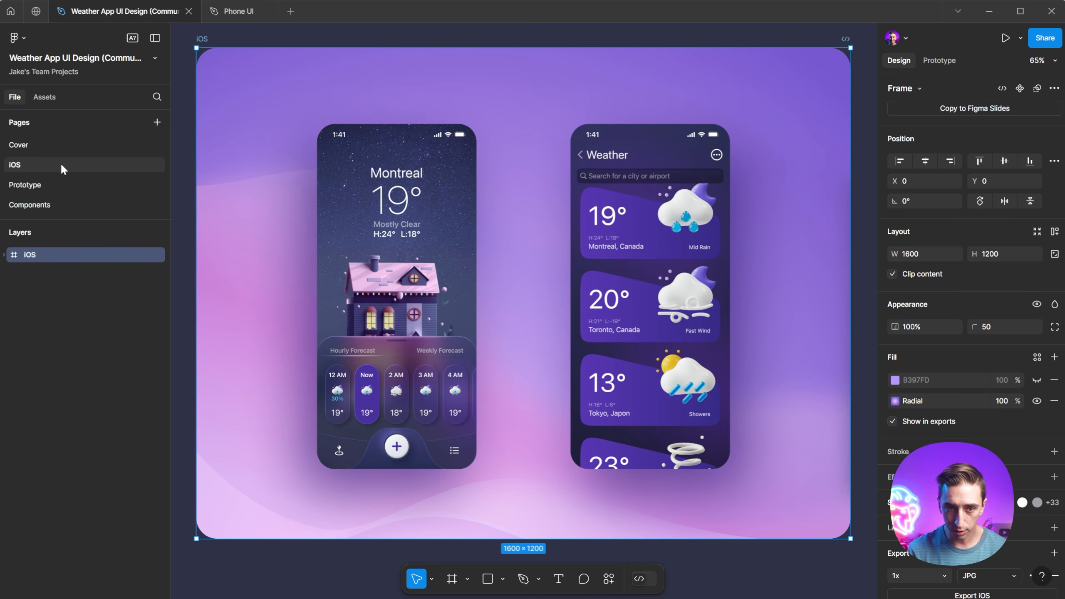
{"action": "left_click", "coordinate": [337, 315]}
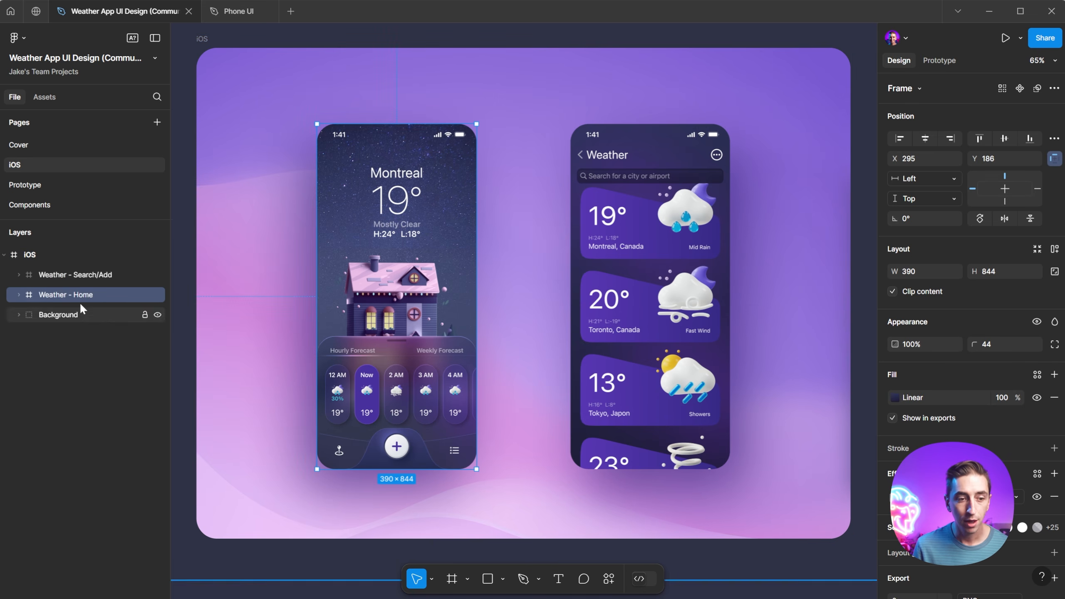
Play the prototype from the Prototype page and test expanding and collapsing the forecast sheet on the Home screen.
{"action": "left_click", "coordinate": [40, 185]}
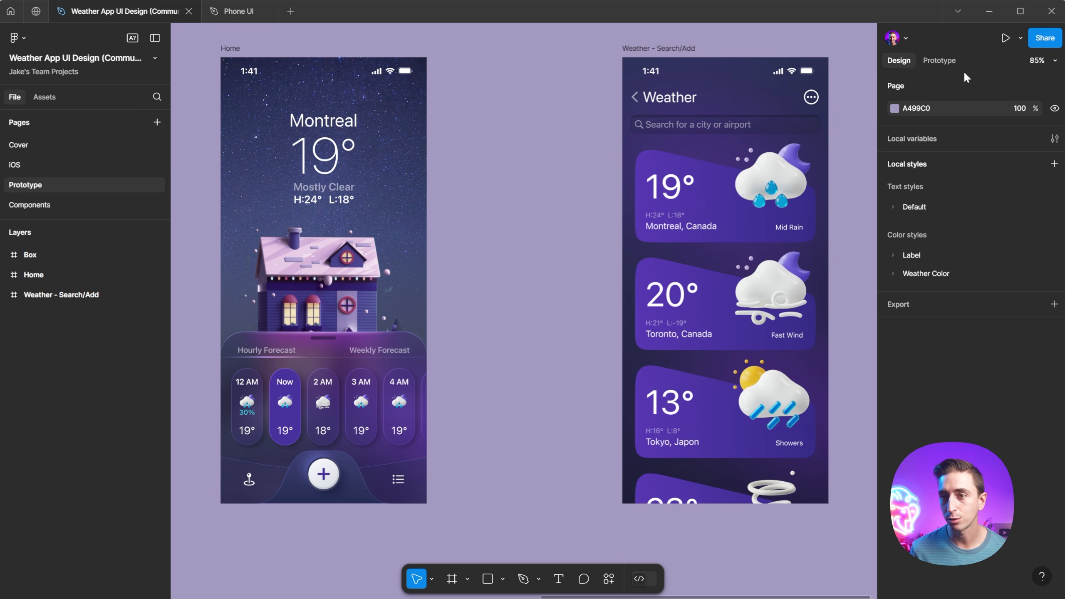
{"action": "left_click", "coordinate": [1006, 38]}
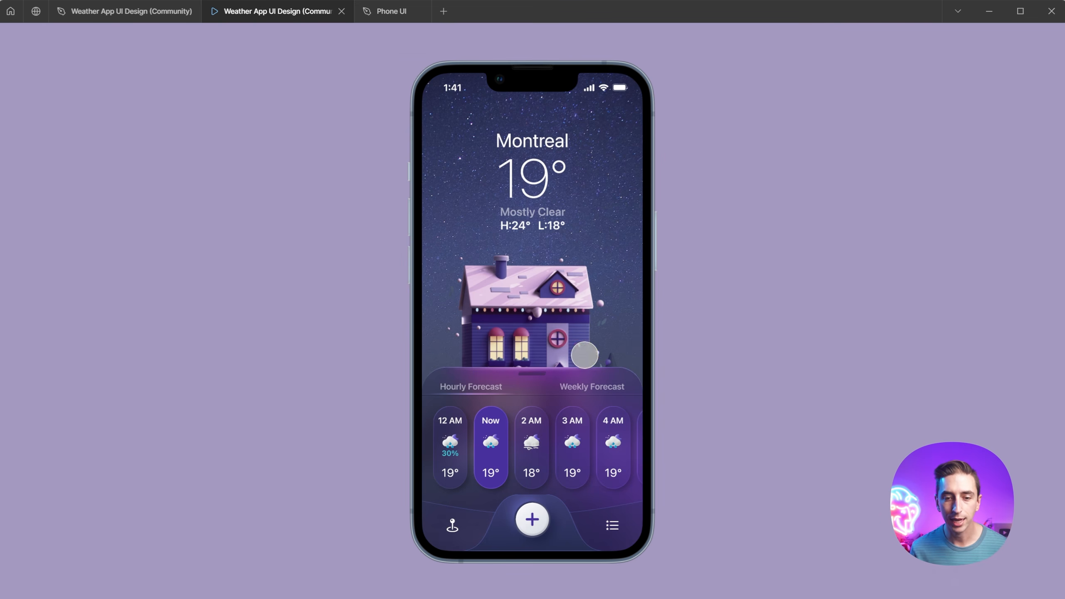
{"action": "mouse_move", "coordinate": [532, 374]}
{"action": "left_mouse_down"}
{"action": "mouse_move", "coordinate": [533, 404]}
{"action": "mouse_move", "coordinate": [528, 193]}
{"action": "mouse_move", "coordinate": [515, 409]}
{"action": "mouse_move", "coordinate": [532, 333]}
{"action": "mouse_move", "coordinate": [532, 469]}
{"action": "mouse_move", "coordinate": [526, 379]}
{"action": "mouse_move", "coordinate": [545, 358]}
{"action": "left_mouse_up"}
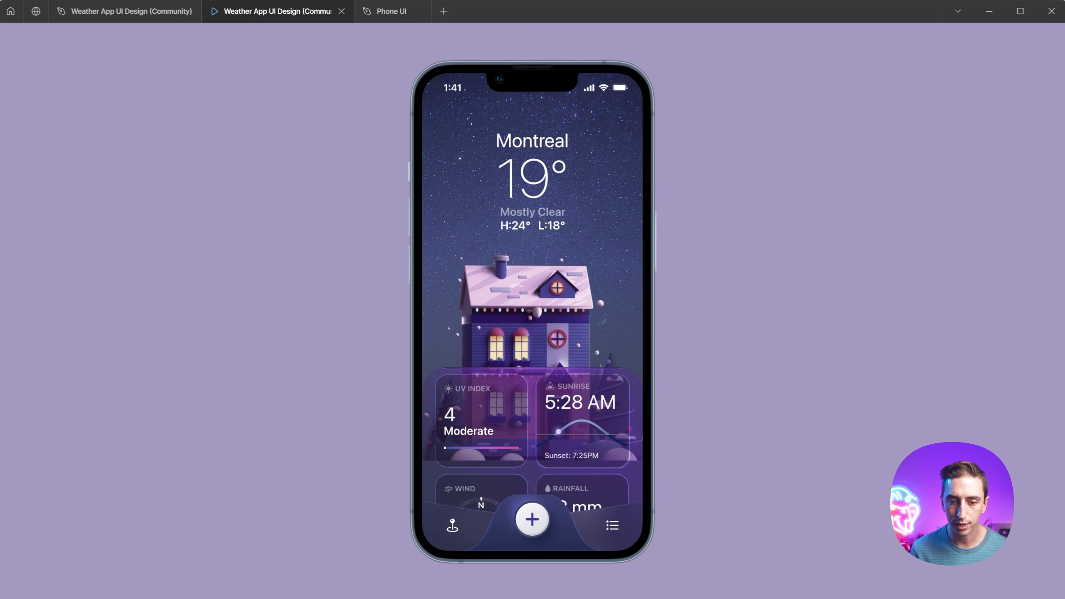
{"action": "left_click_drag", "start_coordinate": [554, 422], "coordinate": [593, 527]}
{"action": "left_click_drag", "start_coordinate": [547, 352], "coordinate": [562, 176]}
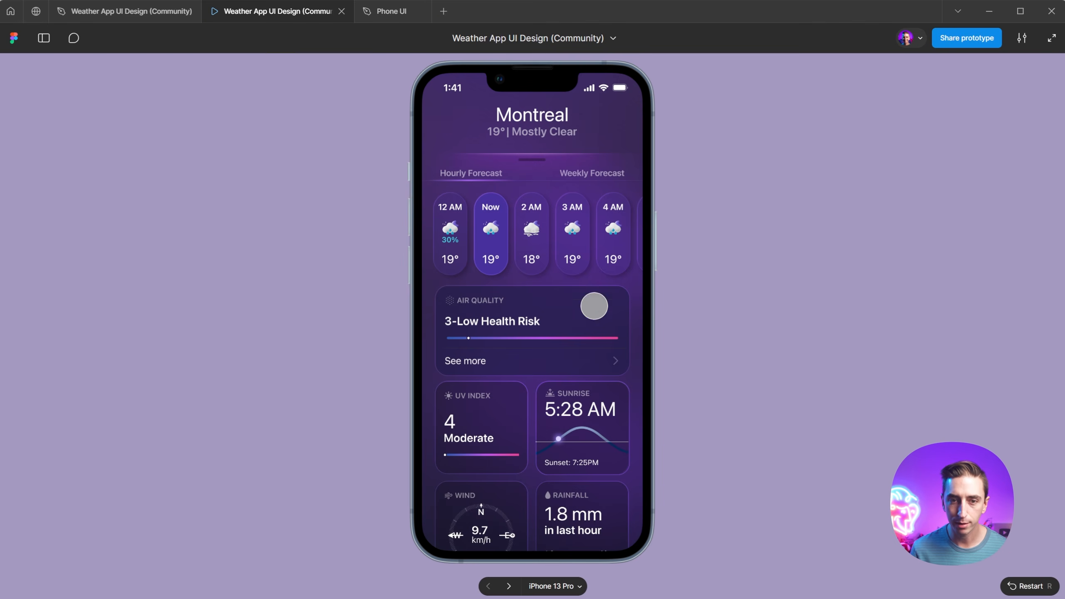
{"action": "left_click_drag", "start_coordinate": [528, 255], "coordinate": [523, 459]}
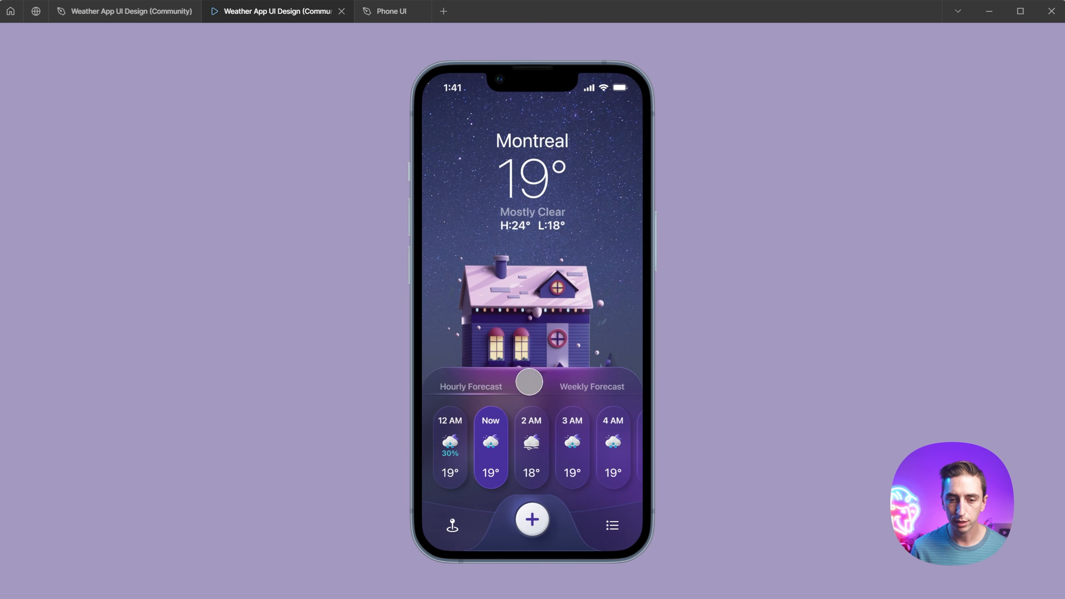
{"action": "left_click_drag", "start_coordinate": [529, 381], "coordinate": [529, 348]}
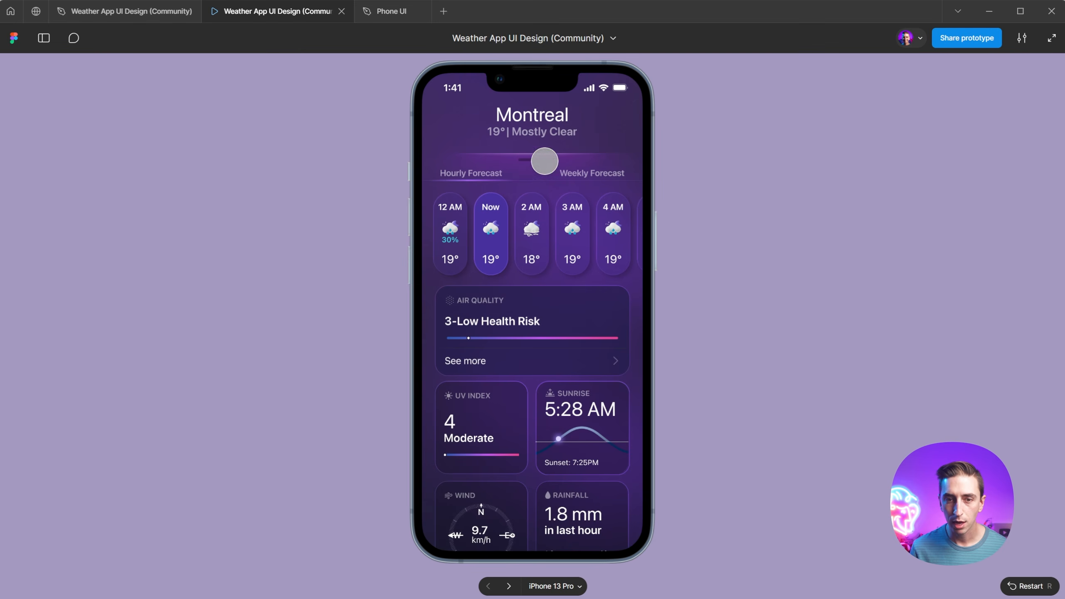
{"action": "left_click_drag", "start_coordinate": [535, 162], "coordinate": [524, 411]}
Test the prototype's Weather list screen by browsing the city cards, return to the Home screen and close the preview.
{"action": "left_click", "coordinate": [613, 527]}
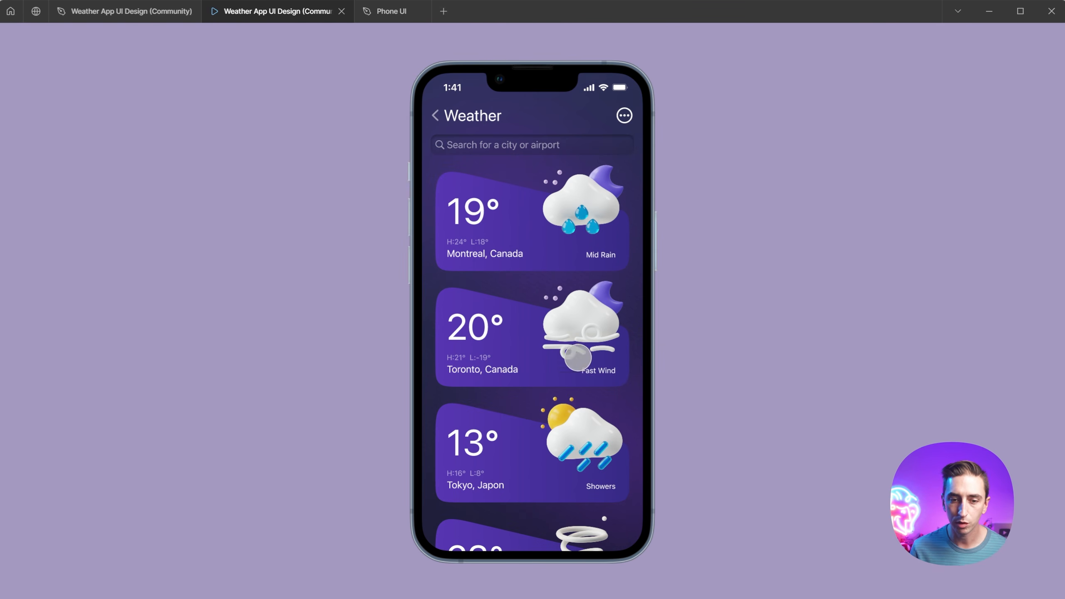
{"action": "scroll", "coordinate": [576, 357], "scroll_direction": "down", "scroll_amount": 5}
{"action": "scroll", "coordinate": [499, 464], "scroll_direction": "up", "scroll_amount": 3}
{"action": "scroll", "coordinate": [487, 388], "scroll_direction": "down", "scroll_amount": 7}
{"action": "scroll", "coordinate": [499, 361], "scroll_direction": "up", "scroll_amount": 5}
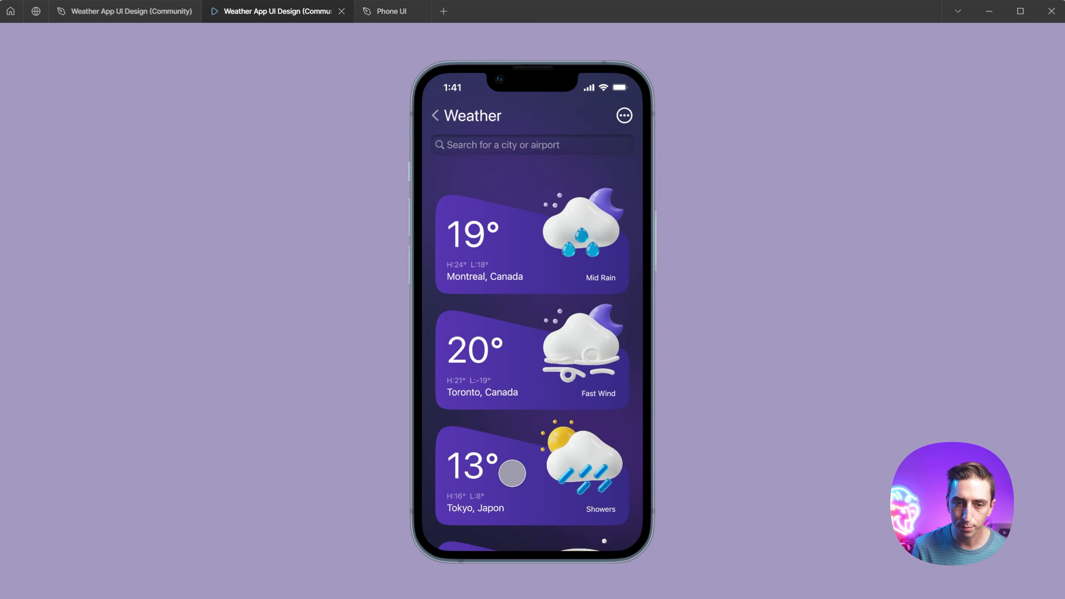
{"action": "scroll", "coordinate": [491, 365], "scroll_direction": "down", "scroll_amount": 5}
{"action": "scroll", "coordinate": [501, 469], "scroll_direction": "up", "scroll_amount": 5}
{"action": "left_click", "coordinate": [435, 113]}
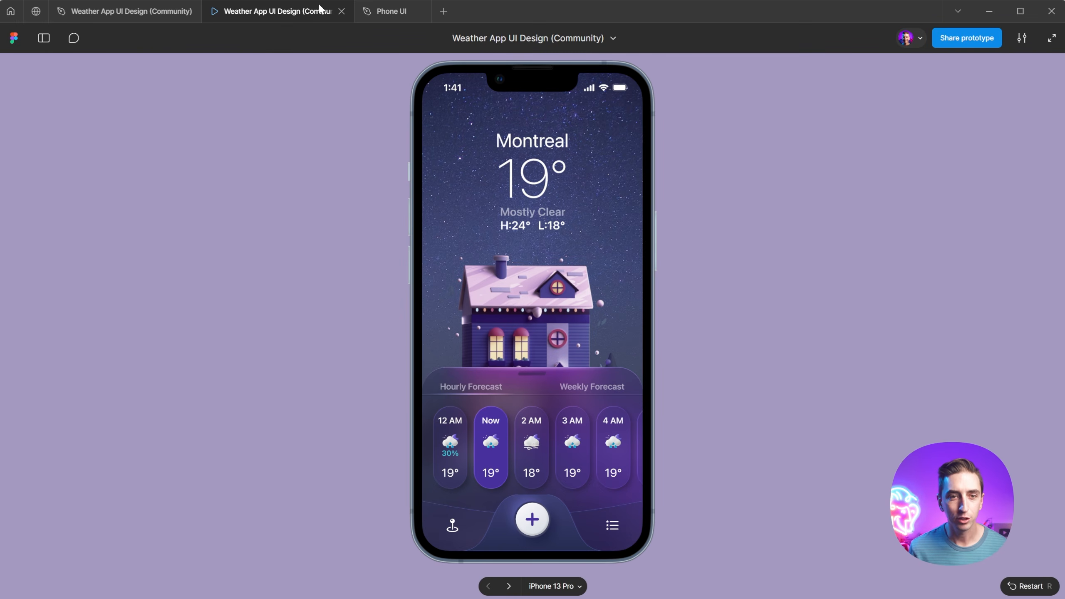
{"action": "left_click", "coordinate": [341, 11]}
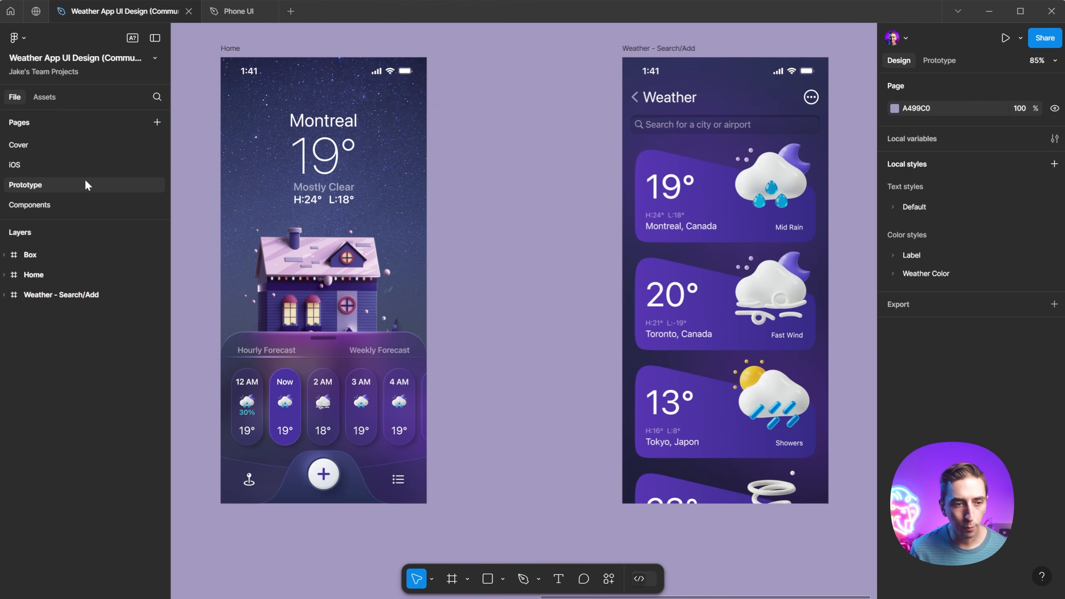
Examine the color styles, text styles and hourly forecast variants on the Components page.
{"action": "left_click", "coordinate": [35, 202]}
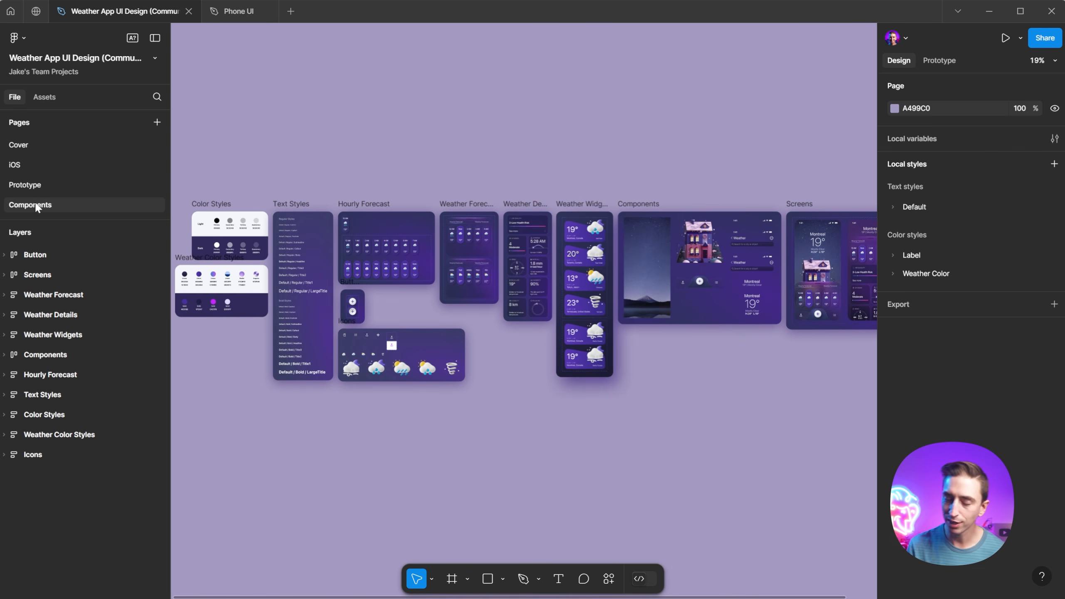
{"action": "key", "text": "shift+2"}
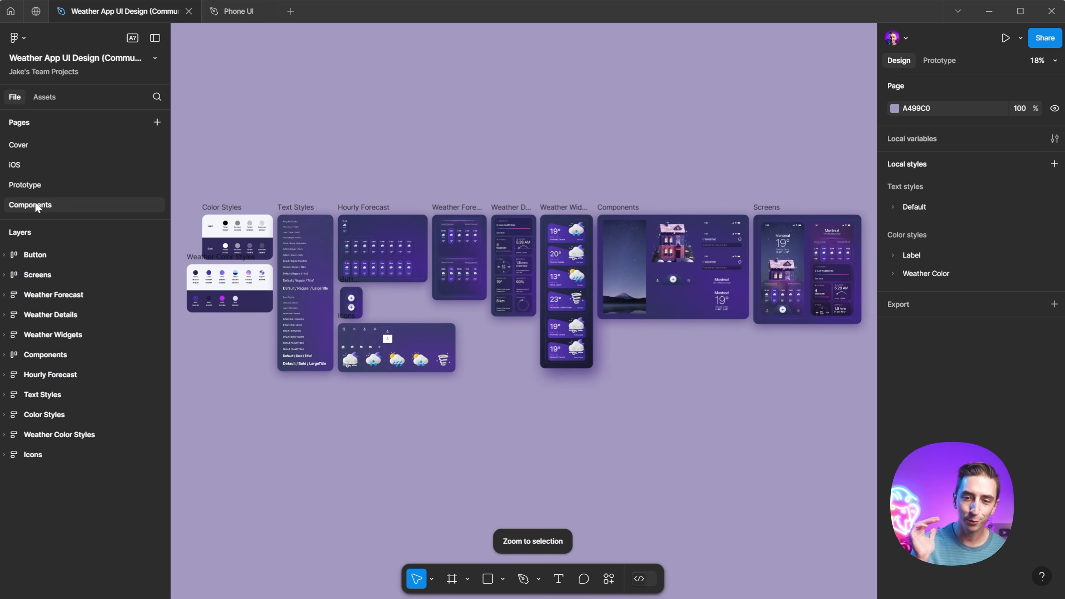
{"action": "scroll", "coordinate": [191, 239], "scroll_direction": "up", "scroll_amount": 8}
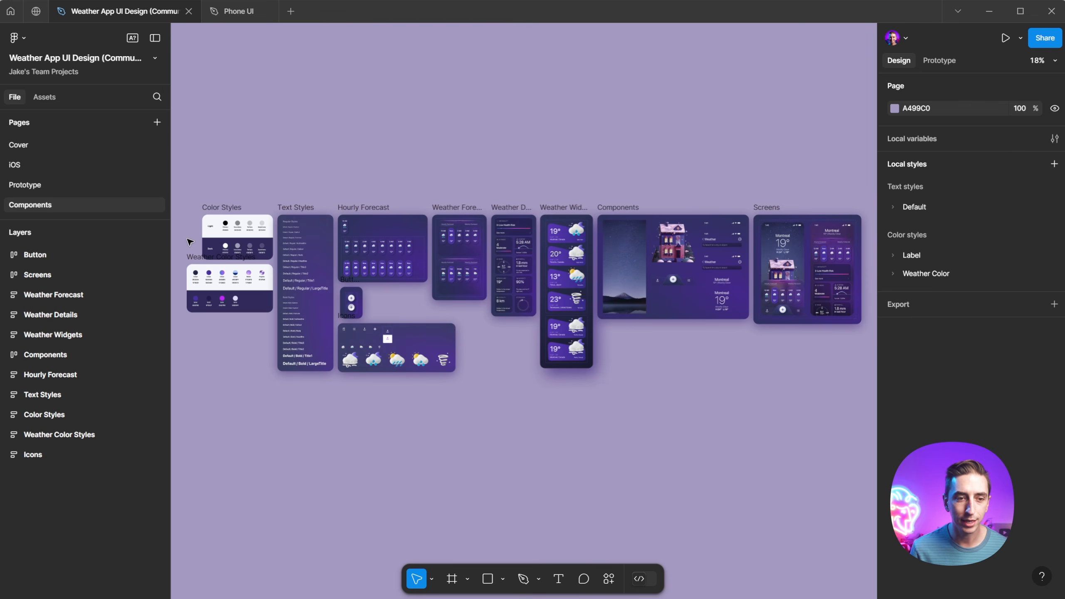
{"action": "scroll", "coordinate": [517, 328], "scroll_direction": "down", "scroll_amount": 4}
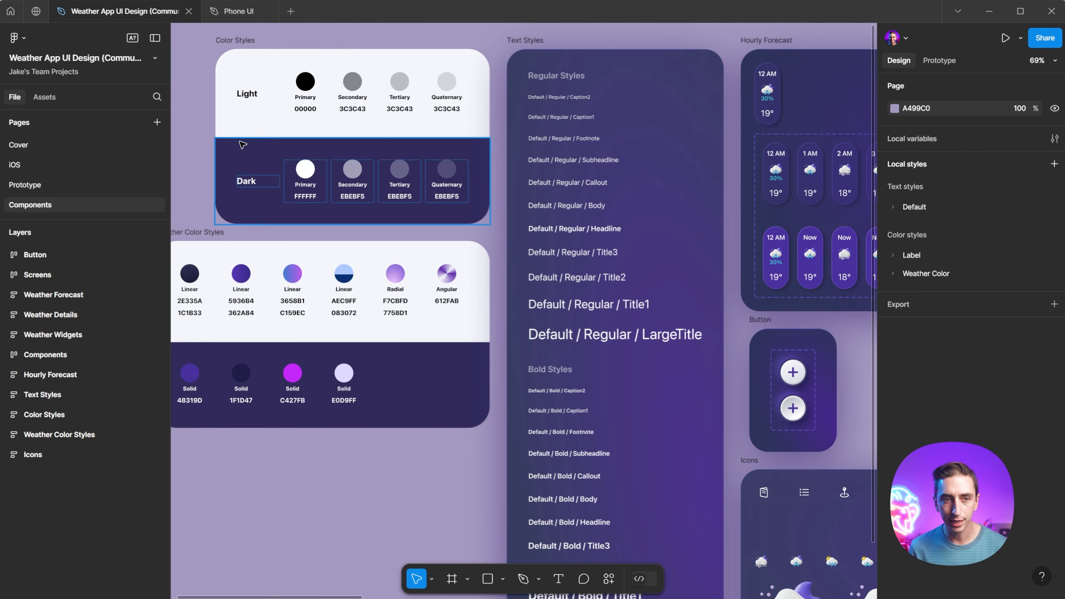
{"action": "scroll", "coordinate": [691, 269], "scroll_direction": "right", "scroll_amount": 5}
{"action": "scroll", "coordinate": [691, 269], "scroll_direction": "right", "scroll_amount": 8}
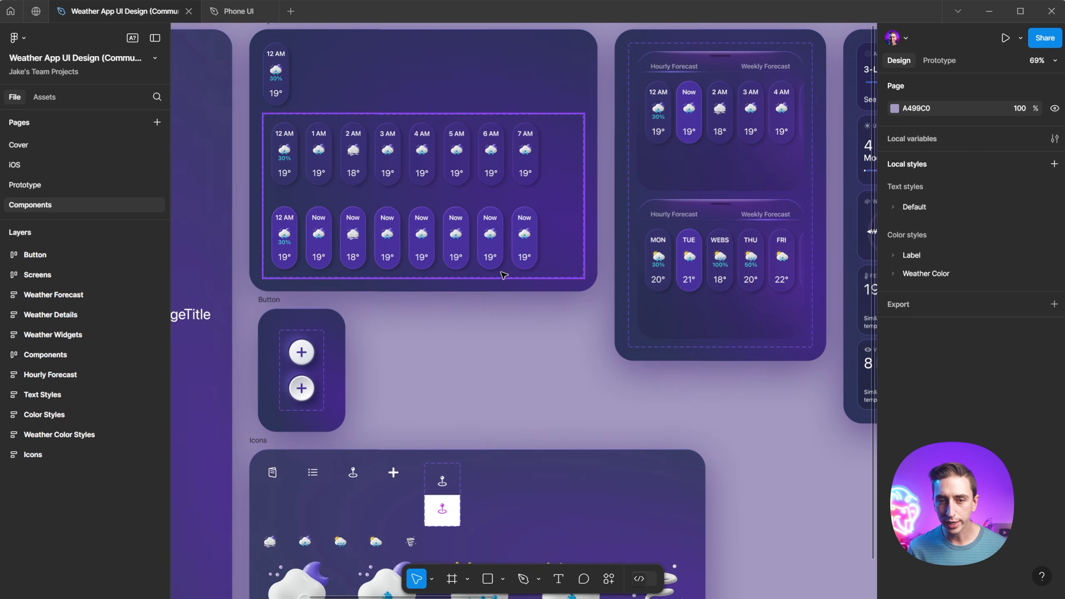
Examine the icons, weather details, weather widgets, shared components and screens on the Components page.
{"action": "scroll", "coordinate": [499, 274], "scroll_direction": "down", "scroll_amount": 6}
{"action": "scroll", "coordinate": [631, 220], "scroll_direction": "right", "scroll_amount": 10}
{"action": "scroll", "coordinate": [630, 220], "scroll_direction": "up", "scroll_amount": 5}
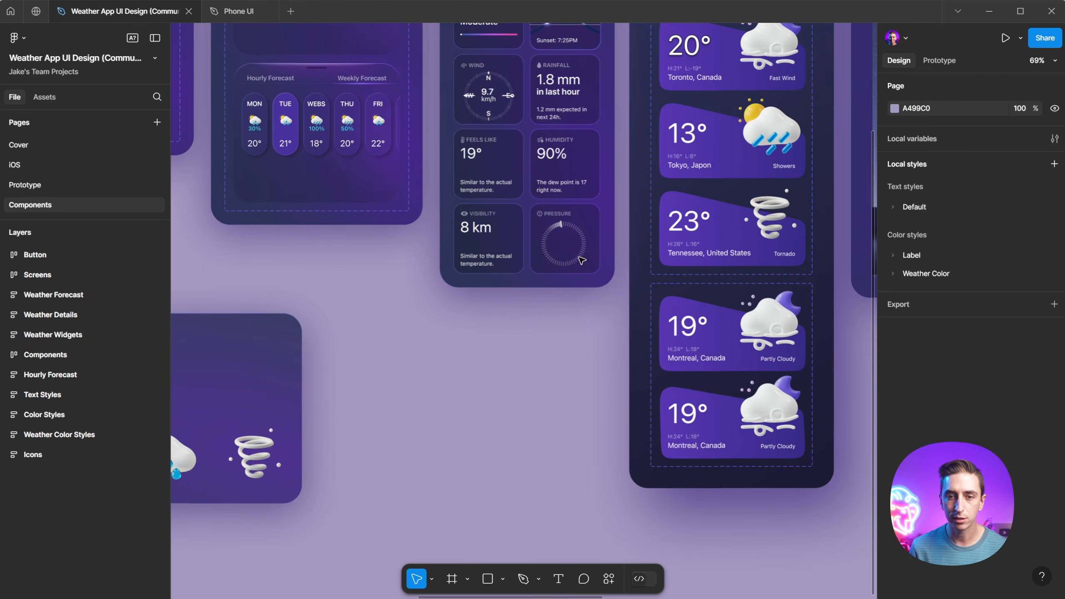
{"action": "scroll", "coordinate": [571, 296], "scroll_direction": "right", "scroll_amount": 5}
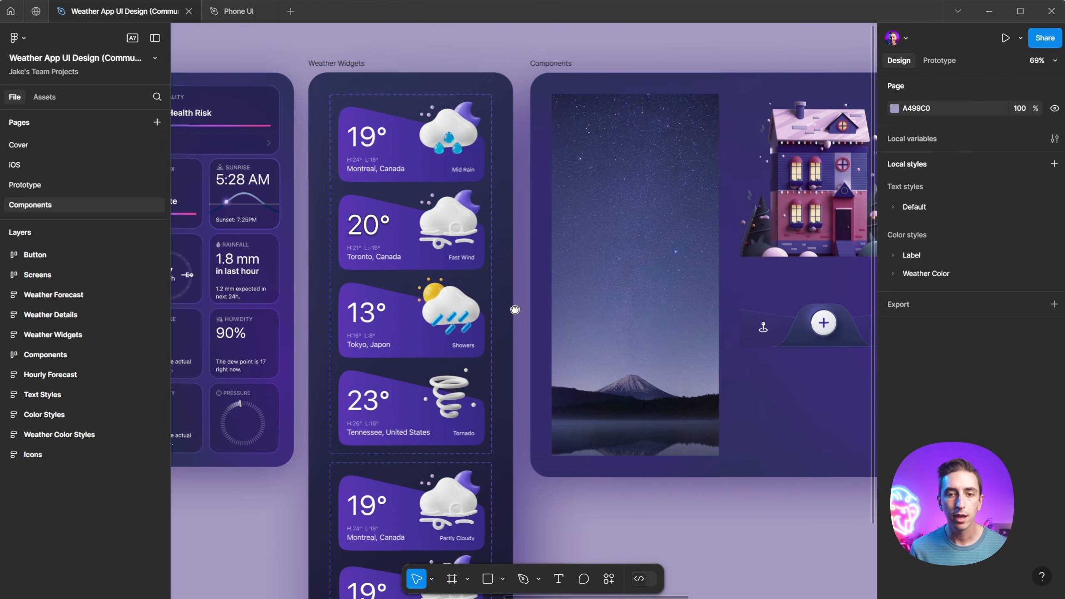
{"action": "scroll", "coordinate": [521, 161], "scroll_direction": "down", "scroll_amount": 5}
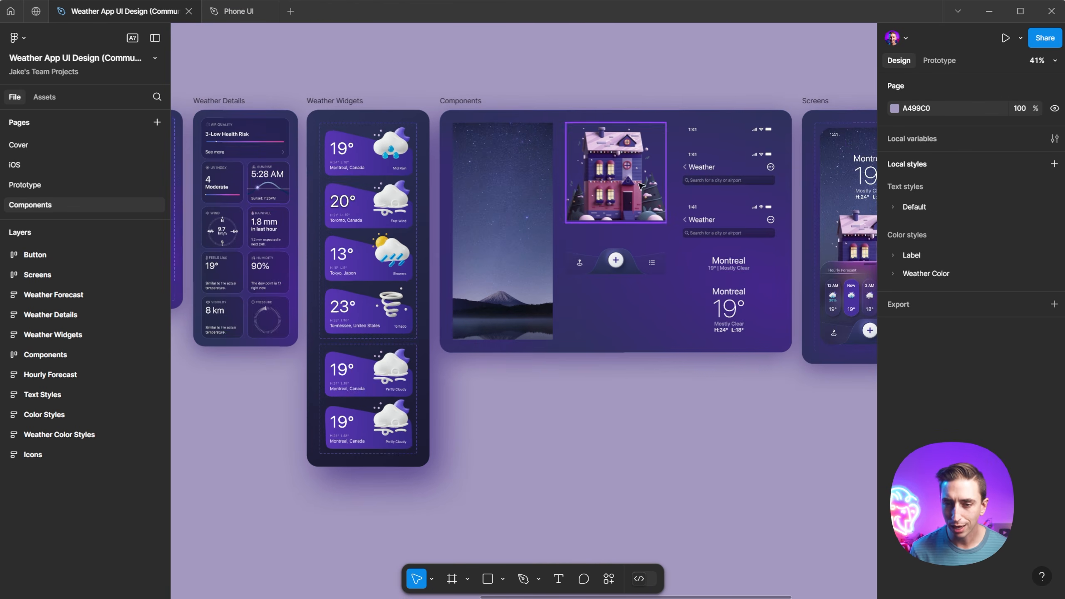
{"action": "scroll", "coordinate": [781, 412], "scroll_direction": "down", "scroll_amount": 4}
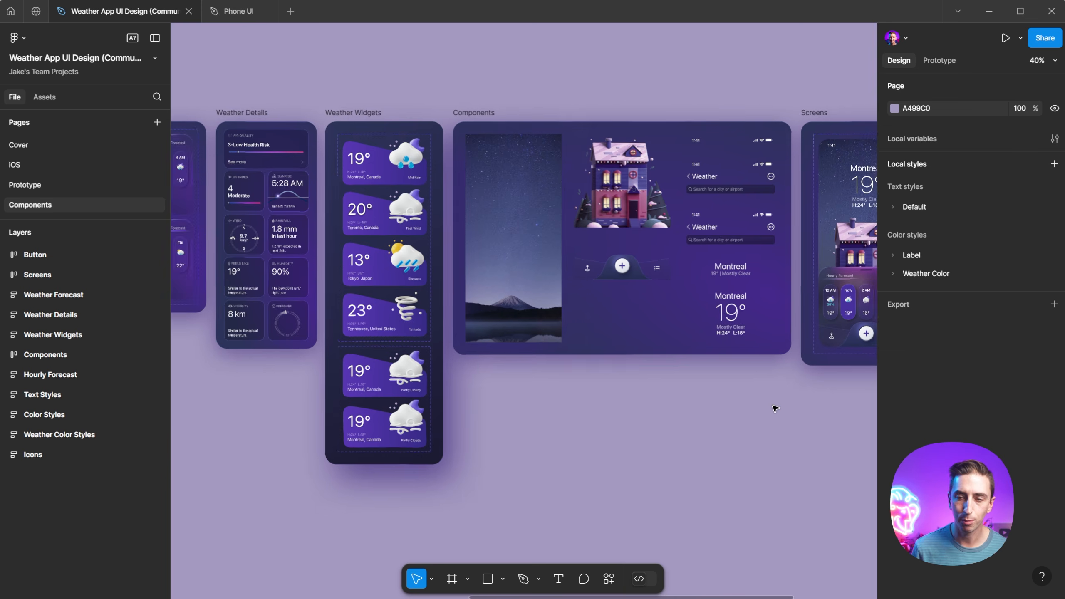
{"action": "left_click_drag", "start_coordinate": [806, 359], "coordinate": [675, 289]}
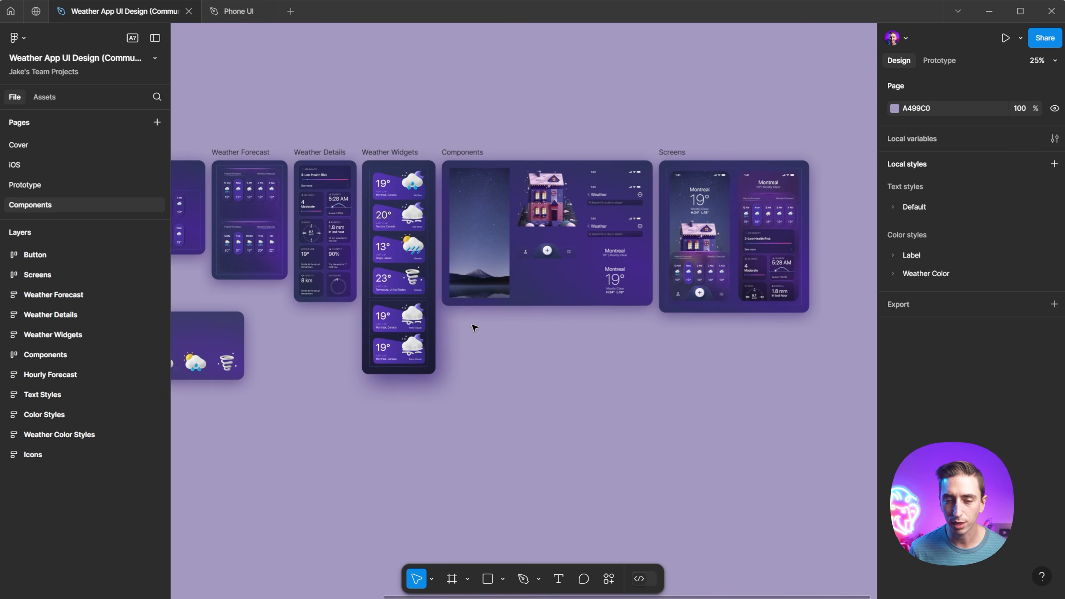
{"action": "left_click_drag", "start_coordinate": [476, 328], "coordinate": [673, 298]}
{"action": "key", "text": "shift+2"}
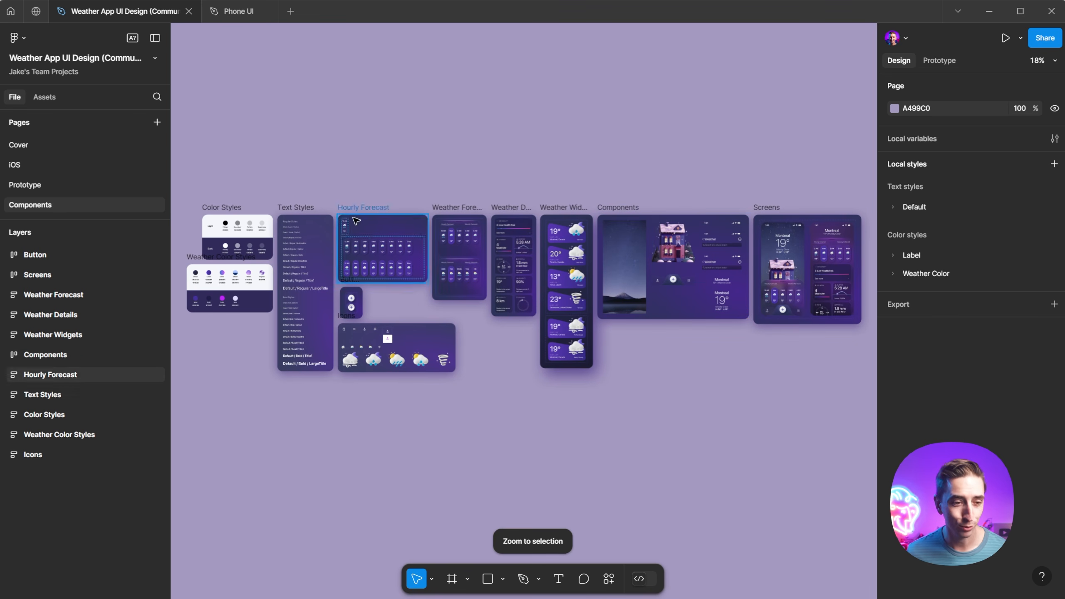
Copy the whole iOS frame from the weather file's iOS page into Page 1 of the Phone UI file.
{"action": "left_click", "coordinate": [42, 165]}
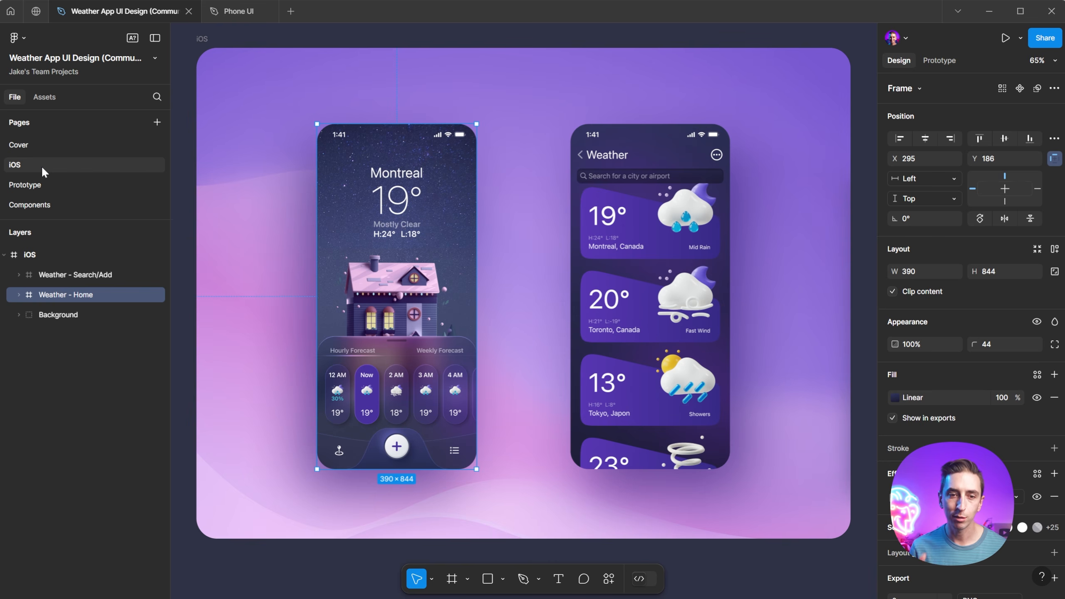
{"action": "left_click", "coordinate": [203, 39]}
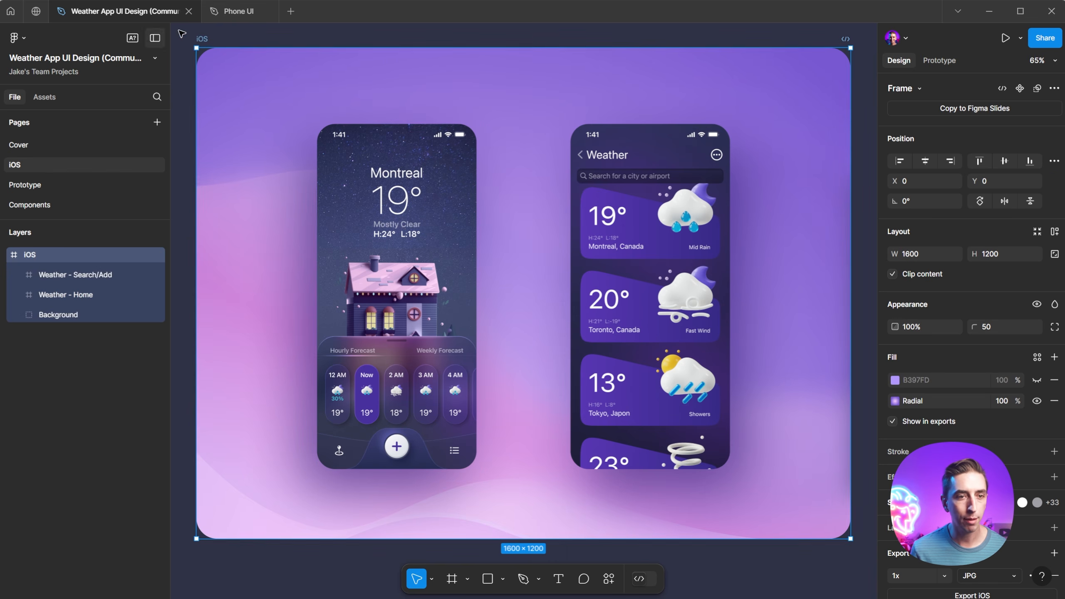
{"action": "left_click", "coordinate": [238, 12]}
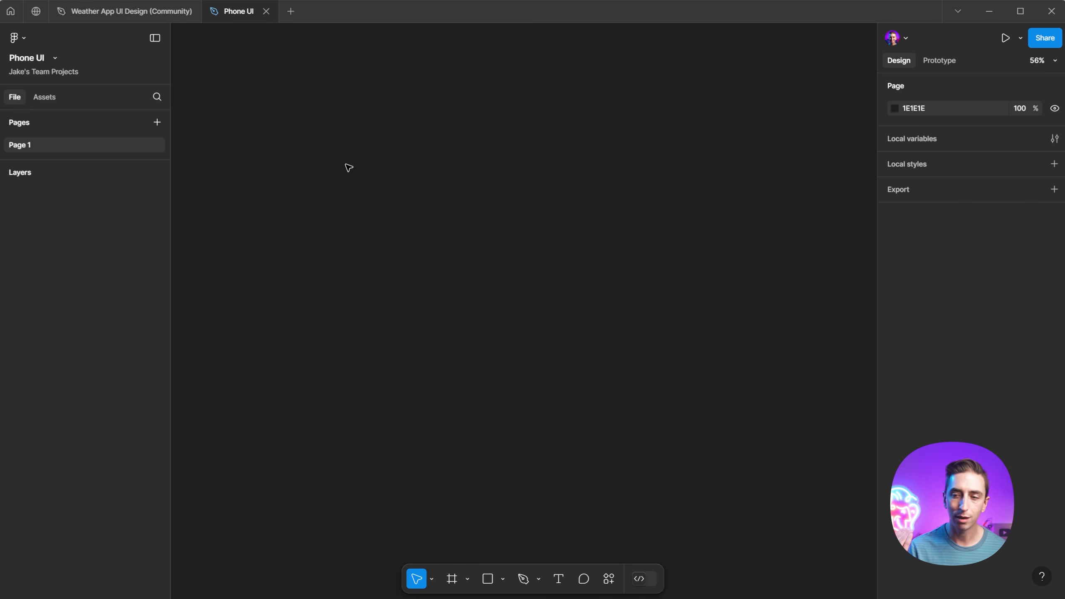
{"action": "key", "text": "ctrl+v"}
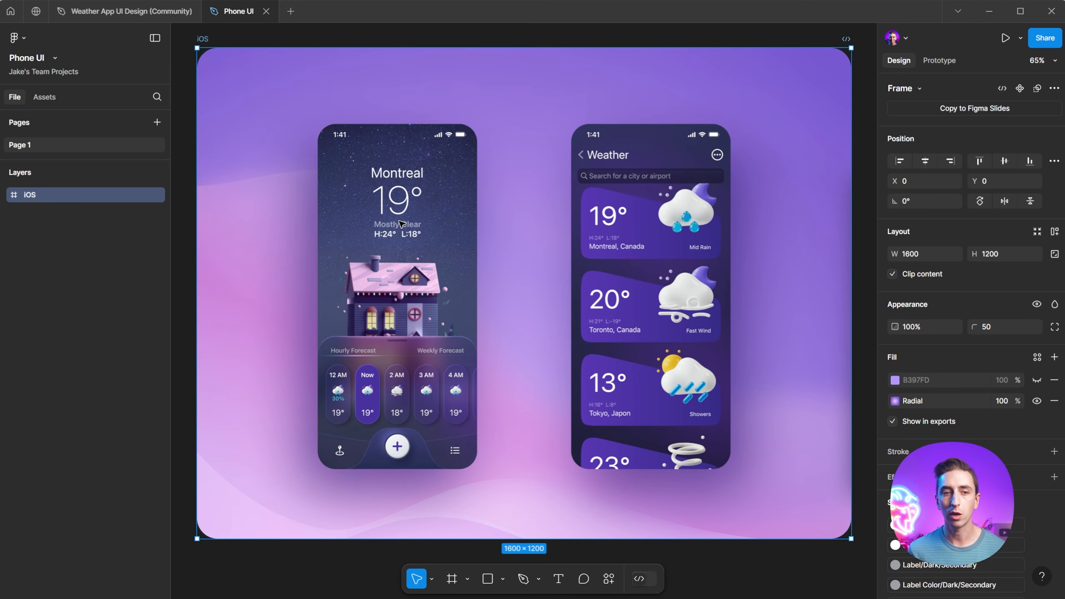
Resize the iOS frame to 1920 wide by 1080 high.
{"action": "mouse_move", "coordinate": [110, 17]}
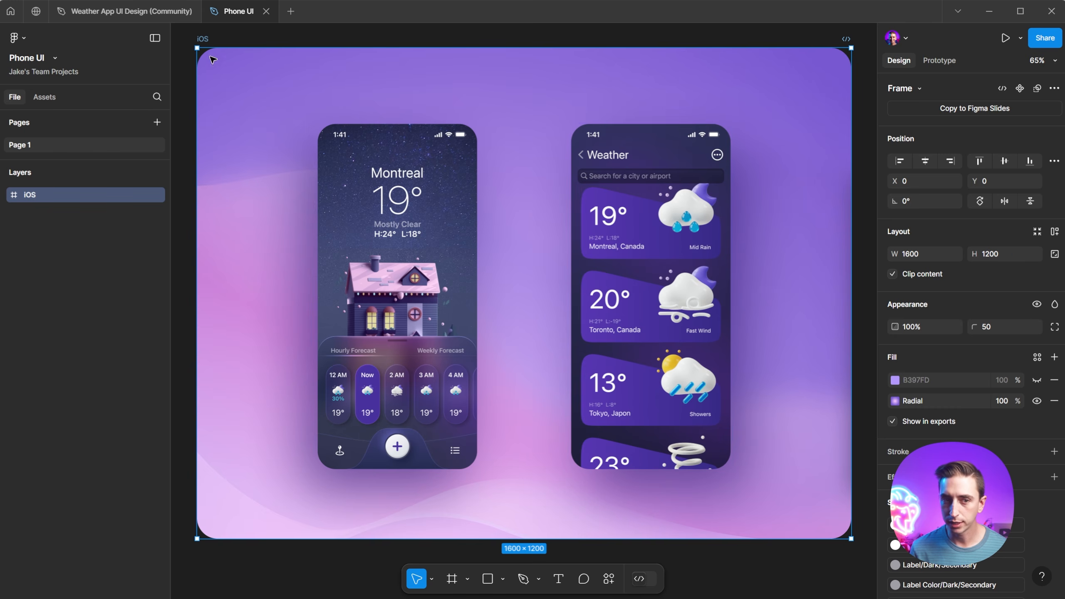
{"action": "left_click", "coordinate": [928, 257]}
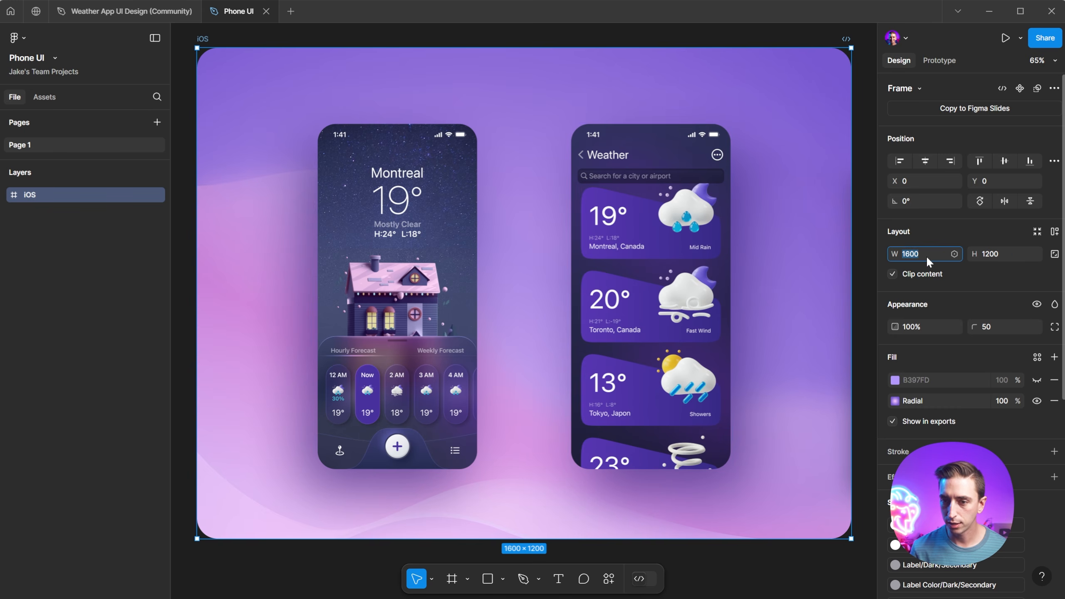
{"action": "type", "text": "1920"}
{"action": "key", "text": "Tab"}
{"action": "type", "text": "1080"}
{"action": "key", "text": "Return"}
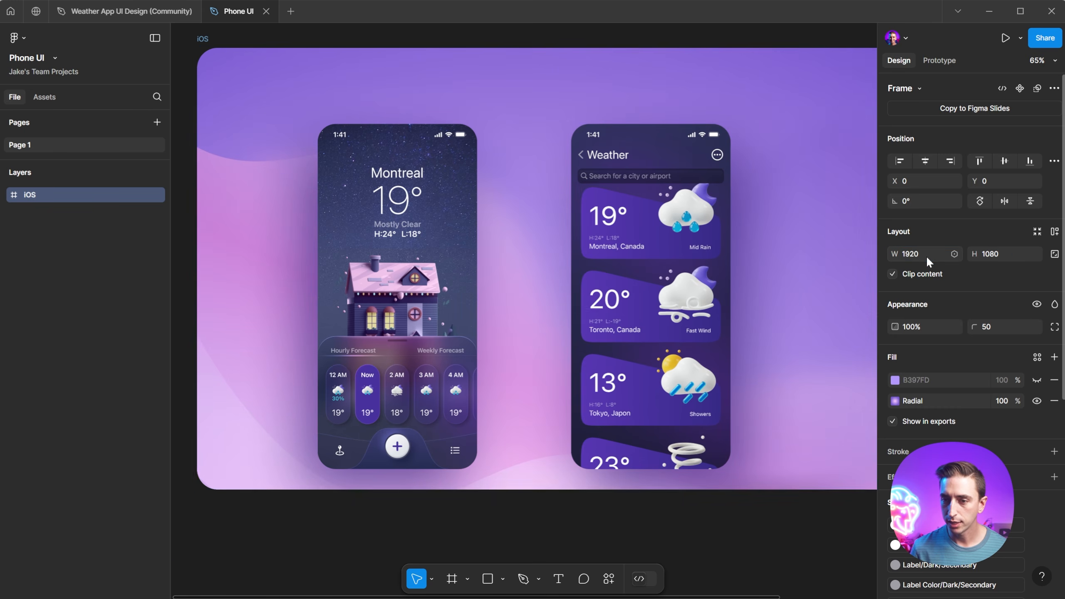
Center the Weather - Home and Weather - Search/Add screens together within the iOS frame, at Y 118.
{"action": "scroll", "coordinate": [729, 270], "scroll_direction": "down", "scroll_amount": 3}
{"action": "left_click_drag", "start_coordinate": [755, 240], "coordinate": [667, 242]}
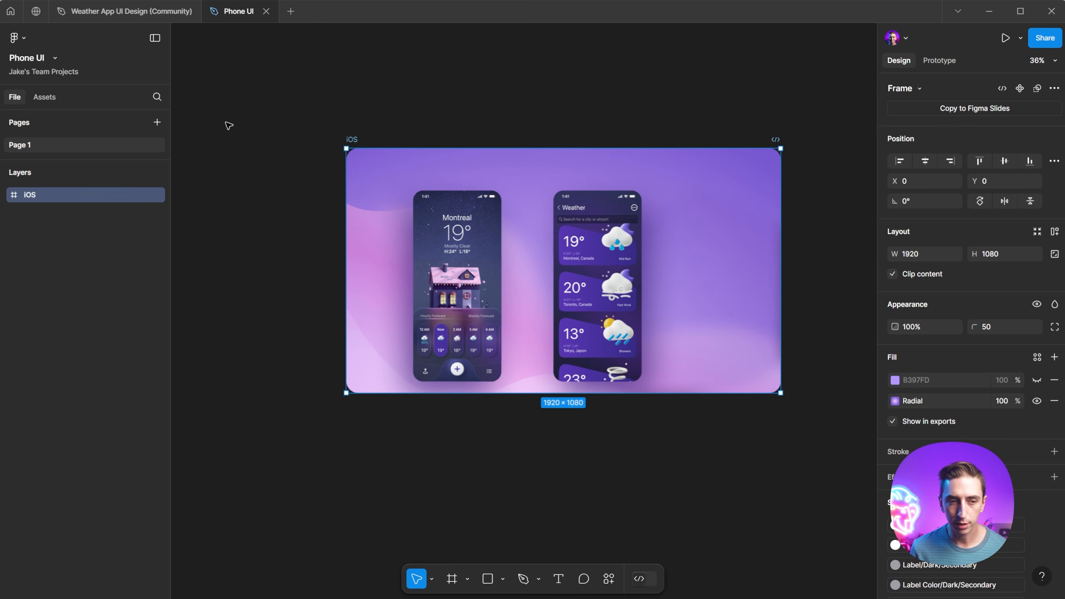
{"action": "left_click", "coordinate": [4, 195]}
{"action": "left_click", "coordinate": [75, 215]}
{"action": "left_click", "coordinate": [67, 236], "text": "shift"}
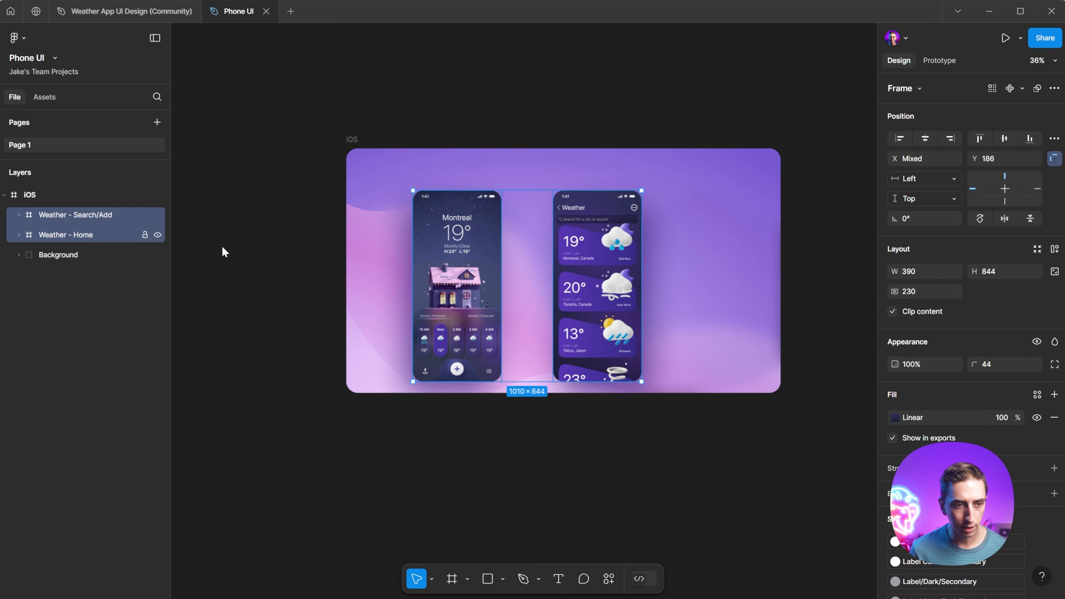
{"action": "left_click_drag", "start_coordinate": [466, 260], "coordinate": [501, 245]}
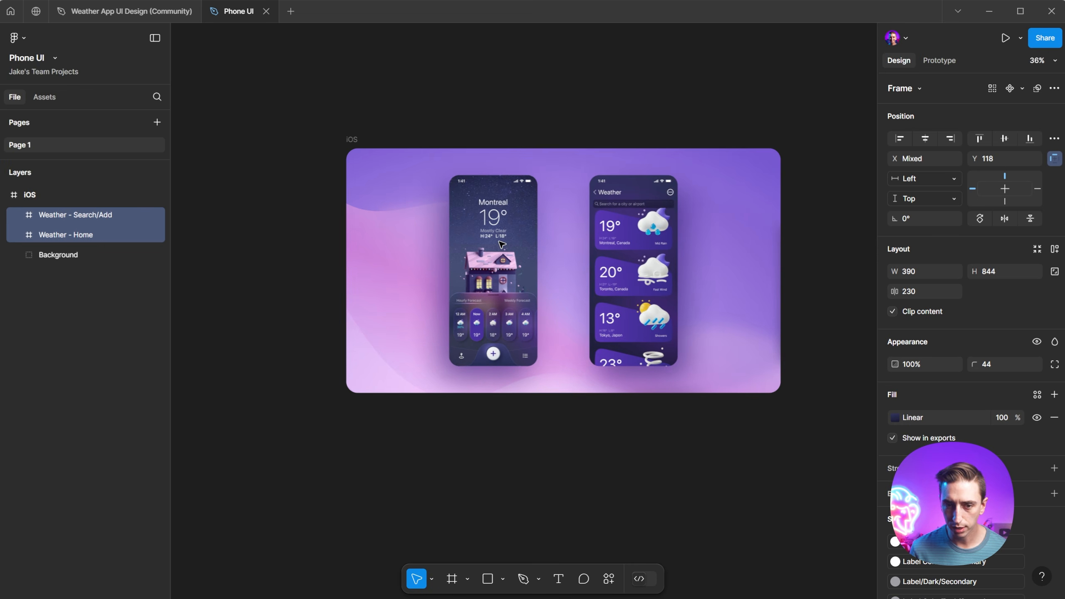
{"action": "scroll", "coordinate": [629, 268], "scroll_direction": "up", "scroll_amount": 5}
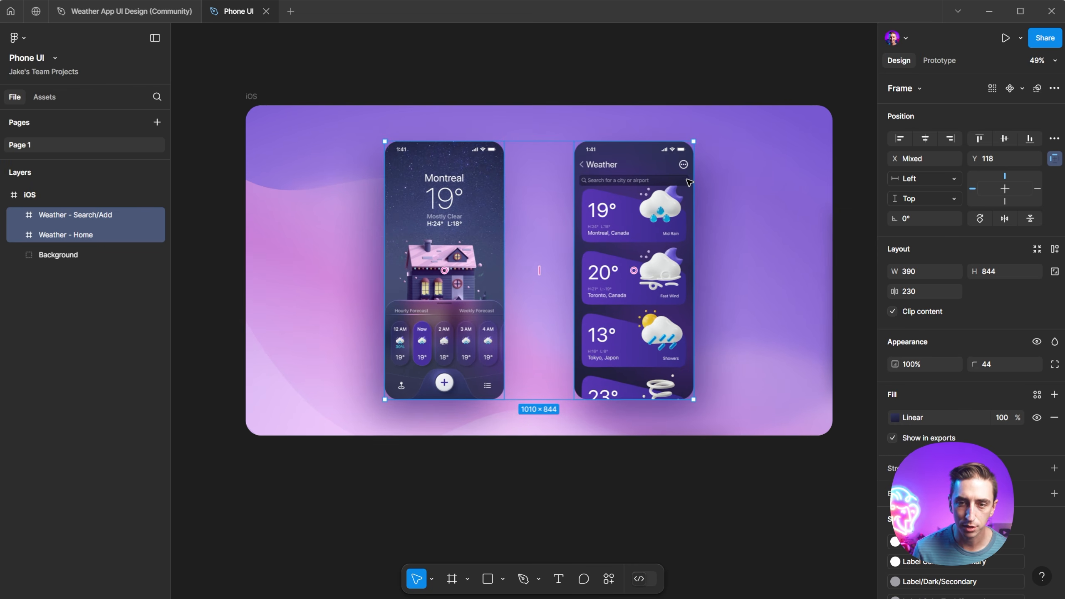
{"action": "scroll", "coordinate": [690, 182], "scroll_direction": "up", "scroll_amount": 1}
Set the iOS frame's corner radius to 0.
{"action": "left_click", "coordinate": [645, 90]}
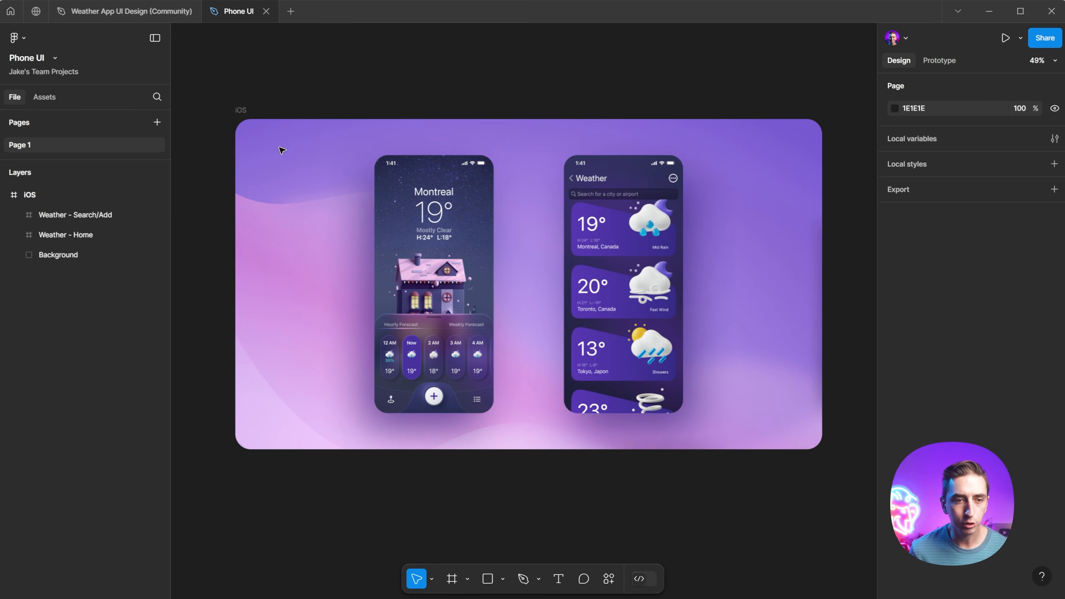
{"action": "left_click", "coordinate": [242, 109]}
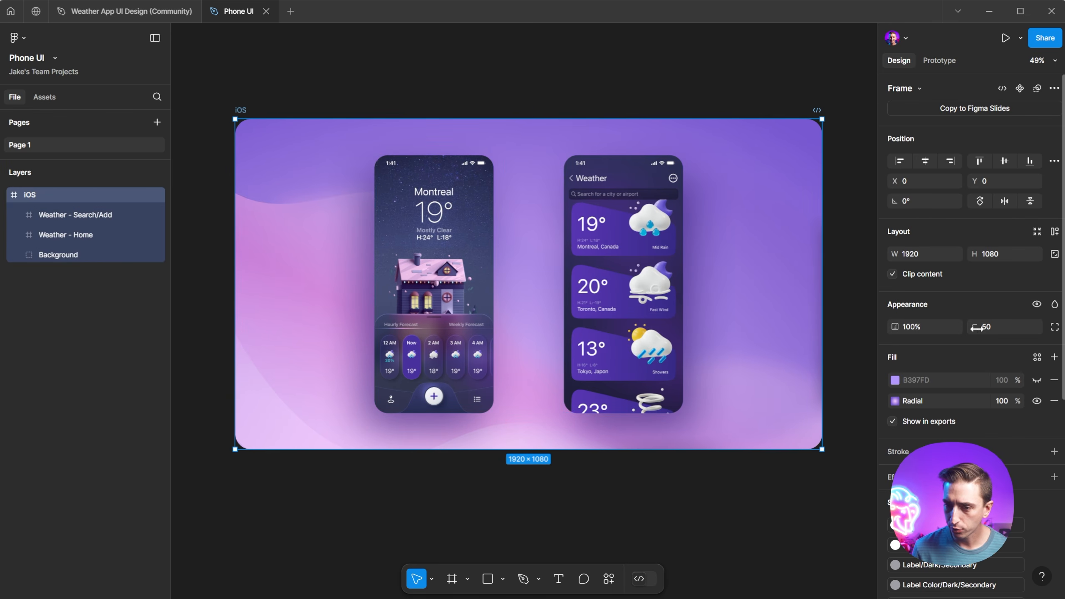
{"action": "left_click_drag", "start_coordinate": [977, 328], "coordinate": [947, 323]}
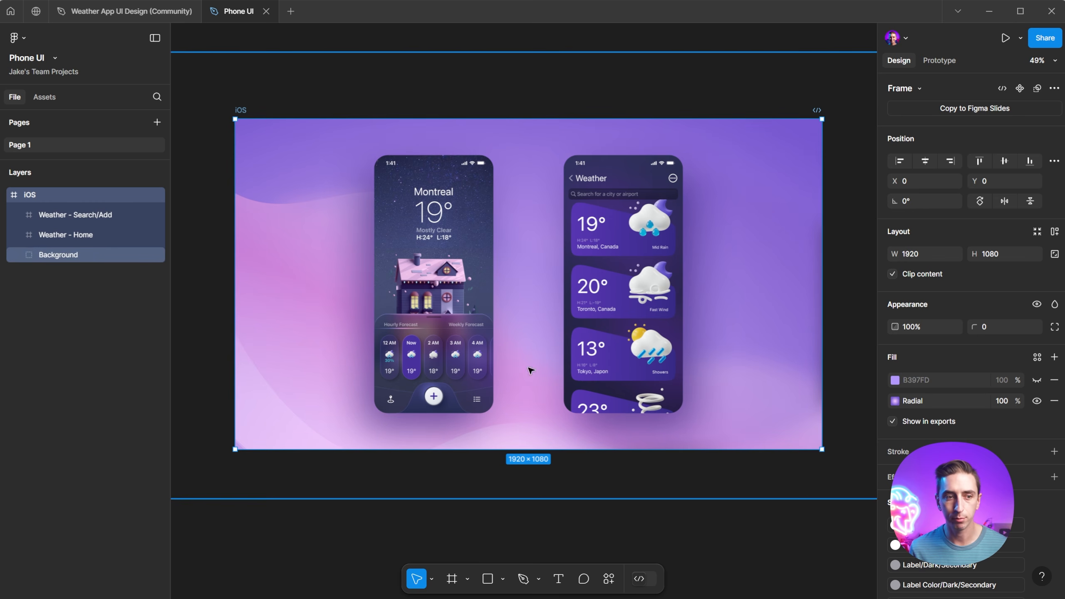
Move the Weather - Search/Add and Weather - Home frames out of the iOS frame, above it in the layer order.
{"action": "left_click", "coordinate": [63, 213]}
{"action": "left_click", "coordinate": [58, 236], "text": "shift"}
{"action": "left_click_drag", "start_coordinate": [58, 236], "coordinate": [43, 183]}
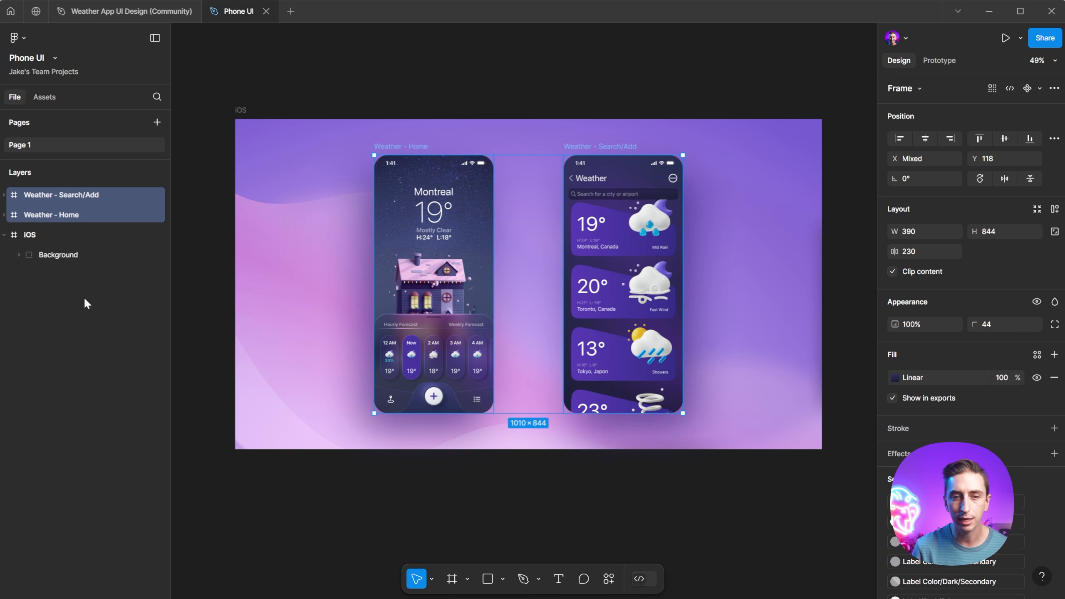
Rename the iOS frame as Background.
{"action": "left_click", "coordinate": [34, 233]}
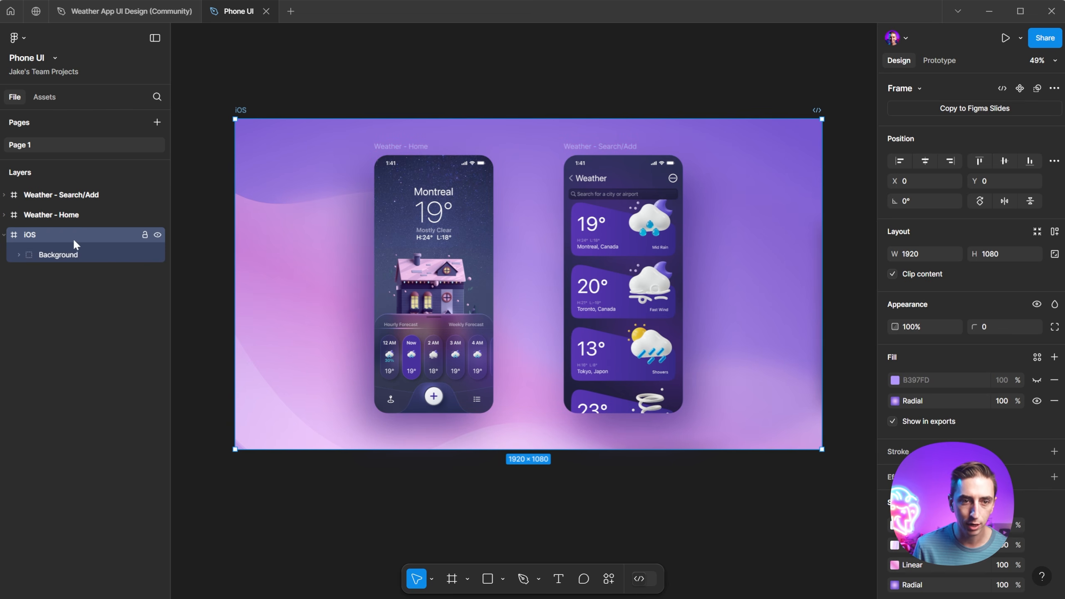
{"action": "double_click", "coordinate": [28, 234]}
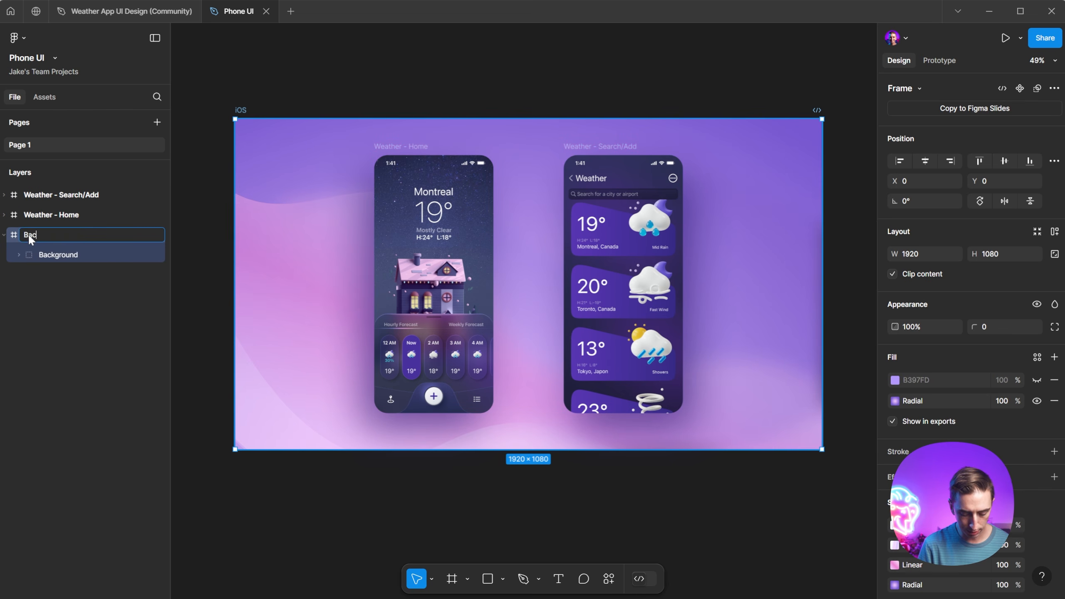
{"action": "type", "text": "Background"}
{"action": "key", "text": "Return"}
Expand the group inside the Background frame and rename it as Background Elements.
{"action": "left_click", "coordinate": [25, 253]}
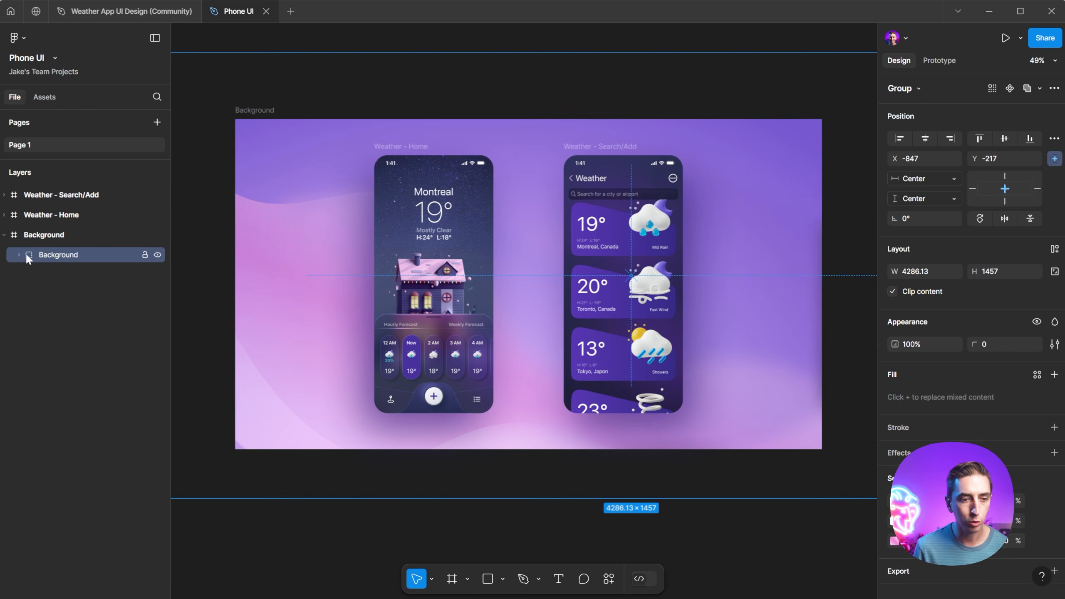
{"action": "left_click", "coordinate": [13, 257]}
{"action": "double_click", "coordinate": [87, 254]}
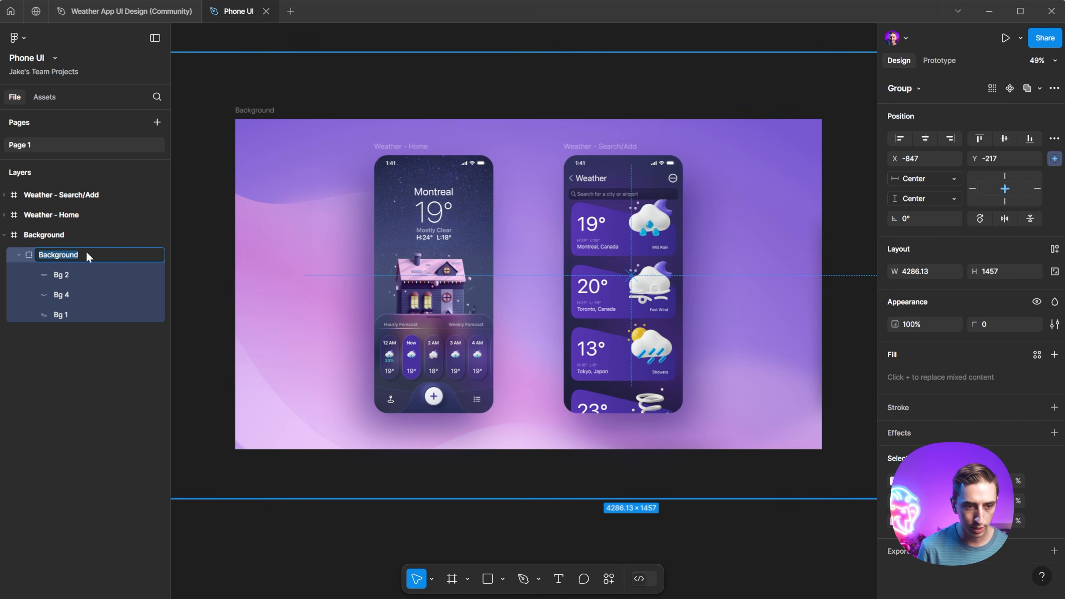
{"action": "left_click", "coordinate": [86, 254]}
{"action": "type", "text": "Elements"}
{"action": "key", "text": "Return"}
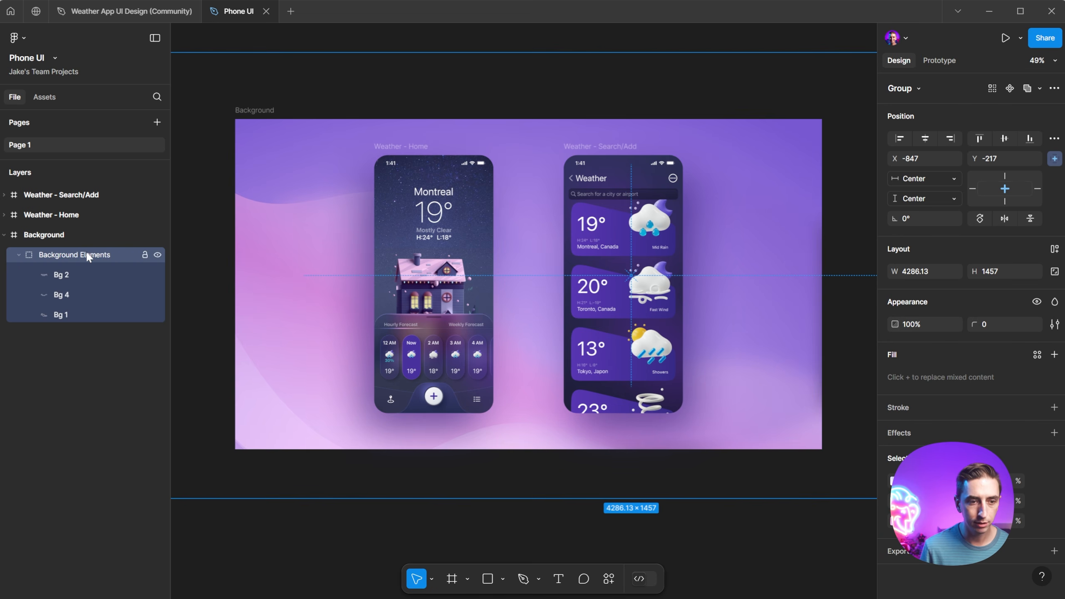
Select the Background frame and run the Overlord plugin.
{"action": "left_click", "coordinate": [62, 235]}
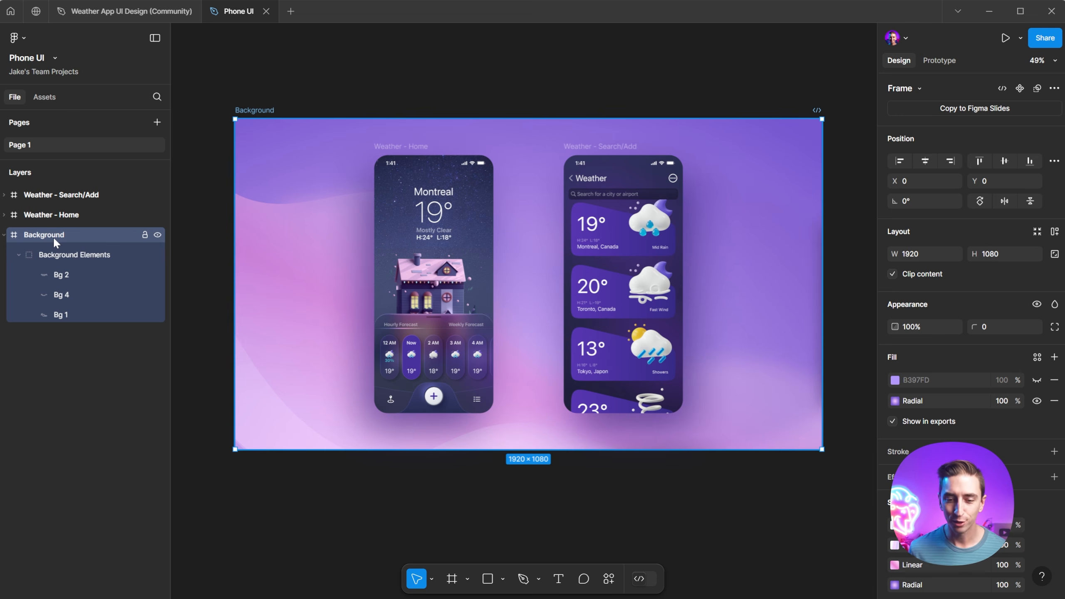
{"action": "left_click", "coordinate": [608, 577]}
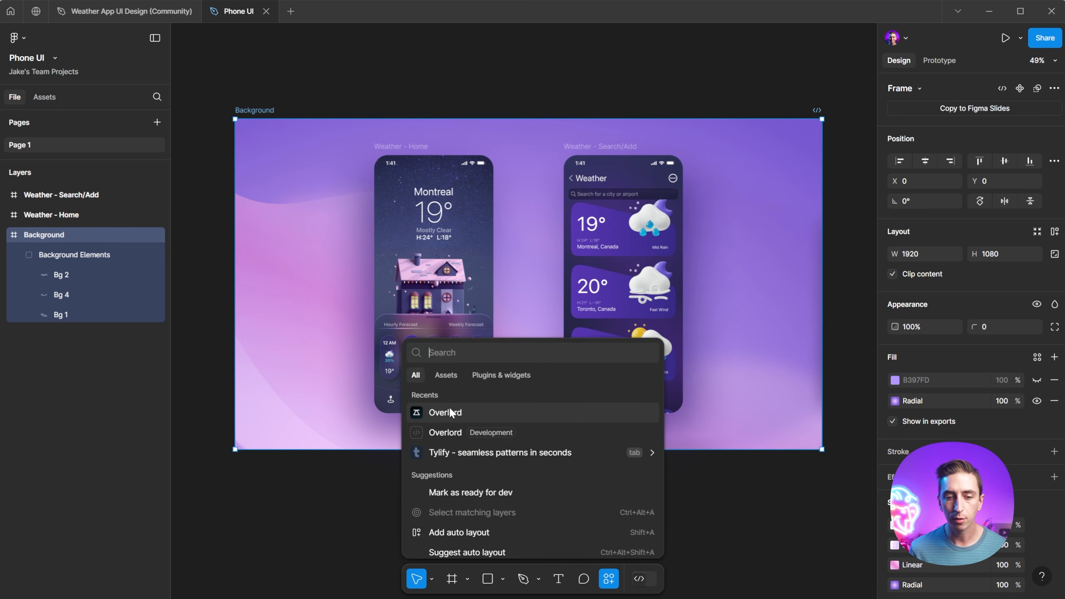
{"action": "left_click", "coordinate": [505, 375]}
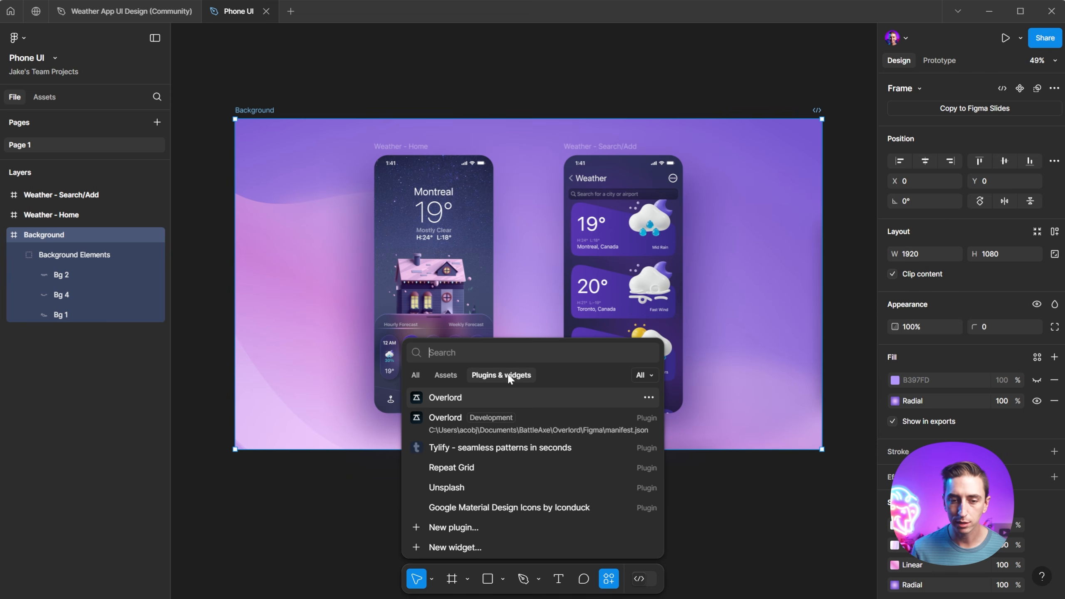
{"action": "left_click", "coordinate": [450, 397]}
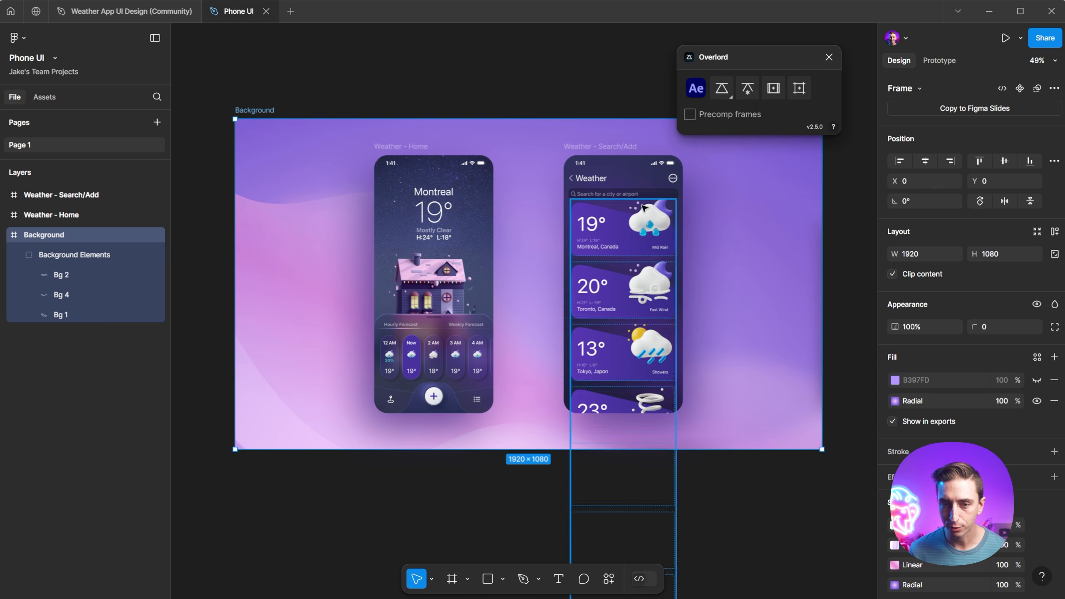
Set Overlord's push mode to Split layers and create an After Effects composition from the Background frame.
{"action": "left_click", "coordinate": [721, 93]}
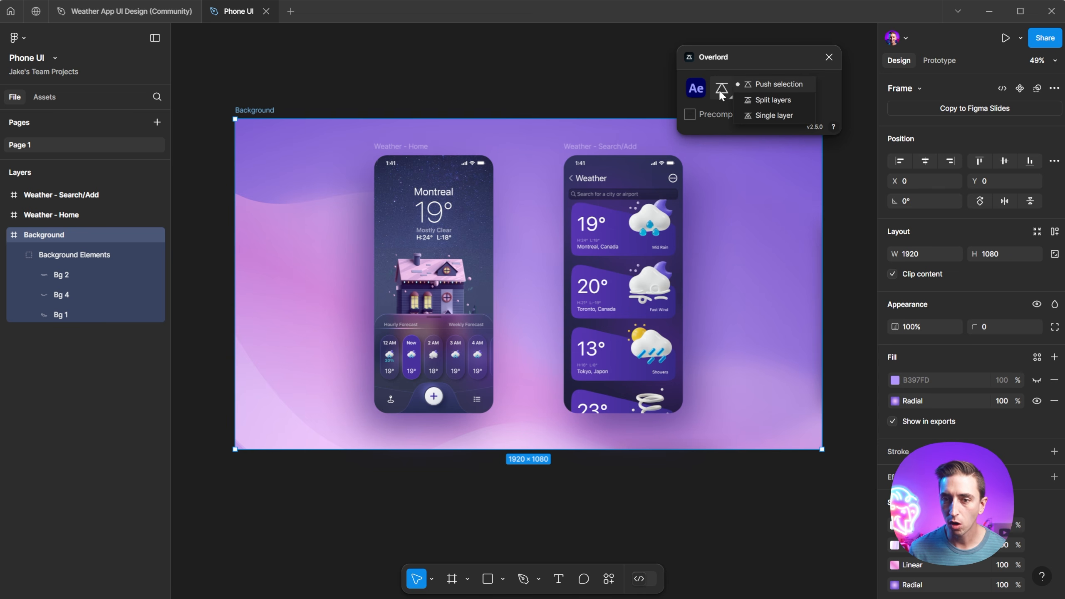
{"action": "left_click", "coordinate": [782, 102]}
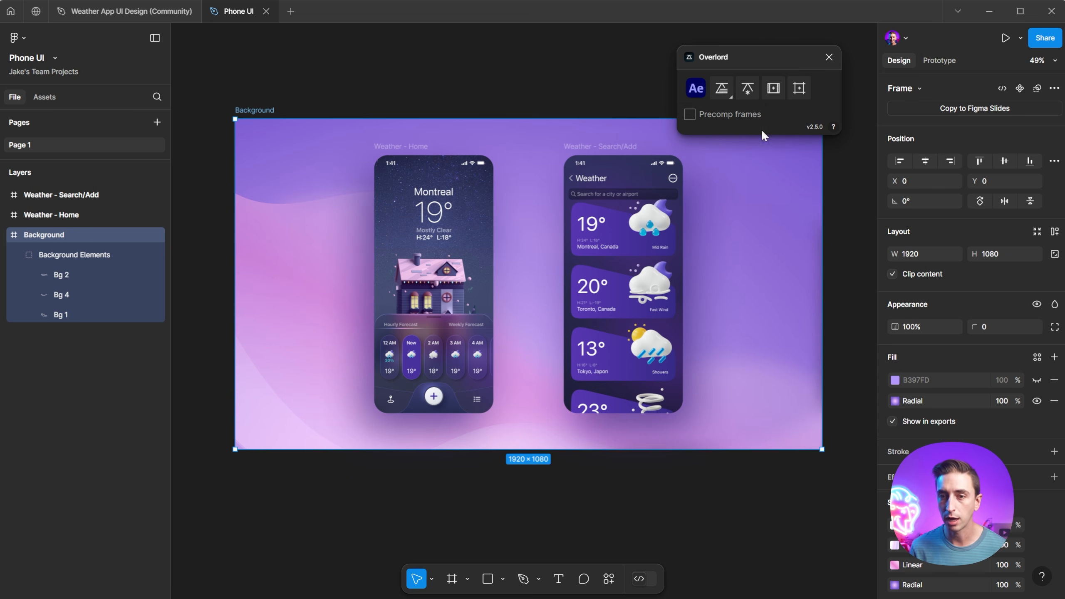
{"action": "left_click", "coordinate": [773, 90]}
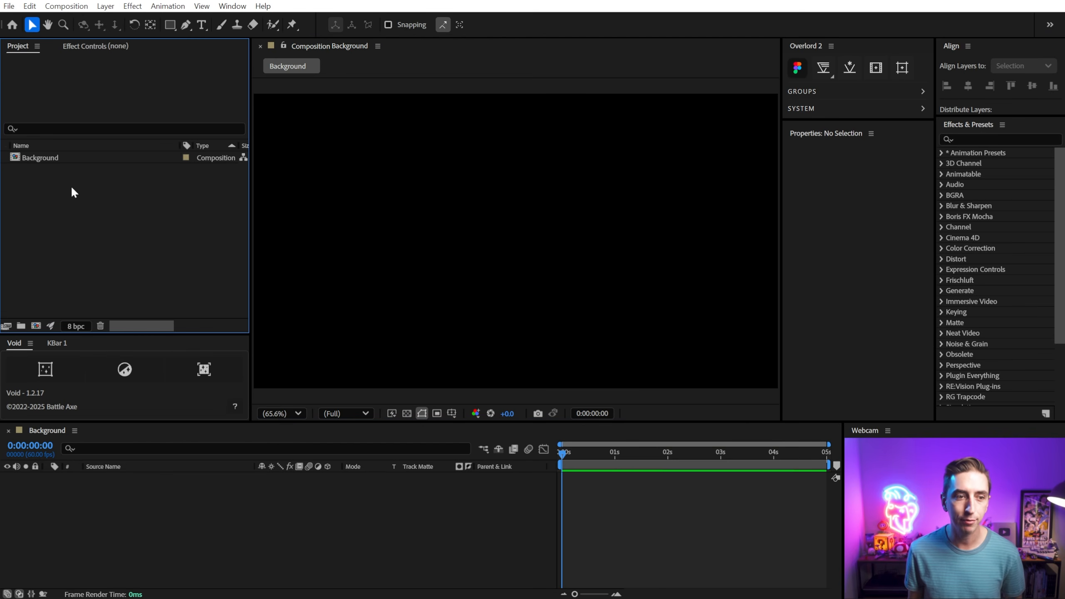
In After Effects, create a project folder named Comps and move the Background composition into it.
{"action": "left_click", "coordinate": [42, 158]}
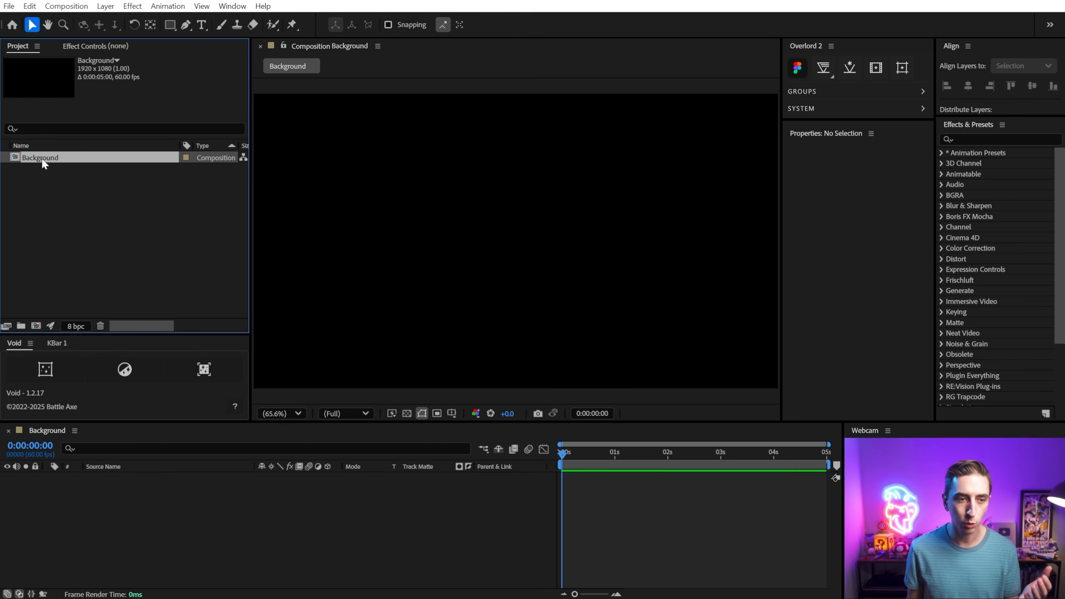
{"action": "left_click", "coordinate": [20, 326]}
{"action": "type", "text": "Comps"}
{"action": "key", "text": "Return"}
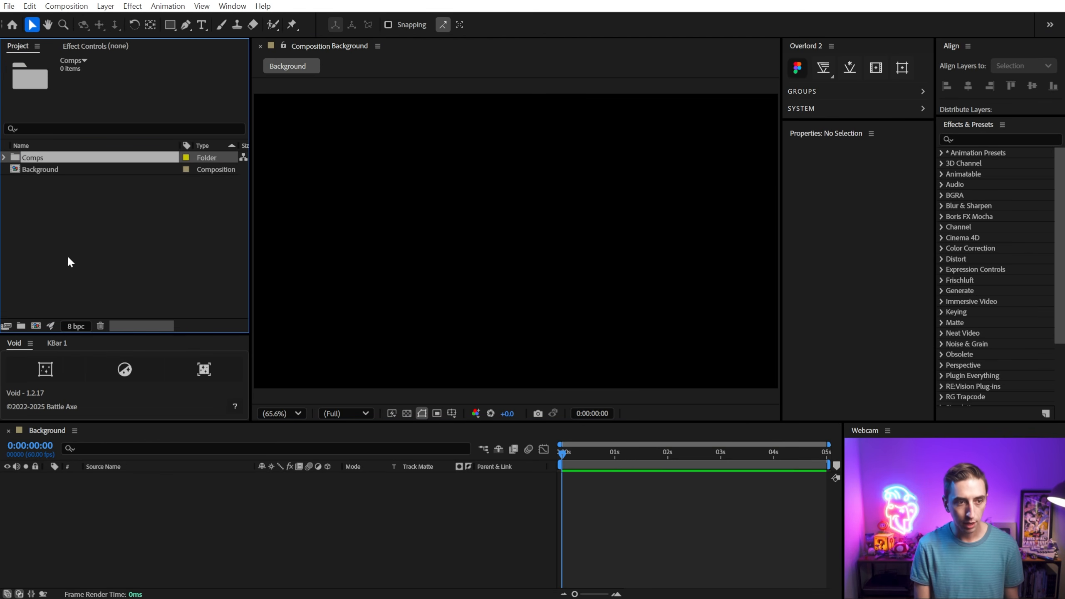
{"action": "left_click_drag", "start_coordinate": [37, 171], "coordinate": [34, 160]}
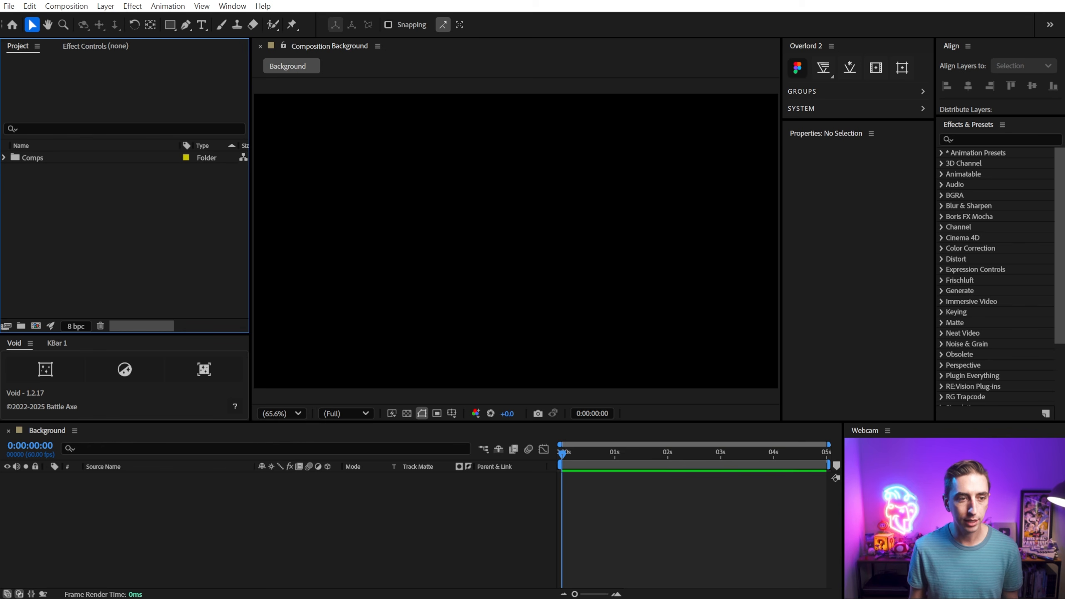
Expand the Comps folder and rename the Background composition as Screens Source.
{"action": "left_click", "coordinate": [5, 158]}
{"action": "left_click", "coordinate": [44, 174]}
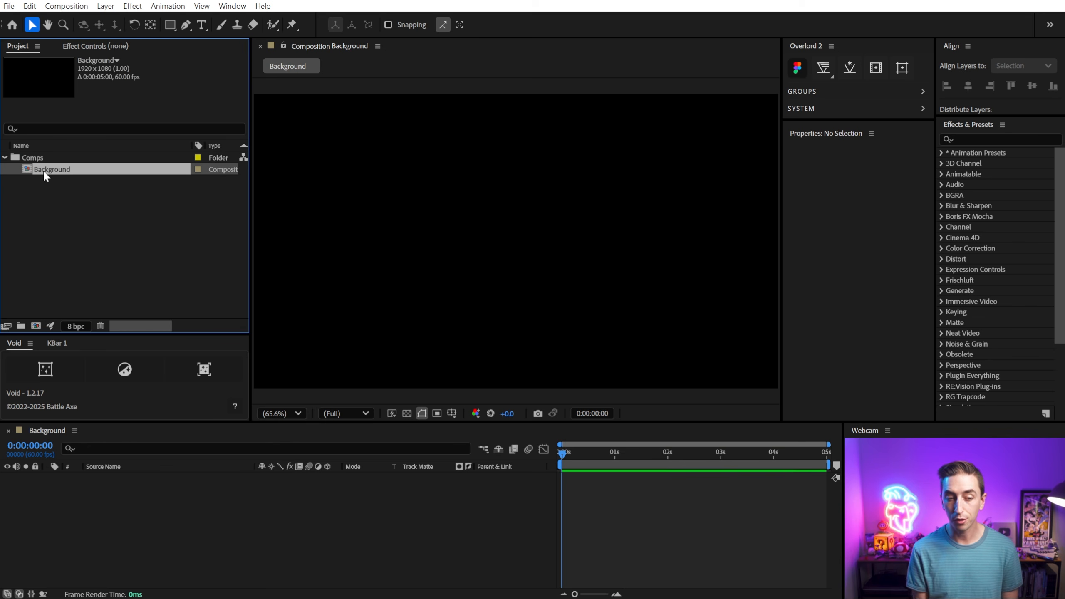
{"action": "key", "text": "Return"}
{"action": "type", "text": "Screens Source"}
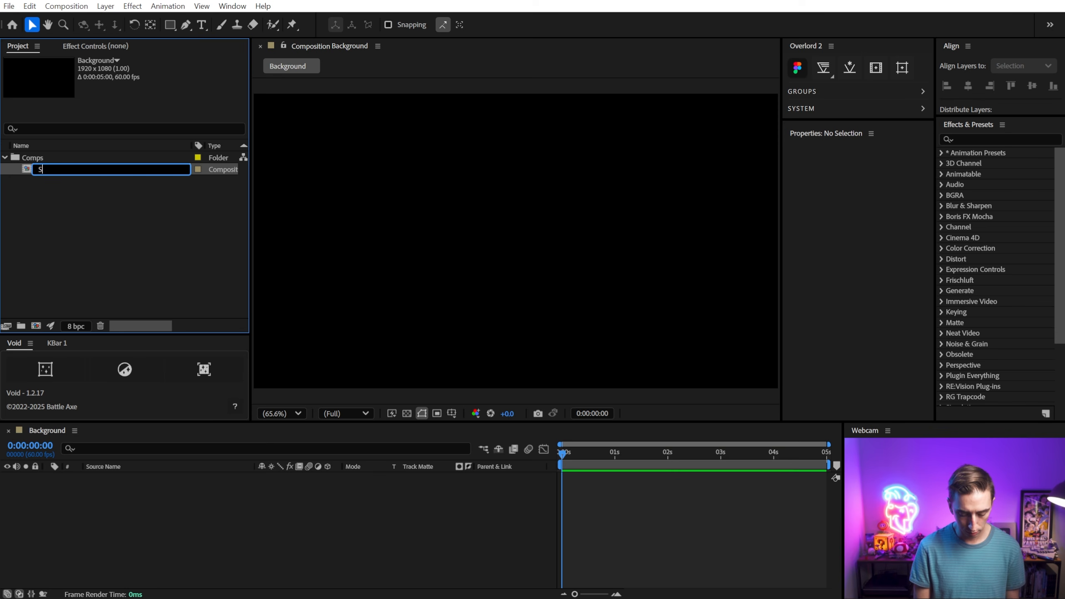
{"action": "key", "text": "Return"}
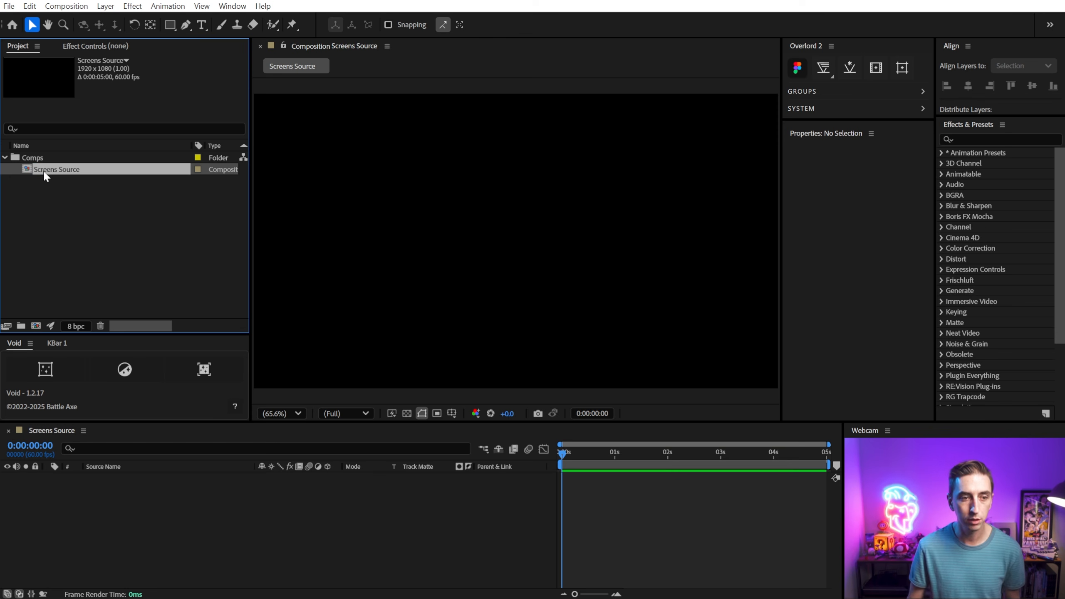
Open the settings of the Screens Source composition and set its duration to 0:01:00:00.
{"action": "left_click", "coordinate": [66, 6]}
{"action": "left_click", "coordinate": [100, 39]}
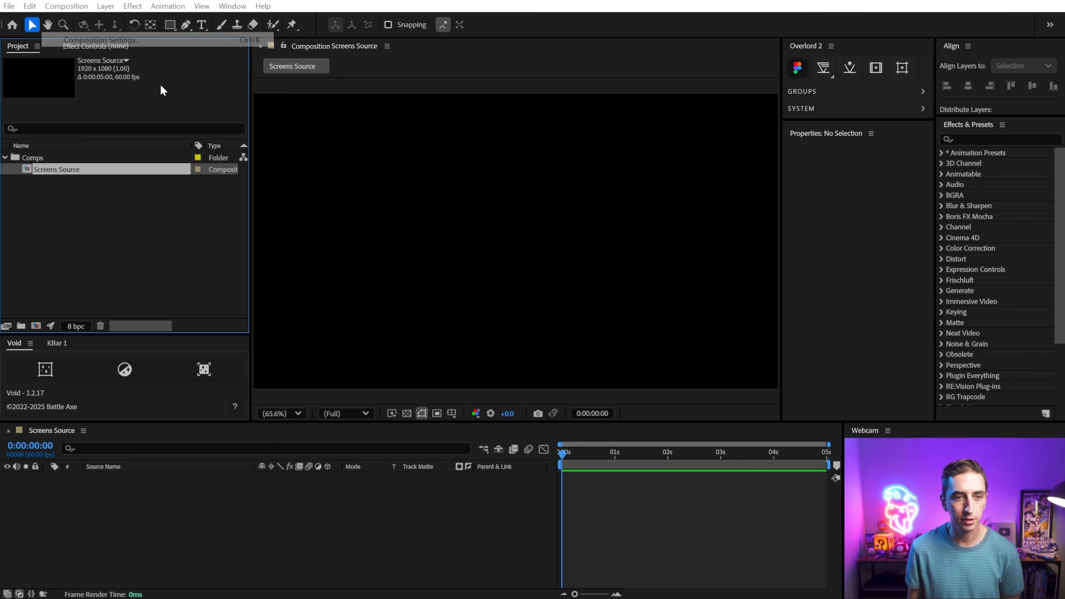
{"action": "left_click", "coordinate": [459, 376]}
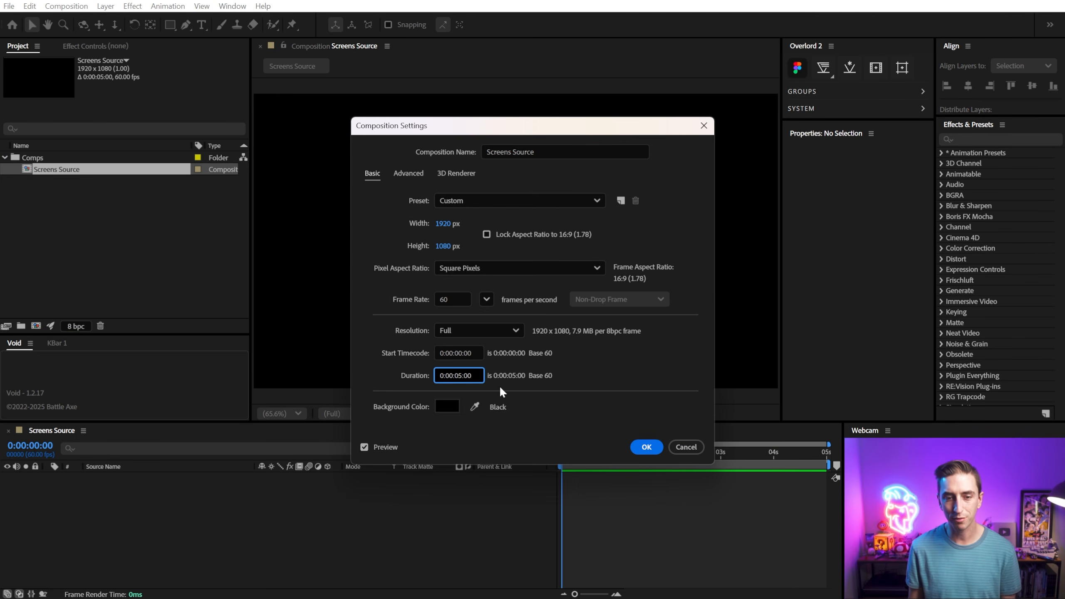
{"action": "key", "text": "Left"}
{"action": "key", "text": "Left"}
{"action": "key", "text": "BackSpace"}
{"action": "type", "text": "1"}
{"action": "key", "text": "Right"}
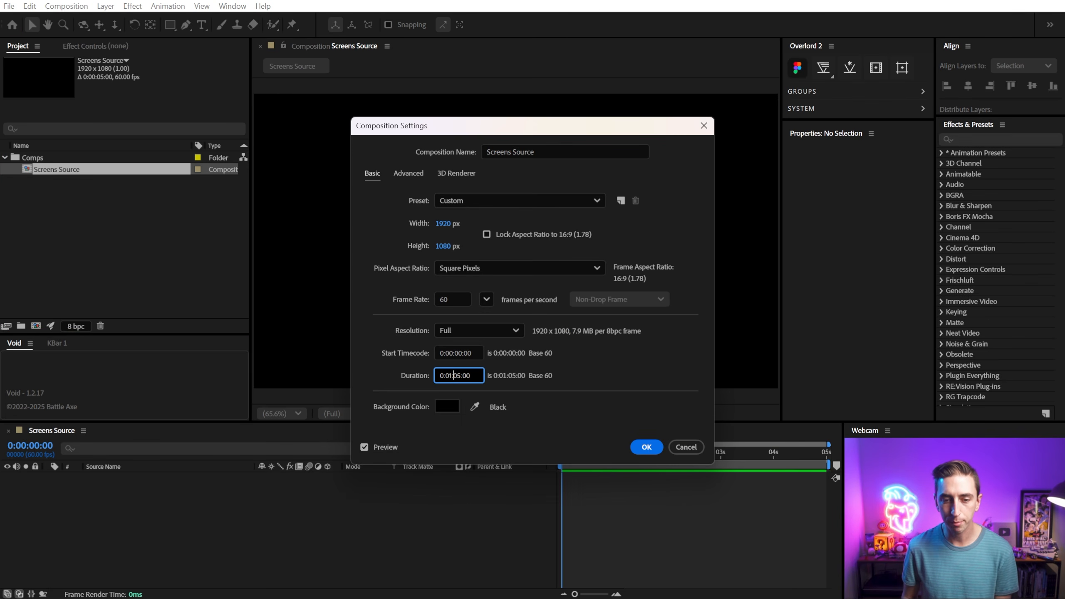
{"action": "type", "text": "0"}
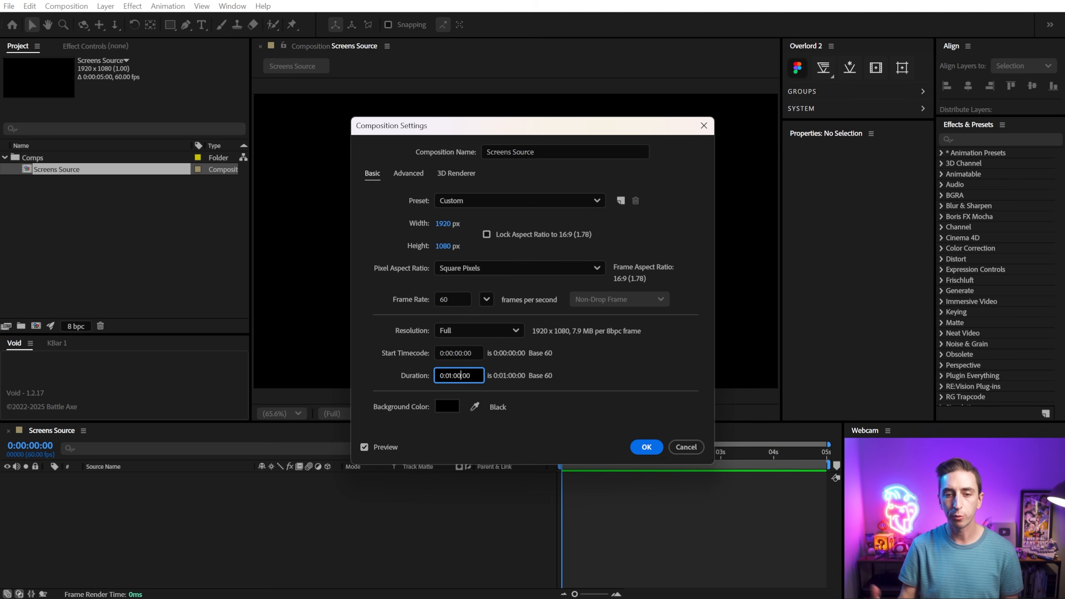
Set the Screens Source composition's frame rate to 30 frames per second and apply the settings.
{"action": "left_click", "coordinate": [454, 299]}
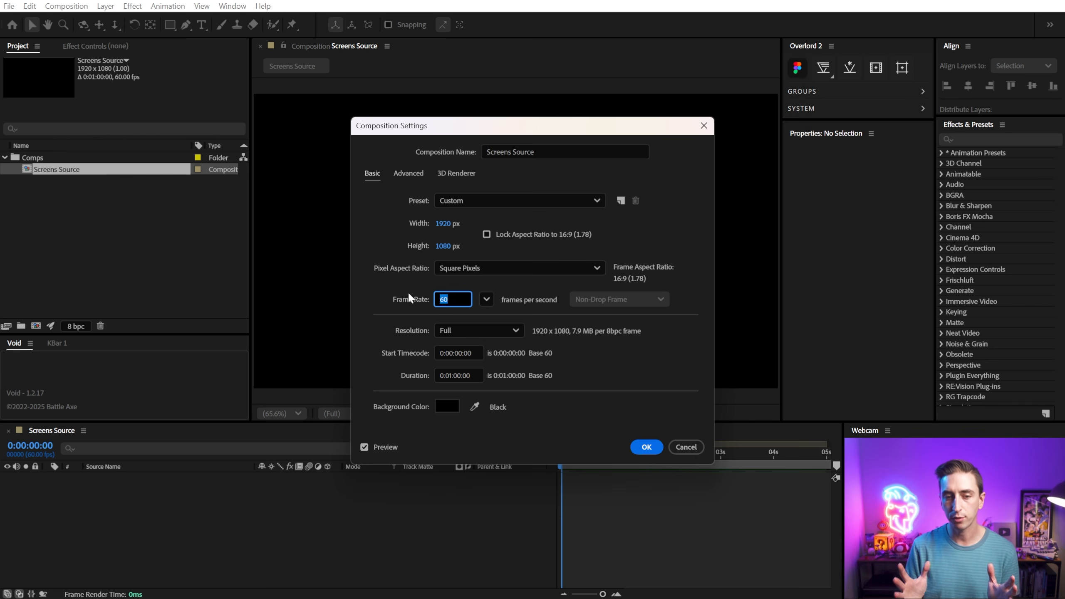
{"action": "type", "text": "30"}
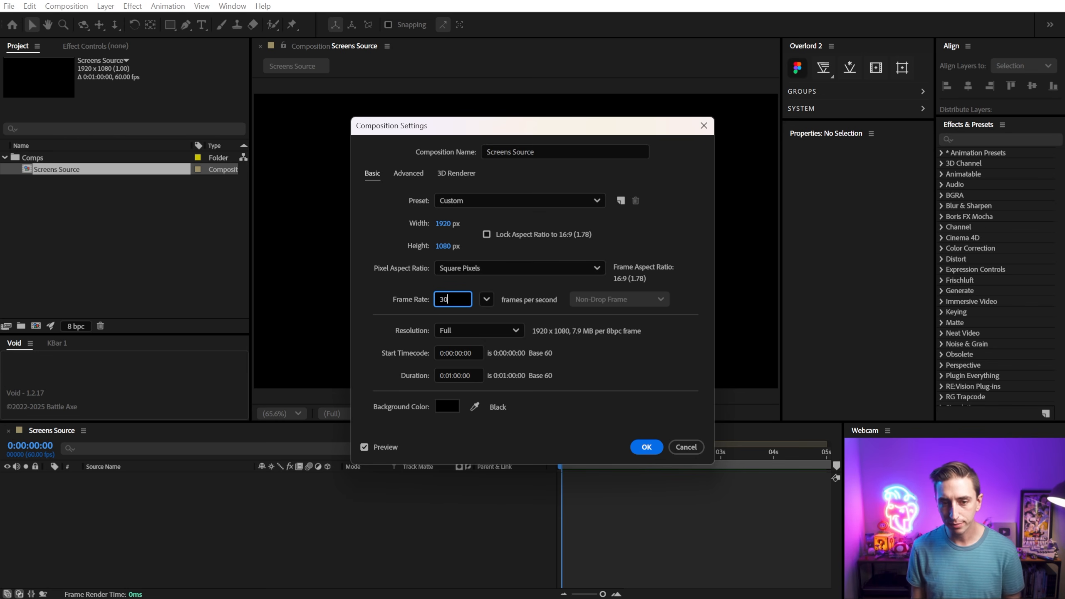
{"action": "left_click", "coordinate": [649, 447]}
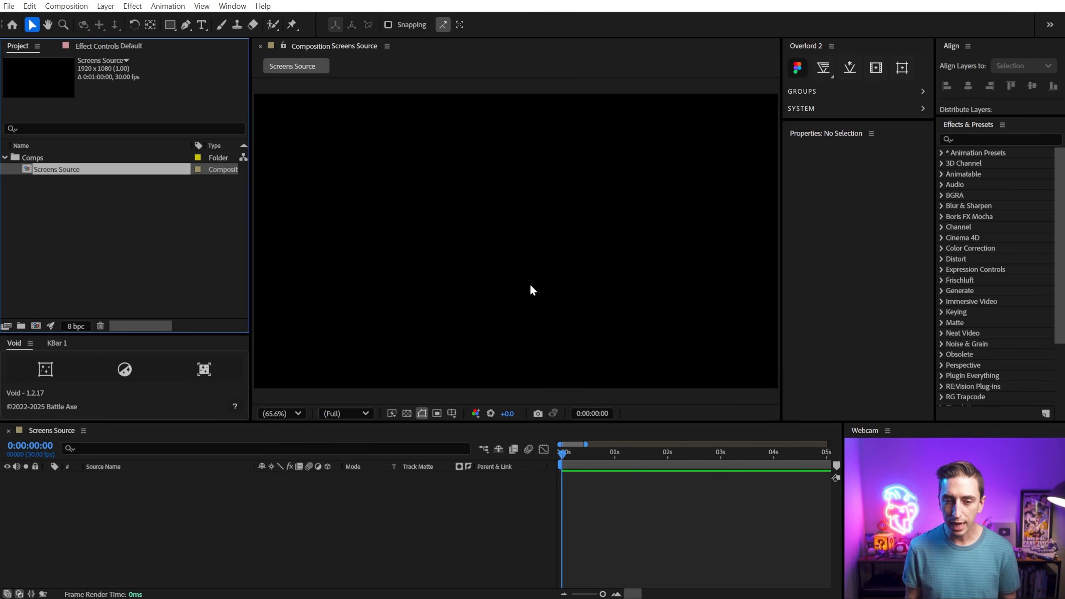
{"action": "left_click", "coordinate": [531, 288]}
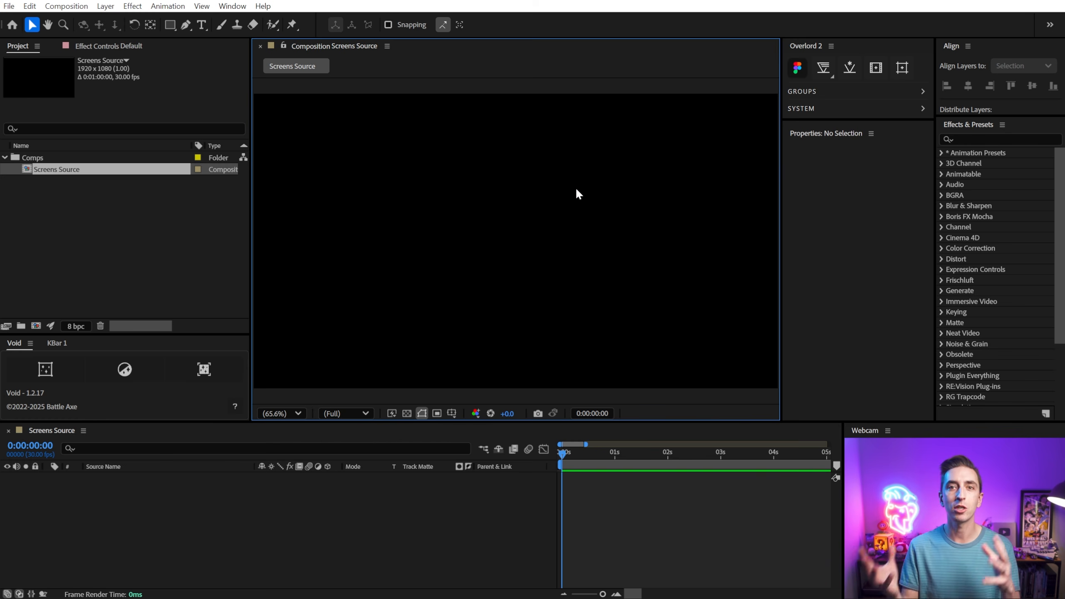
Expand Overlord's System section and enlarge its panel temporarily to examine the system options.
{"action": "left_click", "coordinate": [805, 110]}
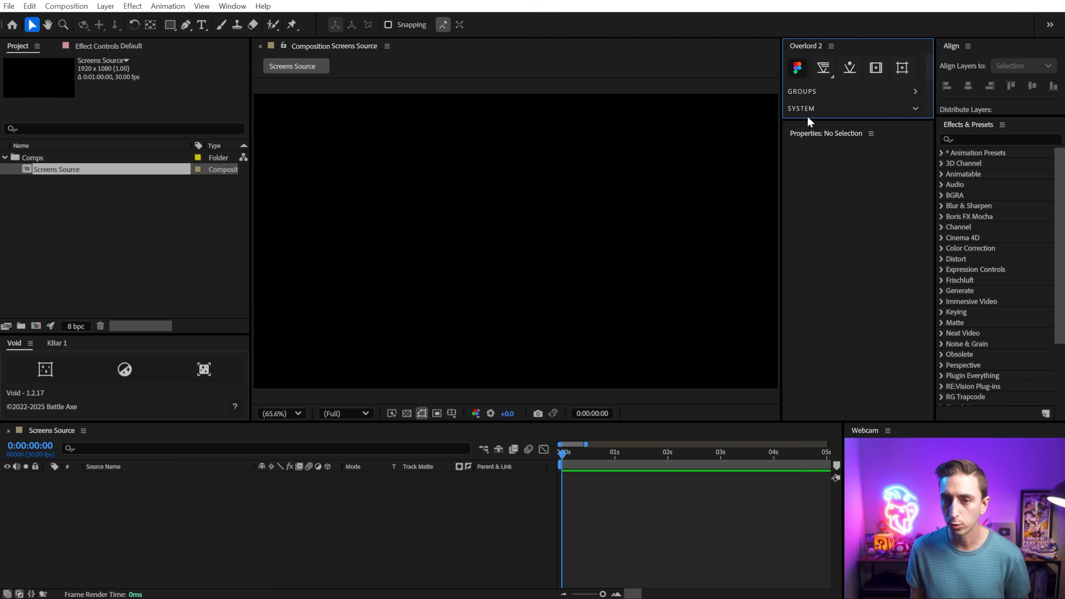
{"action": "left_click_drag", "start_coordinate": [806, 120], "coordinate": [806, 228]}
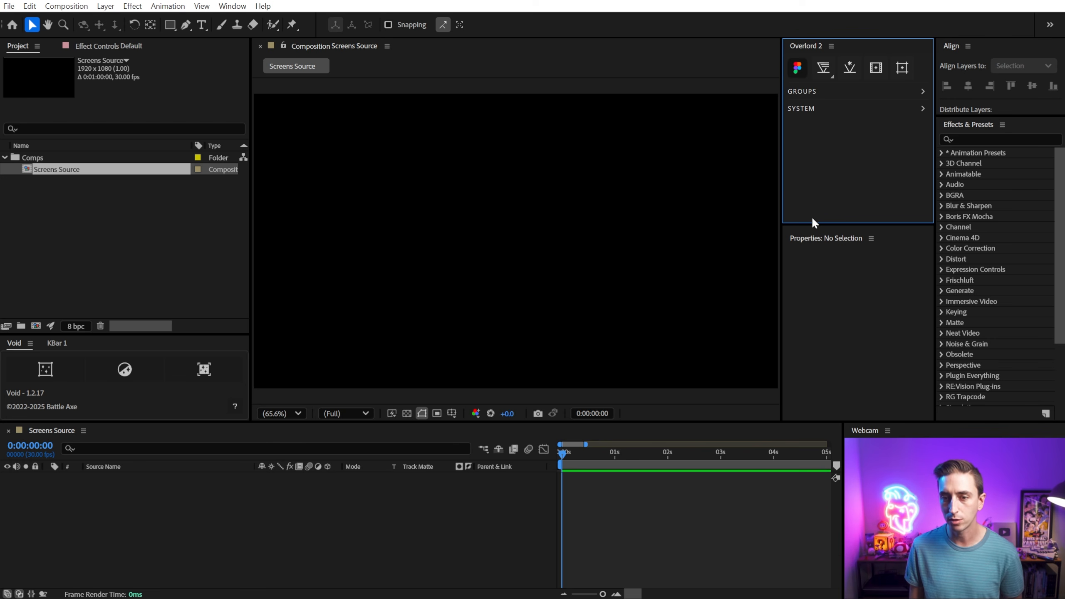
{"action": "left_click_drag", "start_coordinate": [806, 223], "coordinate": [808, 120]}
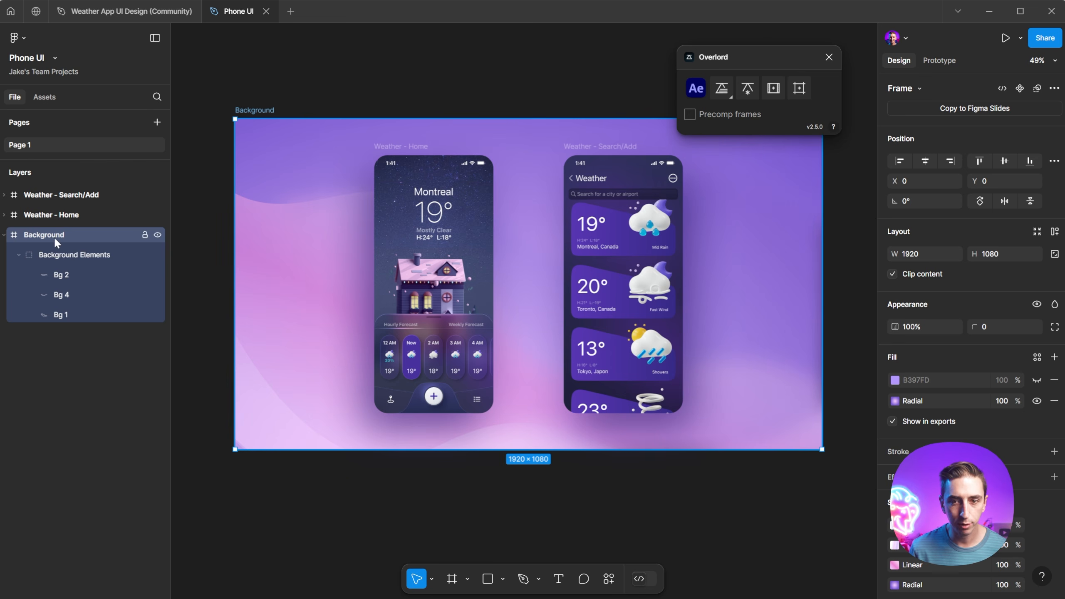
Push the selected Background frame from Figma into the Screens Source composition with Overlord.
{"action": "left_click", "coordinate": [720, 90]}
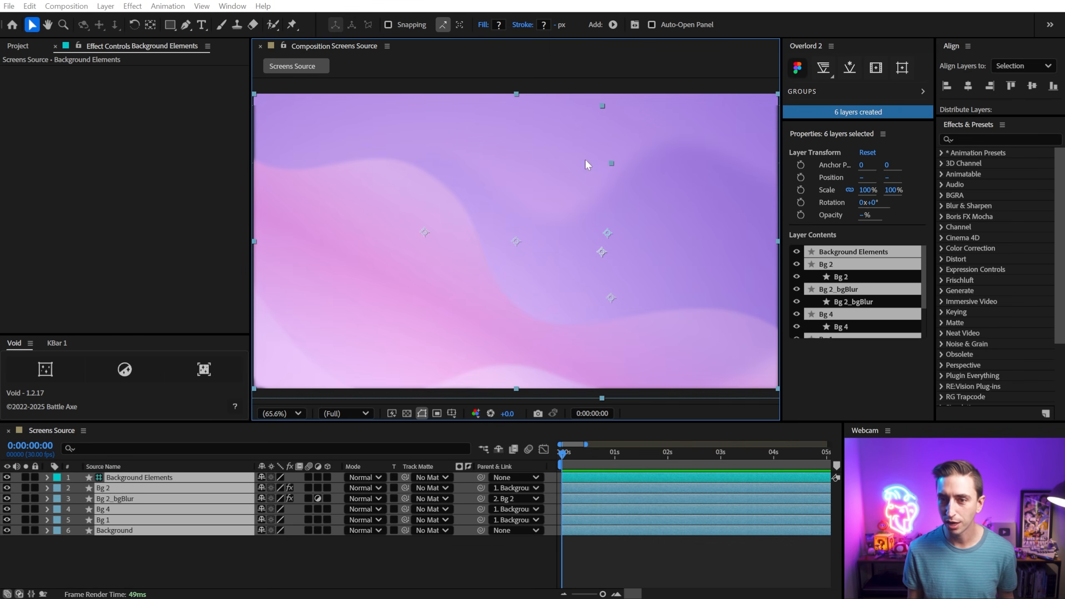
{"action": "left_click", "coordinate": [100, 563]}
{"action": "scroll", "coordinate": [435, 280], "scroll_direction": "up", "scroll_amount": 2}
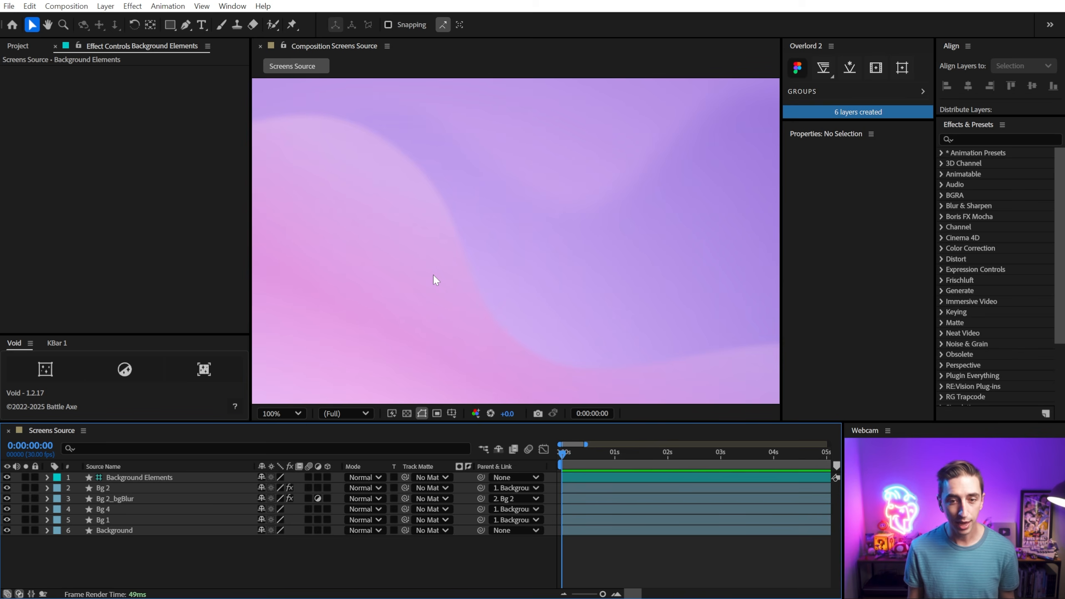
{"action": "key", "text": "shift+slash"}
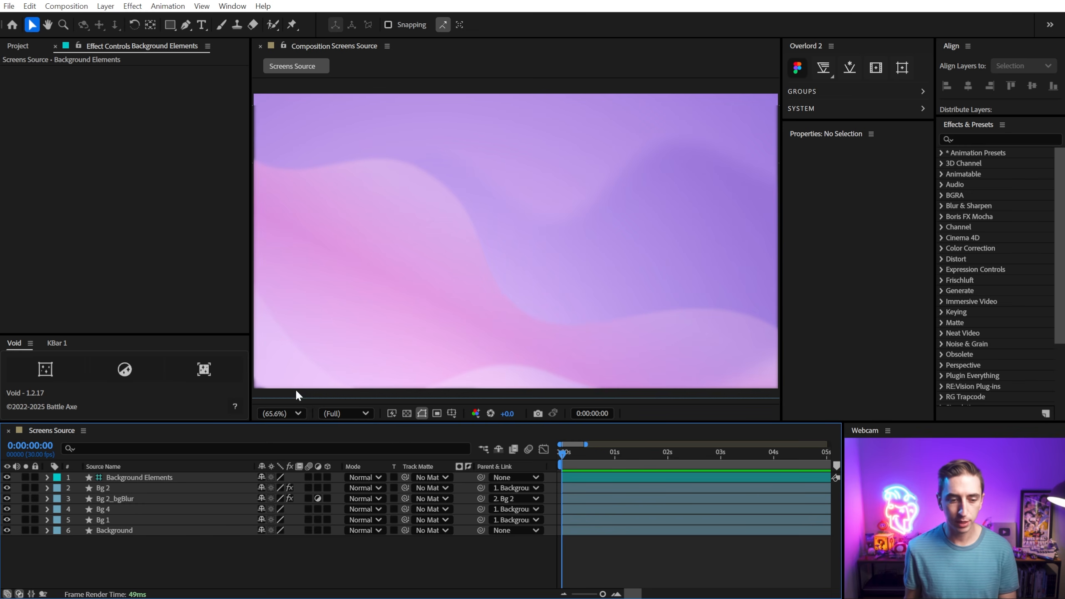
Compare the background with the Bg 2_bgBlur layer hidden and shown, and enable Repeat Edge Pixels on its Gaussian Blur.
{"action": "left_click", "coordinate": [138, 495]}
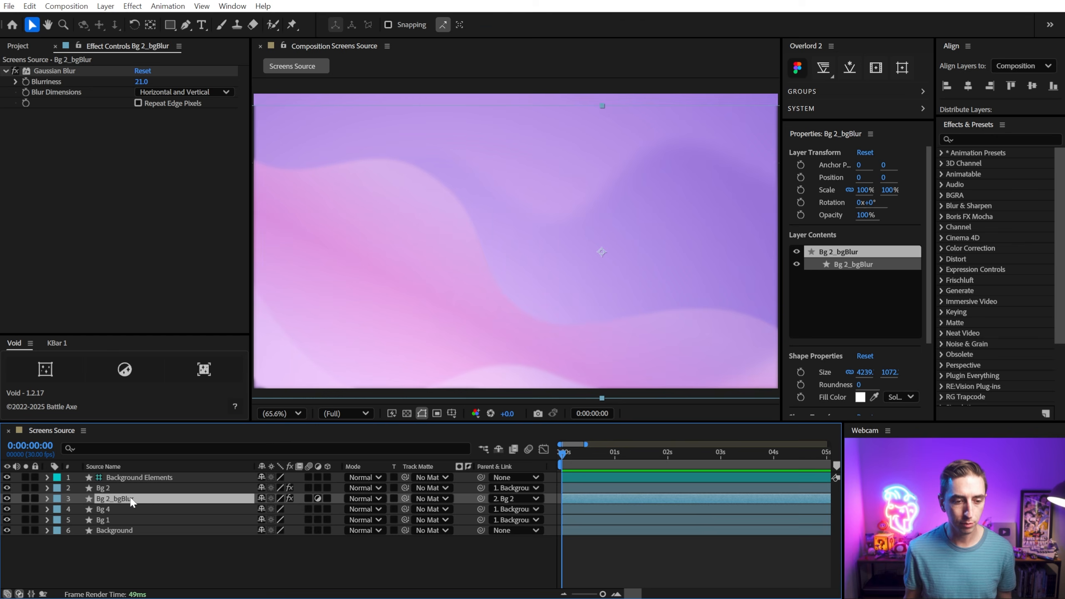
{"action": "left_click", "coordinate": [7, 498]}
{"action": "left_click", "coordinate": [6, 498]}
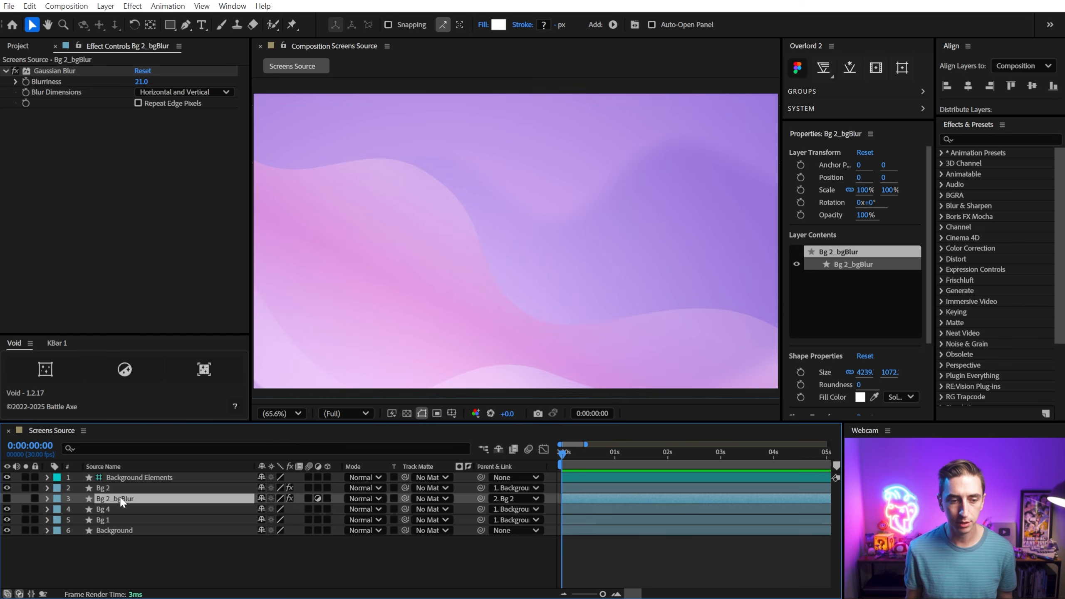
{"action": "left_click", "coordinate": [6, 498]}
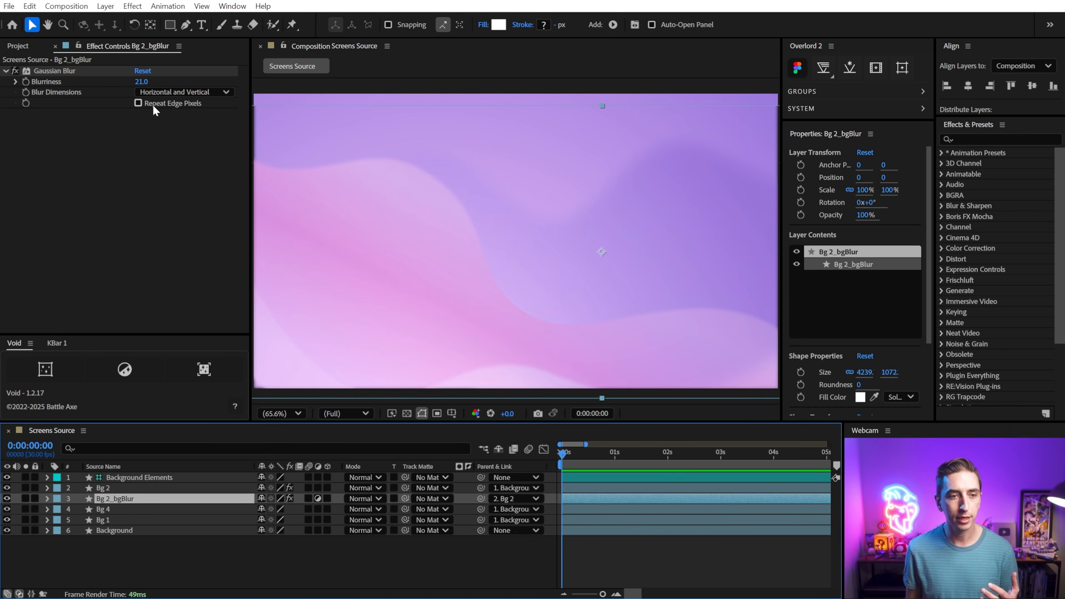
{"action": "left_click", "coordinate": [138, 103]}
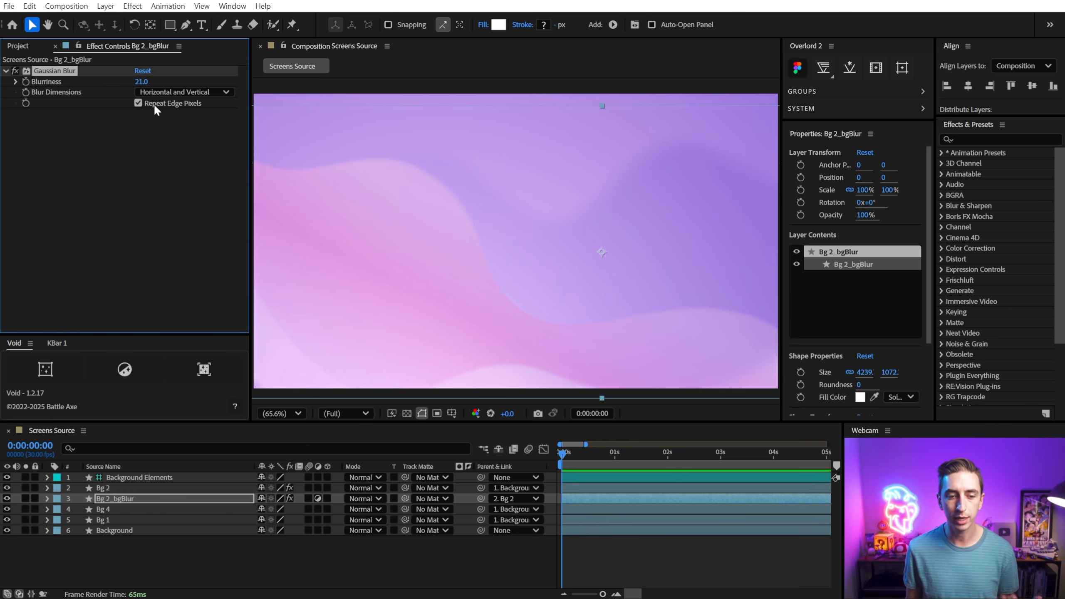
{"action": "left_click", "coordinate": [135, 546]}
Precompose the Background Elements group in Screens Source with Overlord's group tools.
{"action": "left_click", "coordinate": [130, 480]}
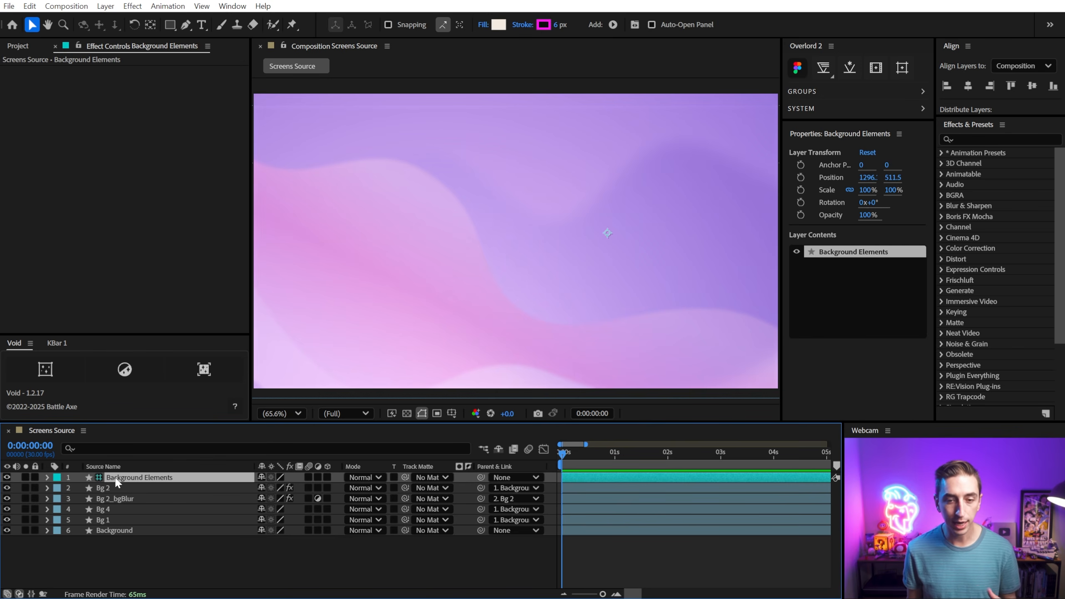
{"action": "scroll", "coordinate": [533, 241], "scroll_direction": "down", "scroll_amount": 3}
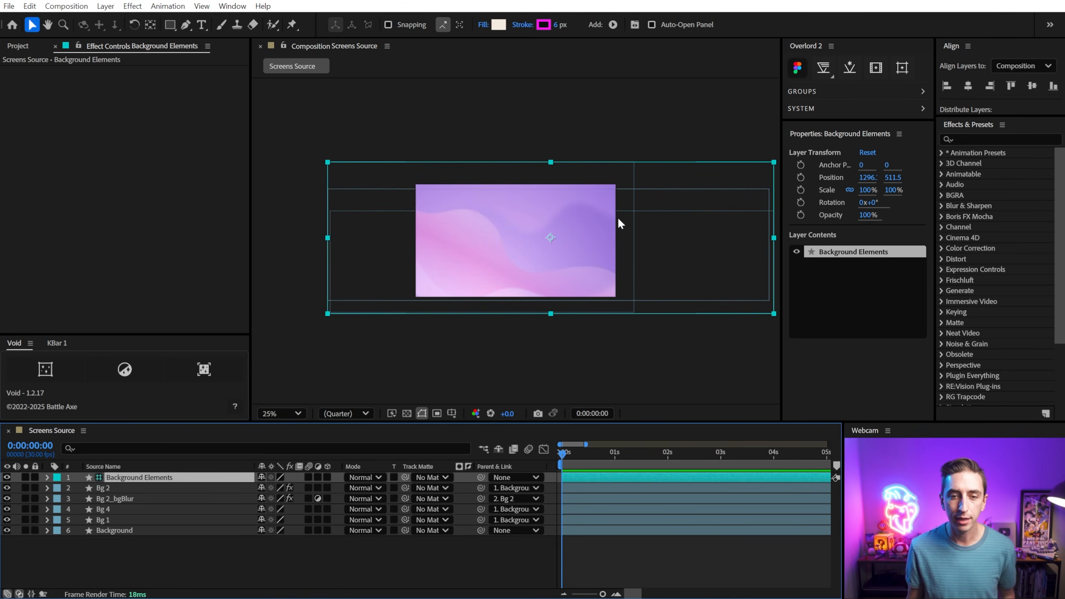
{"action": "mouse_move", "coordinate": [618, 217]}
{"action": "left_mouse_down"}
{"action": "mouse_move", "coordinate": [518, 202]}
{"action": "mouse_move", "coordinate": [645, 217]}
{"action": "mouse_move", "coordinate": [597, 213]}
{"action": "left_mouse_up"}
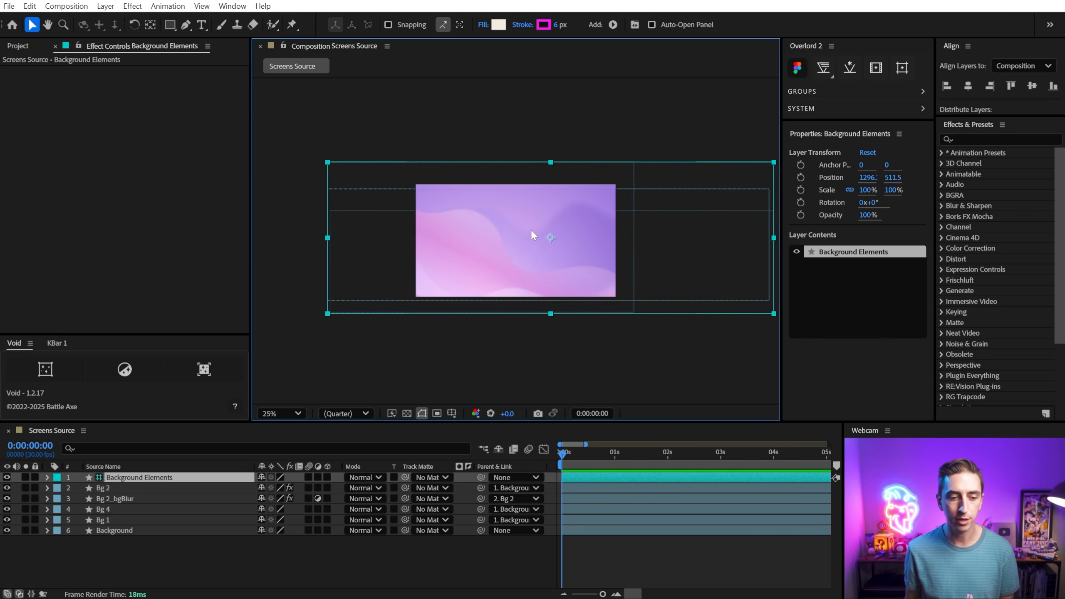
{"action": "left_click_drag", "start_coordinate": [531, 230], "coordinate": [496, 223]}
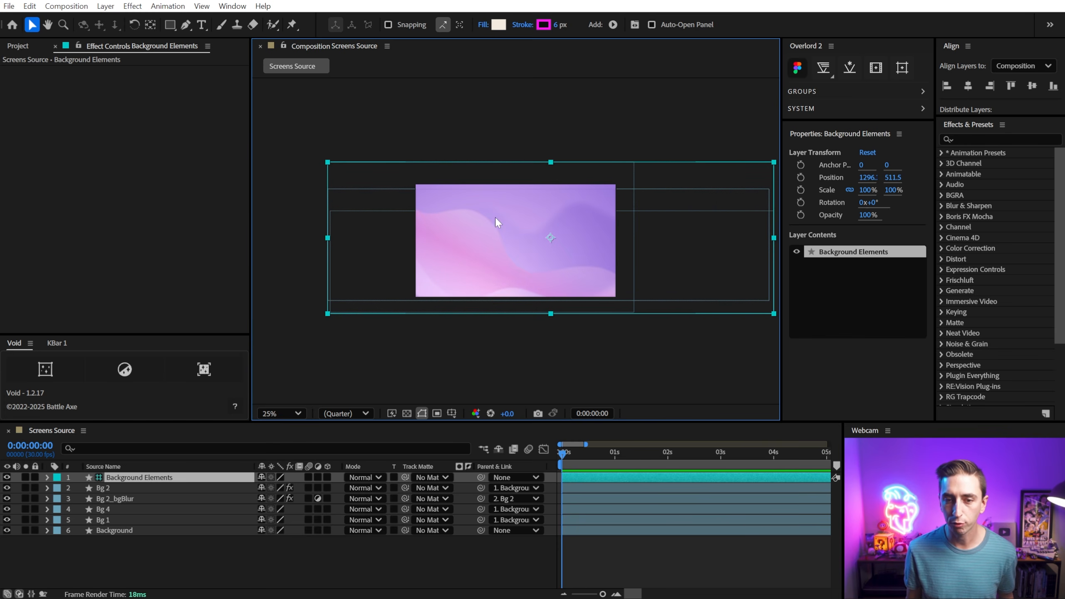
{"action": "left_click", "coordinate": [809, 92]}
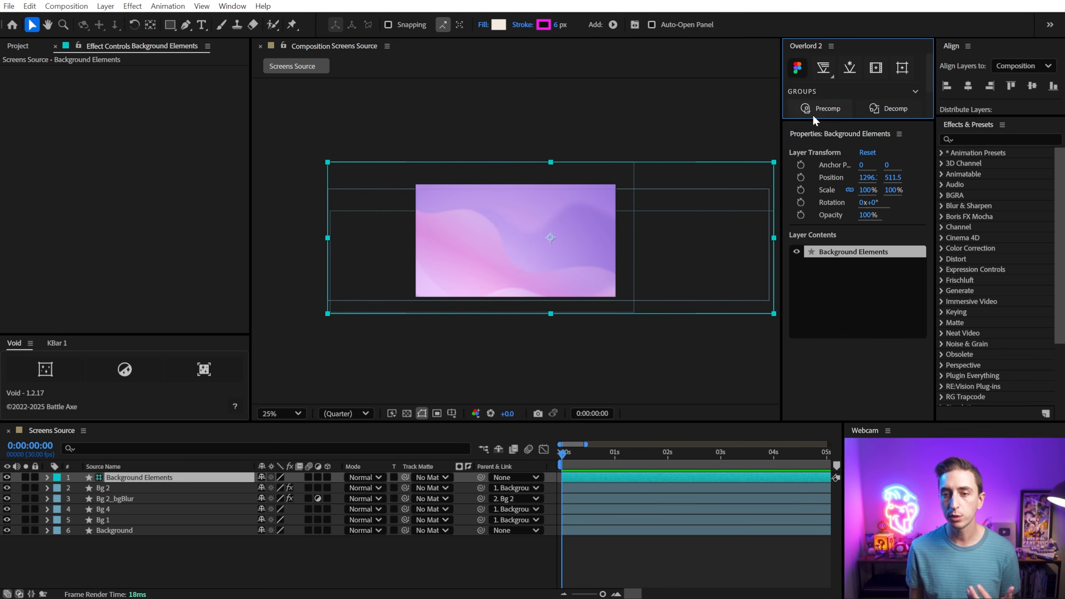
{"action": "left_click", "coordinate": [817, 105]}
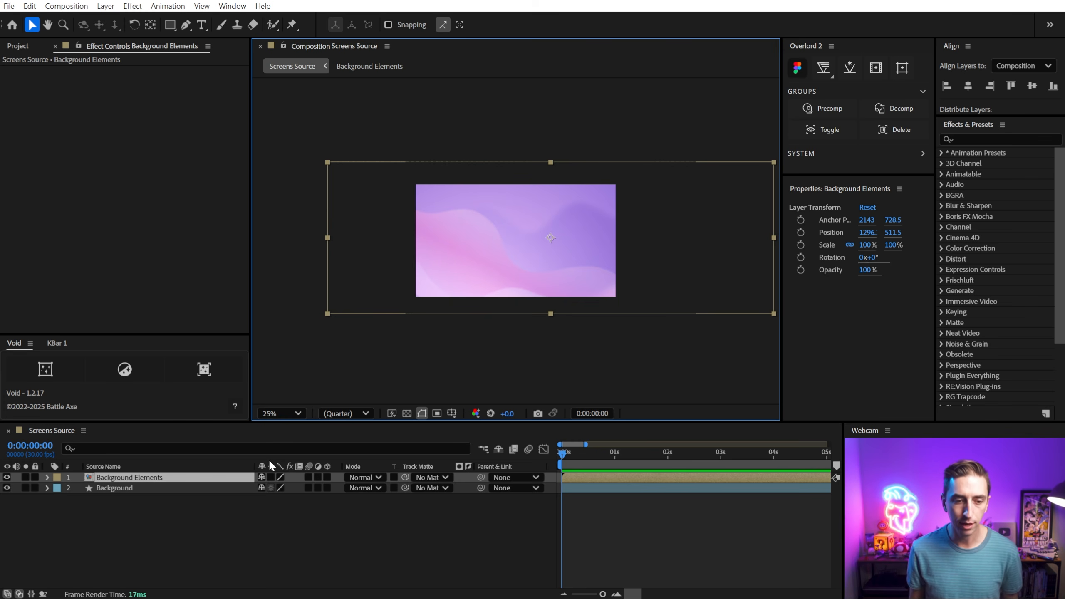
{"action": "key", "text": "shift+slash"}
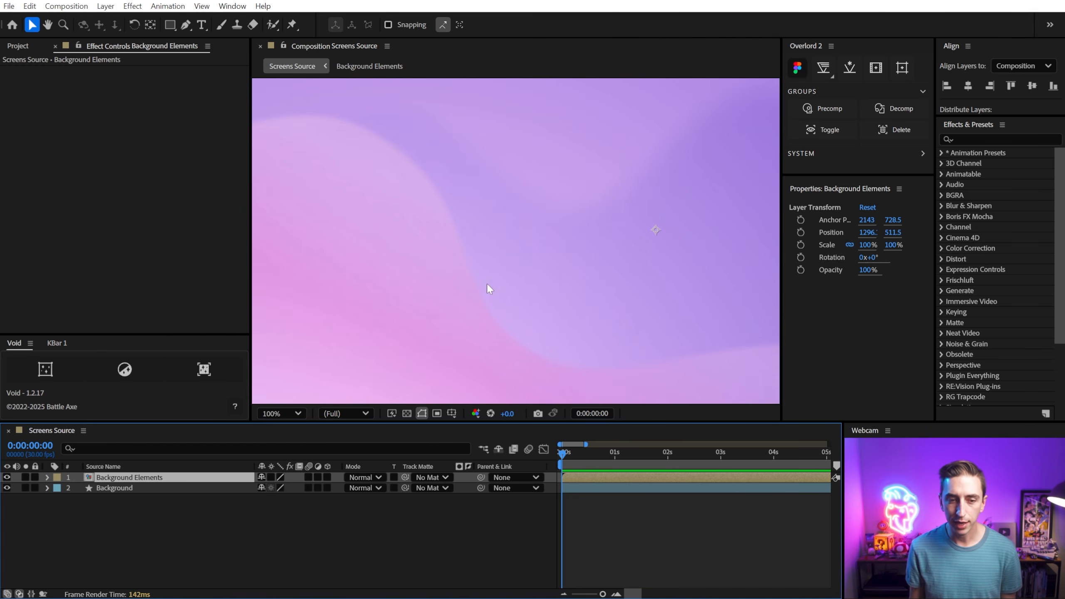
{"action": "key", "text": "comma"}
Precompose the Background Elements and Background layers together with Overlord and rename the resulting layer as Background.
{"action": "left_click", "coordinate": [123, 488], "text": "shift"}
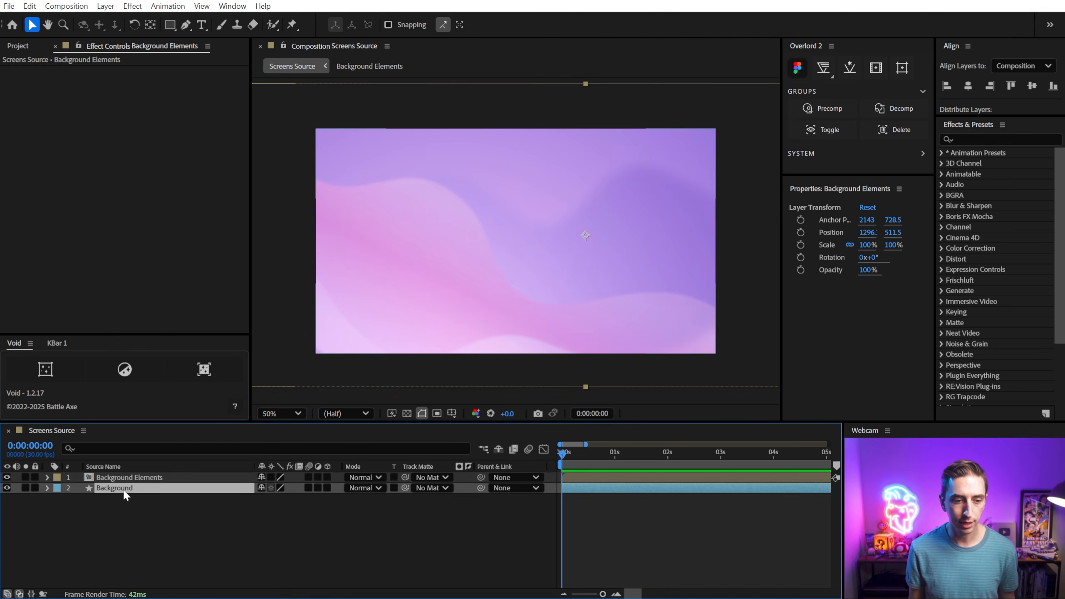
{"action": "left_click", "coordinate": [835, 107]}
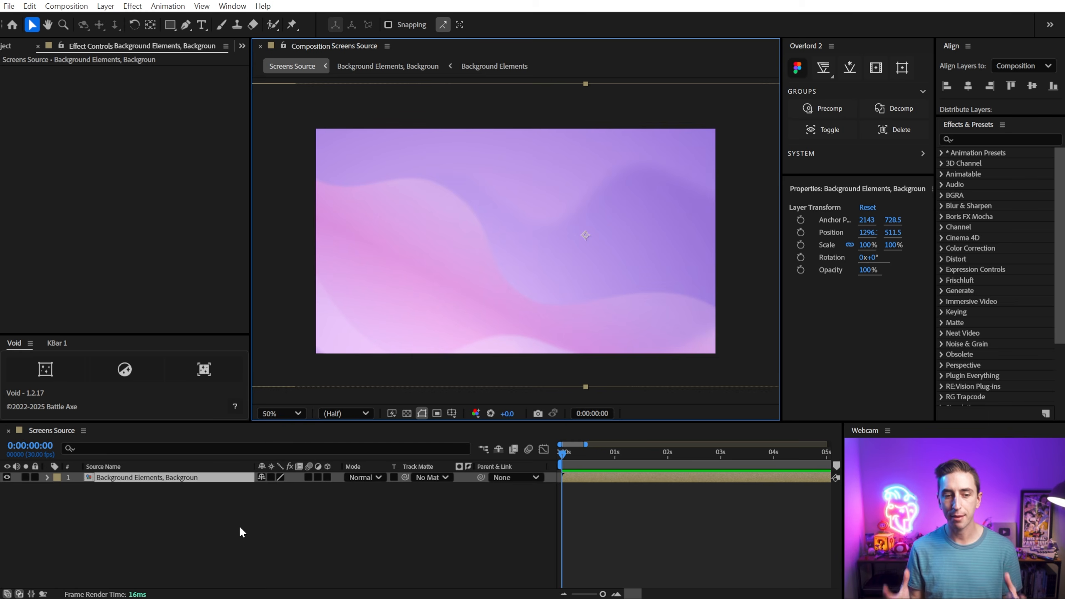
{"action": "key", "text": "Return"}
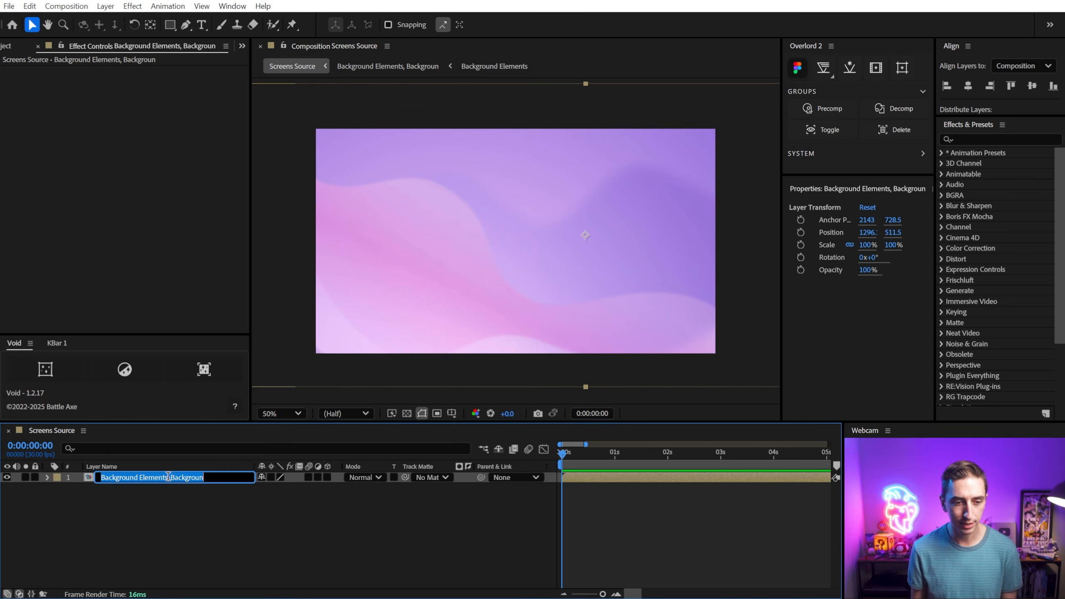
{"action": "left_click", "coordinate": [164, 477]}
{"action": "left_click_drag", "start_coordinate": [135, 480], "coordinate": [290, 482]}
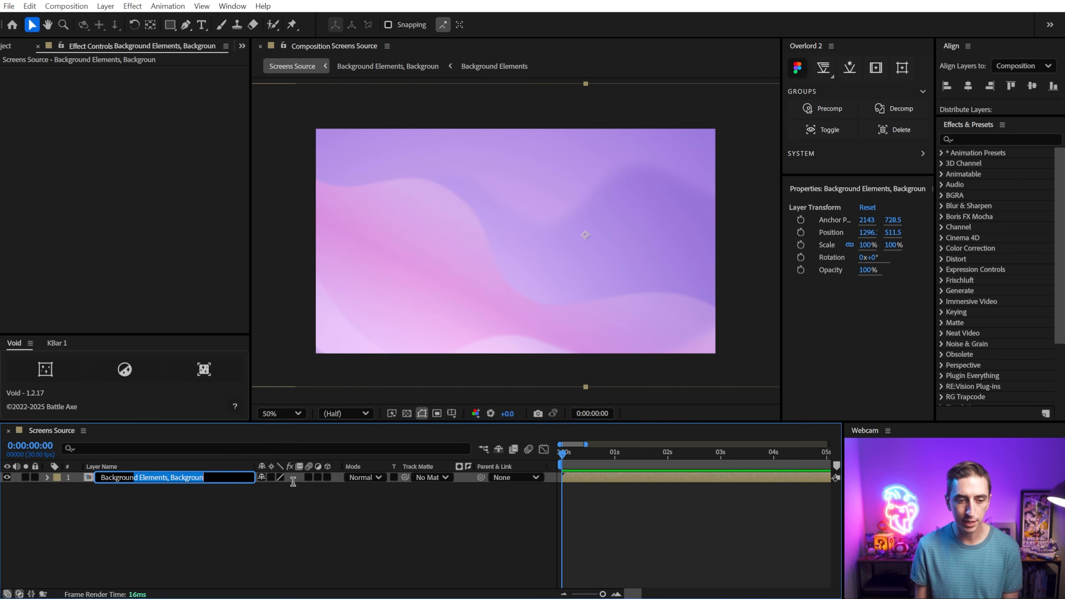
{"action": "key", "text": "BackSpace"}
{"action": "key", "text": "Return"}
Expand the project's Overlord and Precomps folders and rename the combined background precomp as Background.
{"action": "left_click", "coordinate": [18, 45]}
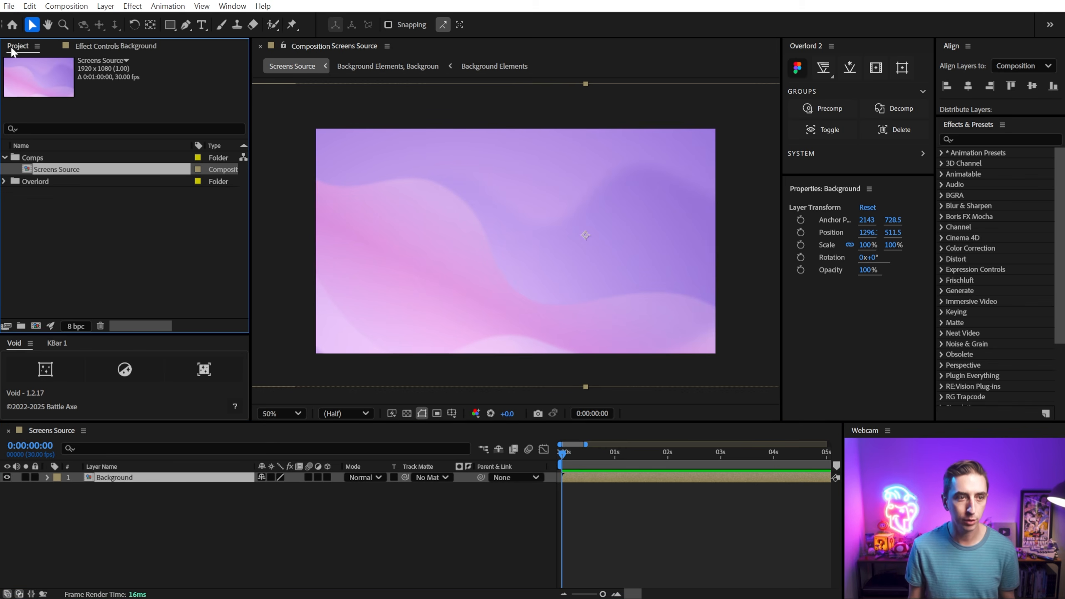
{"action": "left_click", "coordinate": [52, 190]}
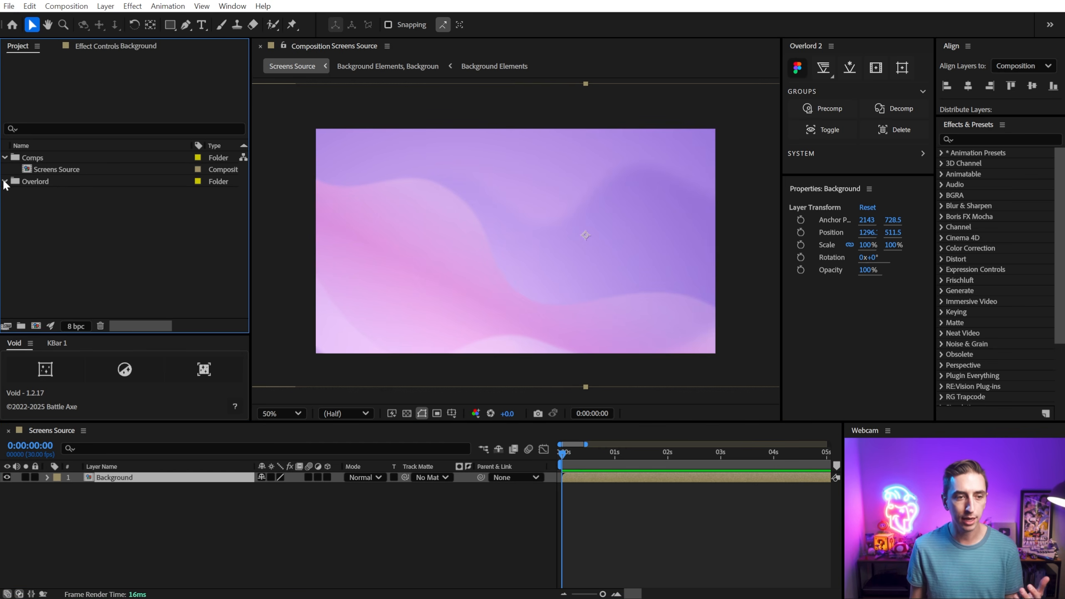
{"action": "left_click", "coordinate": [4, 182]}
{"action": "left_click", "coordinate": [22, 180]}
{"action": "left_click", "coordinate": [16, 193]}
{"action": "left_click", "coordinate": [42, 193]}
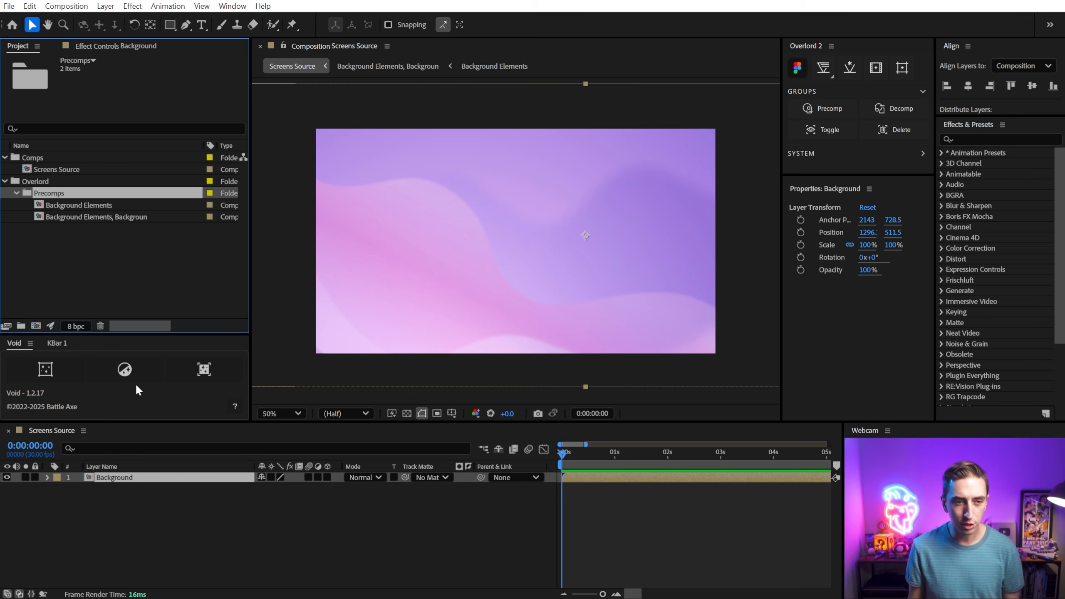
{"action": "left_click", "coordinate": [91, 218]}
{"action": "key", "text": "Return"}
{"action": "left_click_drag", "start_coordinate": [89, 217], "coordinate": [220, 231]}
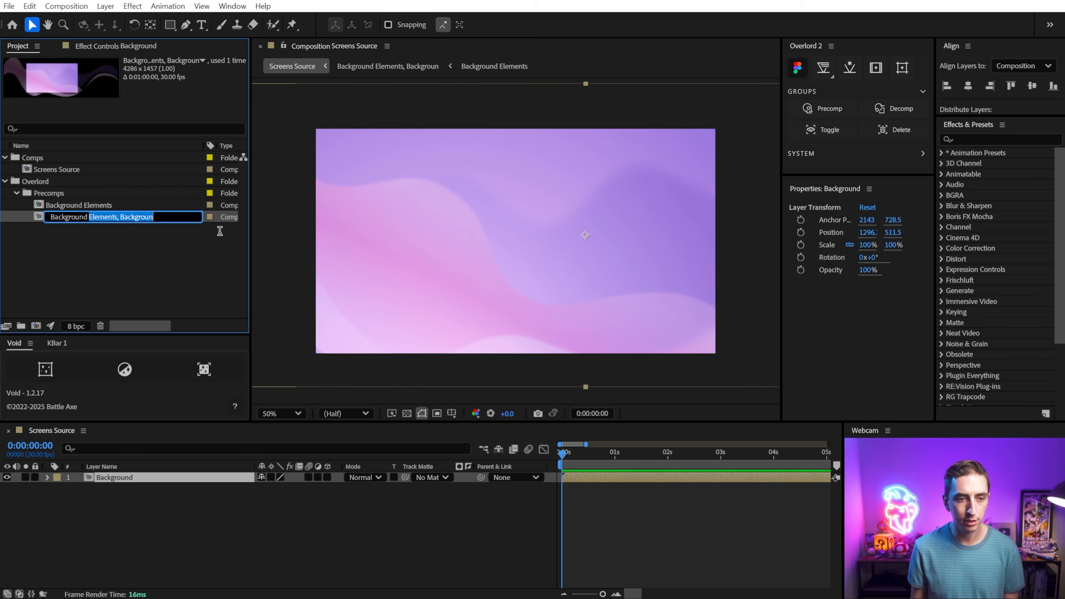
{"action": "key", "text": "BackSpace"}
{"action": "key", "text": "Return"}
{"action": "left_click", "coordinate": [113, 249]}
Open the Background precomp and examine its full extent.
{"action": "left_click", "coordinate": [61, 203]}
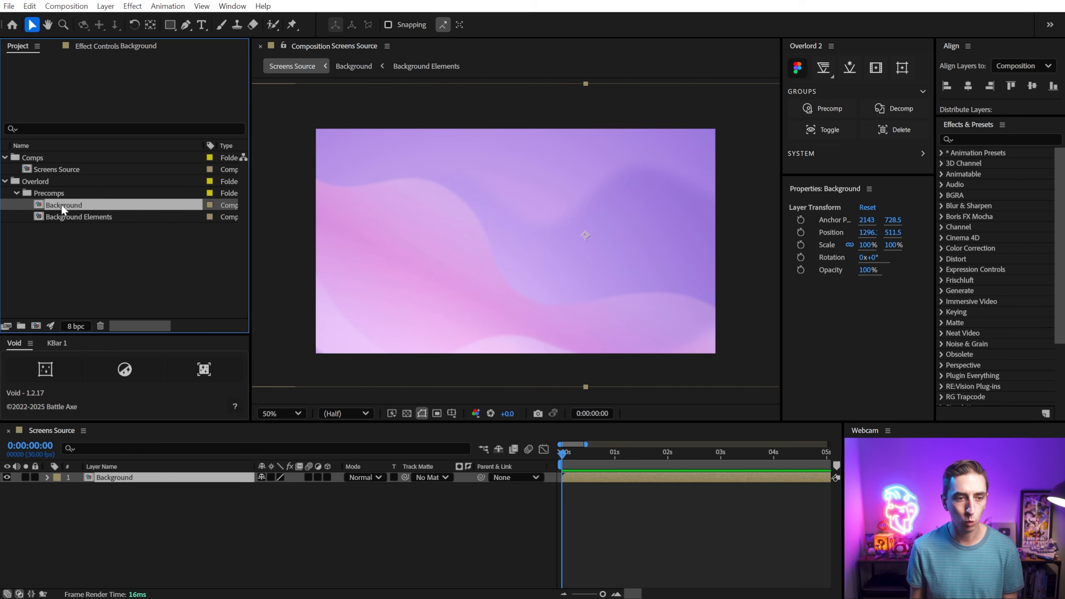
{"action": "double_click", "coordinate": [61, 203]}
{"action": "scroll", "coordinate": [533, 216], "scroll_direction": "down", "scroll_amount": 2}
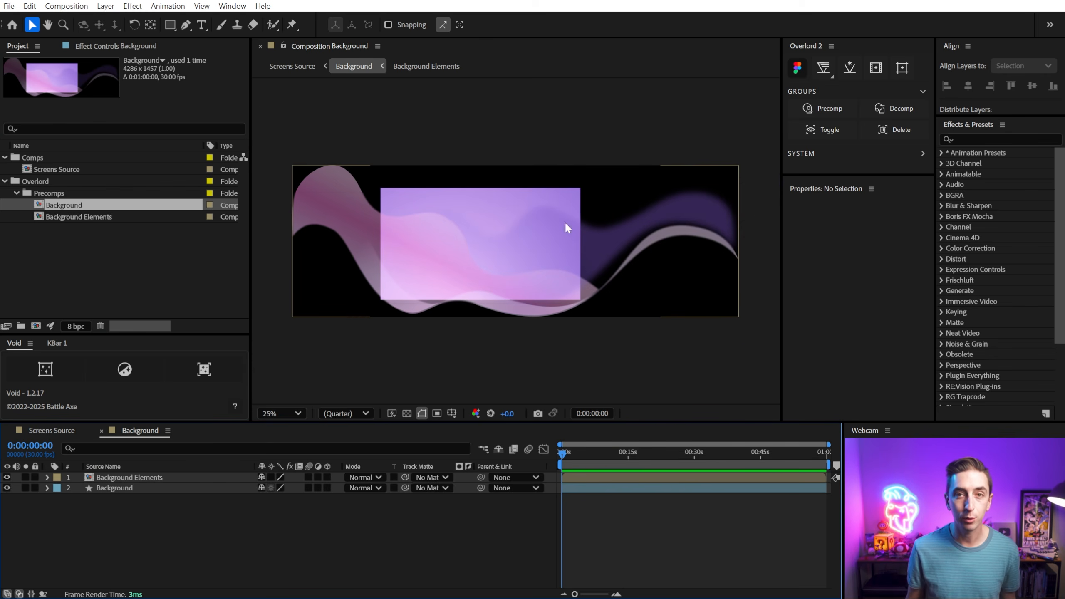
Try moving the Background layer in Screens Source to expose its edges, and undo the move.
{"action": "left_click", "coordinate": [51, 431]}
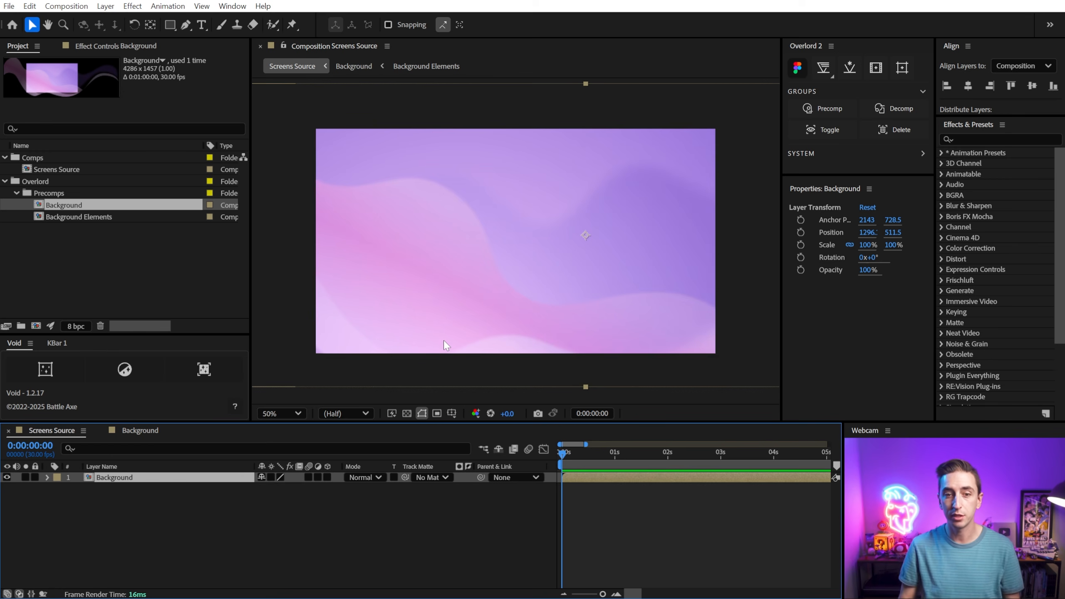
{"action": "left_click_drag", "start_coordinate": [498, 194], "coordinate": [466, 163]}
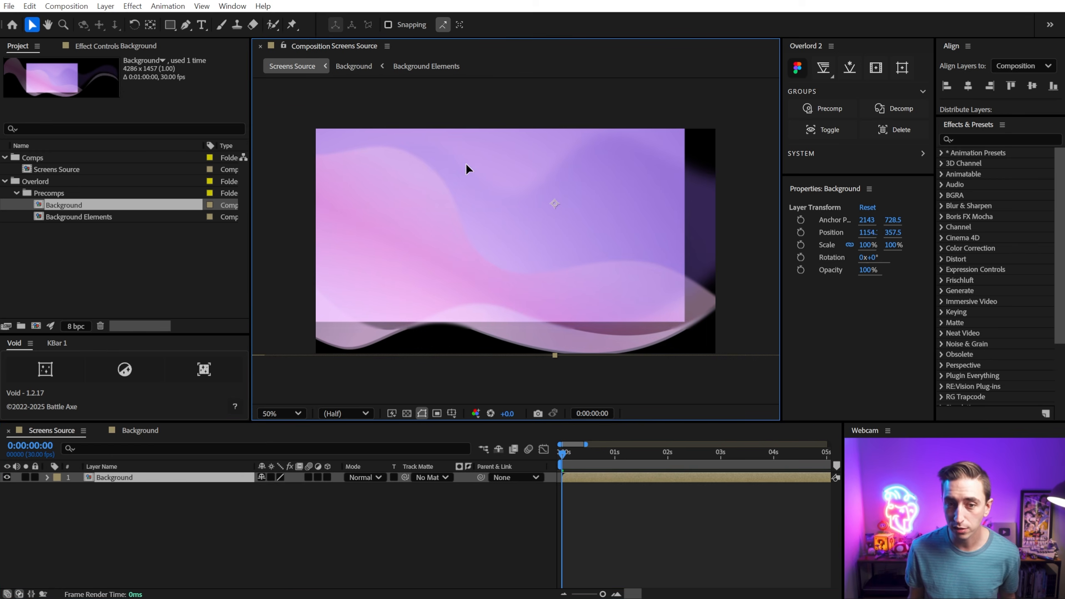
{"action": "key", "text": "ctrl+z"}
Solo the Background shape layer inside the Background precomp.
{"action": "left_click", "coordinate": [130, 429]}
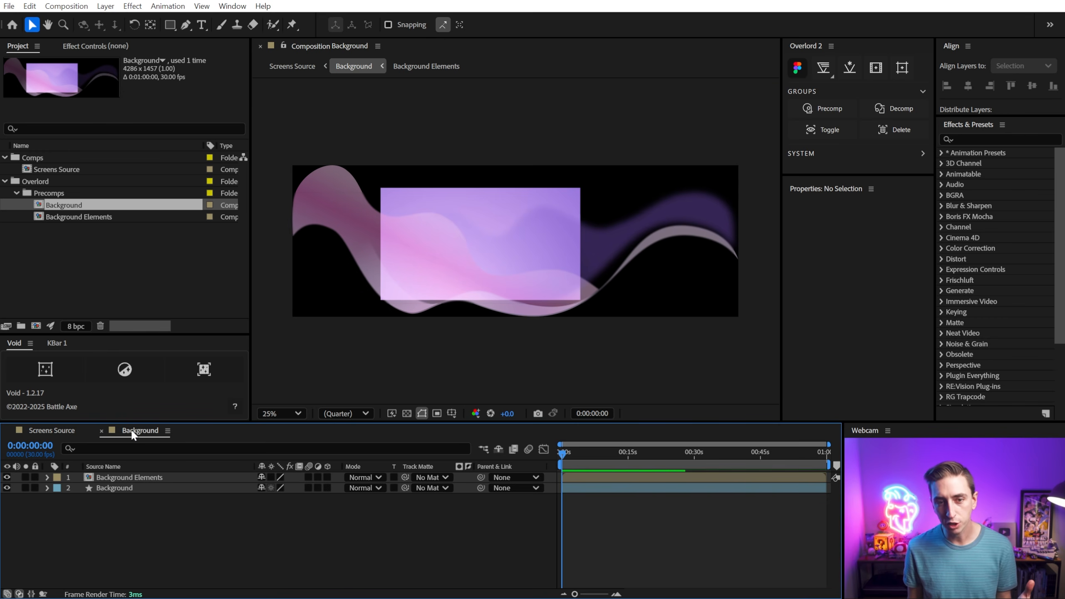
{"action": "left_click", "coordinate": [115, 486]}
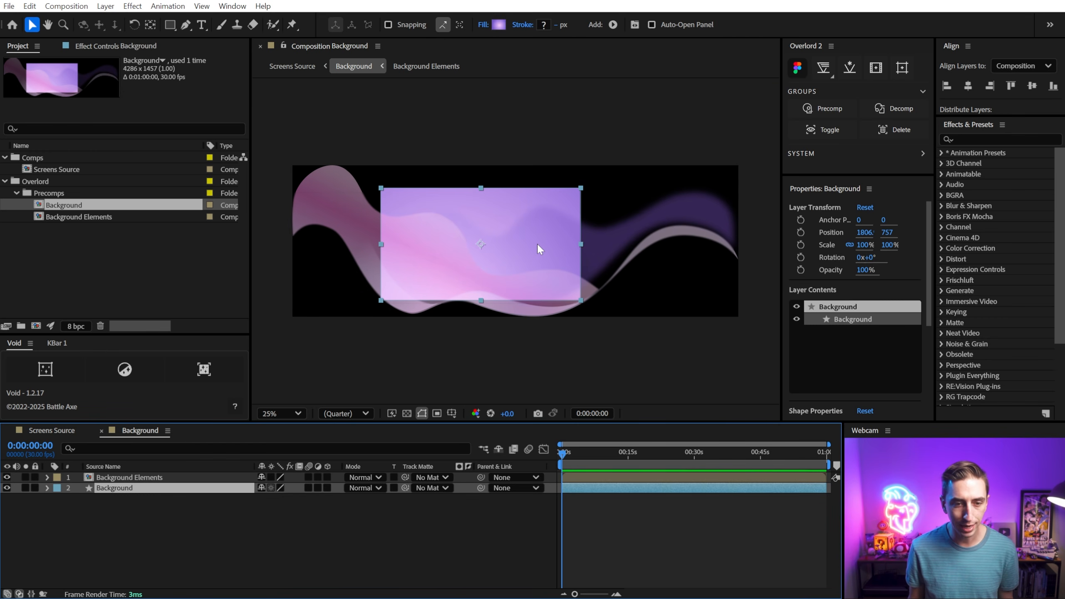
{"action": "left_click", "coordinate": [25, 487]}
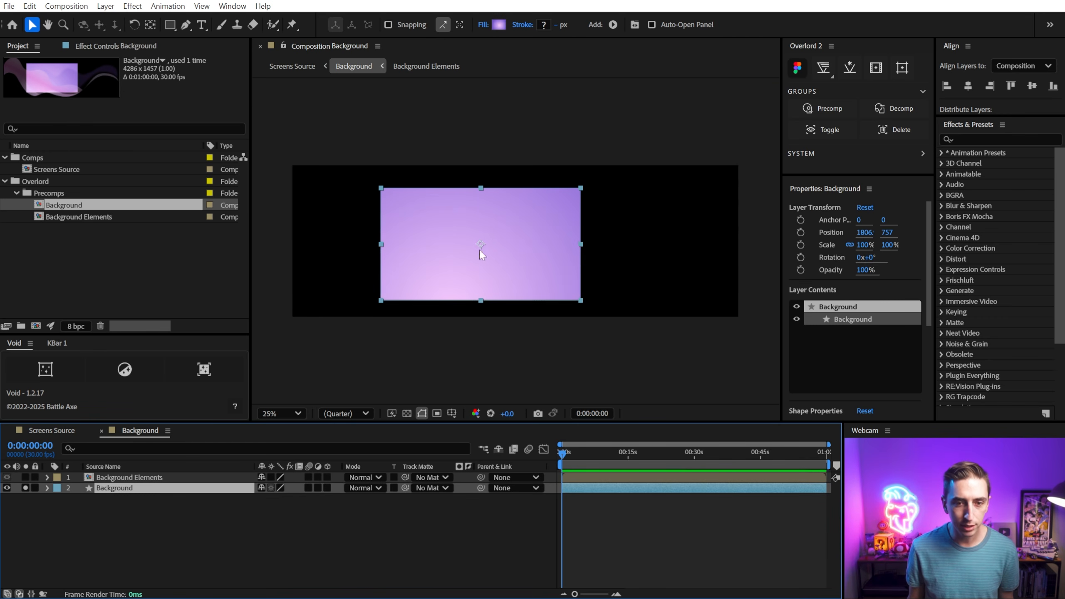
Try stretching the Background rectangle sideways to fill the composition, and undo the change.
{"action": "left_click", "coordinate": [471, 203]}
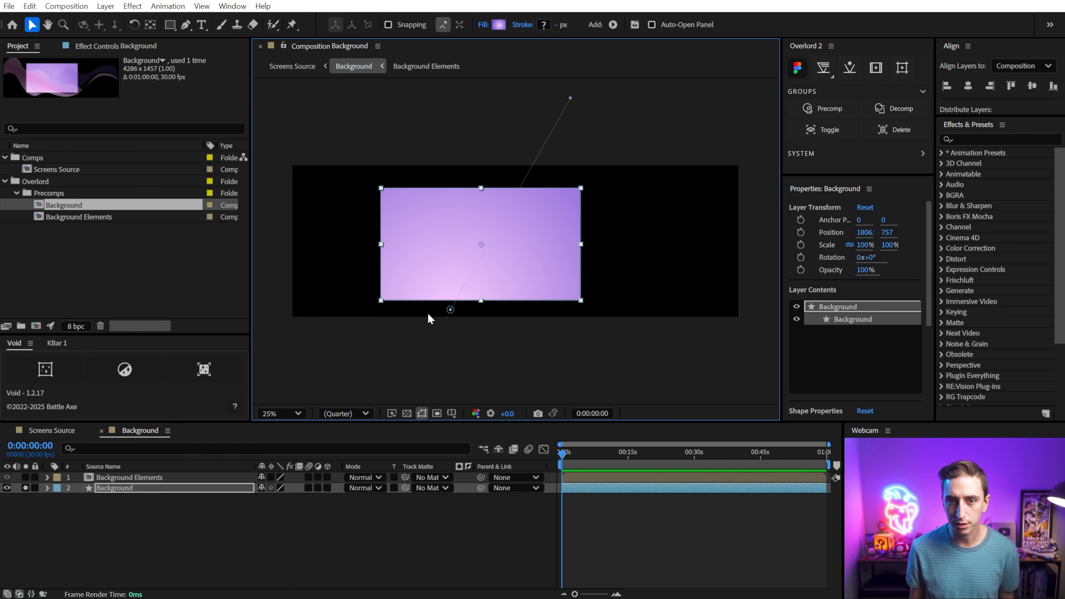
{"action": "left_click", "coordinate": [114, 490]}
{"action": "left_click_drag", "start_coordinate": [581, 244], "coordinate": [730, 218]}
{"action": "key", "text": "ctrl+z"}
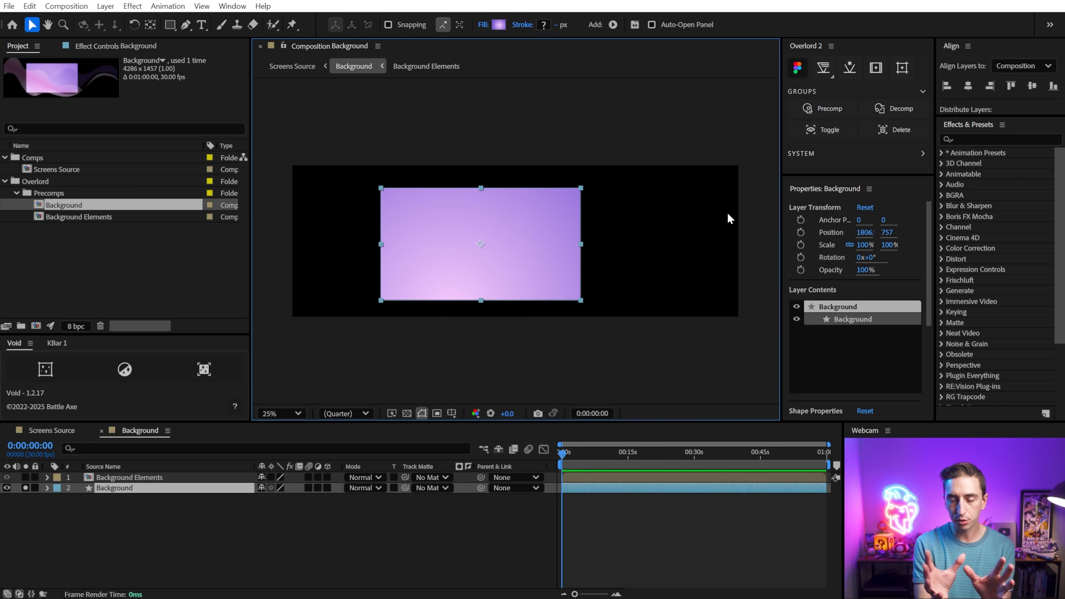
Check the Background composition's width and height in its composition settings.
{"action": "left_click", "coordinate": [581, 357]}
{"action": "key", "text": "ctrl+k"}
{"action": "left_click", "coordinate": [449, 222]}
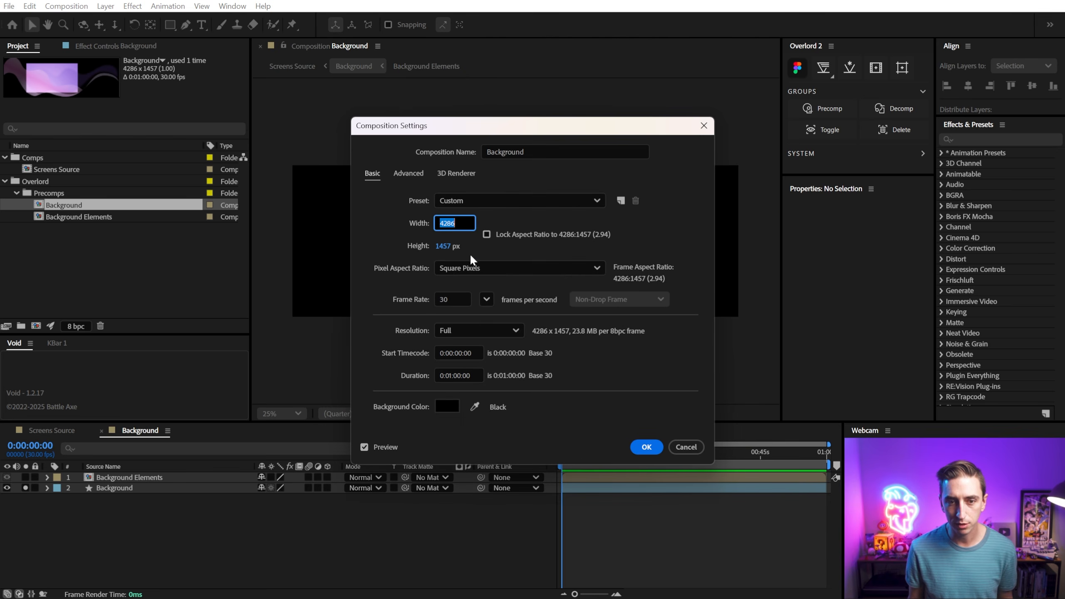
{"action": "left_click", "coordinate": [445, 247]}
{"action": "left_click", "coordinate": [704, 126]}
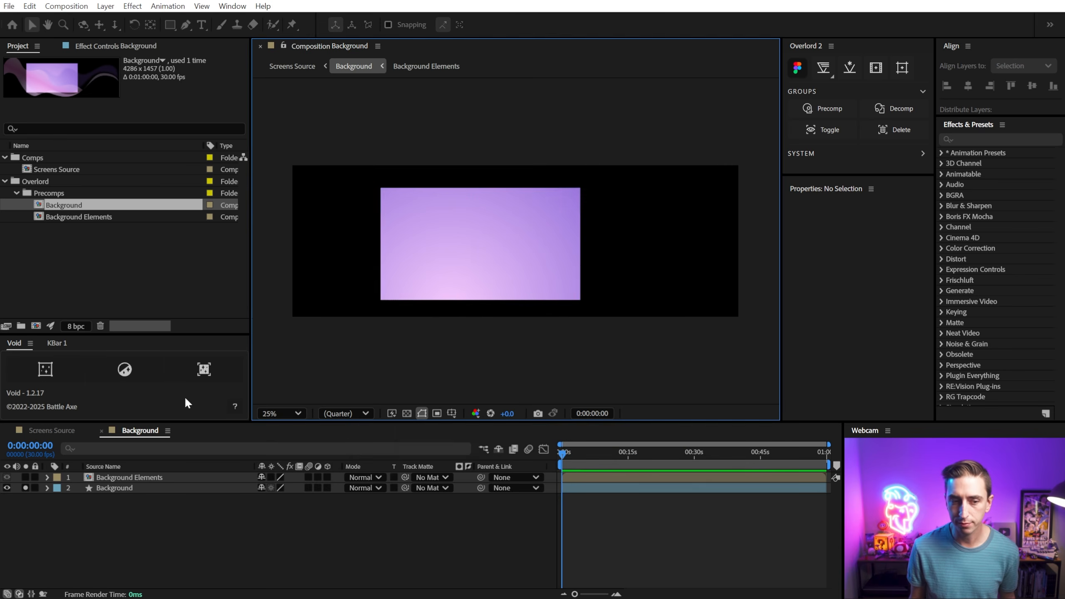
Set the Background shape layer's rectangle size to 4286 by 1457 with unlinked proportions, and center the layer in the composition.
{"action": "left_click", "coordinate": [110, 487]}
{"action": "left_click", "coordinate": [871, 317]}
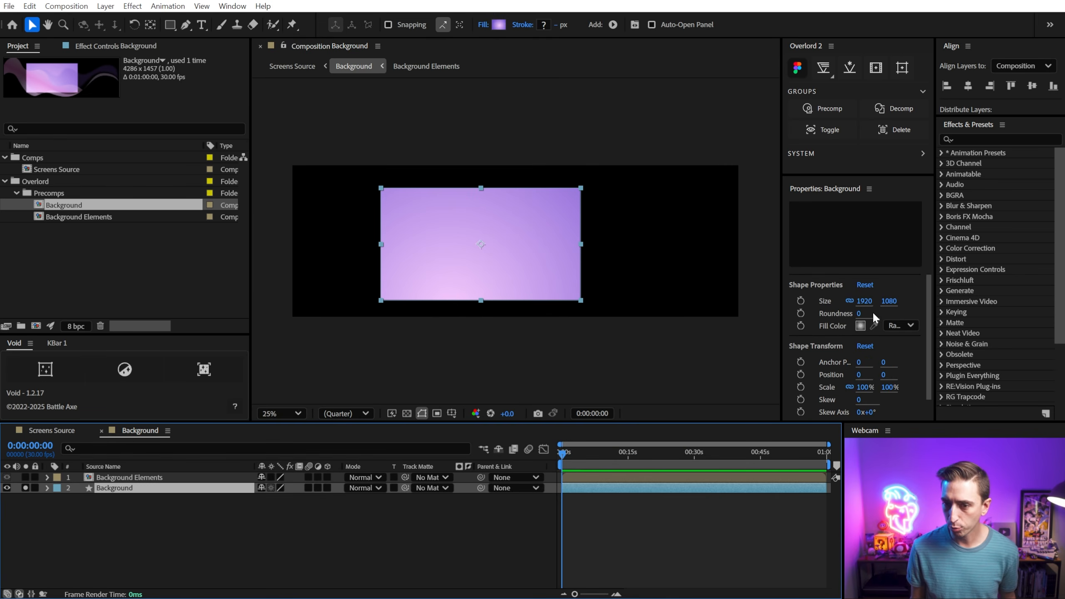
{"action": "left_click", "coordinate": [865, 302]}
{"action": "type", "text": "4286"}
{"action": "key", "text": "Return"}
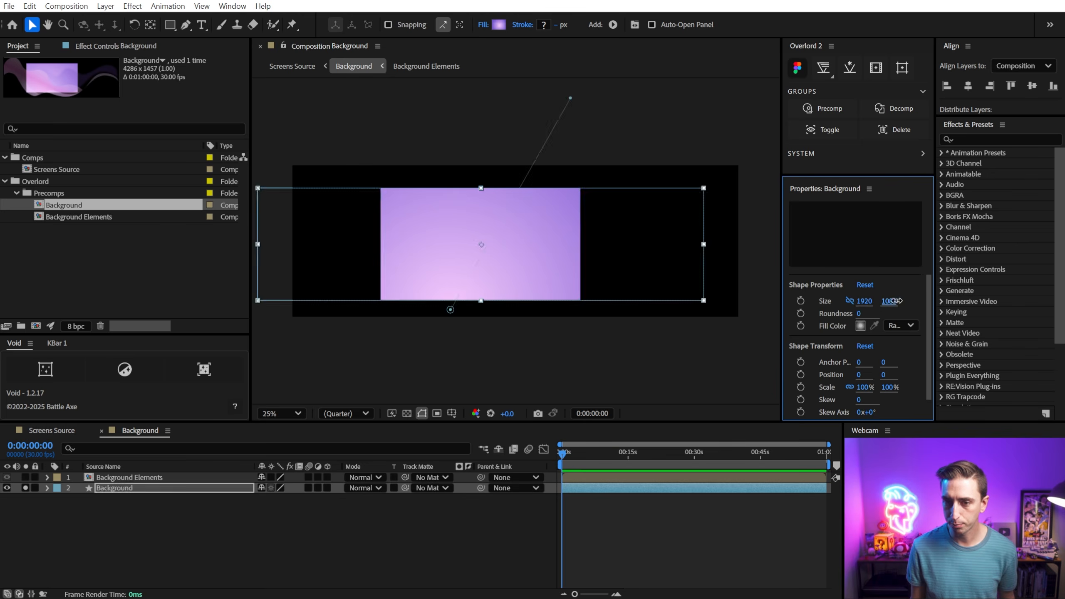
{"action": "left_click", "coordinate": [889, 300]}
{"action": "type", "text": "1457"}
{"action": "key", "text": "Return"}
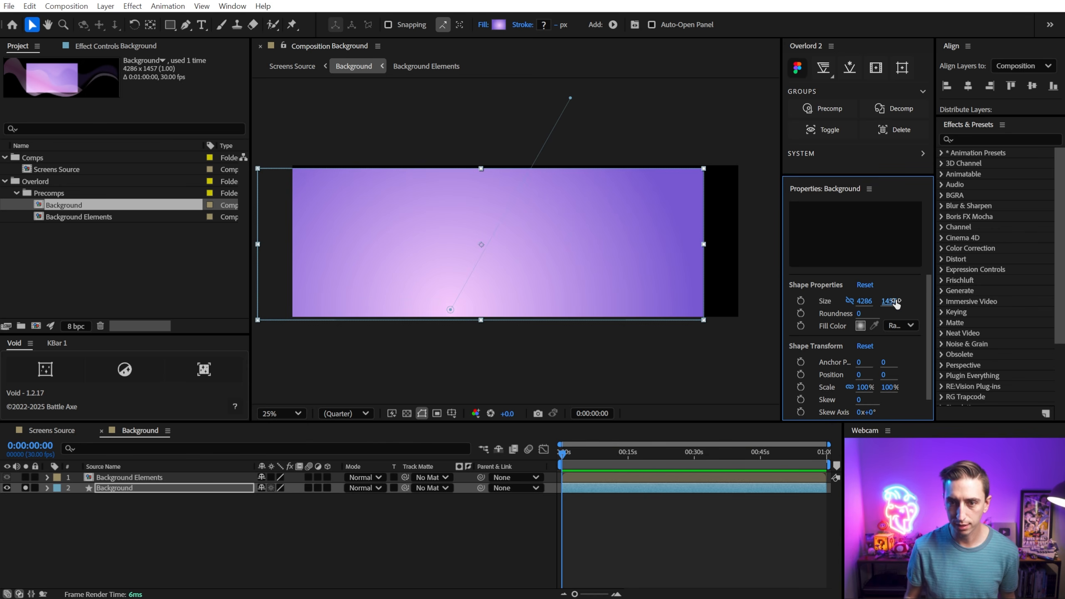
{"action": "left_click", "coordinate": [268, 518]}
{"action": "left_click", "coordinate": [128, 489]}
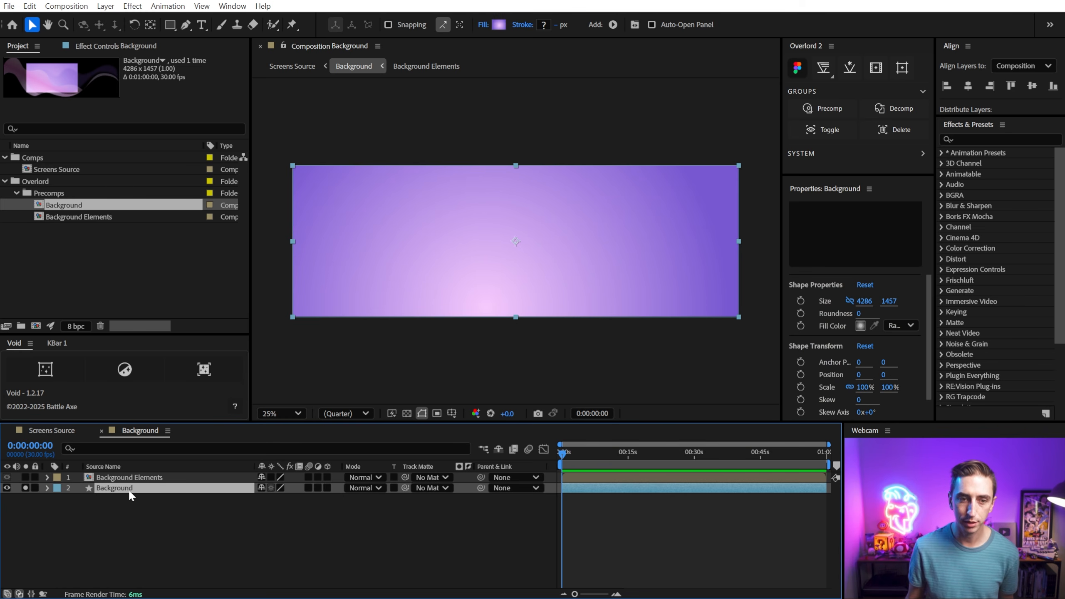
Shift both end points of the Background rectangle's radial gradient slightly left, and turn off the layer's solo.
{"action": "double_click", "coordinate": [509, 291]}
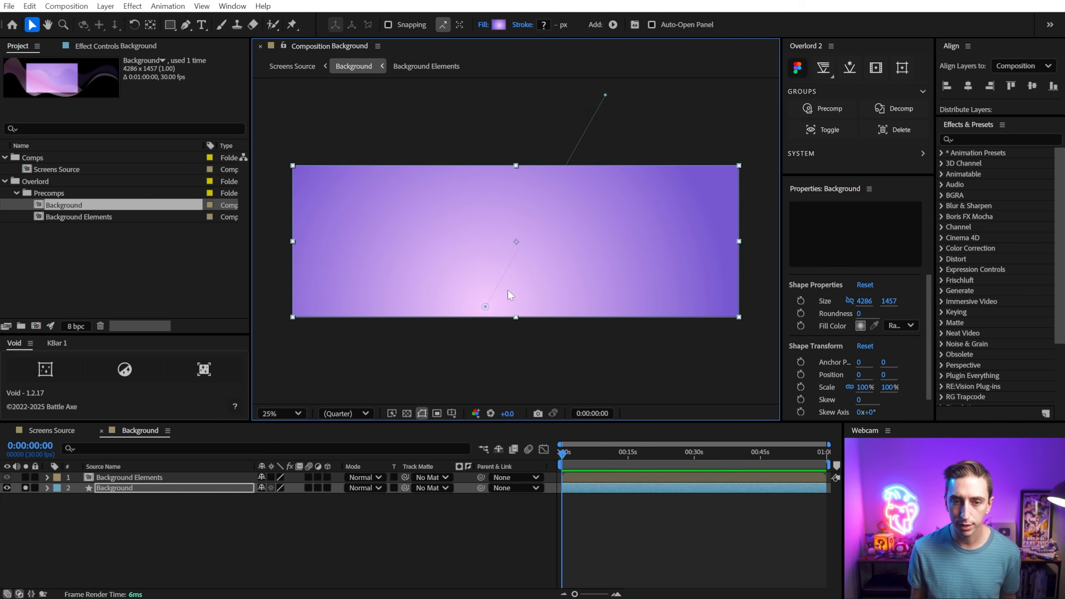
{"action": "left_click", "coordinate": [606, 260]}
{"action": "left_click", "coordinate": [607, 260]}
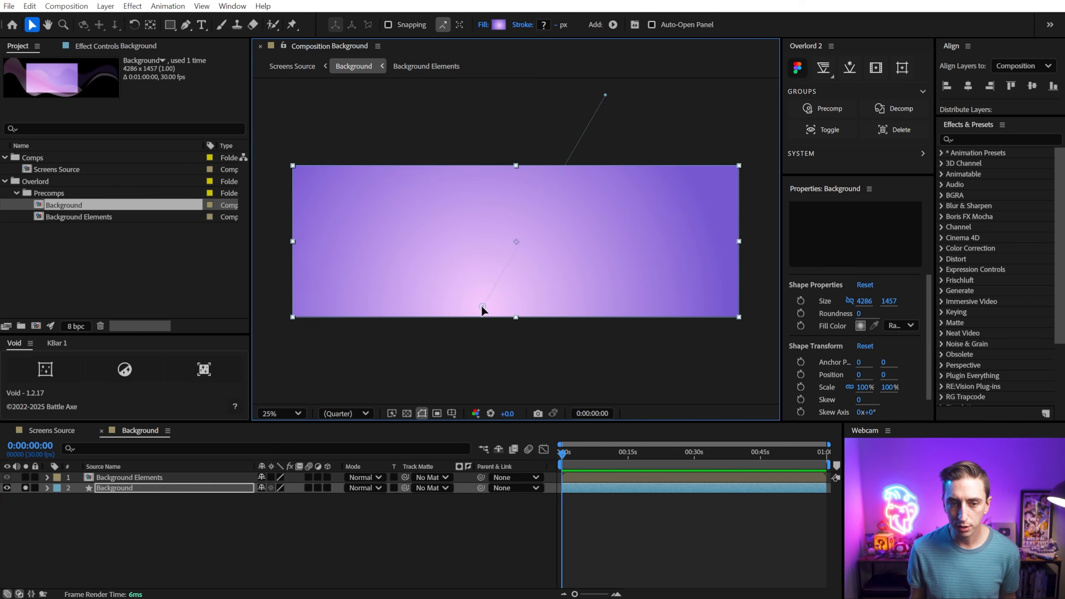
{"action": "left_click_drag", "start_coordinate": [606, 95], "coordinate": [582, 96]}
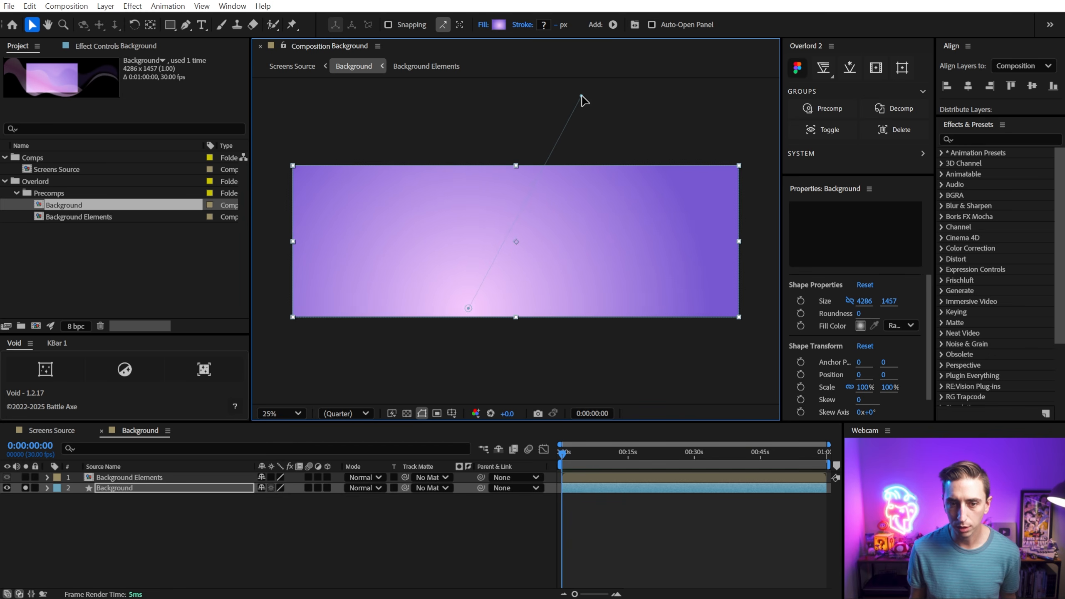
{"action": "left_click", "coordinate": [509, 369]}
{"action": "left_click", "coordinate": [25, 488]}
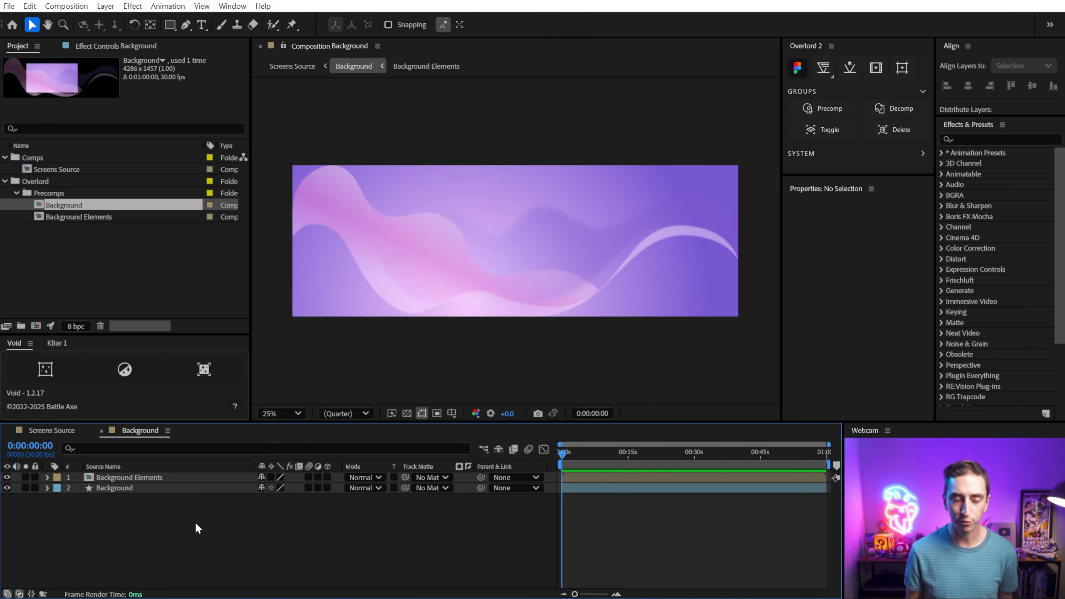
Close the Background composition and lock the Background layer in Screens Source.
{"action": "key", "text": "ctrl+w"}
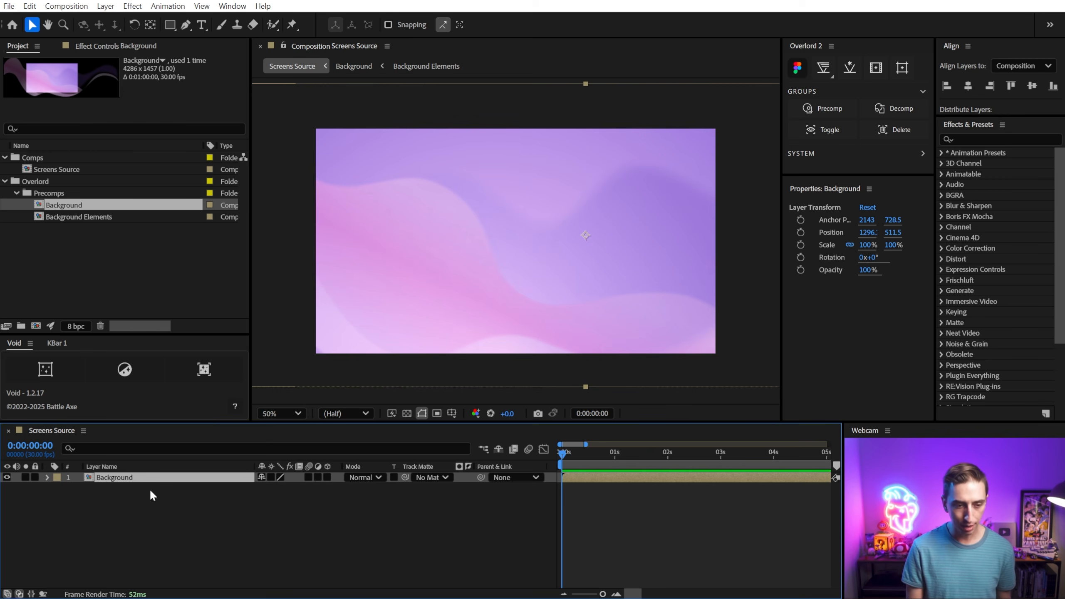
{"action": "key", "text": "ctrl+l"}
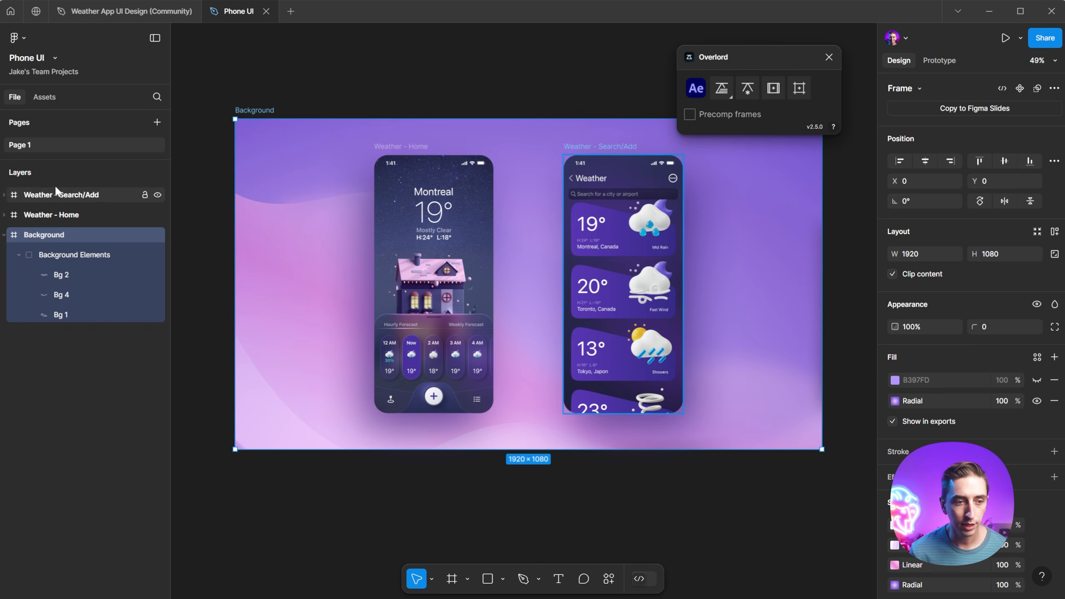
In the Phone UI Figma file, nest the Weather - Search/Add and Weather - Home frames inside Background, above the collapsed Background Elements group.
{"action": "left_click", "coordinate": [54, 194]}
{"action": "left_click", "coordinate": [48, 215], "text": "shift"}
{"action": "left_click_drag", "start_coordinate": [47, 222], "coordinate": [8, 237]}
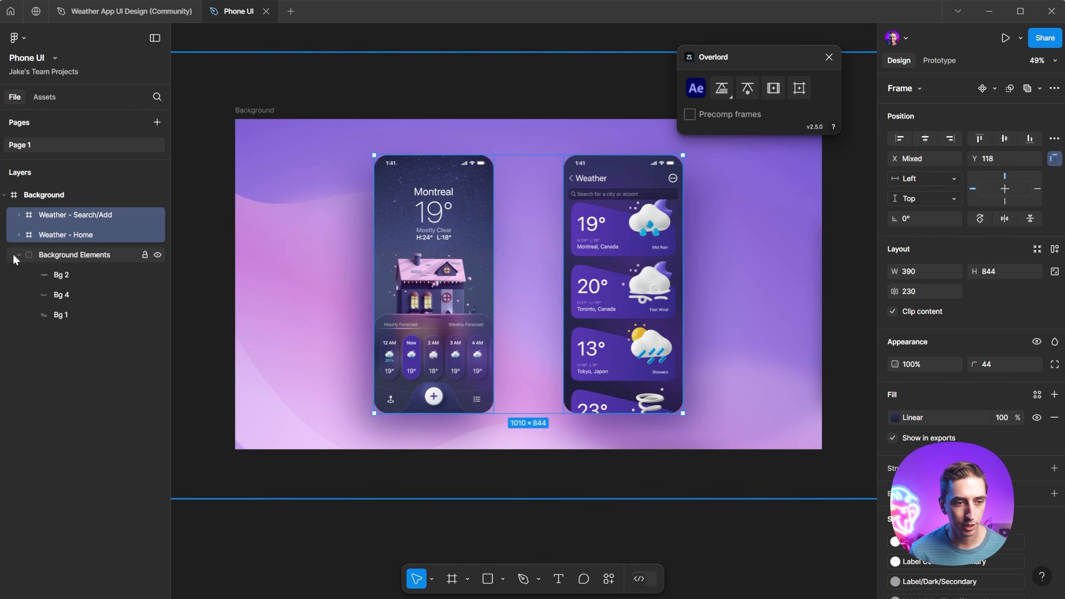
{"action": "left_click", "coordinate": [17, 254]}
Examine the layer structure of the Weather - Home frame, including the Modal's nested Hourly, Week and Weekly layers.
{"action": "left_click", "coordinate": [58, 216]}
{"action": "left_click", "coordinate": [63, 236]}
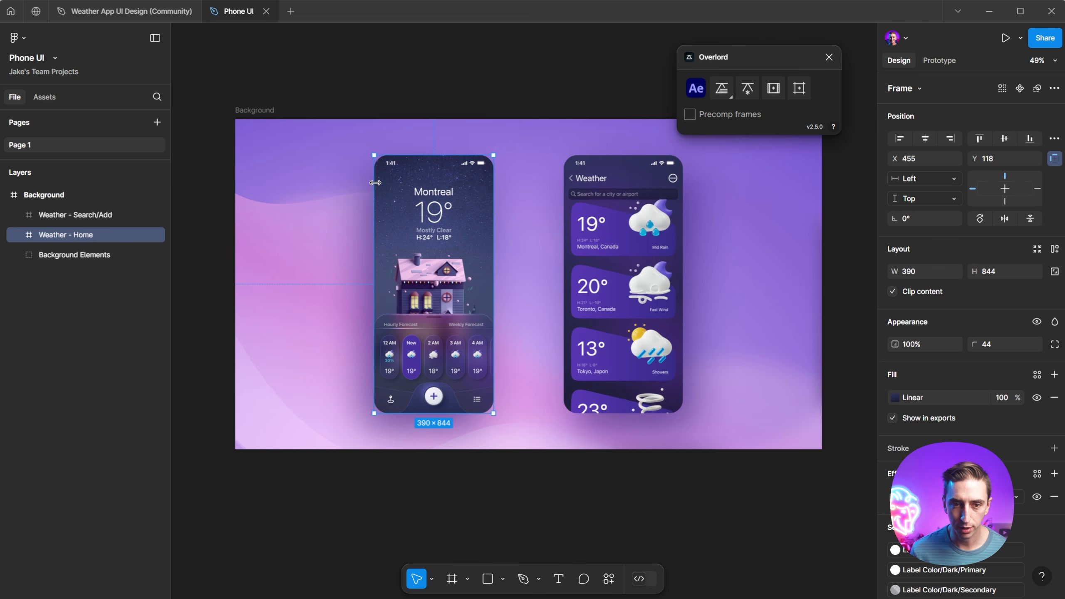
{"action": "left_click", "coordinate": [18, 236]}
{"action": "left_click", "coordinate": [34, 275]}
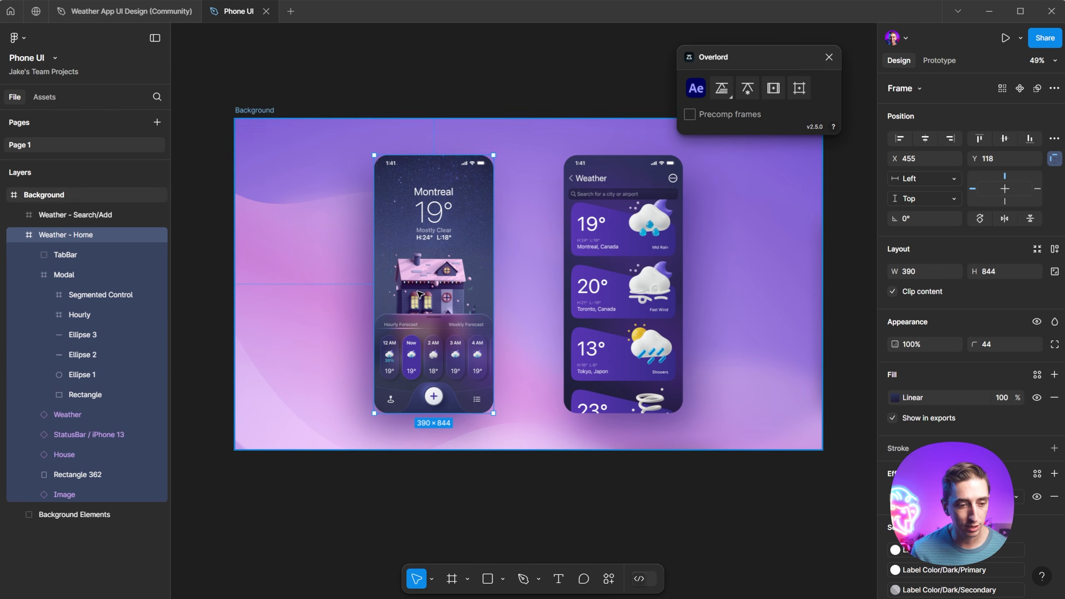
{"action": "left_click", "coordinate": [78, 475]}
{"action": "left_click", "coordinate": [64, 275]}
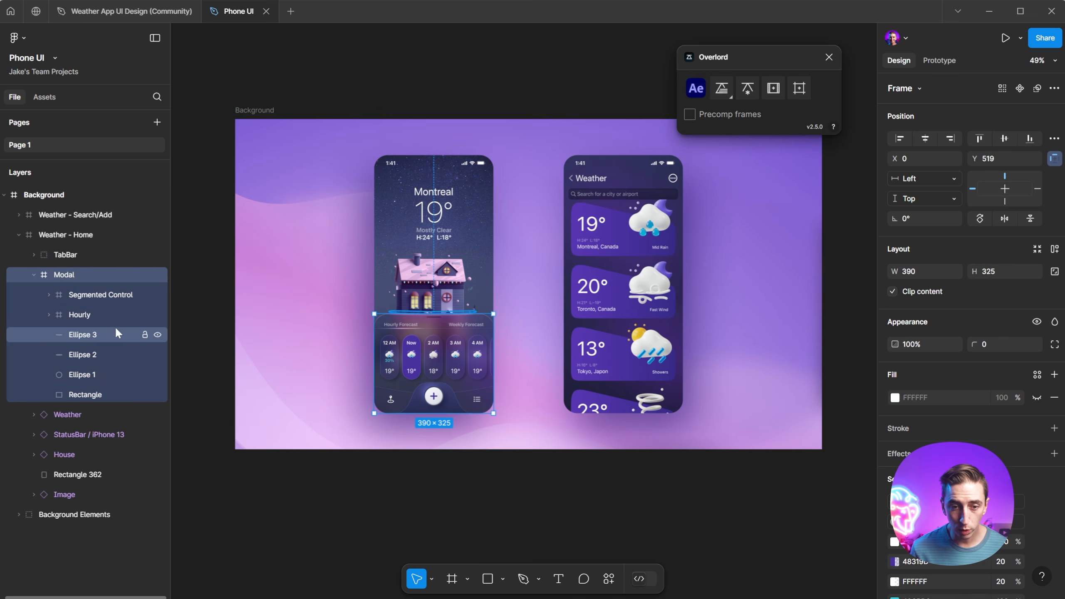
{"action": "left_click", "coordinate": [59, 315]}
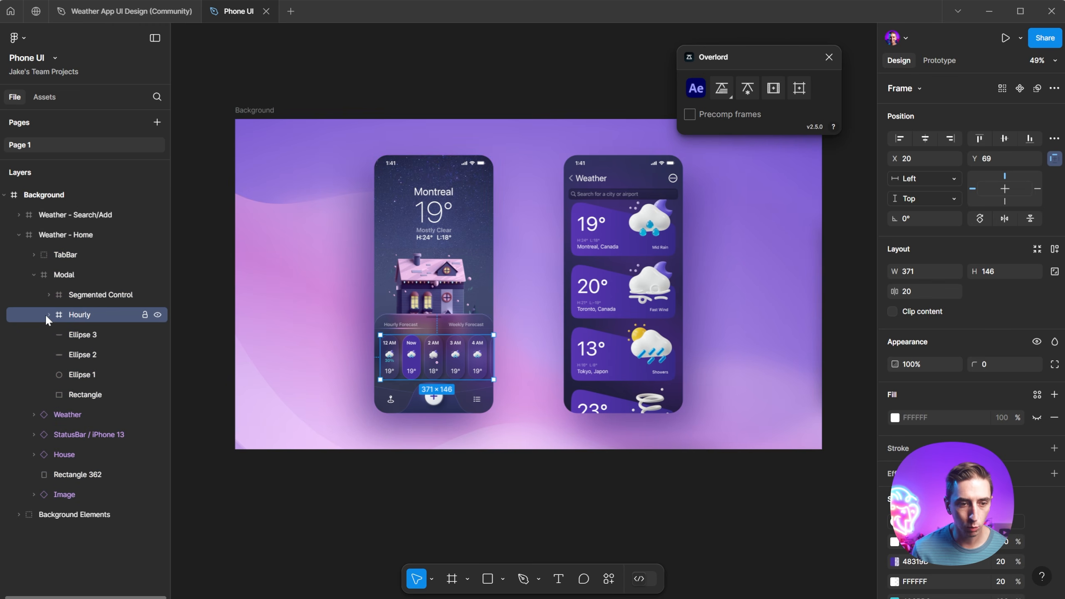
{"action": "left_click", "coordinate": [47, 314]}
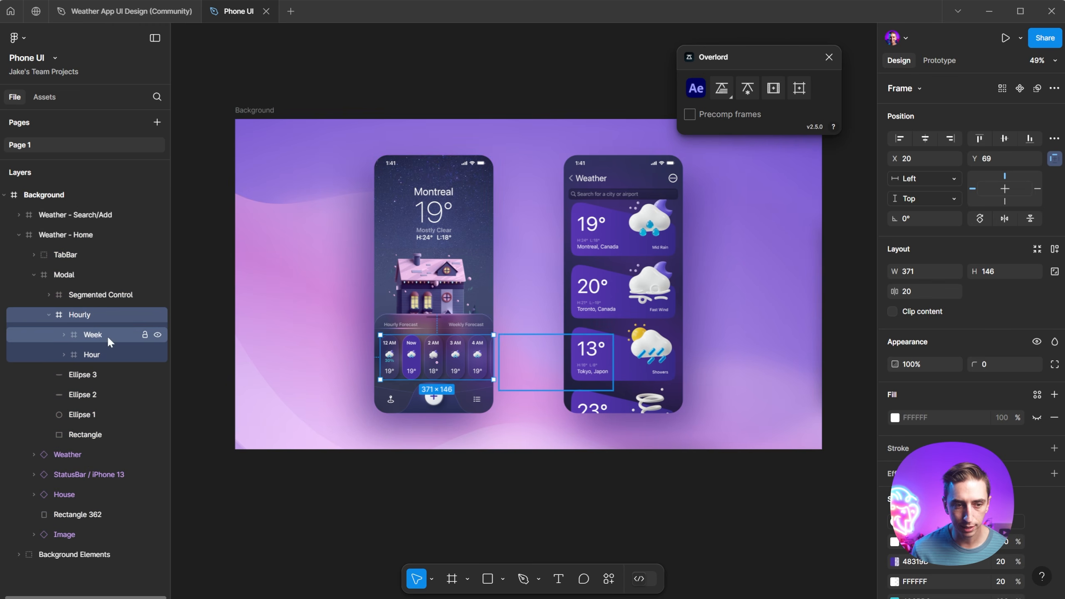
{"action": "left_click", "coordinate": [64, 334]}
{"action": "left_click", "coordinate": [93, 355]}
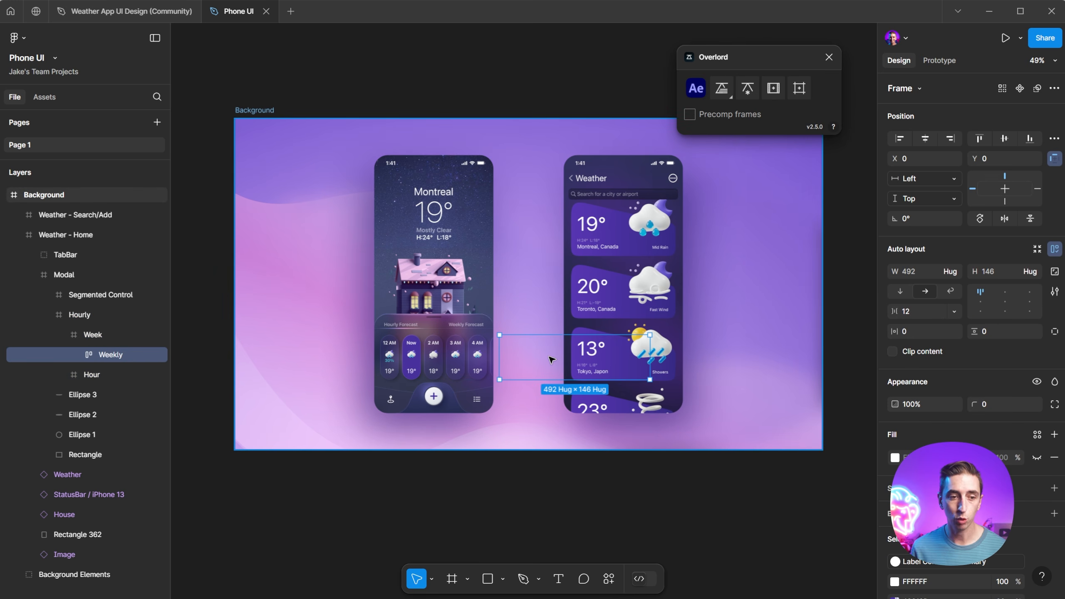
{"action": "left_click", "coordinate": [33, 276]}
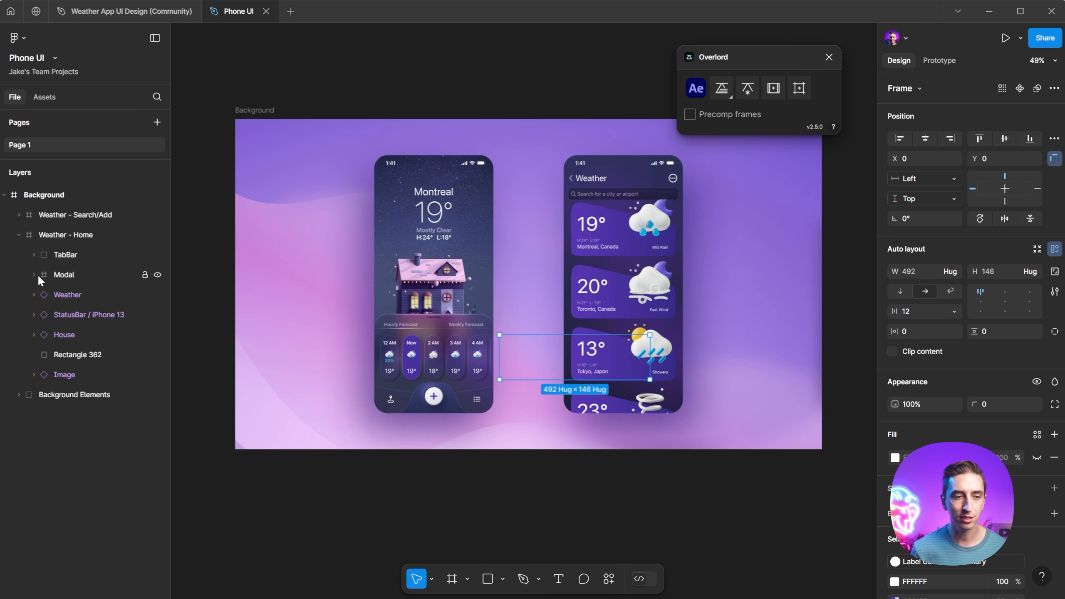
{"action": "left_click", "coordinate": [57, 235]}
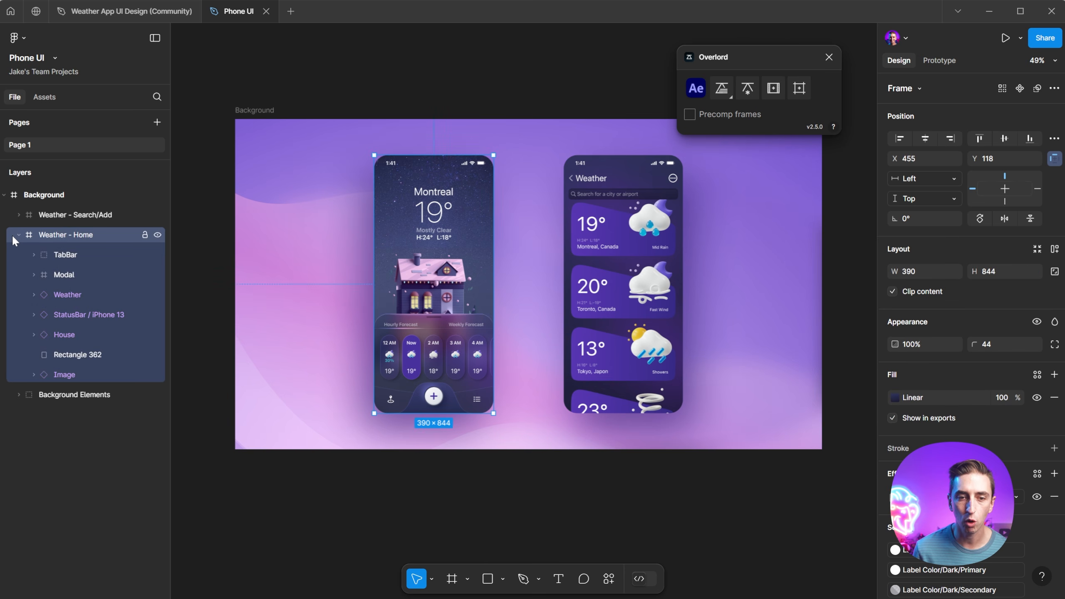
{"action": "left_click", "coordinate": [19, 236]}
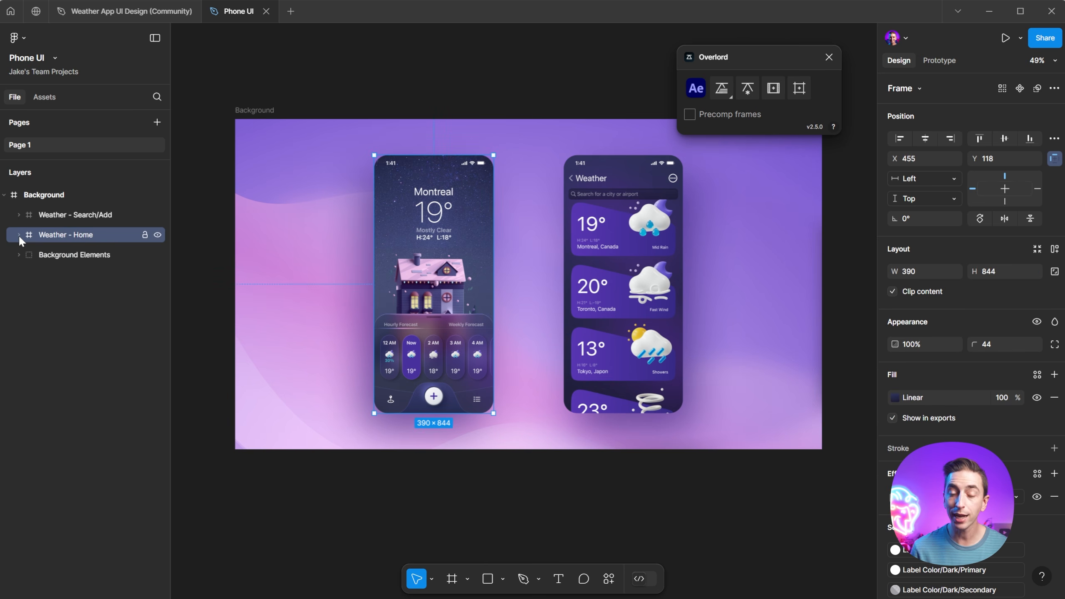
Rename the Background frame as Screens Source and transfer it to After Effects as a single layer with Overlord.
{"action": "left_click", "coordinate": [246, 112]}
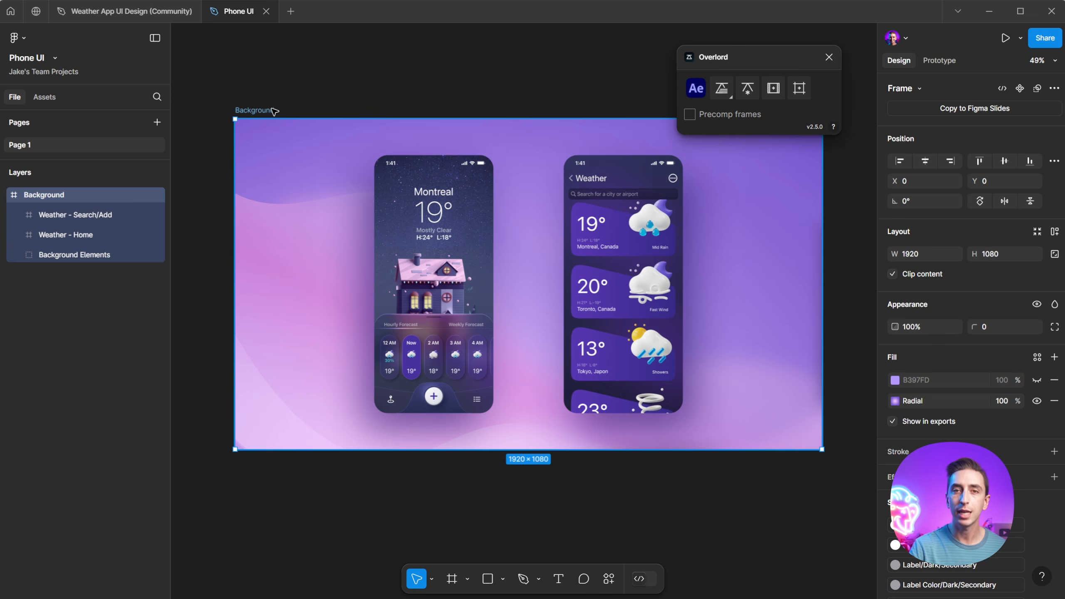
{"action": "double_click", "coordinate": [58, 197]}
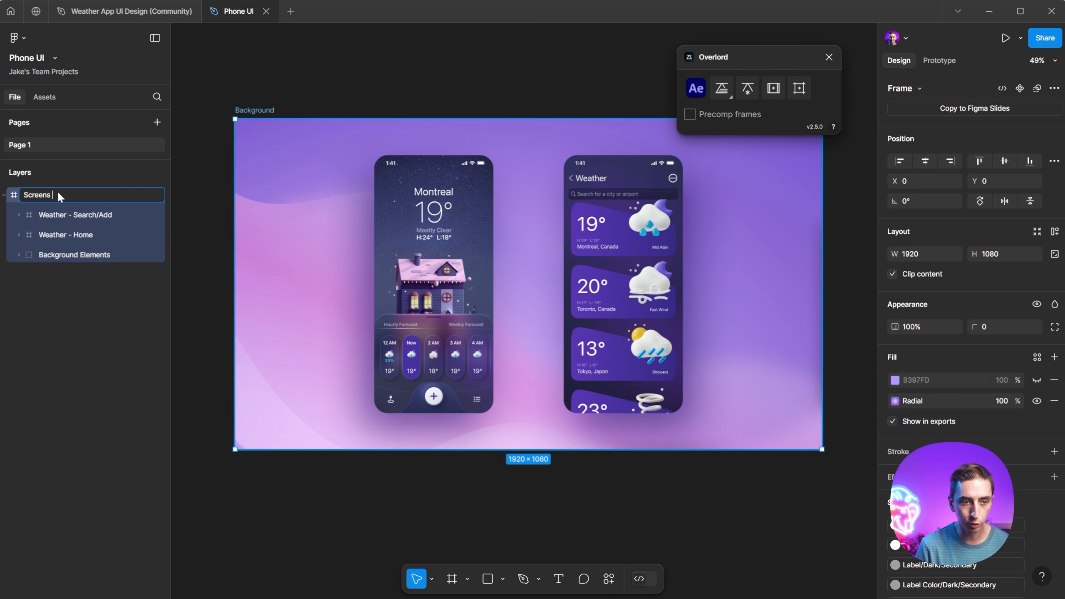
{"action": "type", "text": "Screens Source"}
{"action": "key", "text": "Return"}
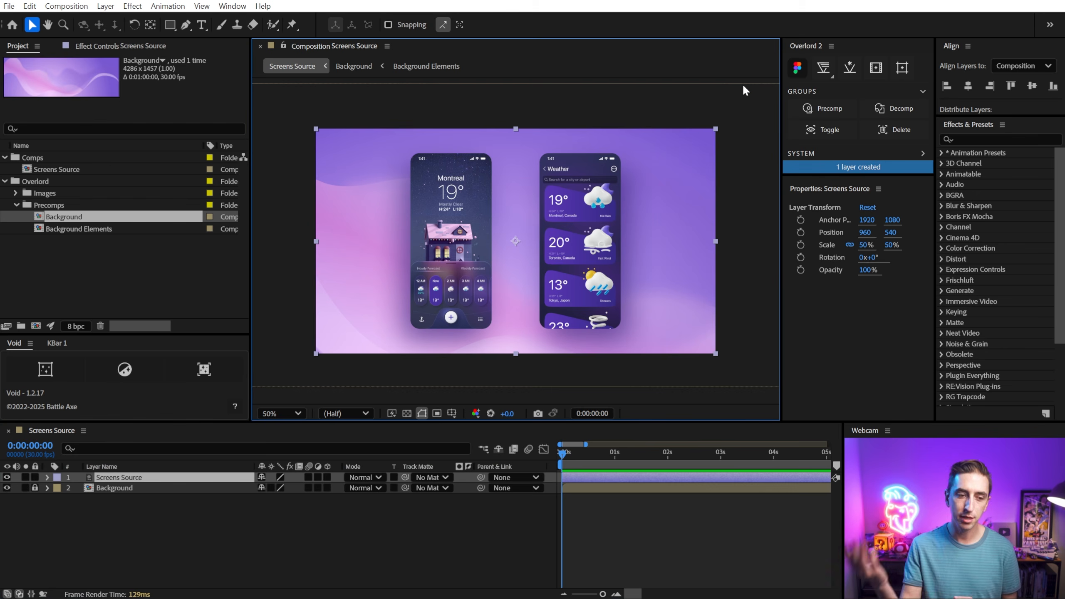
Turn the Screens Source layer into a guide layer.
{"action": "left_click", "coordinate": [116, 479]}
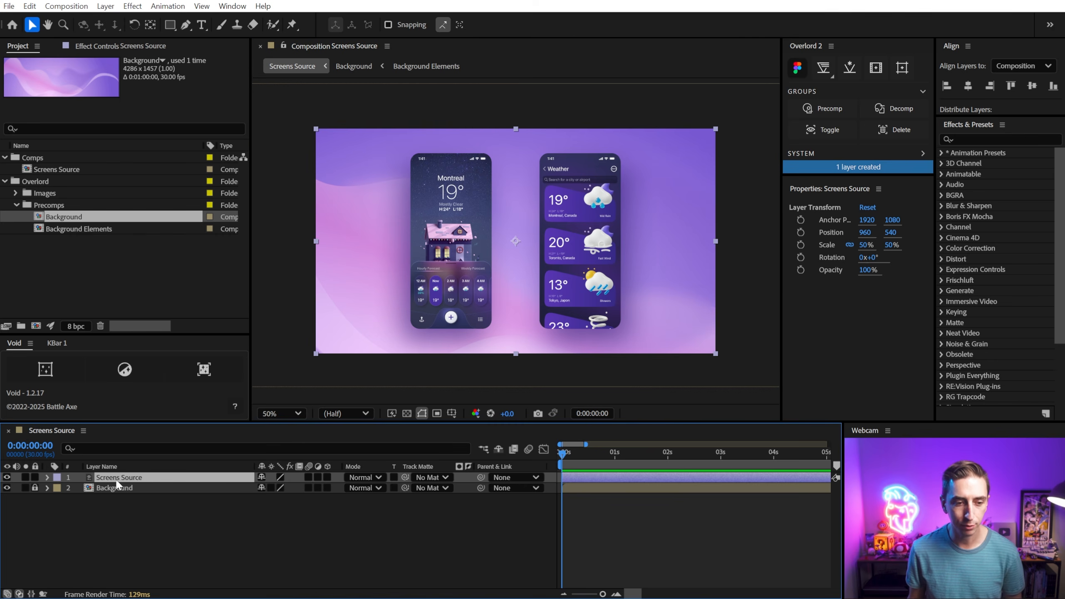
{"action": "right_click", "coordinate": [110, 477]}
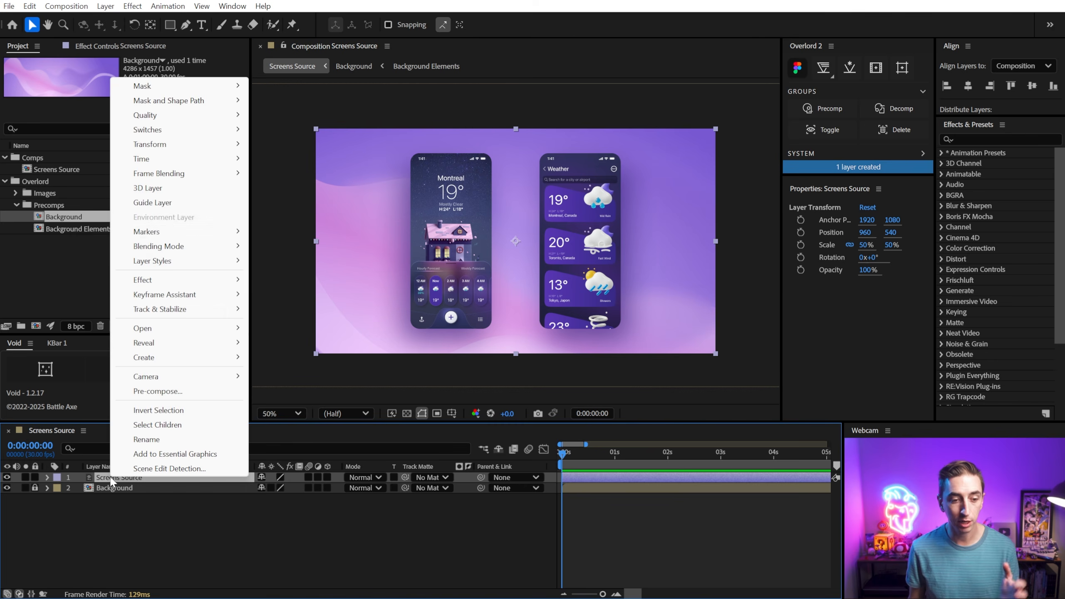
{"action": "left_click", "coordinate": [163, 204]}
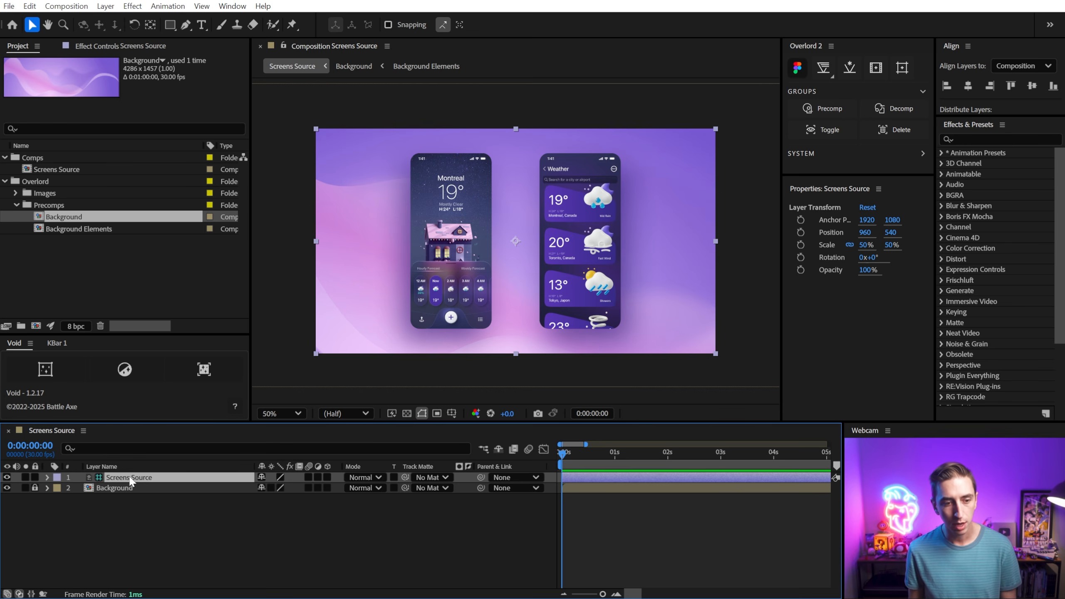
Rename the Screens Source guide layer as Screens Source Reference and change its label color to pink.
{"action": "key", "text": "Return"}
{"action": "left_click", "coordinate": [160, 476]}
{"action": "type", "text": "Reference"}
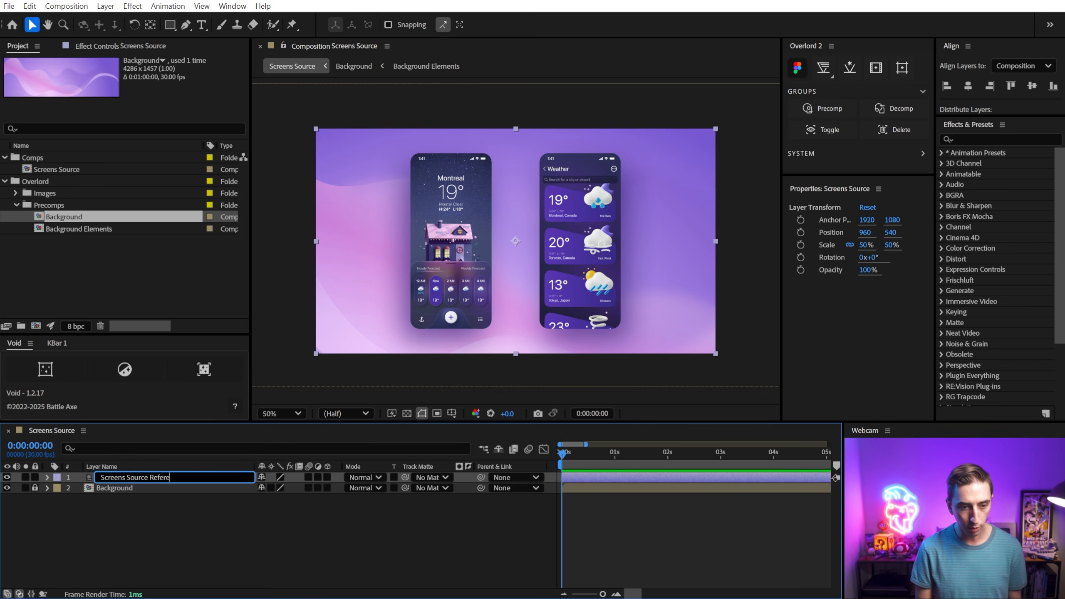
{"action": "key", "text": "Return"}
{"action": "left_click", "coordinate": [59, 477]}
{"action": "left_click", "coordinate": [73, 598]}
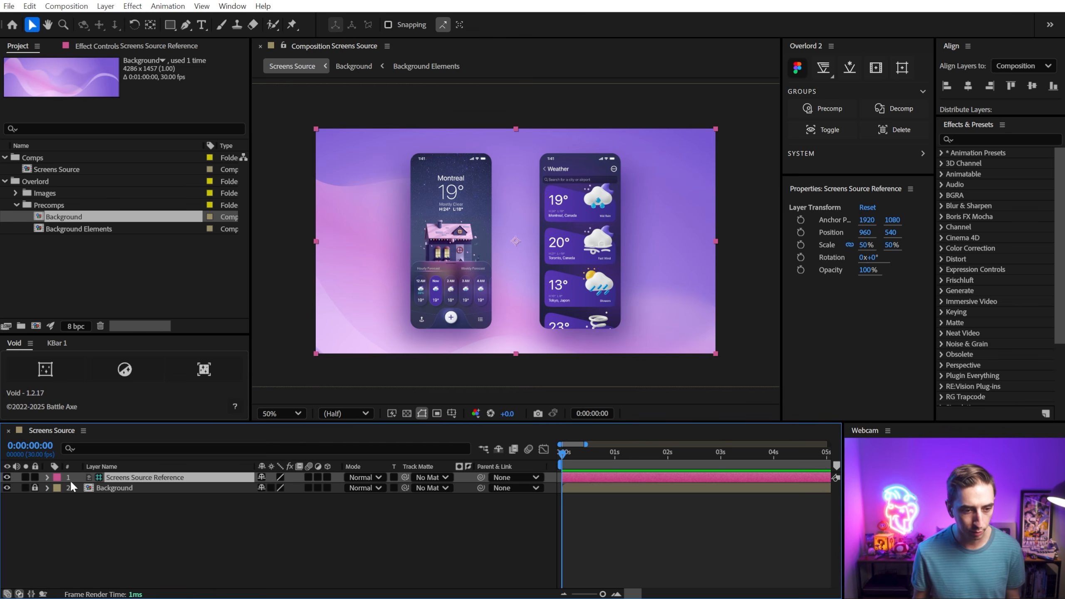
Switch to the Phone UI file in Figma and transfer the Weather - Home frame to After Effects as separate layers with Overlord.
{"action": "left_click", "coordinate": [103, 528]}
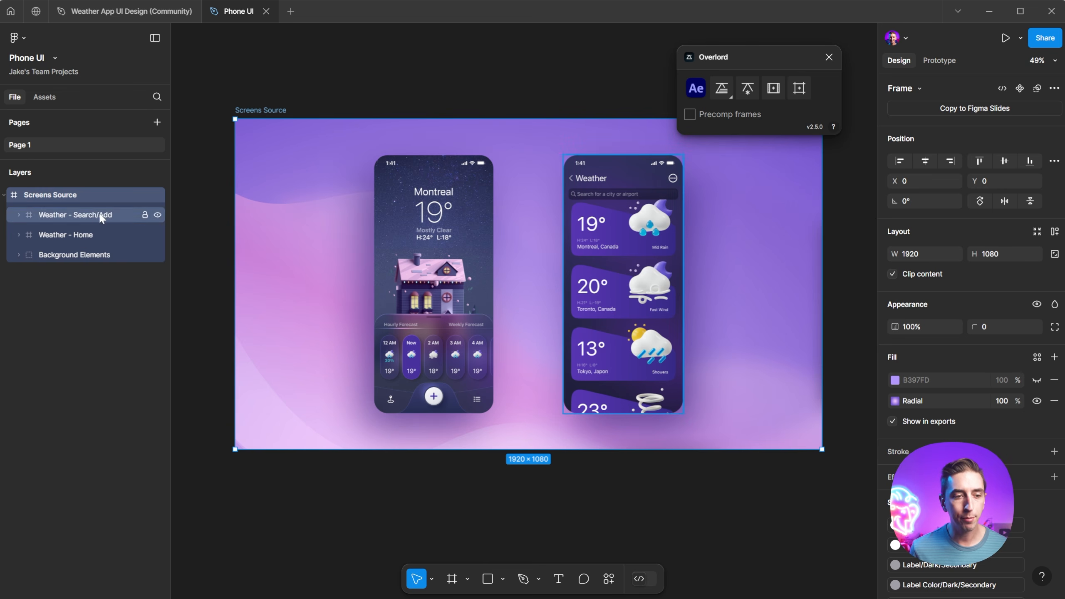
{"action": "left_click", "coordinate": [89, 233]}
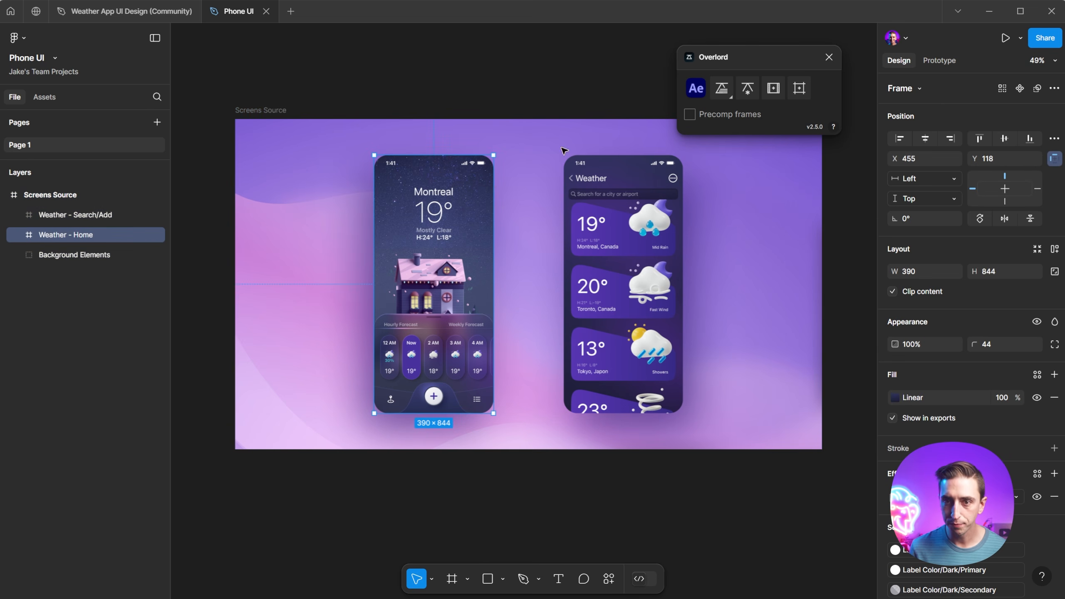
{"action": "left_click", "coordinate": [728, 93]}
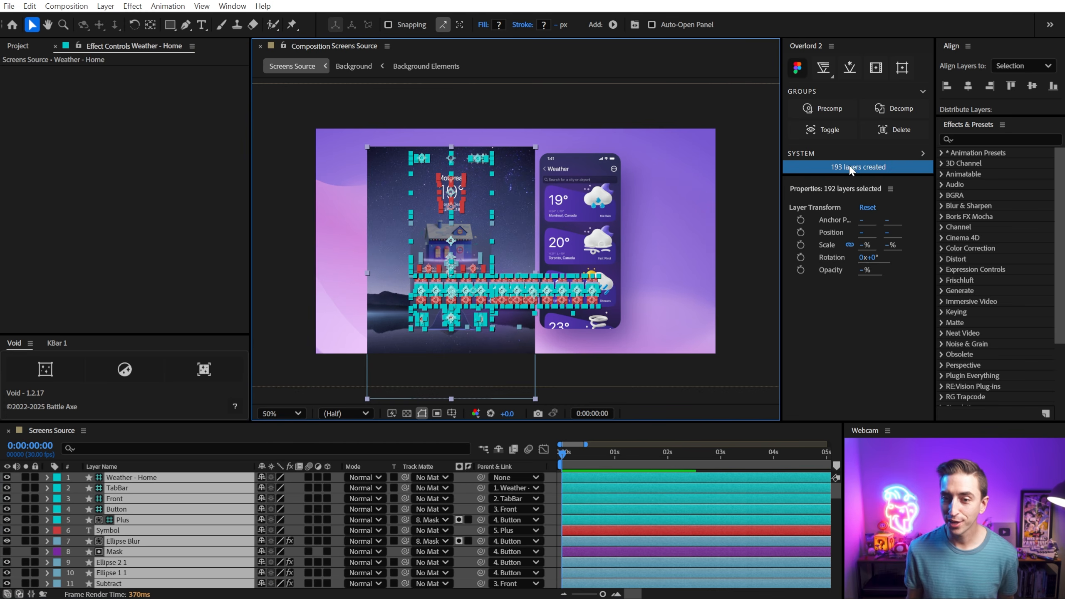
{"action": "left_click", "coordinate": [737, 100]}
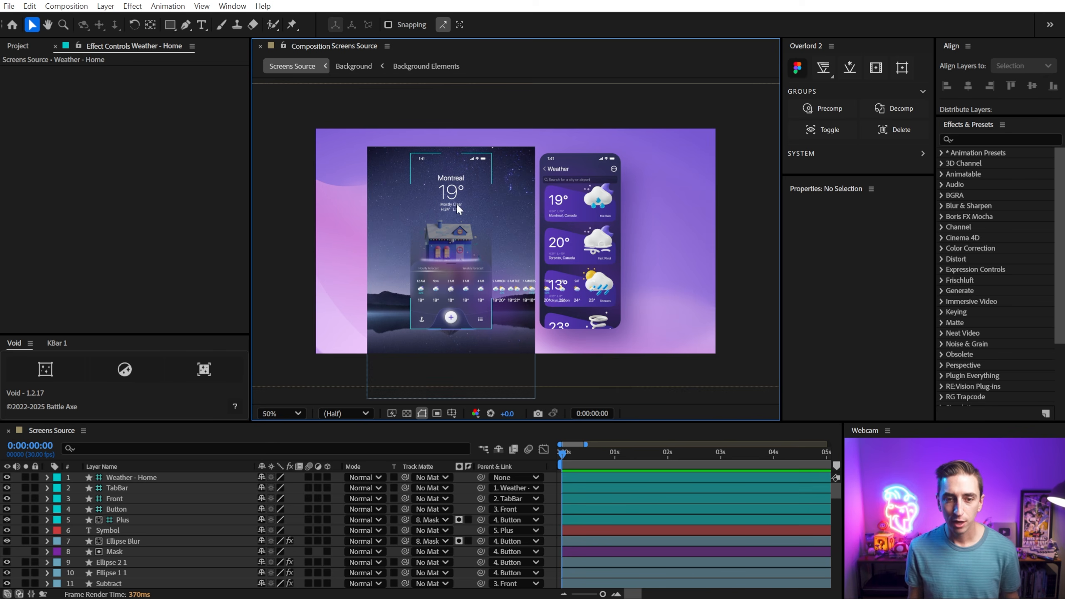
Bring the Screens Source Reference layer to the top of the layer stack and hide it.
{"action": "left_click", "coordinate": [663, 239]}
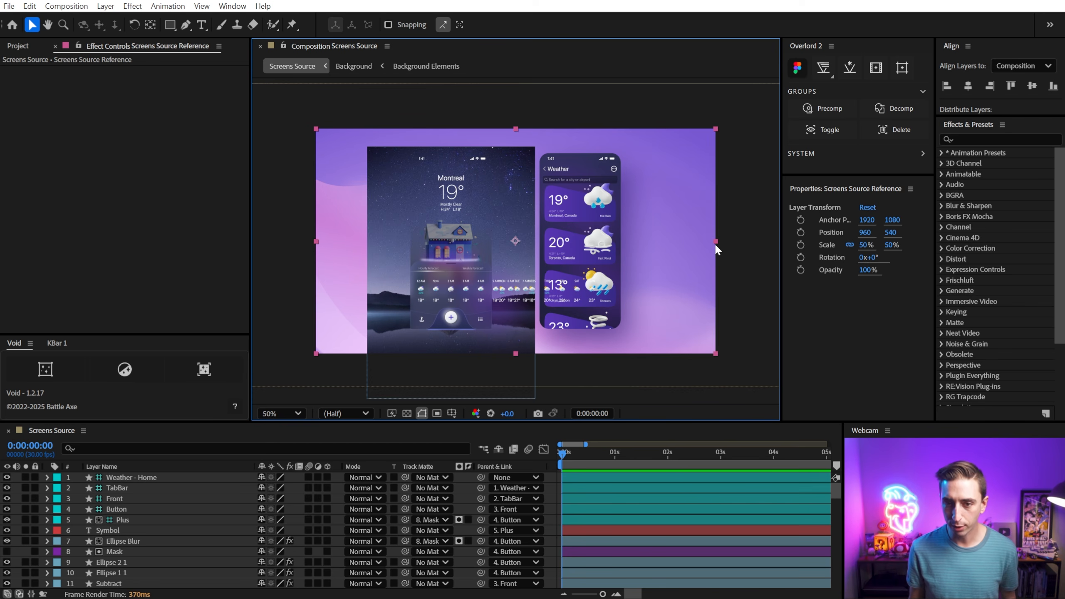
{"action": "left_click_drag", "start_coordinate": [837, 484], "coordinate": [837, 584]}
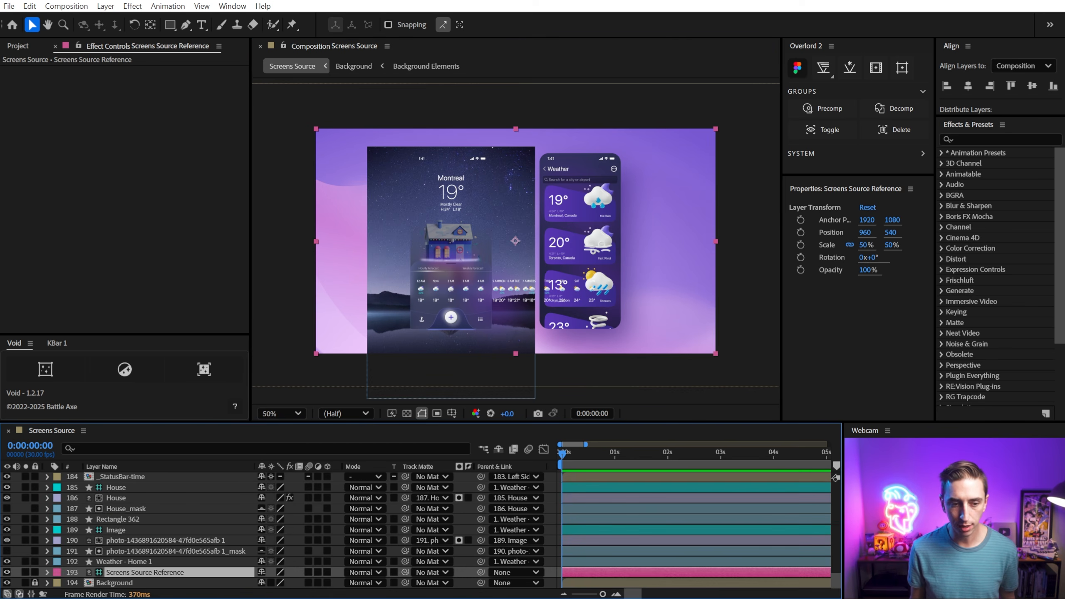
{"action": "key", "text": "ctrl+shift+bracketright"}
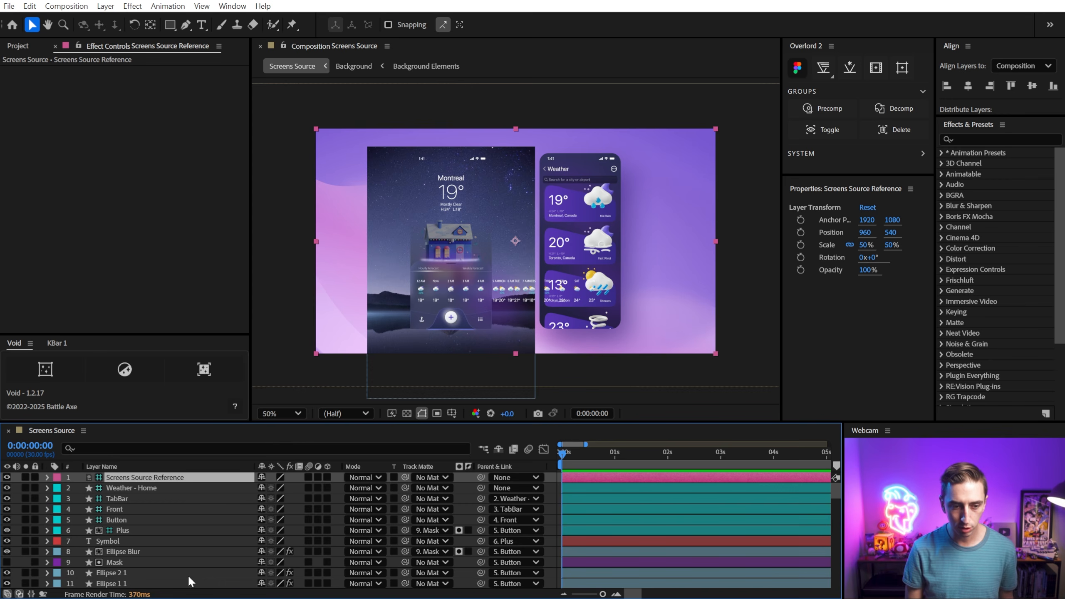
{"action": "left_click", "coordinate": [7, 478]}
{"action": "left_click", "coordinate": [7, 478]}
{"action": "left_click", "coordinate": [7, 478]}
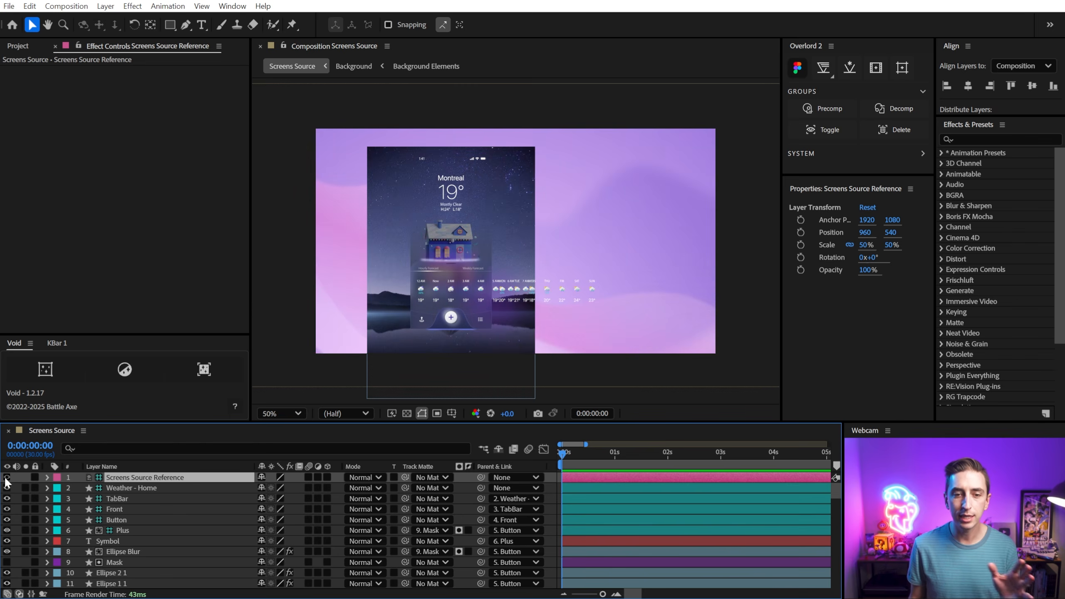
{"action": "left_click", "coordinate": [6, 478]}
{"action": "left_click", "coordinate": [7, 478]}
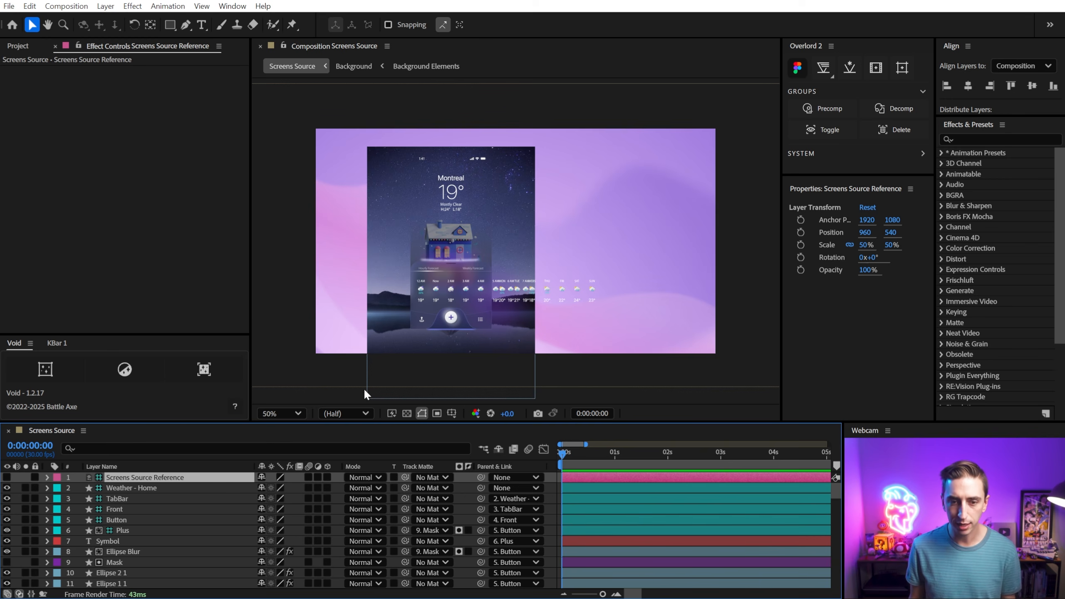
Examine the oversized night-sky photo layer of the Weather - Home screen, together with its mask layer and parent Image layer.
{"action": "left_click", "coordinate": [388, 371]}
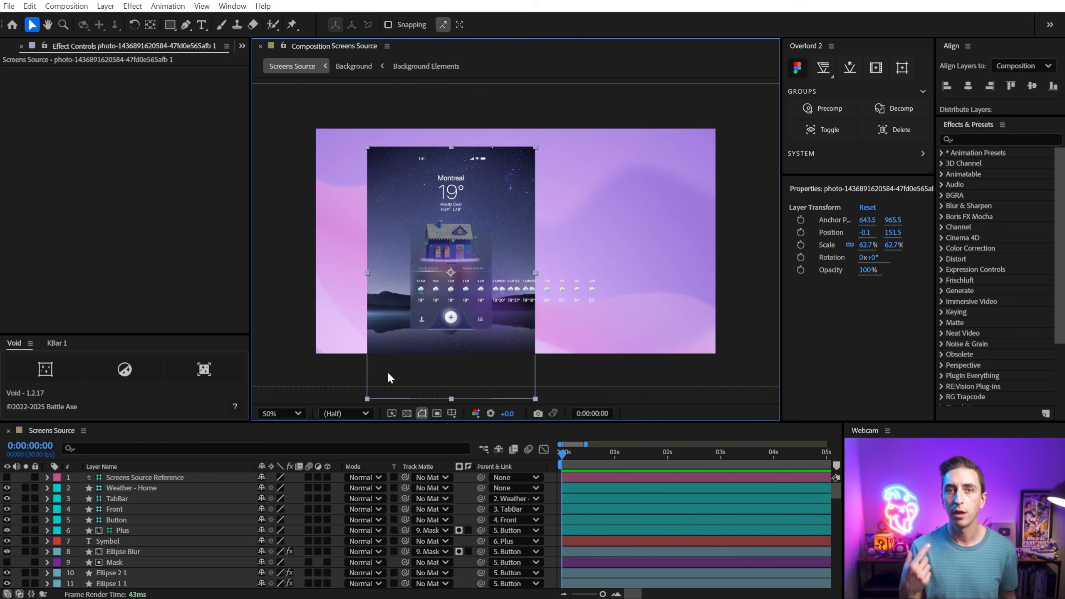
{"action": "key", "text": "x"}
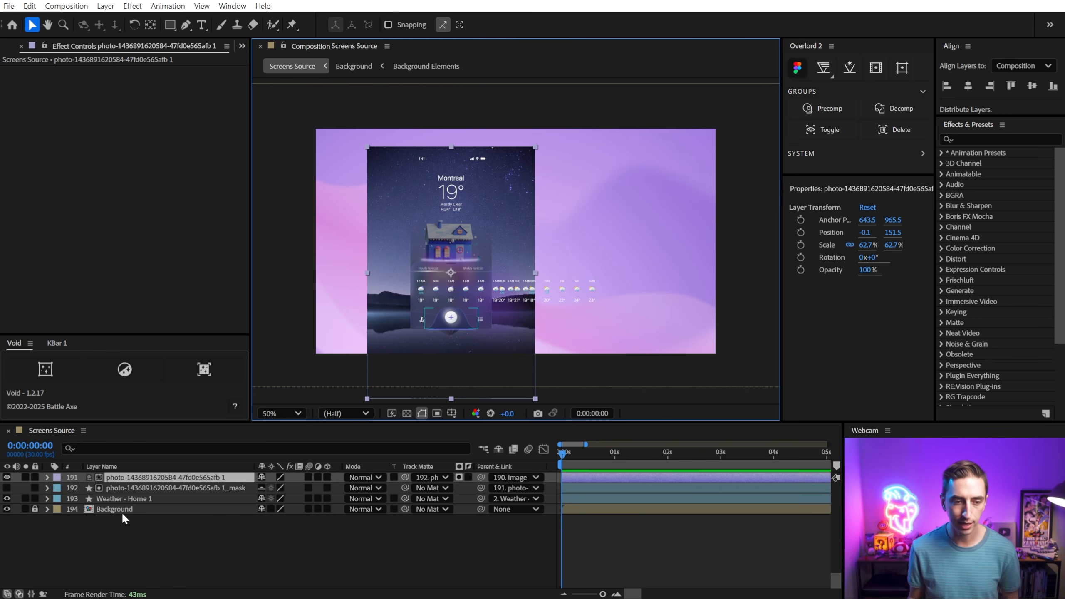
{"action": "scroll", "coordinate": [122, 512], "scroll_direction": "up", "scroll_amount": 3}
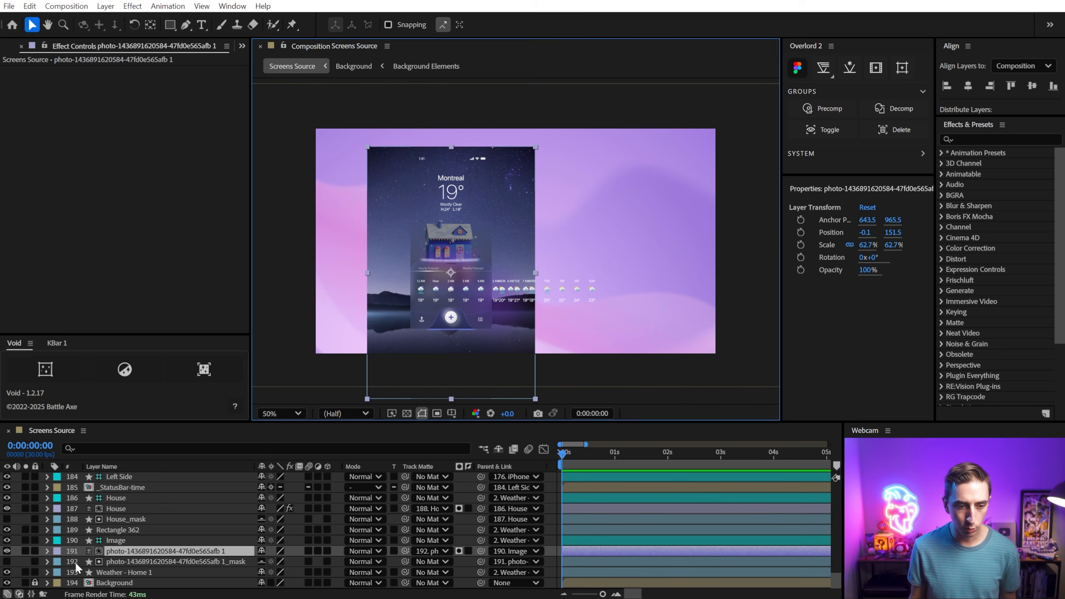
{"action": "left_click", "coordinate": [159, 562]}
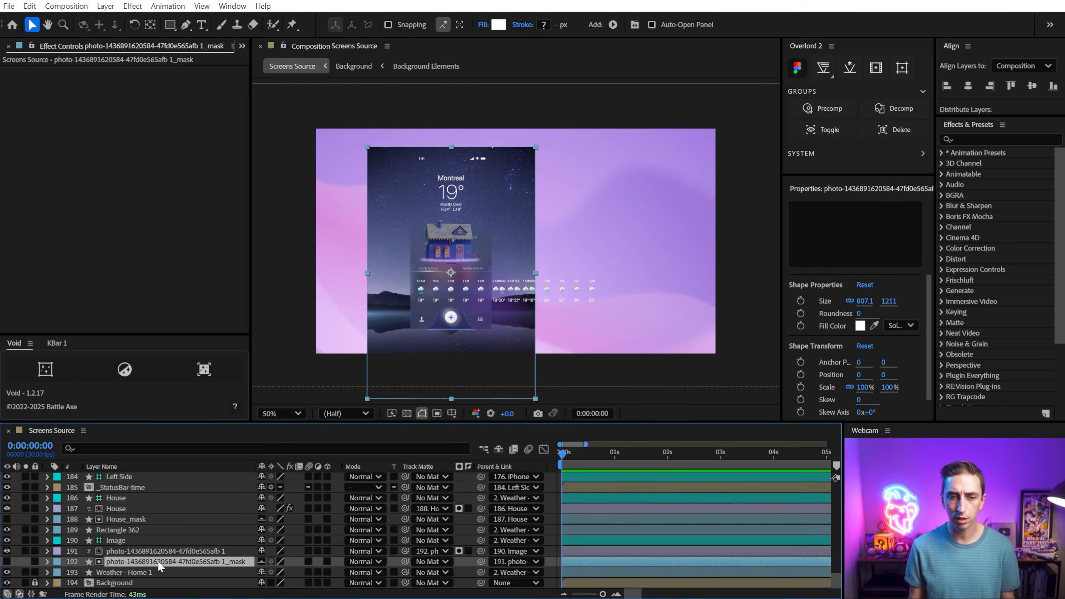
{"action": "left_click_drag", "start_coordinate": [468, 337], "coordinate": [443, 334]}
{"action": "key", "text": "ctrl+z"}
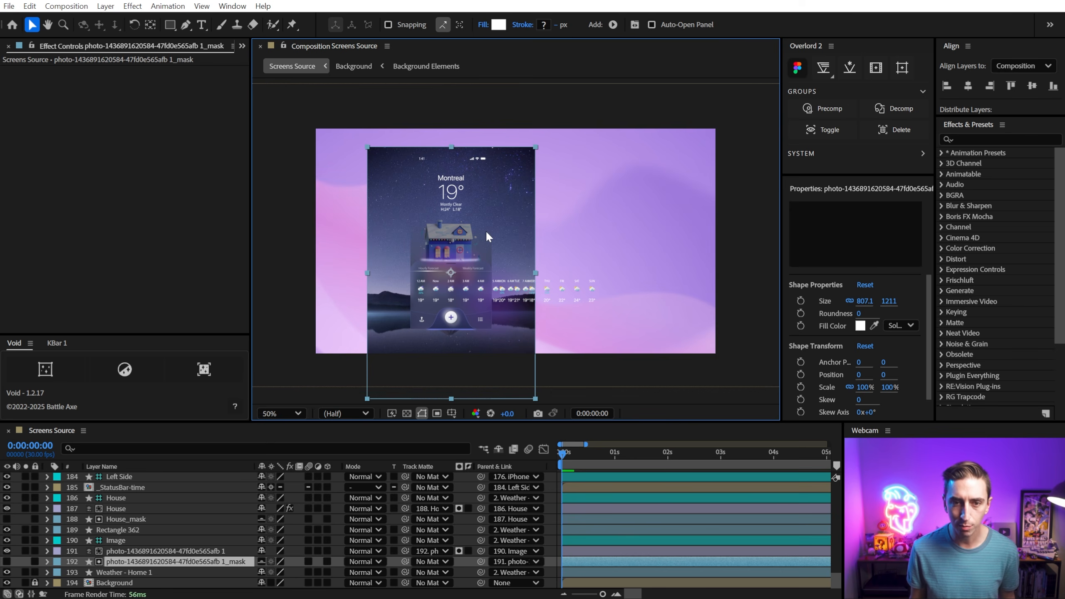
{"action": "left_click", "coordinate": [126, 551]}
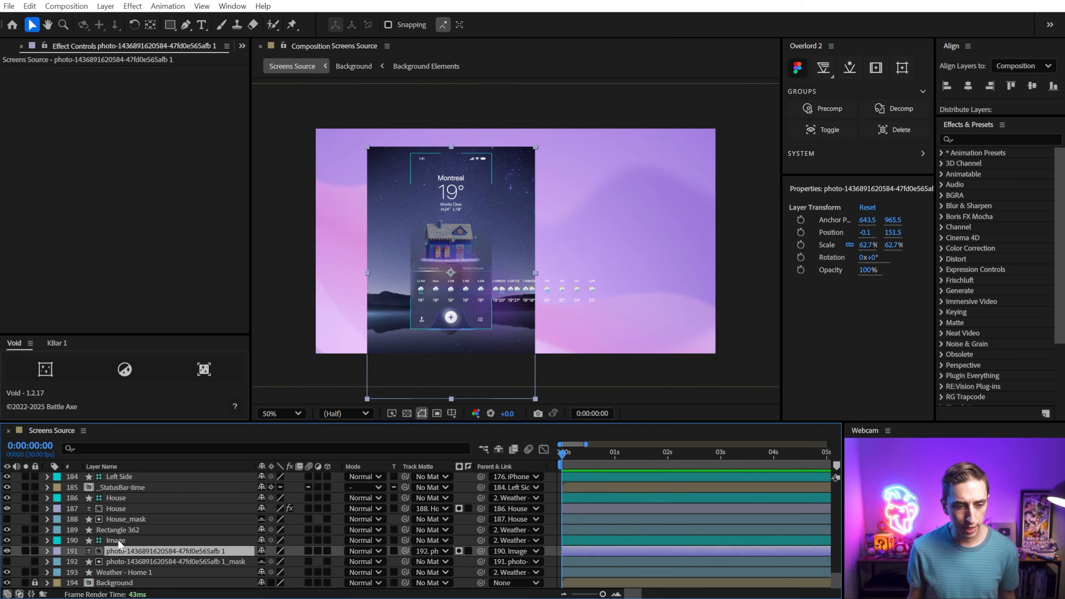
{"action": "left_click", "coordinate": [120, 540]}
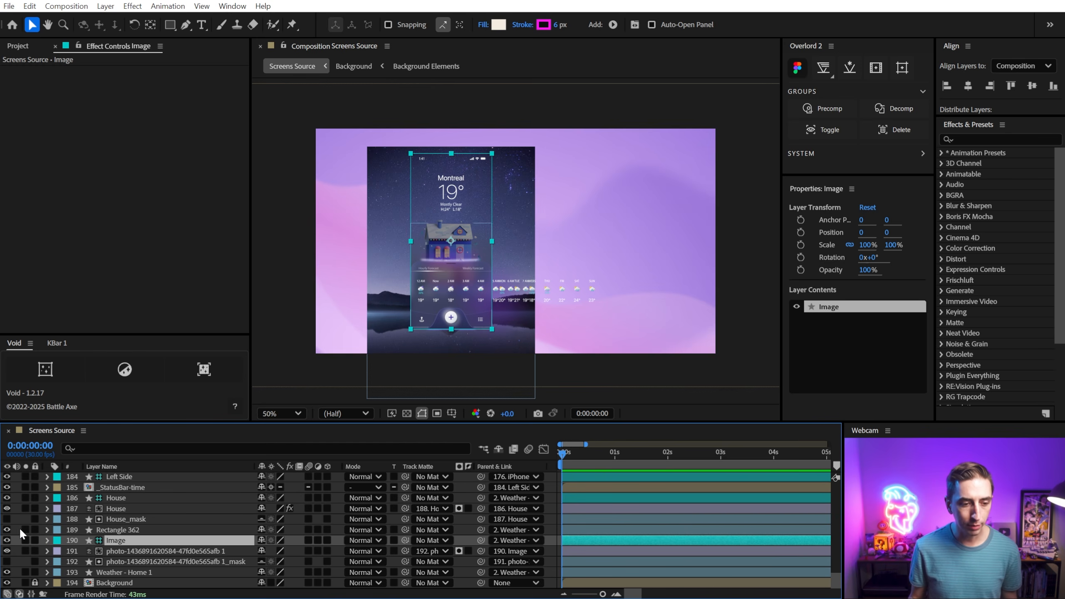
Solo the Image layer, the night-sky photo, its mask layer and the Weather - Home 1 layer.
{"action": "left_click", "coordinate": [25, 541]}
{"action": "left_click", "coordinate": [26, 551]}
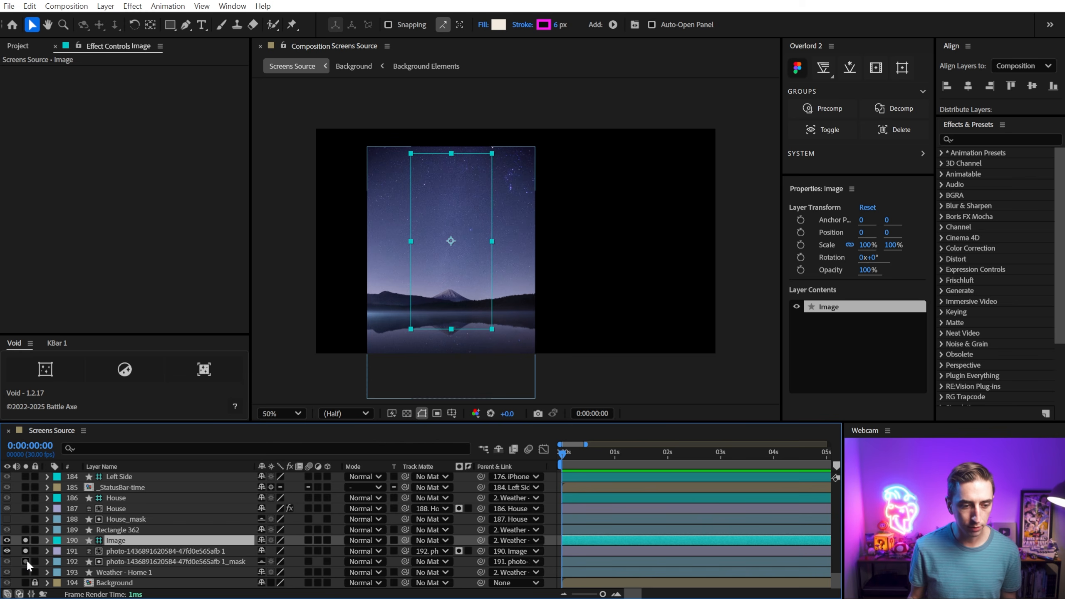
{"action": "left_click", "coordinate": [25, 561]}
{"action": "left_click", "coordinate": [112, 561]}
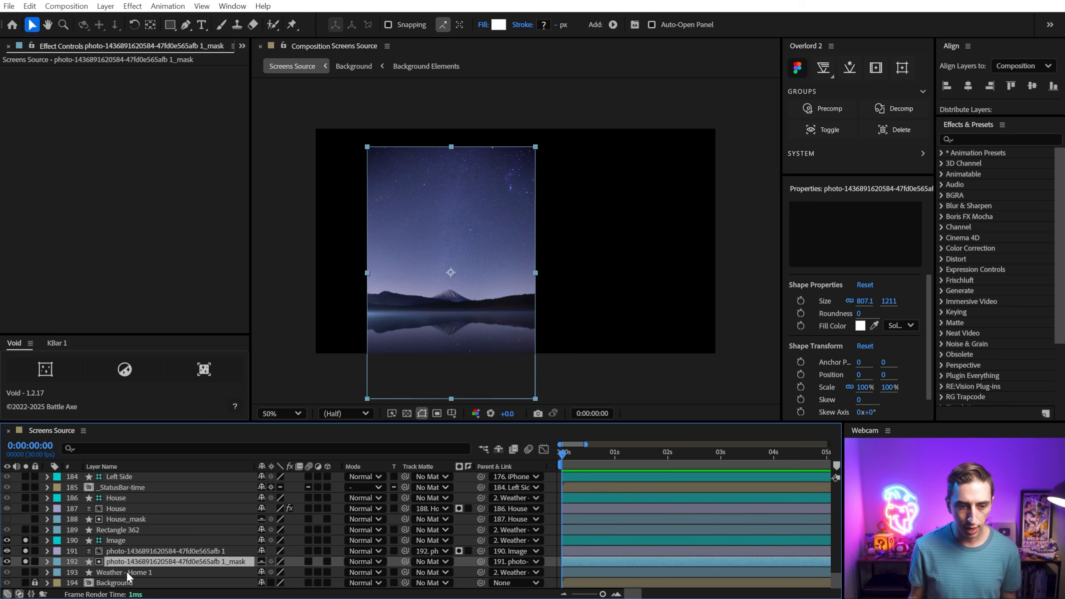
{"action": "left_click", "coordinate": [126, 572]}
{"action": "left_click", "coordinate": [25, 572]}
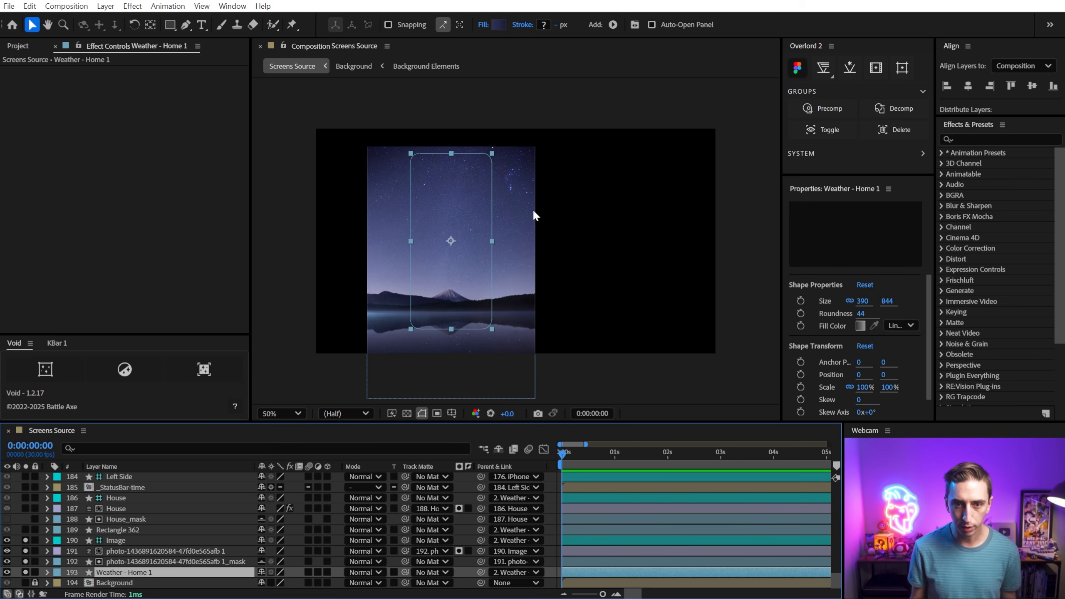
Compare the bounds of the Image layer with the rounded shape of the Weather - Home 1 layer.
{"action": "left_click", "coordinate": [120, 540]}
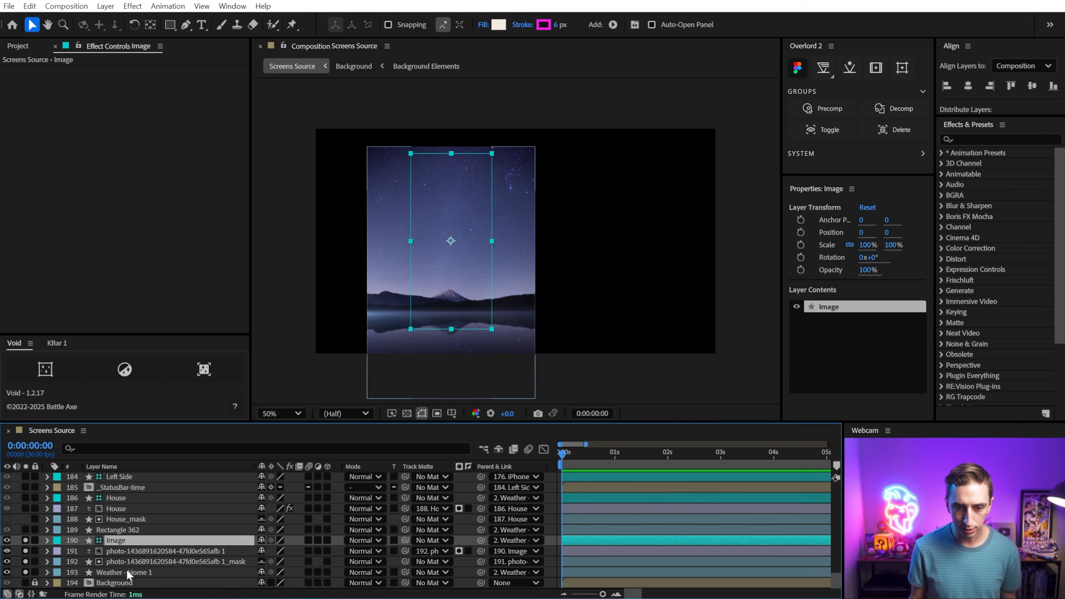
{"action": "left_click", "coordinate": [126, 571]}
{"action": "left_click", "coordinate": [121, 539]}
{"action": "left_click_drag", "start_coordinate": [500, 241], "coordinate": [466, 229]}
{"action": "key", "text": "ctrl+z"}
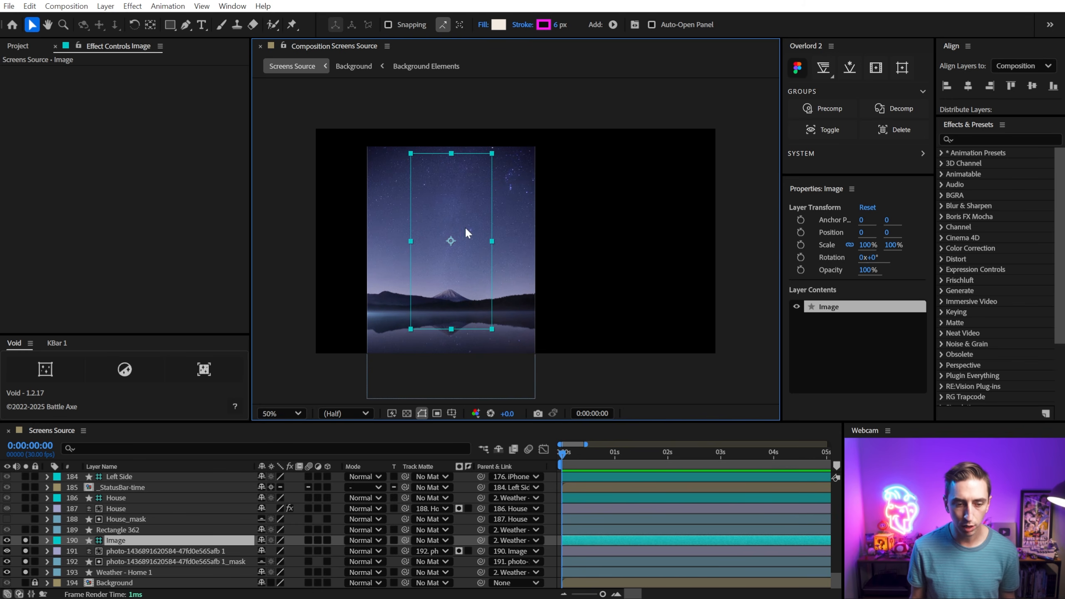
{"action": "left_click", "coordinate": [130, 572]}
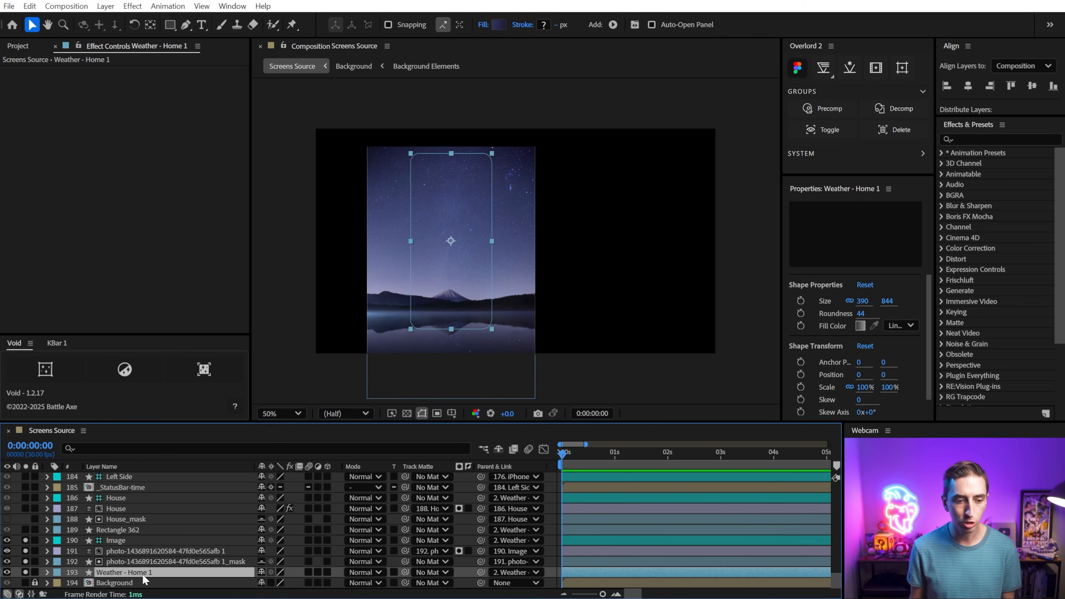
Delete the night-sky photo's mask layer and set Weather - Home 1 as the photo's track matte.
{"action": "left_click", "coordinate": [130, 562]}
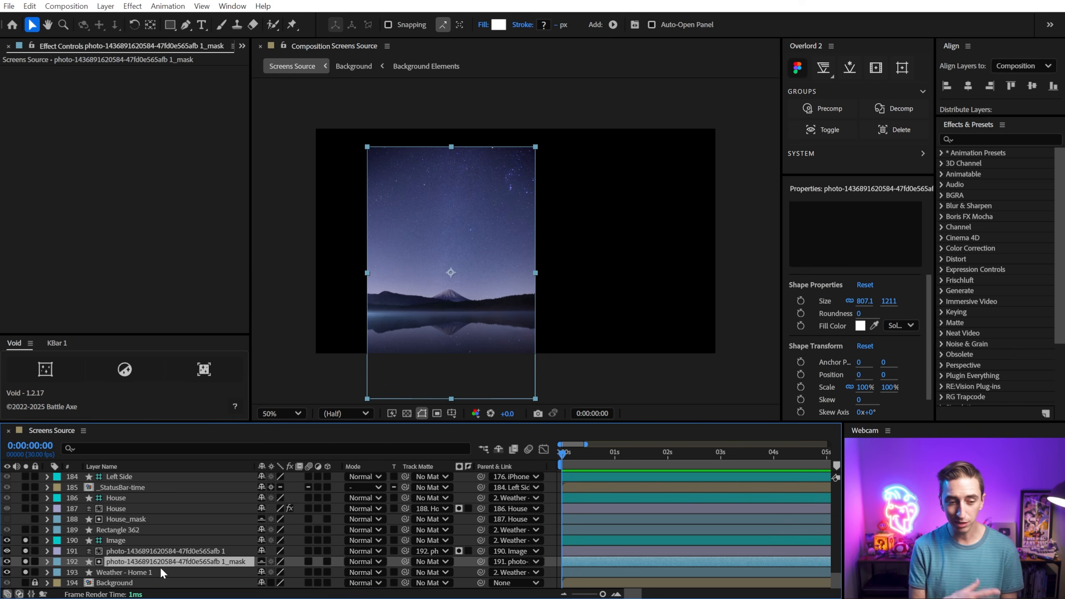
{"action": "key", "text": "Delete"}
{"action": "left_click", "coordinate": [180, 560]}
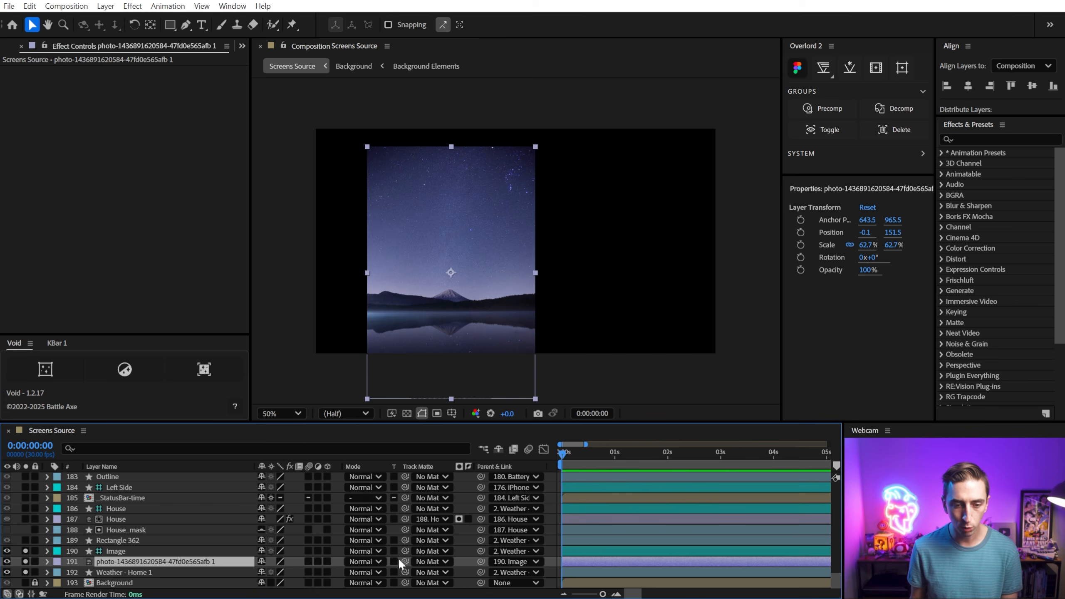
{"action": "left_click_drag", "start_coordinate": [405, 562], "coordinate": [156, 578]}
{"action": "left_click", "coordinate": [155, 573]}
Make the Weather - Home 1 matte layer visible and turn off solo on it, the photo and the Image layer.
{"action": "left_click", "coordinate": [7, 573]}
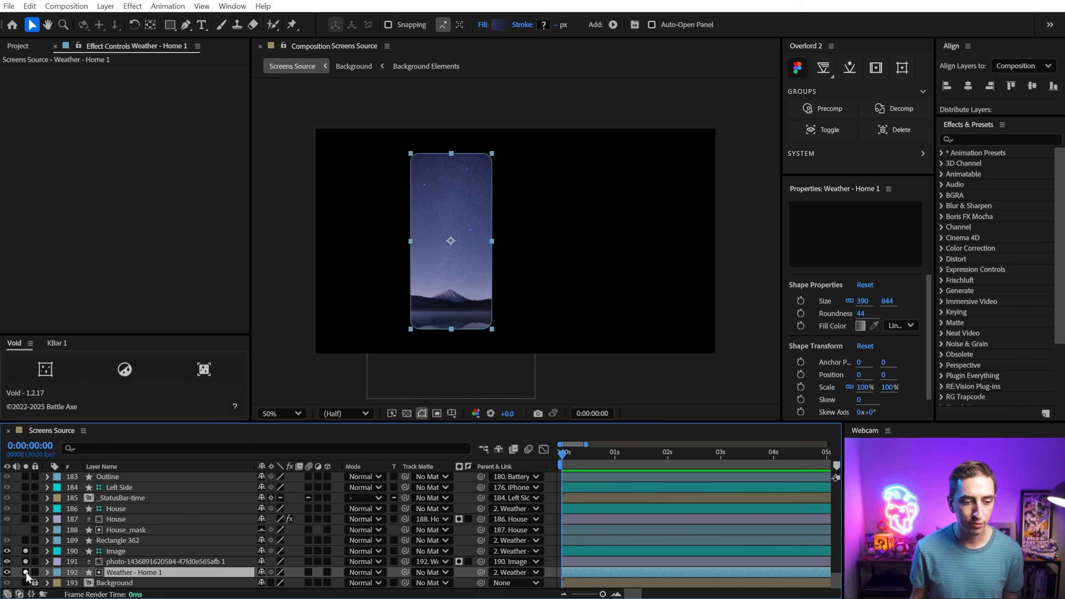
{"action": "left_click_drag", "start_coordinate": [26, 572], "coordinate": [23, 551]}
{"action": "left_click", "coordinate": [122, 552]}
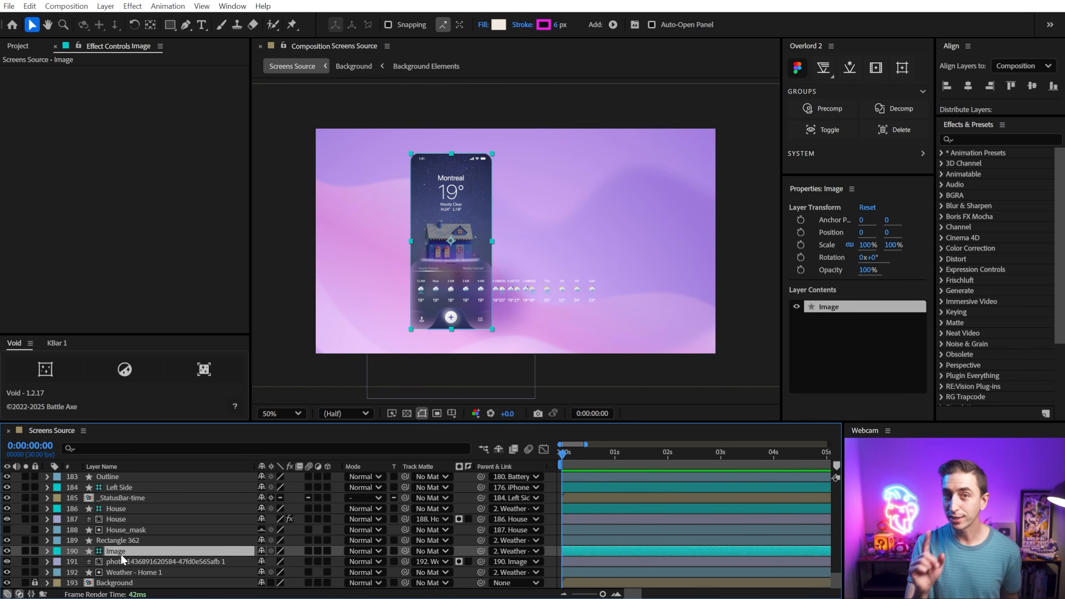
Precompose the Week forecast group at position 585.5, -210 with Overlord, and delete its precomp layer from the Screens Source composition.
{"action": "scroll", "coordinate": [456, 298], "scroll_direction": "up", "scroll_amount": 2}
{"action": "left_click_drag", "start_coordinate": [497, 257], "coordinate": [492, 185]}
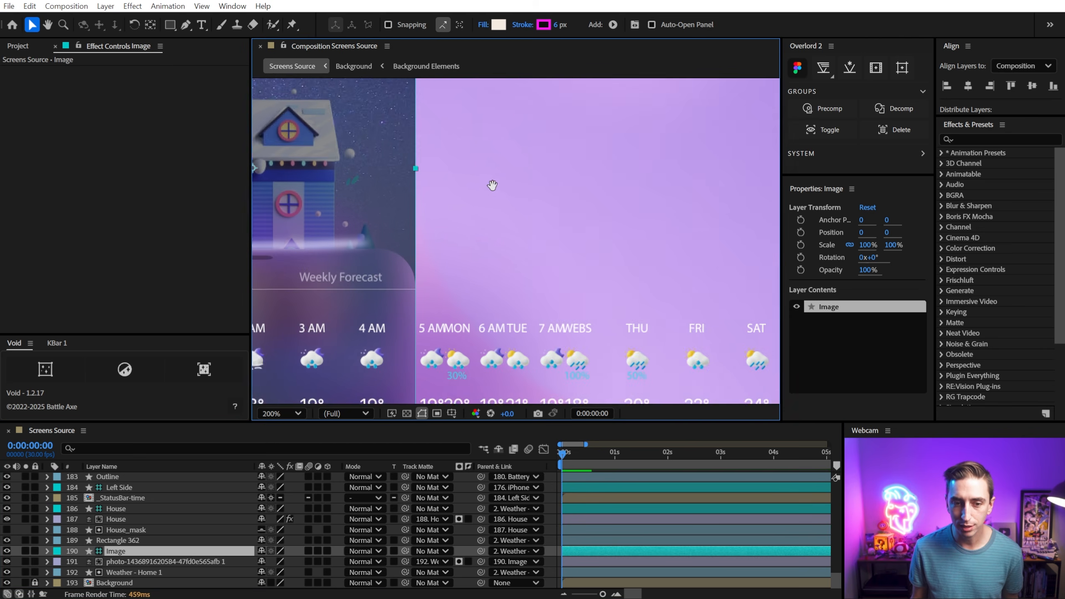
{"action": "scroll", "coordinate": [492, 185], "scroll_direction": "down", "scroll_amount": 5}
{"action": "key", "text": "comma"}
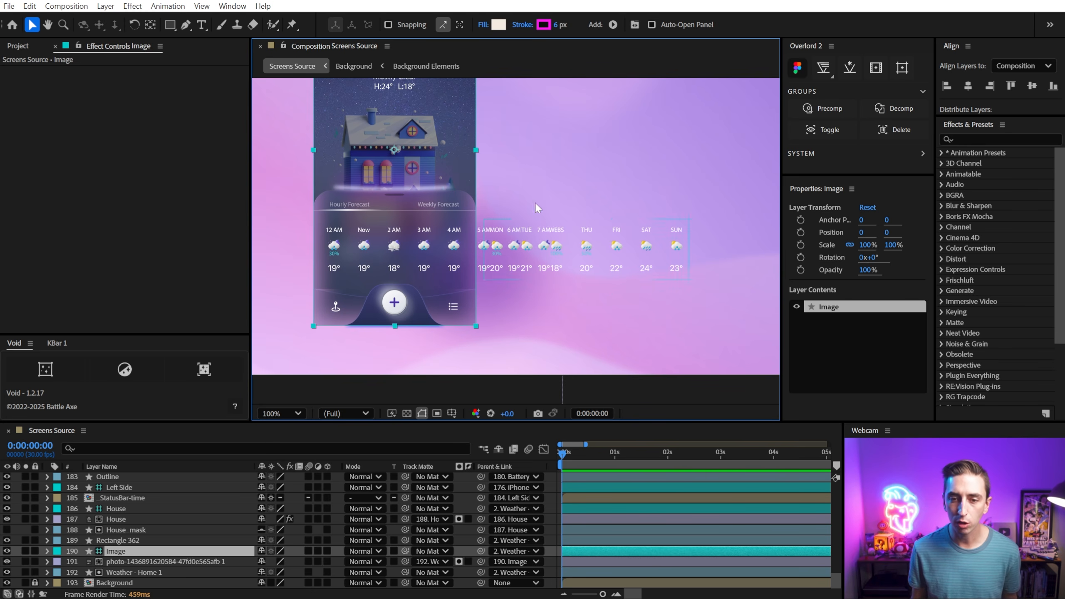
{"action": "left_click_drag", "start_coordinate": [620, 251], "coordinate": [661, 140]}
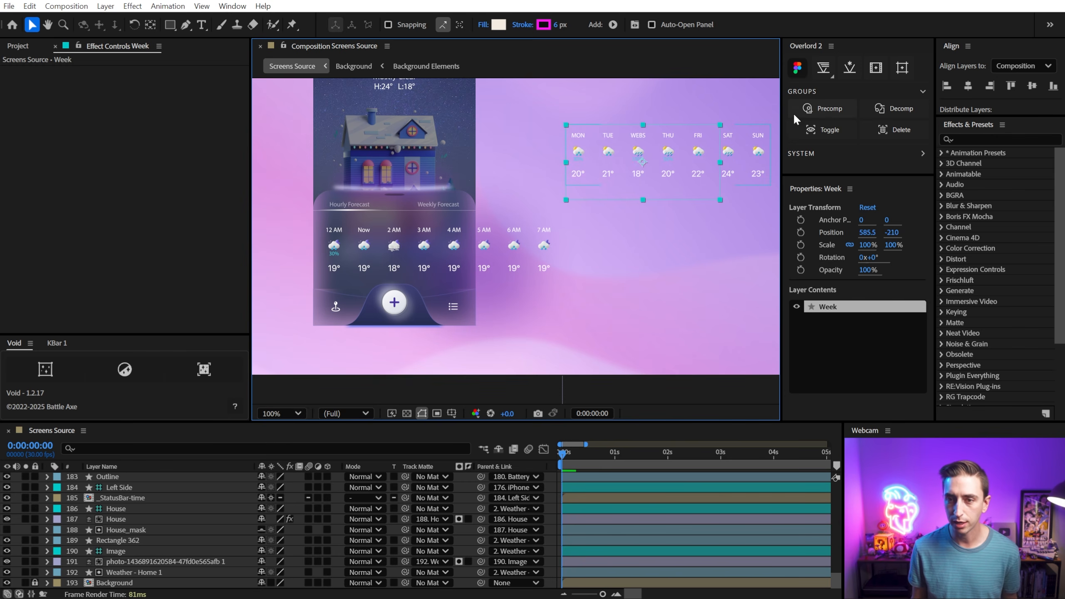
{"action": "left_click", "coordinate": [822, 107]}
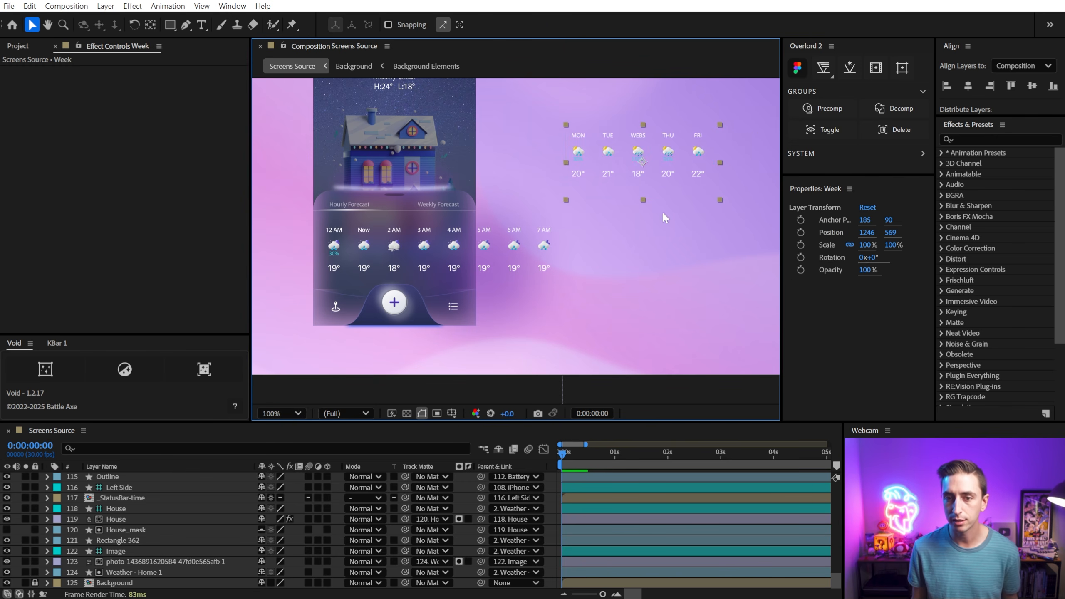
{"action": "key", "text": "Delete"}
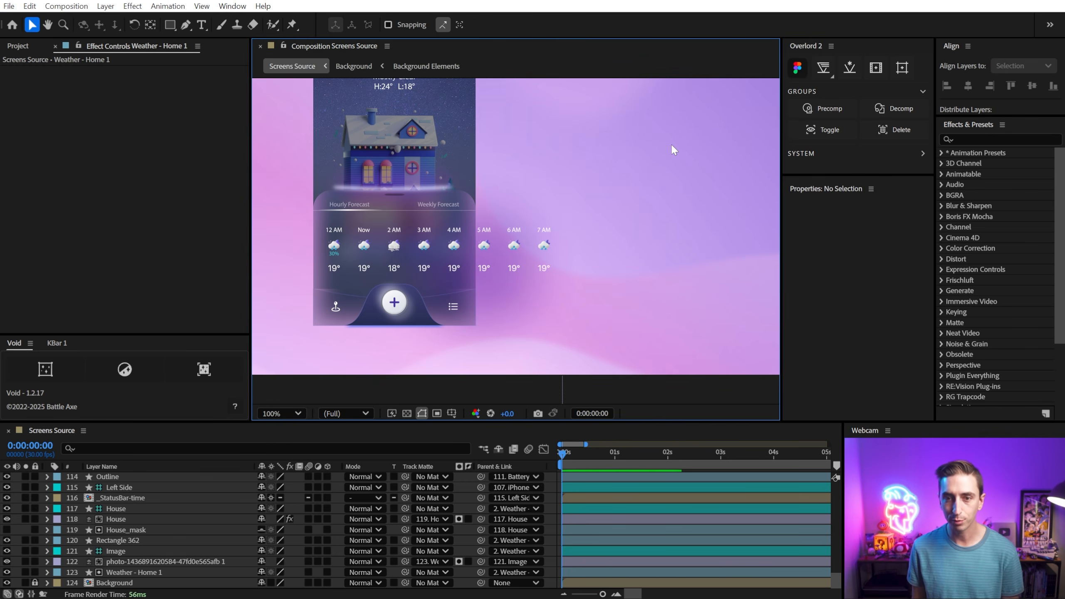
Precompose the Hourly 1 forecast group with Overlord.
{"action": "left_click", "coordinate": [514, 251]}
{"action": "mouse_move", "coordinate": [517, 245]}
{"action": "left_mouse_down"}
{"action": "mouse_move", "coordinate": [523, 264]}
{"action": "mouse_move", "coordinate": [510, 237]}
{"action": "mouse_move", "coordinate": [515, 245]}
{"action": "left_mouse_up"}
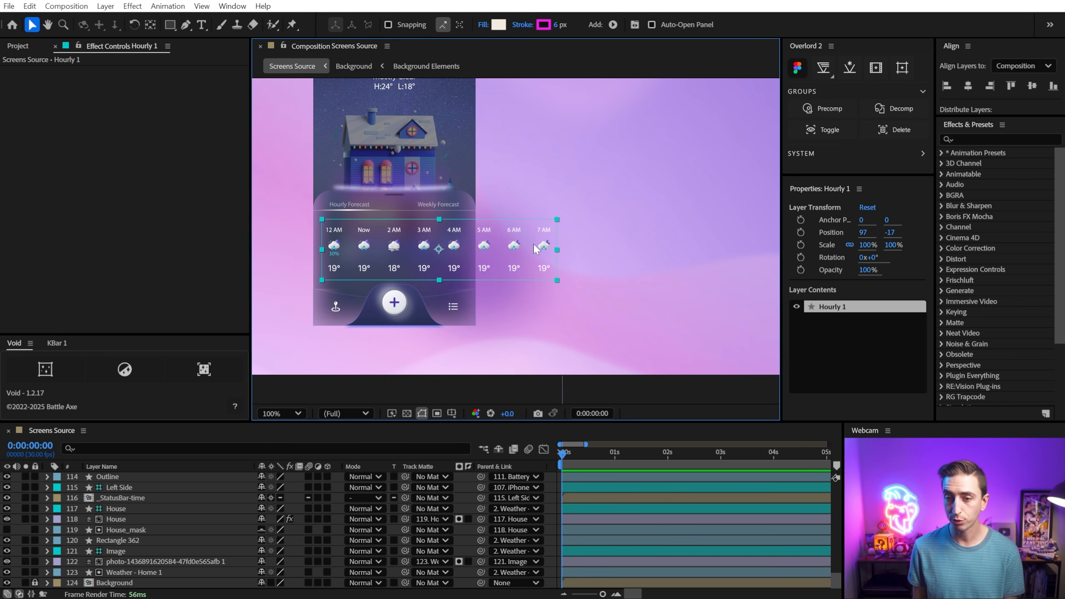
{"action": "left_click", "coordinate": [811, 109]}
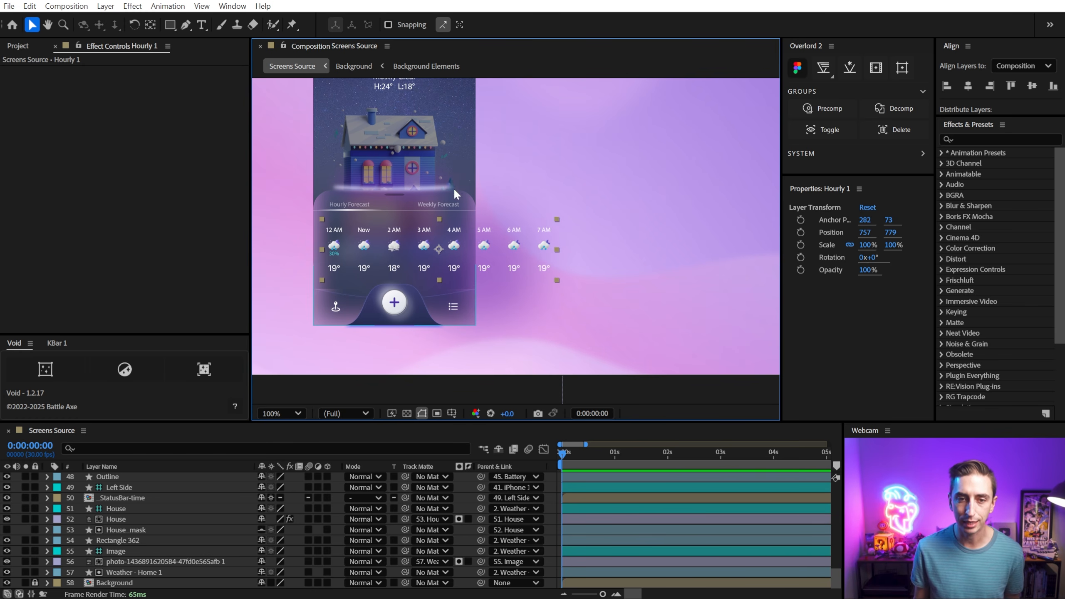
Toggle the Screens Source Reference layer on and off to compare it with the rebuilt Weather - Home screen, leaving it hidden.
{"action": "key", "text": "space"}
{"action": "left_click_drag", "start_coordinate": [423, 197], "coordinate": [507, 307]}
{"action": "scroll", "coordinate": [145, 569], "scroll_direction": "up", "scroll_amount": 9}
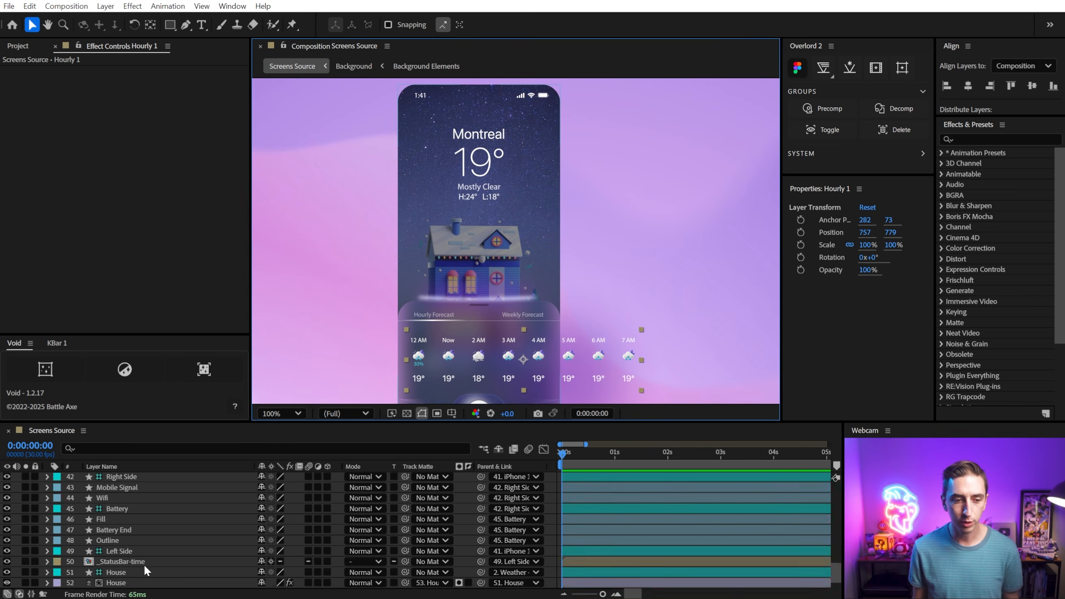
{"action": "left_click_drag", "start_coordinate": [836, 529], "coordinate": [838, 472]}
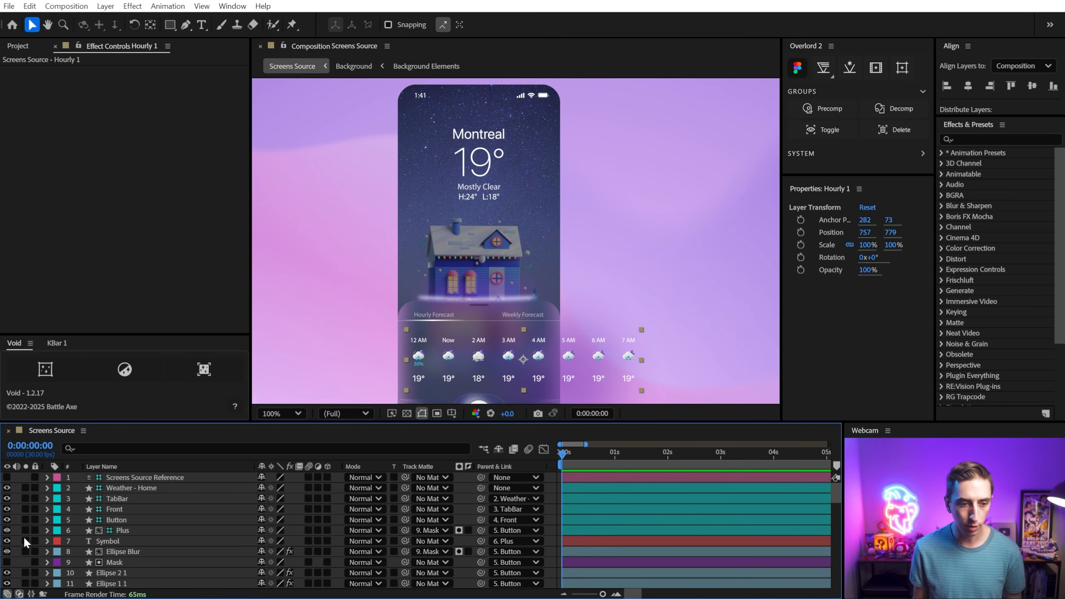
{"action": "left_click", "coordinate": [6, 478]}
{"action": "left_click", "coordinate": [7, 478]}
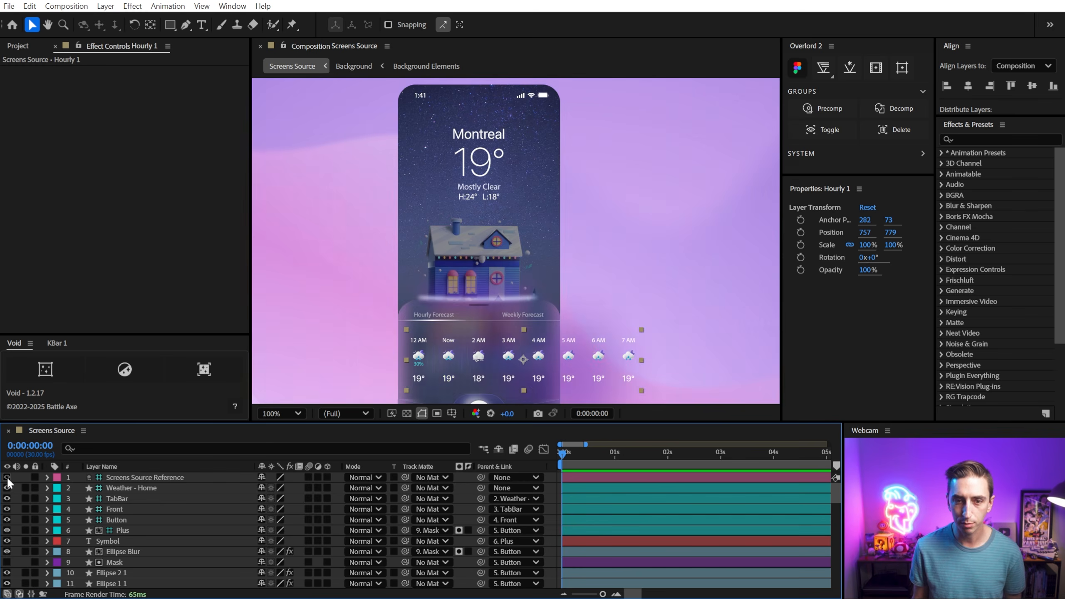
{"action": "left_click", "coordinate": [6, 478]}
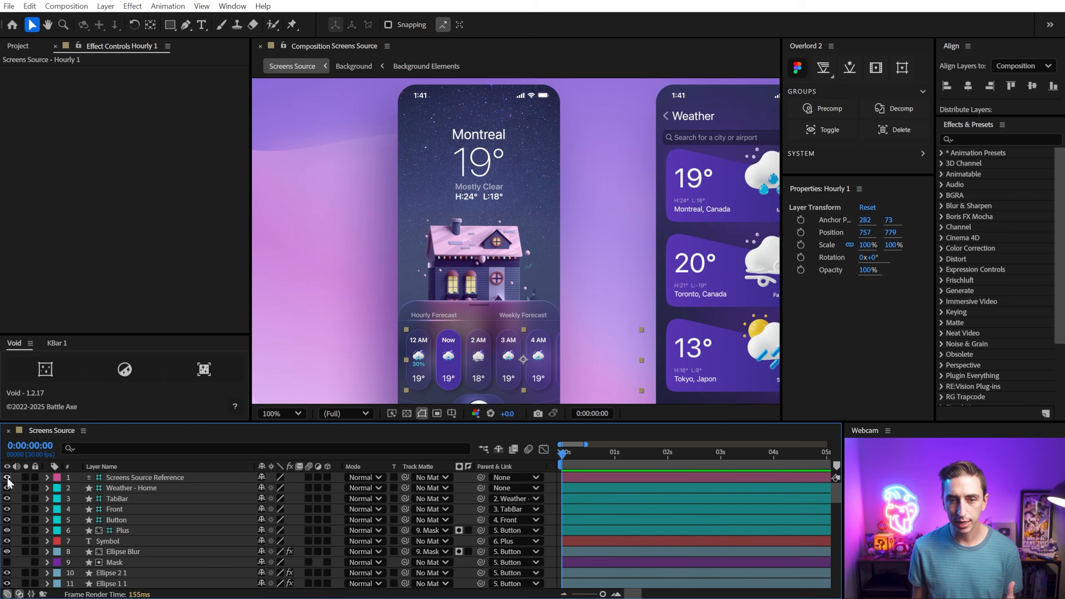
{"action": "left_click", "coordinate": [7, 478]}
{"action": "left_click", "coordinate": [8, 479]}
{"action": "left_click", "coordinate": [8, 479]}
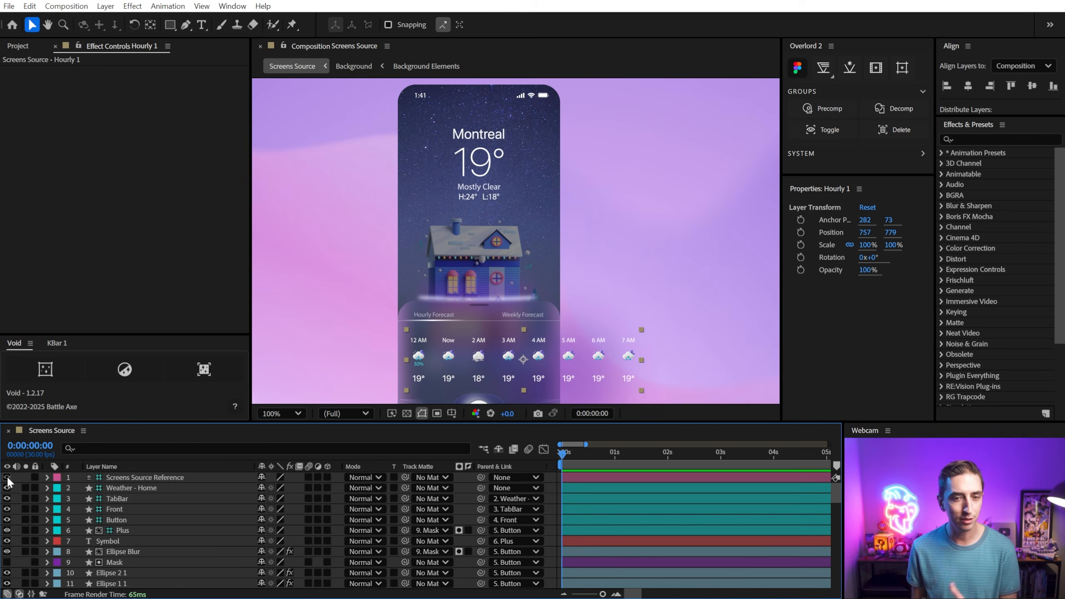
{"action": "left_click", "coordinate": [7, 479]}
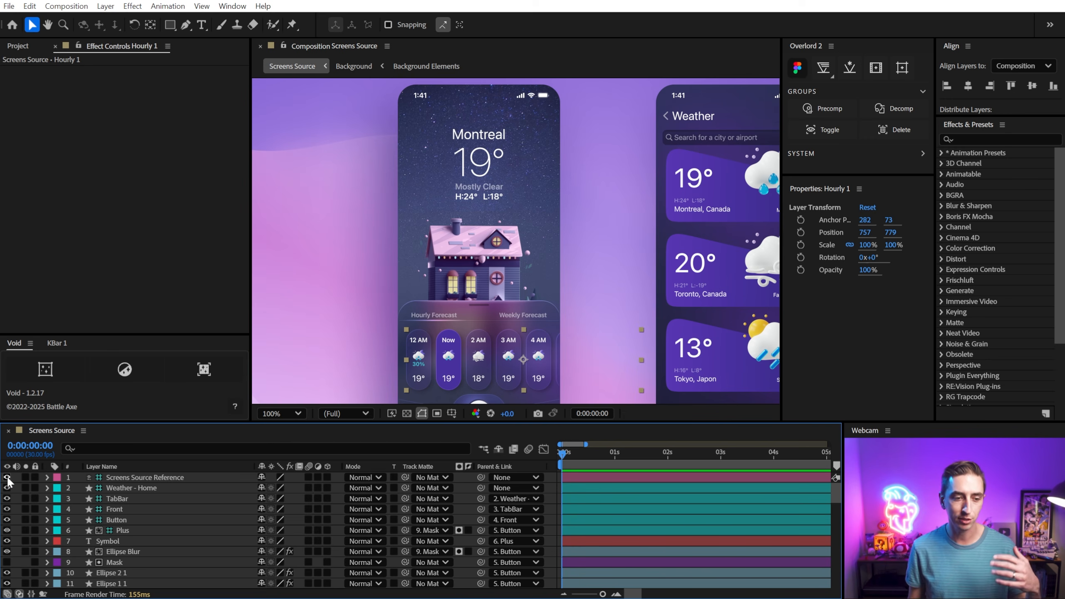
{"action": "left_click", "coordinate": [7, 477]}
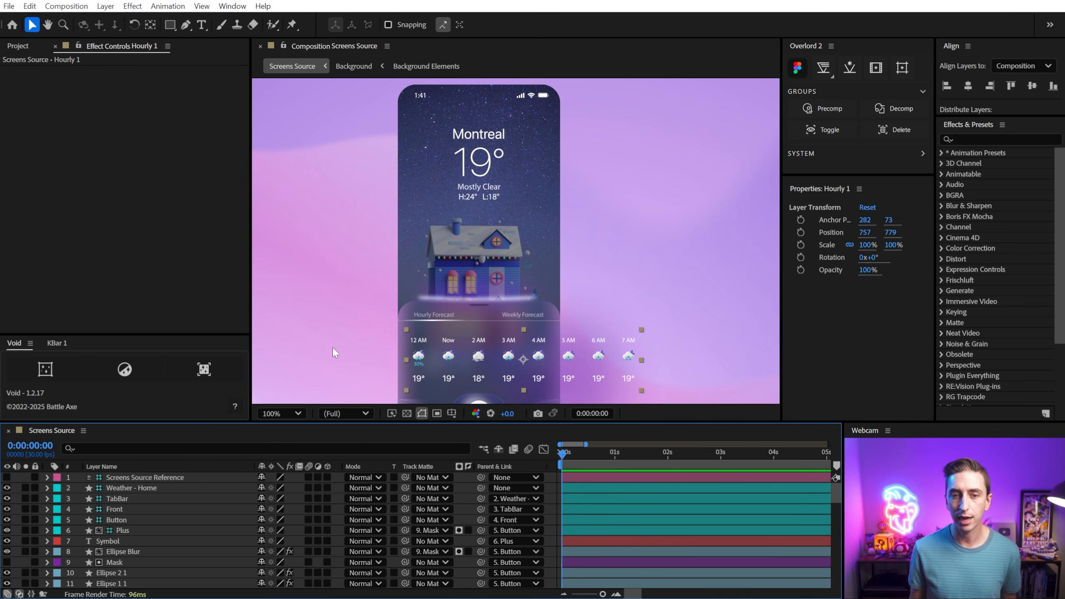
Select the Weather - Home layer and compare the house artwork's colours with the Screens Source Reference layer, leaving the reference hidden.
{"action": "key", "text": "space"}
{"action": "left_click_drag", "start_coordinate": [432, 240], "coordinate": [463, 221]}
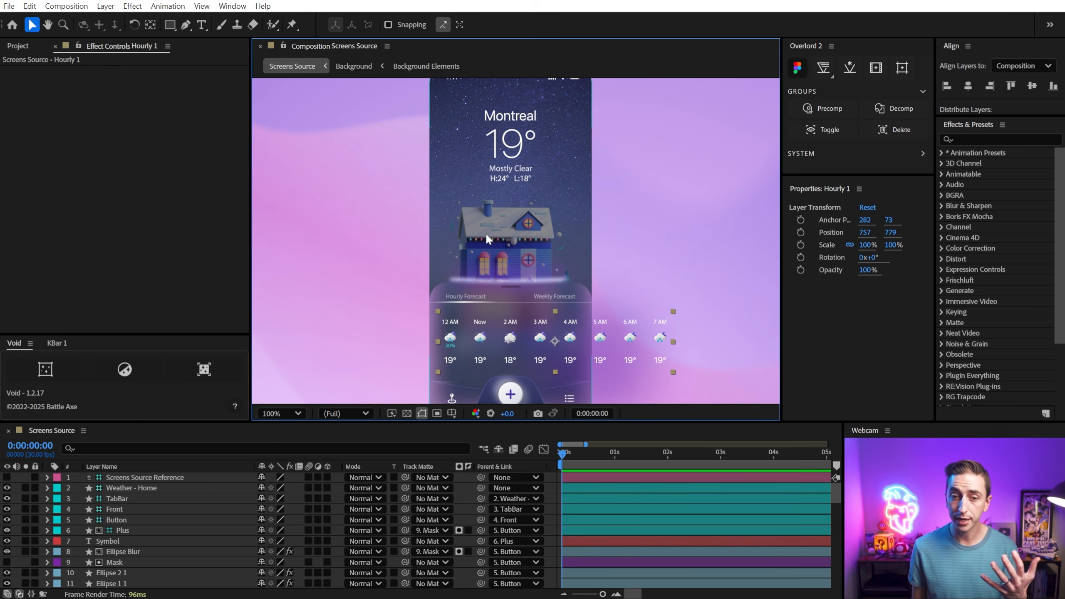
{"action": "left_click", "coordinate": [487, 236]}
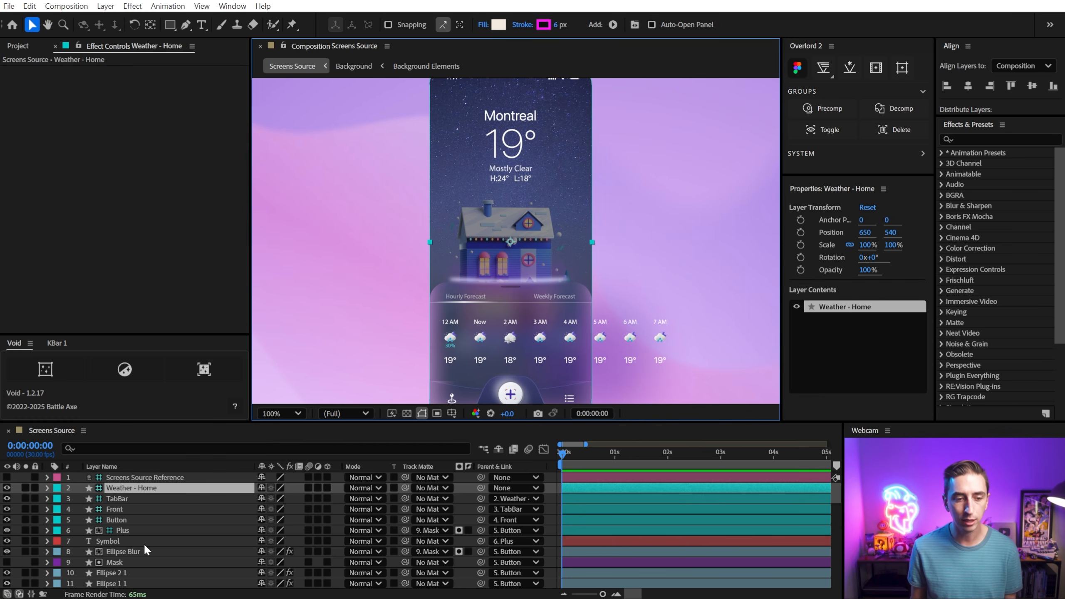
{"action": "scroll", "coordinate": [143, 543], "scroll_direction": "down", "scroll_amount": 9}
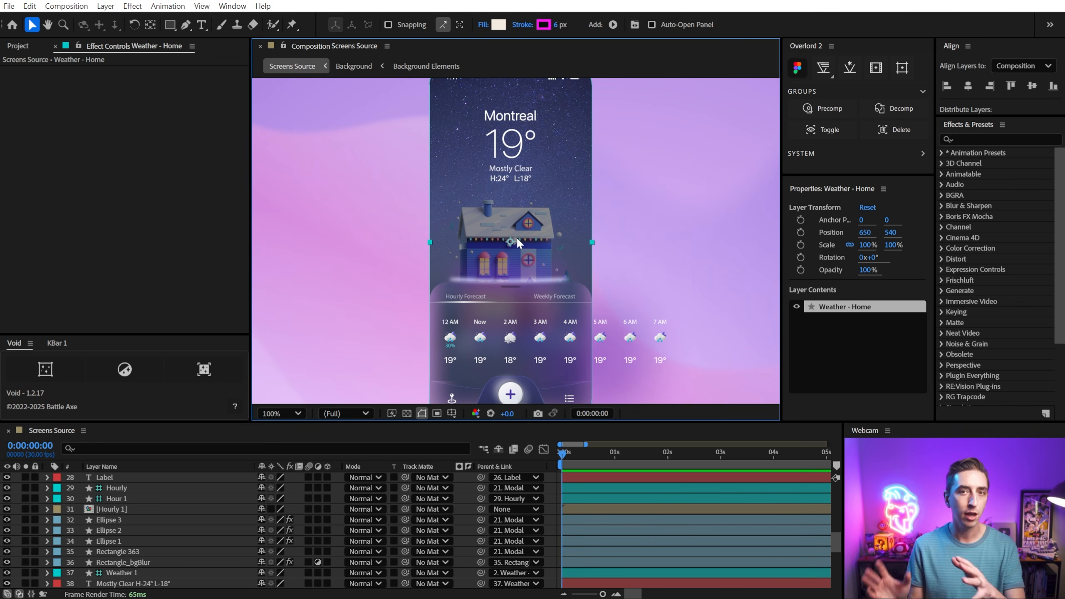
{"action": "scroll", "coordinate": [164, 546], "scroll_direction": "up", "scroll_amount": 1}
{"action": "scroll", "coordinate": [163, 546], "scroll_direction": "up", "scroll_amount": 8}
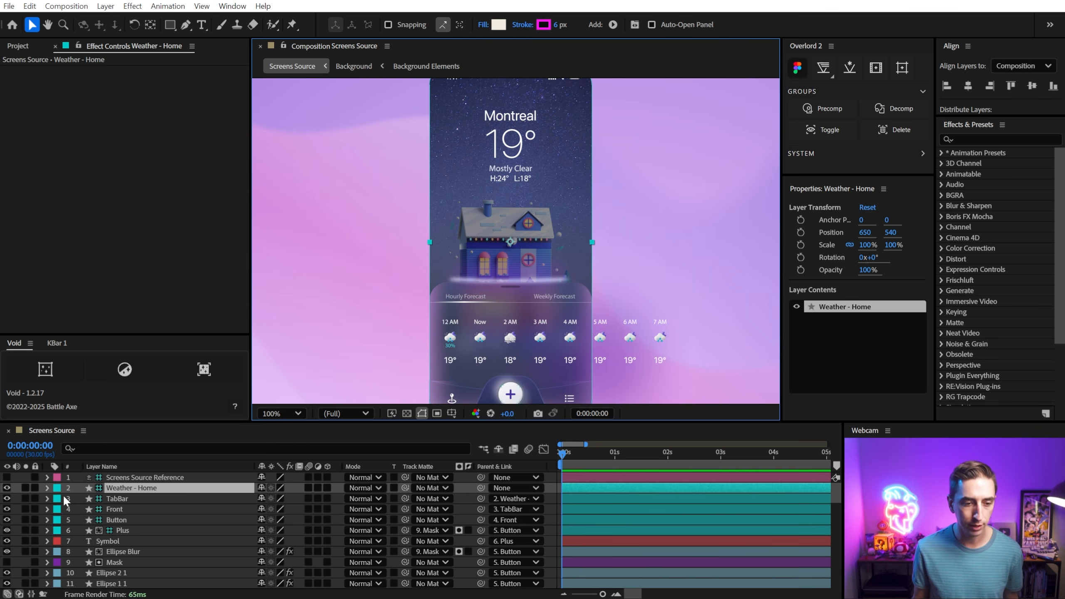
{"action": "left_click", "coordinate": [6, 479]}
{"action": "left_click", "coordinate": [7, 479]}
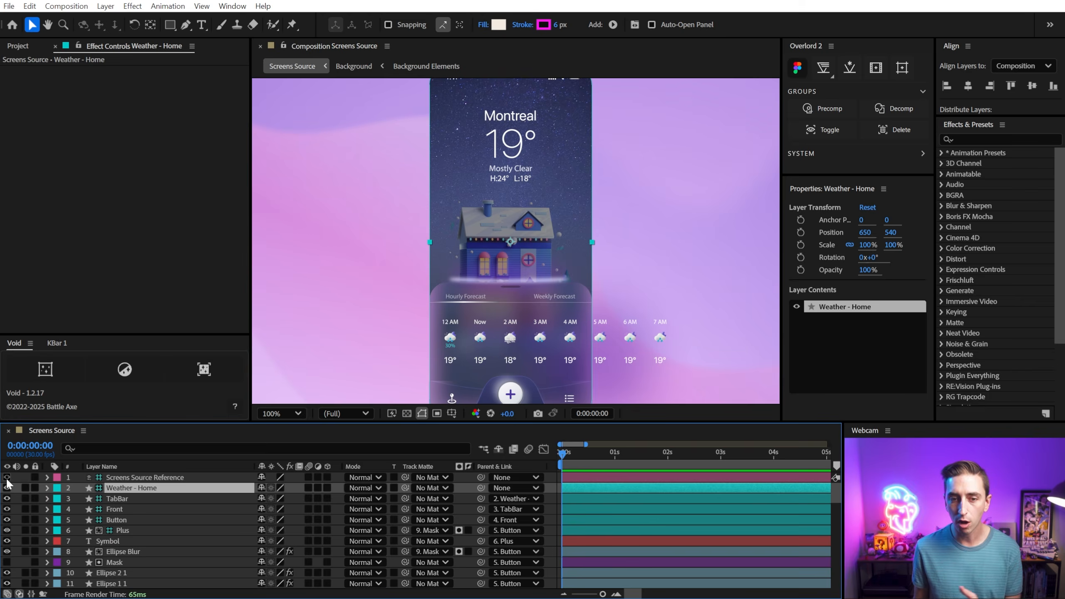
{"action": "left_click", "coordinate": [7, 479]}
{"action": "left_click", "coordinate": [6, 478]}
{"action": "left_click", "coordinate": [6, 479]}
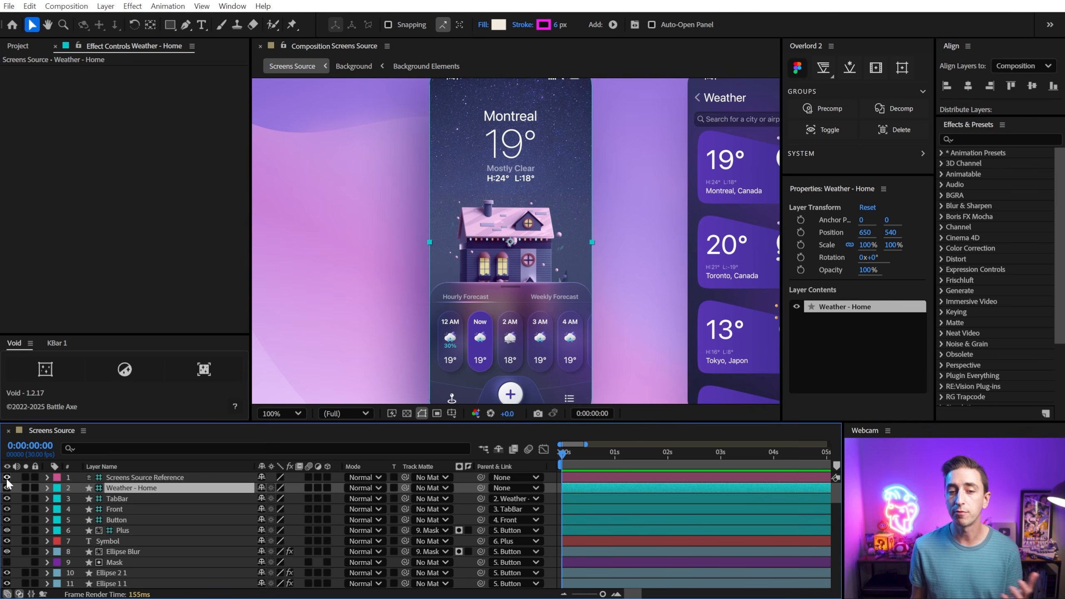
{"action": "left_click", "coordinate": [6, 479]}
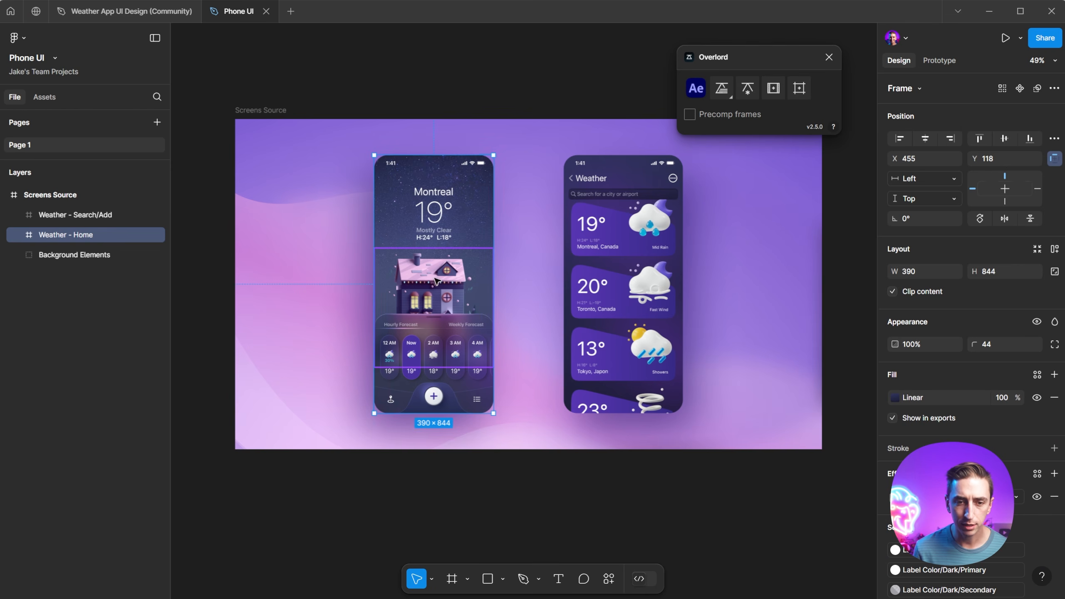
In Figma, inspect the nested House layer's 38103F overlay fill and its image fill adjustments.
{"action": "left_click", "coordinate": [432, 279], "text": "ctrl"}
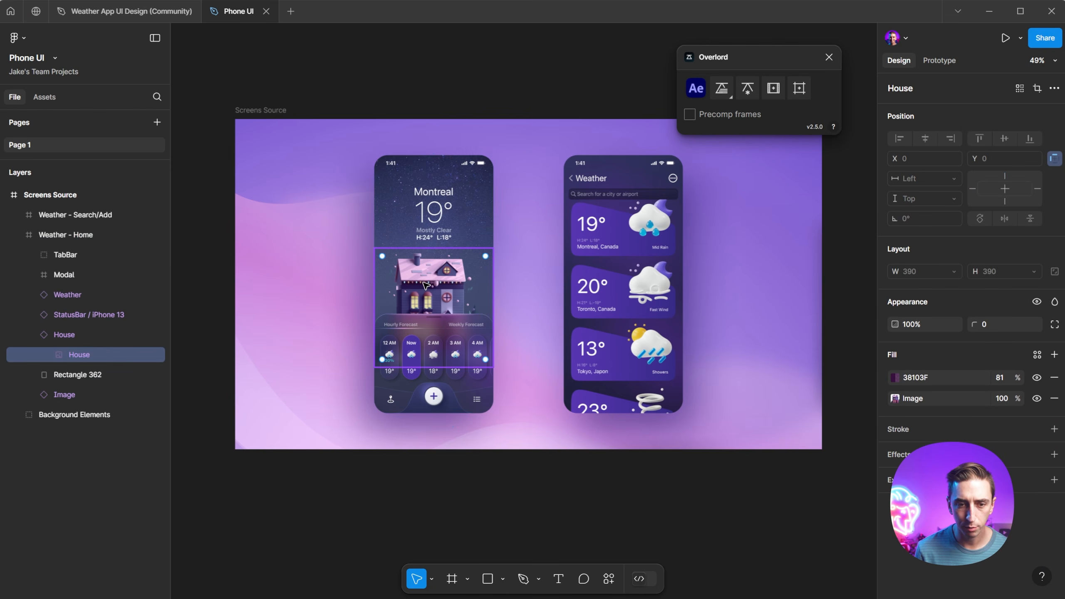
{"action": "left_click", "coordinate": [65, 335]}
{"action": "left_click", "coordinate": [79, 354]}
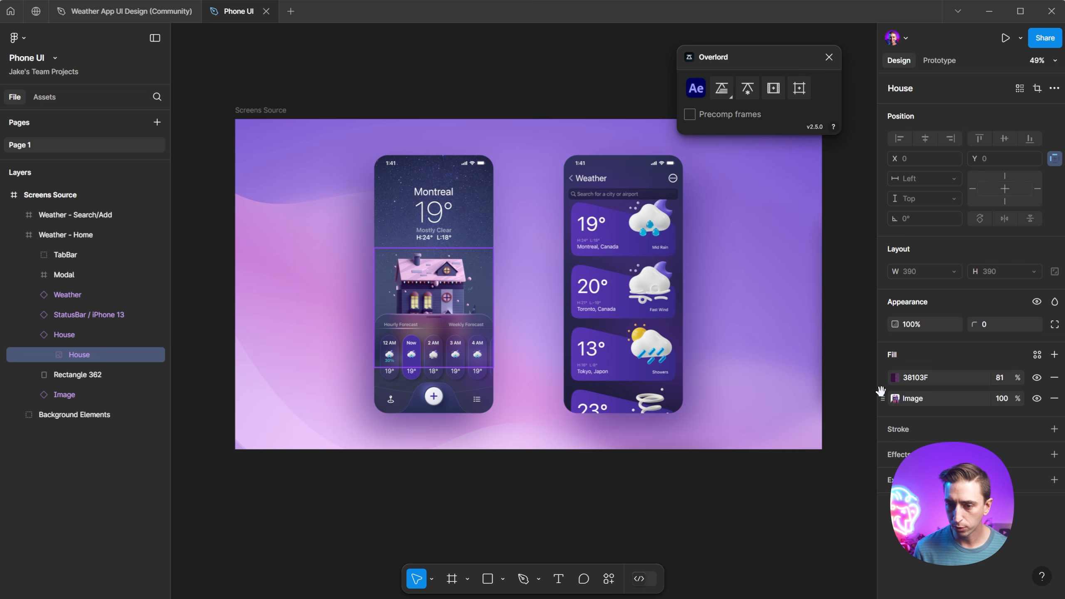
{"action": "left_click", "coordinate": [1037, 378]}
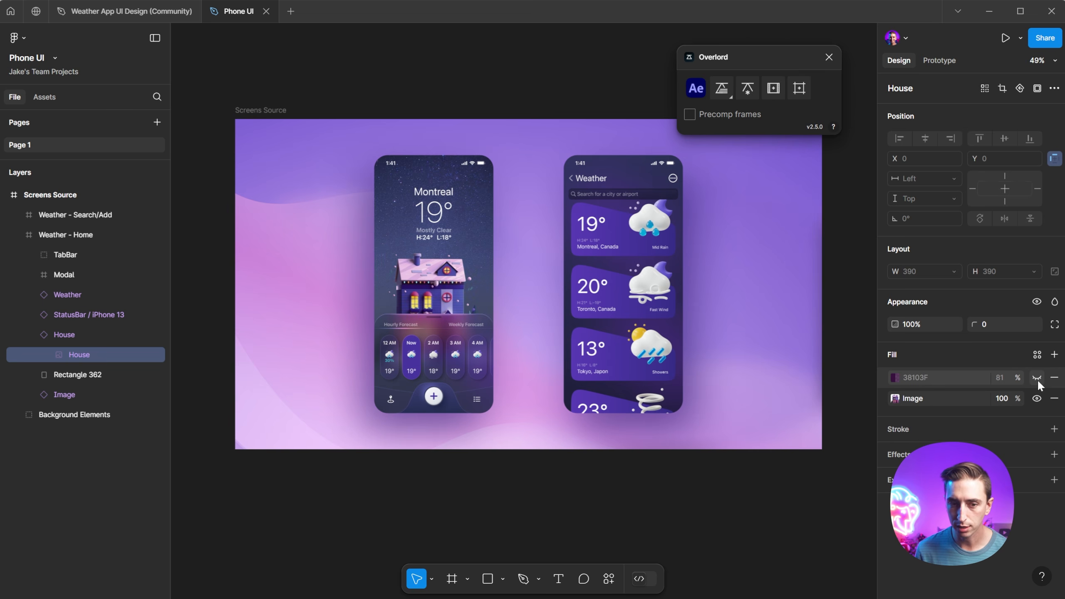
{"action": "left_click", "coordinate": [1037, 379]}
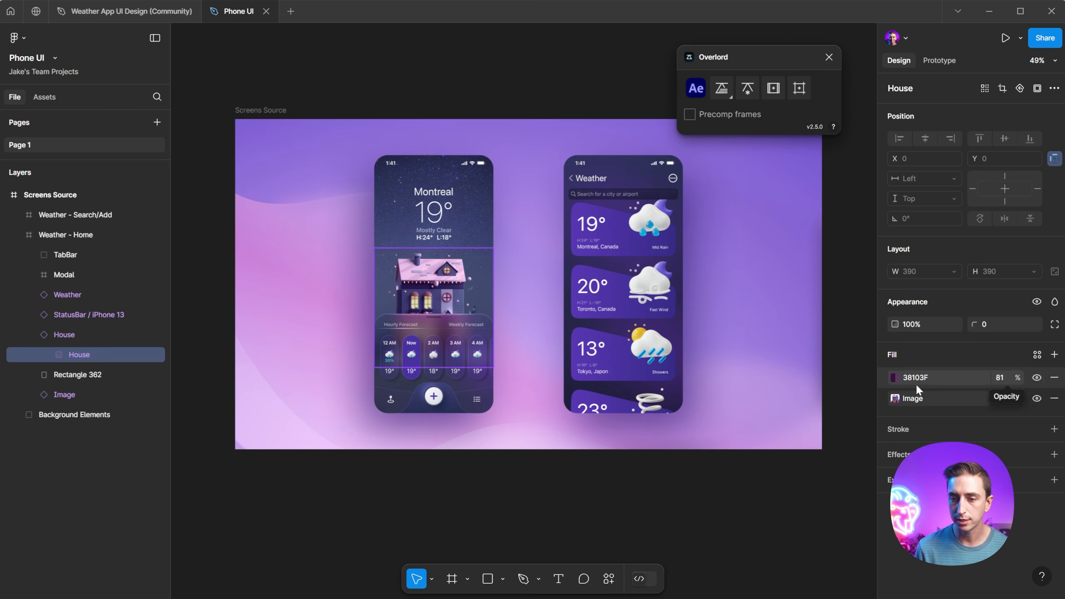
{"action": "left_click", "coordinate": [894, 380]}
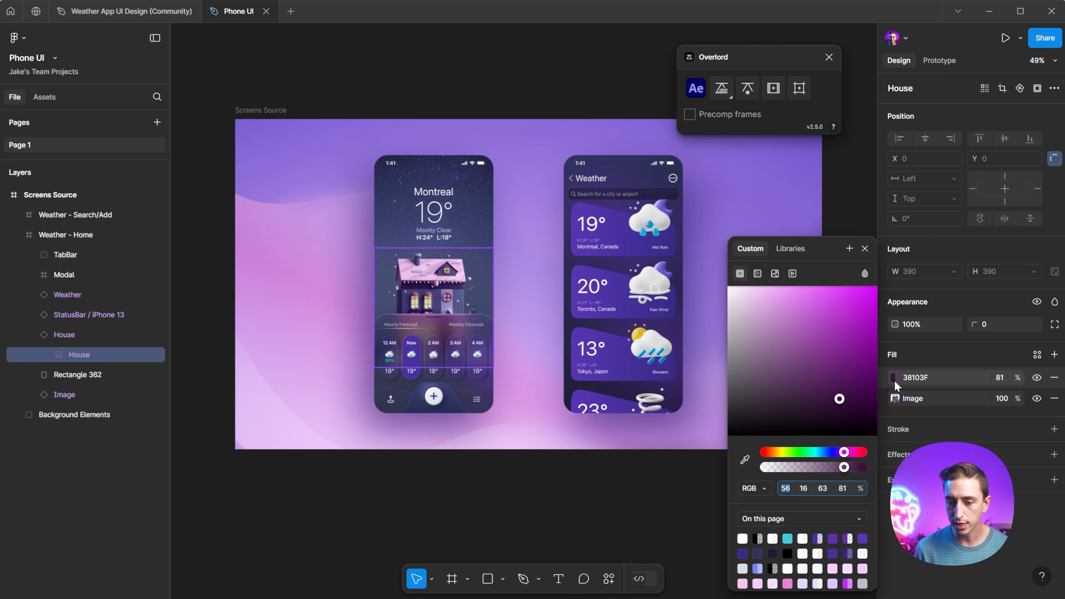
{"action": "left_click", "coordinate": [895, 363]}
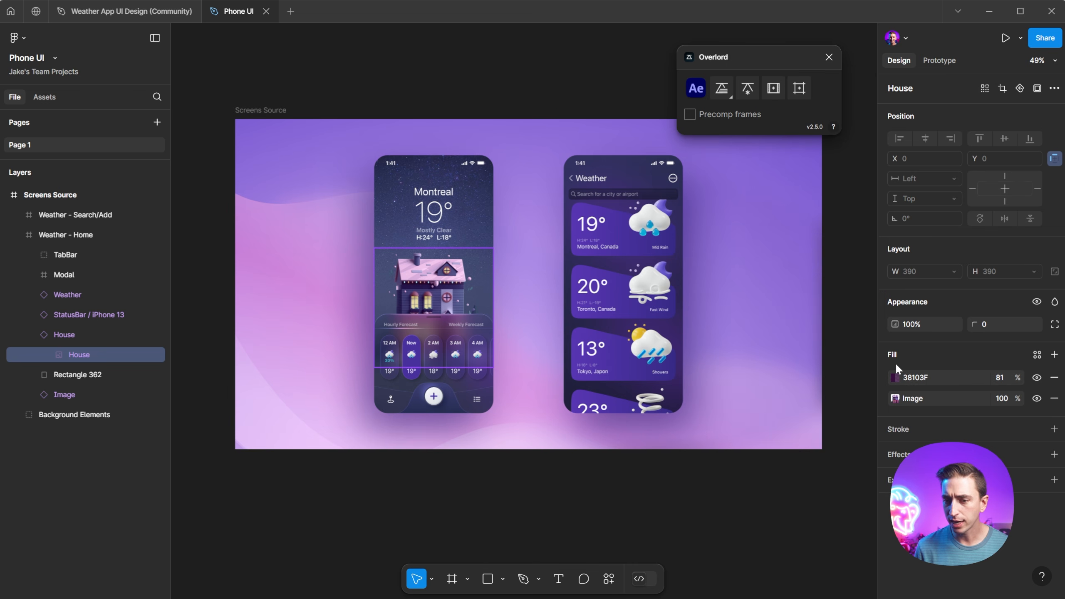
{"action": "left_click", "coordinate": [895, 398]}
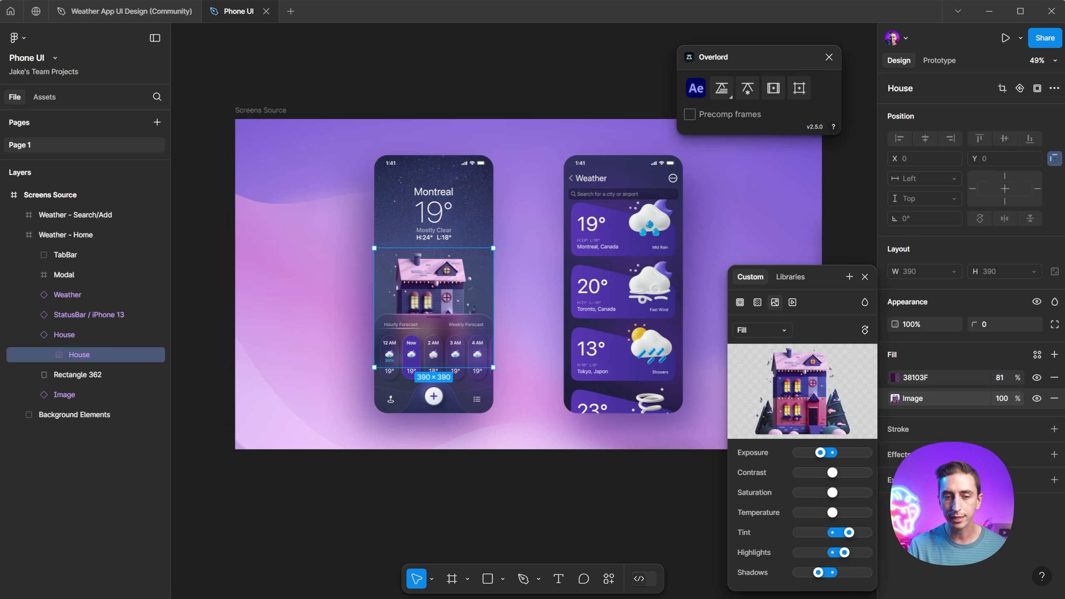
Back in After Effects, search the timeline for "house", clear the search and select the House image layer under its null layer.
{"action": "key", "text": "ctrl+f"}
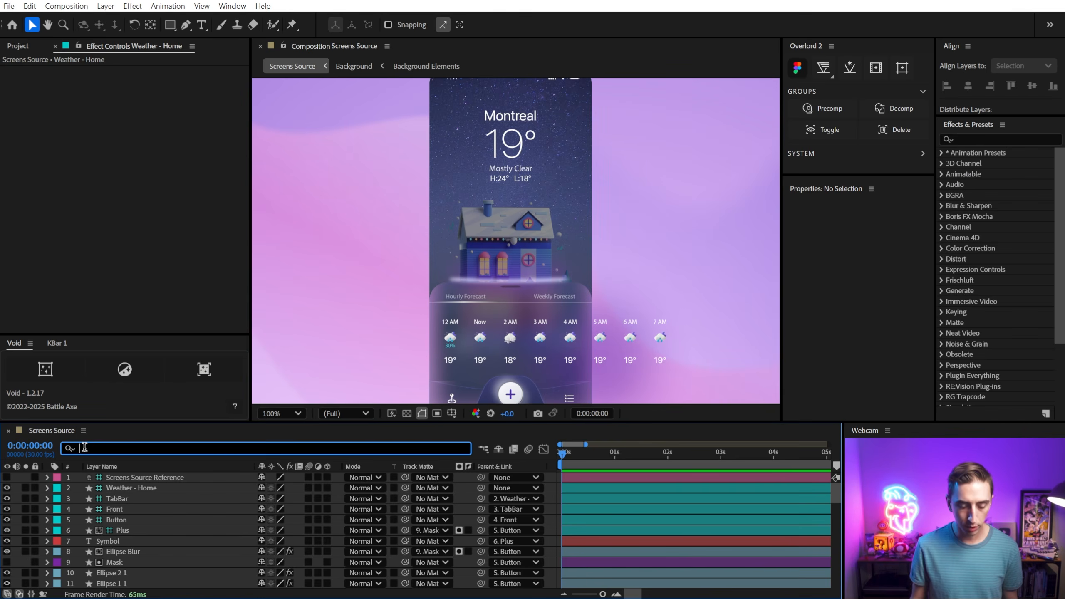
{"action": "type", "text": "house"}
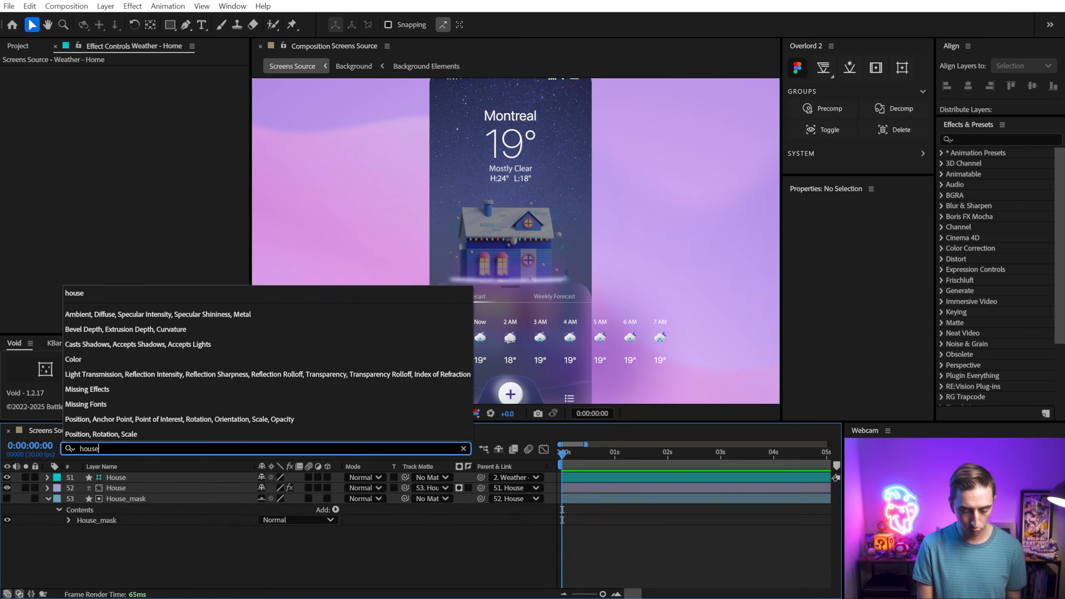
{"action": "key", "text": "Return"}
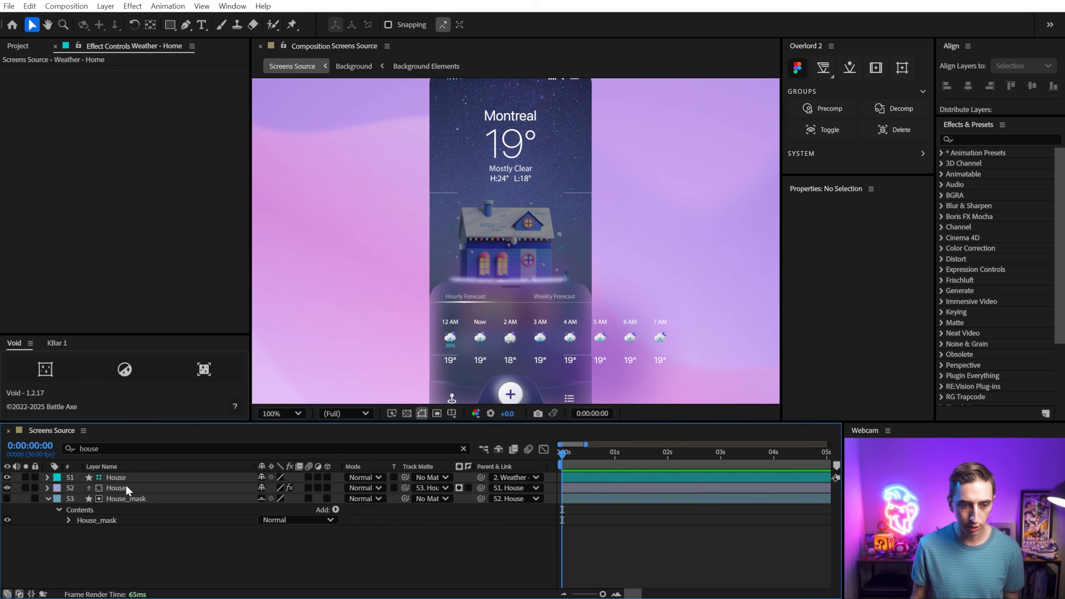
{"action": "left_click", "coordinate": [125, 487]}
{"action": "left_click", "coordinate": [125, 497]}
{"action": "left_click", "coordinate": [124, 488]}
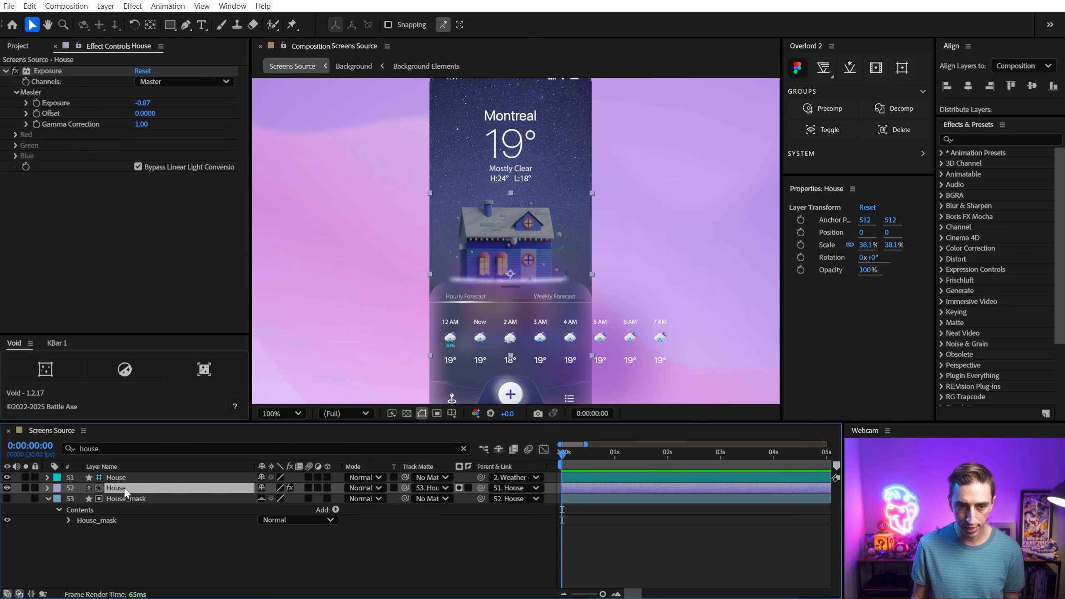
{"action": "left_click", "coordinate": [464, 449]}
{"action": "scroll", "coordinate": [202, 518], "scroll_direction": "down", "scroll_amount": 5}
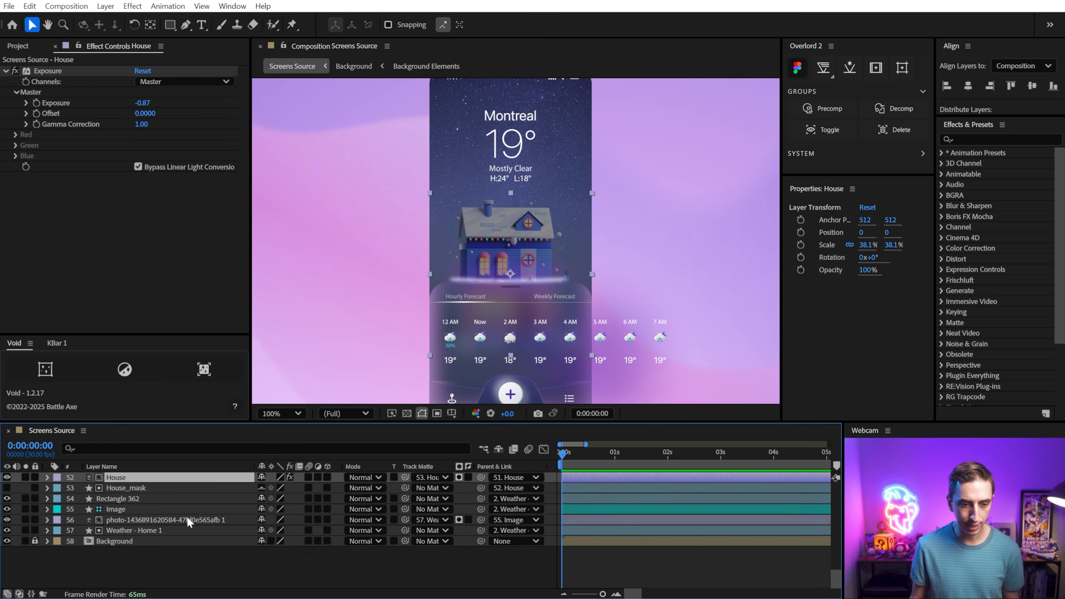
{"action": "scroll", "coordinate": [148, 488], "scroll_direction": "up", "scroll_amount": 5}
{"action": "scroll", "coordinate": [148, 489], "scroll_direction": "down", "scroll_amount": 2}
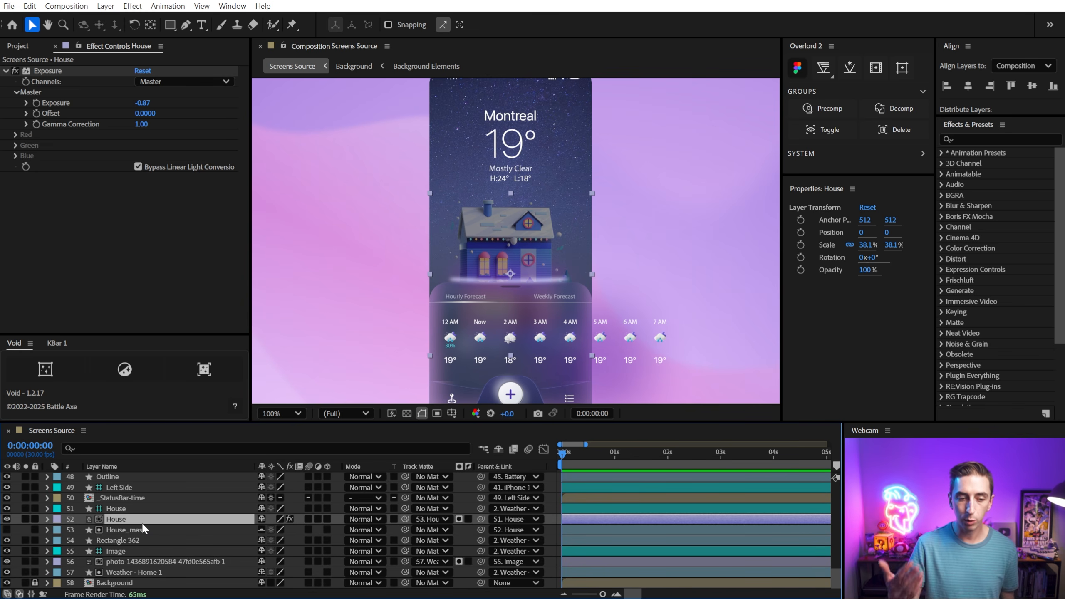
{"action": "left_click", "coordinate": [137, 509]}
{"action": "left_click", "coordinate": [146, 521]}
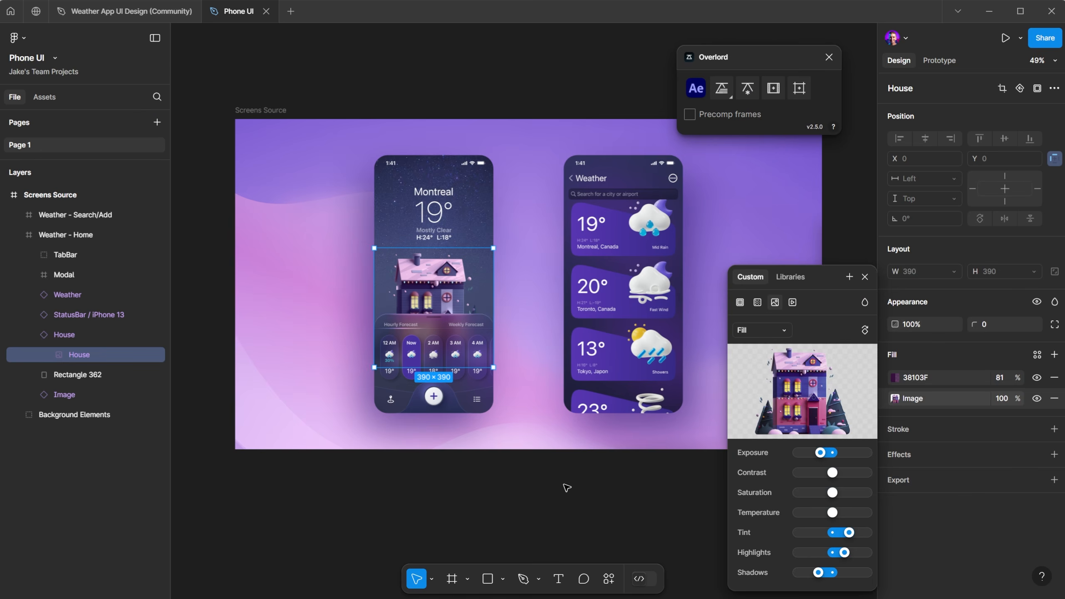
In Figma, select the parent House component and send it to After Effects as a single rasterized layer with Overlord, keeping it visible.
{"action": "left_click", "coordinate": [57, 335]}
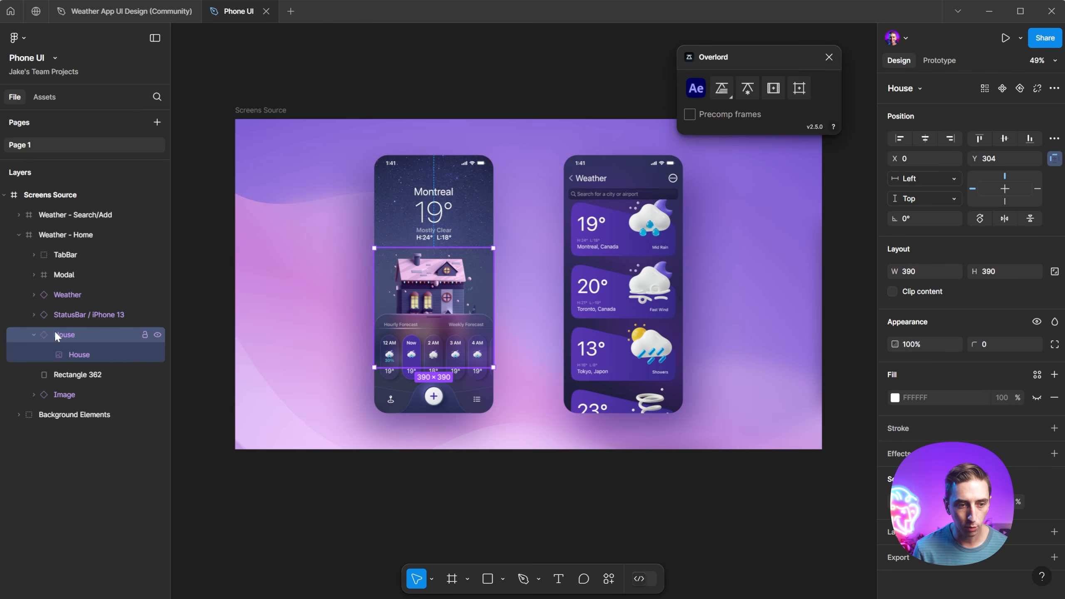
{"action": "left_click", "coordinate": [746, 89]}
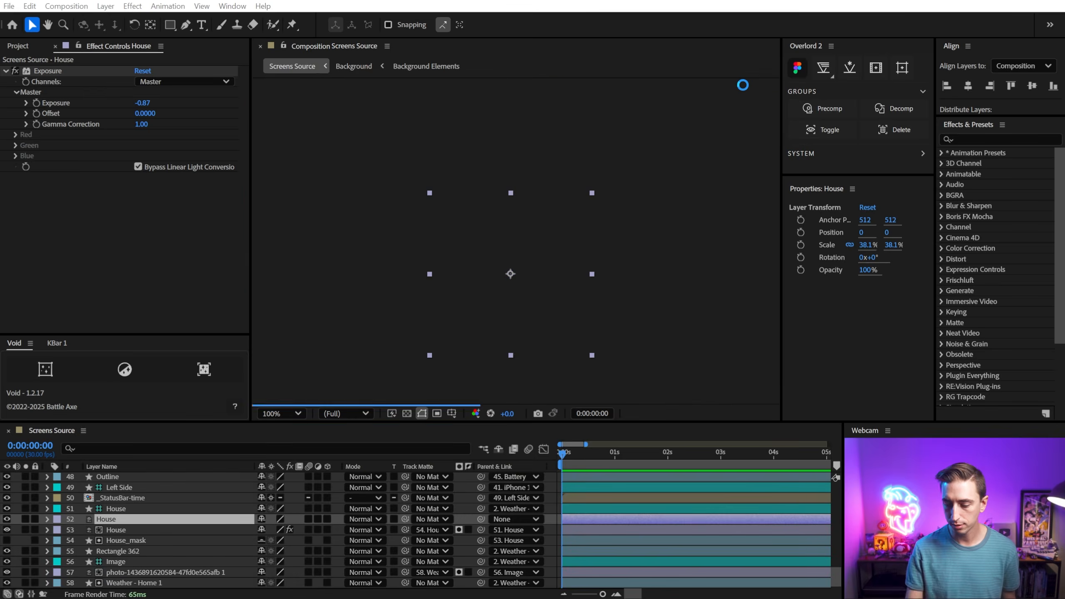
{"action": "left_click", "coordinate": [7, 519]}
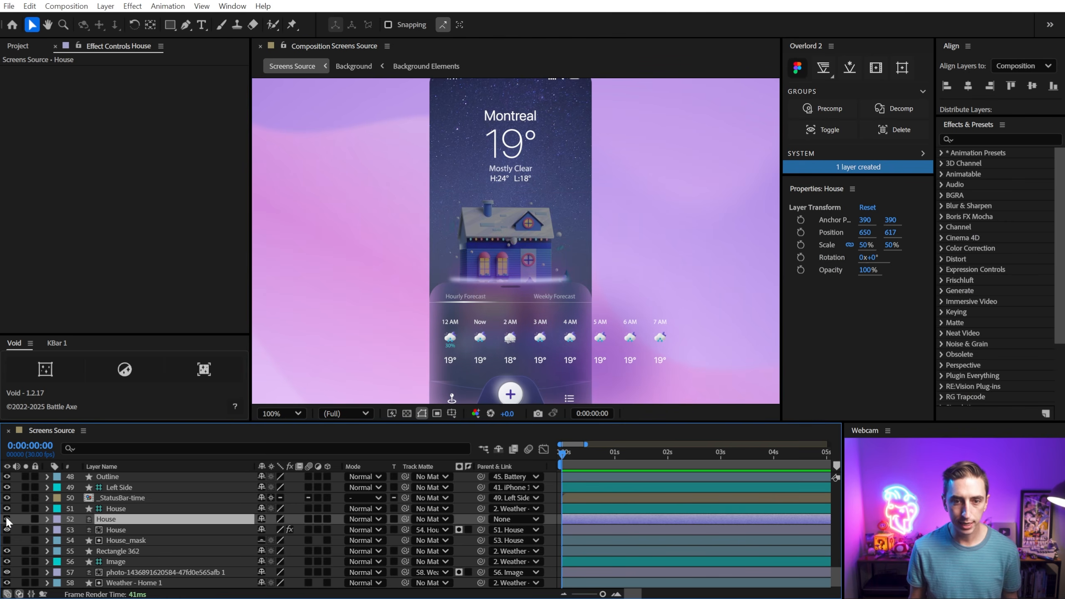
{"action": "left_click", "coordinate": [7, 518]}
Solo the original House image layer that carries the Exposure effect and show the transparency grid.
{"action": "left_click", "coordinate": [113, 532]}
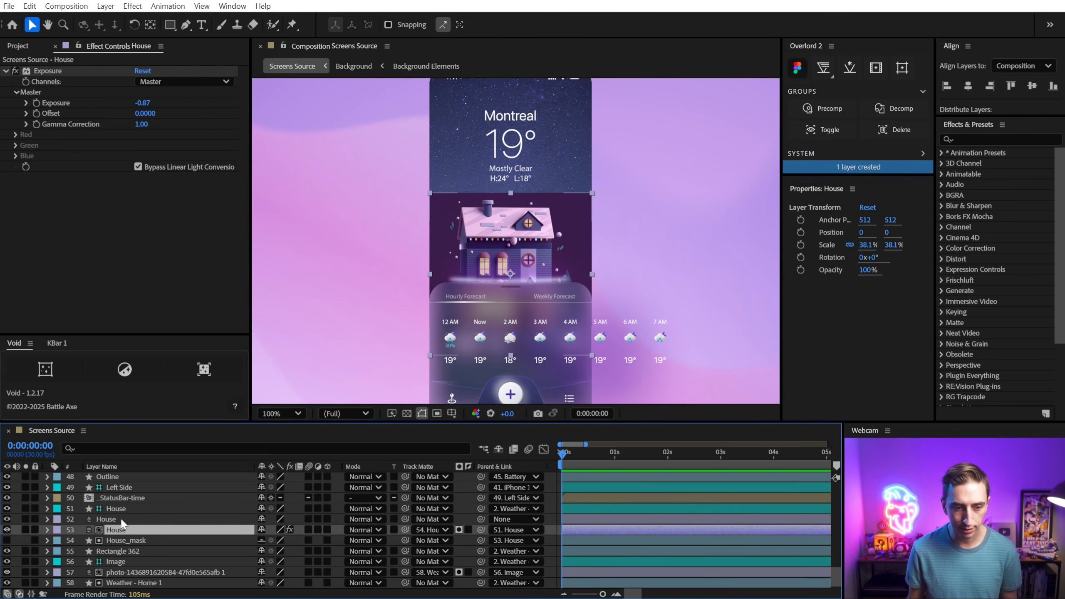
{"action": "left_click", "coordinate": [116, 522]}
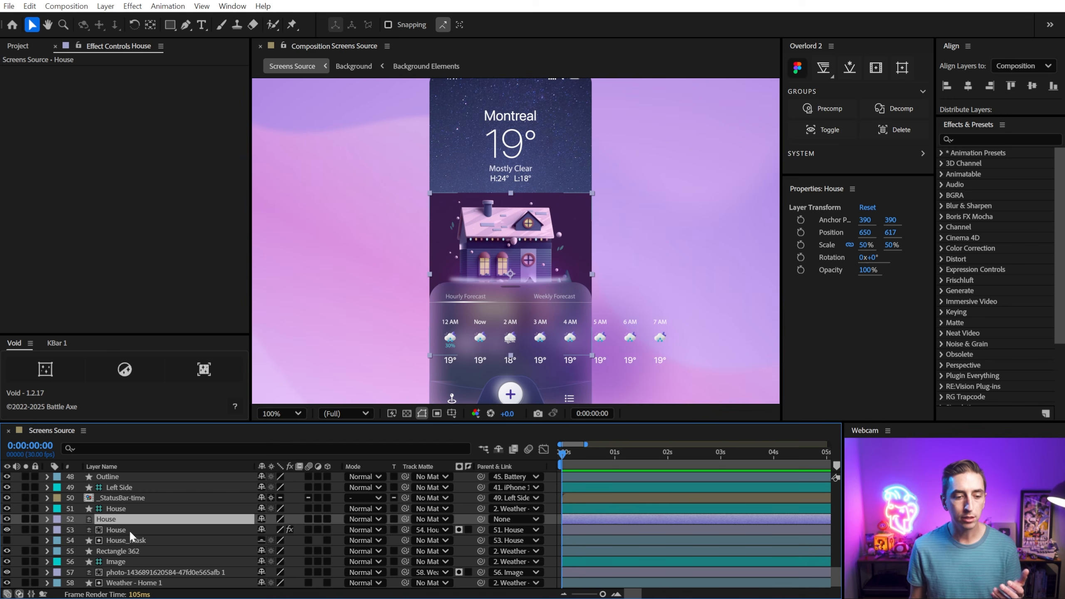
{"action": "left_click", "coordinate": [129, 530]}
{"action": "left_click", "coordinate": [25, 530]}
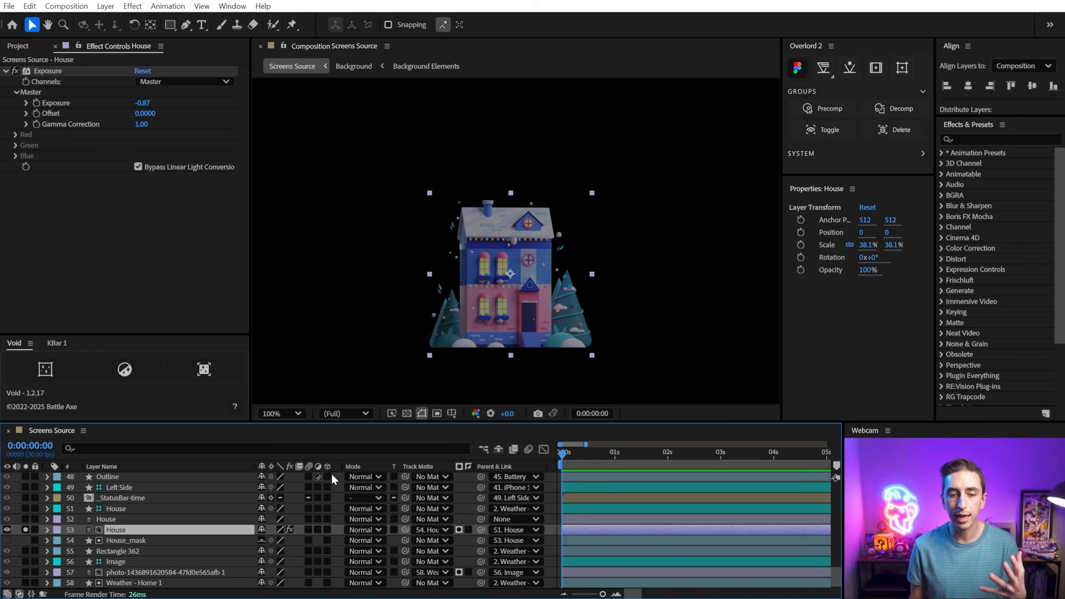
{"action": "left_click", "coordinate": [406, 413]}
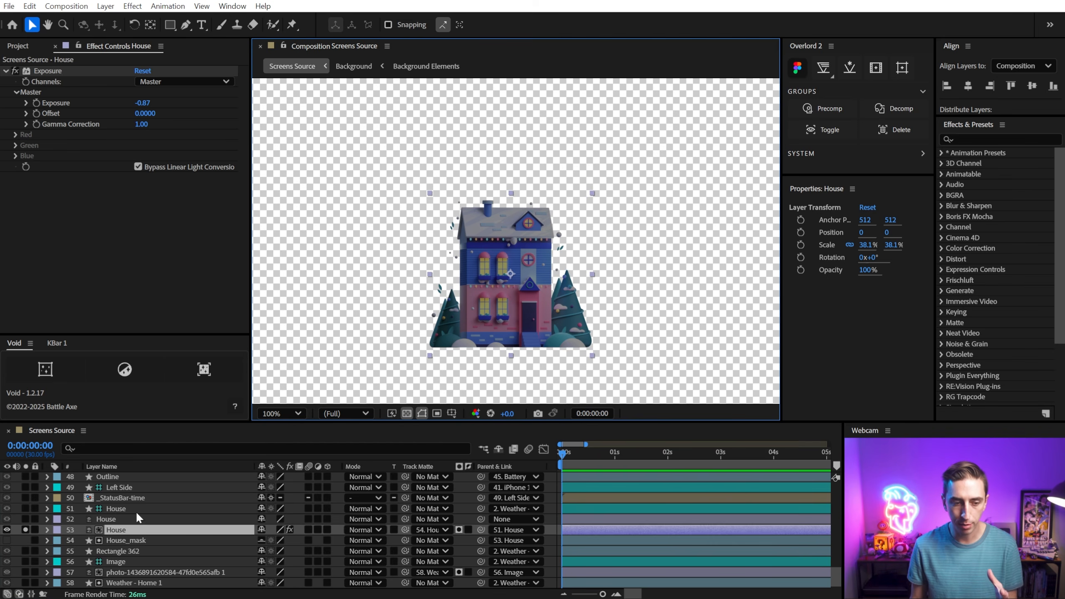
Solo the rasterized House layer as well and set the original House image layer with Exposure as its track matte.
{"action": "left_click", "coordinate": [25, 519]}
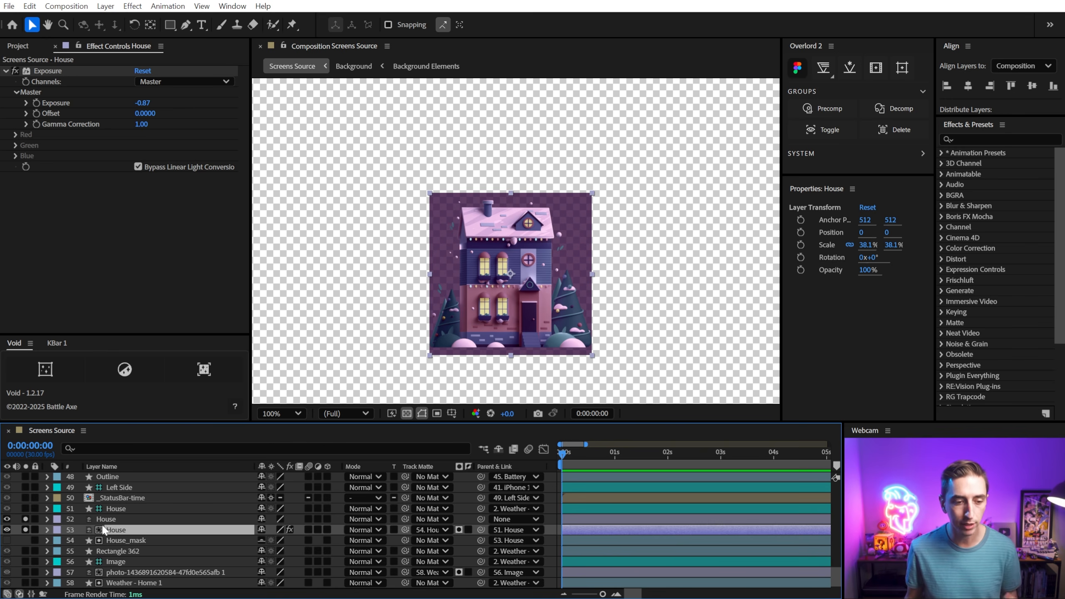
{"action": "left_click", "coordinate": [164, 520]}
{"action": "left_click_drag", "start_coordinate": [406, 520], "coordinate": [123, 530]}
Rename the original House image layer that carries the Exposure effect to House Matte.
{"action": "left_click", "coordinate": [123, 529]}
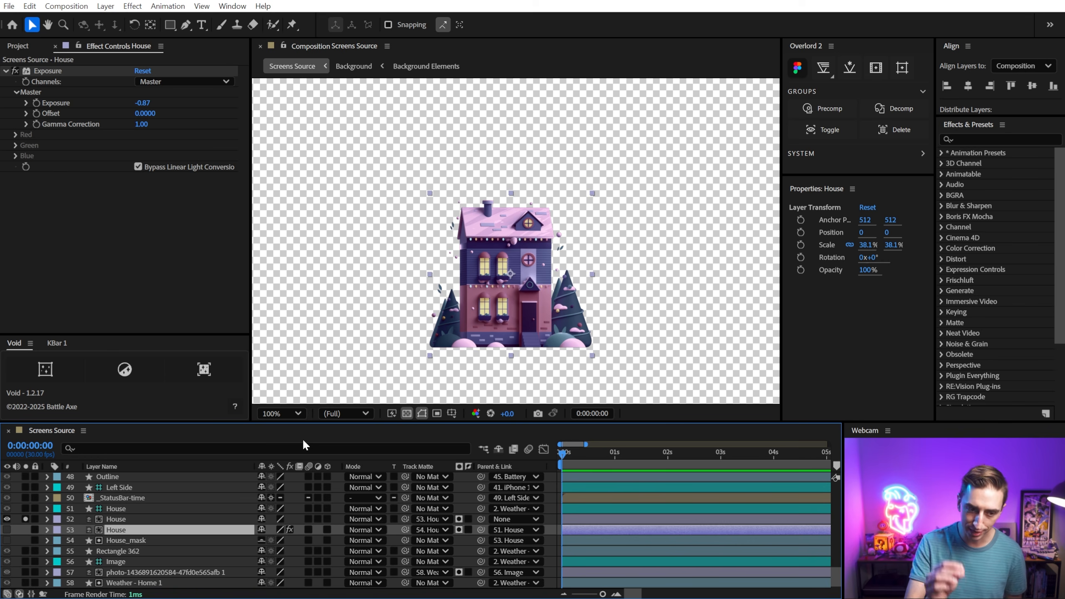
{"action": "key", "text": "Return"}
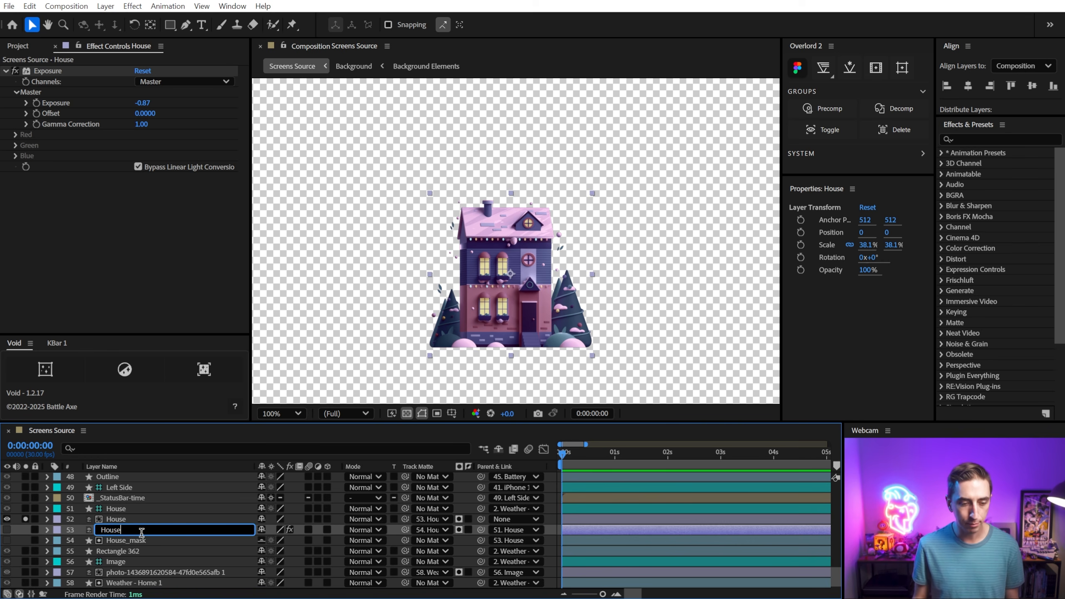
{"action": "type", "text": "Matte"}
{"action": "key", "text": "Return"}
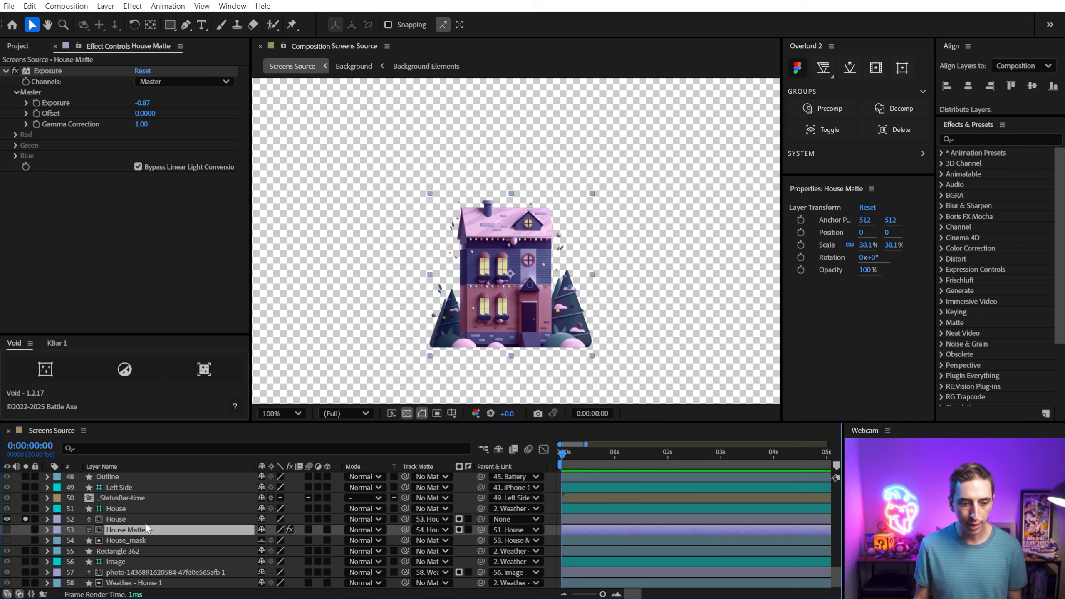
Turn off solo on the rasterized House layer and parent it to the House null layer.
{"action": "left_click", "coordinate": [134, 522]}
{"action": "left_click", "coordinate": [25, 518]}
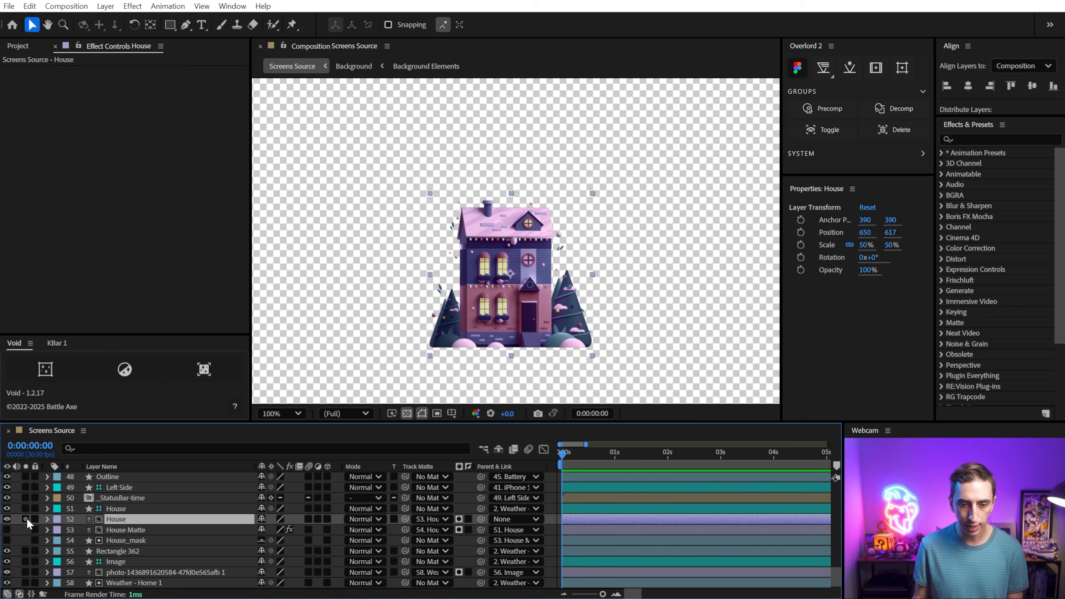
{"action": "left_click_drag", "start_coordinate": [480, 519], "coordinate": [172, 509]}
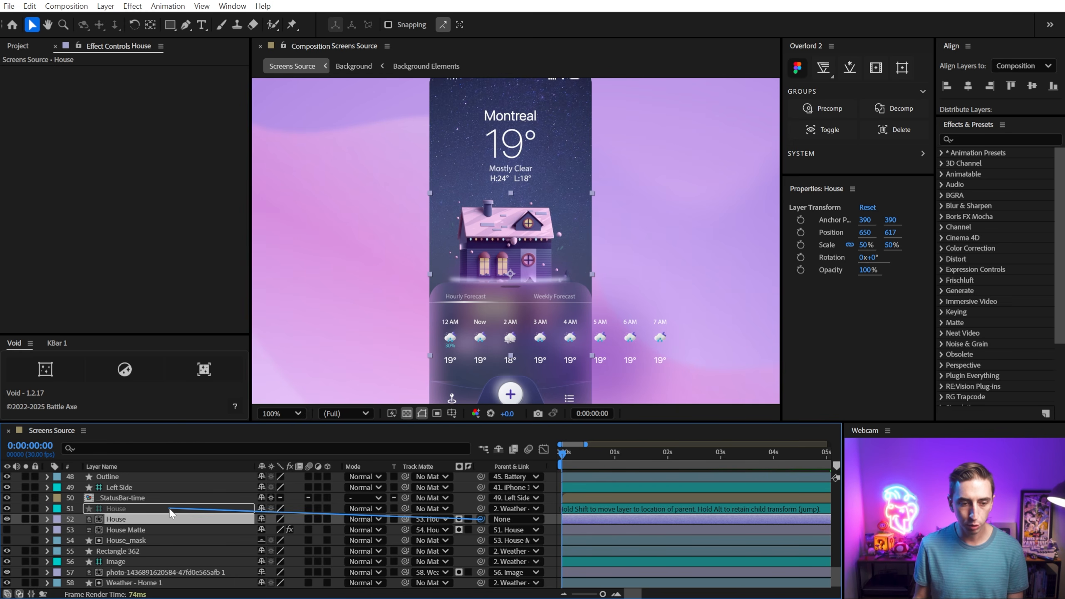
Precompose the House null layer and its children with Overlord, toggling the resulting House precomp's visibility to check it.
{"action": "left_click", "coordinate": [163, 509]}
{"action": "left_click_drag", "start_coordinate": [541, 200], "coordinate": [488, 213]}
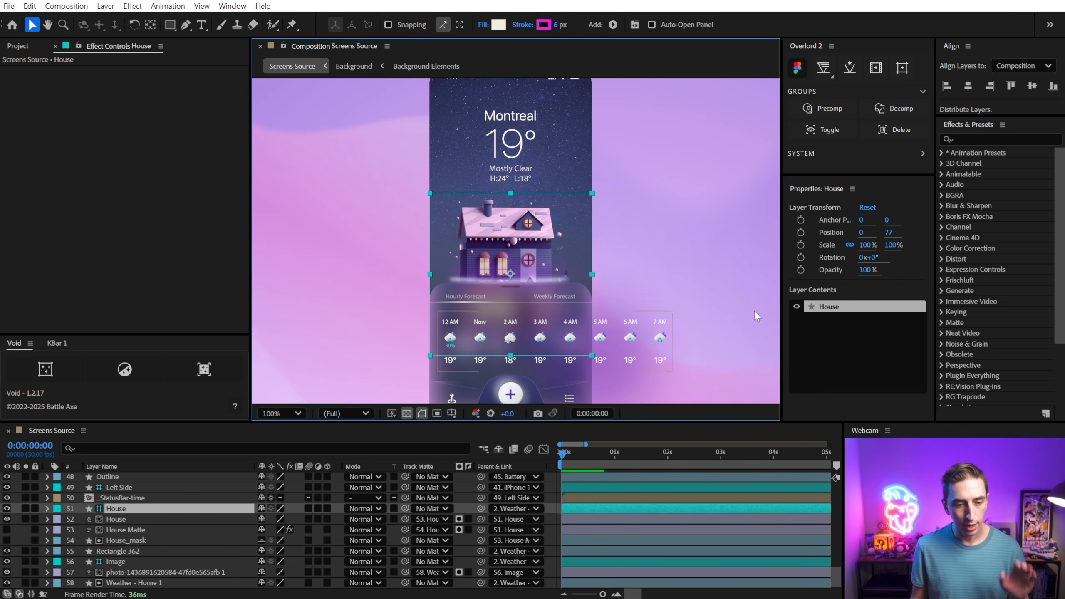
{"action": "left_click", "coordinate": [826, 109]}
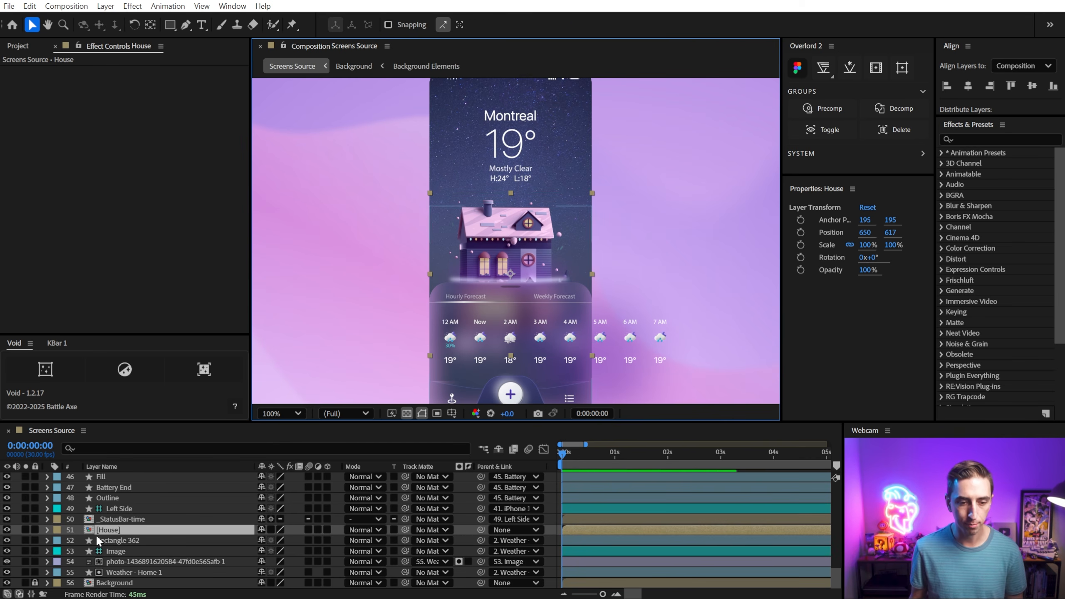
{"action": "left_click", "coordinate": [7, 529]}
{"action": "left_click", "coordinate": [7, 529]}
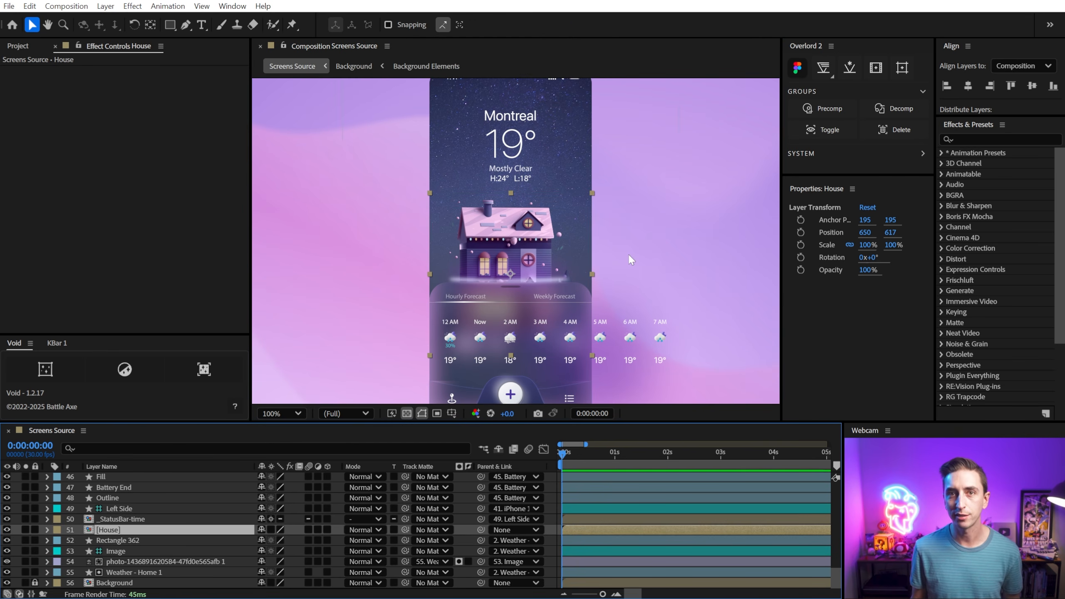
Compare the rebuilt screens with the design by toggling the Screens Source Reference layer's visibility, leaving it hidden.
{"action": "key", "text": "shift+slash"}
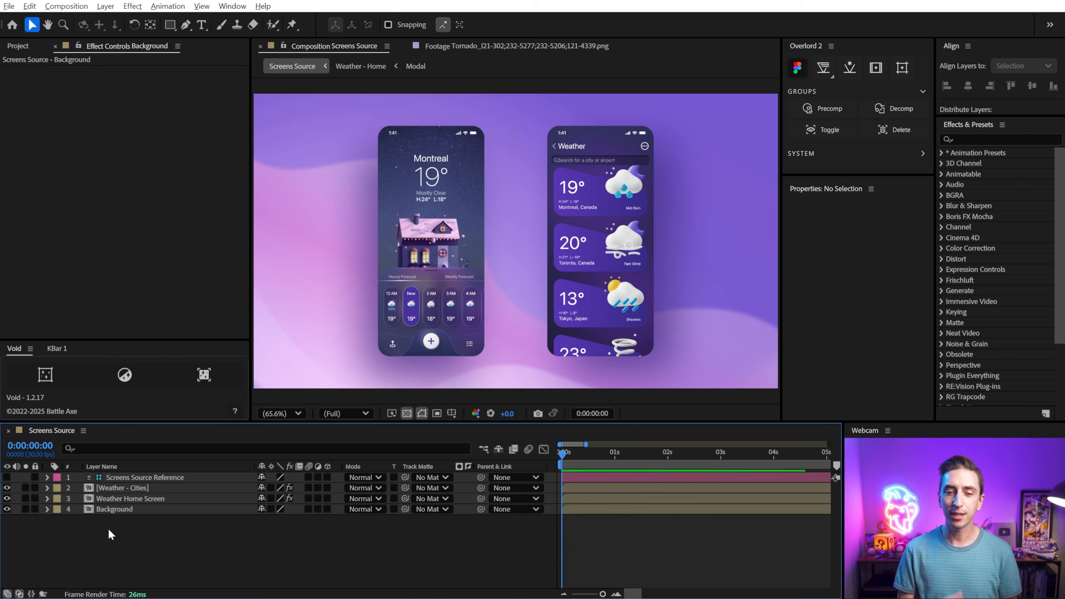
{"action": "left_click", "coordinate": [7, 479]}
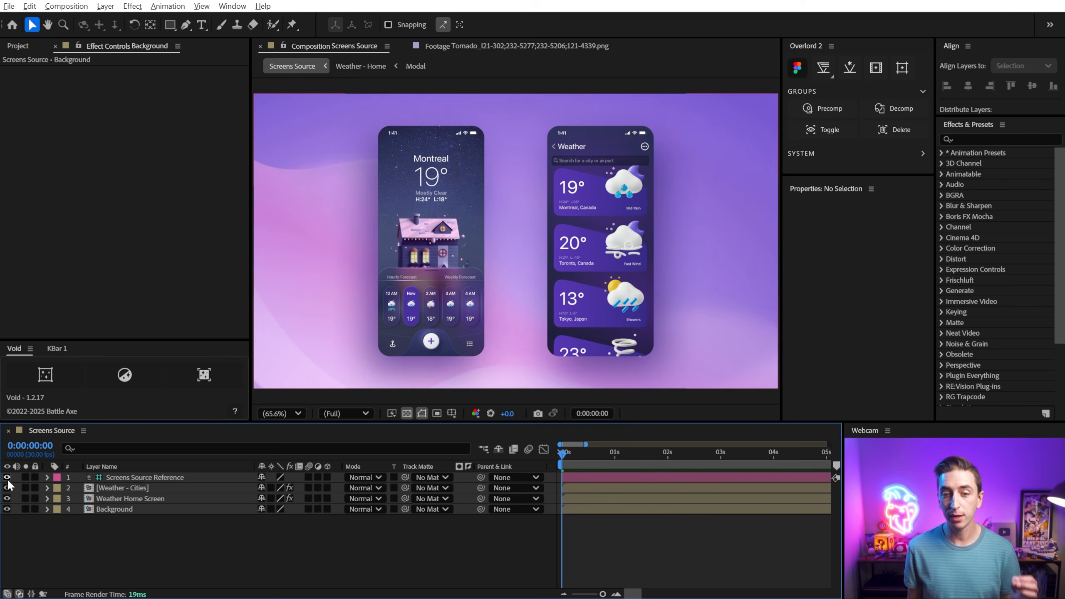
{"action": "left_click", "coordinate": [7, 479]}
{"action": "left_click", "coordinate": [7, 479]}
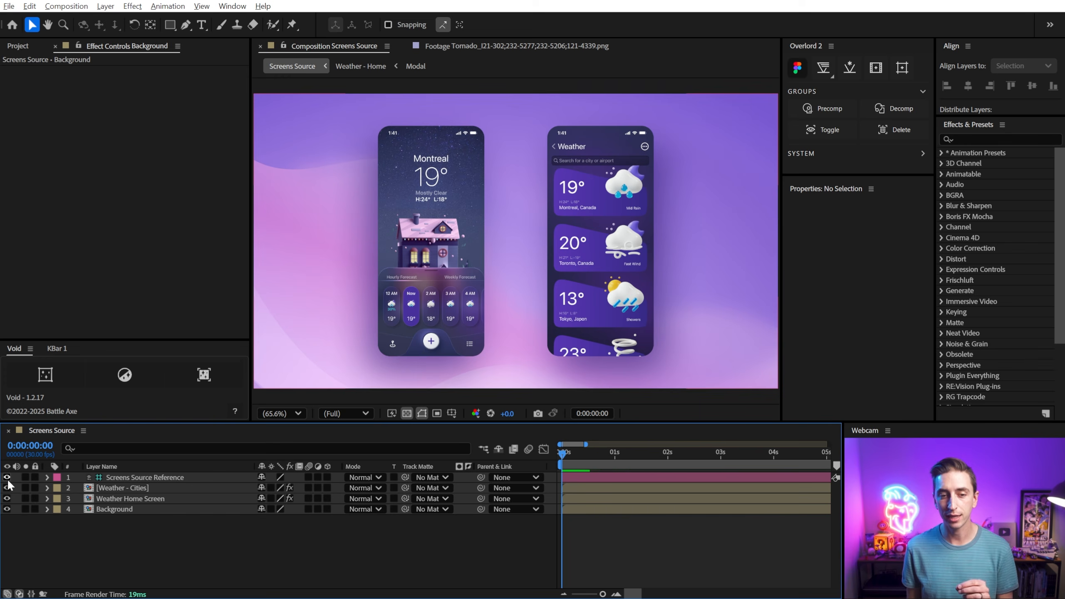
{"action": "left_click", "coordinate": [7, 479]}
{"action": "left_click", "coordinate": [7, 478]}
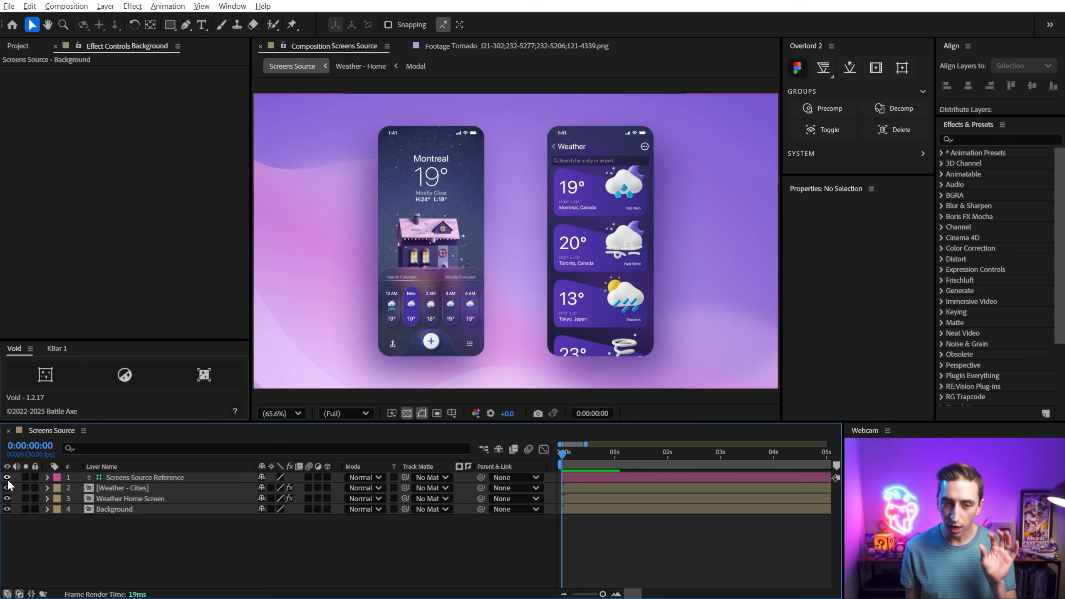
{"action": "left_click", "coordinate": [7, 479]}
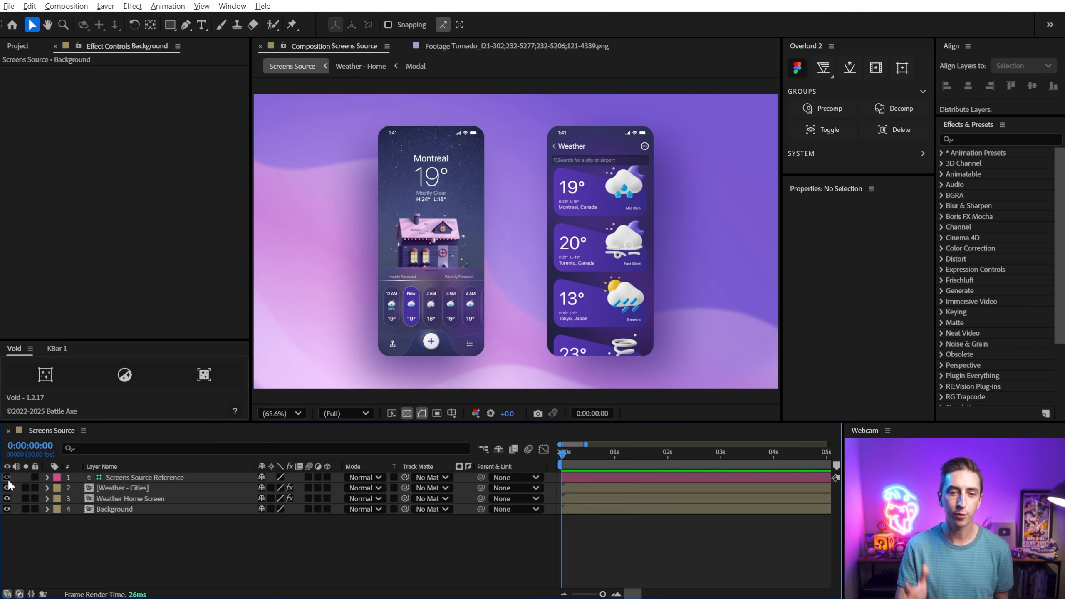
{"action": "left_click", "coordinate": [7, 480]}
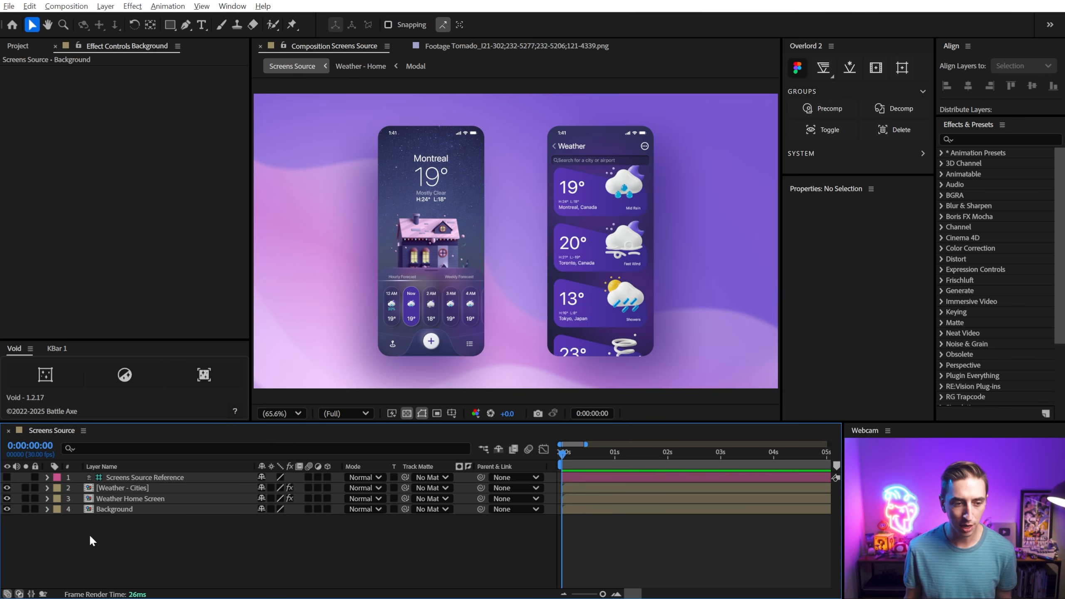
Open the Weather - Cities precomp from the Screens Source composition and view the whole phone screen.
{"action": "left_click", "coordinate": [126, 488]}
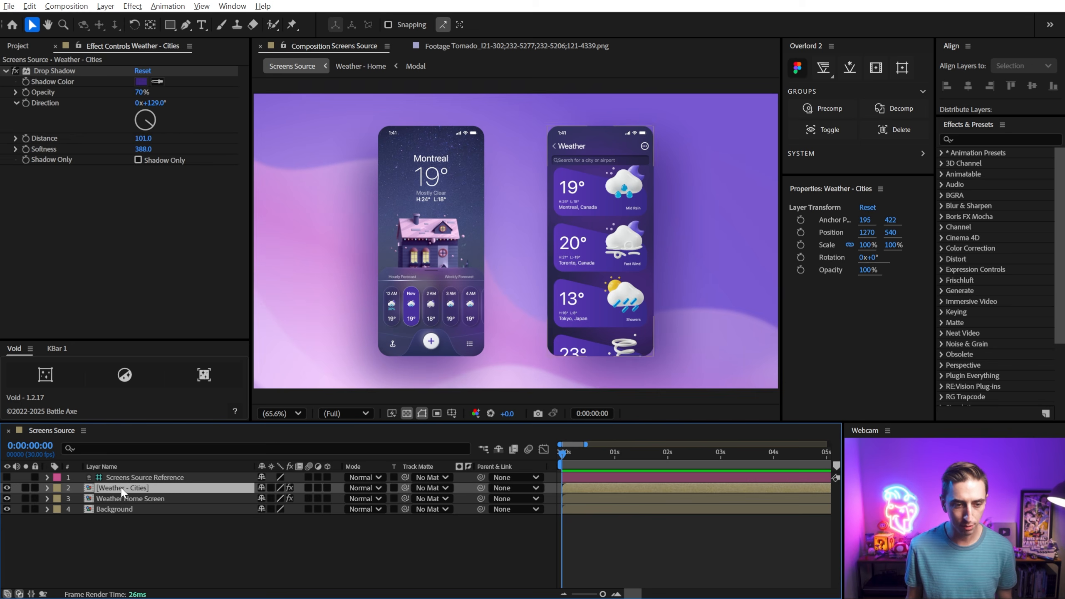
{"action": "mouse_move", "coordinate": [612, 185]}
{"action": "left_mouse_down"}
{"action": "mouse_move", "coordinate": [629, 152]}
{"action": "mouse_move", "coordinate": [612, 185]}
{"action": "left_mouse_up"}
{"action": "double_click", "coordinate": [611, 185]}
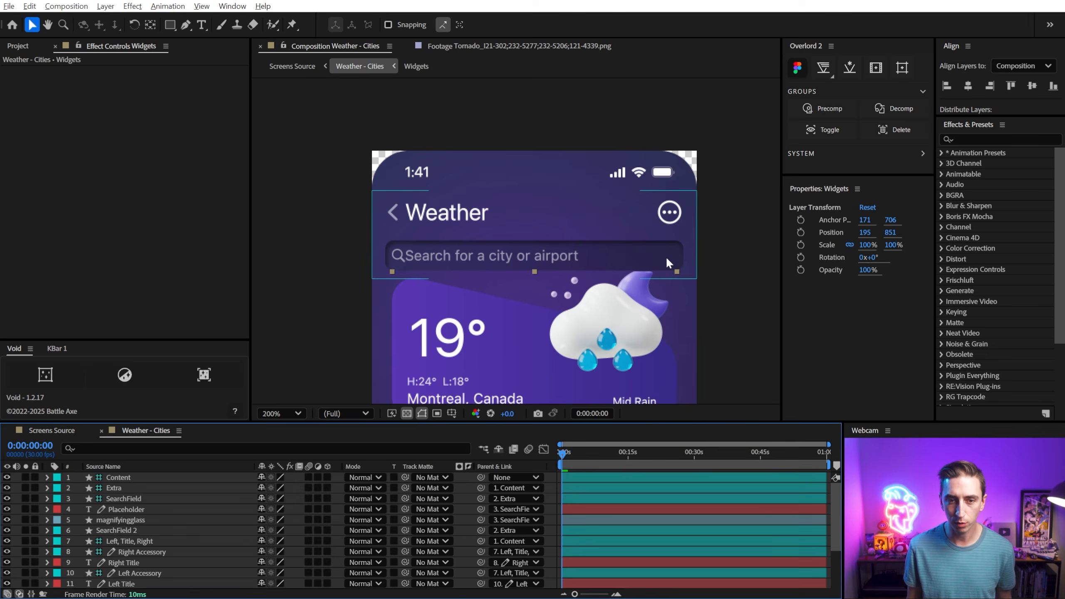
{"action": "key", "text": "shift+/"}
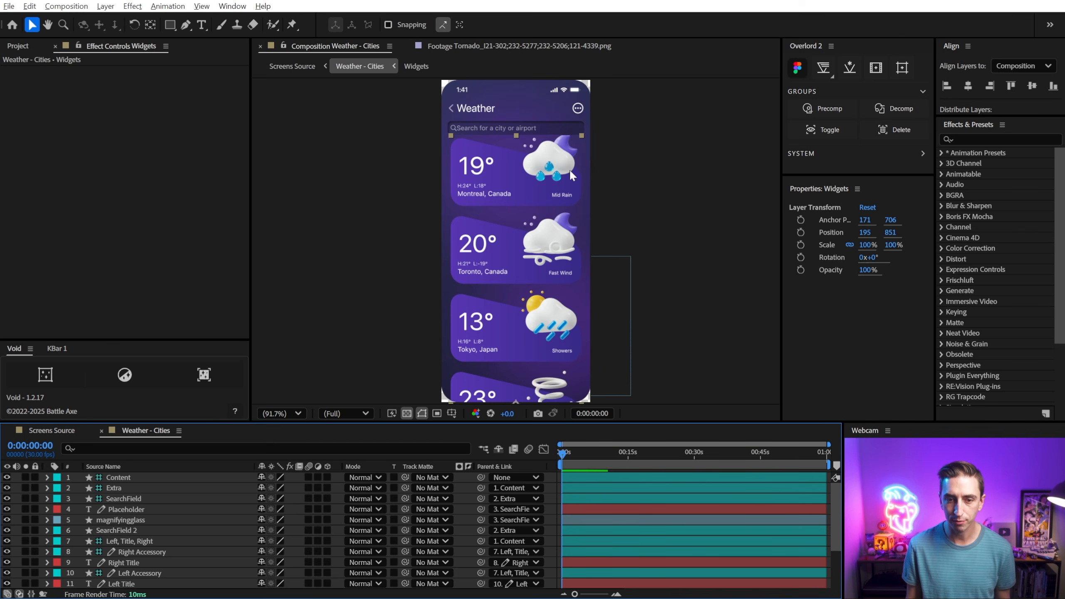
{"action": "left_click", "coordinate": [608, 312]}
{"action": "left_click", "coordinate": [681, 303]}
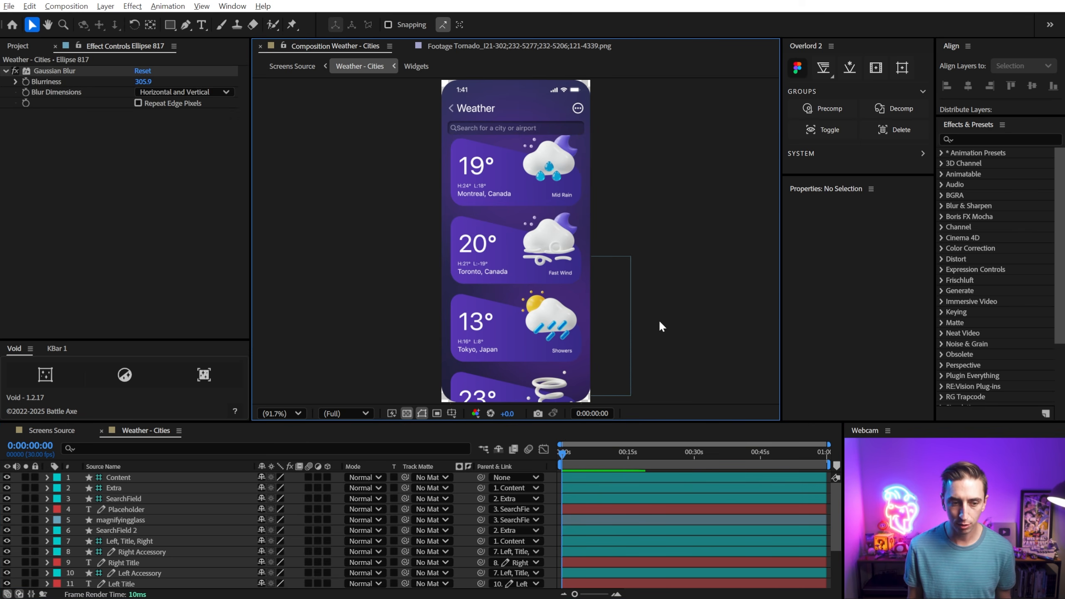
Test moving the Widgets layer upward to reveal the remaining city cards inside the phone frame, and undo the move.
{"action": "key", "text": "h"}
{"action": "left_click_drag", "start_coordinate": [659, 320], "coordinate": [630, 227]}
{"action": "key", "text": "v"}
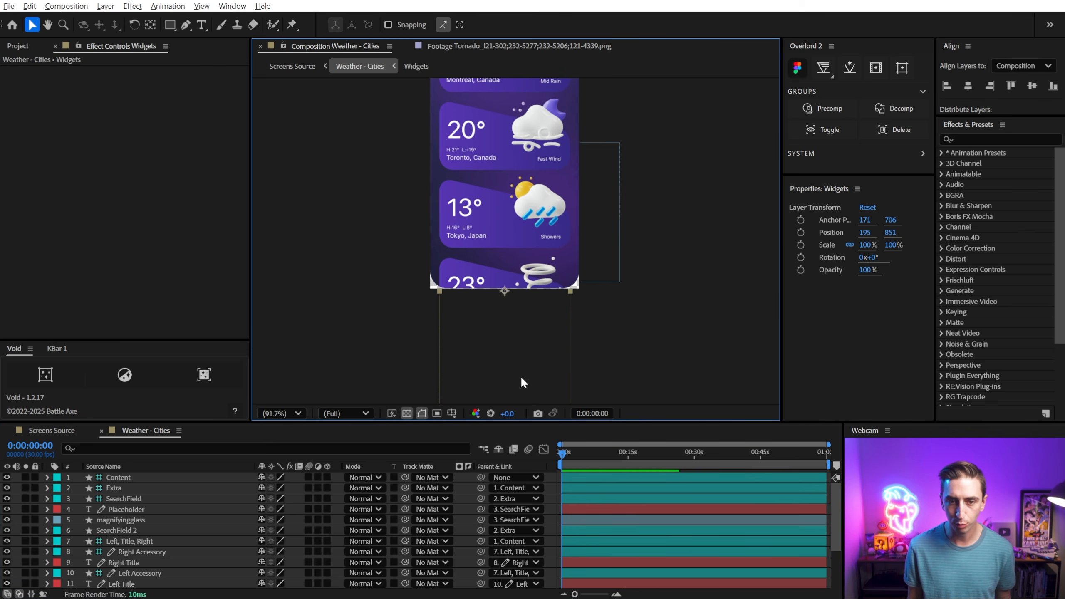
{"action": "left_click_drag", "start_coordinate": [521, 377], "coordinate": [512, 172]}
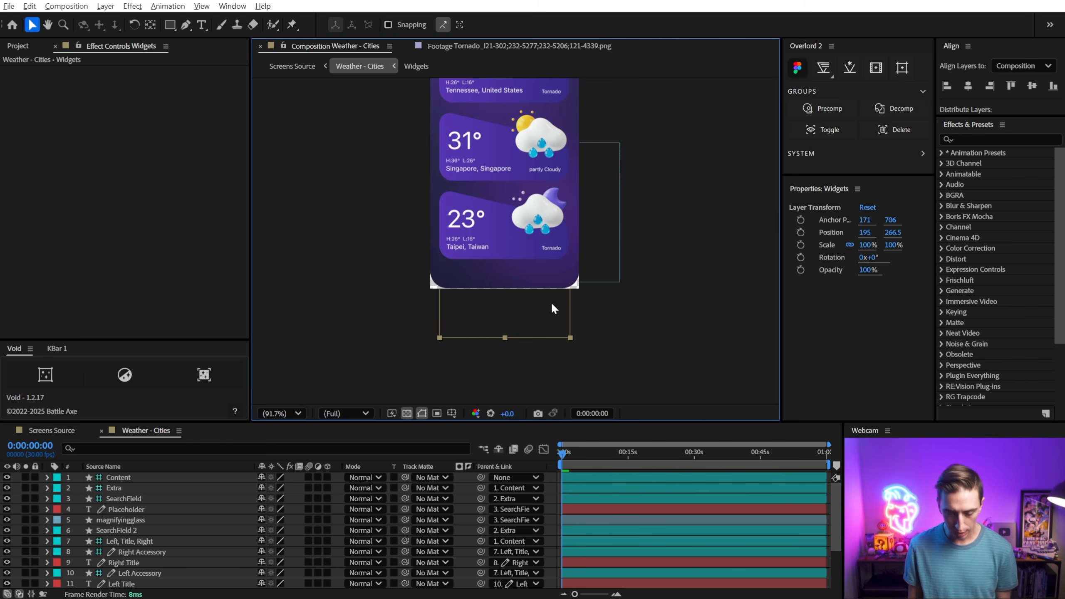
{"action": "key", "text": "h"}
{"action": "left_click_drag", "start_coordinate": [630, 195], "coordinate": [622, 311]}
{"action": "key", "text": "v"}
{"action": "key", "text": "comma"}
{"action": "key", "text": "comma"}
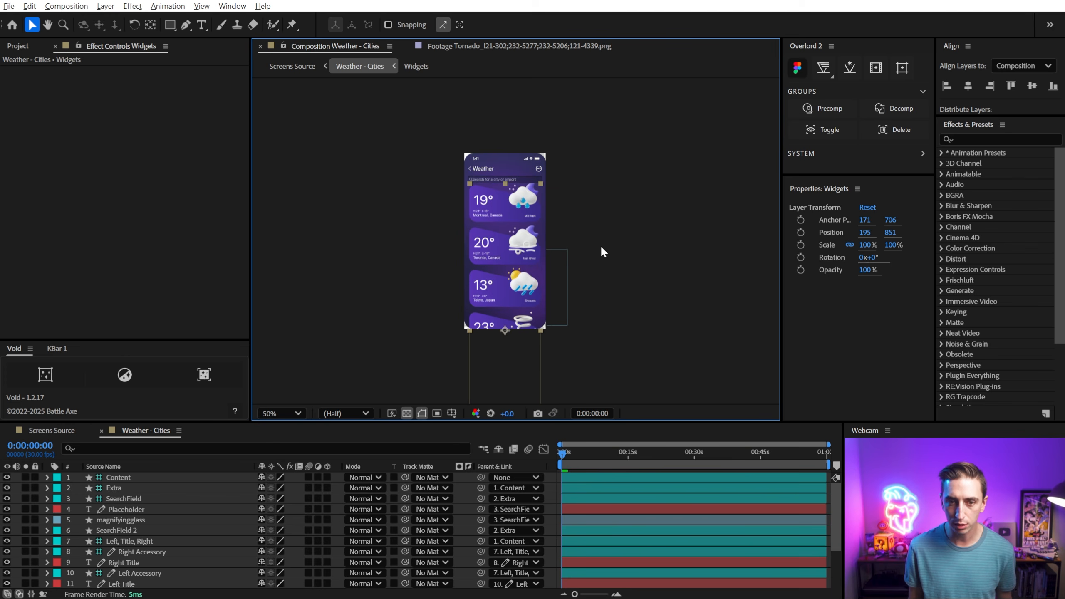
Return to Screens Source, open the Weather - Home precomp, and test sliding the Hourly 1 layer sideways, undoing the move.
{"action": "left_click", "coordinate": [41, 435]}
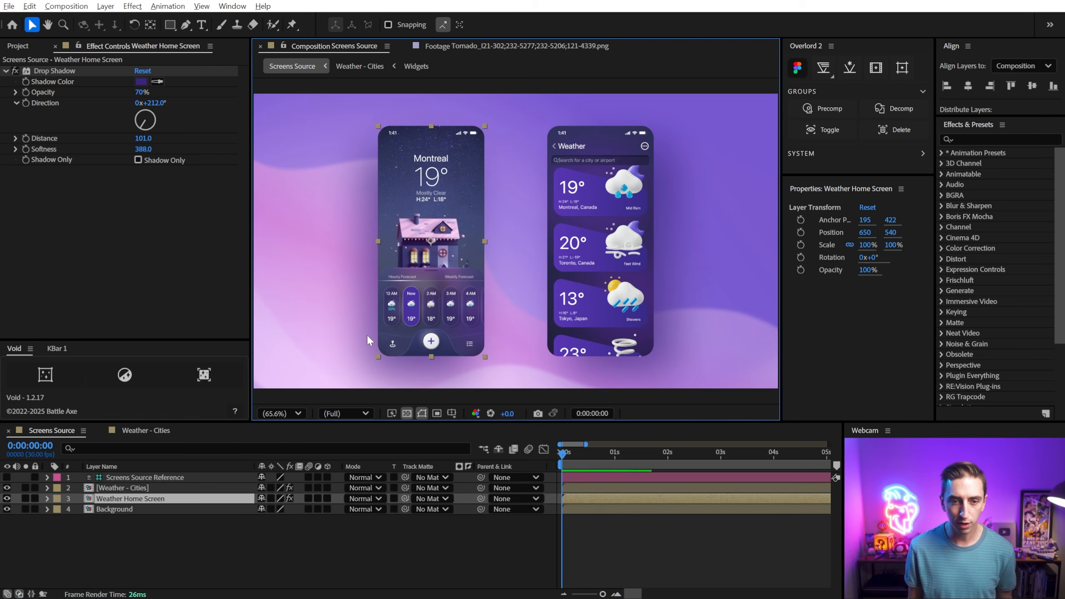
{"action": "double_click", "coordinate": [448, 256]}
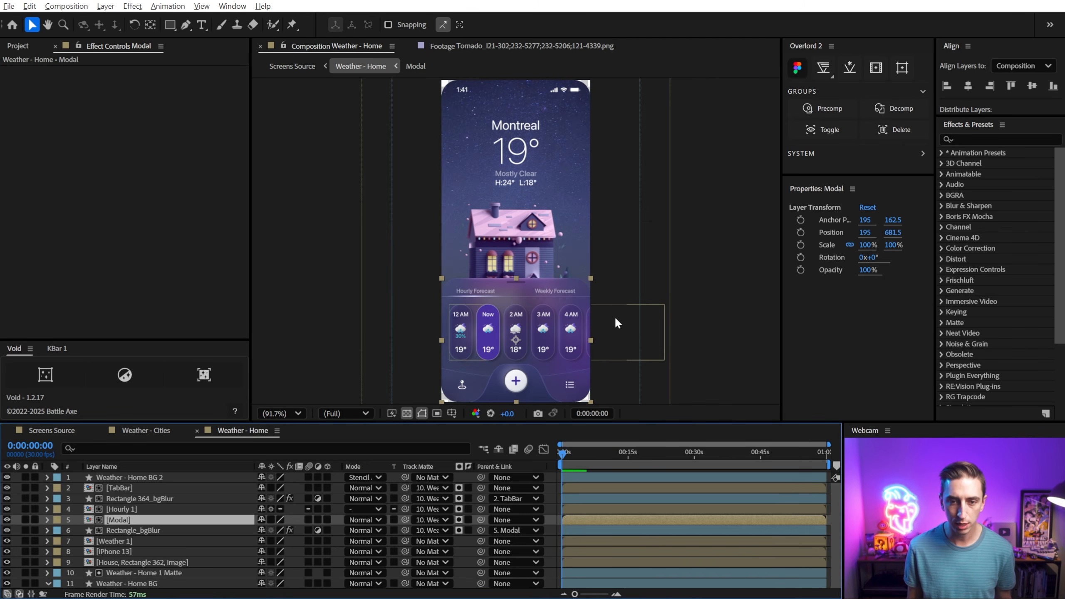
{"action": "left_click_drag", "start_coordinate": [615, 322], "coordinate": [525, 334]}
{"action": "key", "text": "ctrl+z"}
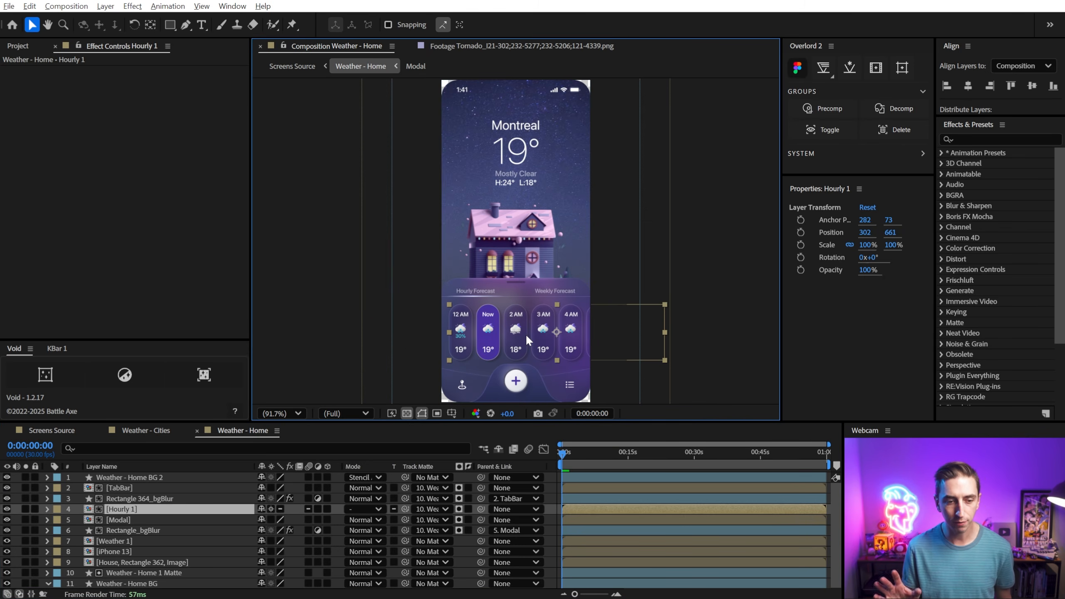
Close the Weather - Home and Weather - Cities timelines and deselect all layers in Screens Source.
{"action": "left_click", "coordinate": [248, 433]}
{"action": "key", "text": "ctrl+w"}
{"action": "key", "text": "ctrl+w"}
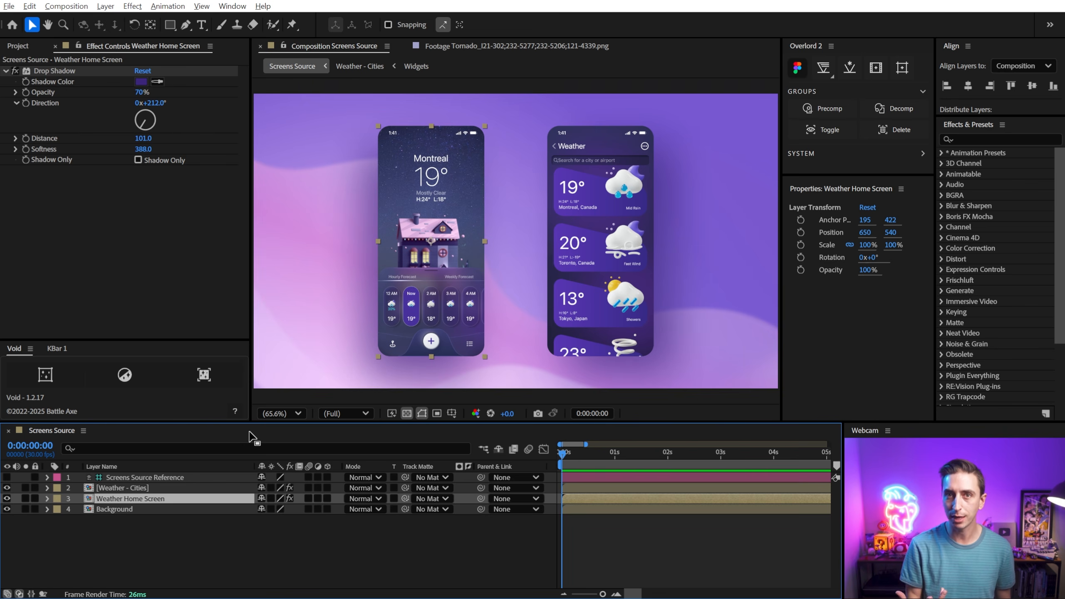
{"action": "left_click", "coordinate": [256, 539]}
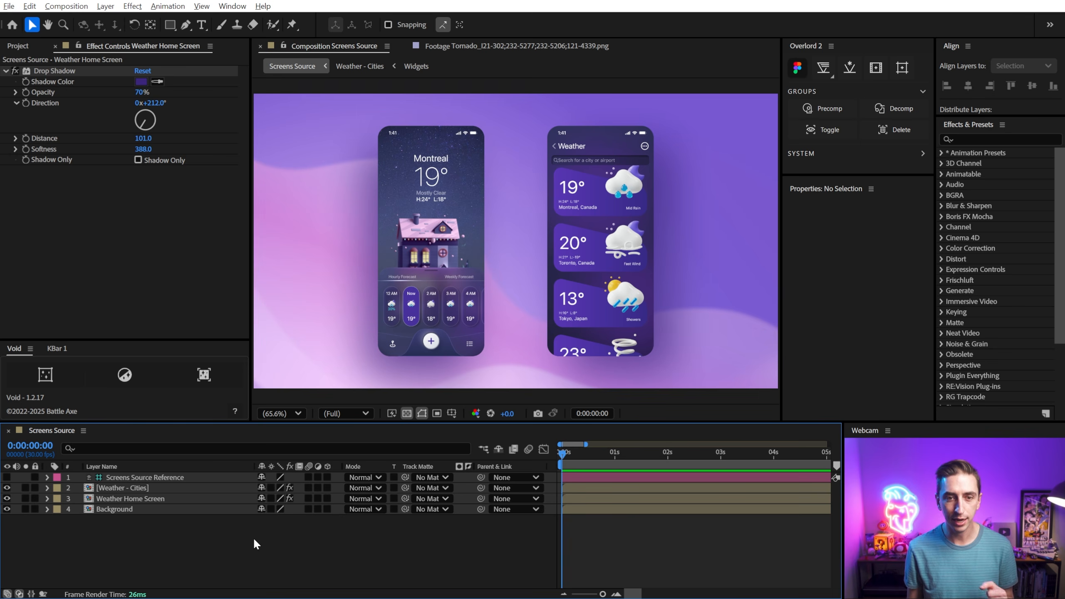
Copy the Add 1 background shape layer from the Weather - Cities precomp into Screens Source and place it midway between the two phones.
{"action": "left_click", "coordinate": [587, 189]}
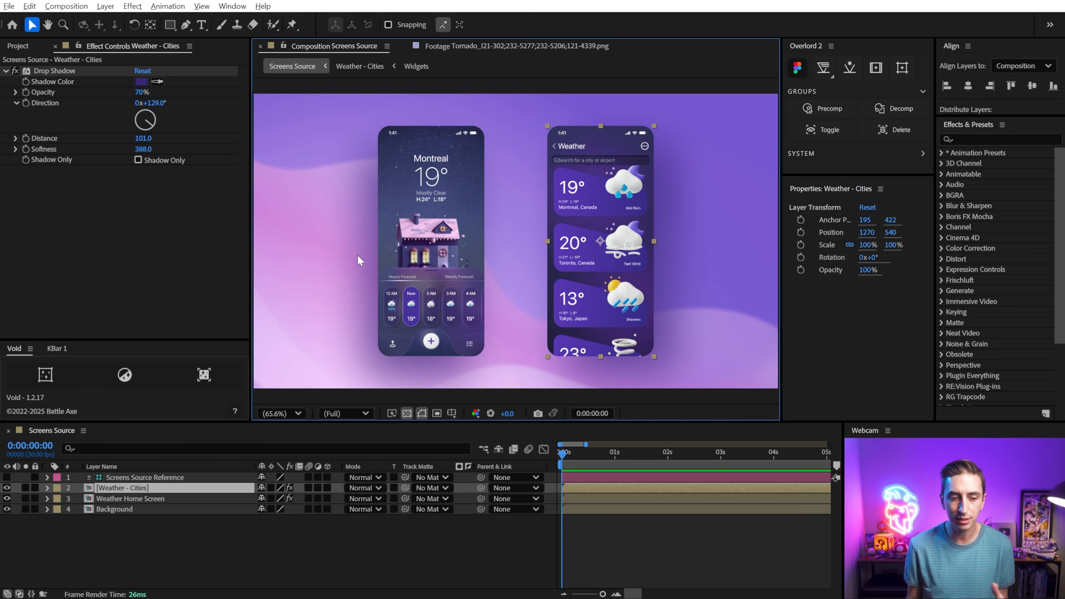
{"action": "double_click", "coordinate": [591, 220]}
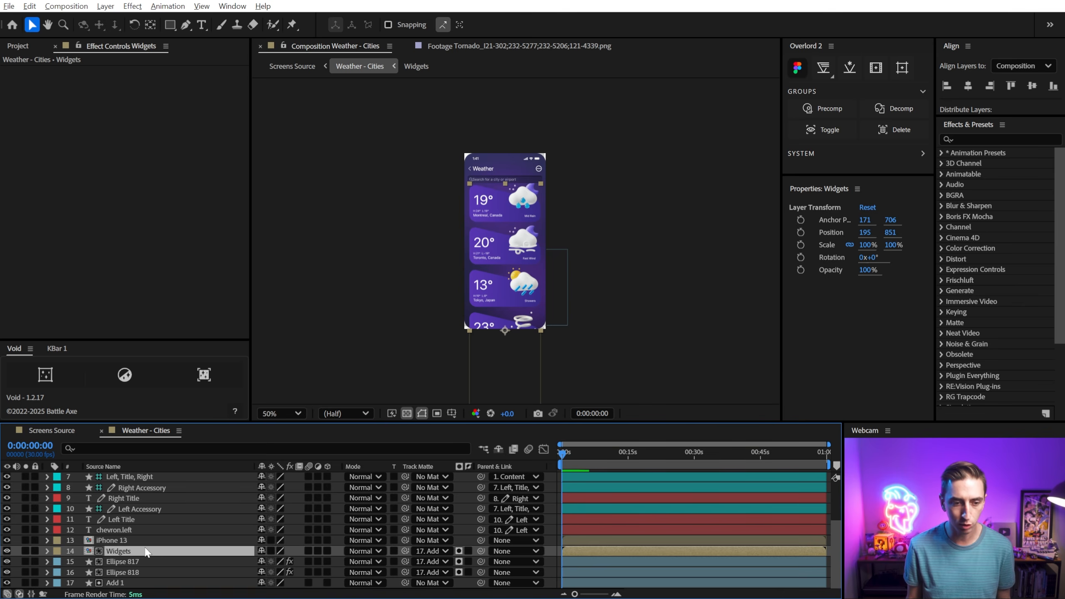
{"action": "left_click", "coordinate": [122, 583]}
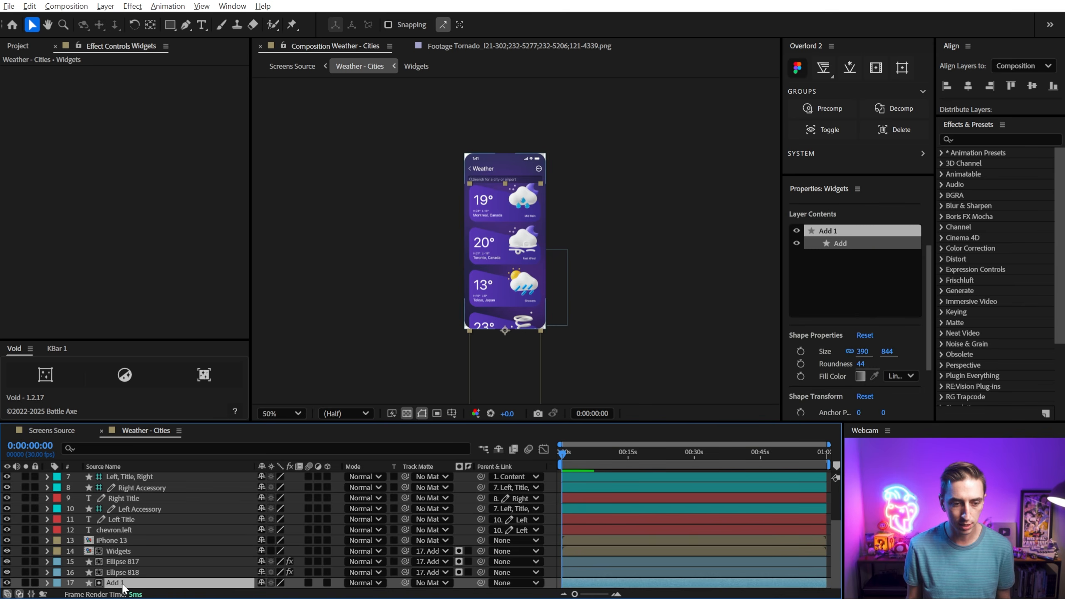
{"action": "left_click", "coordinate": [102, 431]}
{"action": "key", "text": "ctrl+v"}
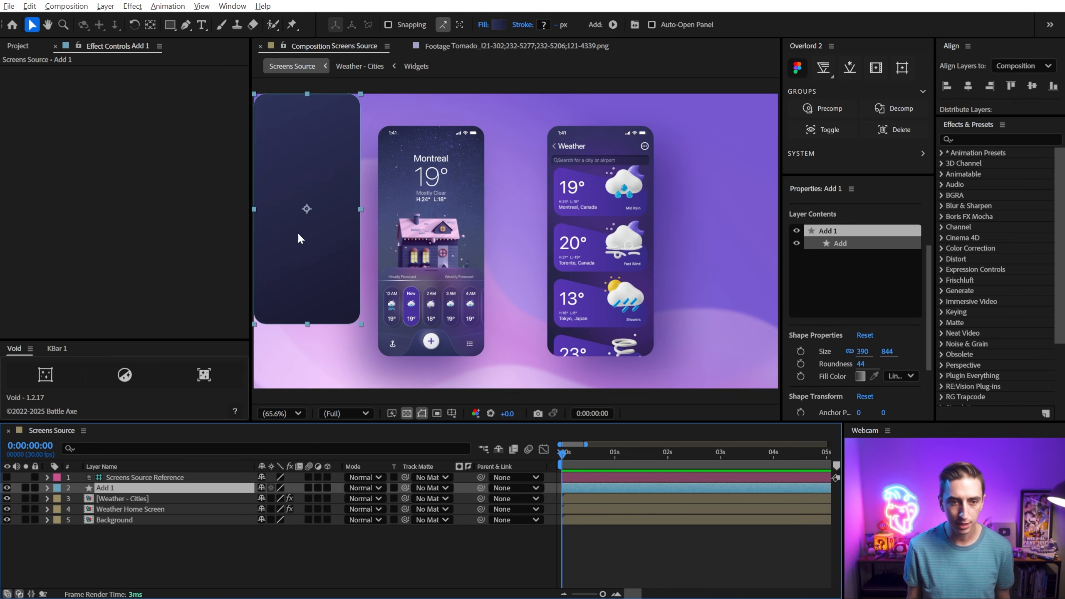
{"action": "left_click_drag", "start_coordinate": [299, 238], "coordinate": [516, 241]}
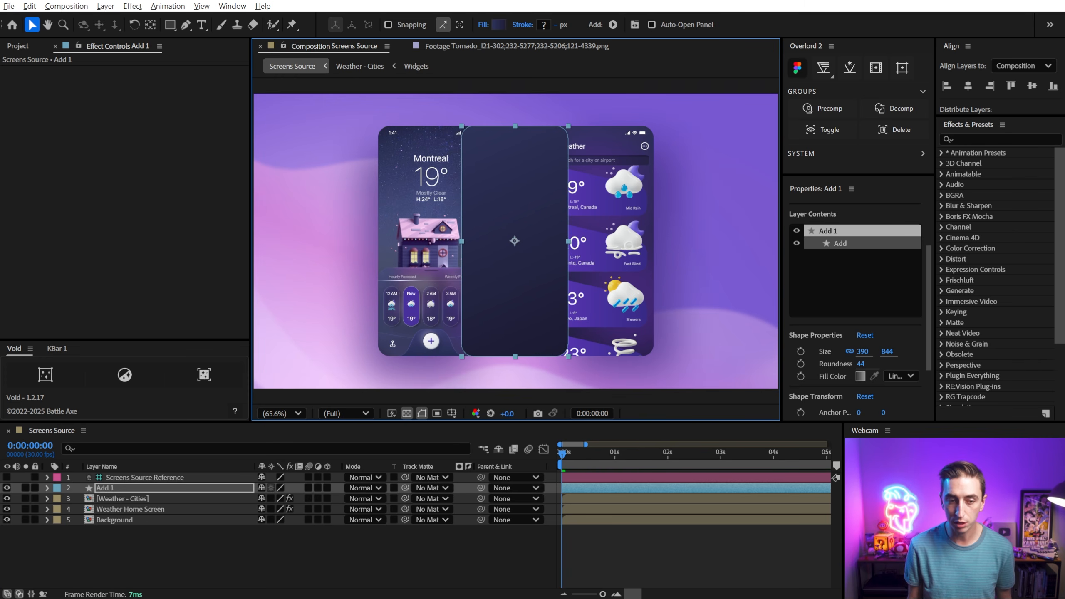
Rename the pasted Add 1 shape layer to Phone and make it a 3D layer.
{"action": "key", "text": "Return"}
{"action": "type", "text": "P"}
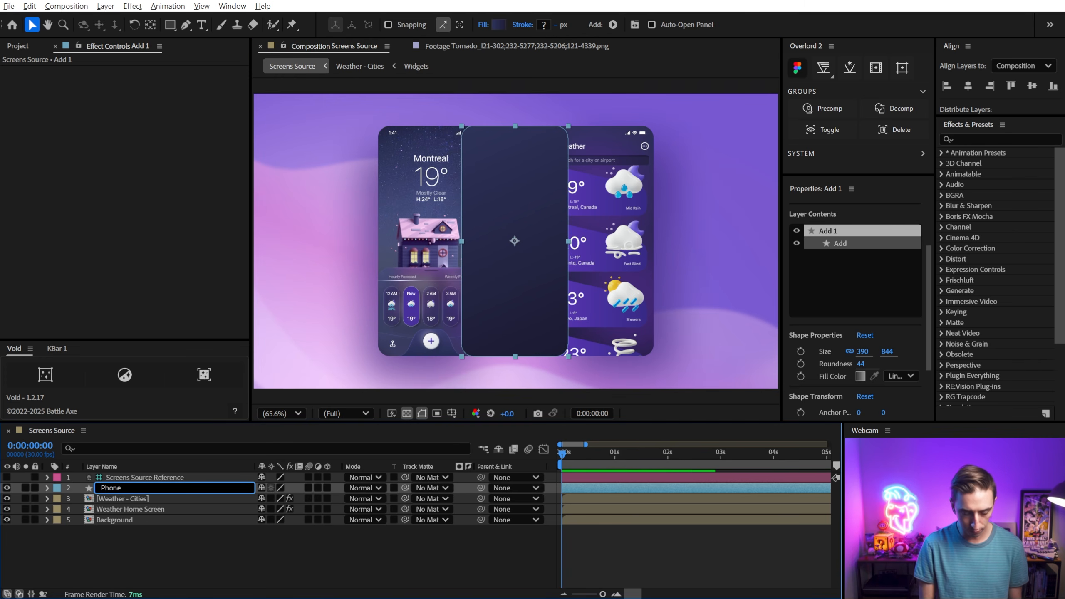
{"action": "type", "text": "hone"}
{"action": "key", "text": "Return"}
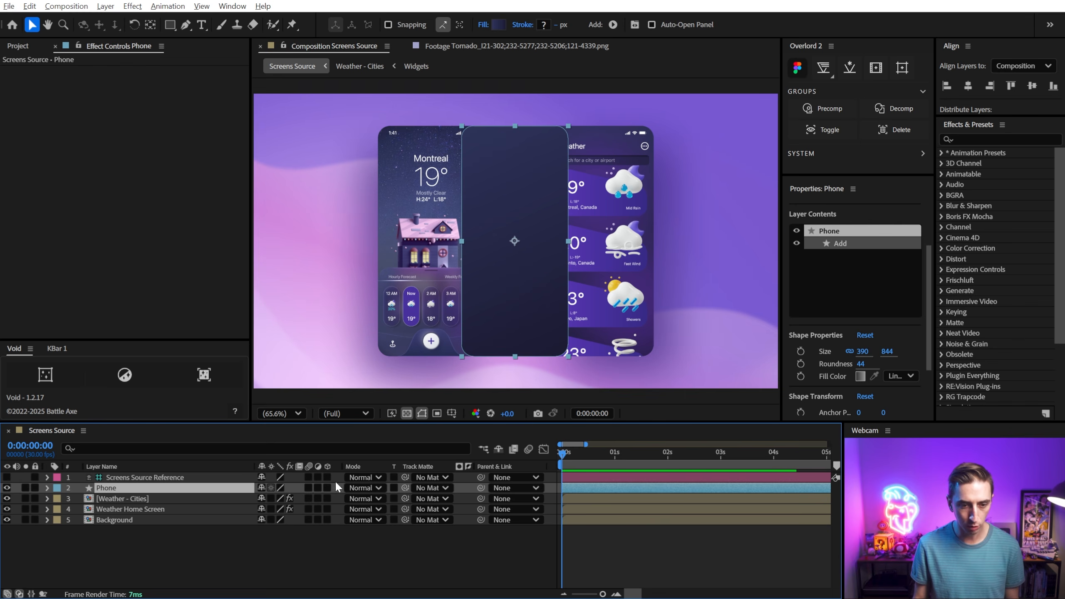
{"action": "left_click", "coordinate": [327, 487]}
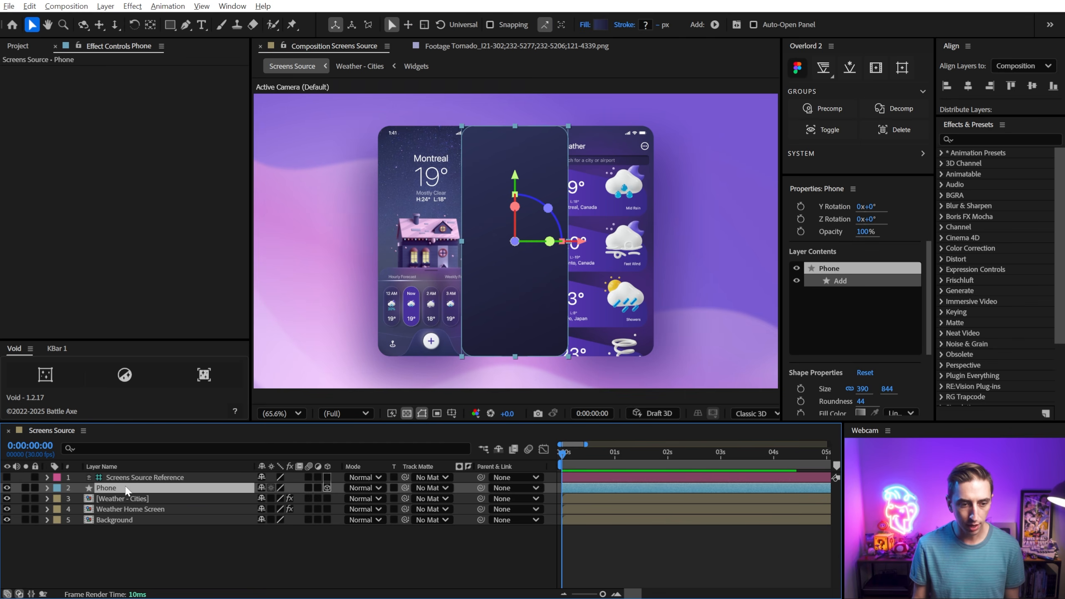
Move the Phone layer directly above Background in the layer stack and switch the composition to the Advanced 3D renderer.
{"action": "mouse_move", "coordinate": [126, 489]}
{"action": "left_mouse_down"}
{"action": "mouse_move", "coordinate": [129, 533]}
{"action": "mouse_move", "coordinate": [121, 507]}
{"action": "left_mouse_up"}
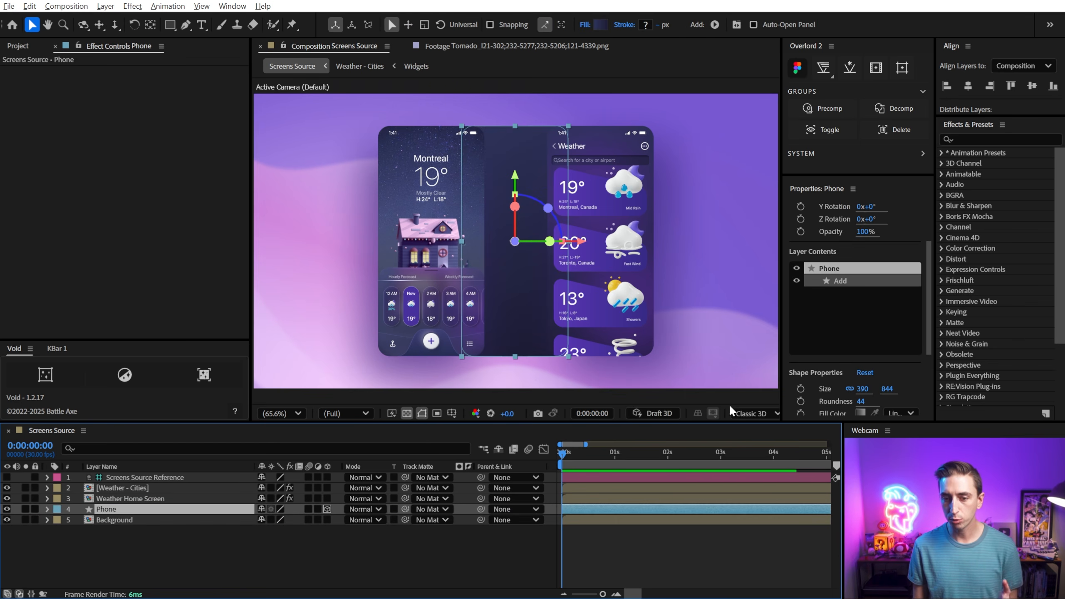
{"action": "left_click", "coordinate": [748, 413]}
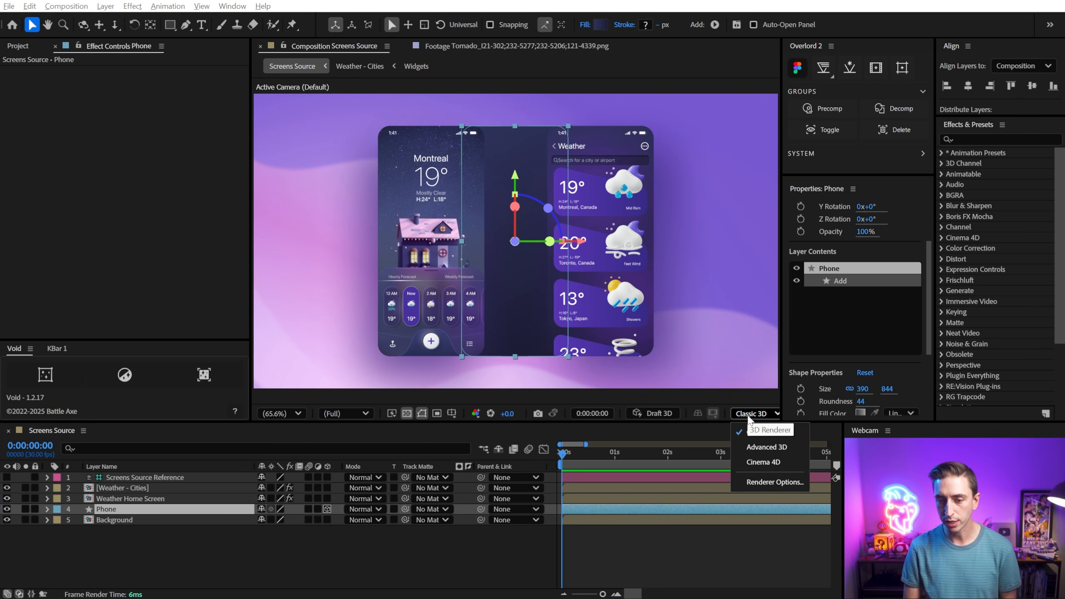
{"action": "left_click", "coordinate": [767, 447]}
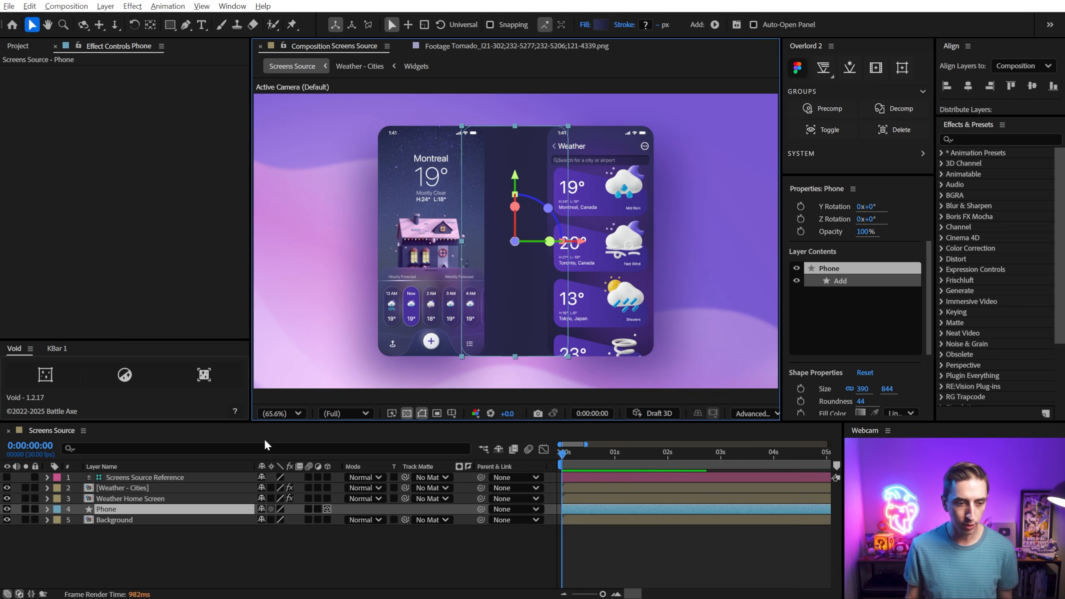
Delete Gradient Fill 1 from the Add group in the Phone layer's contents.
{"action": "left_click", "coordinate": [46, 508]}
{"action": "left_click", "coordinate": [59, 520]}
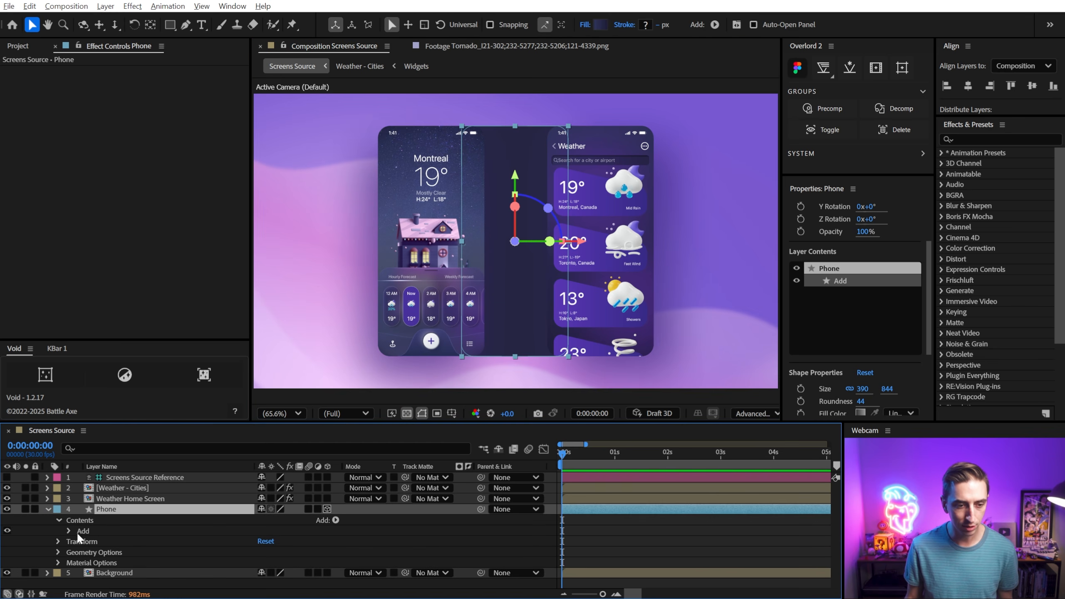
{"action": "left_click", "coordinate": [69, 531]}
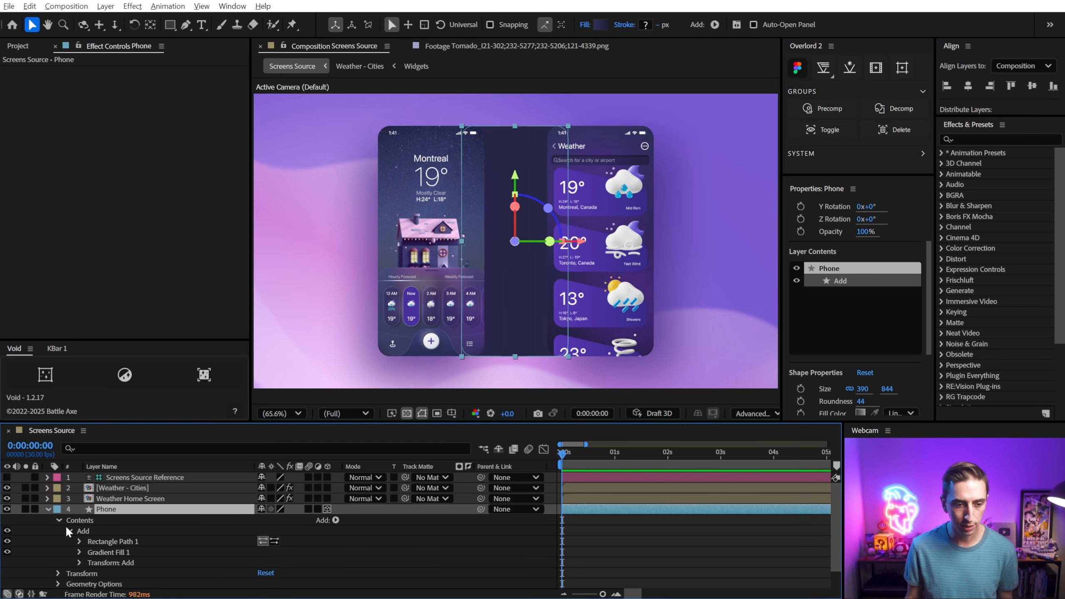
{"action": "left_click", "coordinate": [106, 554]}
{"action": "left_click", "coordinate": [79, 552]}
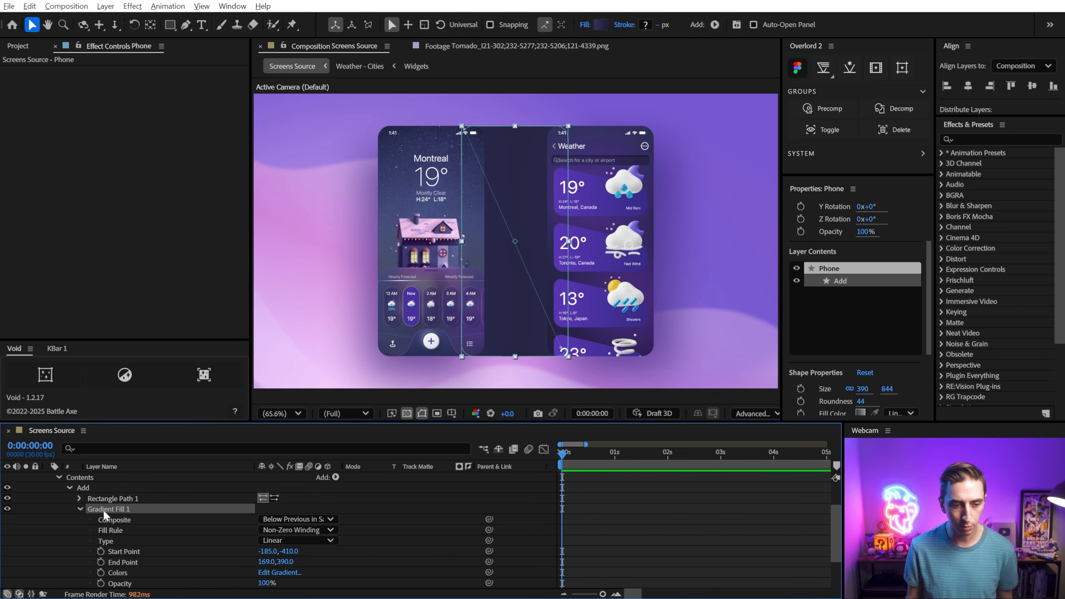
{"action": "scroll", "coordinate": [104, 510], "scroll_direction": "up", "scroll_amount": 1}
{"action": "key", "text": "Delete"}
Add a solid Fill to the Phone shape and place it inside the Add group beneath Rectangle Path 1.
{"action": "left_click", "coordinate": [336, 509]}
{"action": "left_click", "coordinate": [334, 511]}
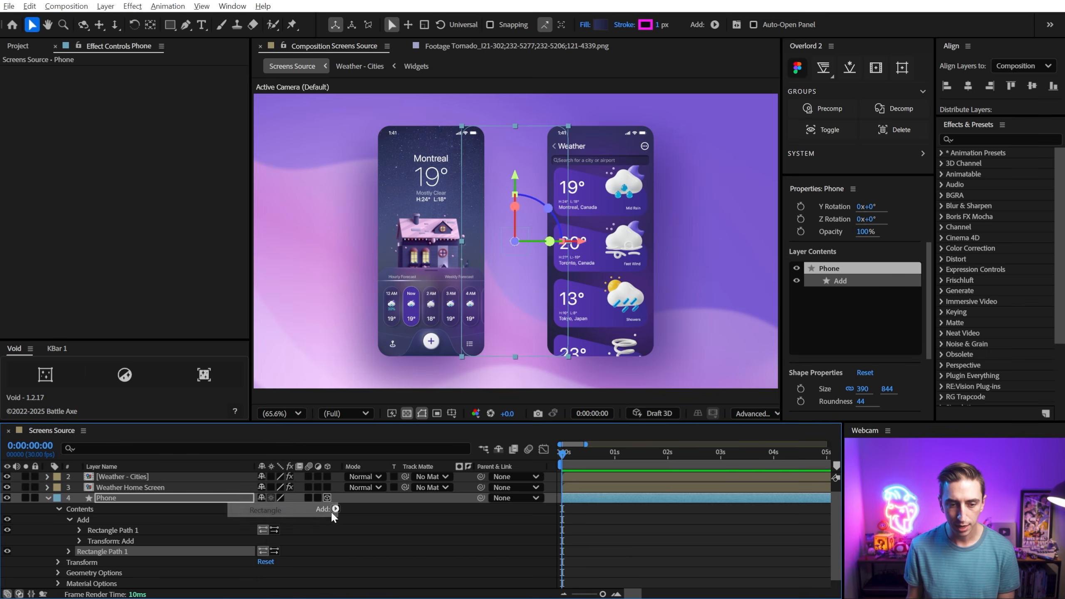
{"action": "left_click", "coordinate": [333, 509]}
{"action": "left_click", "coordinate": [293, 573]}
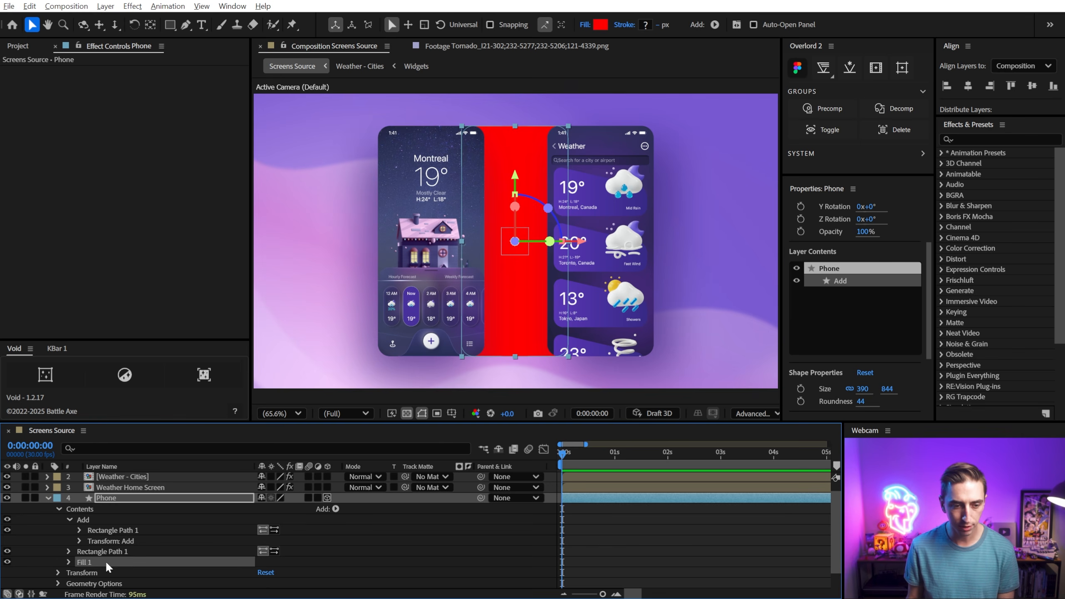
{"action": "left_click_drag", "start_coordinate": [82, 549], "coordinate": [102, 526]}
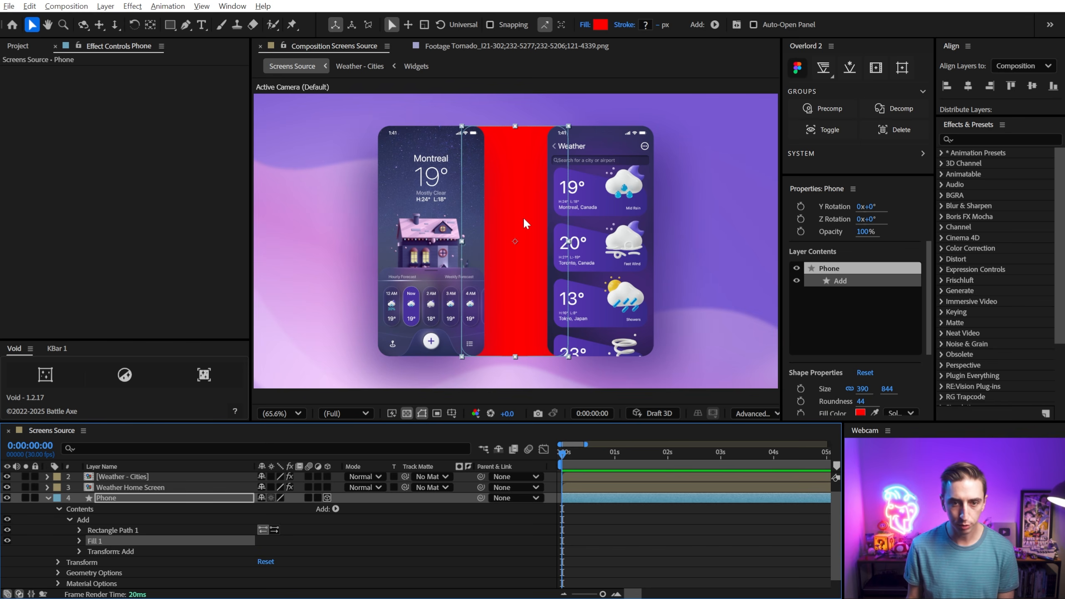
Copy the dark end colour 1C1B33 from the Weather - Home BG gradient in the Weather - Home precomp and close that composition.
{"action": "double_click", "coordinate": [117, 484]}
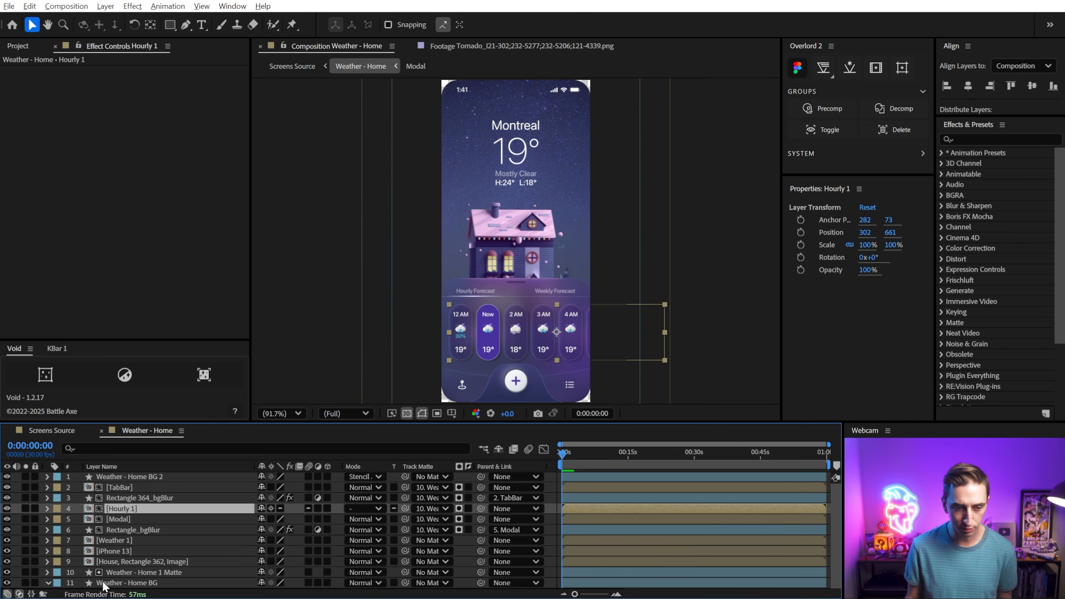
{"action": "left_click", "coordinate": [102, 581]}
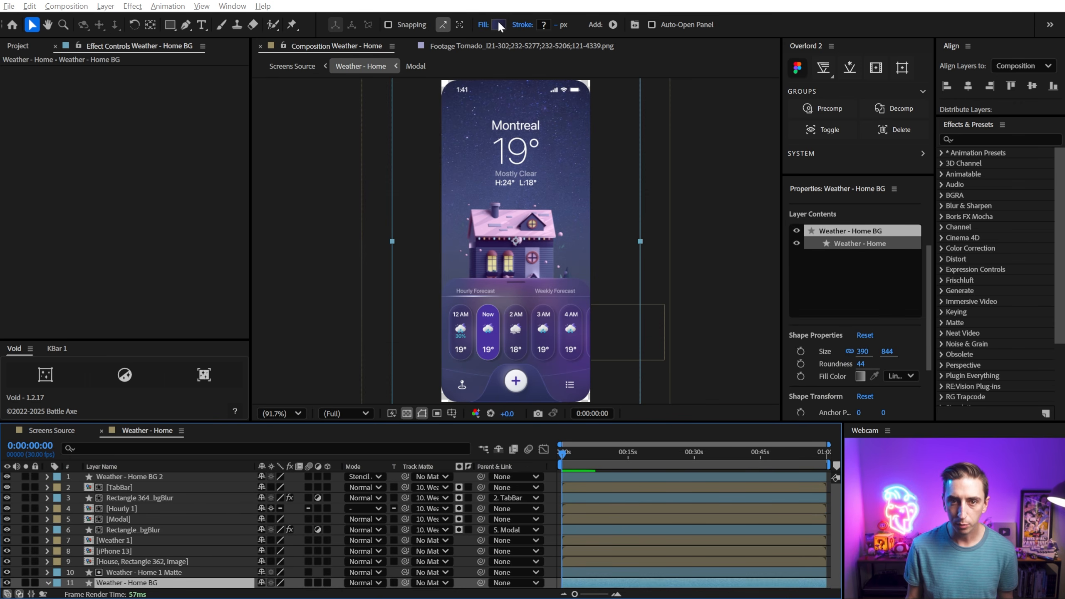
{"action": "left_click", "coordinate": [499, 25]}
{"action": "left_click", "coordinate": [633, 219]}
{"action": "double_click", "coordinate": [594, 417]}
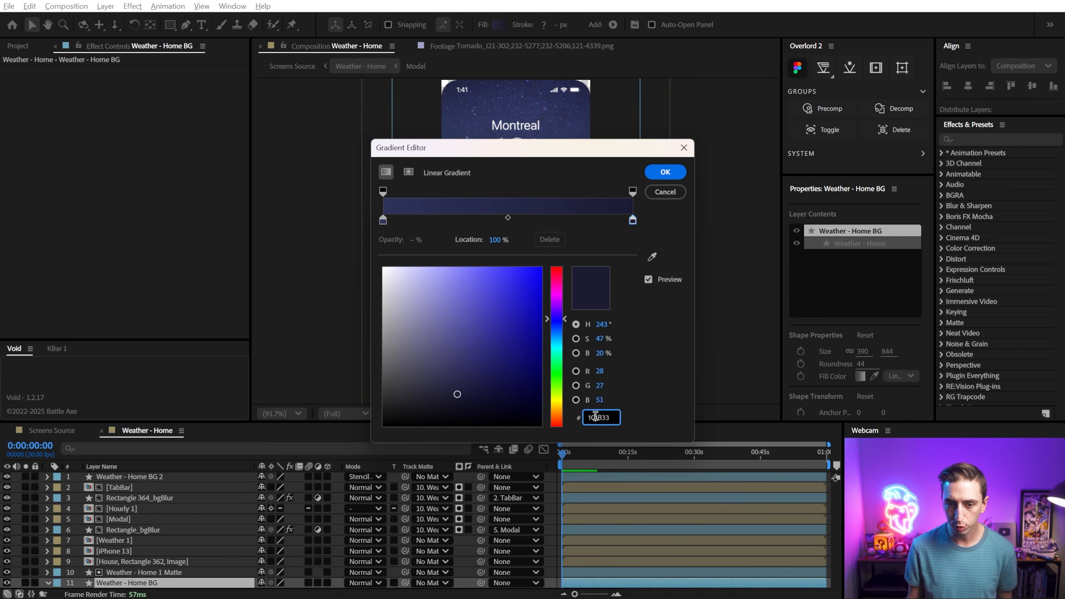
{"action": "left_click", "coordinate": [665, 191]}
{"action": "left_click", "coordinate": [102, 431]}
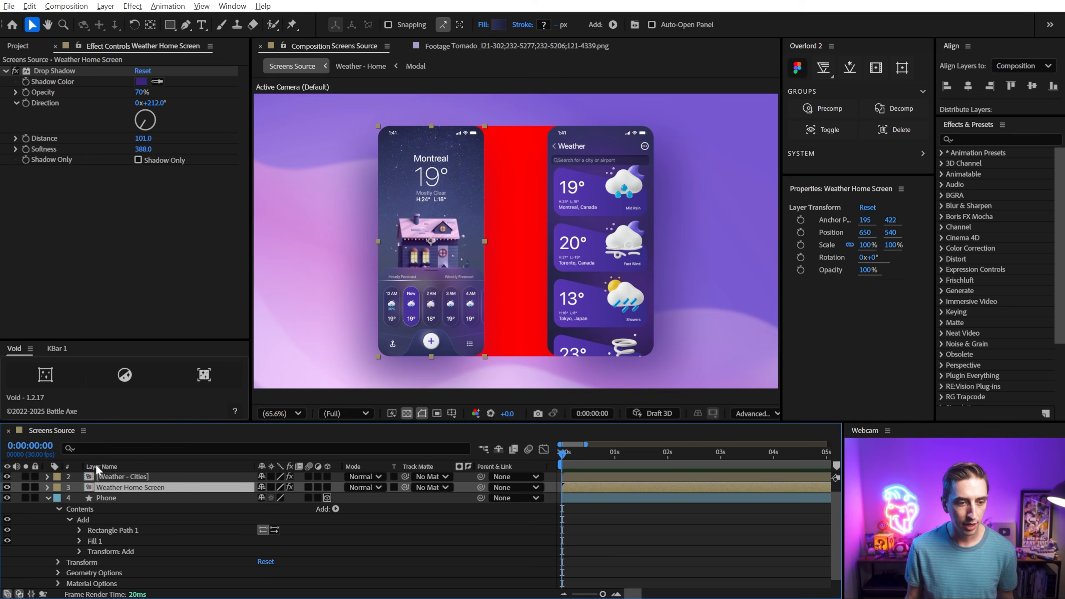
Set the Phone layer's Fill 1 colour to the copied hex value 1C1B33.
{"action": "left_click", "coordinate": [95, 540]}
{"action": "left_click", "coordinate": [601, 25]}
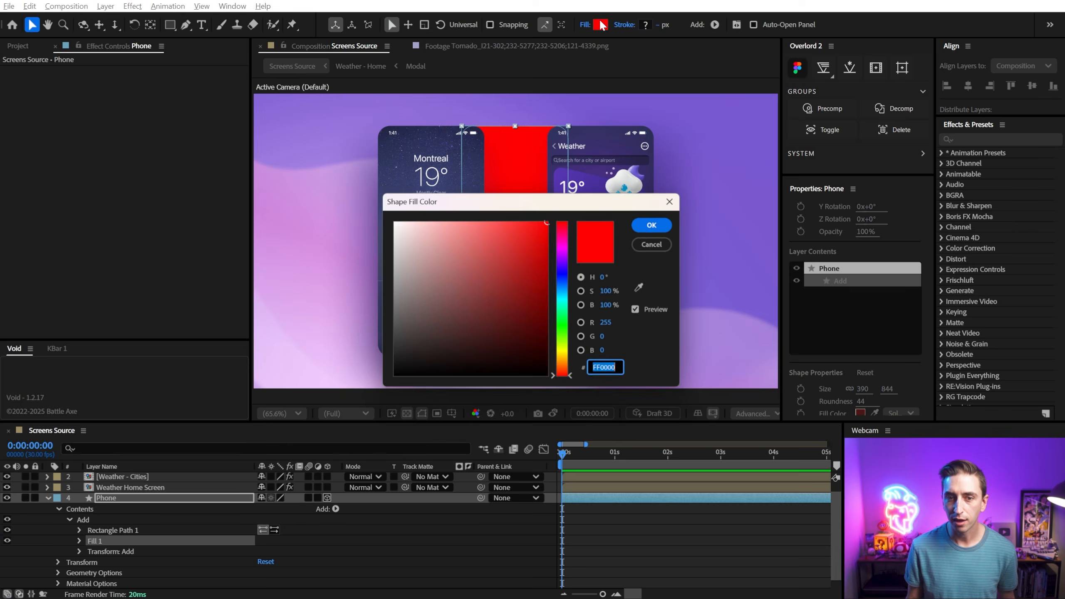
{"action": "key", "text": "ctrl+v"}
{"action": "key", "text": "Return"}
Tilt the Phone layer in 3D to expose its side and set its Extrusion Depth to 50.
{"action": "left_click", "coordinate": [122, 498]}
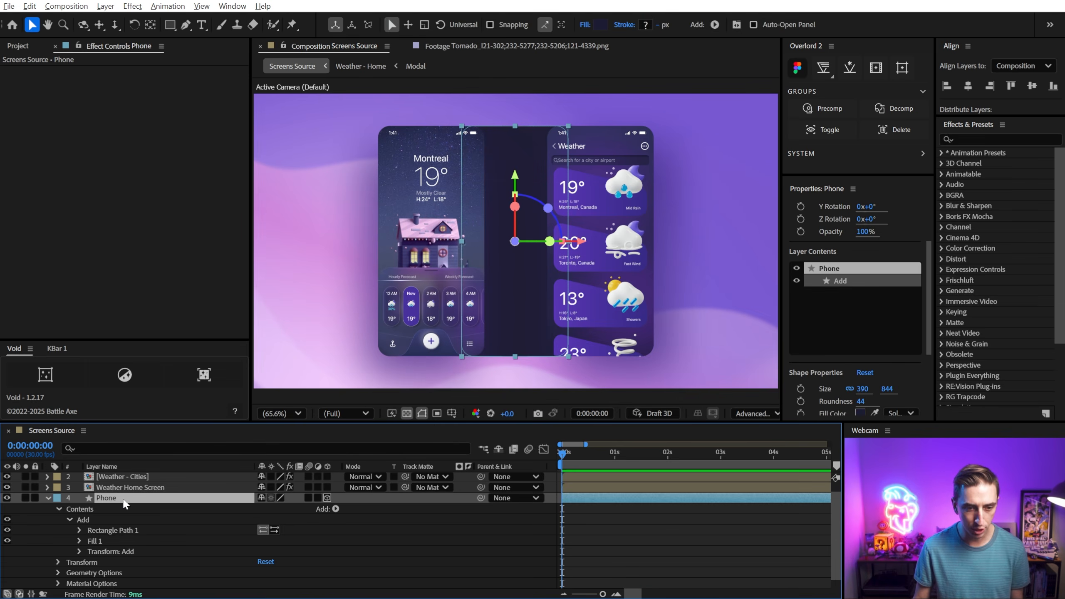
{"action": "key", "text": "u"}
{"action": "left_click", "coordinate": [47, 509]}
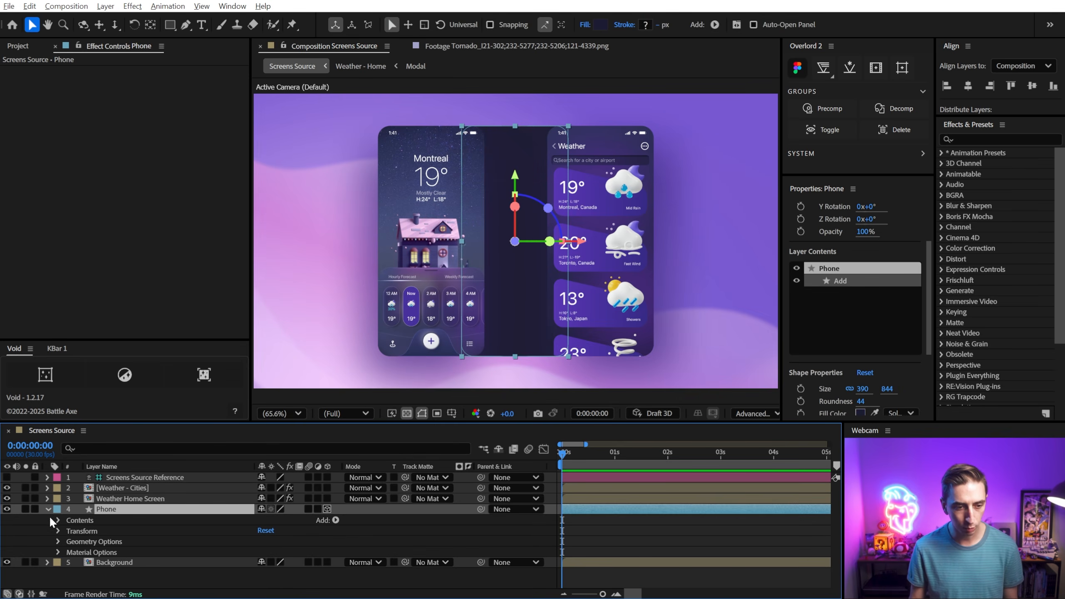
{"action": "left_click", "coordinate": [58, 541]}
{"action": "scroll", "coordinate": [184, 542], "scroll_direction": "down", "scroll_amount": 2}
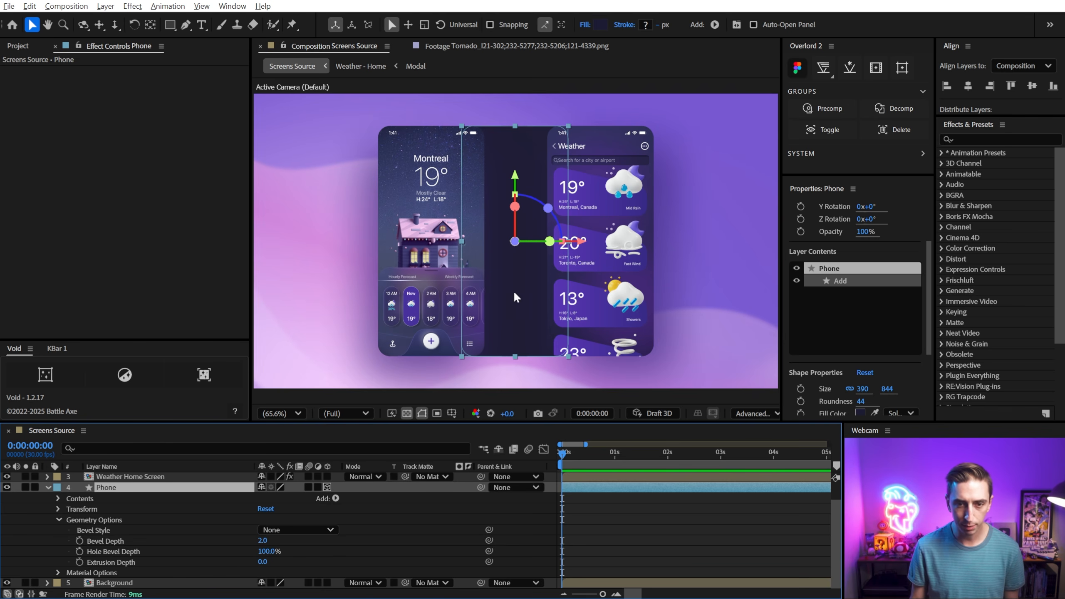
{"action": "key", "text": "w"}
{"action": "mouse_move", "coordinate": [516, 292]}
{"action": "left_mouse_down"}
{"action": "mouse_move", "coordinate": [532, 287]}
{"action": "mouse_move", "coordinate": [527, 299]}
{"action": "left_mouse_up"}
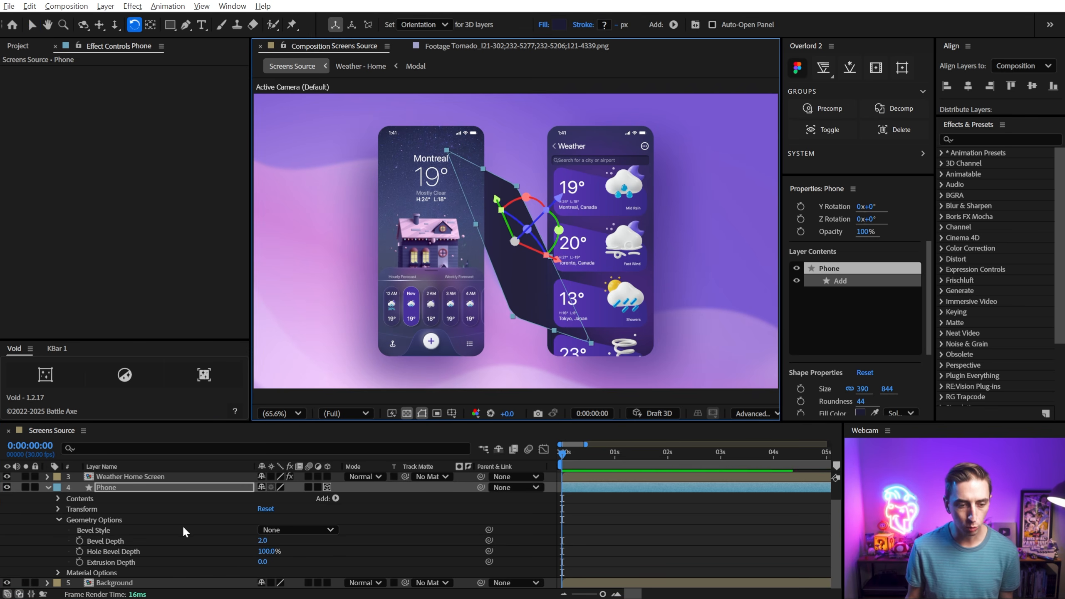
{"action": "left_click_drag", "start_coordinate": [261, 564], "coordinate": [284, 552]}
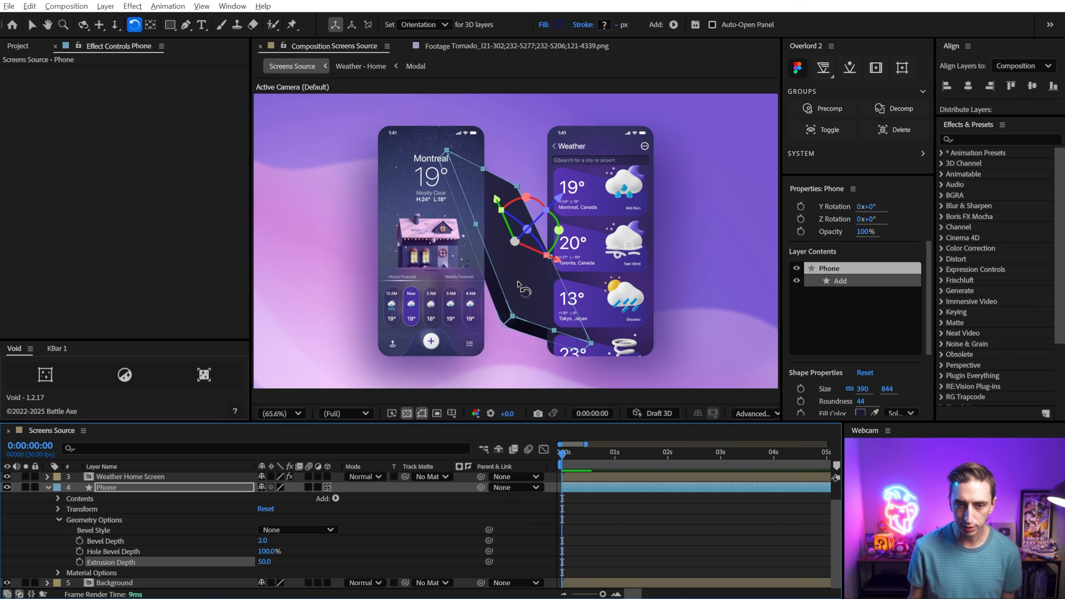
{"action": "mouse_move", "coordinate": [527, 285]}
{"action": "left_mouse_down"}
{"action": "mouse_move", "coordinate": [520, 310]}
{"action": "mouse_move", "coordinate": [527, 289]}
{"action": "left_mouse_up"}
{"action": "key", "text": "ctrl+z"}
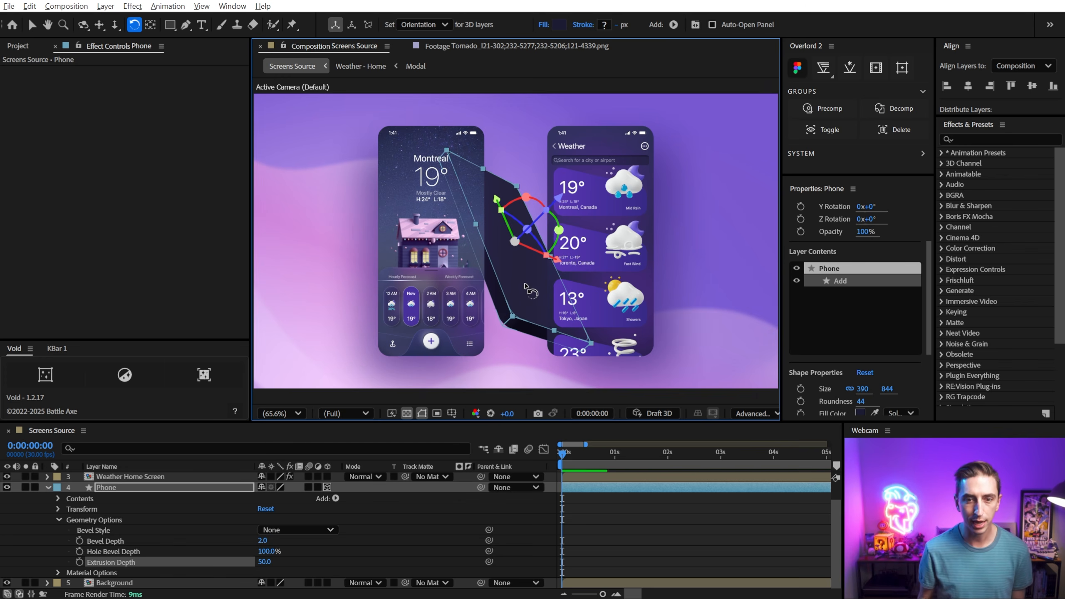
Make Weather - Cities and Weather Home Screen 3D layers and parent both to Phone so they snap onto its front face.
{"action": "key", "text": "ctrl+grave"}
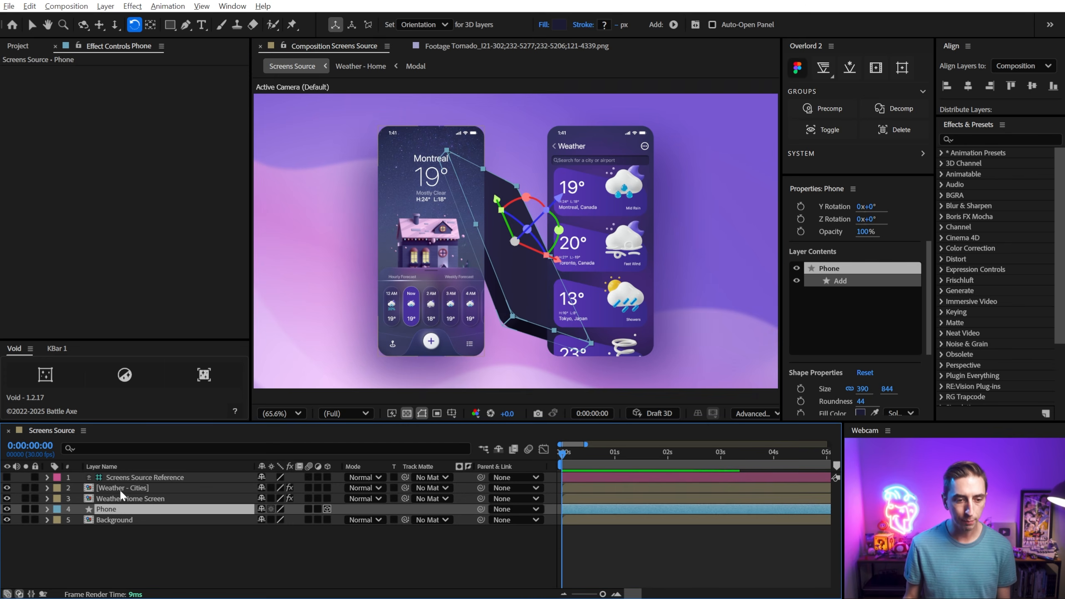
{"action": "left_click", "coordinate": [120, 488]}
{"action": "left_click", "coordinate": [125, 499], "text": "shift"}
{"action": "left_click", "coordinate": [326, 488]}
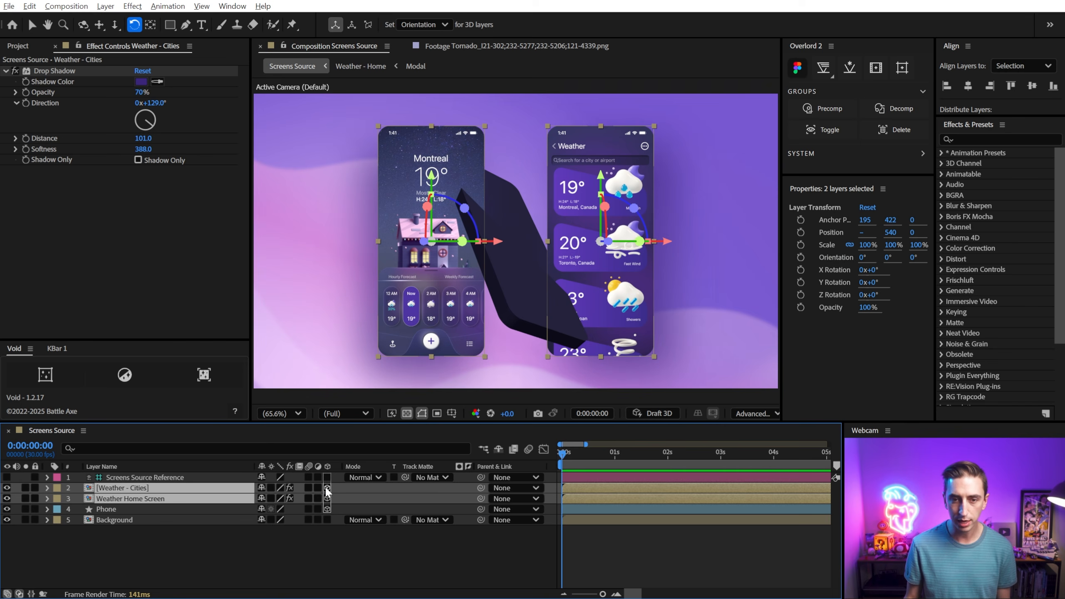
{"action": "left_click_drag", "start_coordinate": [481, 488], "coordinate": [114, 508]}
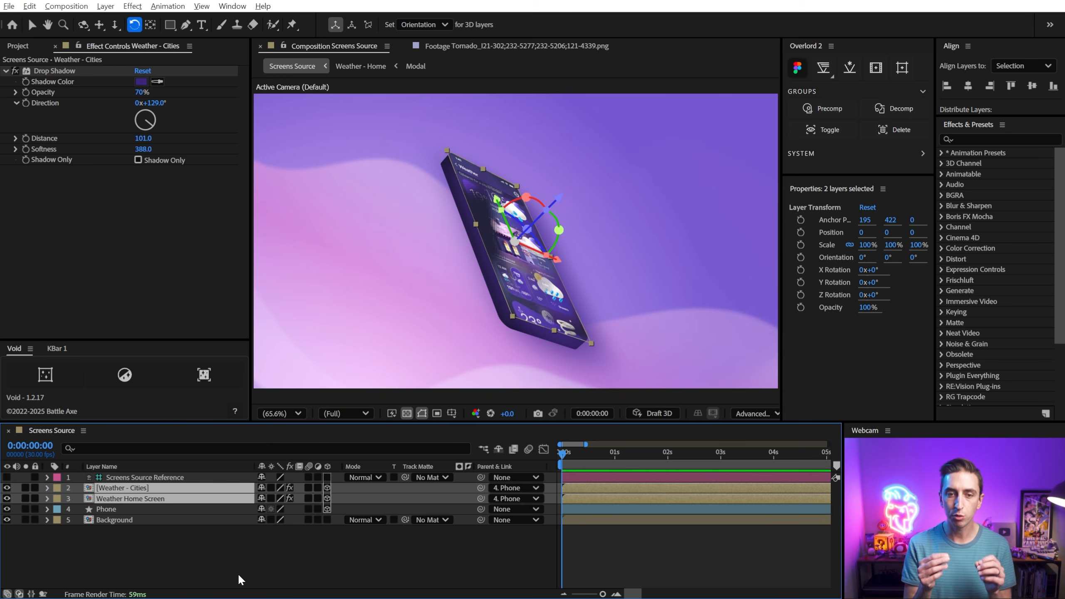
{"action": "left_click", "coordinate": [226, 561]}
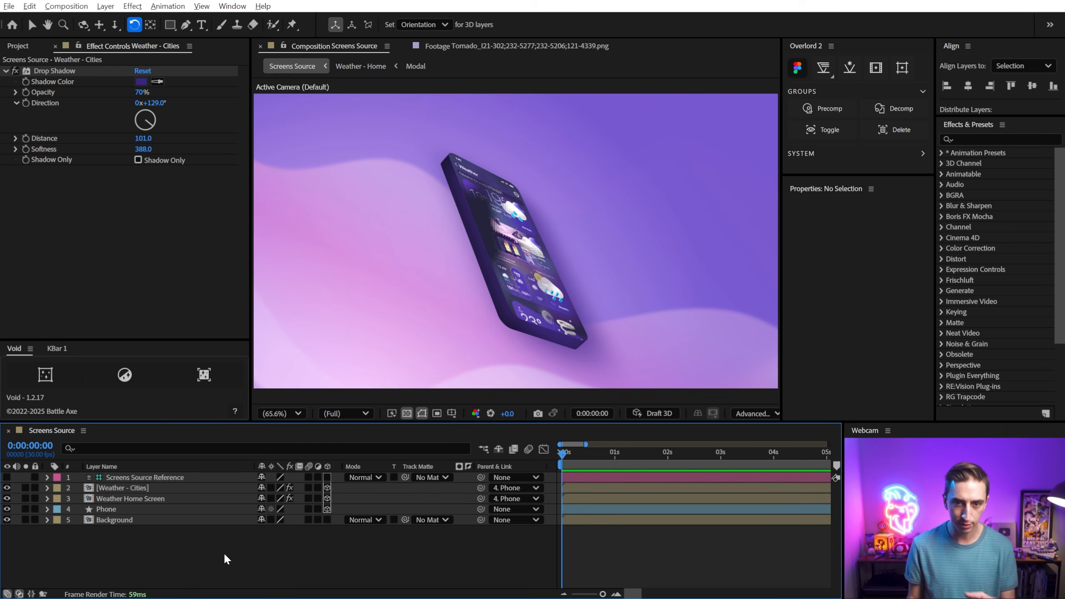
Set the Z position of Weather - Cities and Weather Home Screen to -1.
{"action": "left_click", "coordinate": [115, 500]}
{"action": "left_click", "coordinate": [115, 489], "text": "shift"}
{"action": "key", "text": "p"}
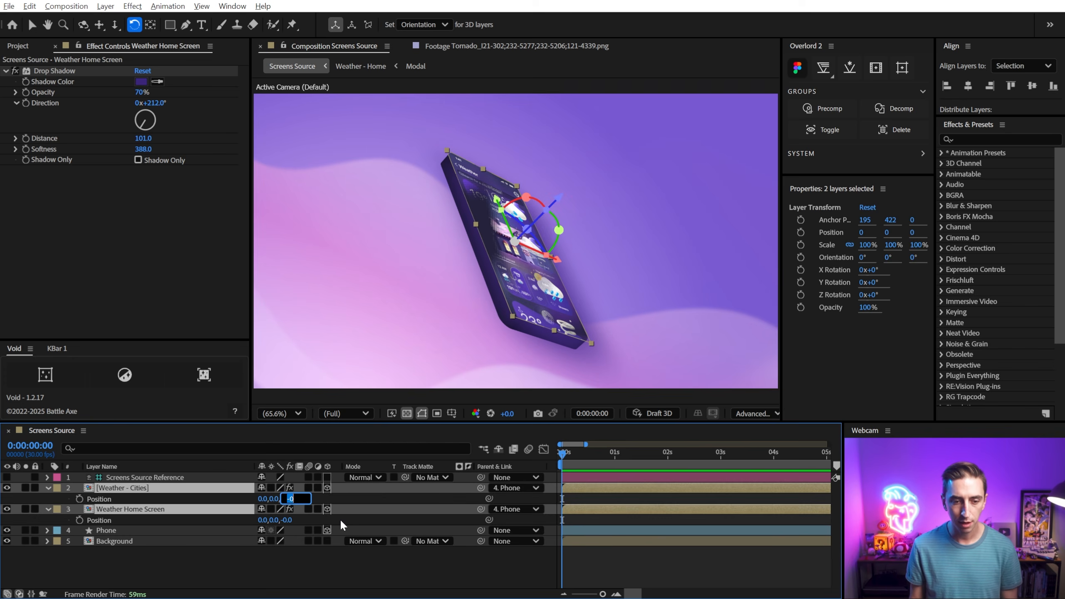
{"action": "key", "text": "Down"}
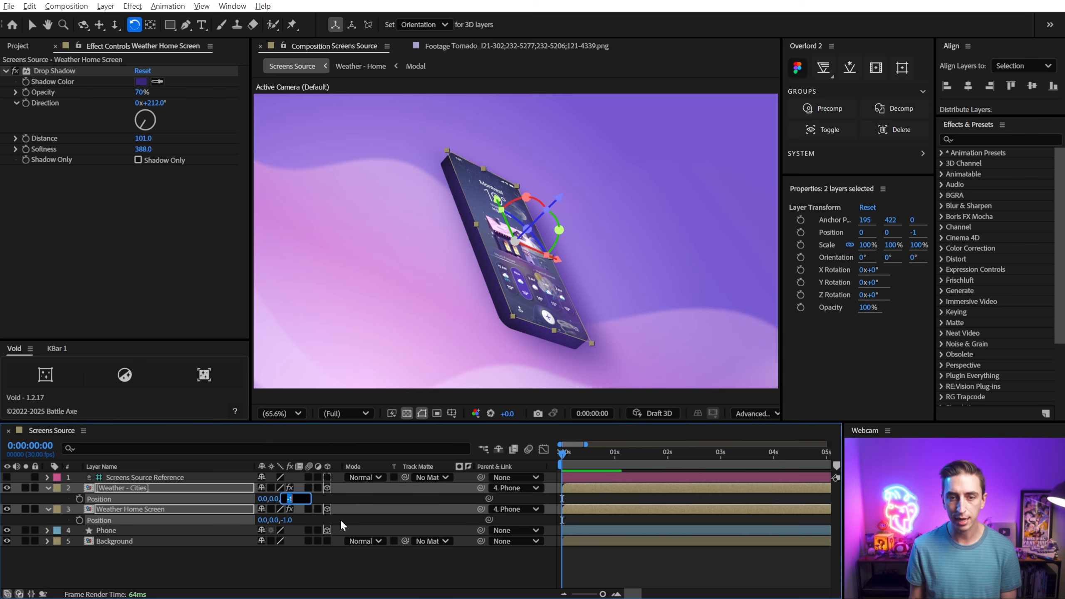
{"action": "key", "text": "Return"}
{"action": "left_click", "coordinate": [275, 563]}
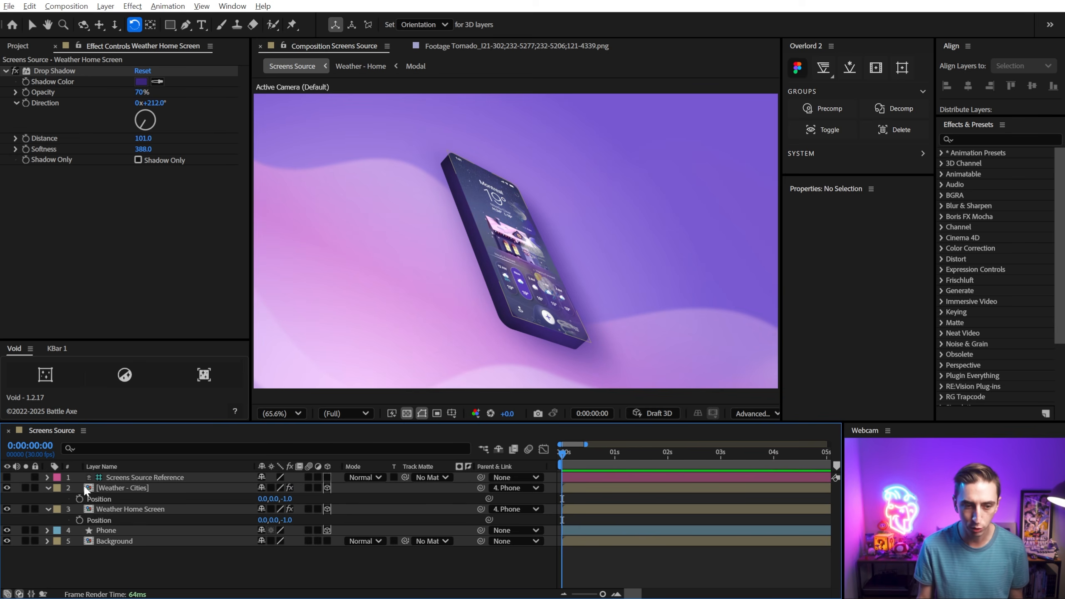
Rotate the Phone layer to an orientation of about 323°, 347.2°, 356.1°.
{"action": "left_click", "coordinate": [105, 509]}
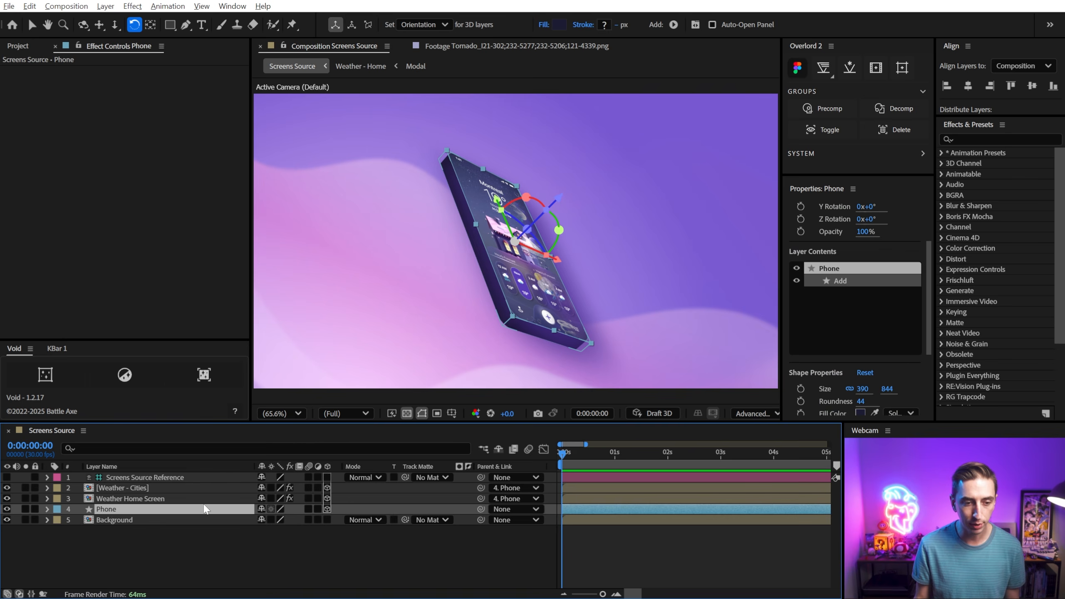
{"action": "key", "text": "r"}
{"action": "mouse_move", "coordinate": [289, 527]}
{"action": "left_mouse_down"}
{"action": "mouse_move", "coordinate": [318, 527]}
{"action": "mouse_move", "coordinate": [299, 527]}
{"action": "left_mouse_up"}
{"action": "mouse_move", "coordinate": [533, 286]}
{"action": "left_mouse_down"}
{"action": "mouse_move", "coordinate": [549, 290]}
{"action": "mouse_move", "coordinate": [519, 287]}
{"action": "mouse_move", "coordinate": [539, 293]}
{"action": "left_mouse_up"}
{"action": "left_click", "coordinate": [53, 535]}
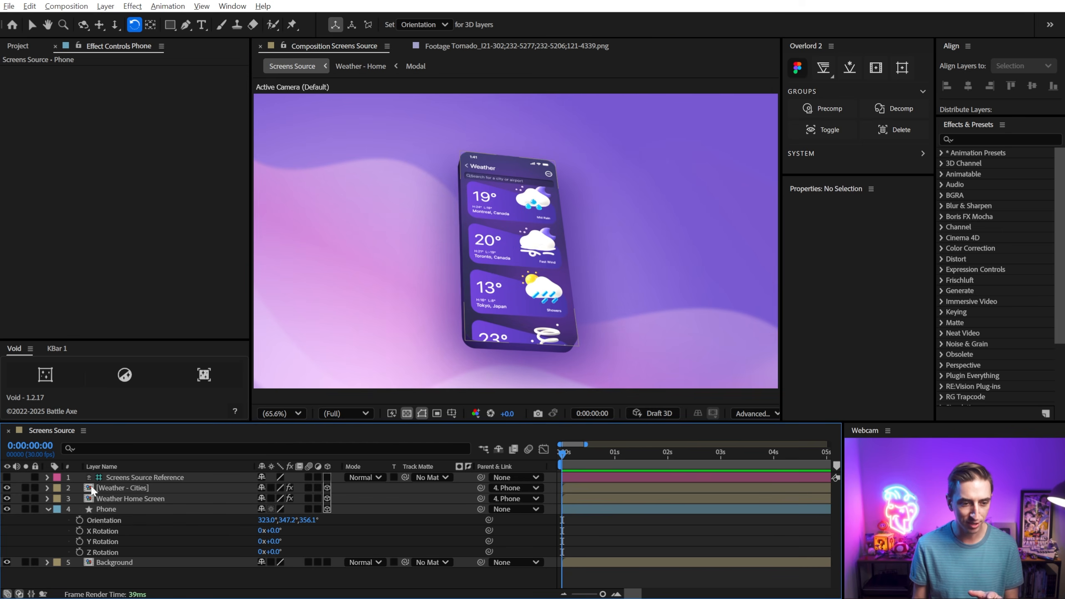
Hide the Weather - Cities layer and rotate Phone to an orientation of about 1.5°, 349.2°, 358.6°.
{"action": "left_click", "coordinate": [122, 488]}
{"action": "left_click", "coordinate": [7, 488]}
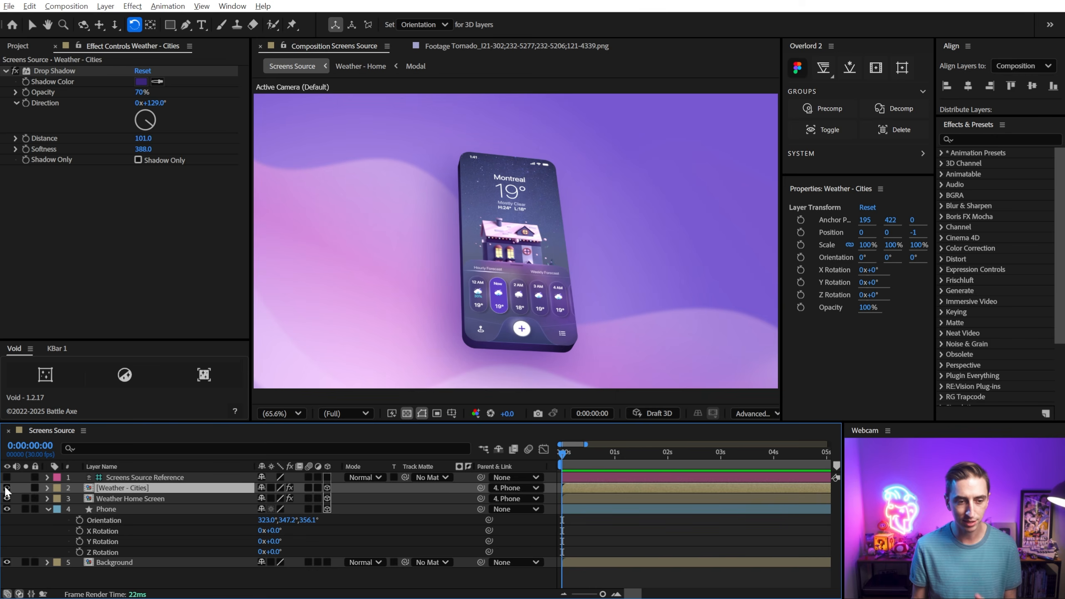
{"action": "left_click", "coordinate": [143, 509]}
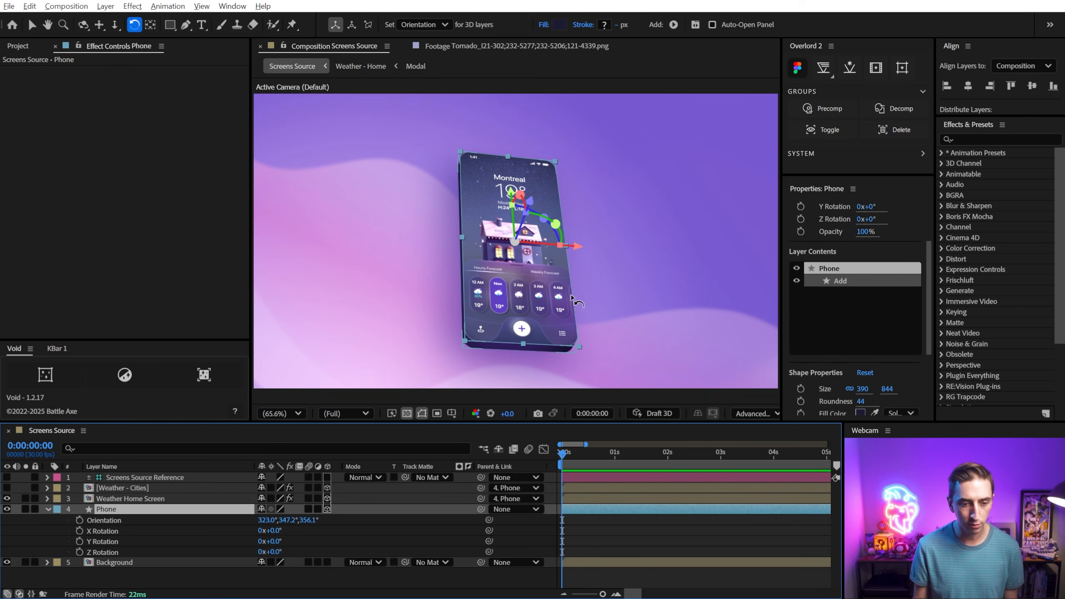
{"action": "left_click_drag", "start_coordinate": [538, 309], "coordinate": [501, 310]}
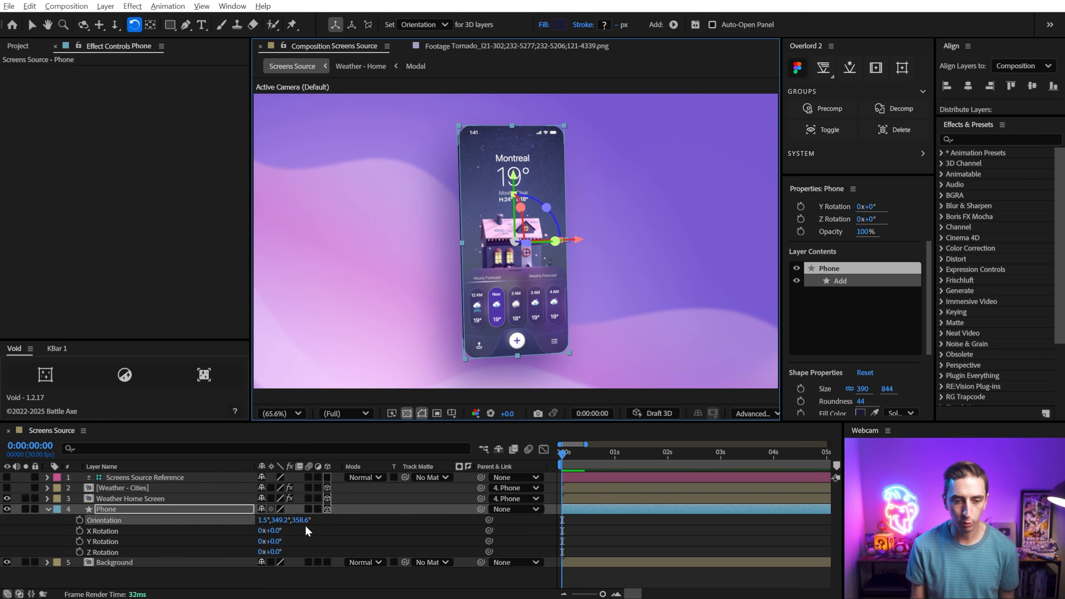
Set the Phone layer's Orientation to 0°, 0°, 0°.
{"action": "left_click", "coordinate": [263, 520]}
{"action": "type", "text": "0"}
{"action": "key", "text": "Tab"}
{"action": "type", "text": "0"}
{"action": "key", "text": "Tab"}
{"action": "type", "text": "0"}
{"action": "key", "text": "Return"}
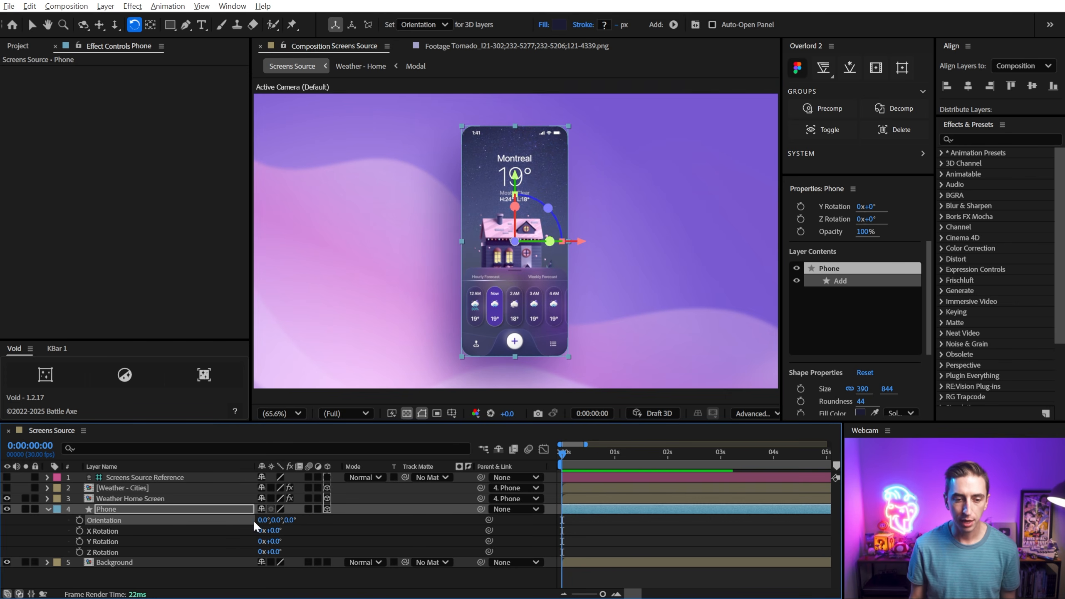
Create a two-node camera with the 135mm preset, keeping the name Camera 1.
{"action": "left_click", "coordinate": [55, 522]}
{"action": "left_click", "coordinate": [105, 6]}
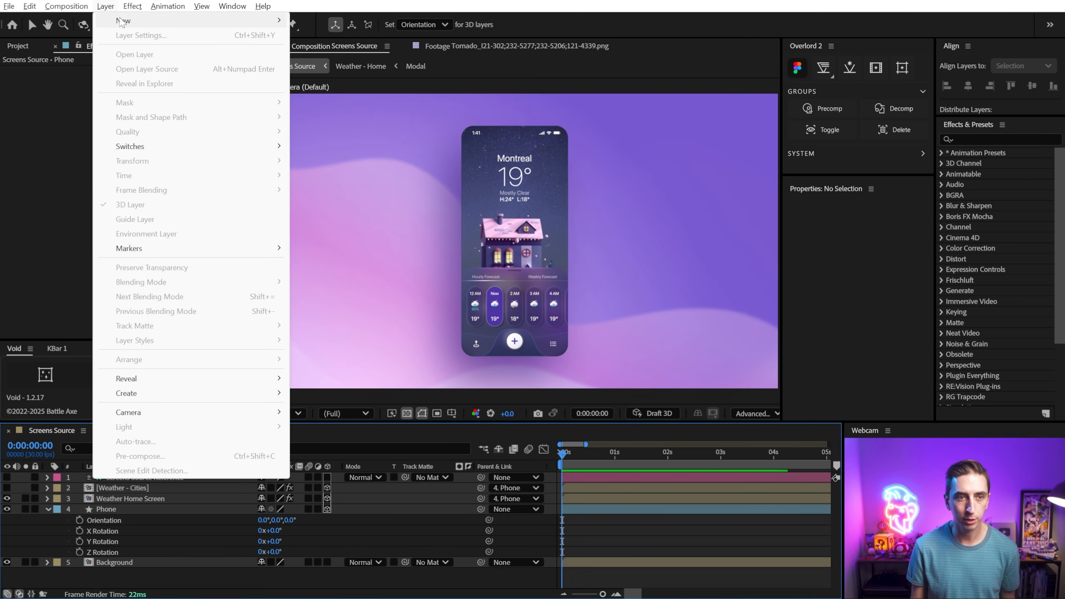
{"action": "mouse_move", "coordinate": [121, 22]}
{"action": "left_click", "coordinate": [347, 64]}
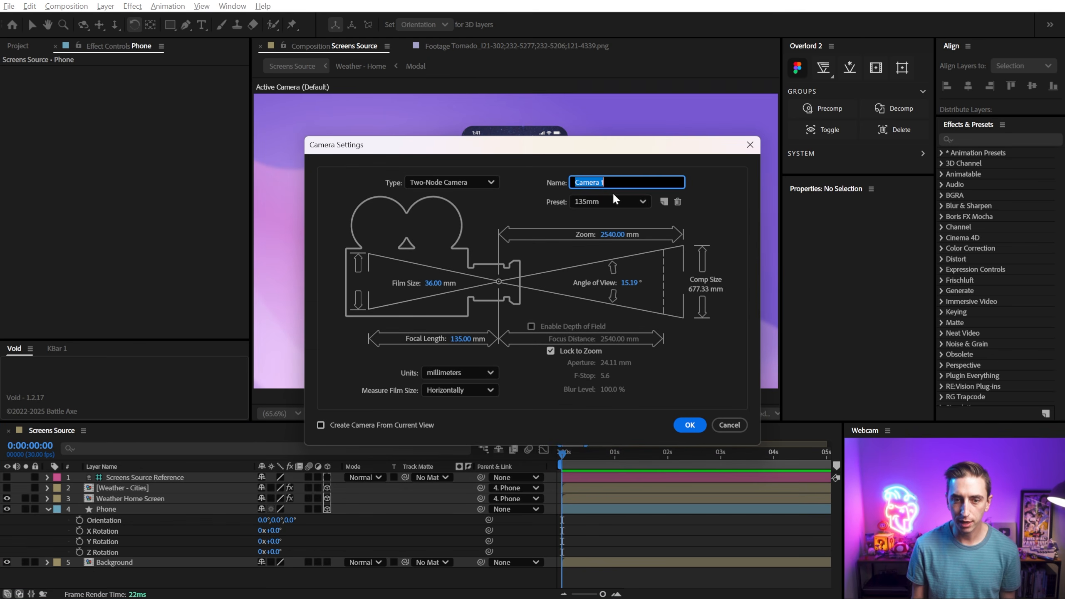
{"action": "left_click", "coordinate": [589, 201]}
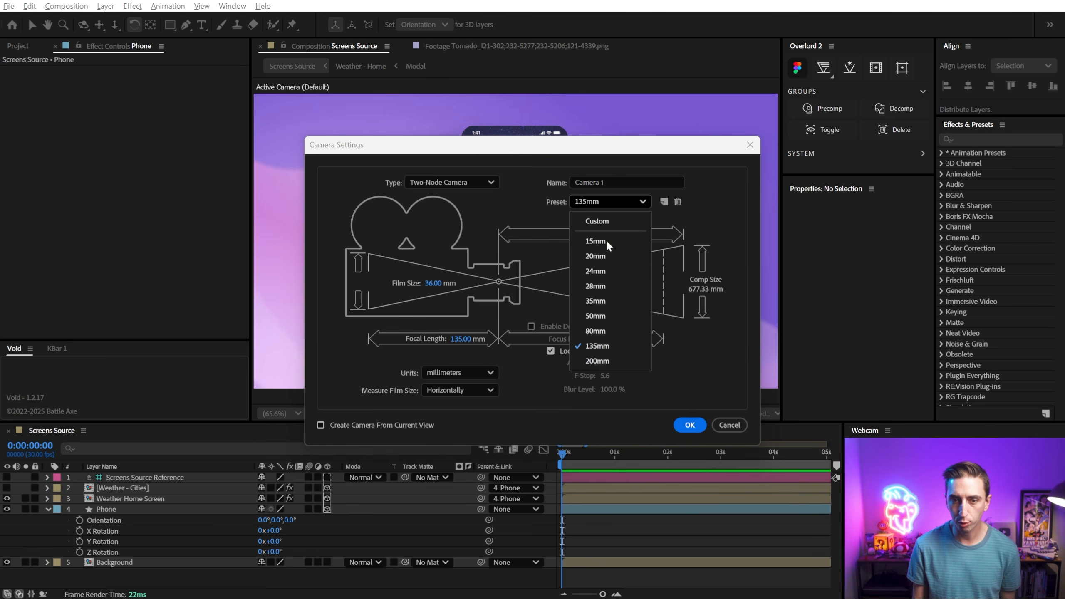
{"action": "left_click", "coordinate": [597, 346]}
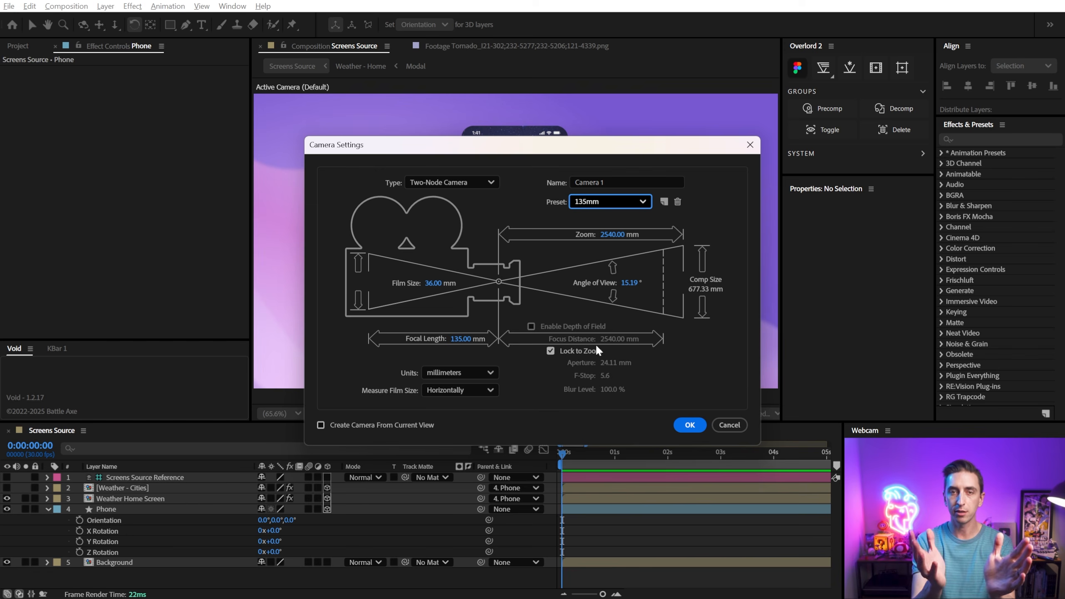
{"action": "left_click", "coordinate": [690, 425]}
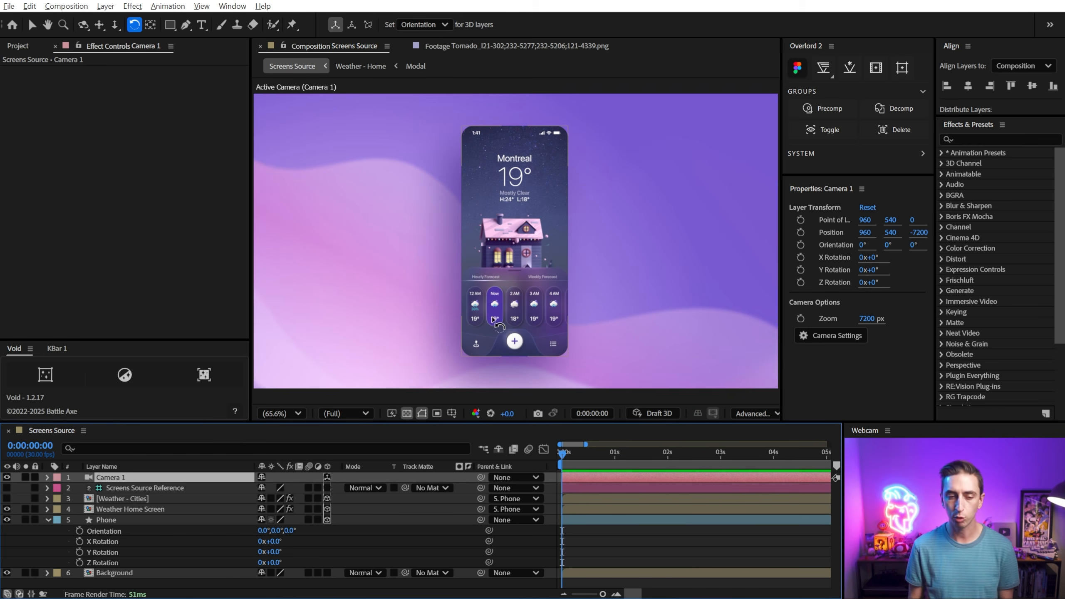
Try orbiting the camera around the cursor over the phone, and undo the orbit.
{"action": "key", "text": "c"}
{"action": "key", "text": "c"}
{"action": "key", "text": "c"}
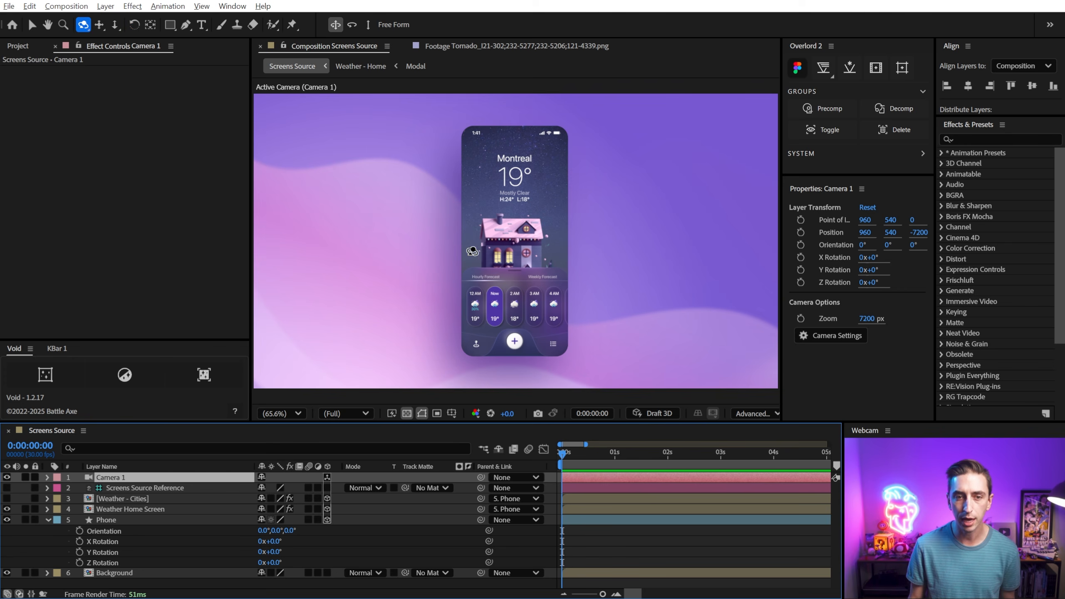
{"action": "left_click_drag", "start_coordinate": [473, 251], "coordinate": [477, 213]}
{"action": "key", "text": "ctrl+z"}
Try orbiting with Orbit Around Camera POI, undo it, and switch back to the Orbit Around Cursor Tool.
{"action": "left_click", "coordinate": [83, 25]}
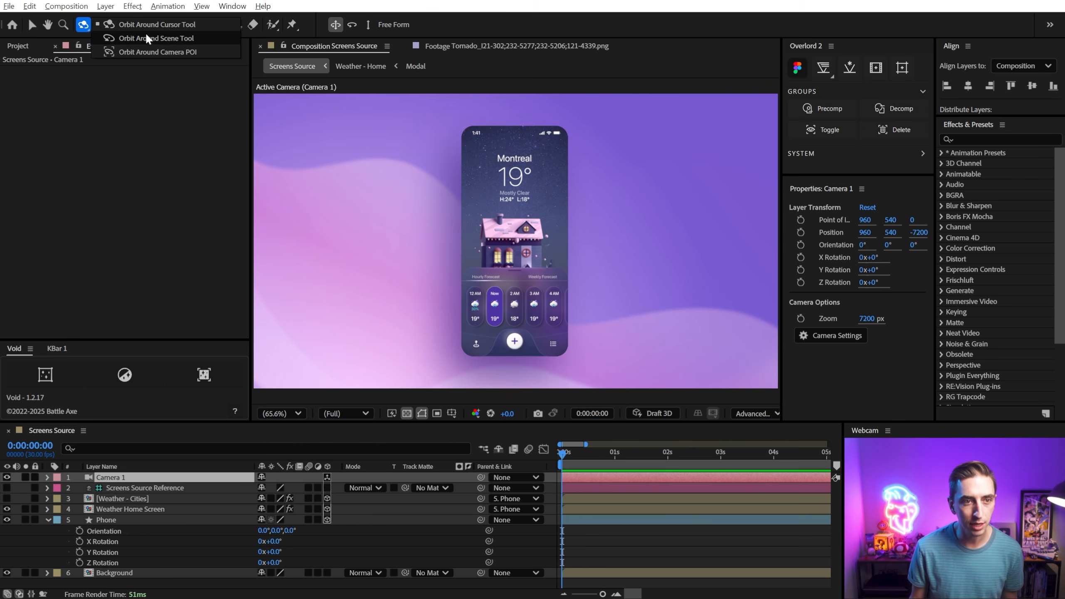
{"action": "left_click", "coordinate": [174, 51]}
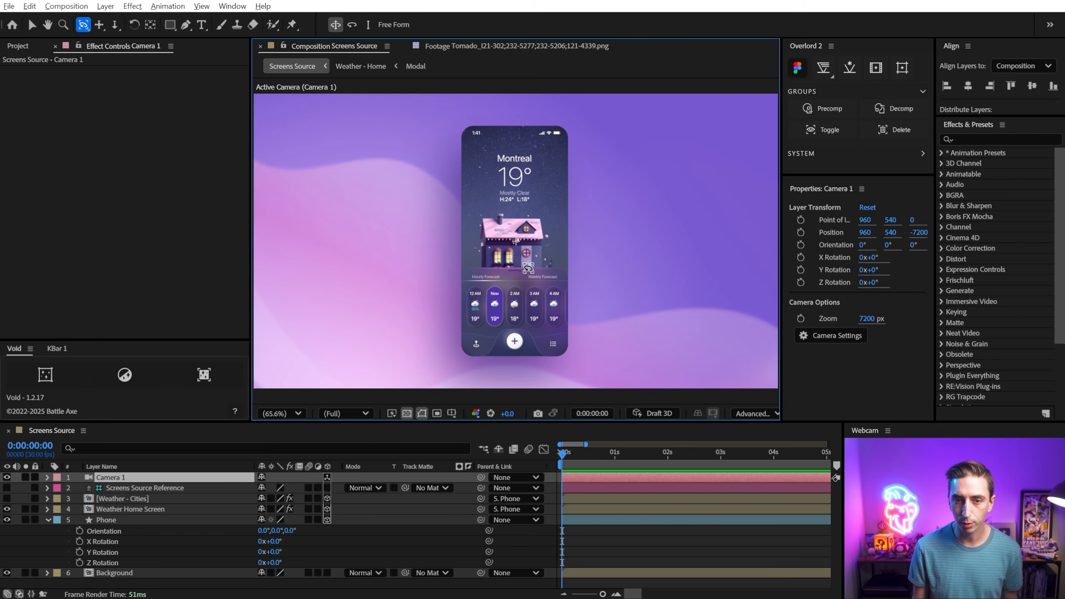
{"action": "left_click_drag", "start_coordinate": [528, 269], "coordinate": [469, 200]}
{"action": "key", "text": "ctrl+z"}
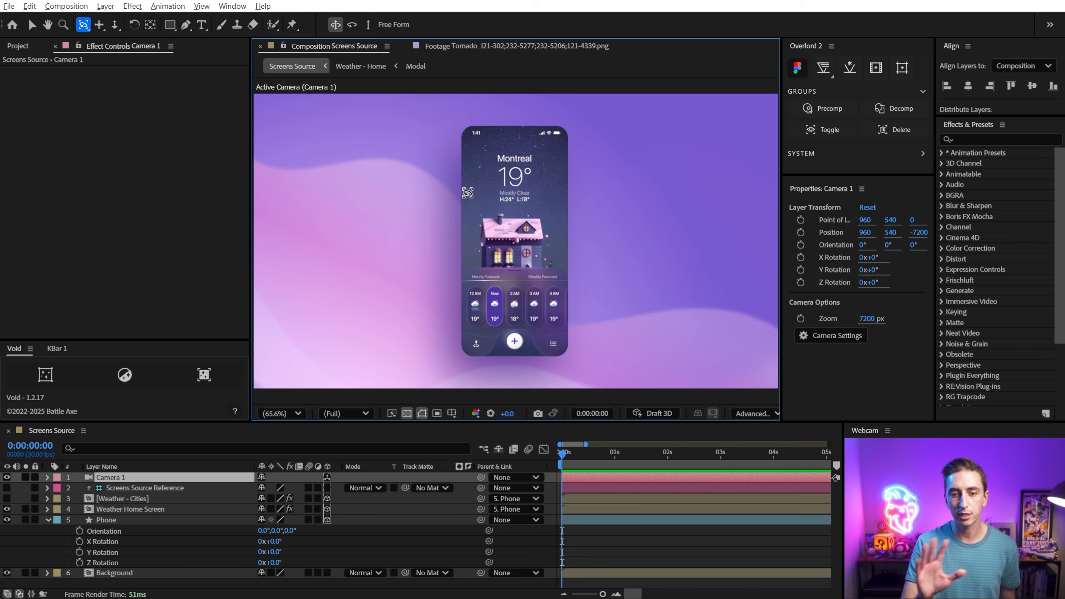
{"action": "left_click", "coordinate": [83, 25]}
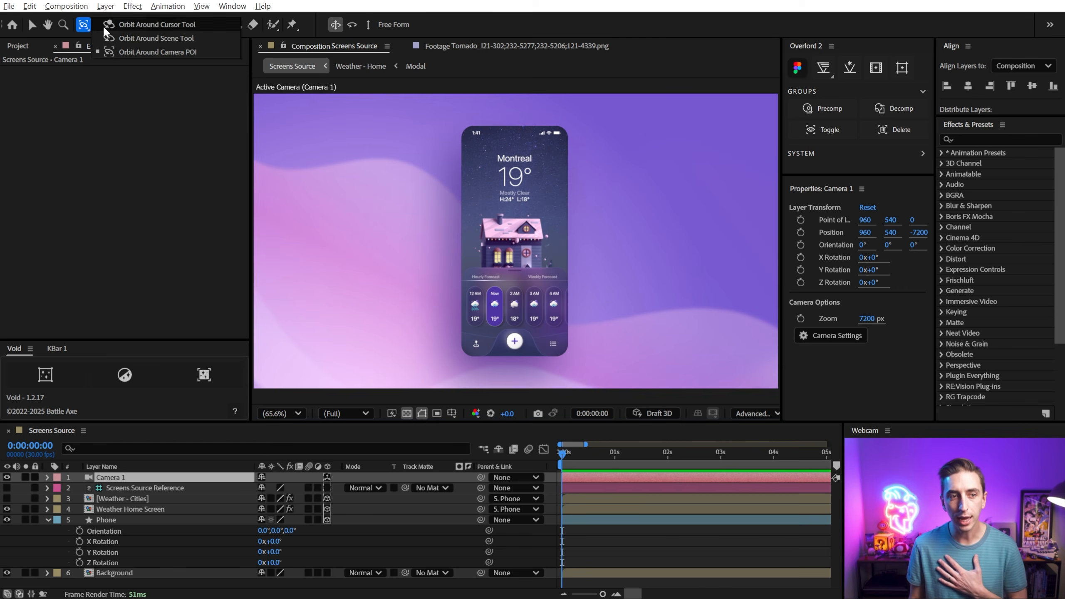
{"action": "left_click", "coordinate": [104, 25]}
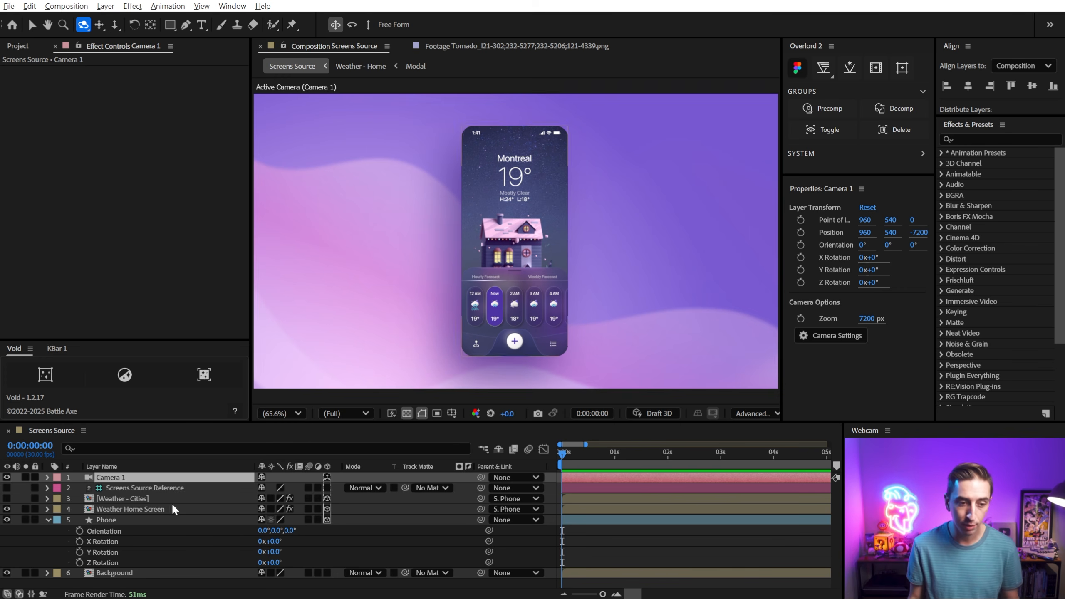
Create a new void as the parent of the Camera 1 layer.
{"action": "left_click", "coordinate": [126, 482]}
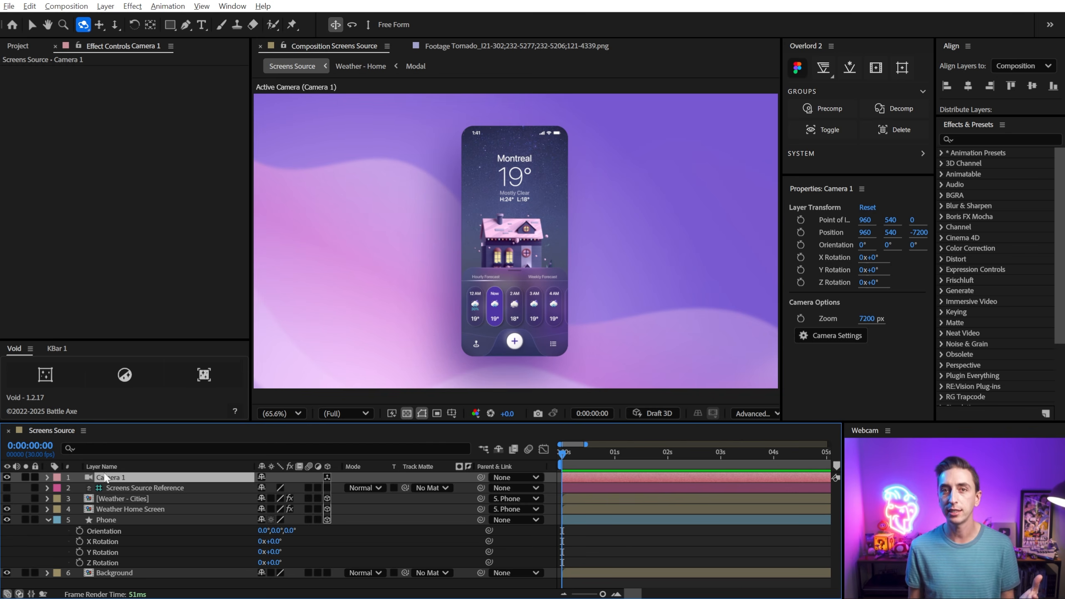
{"action": "left_click", "coordinate": [46, 375]}
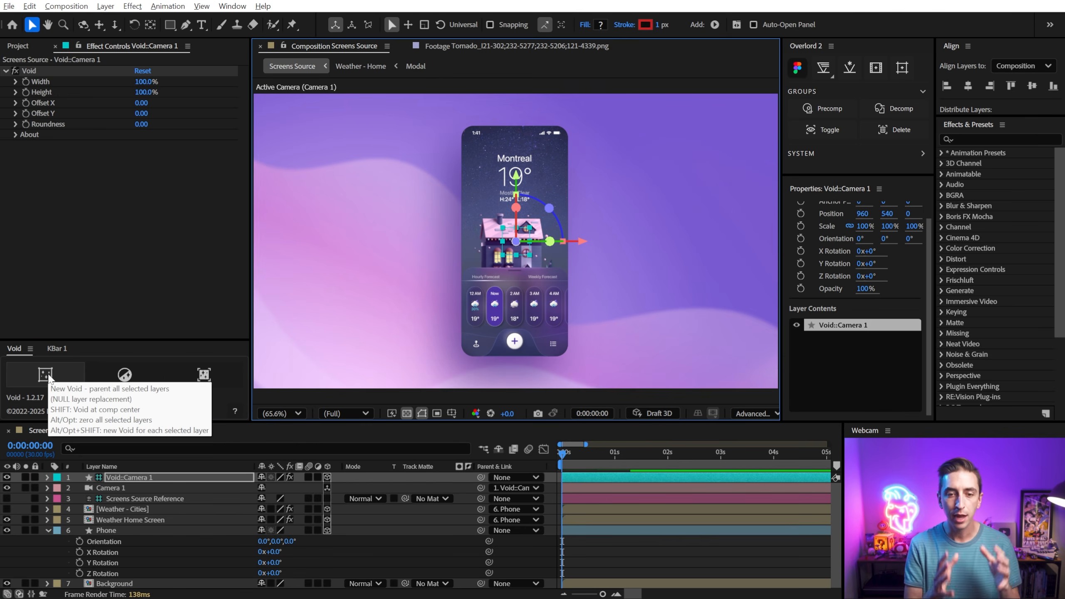
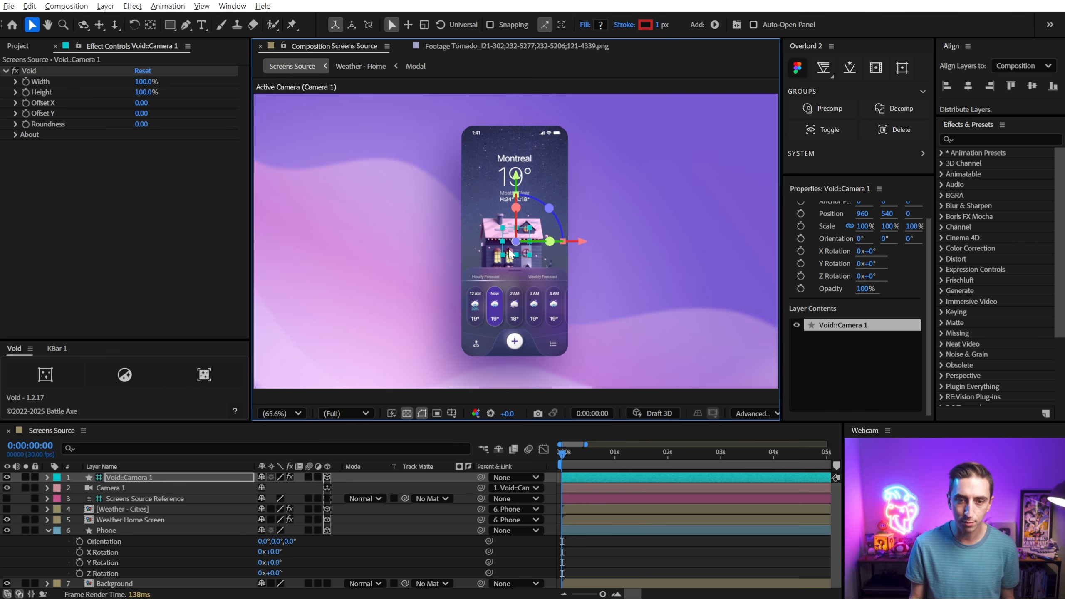
Try rotating the camera's void around its Y and X axes in the viewer, undoing each rotation.
{"action": "left_click_drag", "start_coordinate": [550, 241], "coordinate": [585, 235]}
{"action": "key", "text": "ctrl+z"}
{"action": "left_click_drag", "start_coordinate": [516, 208], "coordinate": [523, 199]}
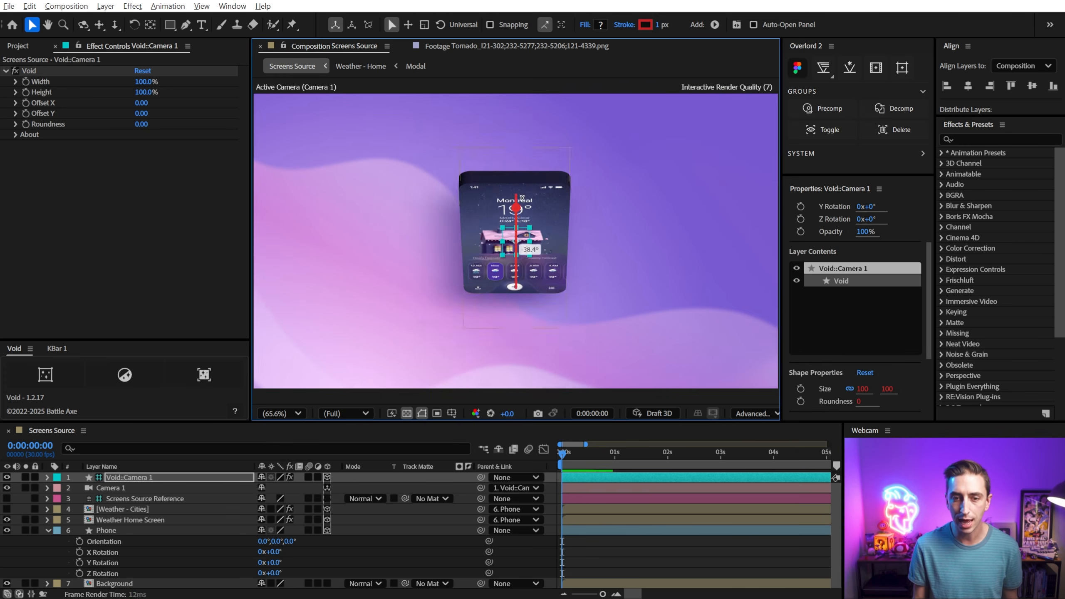
{"action": "key", "text": "ctrl+z"}
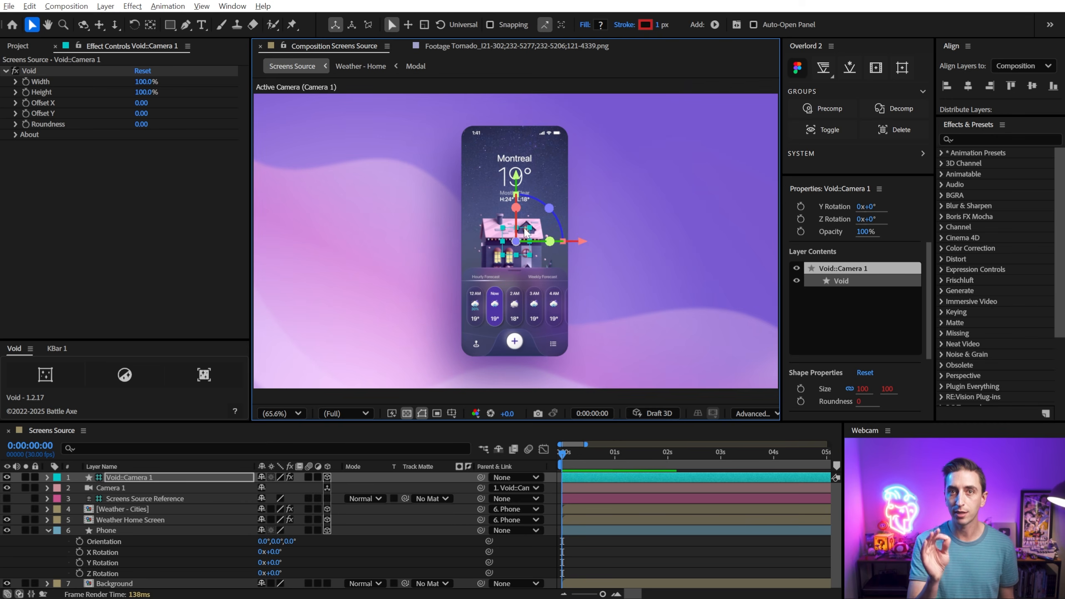
Rename the camera's void to "Void::Camera 1 X Rotation" and set its X Rotation to 52°.
{"action": "left_click", "coordinate": [124, 481]}
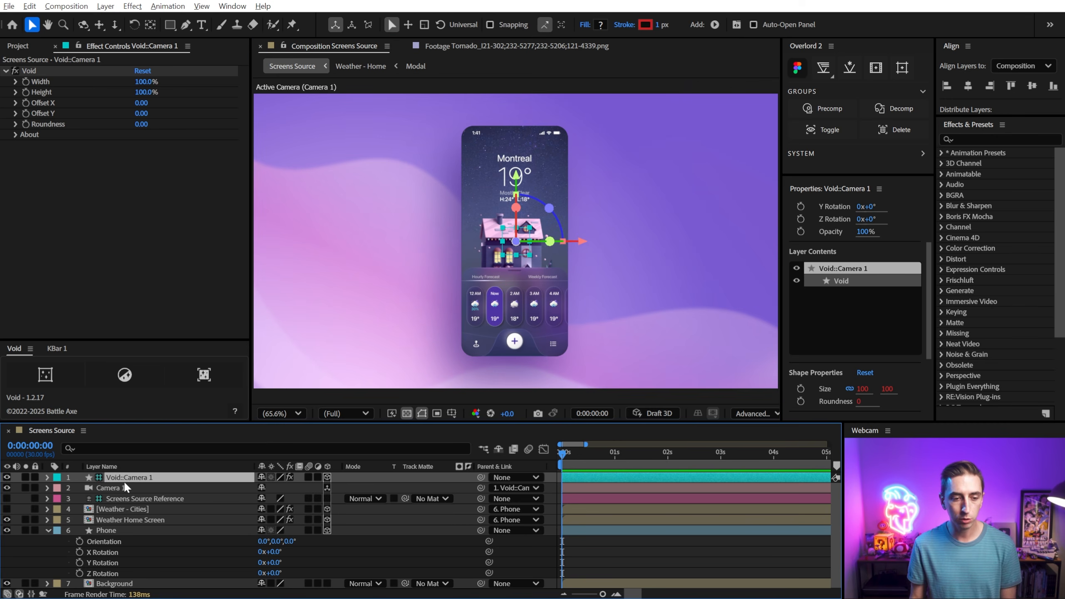
{"action": "key", "text": "Return"}
{"action": "type", "text": "X Rotatio"}
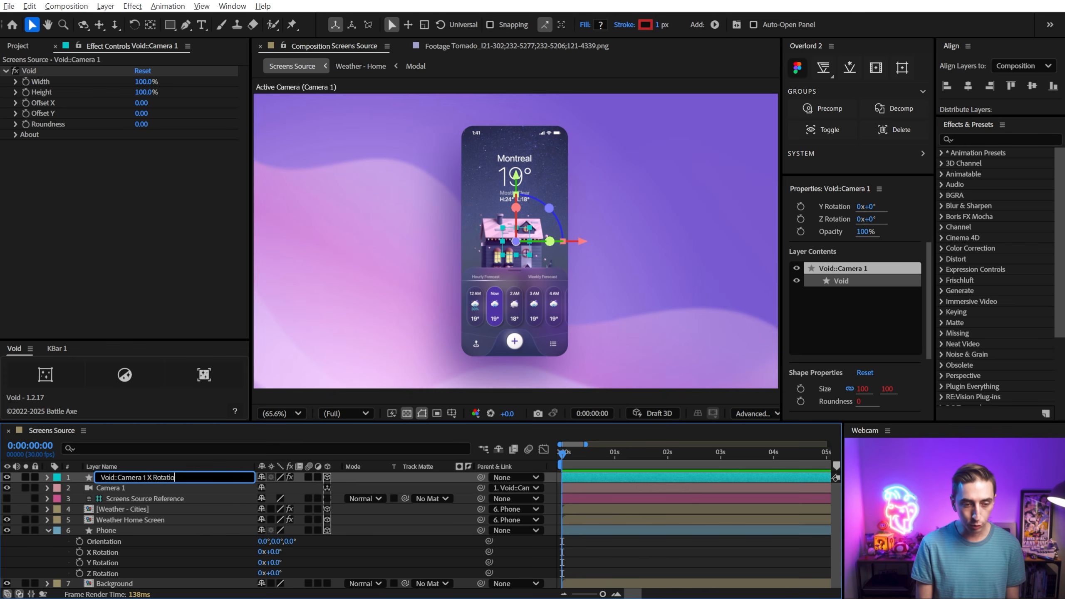
{"action": "type", "text": "n"}
{"action": "key", "text": "Return"}
{"action": "key", "text": "r"}
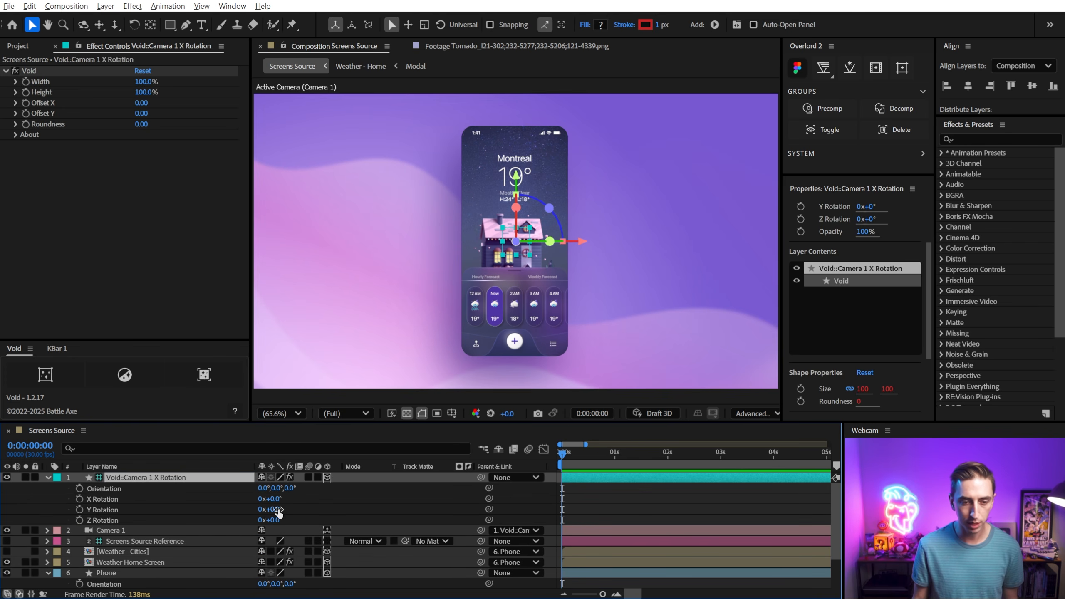
{"action": "left_click_drag", "start_coordinate": [270, 499], "coordinate": [304, 495]}
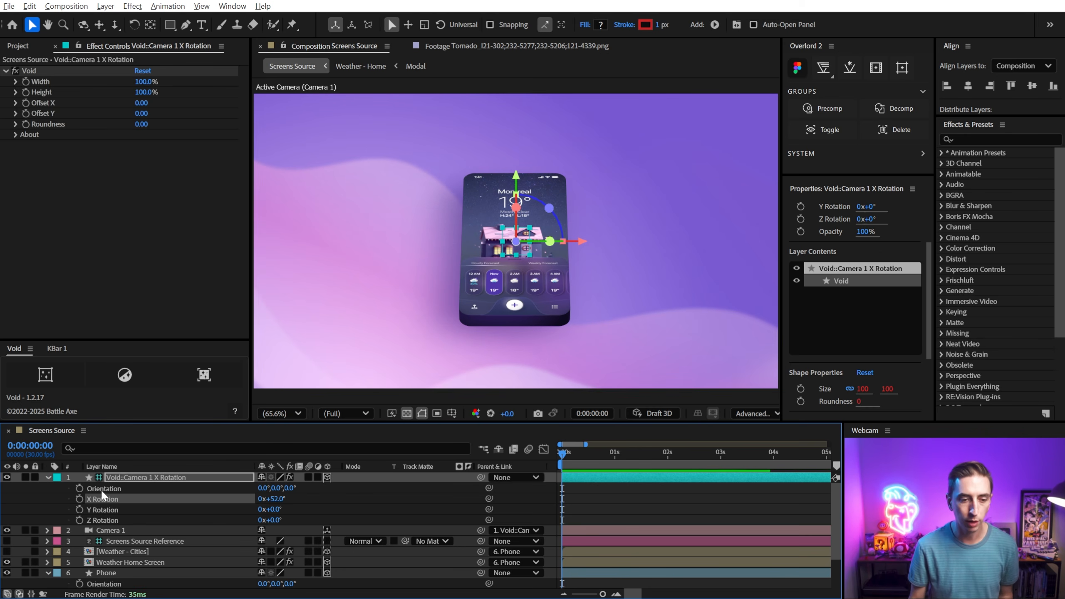
Try a Y Rotation of 33° and a Z Rotation of 20° on the X Rotation void, and undo both.
{"action": "mouse_move", "coordinate": [275, 509]}
{"action": "left_mouse_down"}
{"action": "mouse_move", "coordinate": [294, 510]}
{"action": "mouse_move", "coordinate": [287, 524]}
{"action": "left_mouse_up"}
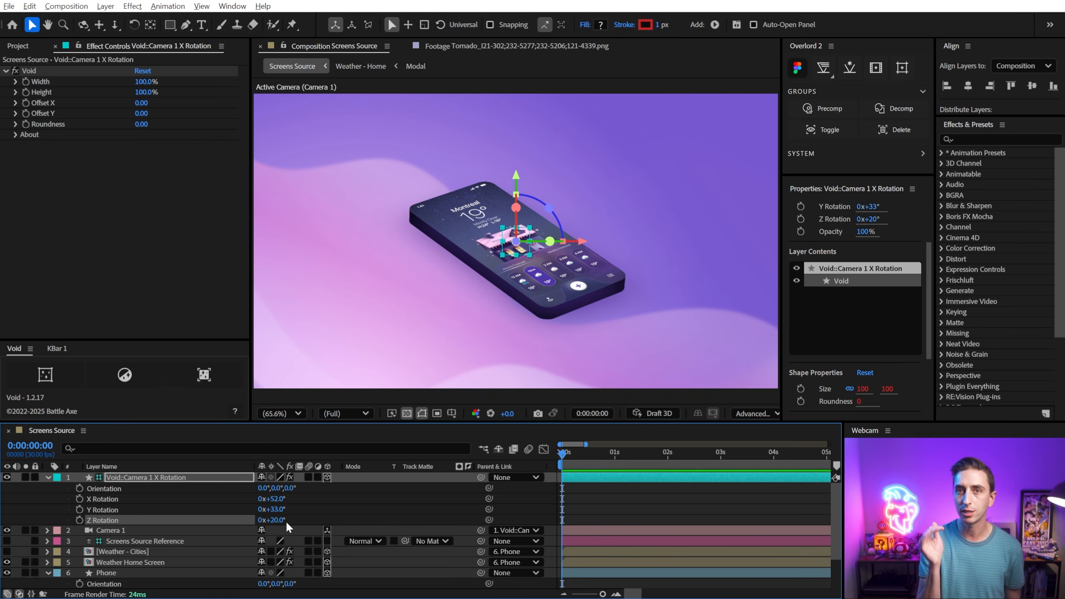
{"action": "key", "text": "ctrl+z"}
{"action": "key", "text": "ctrl+z"}
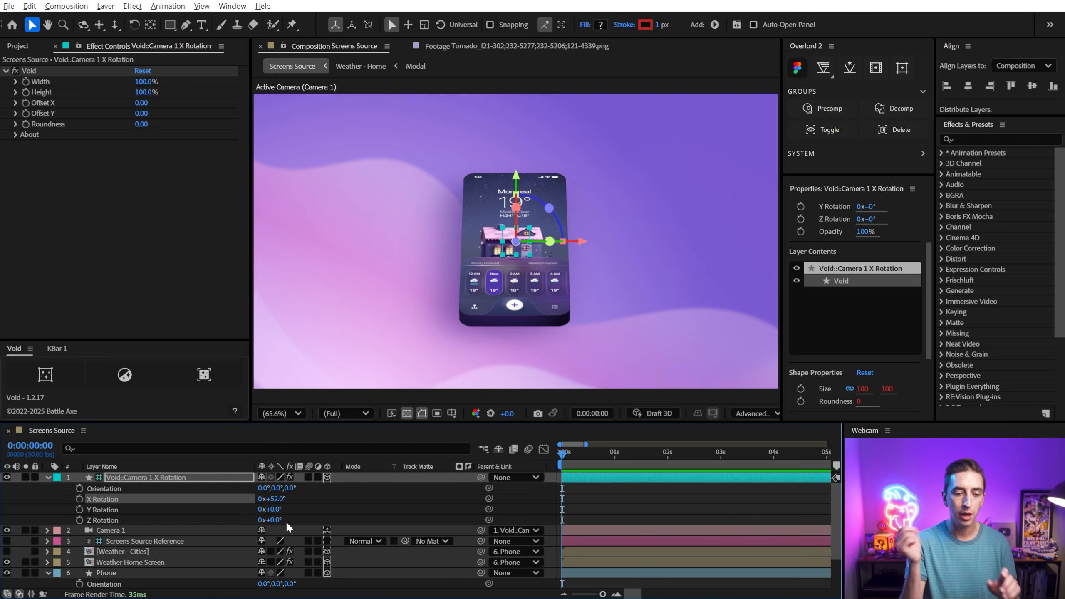
Duplicate the X Rotation void and rename the copy "Void::Camera 1 Y Rotation".
{"action": "left_click", "coordinate": [172, 480]}
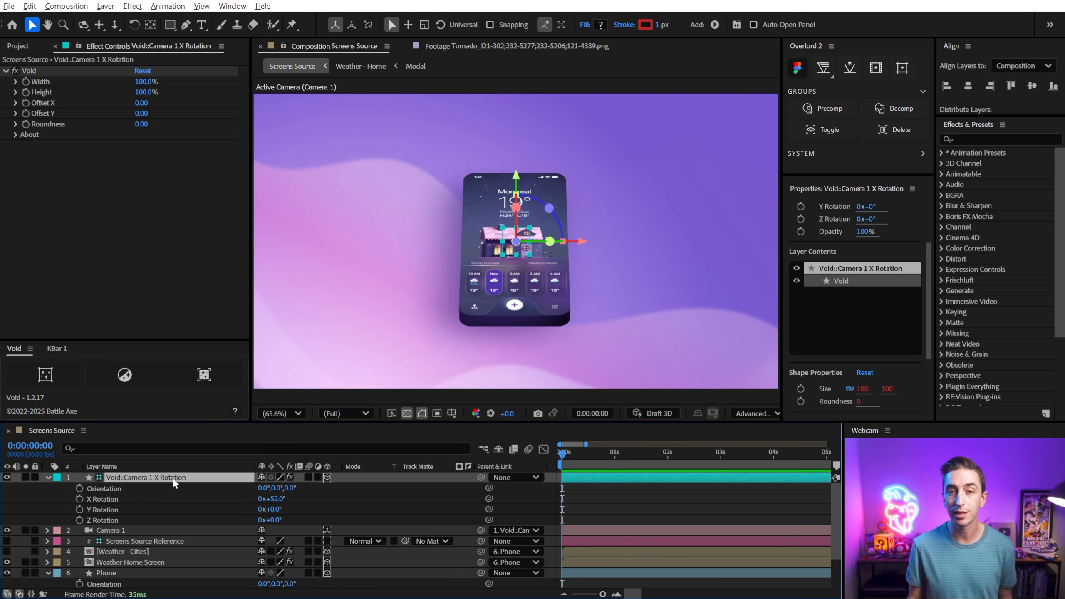
{"action": "key", "text": "ctrl+d"}
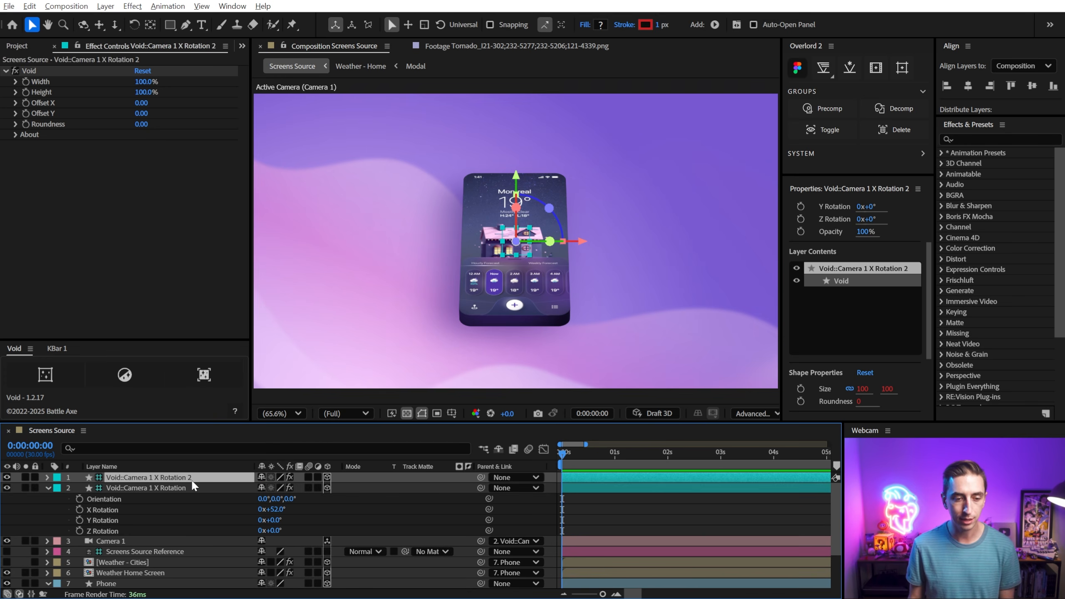
{"action": "key", "text": "Return"}
{"action": "type", "text": "Y"}
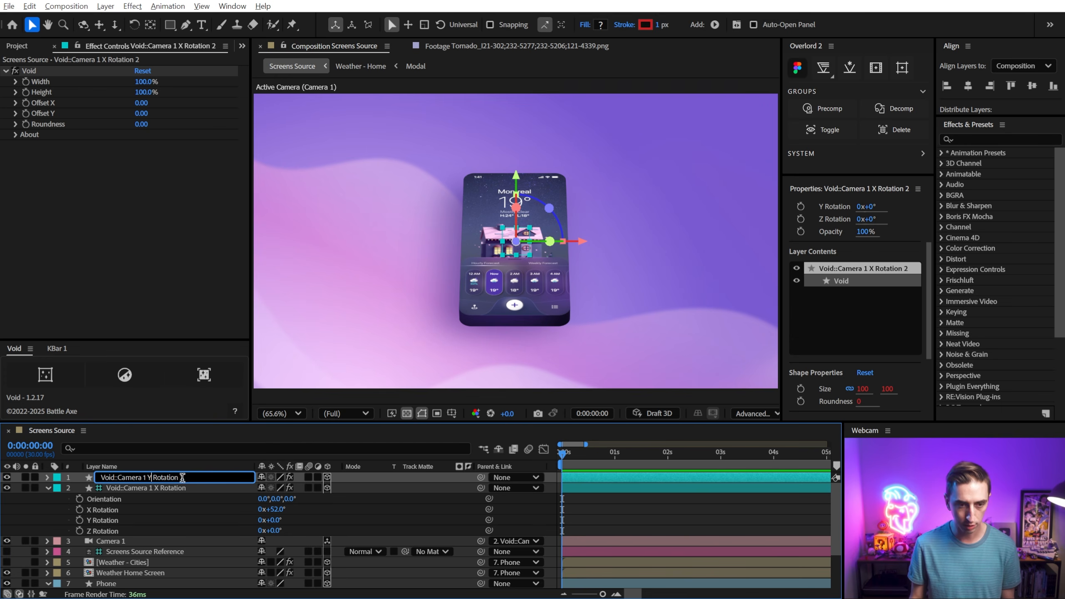
{"action": "key", "text": "Return"}
Show the rotation properties of the Y Rotation void and set its X Rotation to 0°.
{"action": "key", "text": "r"}
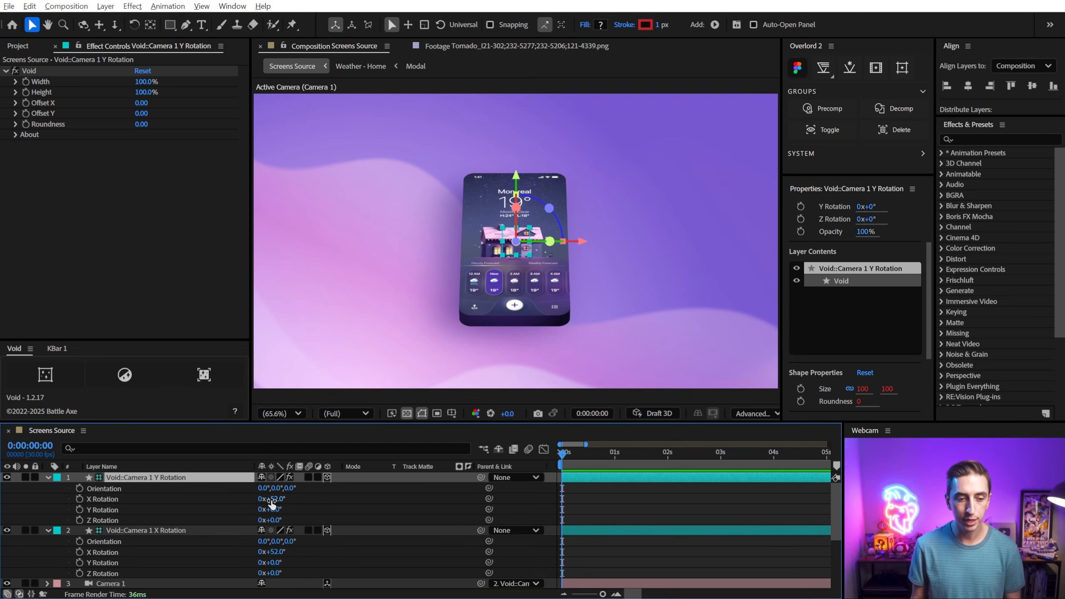
{"action": "type", "text": "0"}
{"action": "key", "text": "Return"}
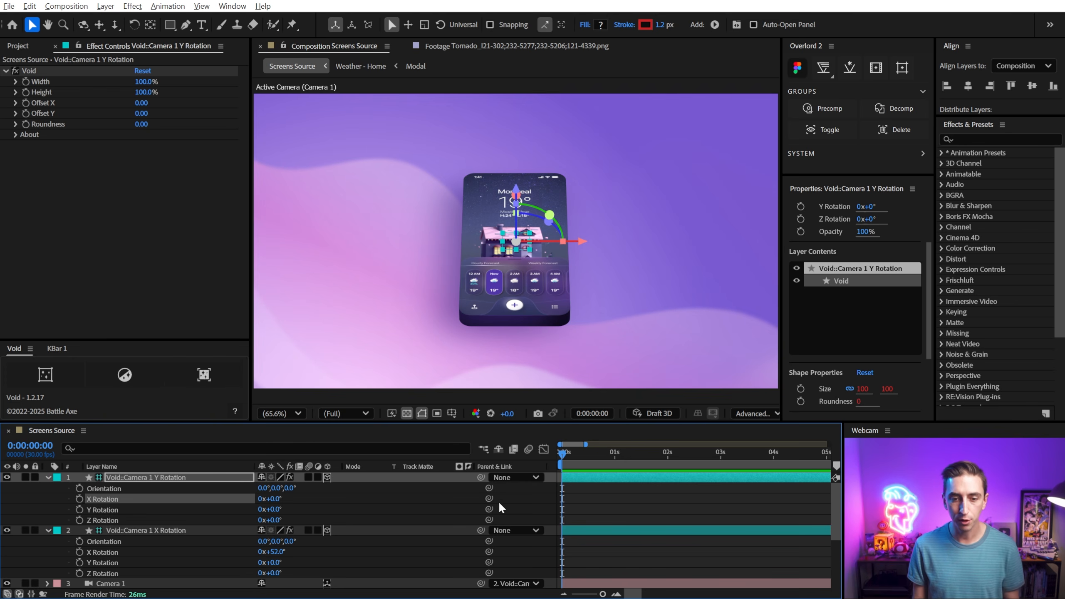
Parent the X Rotation void to the Y Rotation void.
{"action": "left_click", "coordinate": [125, 530]}
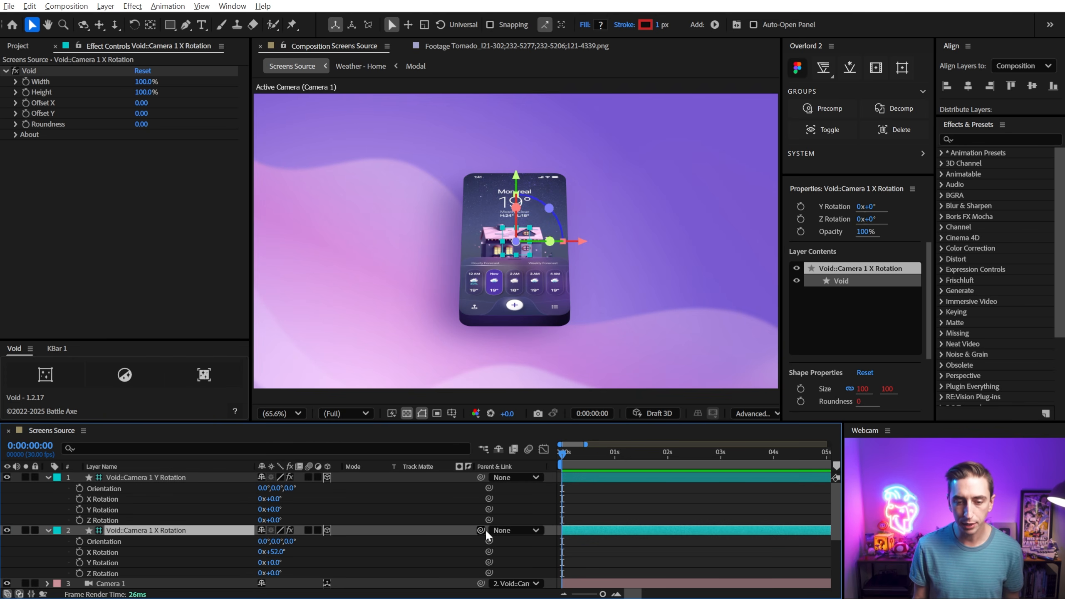
{"action": "left_click_drag", "start_coordinate": [481, 531], "coordinate": [193, 477]}
Try a Y Rotation of 13° on the Y Rotation void, and undo it.
{"action": "left_click", "coordinate": [193, 478]}
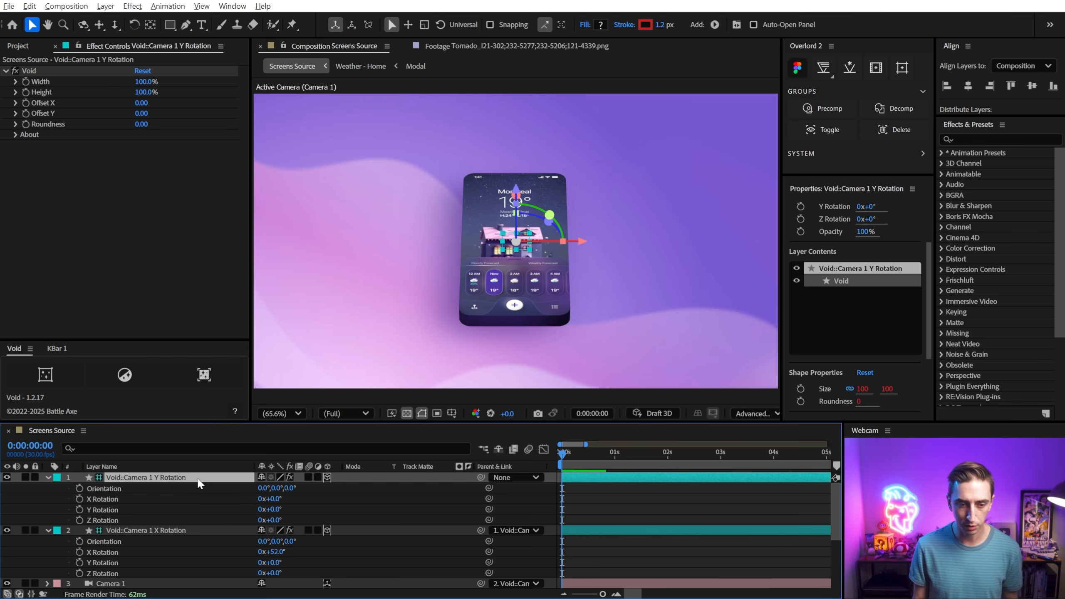
{"action": "mouse_move", "coordinate": [275, 510]}
{"action": "left_mouse_down"}
{"action": "mouse_move", "coordinate": [297, 506]}
{"action": "mouse_move", "coordinate": [290, 512]}
{"action": "left_mouse_up"}
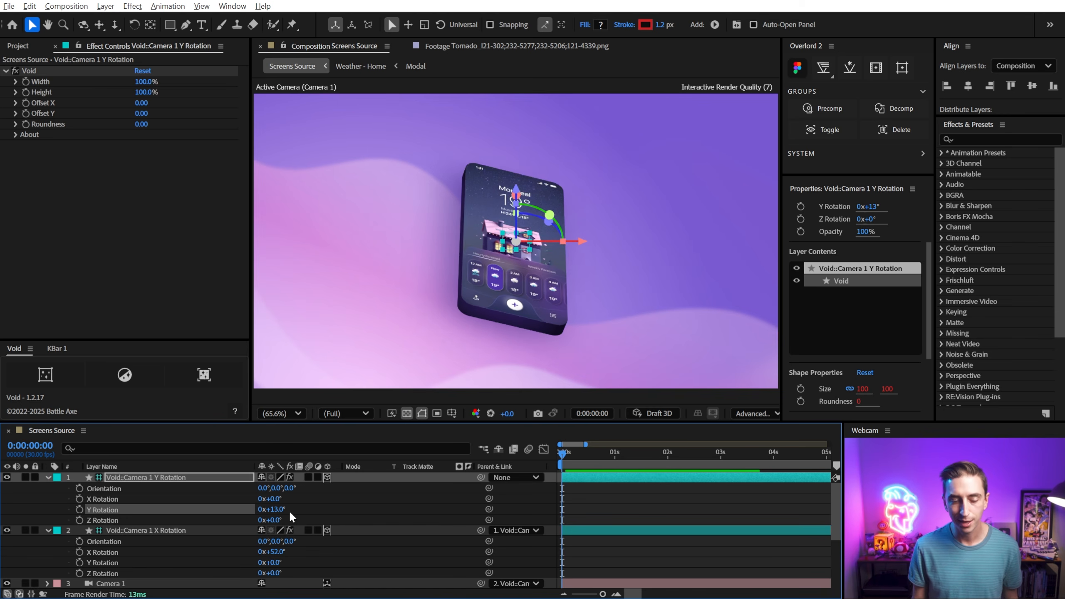
{"action": "key", "text": "ctrl+z"}
Duplicate the Y Rotation void, show its rotation properties, and rename the copy "Void::Camera 1 Z Rotation".
{"action": "key", "text": "ctrl+d"}
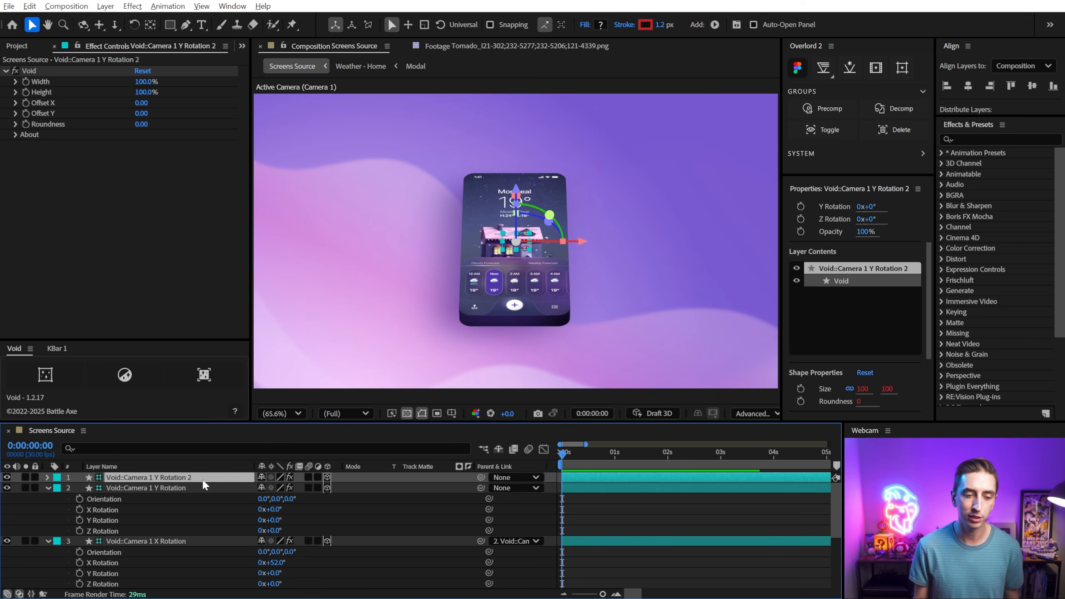
{"action": "key", "text": "r"}
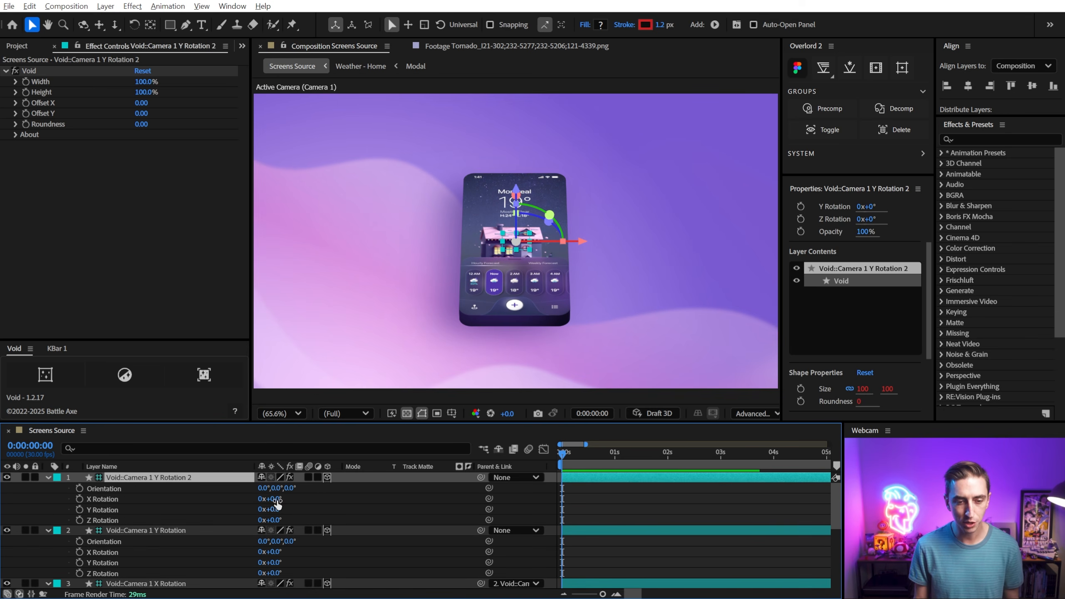
{"action": "key", "text": "Return"}
{"action": "type", "text": "Z"}
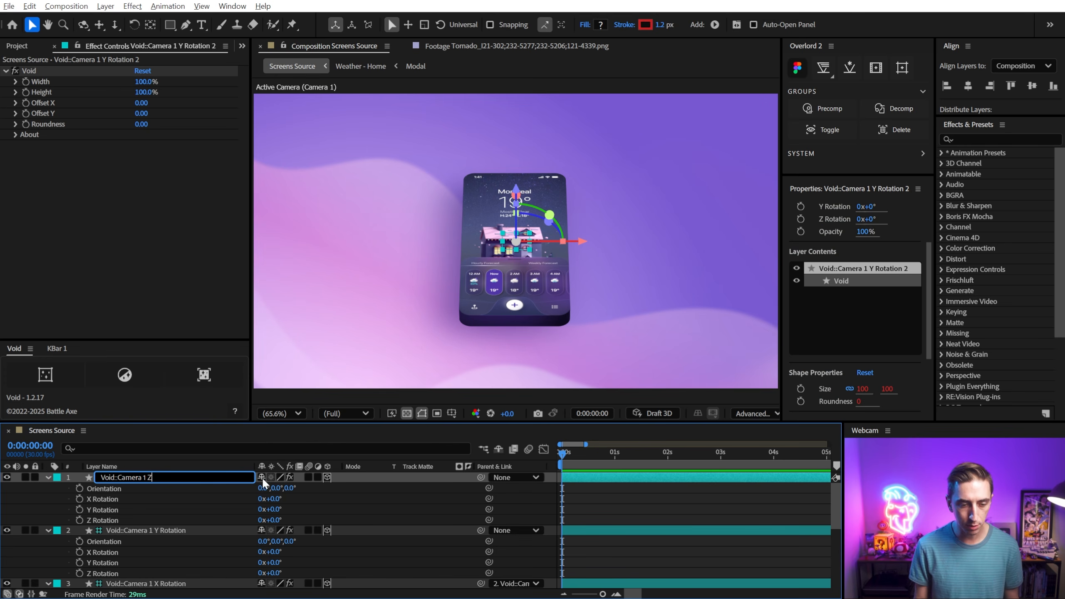
{"action": "key", "text": "End"}
{"action": "key", "text": "BackSpace"}
{"action": "key", "text": "BackSpace"}
{"action": "key", "text": "Return"}
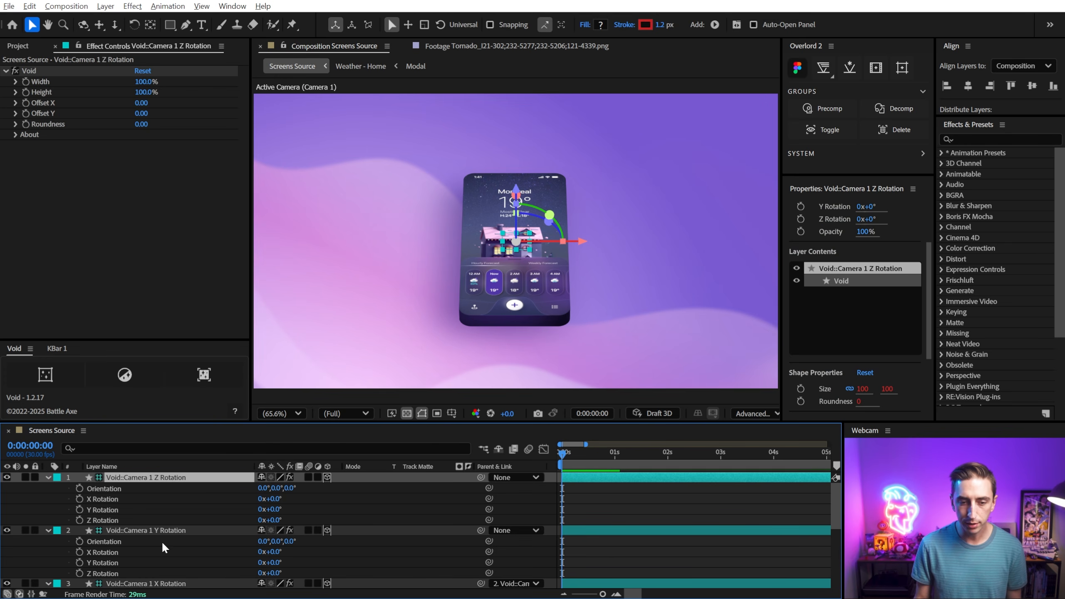
Parent the Y Rotation void to the Z Rotation void.
{"action": "left_click", "coordinate": [166, 532]}
{"action": "left_click_drag", "start_coordinate": [481, 530], "coordinate": [418, 480]}
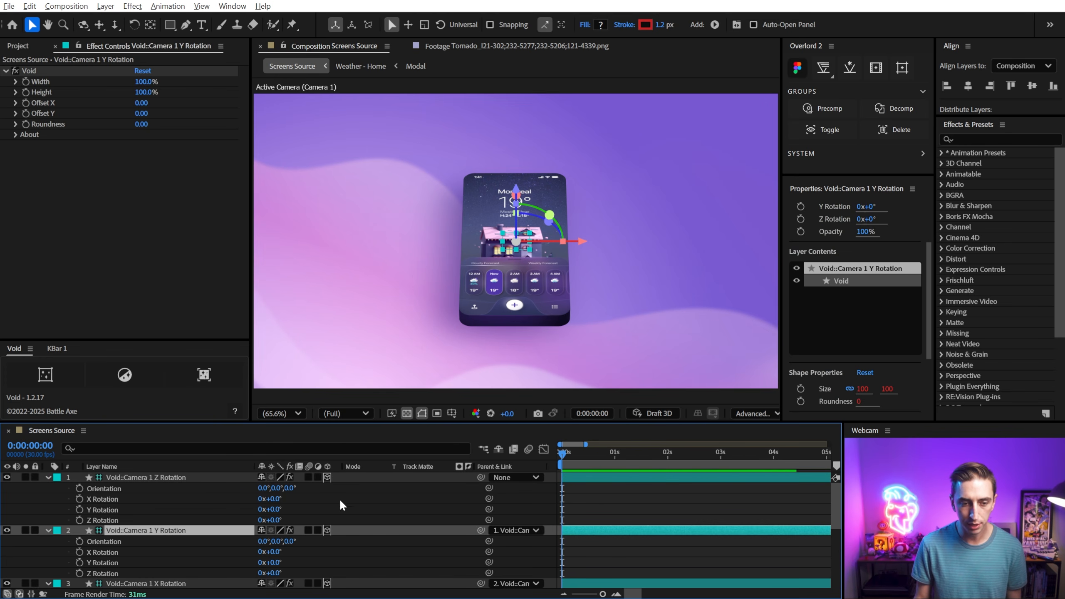
Set the camera rig's Z Rotation void to 22° Z, its Y Rotation void to 15° Y, and its X Rotation void to 40° X.
{"action": "left_click_drag", "start_coordinate": [271, 520], "coordinate": [289, 517]}
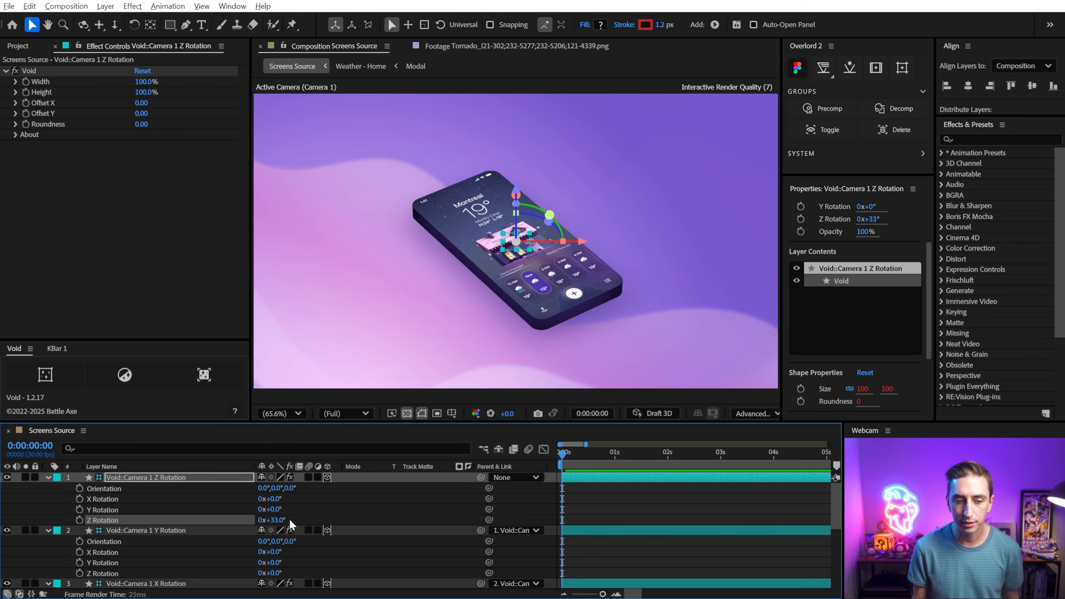
{"action": "scroll", "coordinate": [224, 519], "scroll_direction": "down", "scroll_amount": 1}
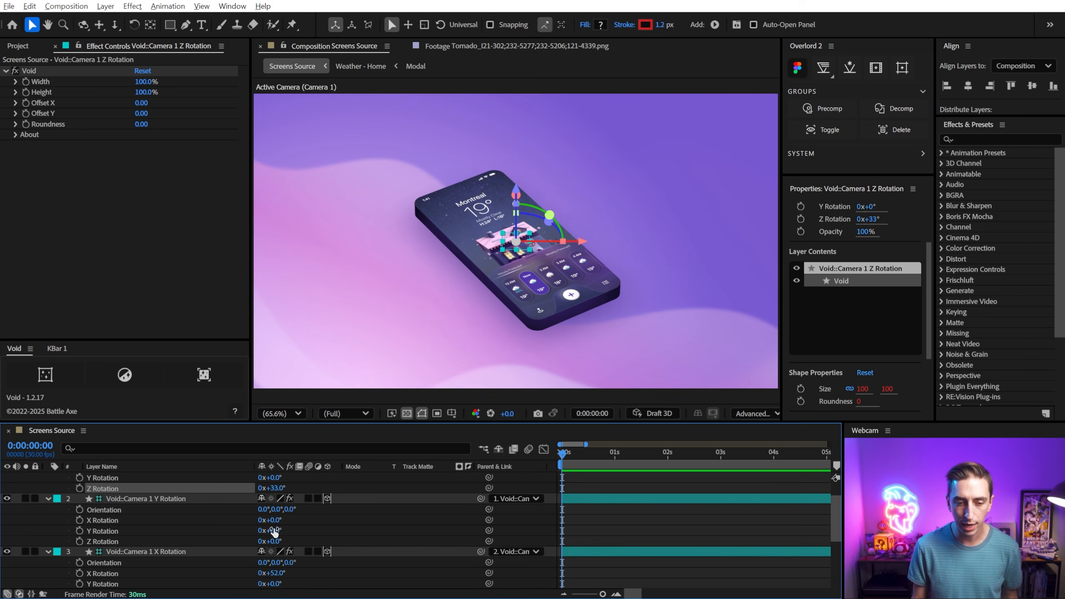
{"action": "left_click_drag", "start_coordinate": [275, 531], "coordinate": [275, 566]}
{"action": "mouse_move", "coordinate": [276, 488]}
{"action": "left_mouse_down"}
{"action": "mouse_move", "coordinate": [292, 486]}
{"action": "mouse_move", "coordinate": [276, 492]}
{"action": "left_mouse_up"}
{"action": "left_click_drag", "start_coordinate": [287, 528], "coordinate": [284, 530]}
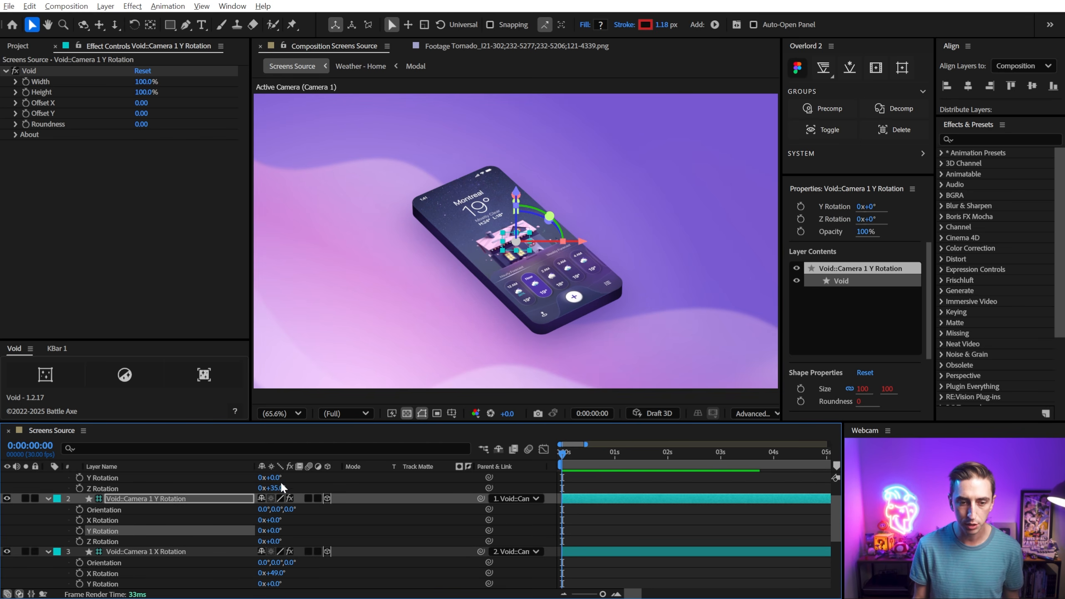
{"action": "left_click_drag", "start_coordinate": [281, 487], "coordinate": [275, 488]}
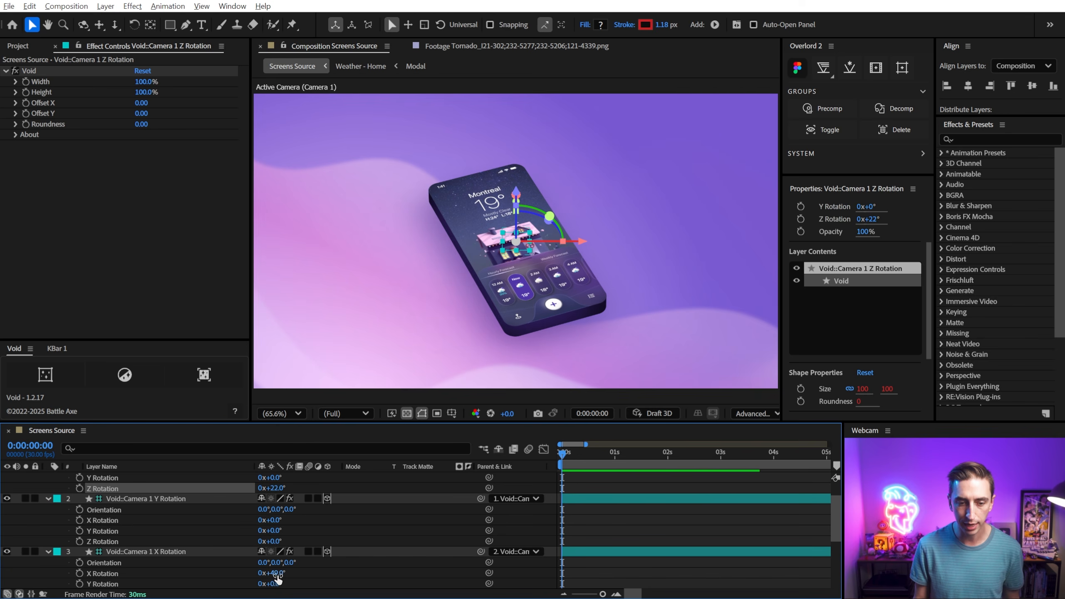
{"action": "left_click_drag", "start_coordinate": [277, 575], "coordinate": [271, 575]}
{"action": "left_click_drag", "start_coordinate": [271, 531], "coordinate": [278, 529]}
{"action": "left_click_drag", "start_coordinate": [276, 488], "coordinate": [277, 489]}
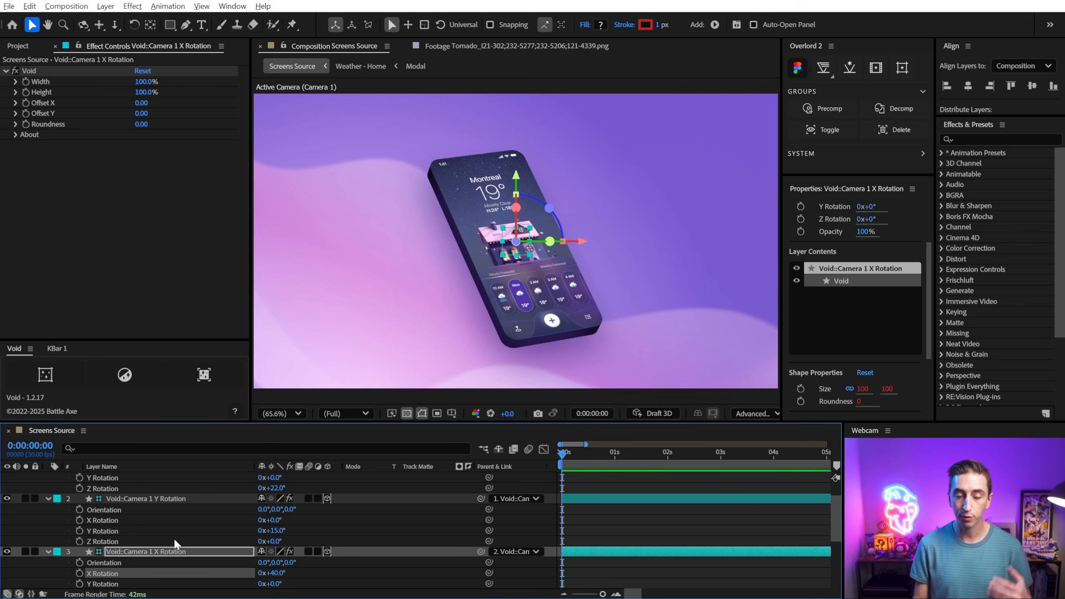
Collapse the void layers' properties and change Camera 1's Z position to -6609.
{"action": "left_click", "coordinate": [56, 516]}
{"action": "key", "text": "e"}
{"action": "key", "text": "e"}
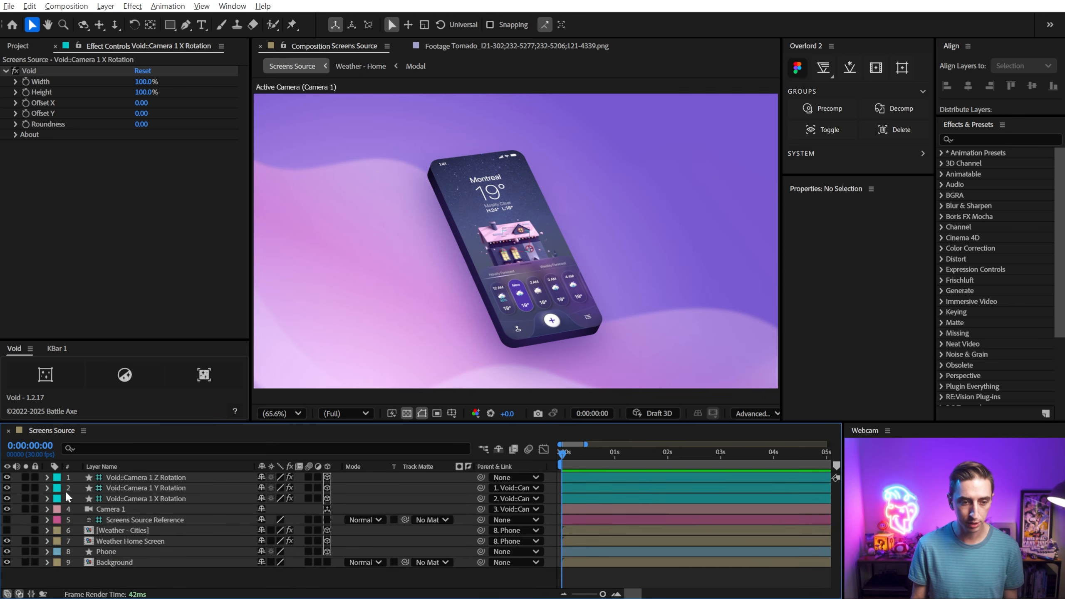
{"action": "left_click", "coordinate": [129, 511]}
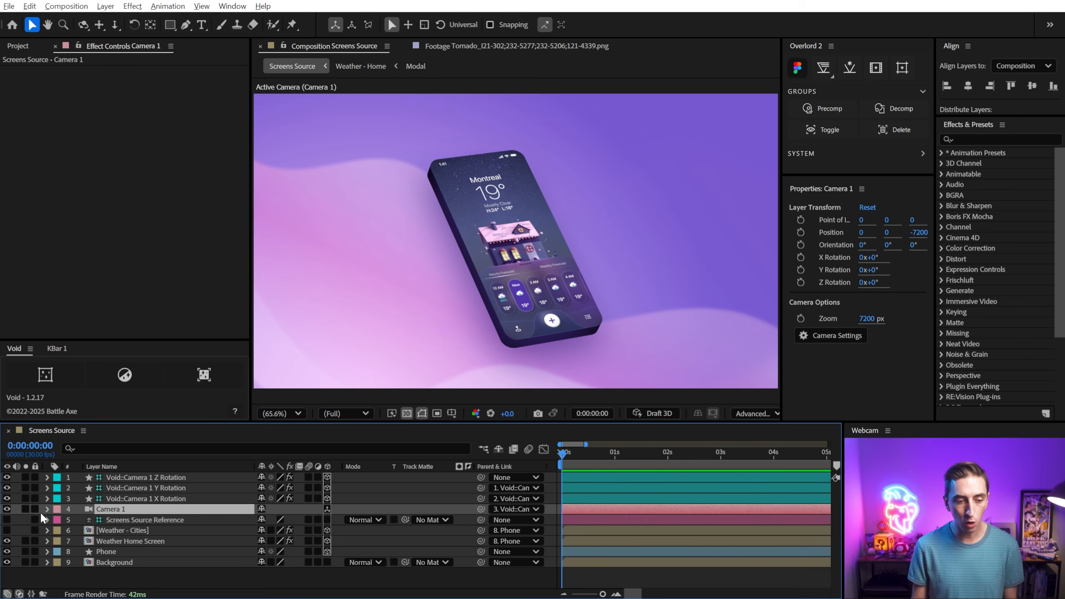
{"action": "key", "text": "p"}
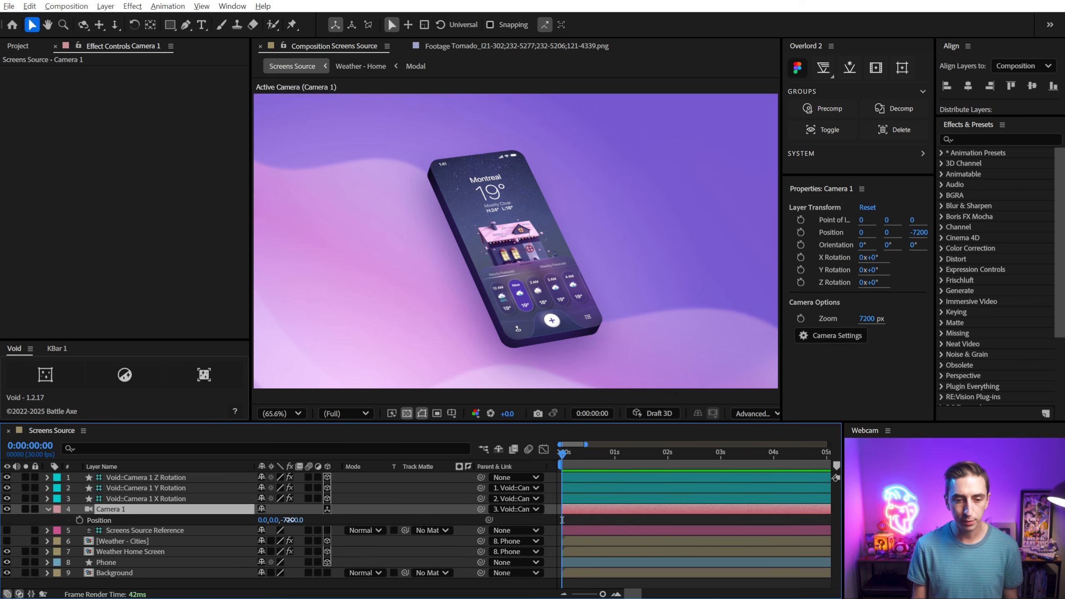
{"action": "left_click_drag", "start_coordinate": [289, 520], "coordinate": [610, 470]}
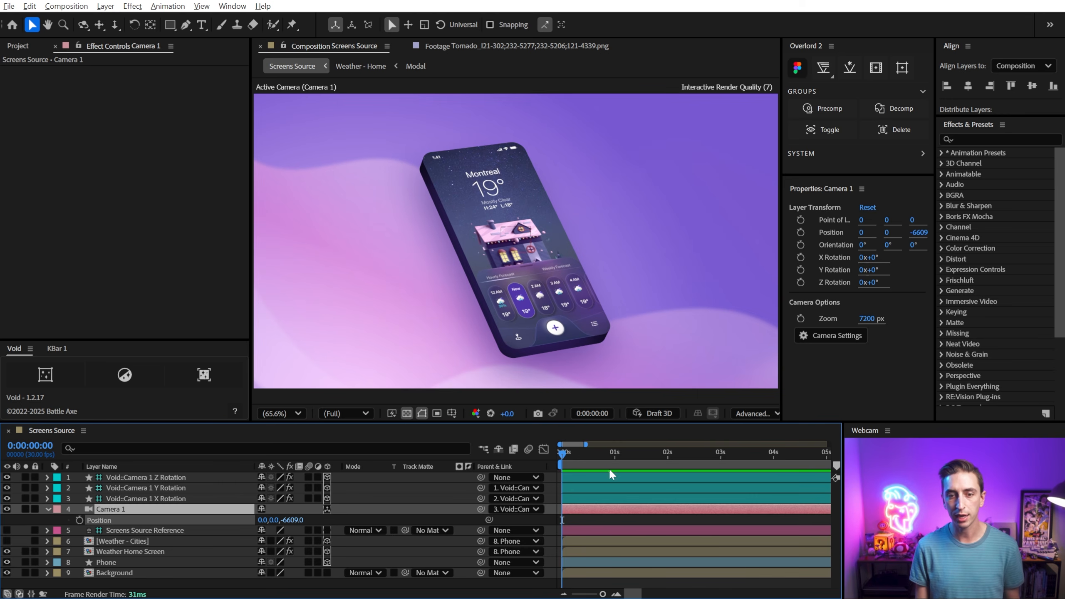
Try moving the Z Rotation void in the composition, and toggle Camera 1 off and on to compare the views.
{"action": "left_click", "coordinate": [167, 478]}
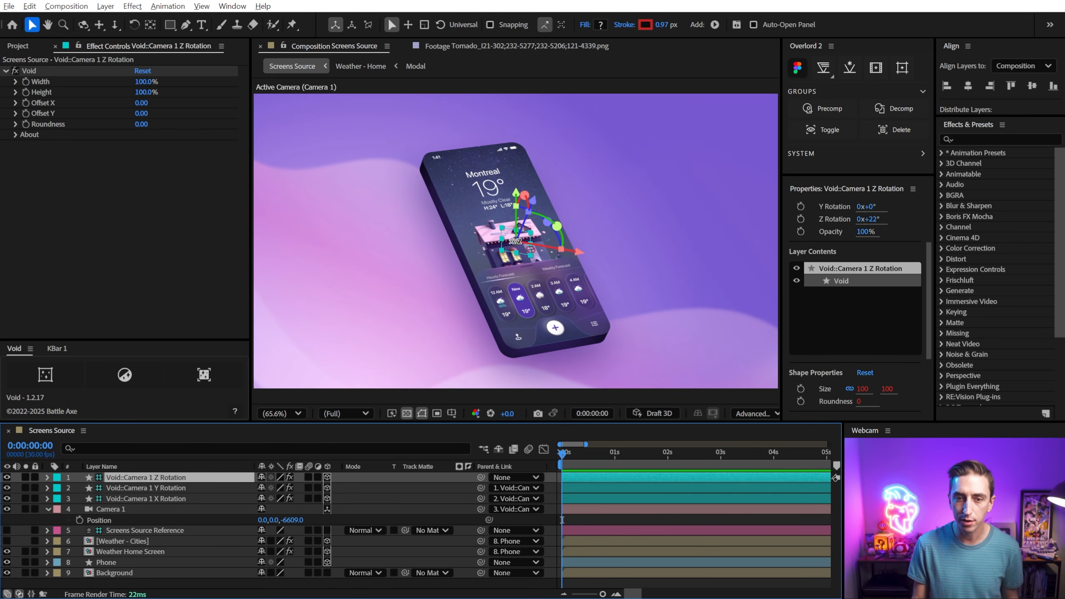
{"action": "left_click_drag", "start_coordinate": [516, 243], "coordinate": [568, 215]}
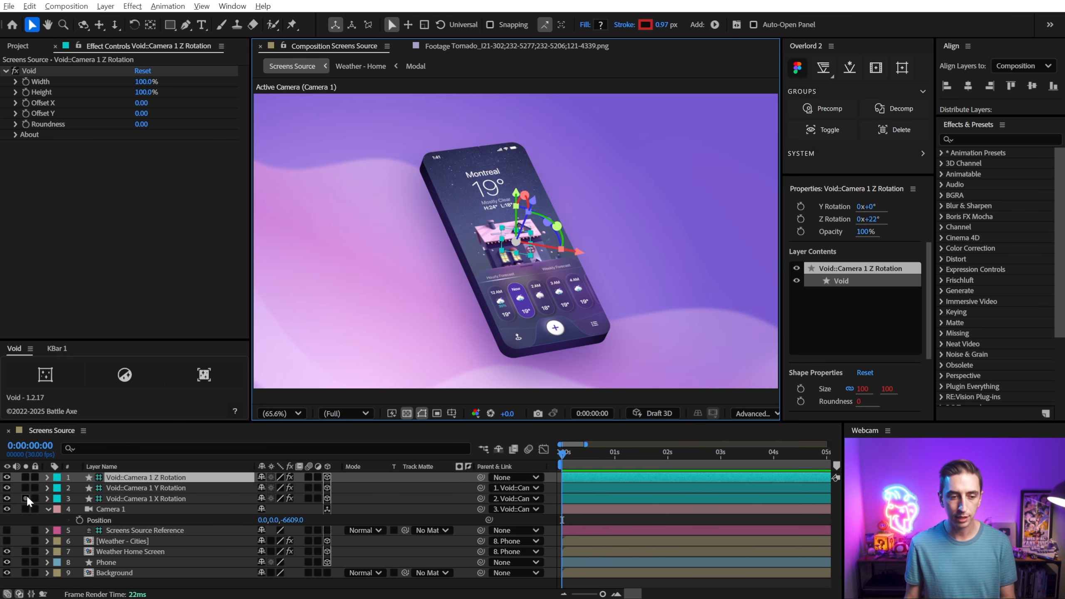
{"action": "left_click", "coordinate": [163, 434]}
{"action": "left_click", "coordinate": [7, 509]}
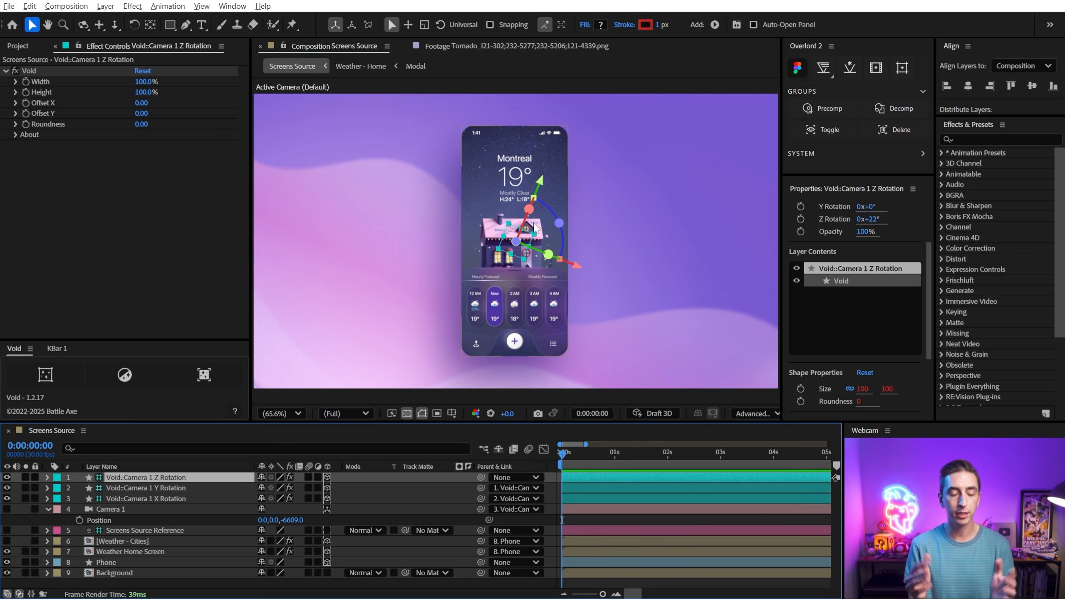
{"action": "left_click", "coordinate": [7, 509]}
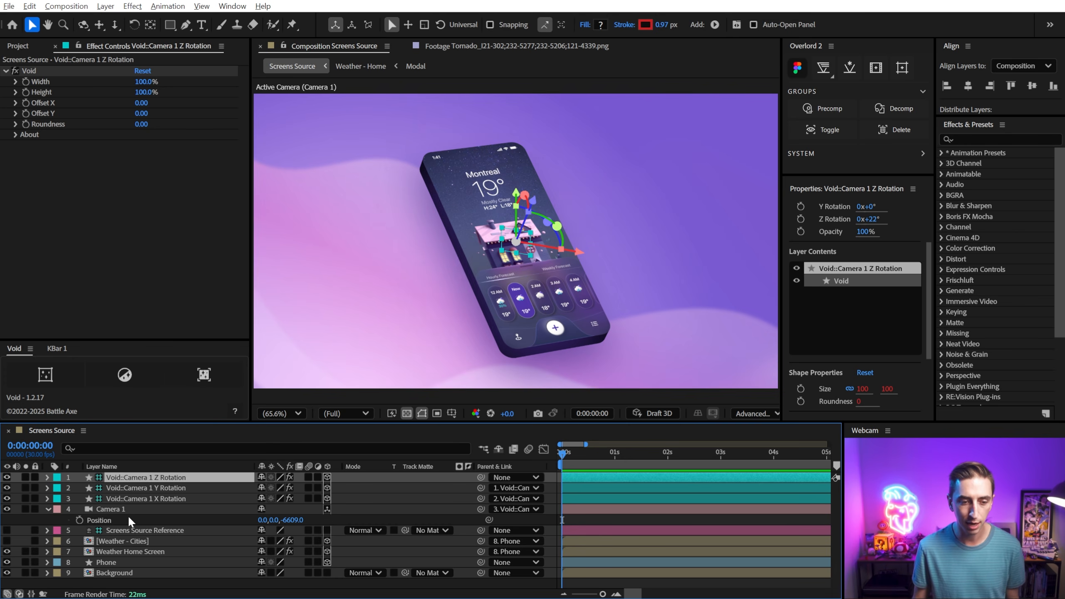
Collapse Camera 1's properties and turn off the visibility of the three camera rotation voids.
{"action": "left_click", "coordinate": [125, 513]}
{"action": "key", "text": "r"}
{"action": "key", "text": "r"}
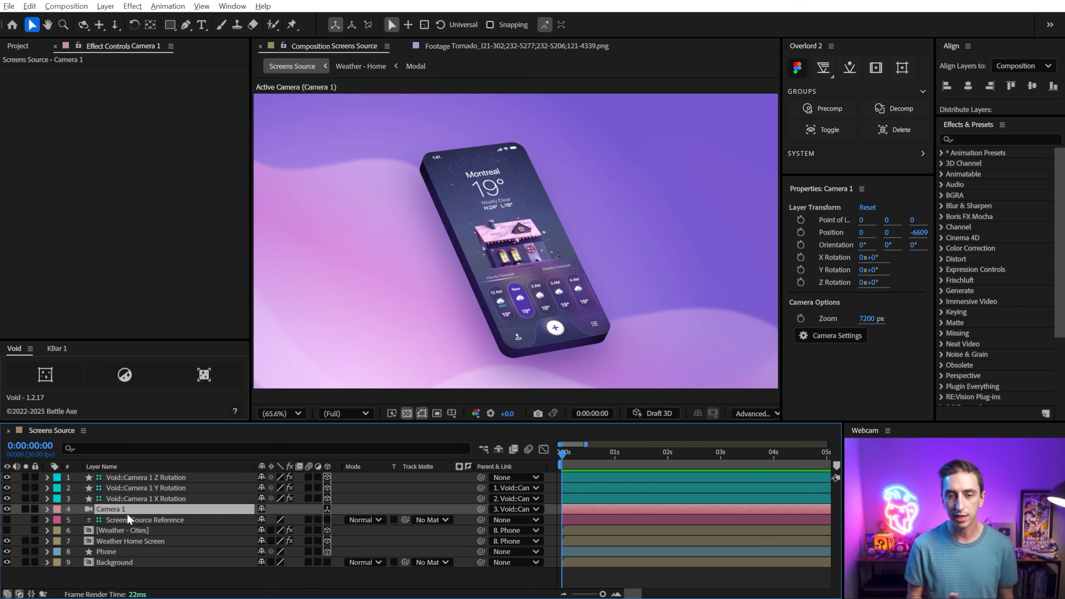
{"action": "left_click_drag", "start_coordinate": [7, 499], "coordinate": [8, 477]}
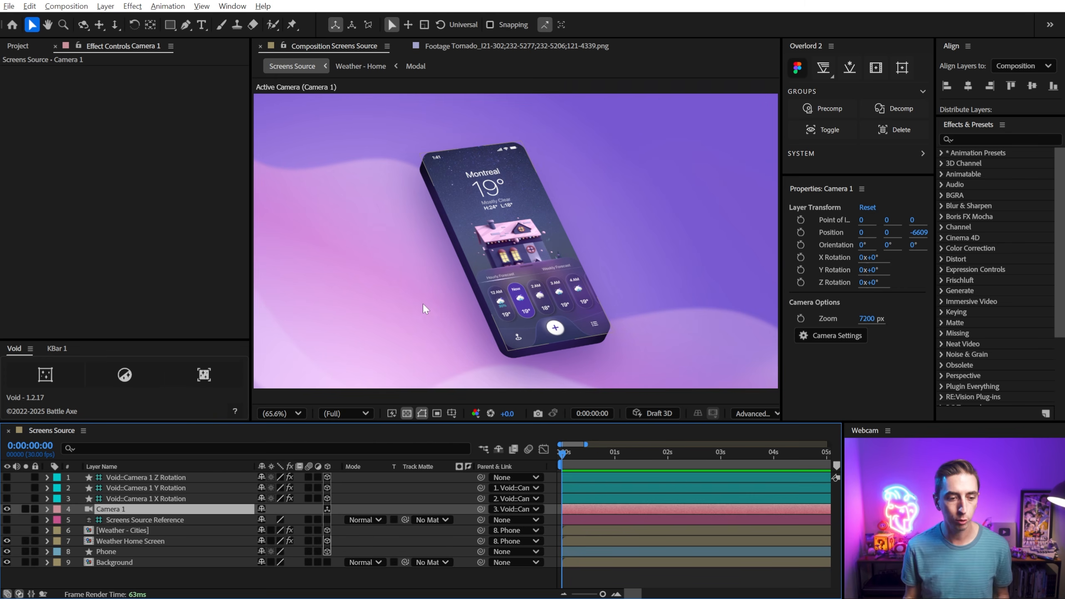
Animate the Phone's position from 956, 1666, 0 at the first frame to 956, 540, 0 at 0:00:01:10.
{"action": "left_click", "coordinate": [600, 326]}
{"action": "left_click", "coordinate": [155, 551]}
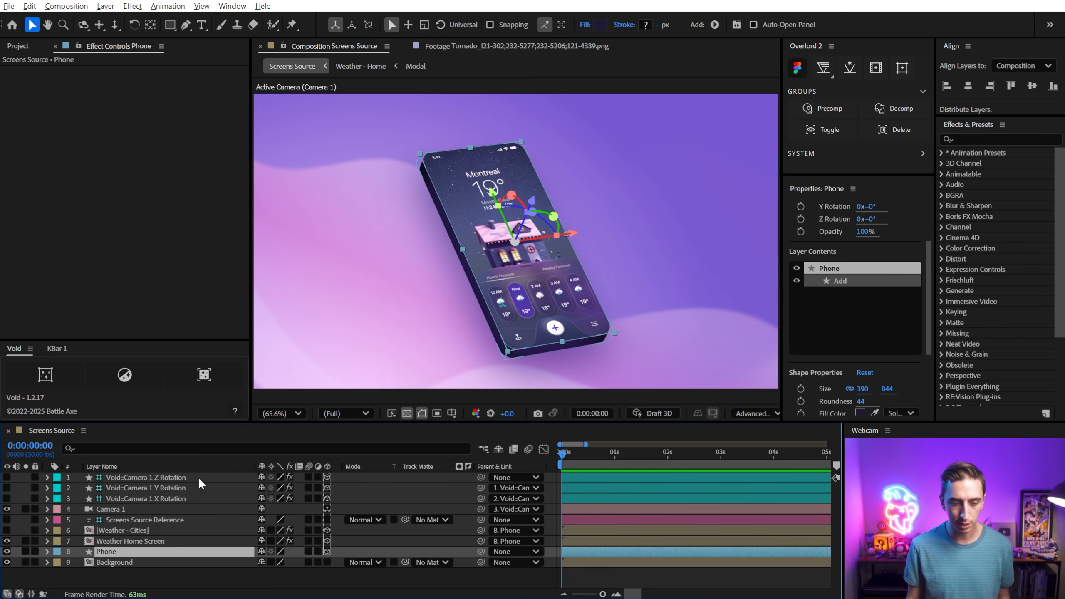
{"action": "key", "text": "p"}
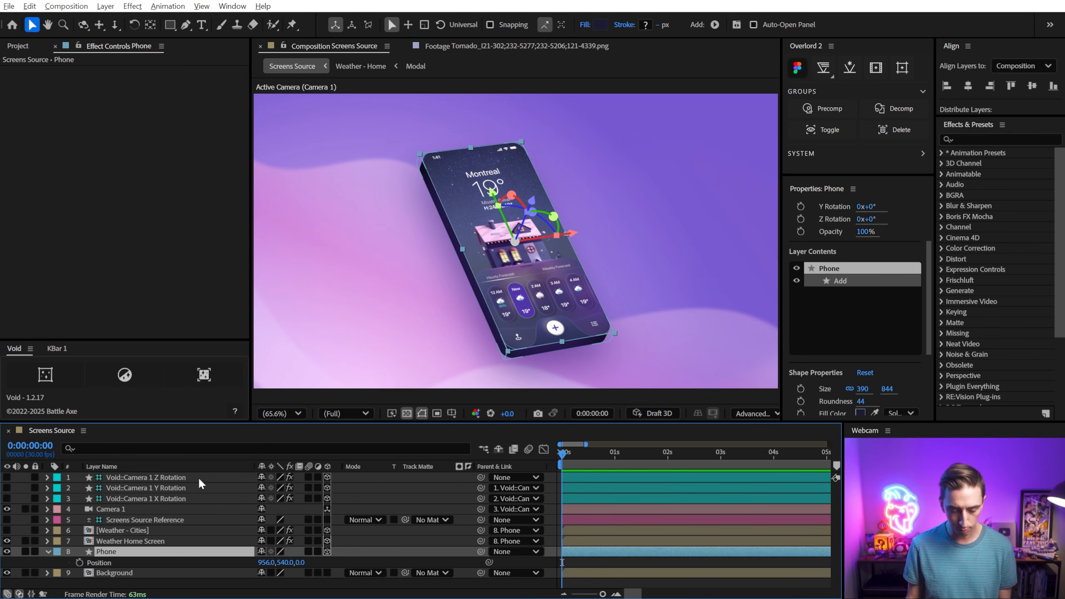
{"action": "left_click", "coordinate": [79, 562]}
{"action": "left_click_drag", "start_coordinate": [562, 562], "coordinate": [633, 563]}
{"action": "left_click_drag", "start_coordinate": [292, 567], "coordinate": [981, 567]}
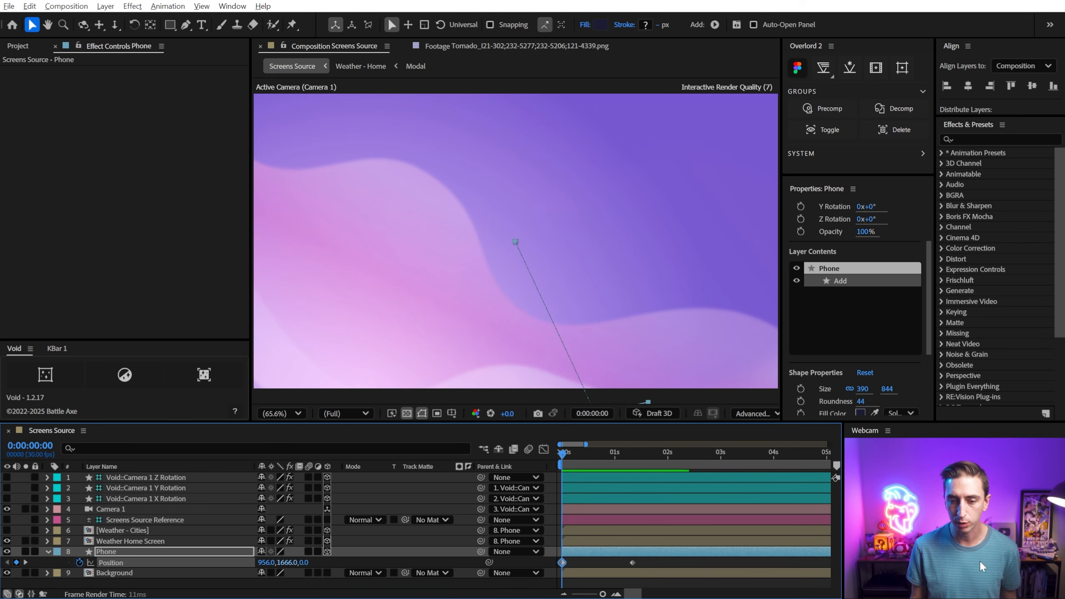
Apply Easy Ease to the Phone's final Position keyframe, shape its speed curve to a fast start and slow settle, and preview it.
{"action": "left_click", "coordinate": [633, 563]}
{"action": "key", "text": "F9"}
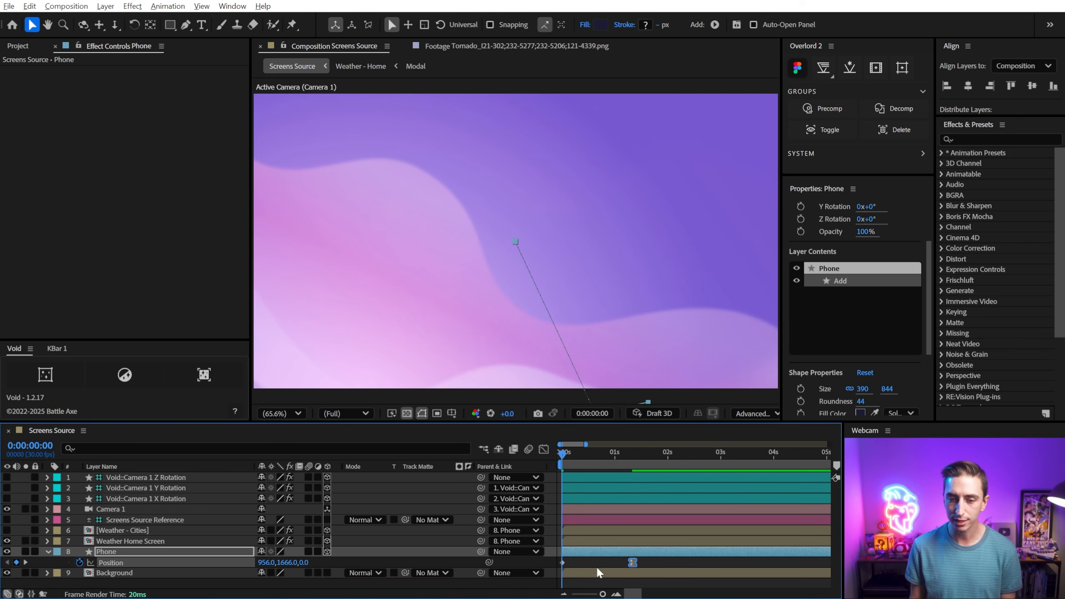
{"action": "left_click", "coordinate": [543, 450]}
{"action": "left_click_drag", "start_coordinate": [608, 562], "coordinate": [589, 563]}
{"action": "key", "text": "space"}
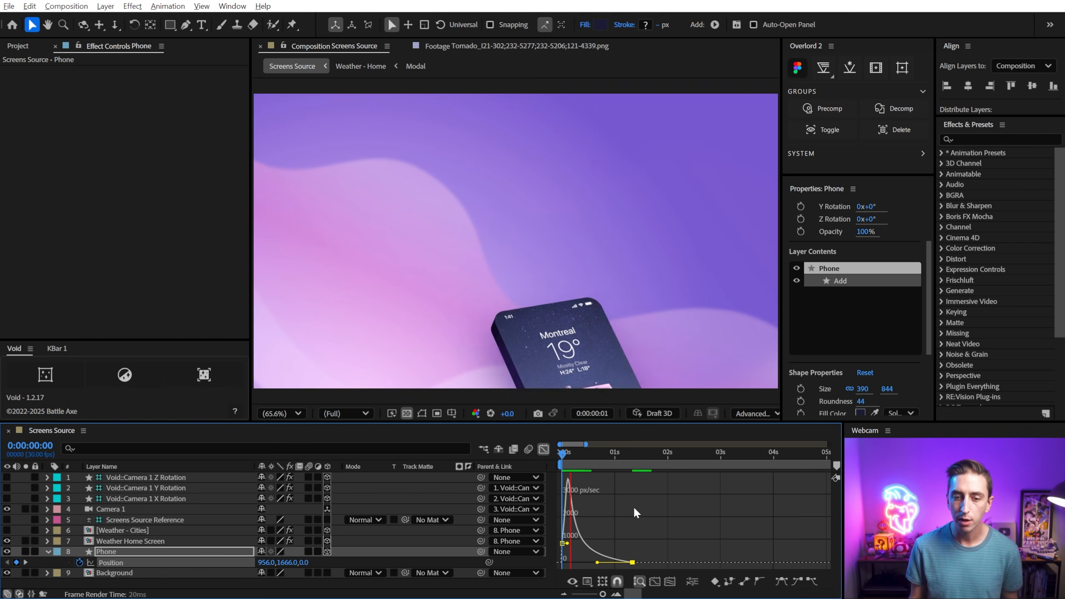
{"action": "key", "text": "space"}
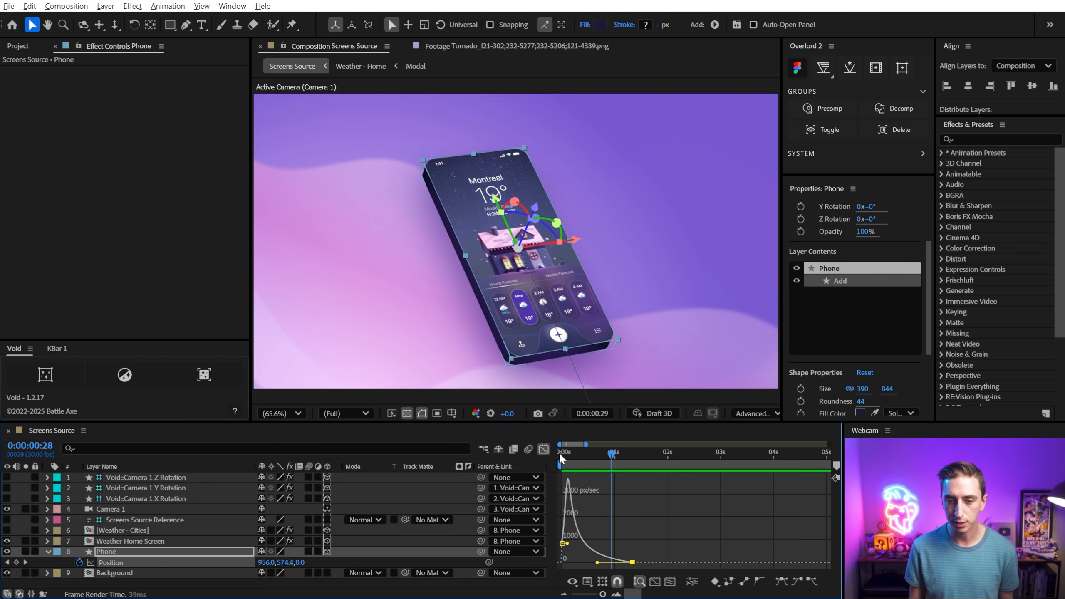
{"action": "key", "text": "space"}
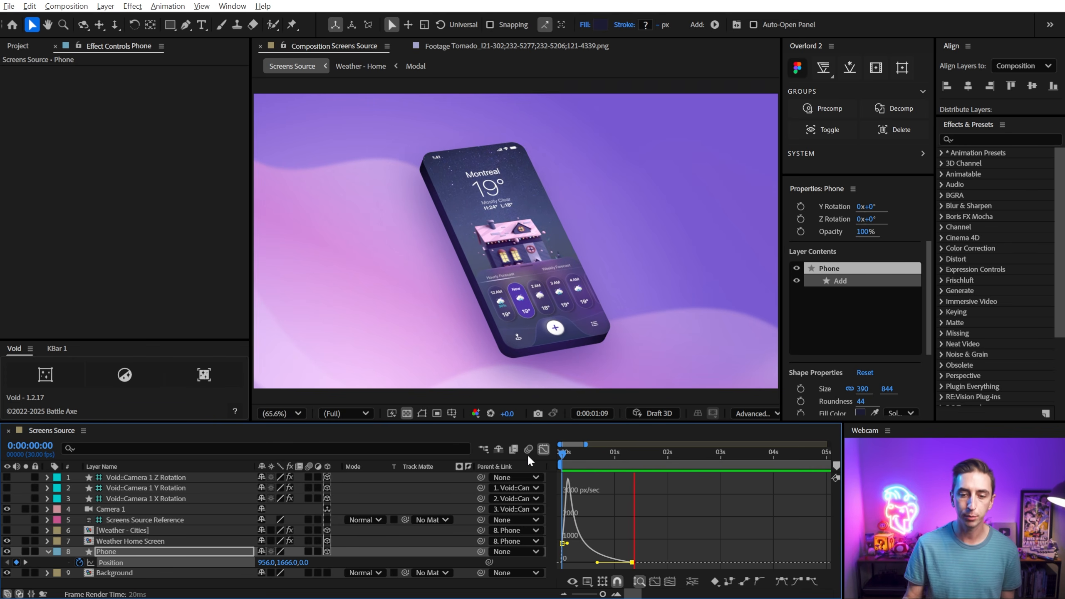
{"action": "left_click", "coordinate": [543, 450]}
{"action": "key", "text": "space"}
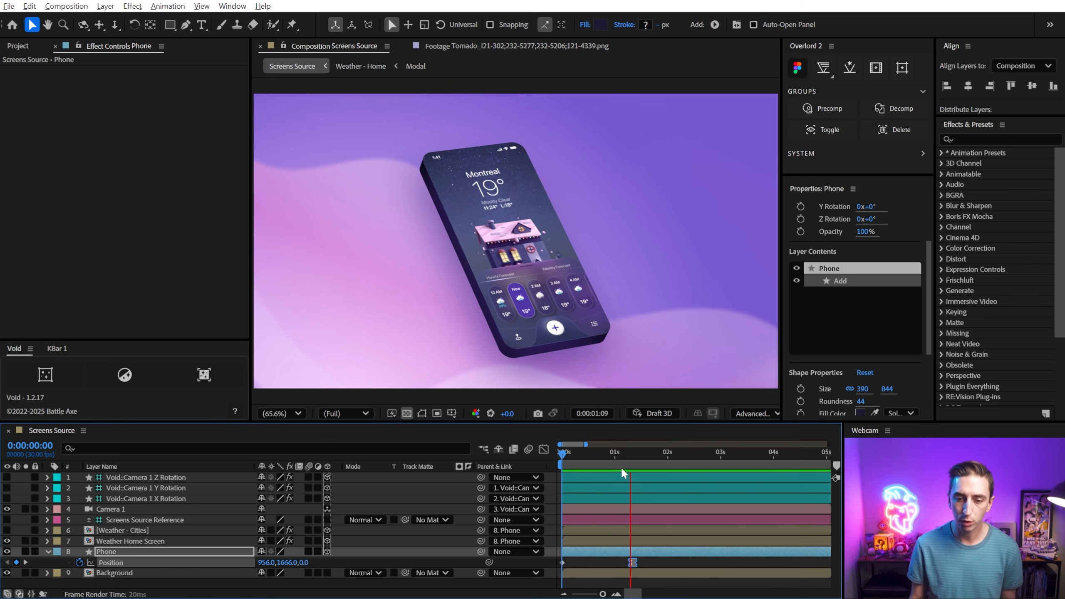
Add a 0° Y Rotation keyframe to the Phone at 0:00:01:10 and show only its keyframed properties.
{"action": "left_click", "coordinate": [633, 456]}
{"action": "key", "text": "r"}
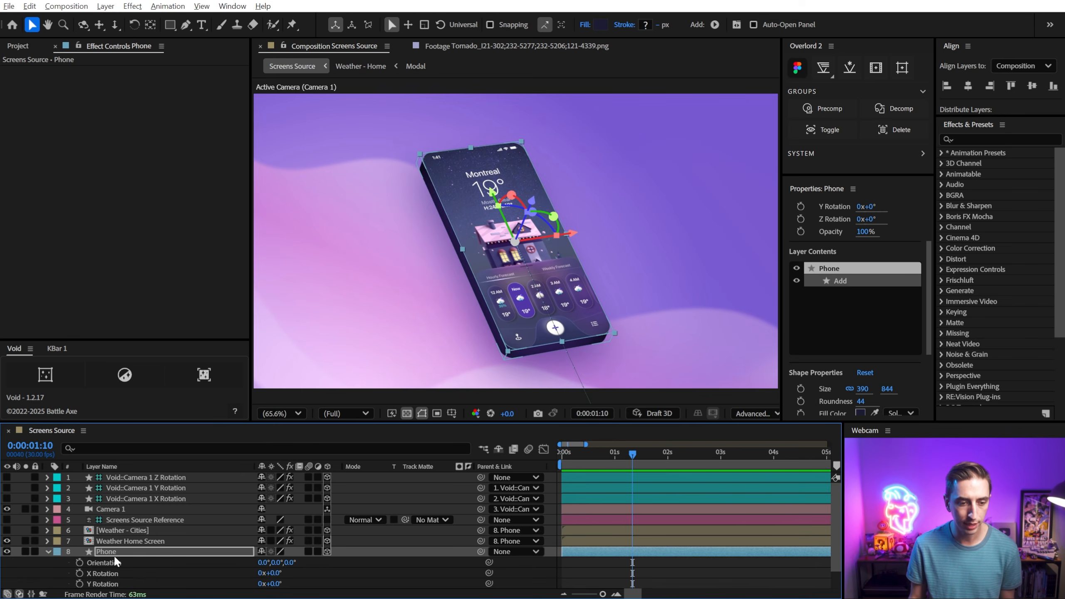
{"action": "scroll", "coordinate": [113, 554], "scroll_direction": "down", "scroll_amount": 1}
{"action": "mouse_move", "coordinate": [276, 562]}
{"action": "left_mouse_down"}
{"action": "mouse_move", "coordinate": [255, 568]}
{"action": "mouse_move", "coordinate": [277, 570]}
{"action": "left_mouse_up"}
{"action": "key", "text": "ctrl+z"}
{"action": "left_click", "coordinate": [78, 562]}
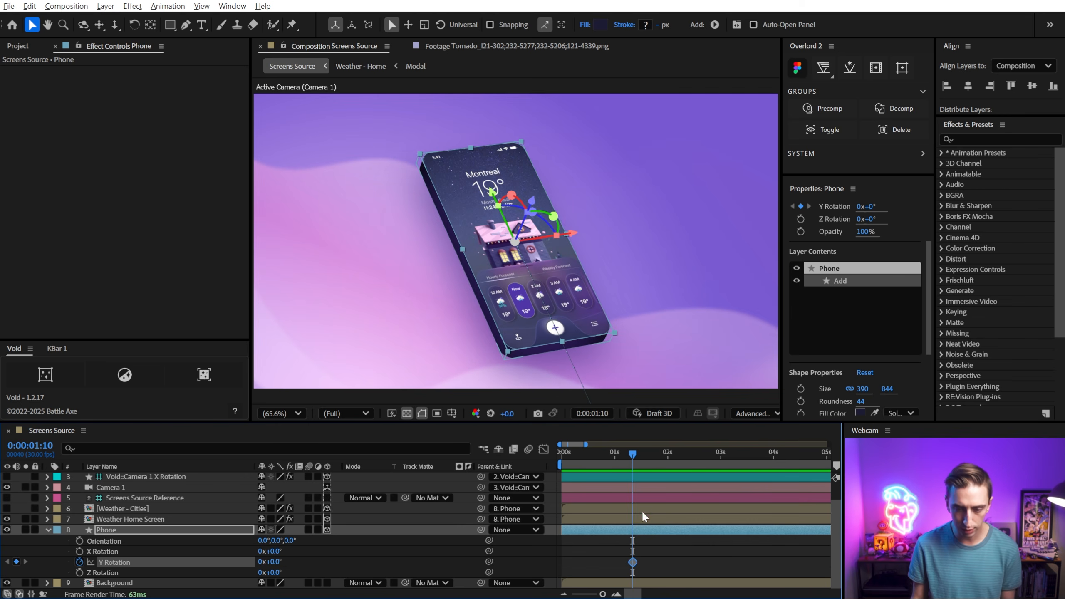
{"action": "key", "text": "u"}
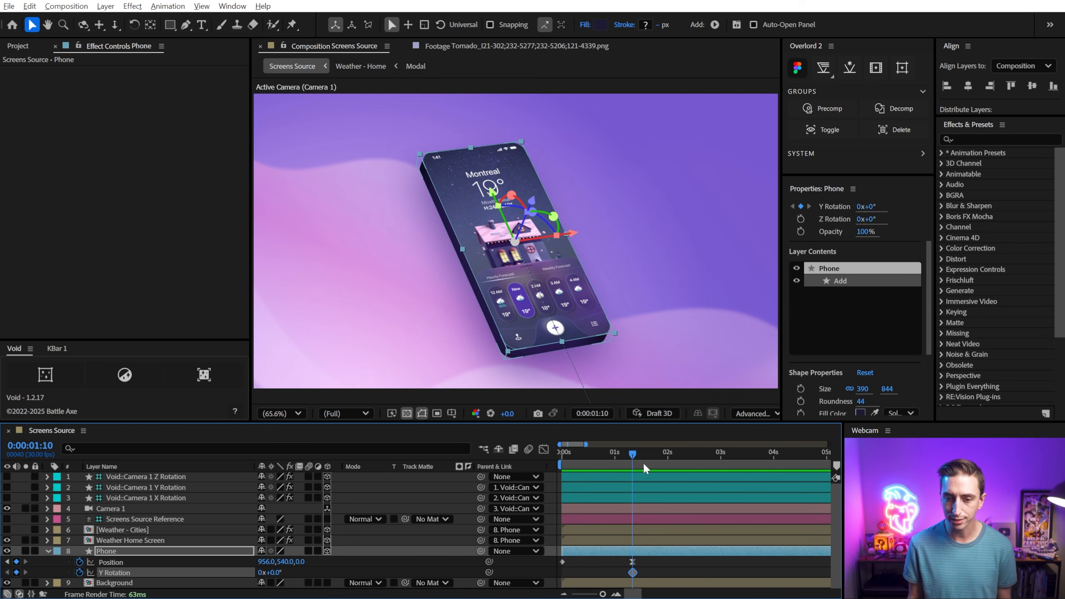
Add a 51° Y Rotation keyframe to the Phone and place it at the first frame.
{"action": "left_click_drag", "start_coordinate": [631, 457], "coordinate": [583, 458]}
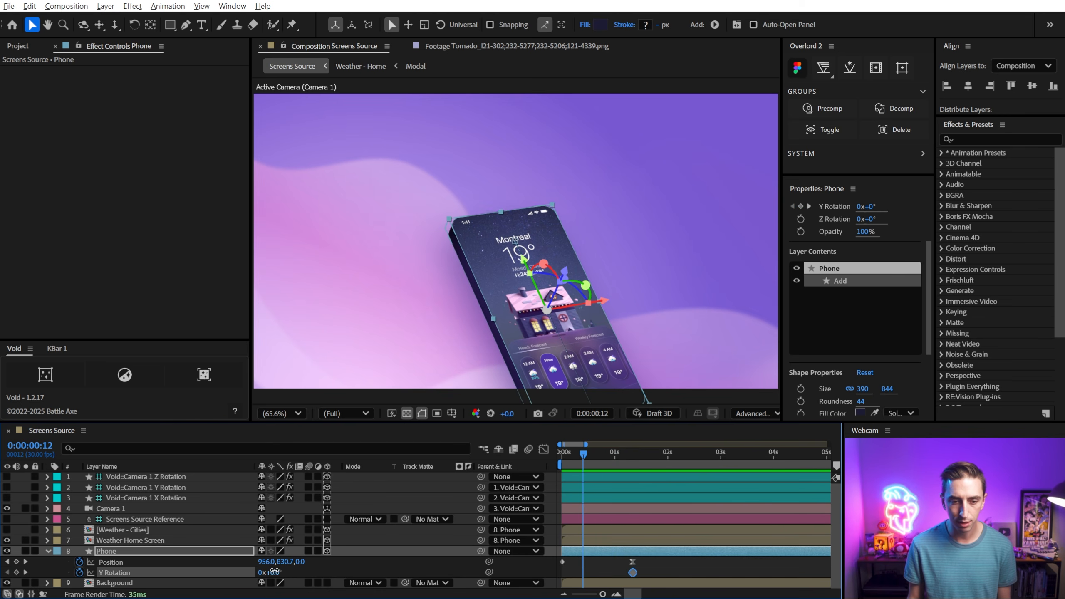
{"action": "left_click_drag", "start_coordinate": [273, 572], "coordinate": [299, 569]}
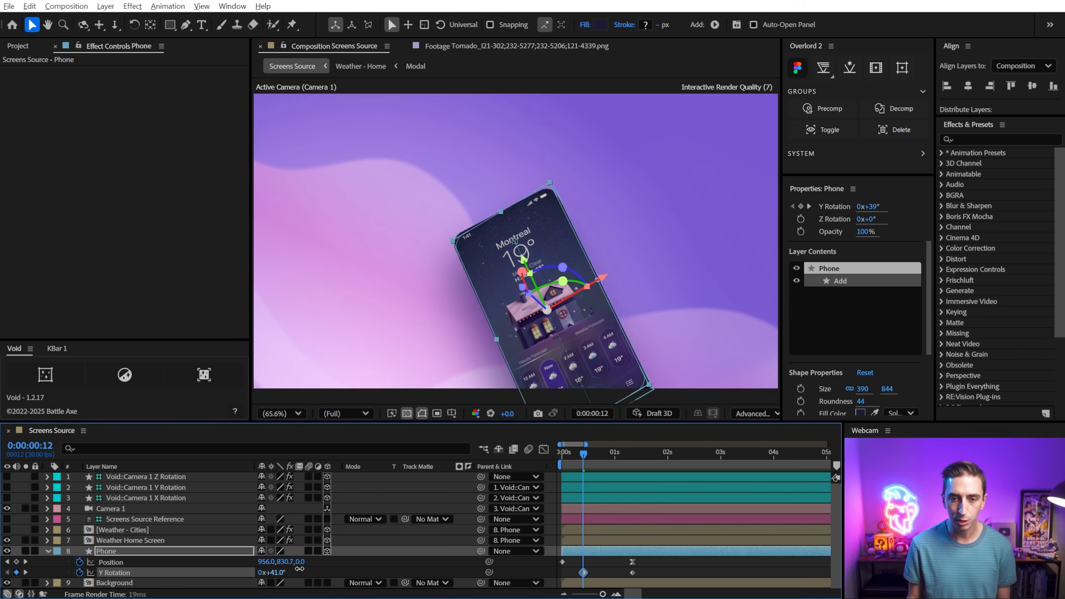
{"action": "left_click_drag", "start_coordinate": [583, 572], "coordinate": [563, 572]}
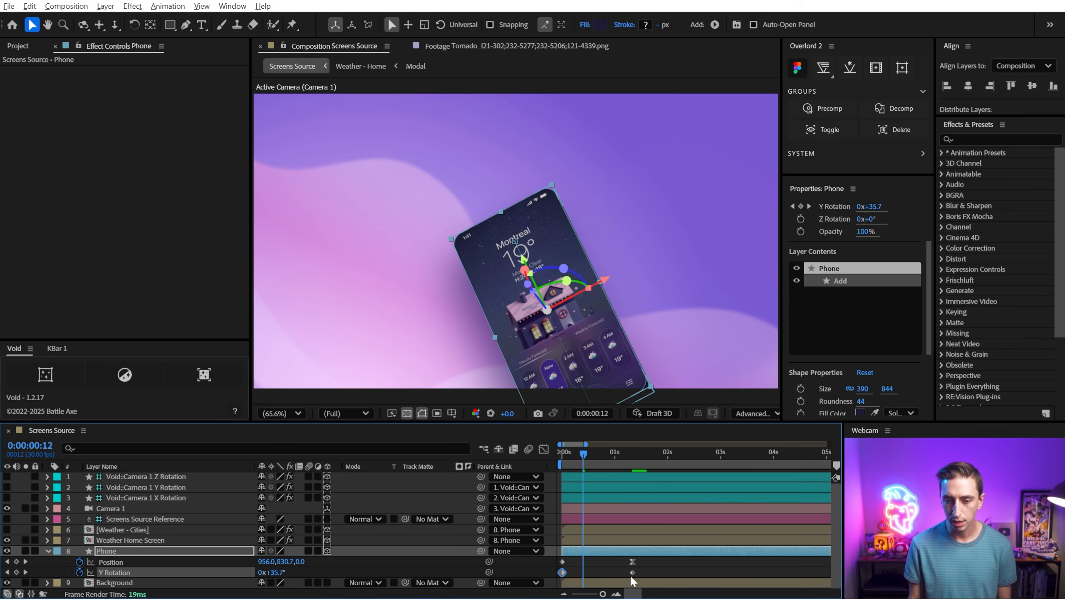
Apply Easy Ease to the Phone's final Y Rotation keyframe, extend its incoming influence to 100%, and preview the animation.
{"action": "left_click", "coordinate": [633, 572]}
{"action": "key", "text": "F9"}
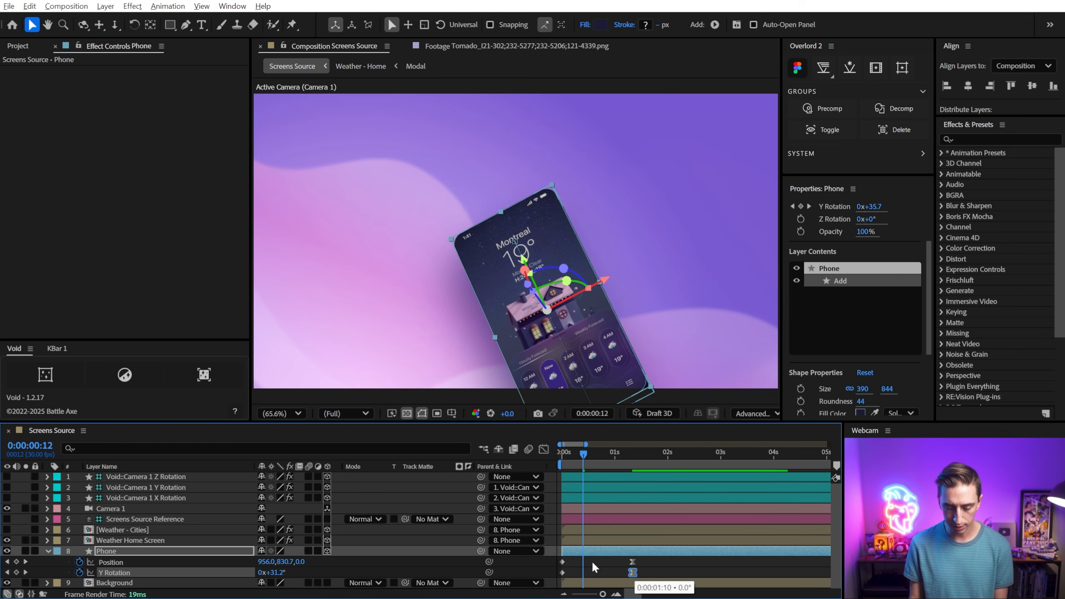
{"action": "left_click", "coordinate": [544, 449]}
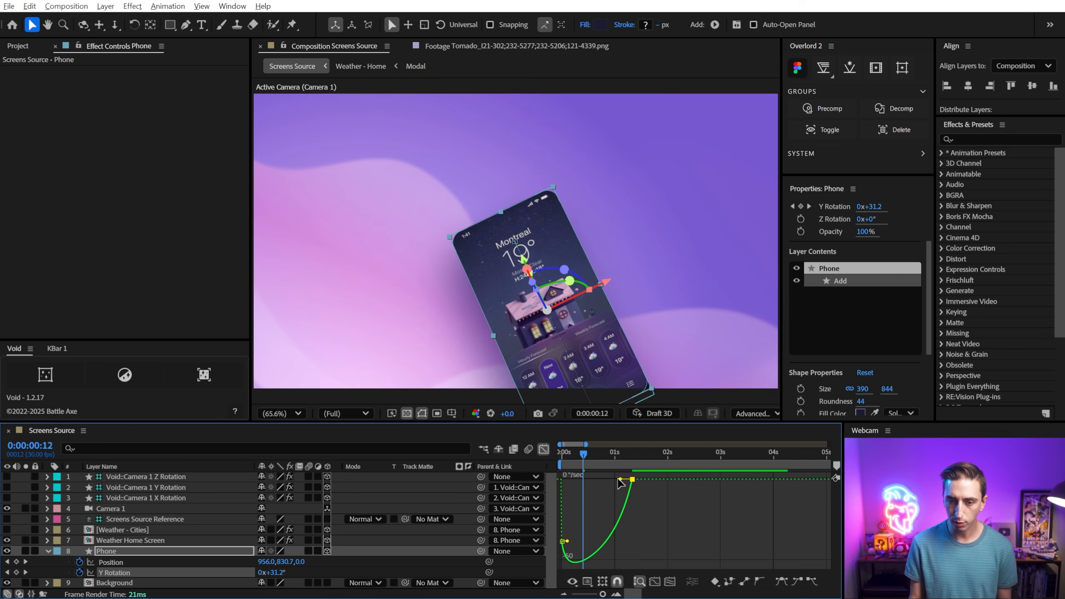
{"action": "left_click_drag", "start_coordinate": [620, 480], "coordinate": [592, 480]}
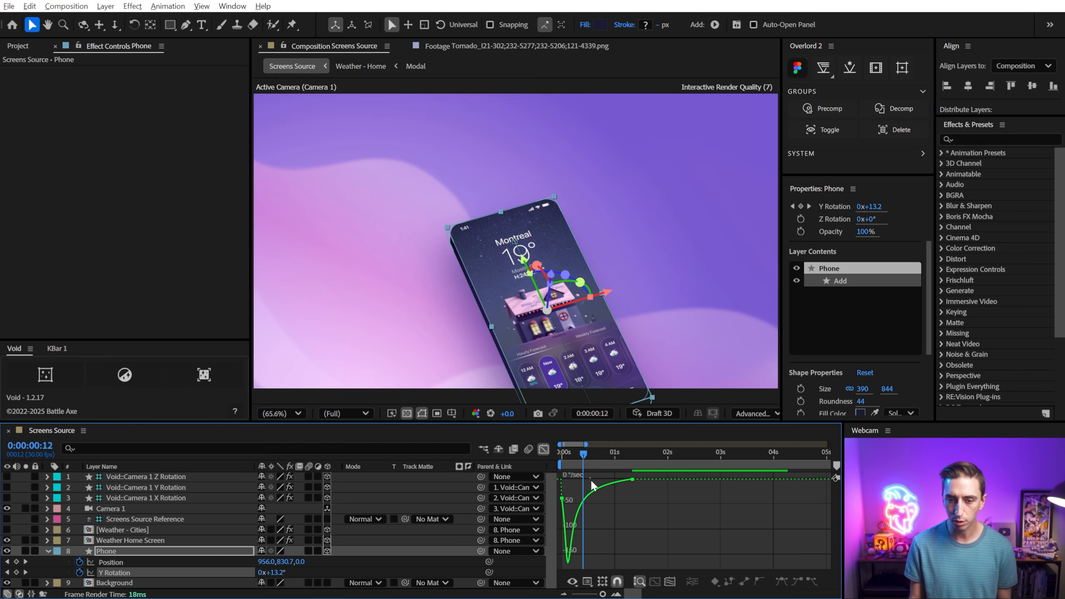
{"action": "left_click", "coordinate": [606, 486]}
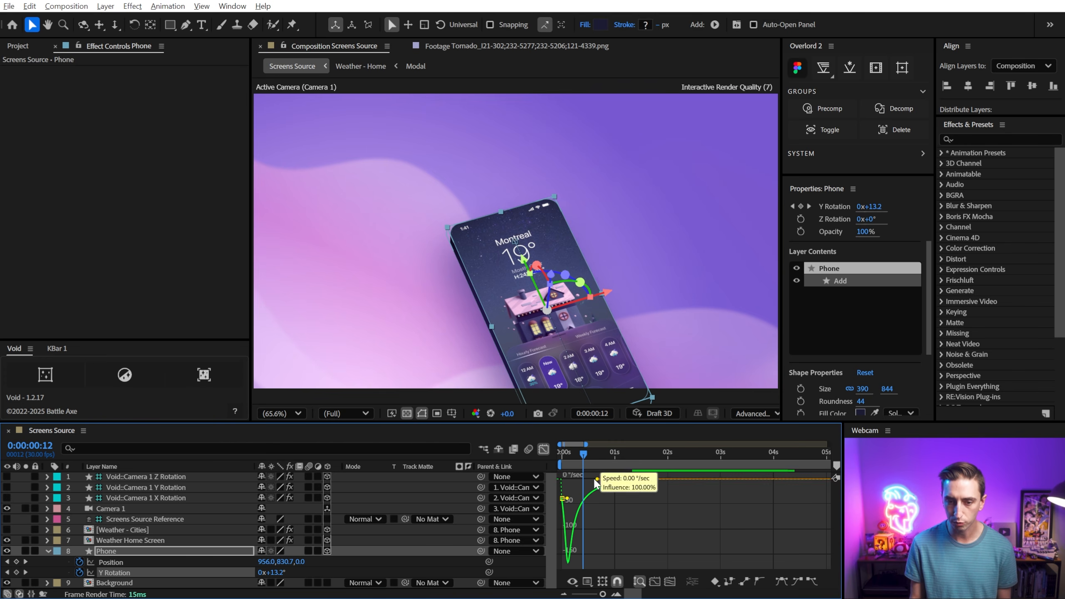
{"action": "key", "text": "Home"}
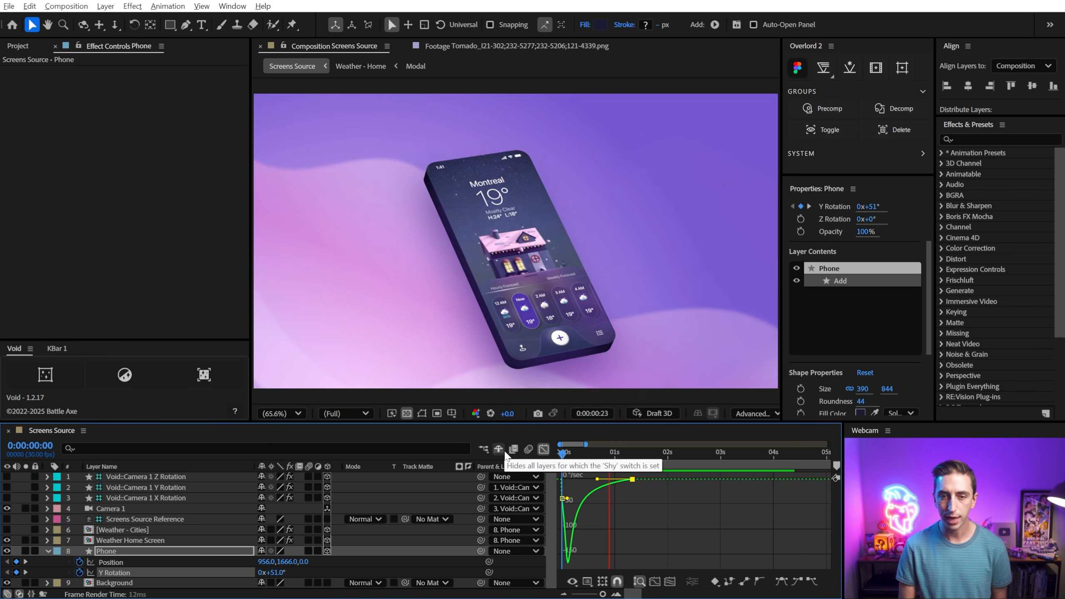
{"action": "key", "text": "space"}
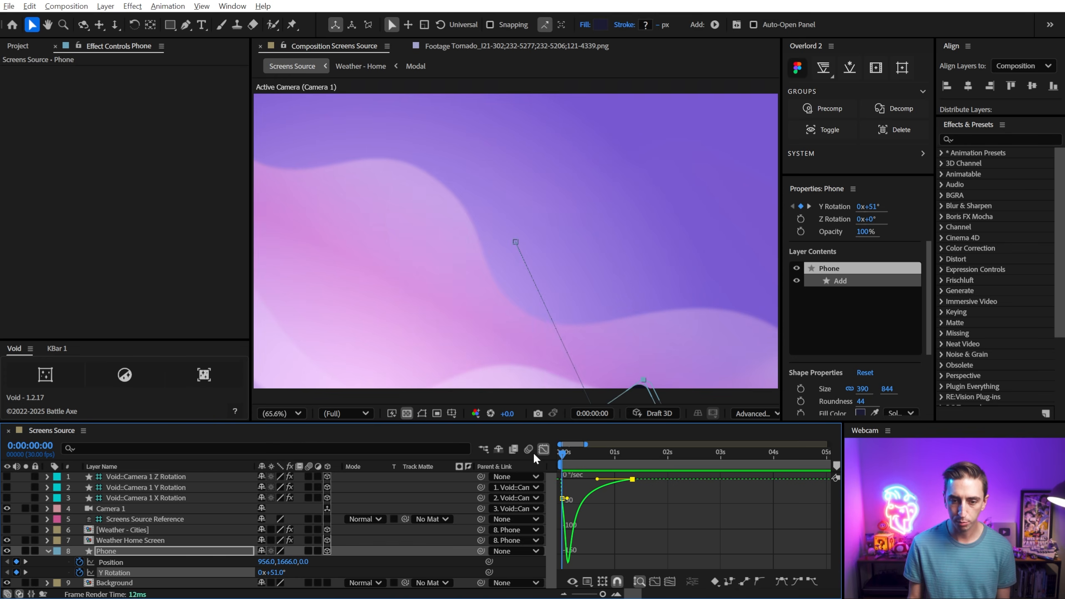
Set the Phone's Y Position to 1781 at the first keyframe, preview the entrance, and park the playhead at 0:00:01:01.
{"action": "left_click_drag", "start_coordinate": [287, 562], "coordinate": [338, 562]}
{"action": "key", "text": "space"}
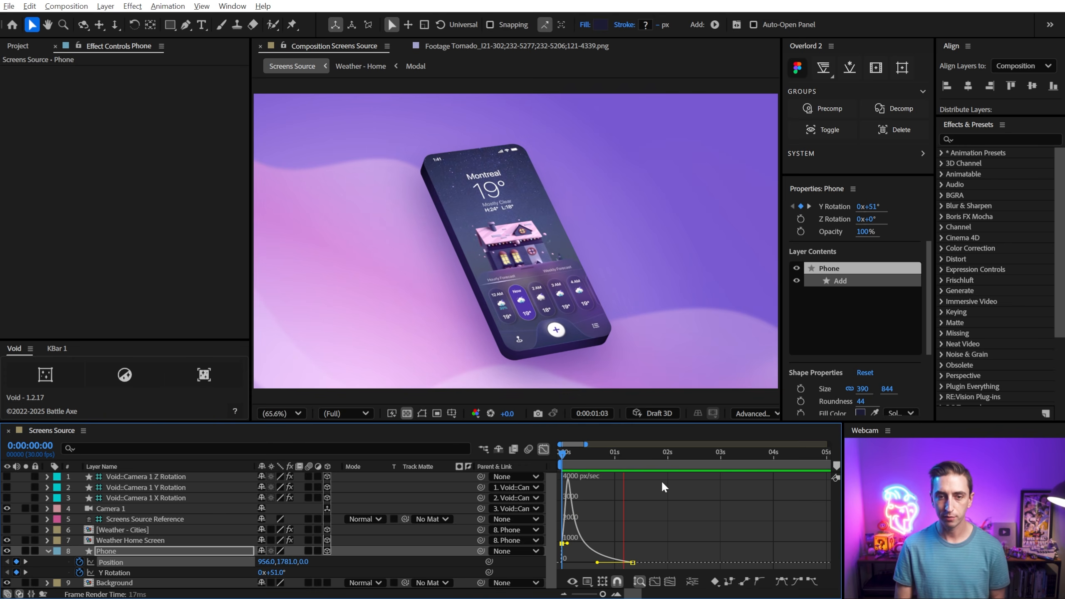
{"action": "key", "text": "space"}
{"action": "mouse_move", "coordinate": [611, 451]}
{"action": "left_mouse_down"}
{"action": "mouse_move", "coordinate": [572, 454]}
{"action": "mouse_move", "coordinate": [616, 459]}
{"action": "left_mouse_up"}
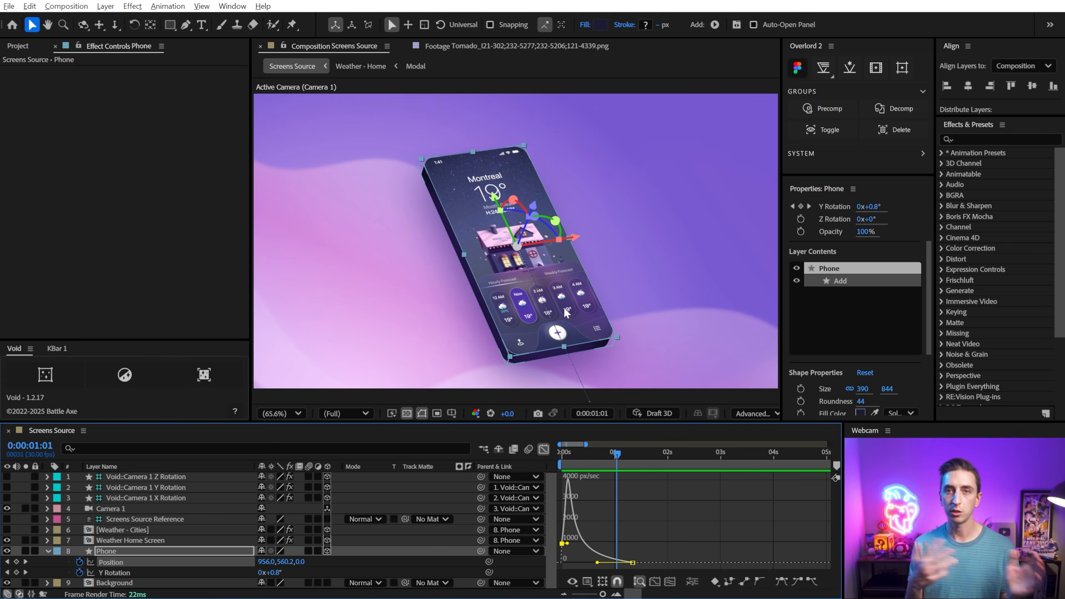
Collapse the Phone layer, close the Graph Editor, and open the Weather Home Screen precomposition.
{"action": "left_click", "coordinate": [125, 540]}
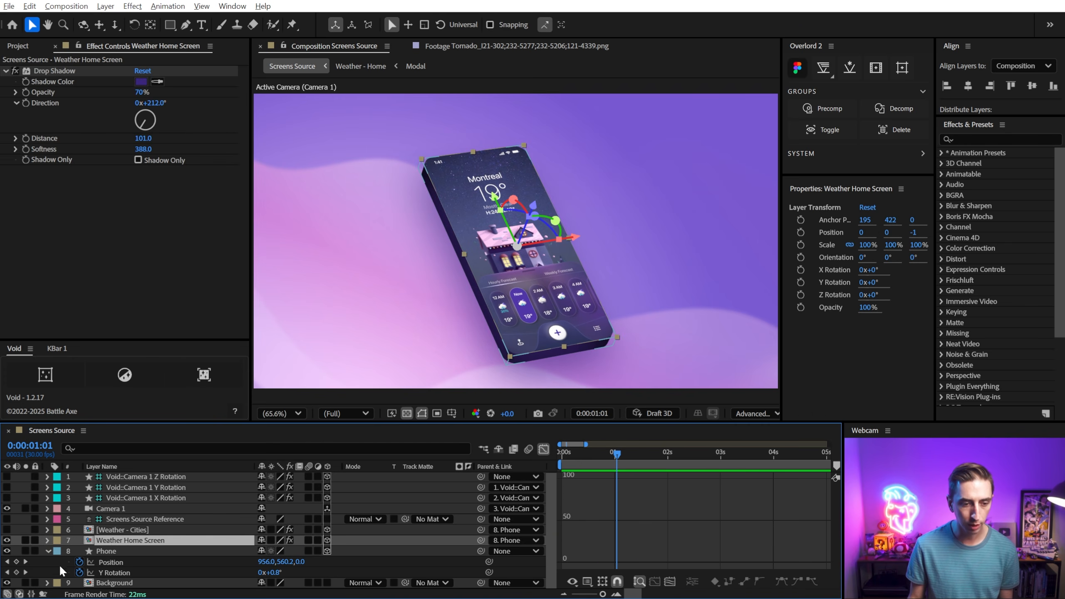
{"action": "left_click", "coordinate": [48, 552]}
{"action": "left_click", "coordinate": [543, 449]}
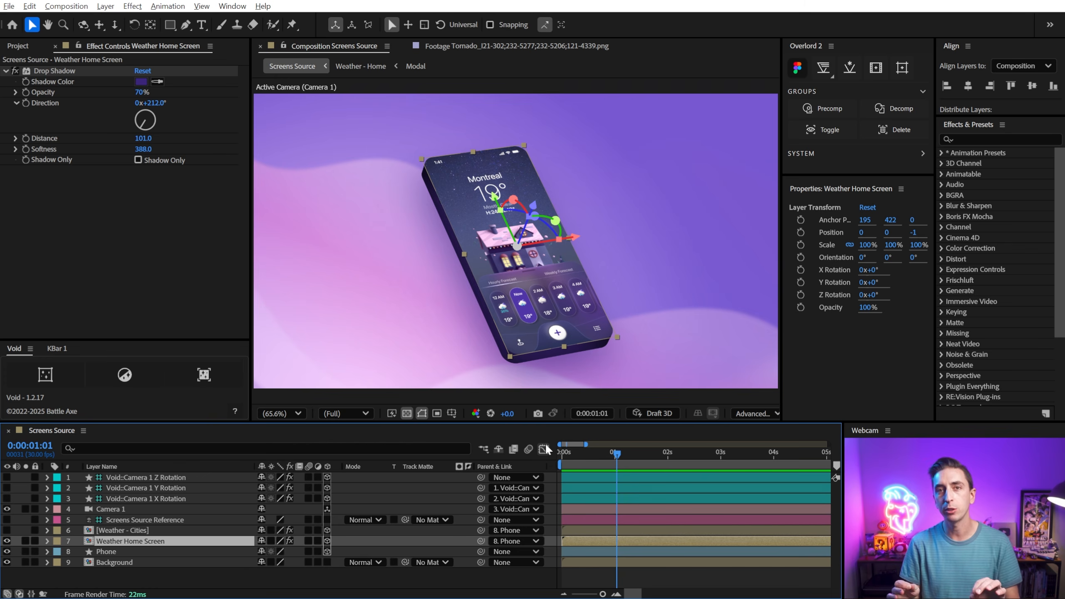
{"action": "double_click", "coordinate": [135, 546]}
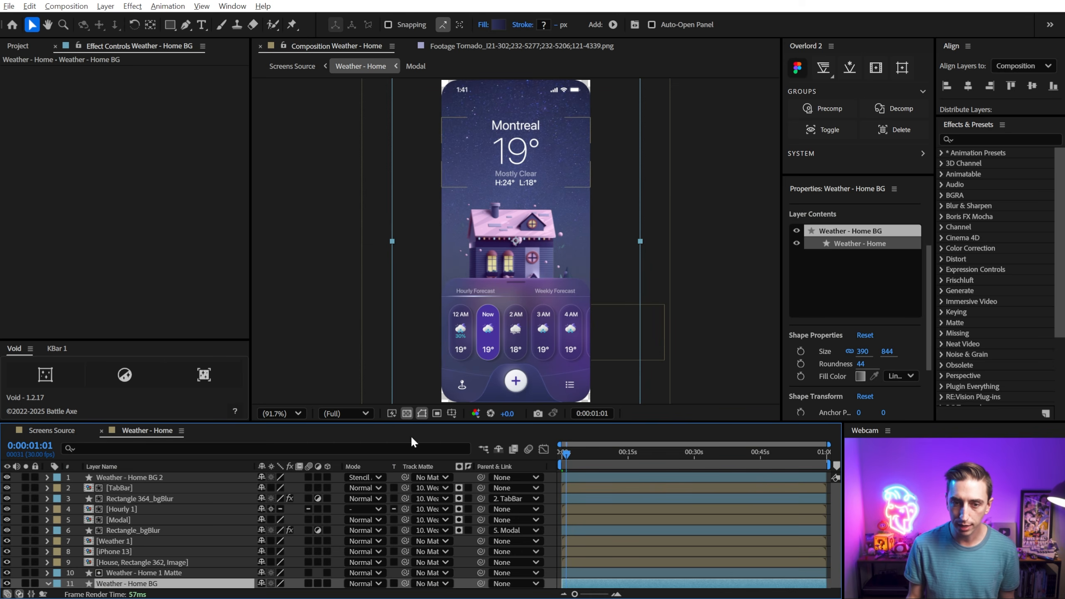
Try sliding the Hourly 1 layer sideways in the viewer and through its Position value, undoing each move.
{"action": "left_click", "coordinate": [658, 343]}
{"action": "left_click_drag", "start_coordinate": [697, 336], "coordinate": [547, 340]}
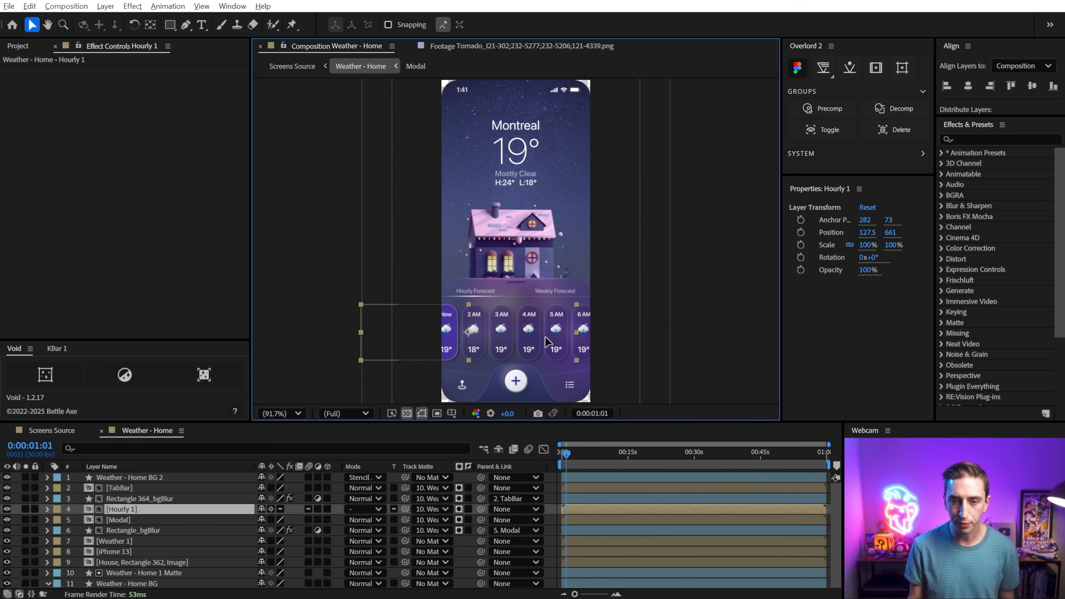
{"action": "key", "text": "ctrl+z"}
{"action": "key", "text": "p"}
{"action": "left_click_drag", "start_coordinate": [261, 515], "coordinate": [149, 540]}
{"action": "key", "text": "ctrl+z"}
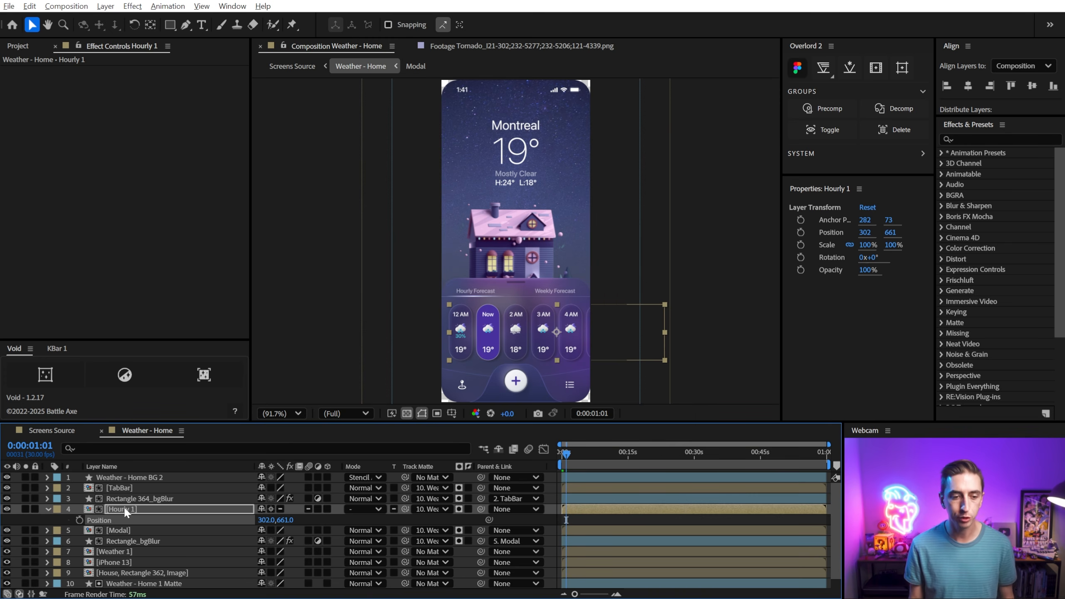
Turn off the Void visibility option and create a parent void for the Hourly 1 layer.
{"action": "left_click", "coordinate": [124, 509]}
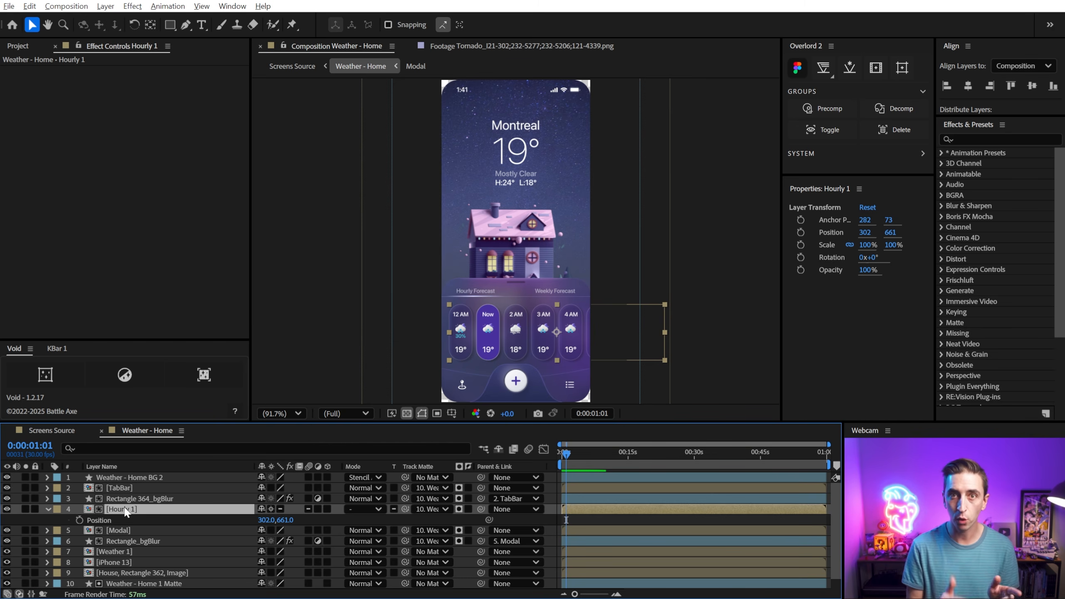
{"action": "left_click_drag", "start_coordinate": [102, 339], "coordinate": [97, 334]}
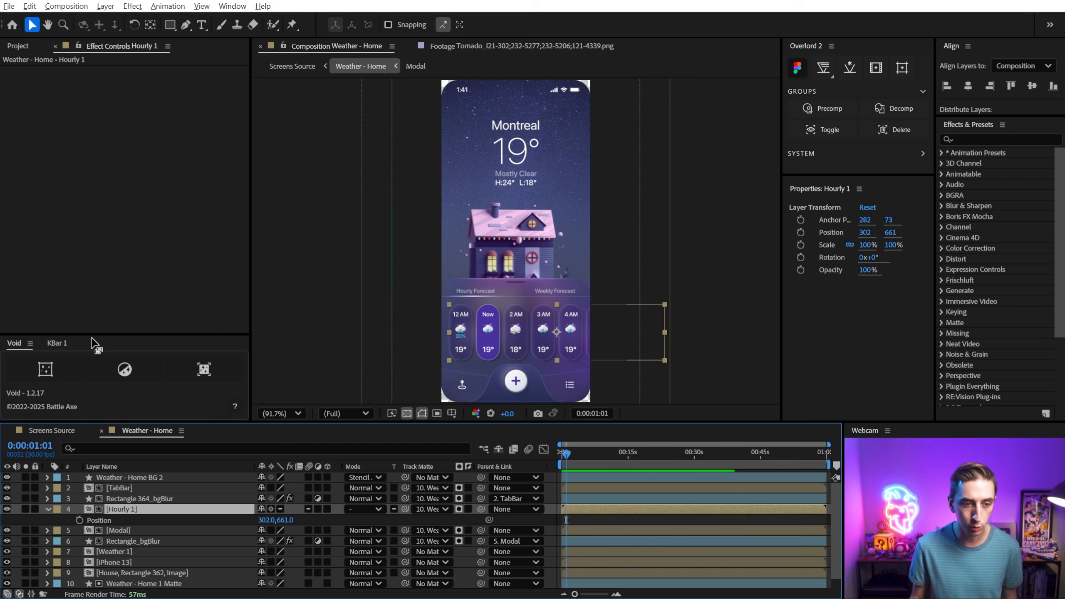
{"action": "left_click_drag", "start_coordinate": [90, 335], "coordinate": [90, 294]}
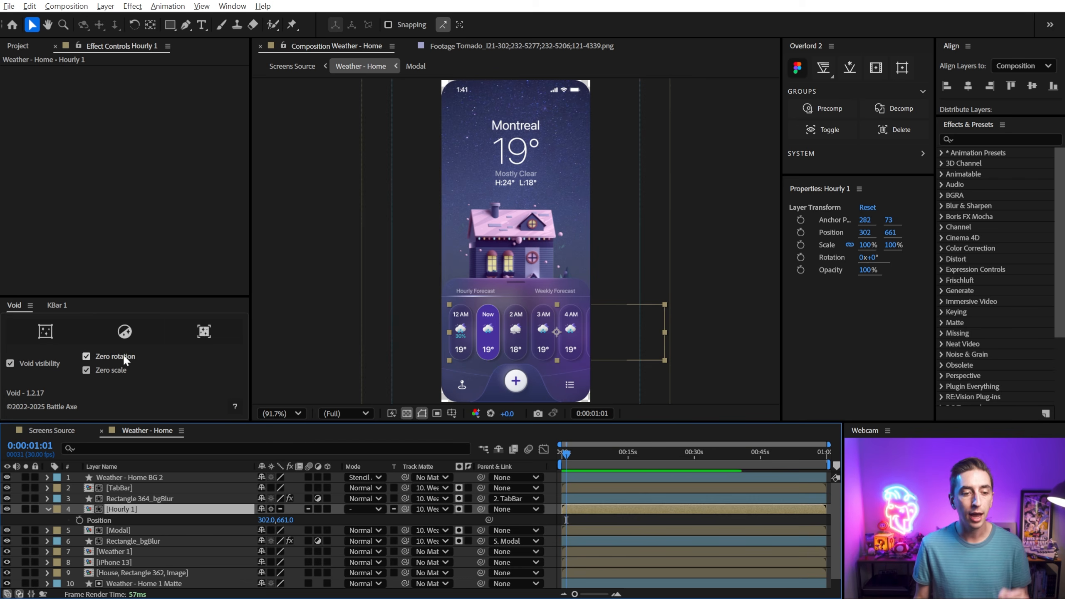
{"action": "left_click", "coordinate": [24, 366]}
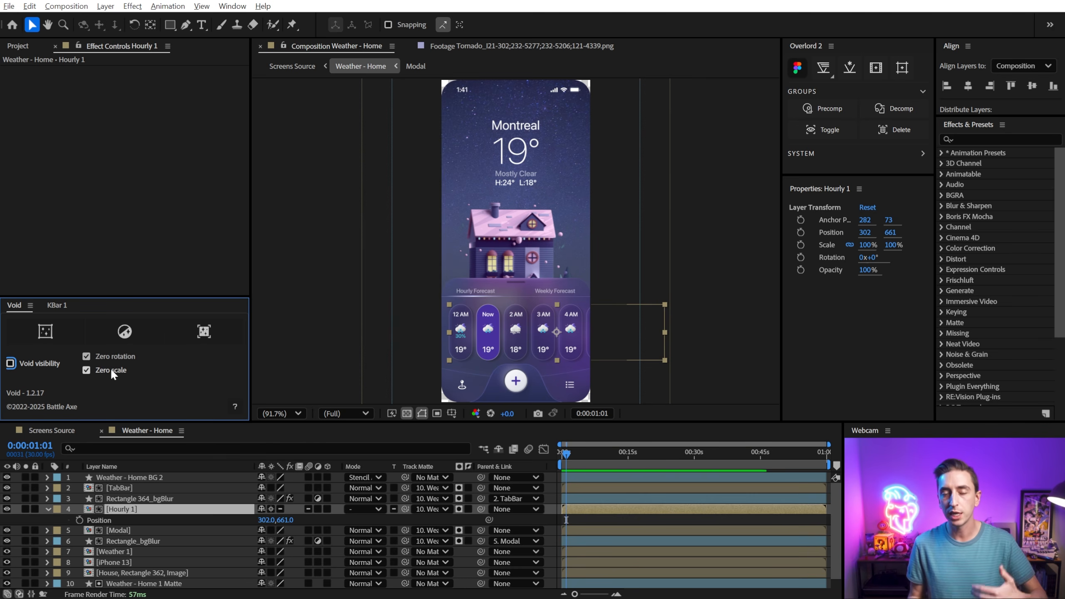
{"action": "left_click", "coordinate": [118, 513]}
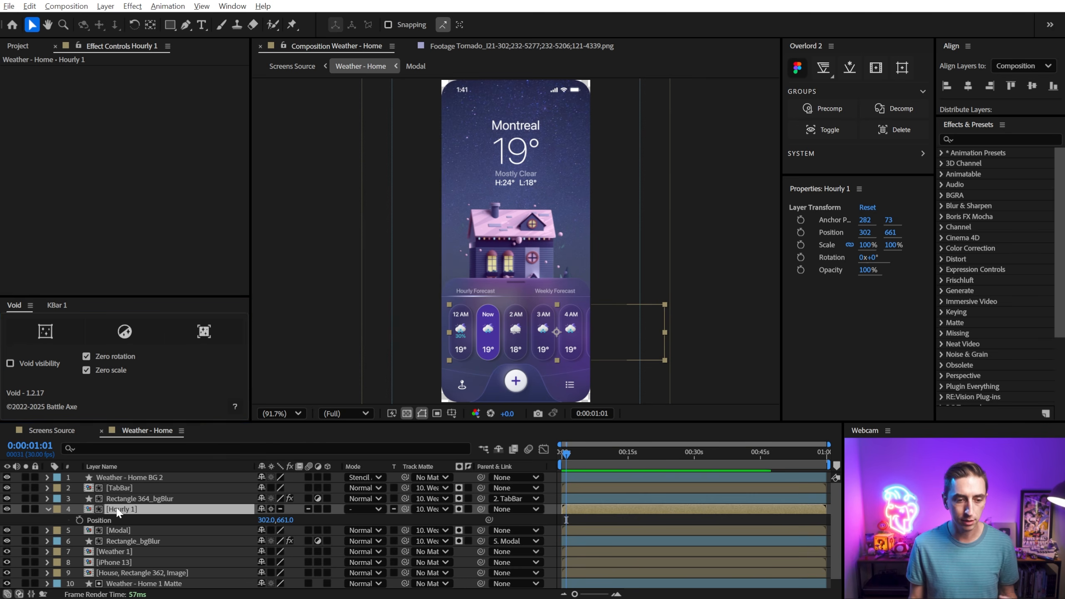
{"action": "left_click", "coordinate": [52, 333]}
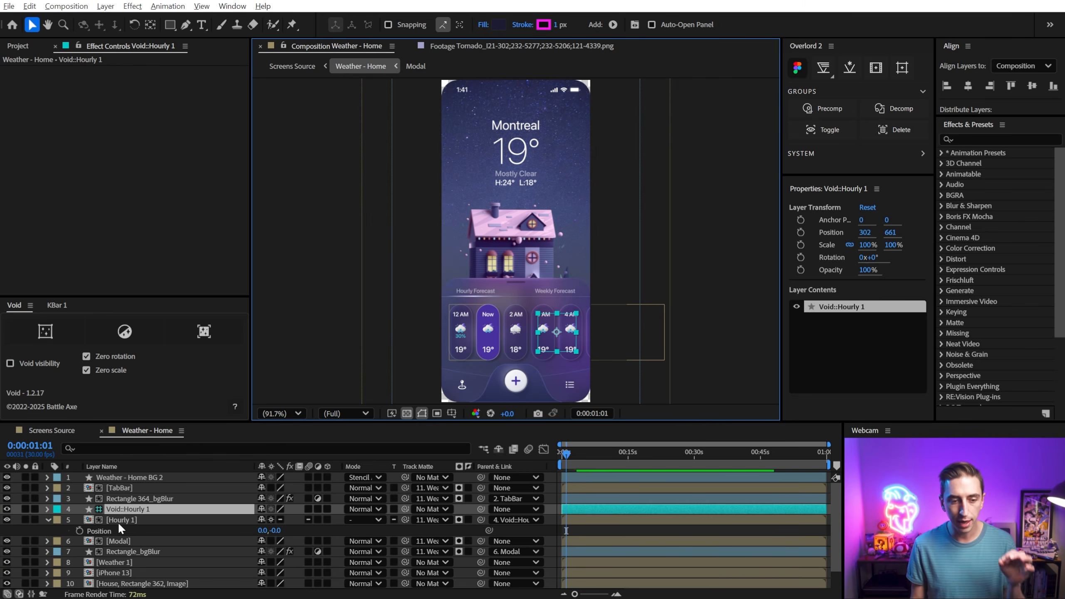
Show the Scale and Rotation properties of Hourly 1 alongside its Position.
{"action": "left_click", "coordinate": [125, 514]}
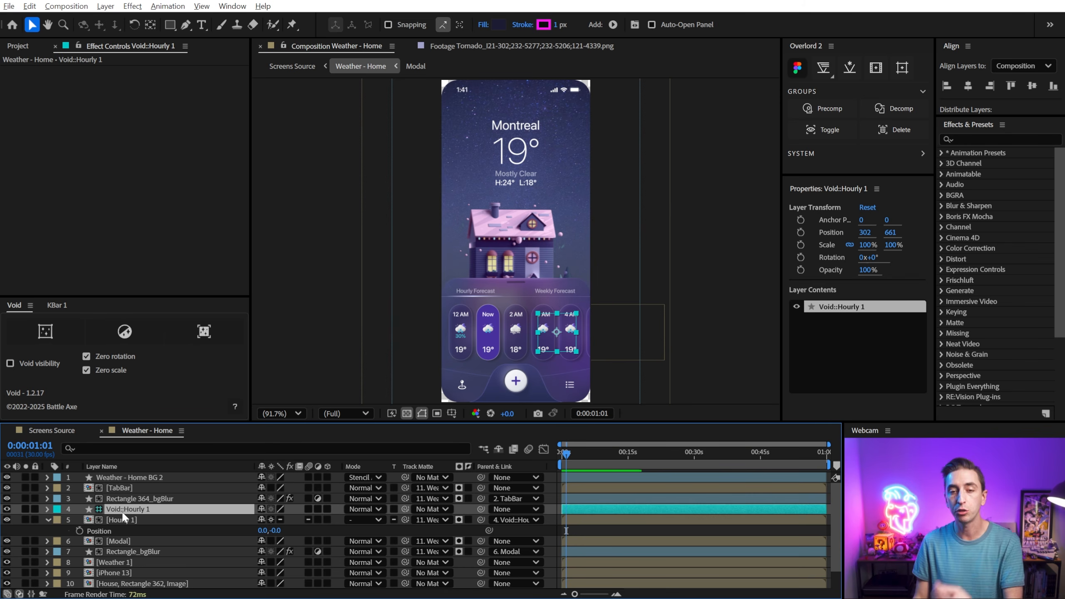
{"action": "left_click", "coordinate": [117, 520]}
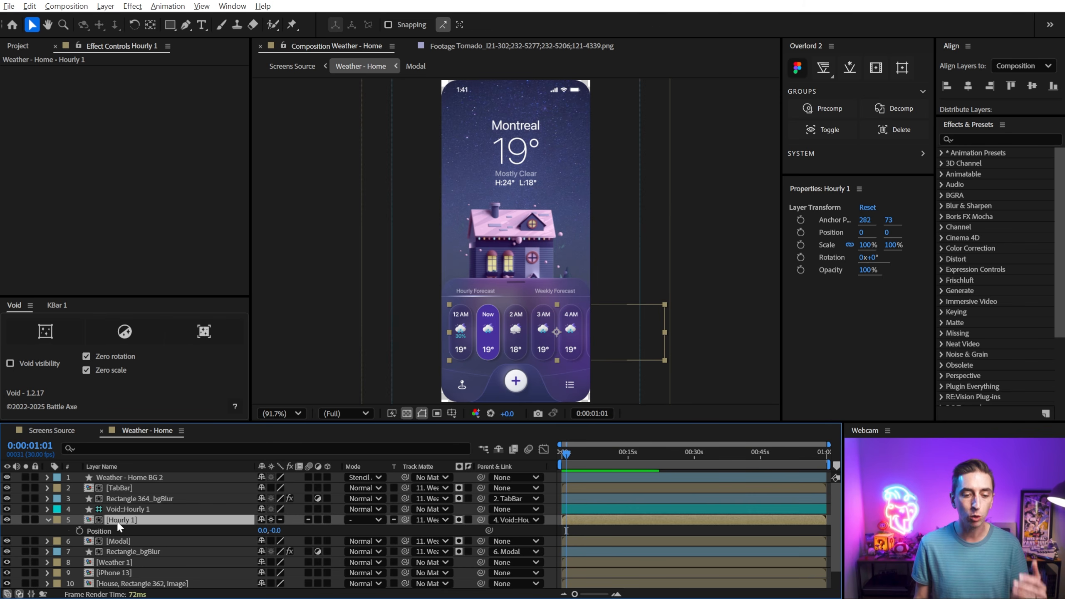
{"action": "key", "text": "shift+s"}
{"action": "key", "text": "shift+r"}
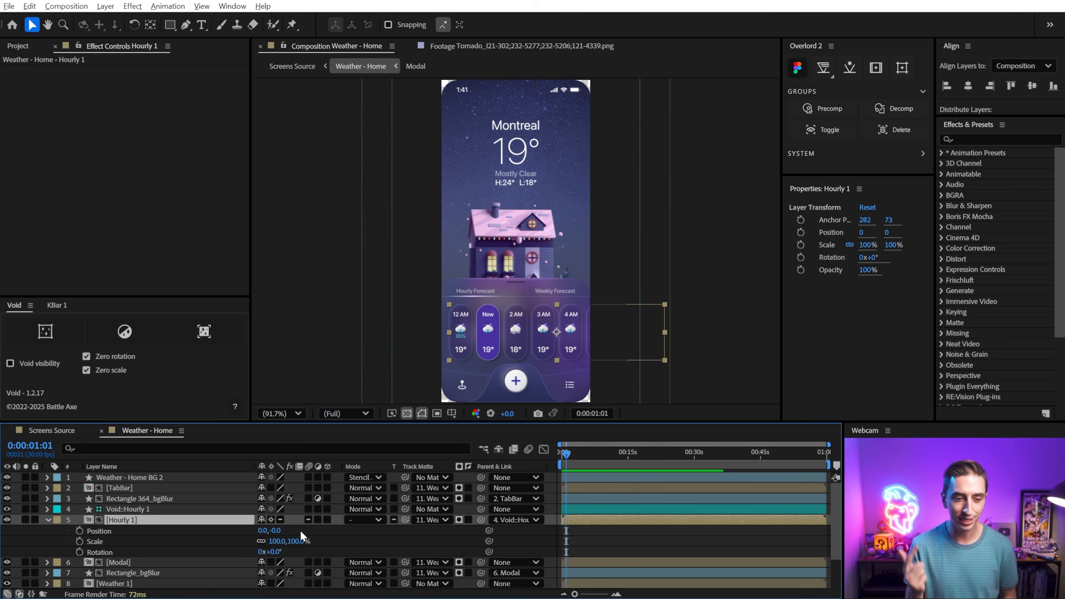
Separate the Position property of Hourly 1 into X and Y dimensions.
{"action": "left_click", "coordinate": [110, 529]}
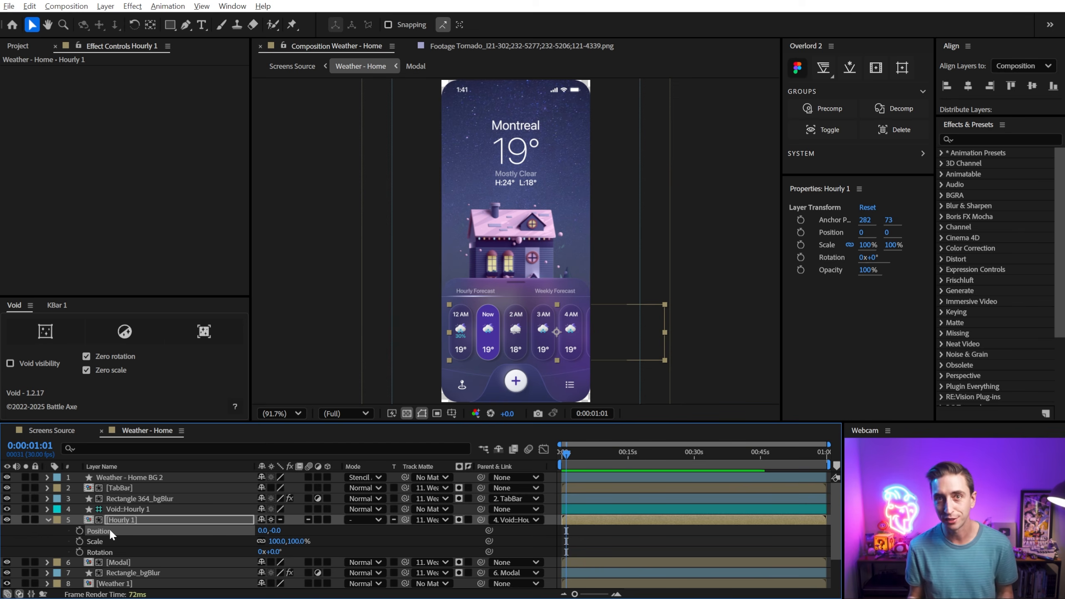
{"action": "right_click", "coordinate": [109, 529]}
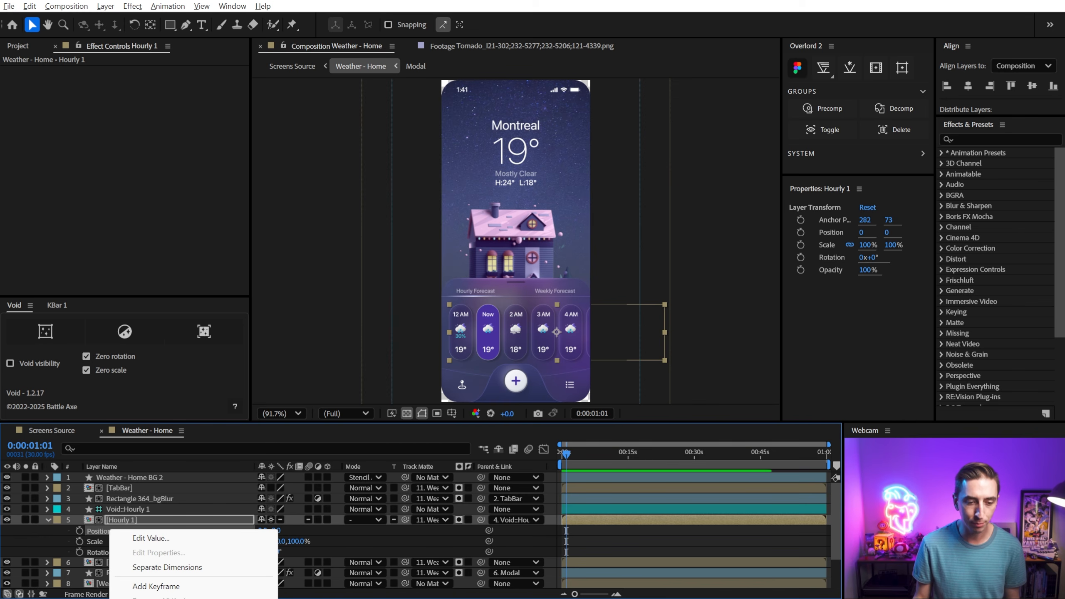
{"action": "left_click", "coordinate": [154, 567]}
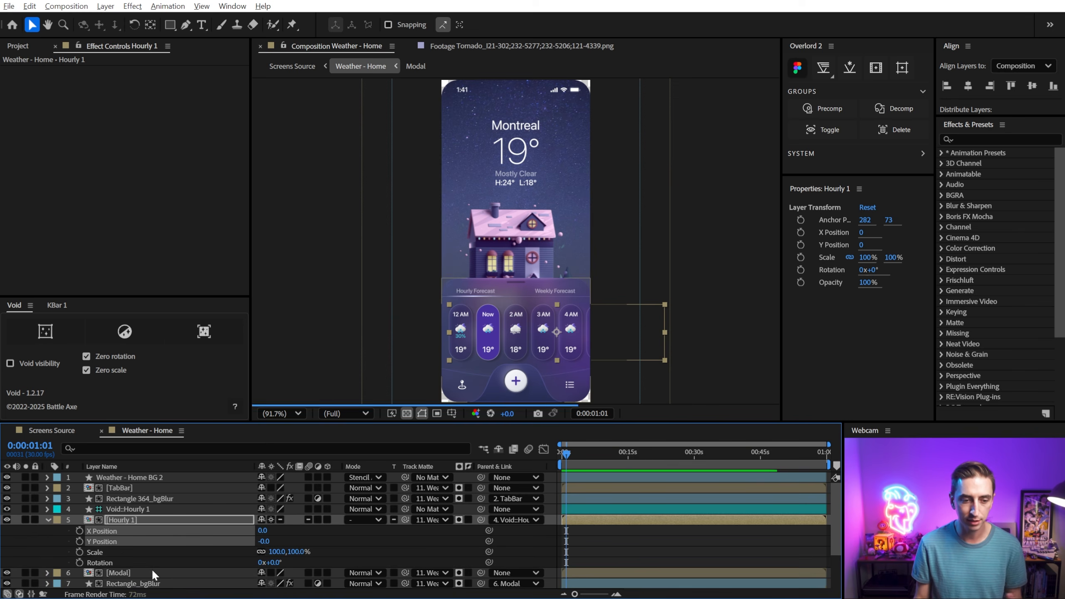
Try scrolling the hourly forecast by shifting Hourly 1's X Position to -167, and set it back to 0.
{"action": "left_click_drag", "start_coordinate": [260, 531], "coordinate": [190, 536]}
{"action": "left_click", "coordinate": [274, 530]}
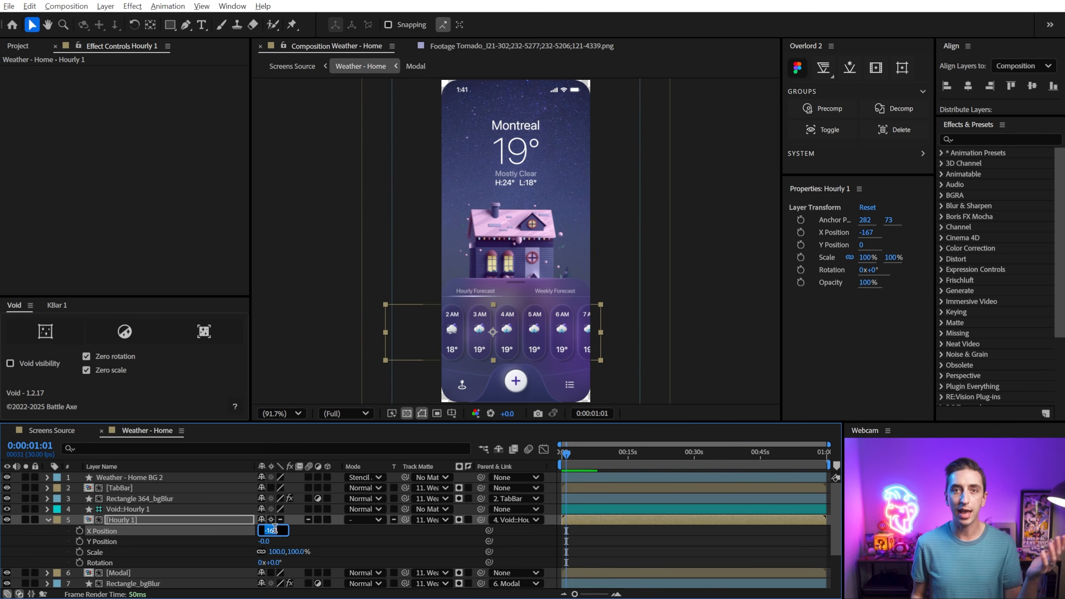
{"action": "type", "text": "0"}
{"action": "key", "text": "Return"}
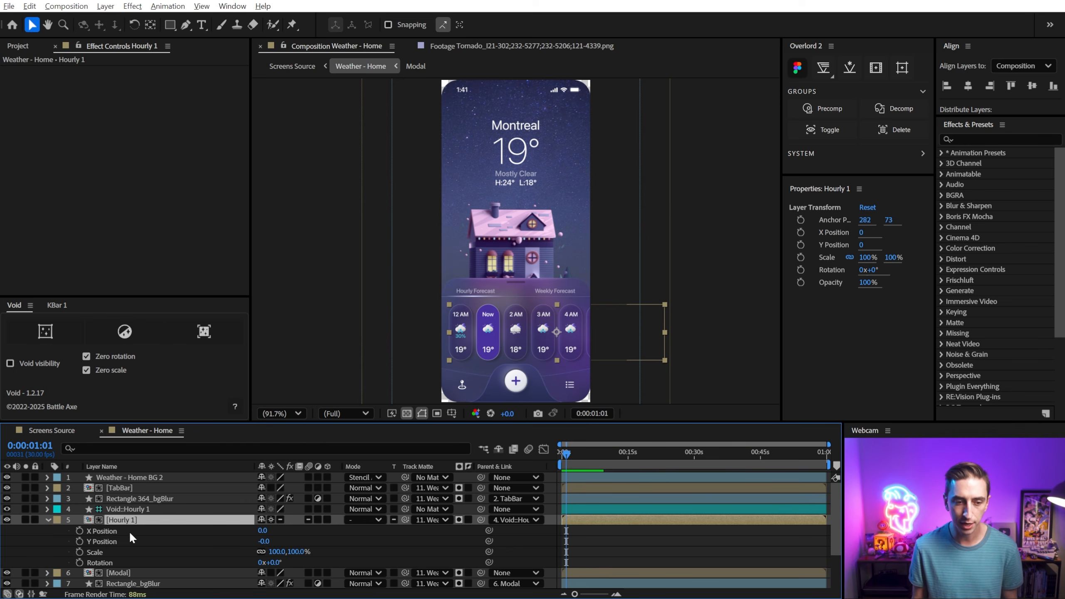
Add Hourly 1's X Position to Essential Graphics, and dock and widen that panel in the Properties group.
{"action": "right_click", "coordinate": [108, 532]}
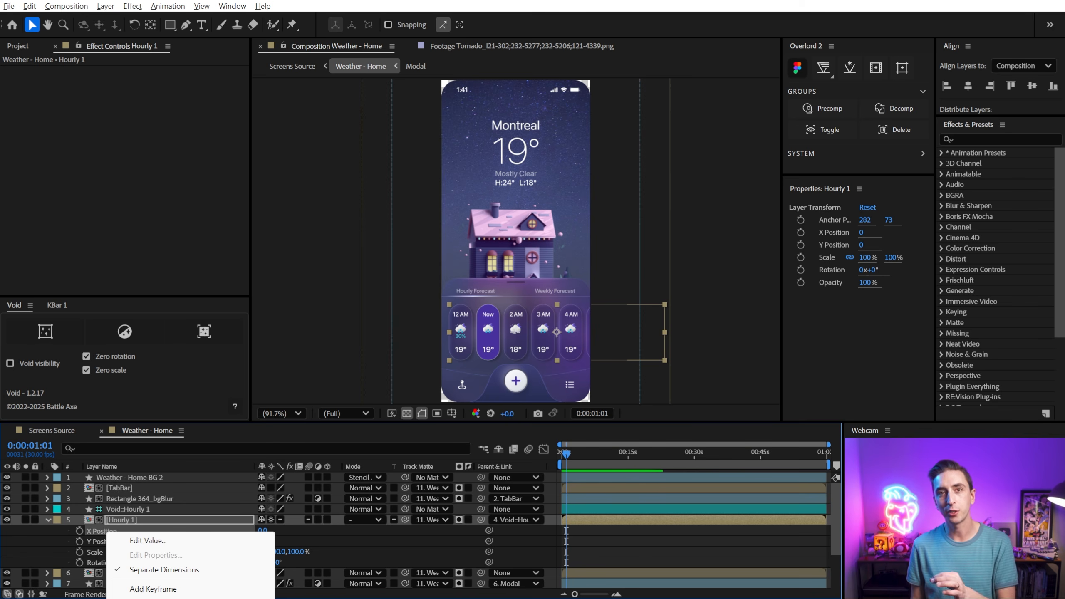
{"action": "left_click", "coordinate": [168, 598]}
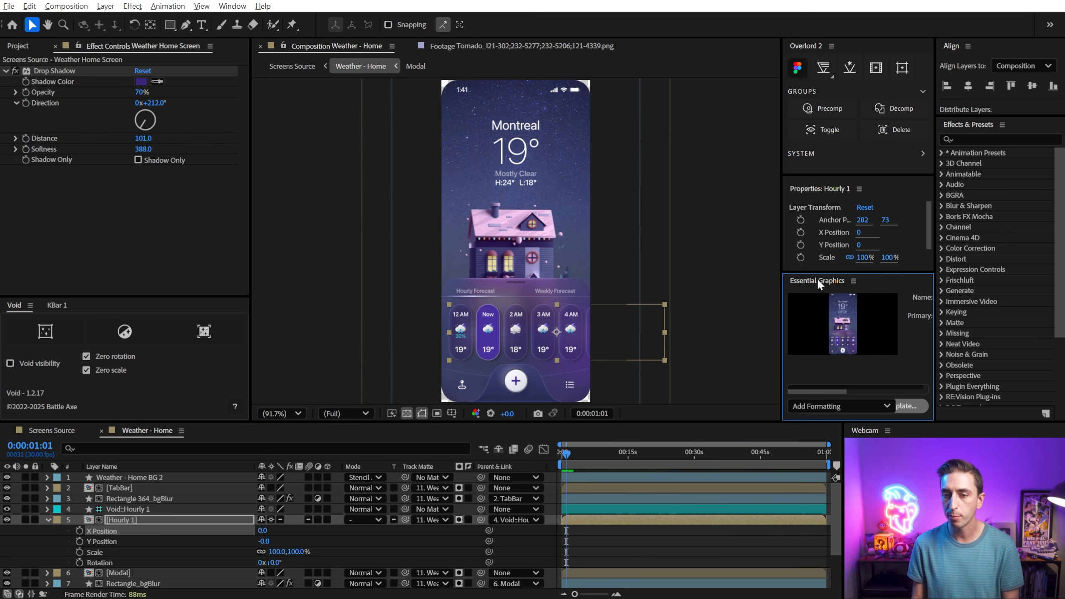
{"action": "left_click_drag", "start_coordinate": [818, 281], "coordinate": [706, 110]}
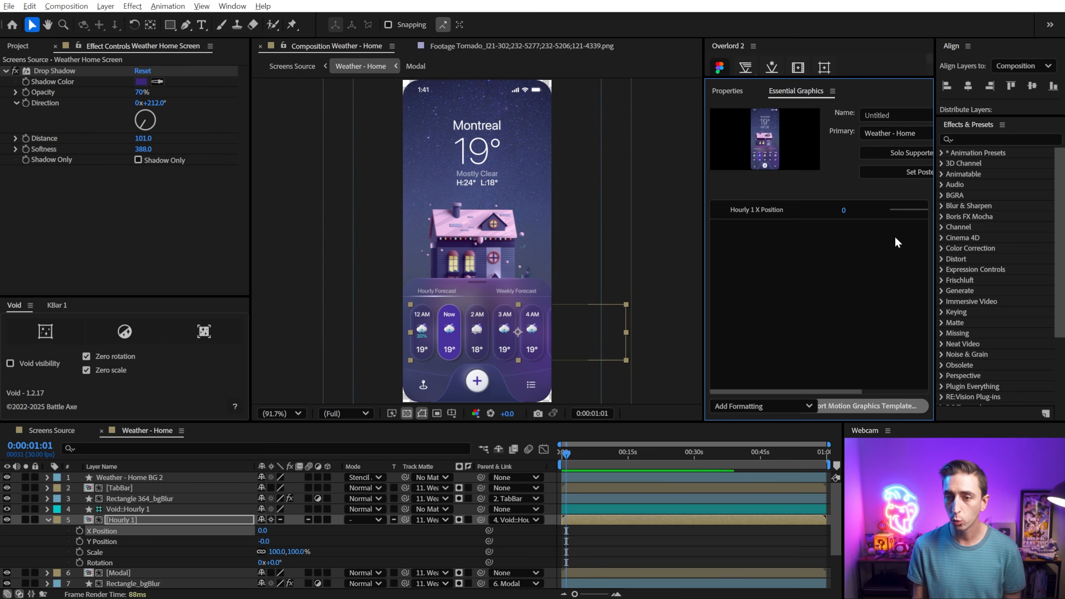
{"action": "left_click_drag", "start_coordinate": [704, 218], "coordinate": [598, 218]}
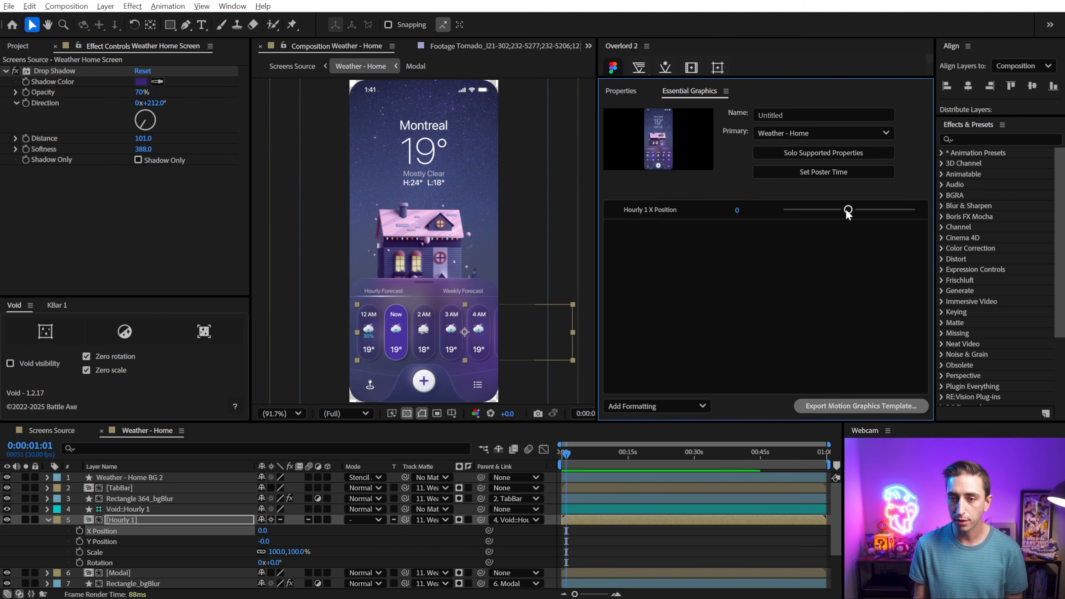
Test the Hourly 1 X Position slider in Essential Graphics and reset its value to 0.
{"action": "mouse_move", "coordinate": [846, 209]}
{"action": "left_mouse_down"}
{"action": "mouse_move", "coordinate": [809, 210]}
{"action": "mouse_move", "coordinate": [877, 209]}
{"action": "mouse_move", "coordinate": [837, 212]}
{"action": "mouse_move", "coordinate": [854, 210]}
{"action": "left_mouse_up"}
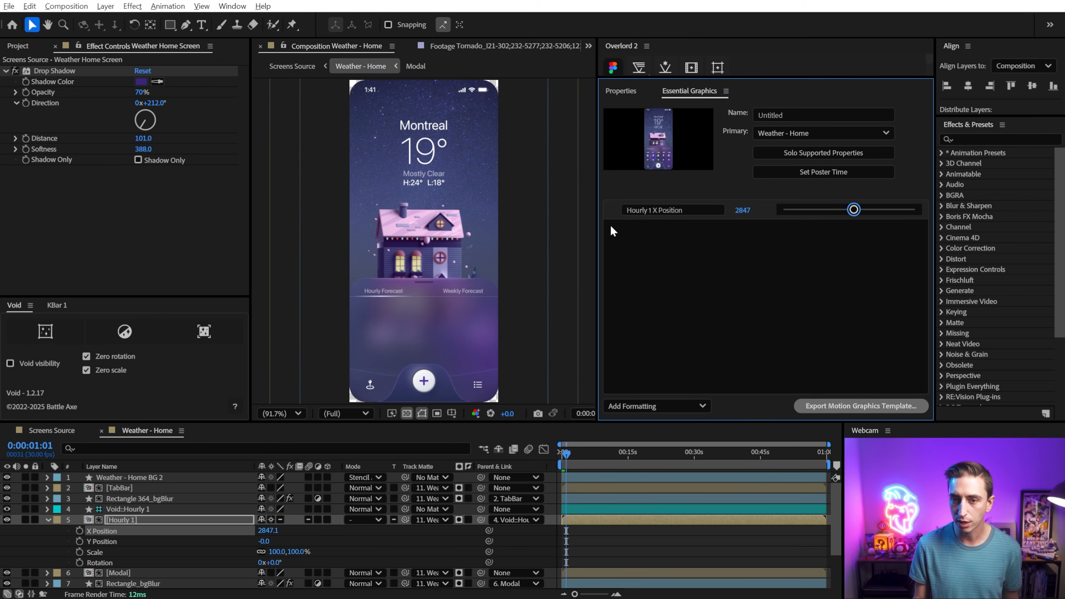
{"action": "left_click_drag", "start_coordinate": [598, 224], "coordinate": [607, 224]}
{"action": "left_click_drag", "start_coordinate": [857, 209], "coordinate": [859, 210]}
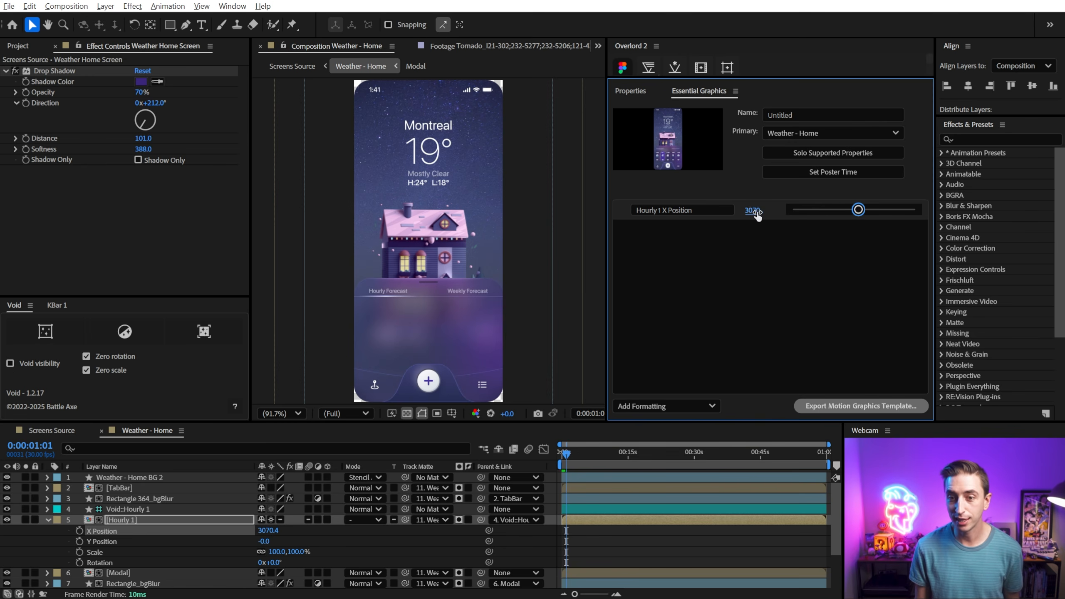
{"action": "left_click", "coordinate": [756, 211]}
{"action": "type", "text": "0"}
{"action": "key", "text": "Return"}
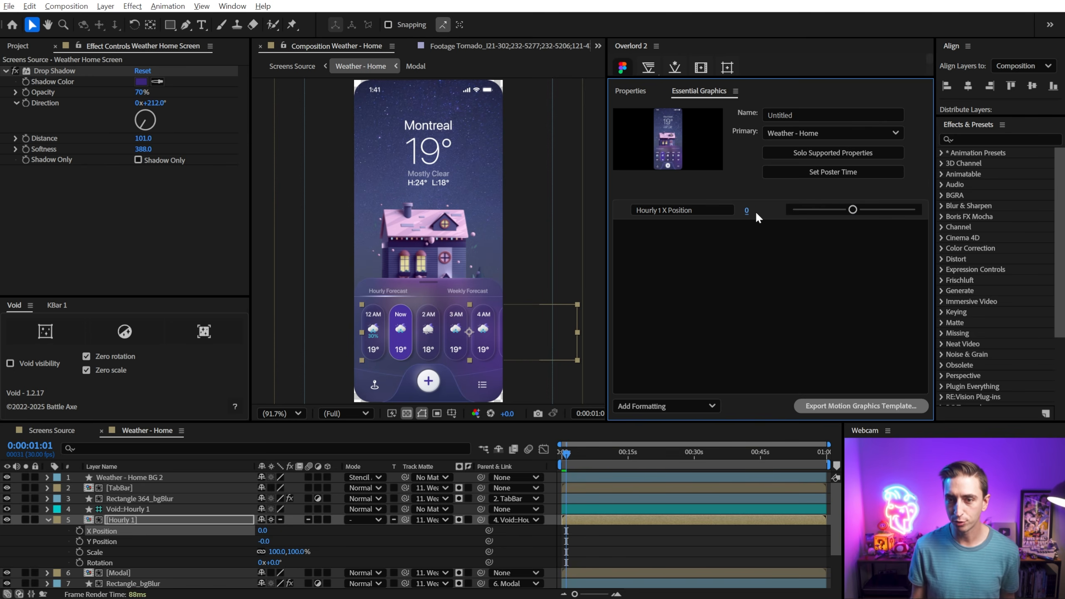
Rename the Hourly 1 X Position control in Essential Graphics to "X Scroll".
{"action": "left_click", "coordinate": [670, 210]}
{"action": "left_click_drag", "start_coordinate": [663, 210], "coordinate": [576, 216]}
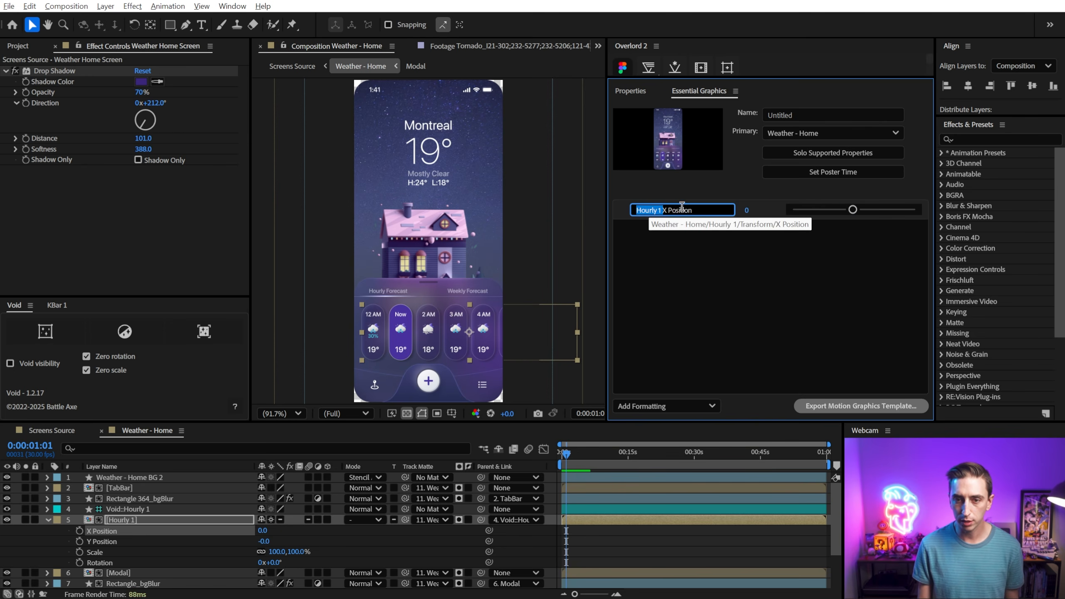
{"action": "key", "text": "ctrl+a"}
{"action": "key", "text": "BackSpace"}
{"action": "type", "text": "X Scroll"}
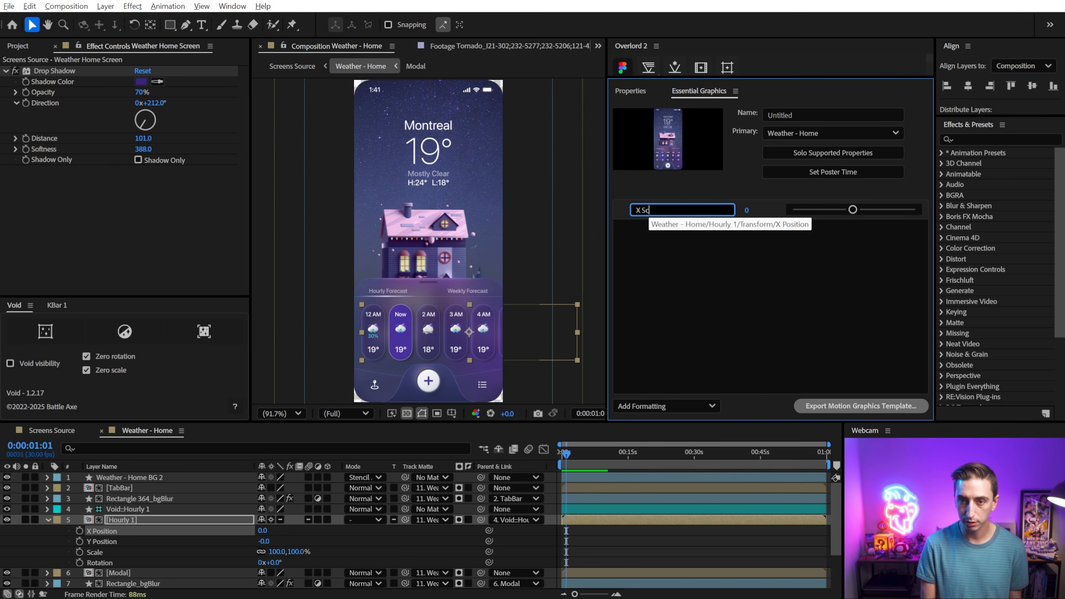
{"action": "key", "text": "Return"}
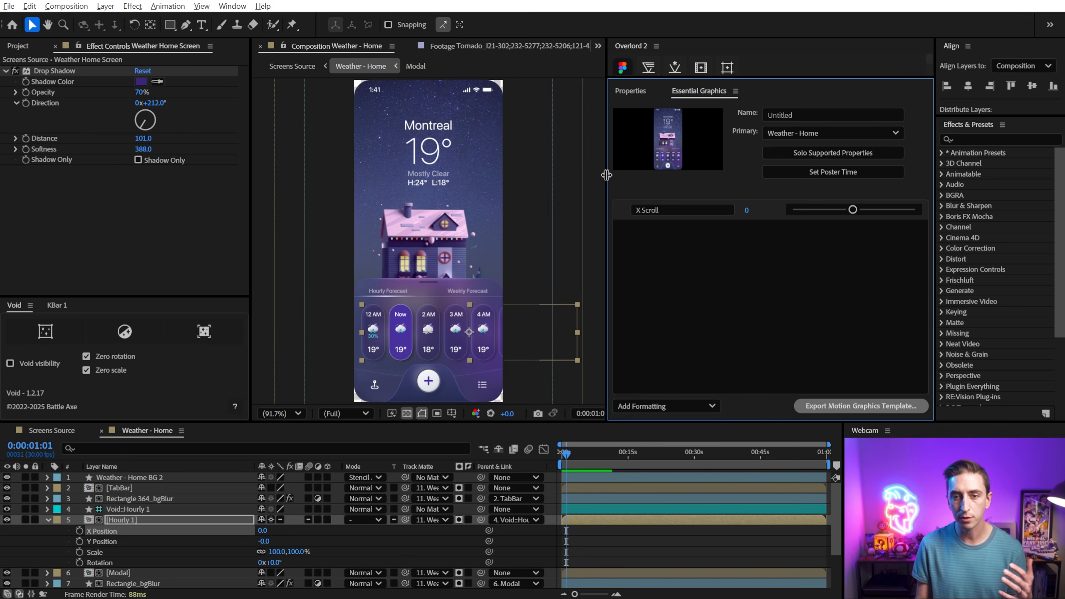
Narrow the Essential Graphics panel to give the composition viewer more width, and make the Overlord 2 panel taller.
{"action": "left_click_drag", "start_coordinate": [607, 176], "coordinate": [739, 137]}
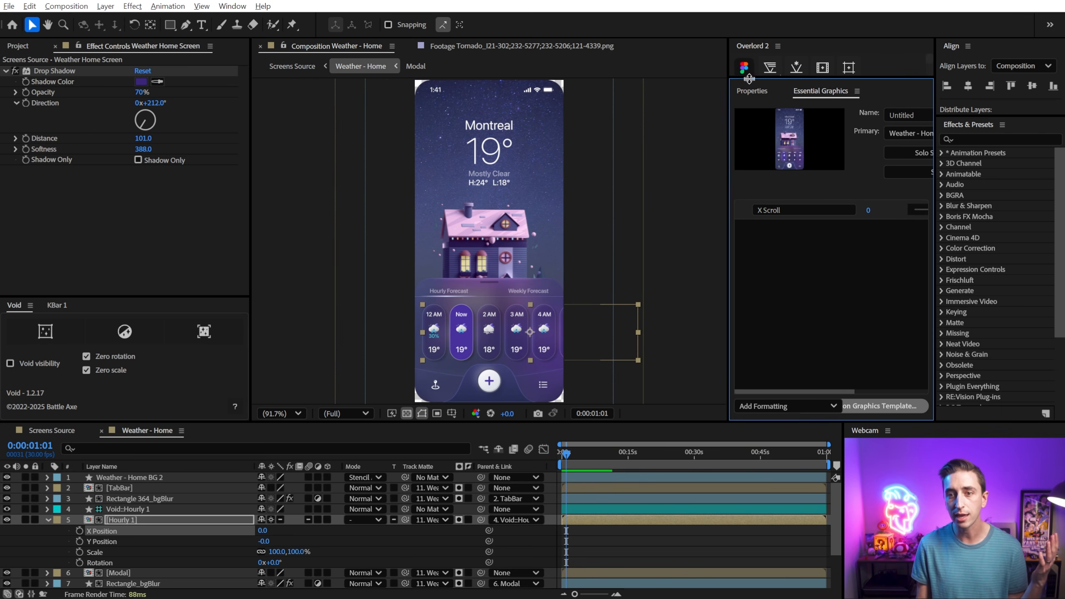
{"action": "left_click_drag", "start_coordinate": [744, 78], "coordinate": [750, 116]}
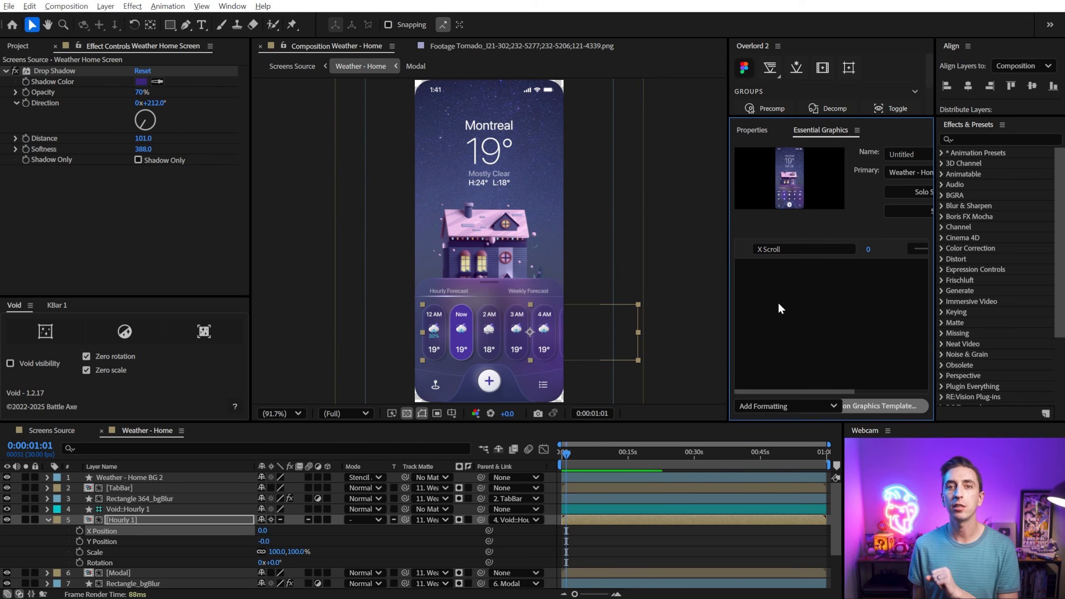
Return to the Screens Source composition and reveal X Scroll in the Essential Properties of the Weather Home Screen layer.
{"action": "left_click", "coordinate": [51, 432]}
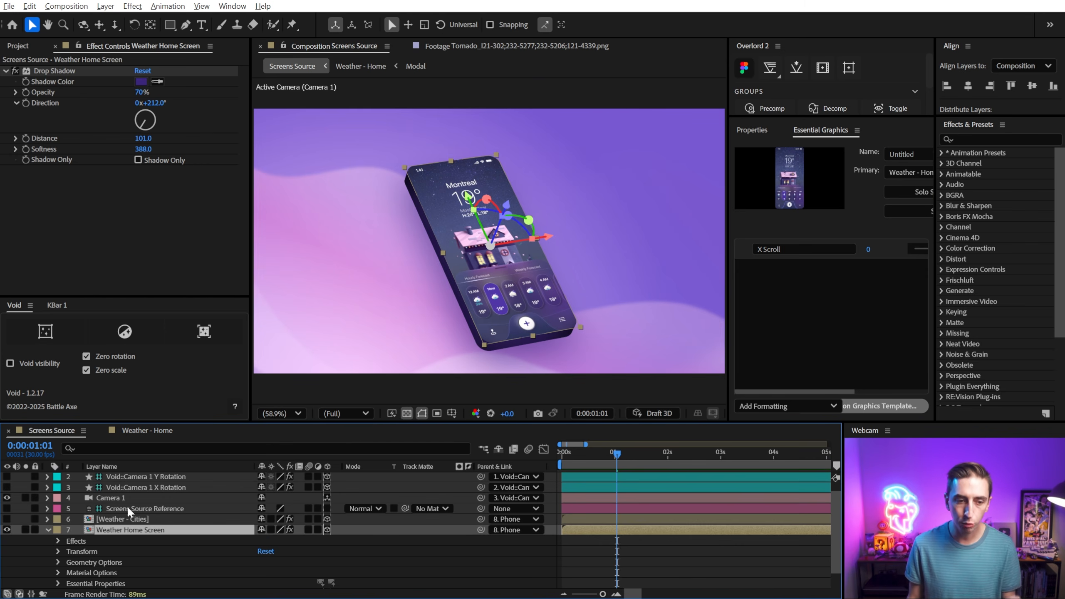
{"action": "scroll", "coordinate": [103, 546], "scroll_direction": "down", "scroll_amount": 1}
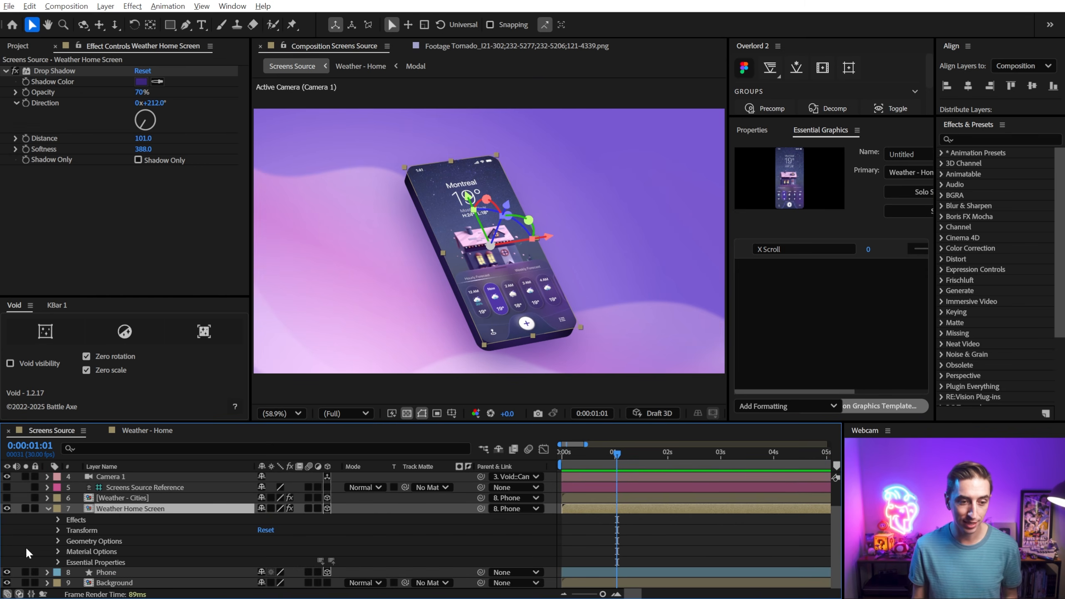
{"action": "left_click", "coordinate": [57, 562]}
{"action": "left_click", "coordinate": [79, 562]}
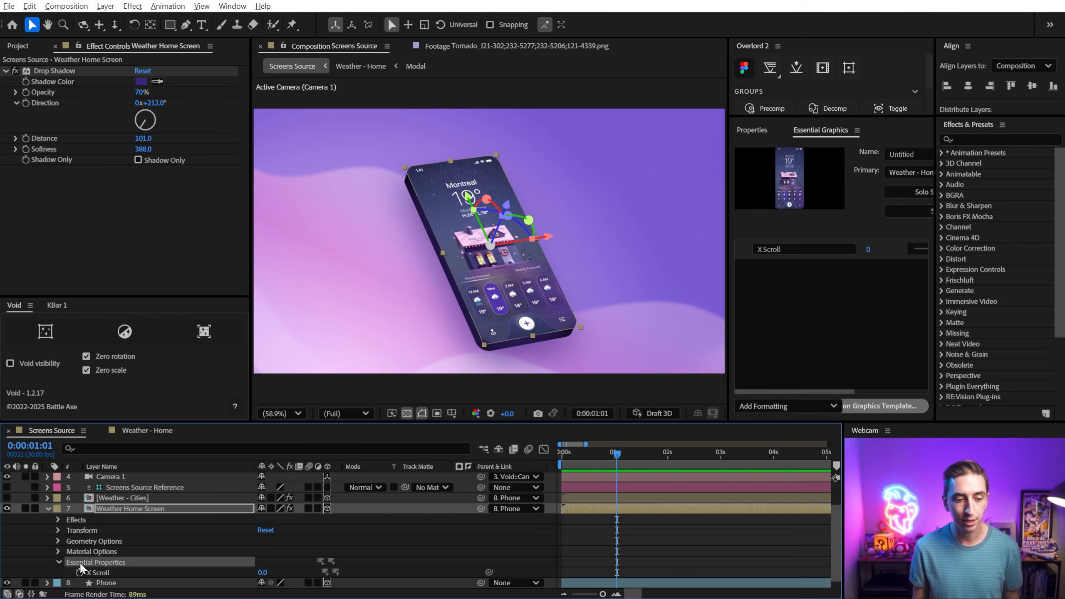
{"action": "left_click", "coordinate": [94, 569]}
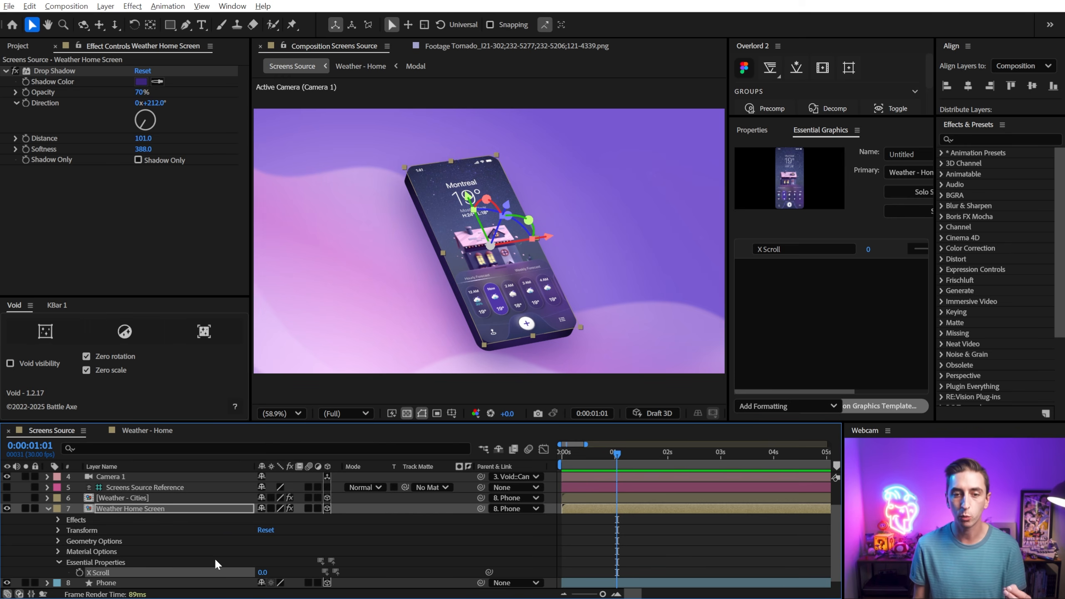
Test Weather Home Screen's X Scroll down to -159, compare it with the Weather - Home composition, and set it back to 0.
{"action": "left_click_drag", "start_coordinate": [263, 569], "coordinate": [100, 595]}
{"action": "key", "text": "ctrl+z"}
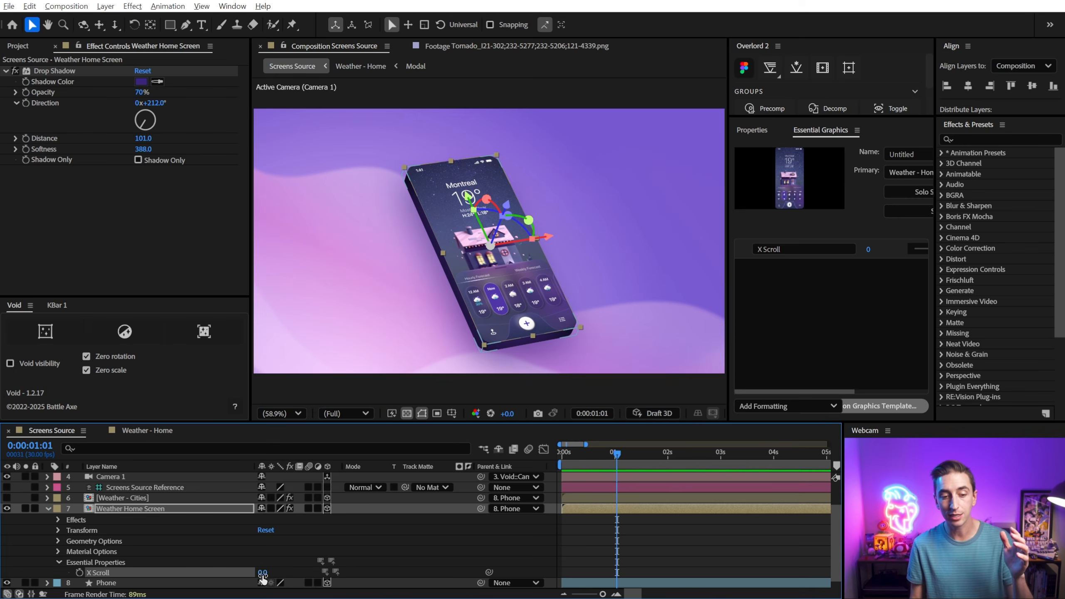
{"action": "left_click_drag", "start_coordinate": [263, 573], "coordinate": [164, 574]}
{"action": "left_click", "coordinate": [129, 433]}
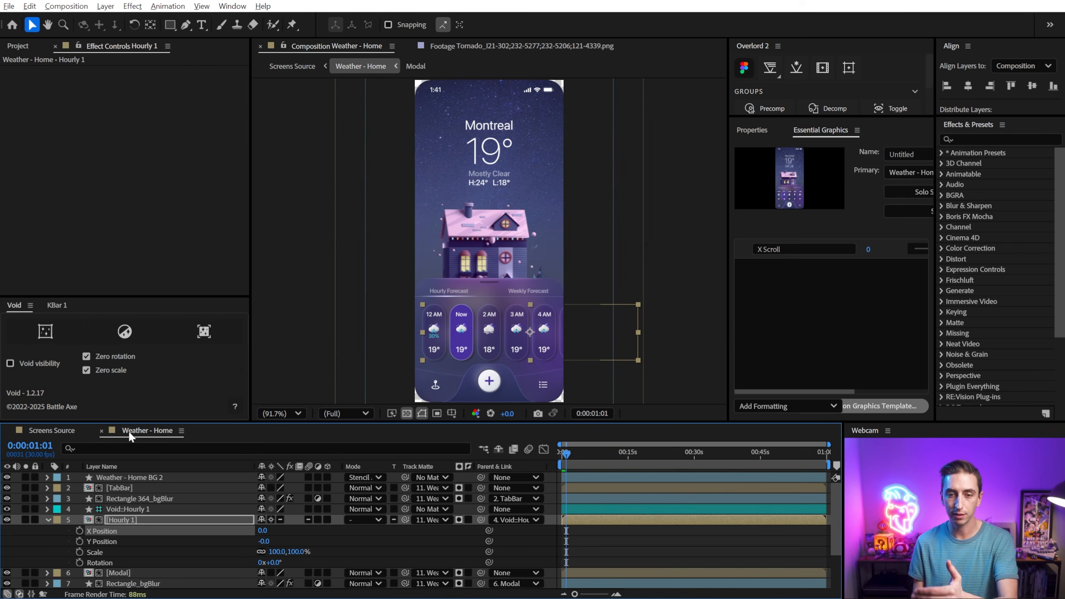
{"action": "left_click", "coordinate": [65, 431]}
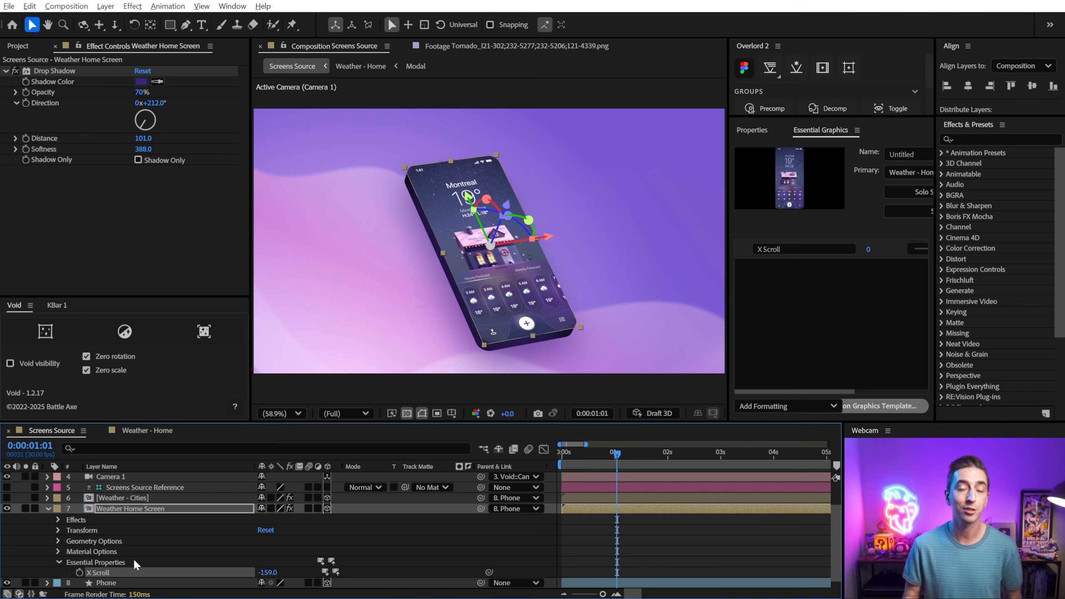
{"action": "left_click", "coordinate": [268, 573]}
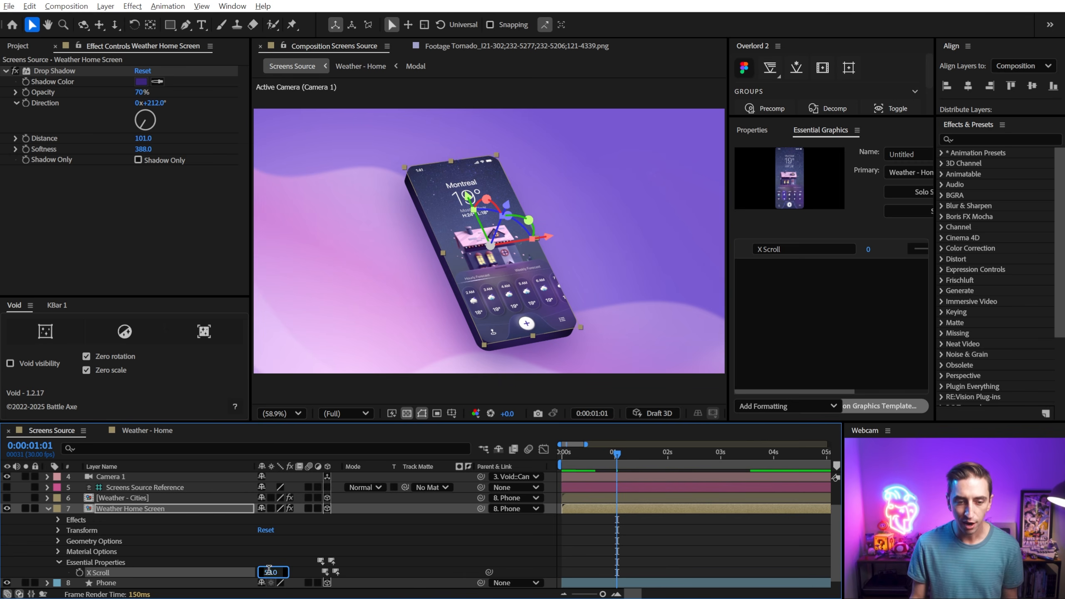
{"action": "type", "text": "0"}
{"action": "key", "text": "Return"}
Keyframe Weather Home Screen's X Scroll from 0 at 0:00:01:00 to -220 at 0:00:01:12, and scrub through the scroll.
{"action": "mouse_move", "coordinate": [618, 454]}
{"action": "left_mouse_down"}
{"action": "mouse_move", "coordinate": [569, 450]}
{"action": "mouse_move", "coordinate": [615, 455]}
{"action": "left_mouse_up"}
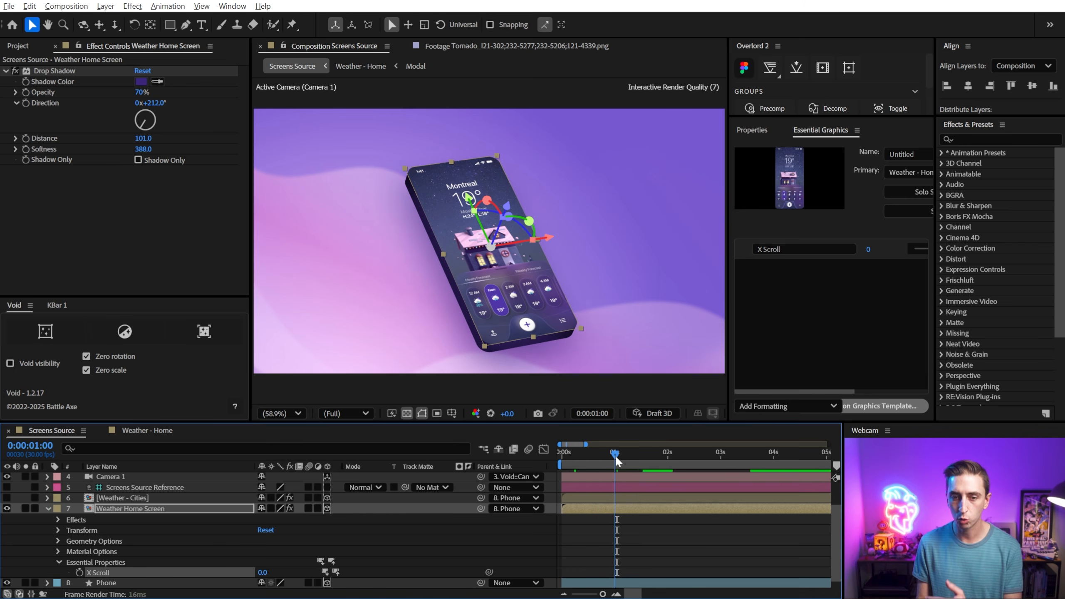
{"action": "left_click", "coordinate": [79, 572]}
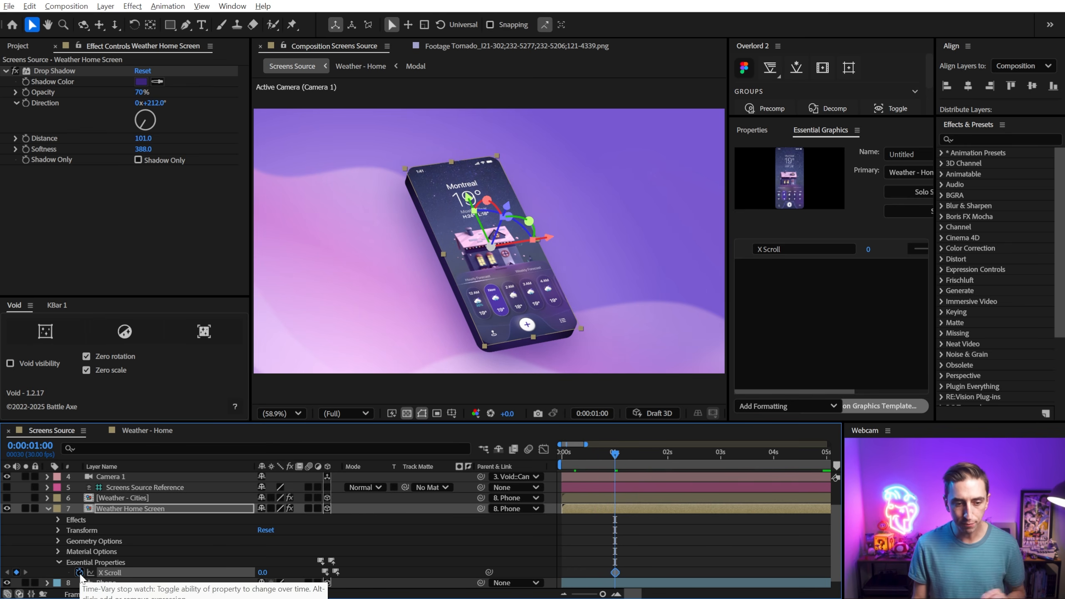
{"action": "left_click_drag", "start_coordinate": [616, 453], "coordinate": [637, 454]}
{"action": "left_click_drag", "start_coordinate": [262, 572], "coordinate": [101, 593]}
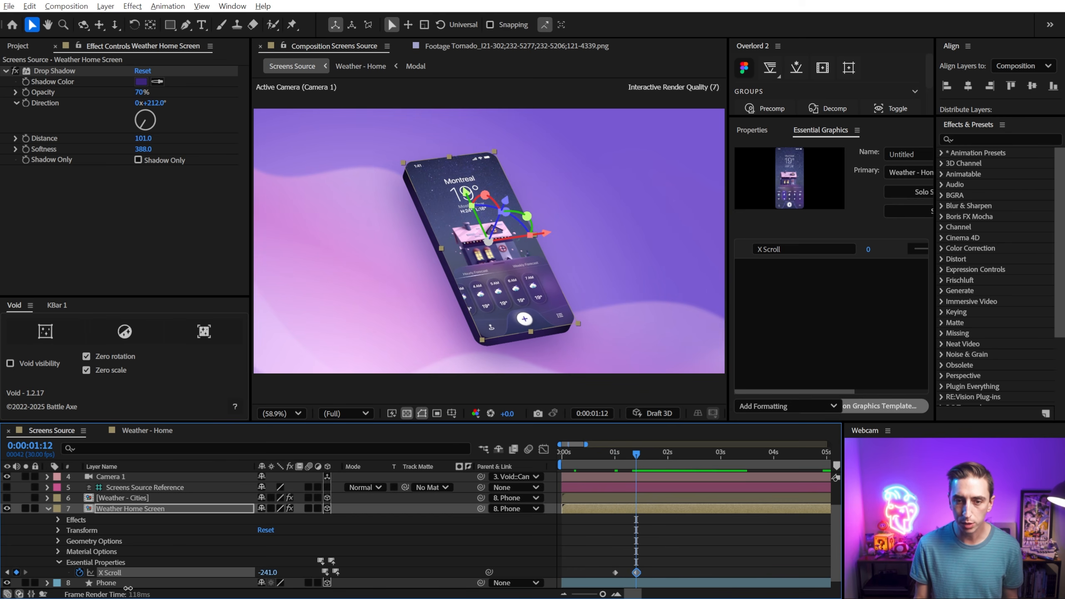
{"action": "left_click", "coordinate": [609, 454]}
{"action": "left_click_drag", "start_coordinate": [612, 454], "coordinate": [628, 454]}
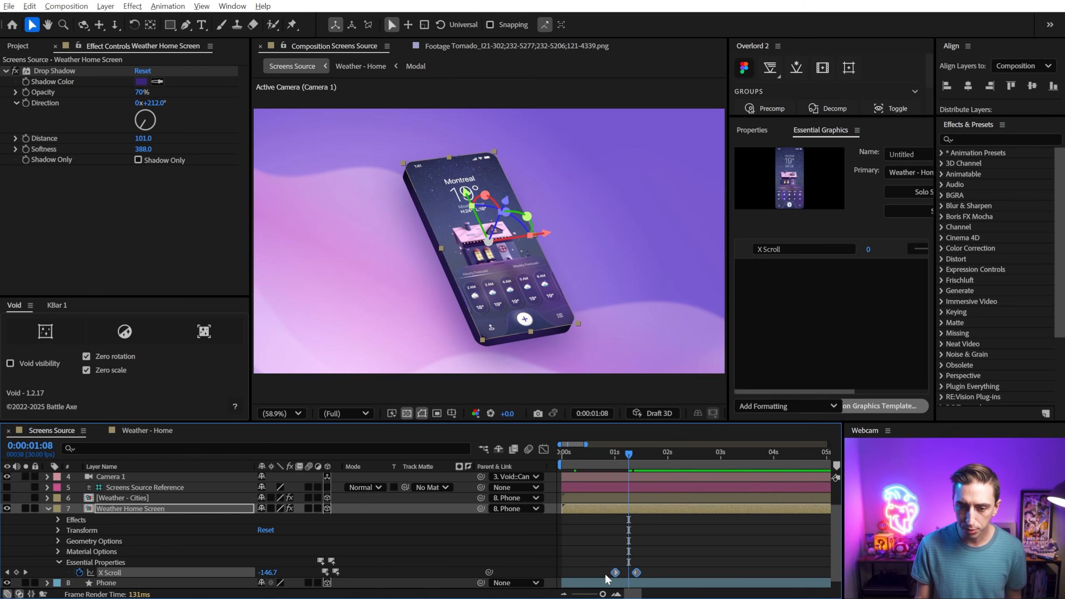
Apply Easy Ease to both X Scroll keyframes, lengthen the ease into the last one in the speed graph, and preview the motion.
{"action": "left_click", "coordinate": [544, 448]}
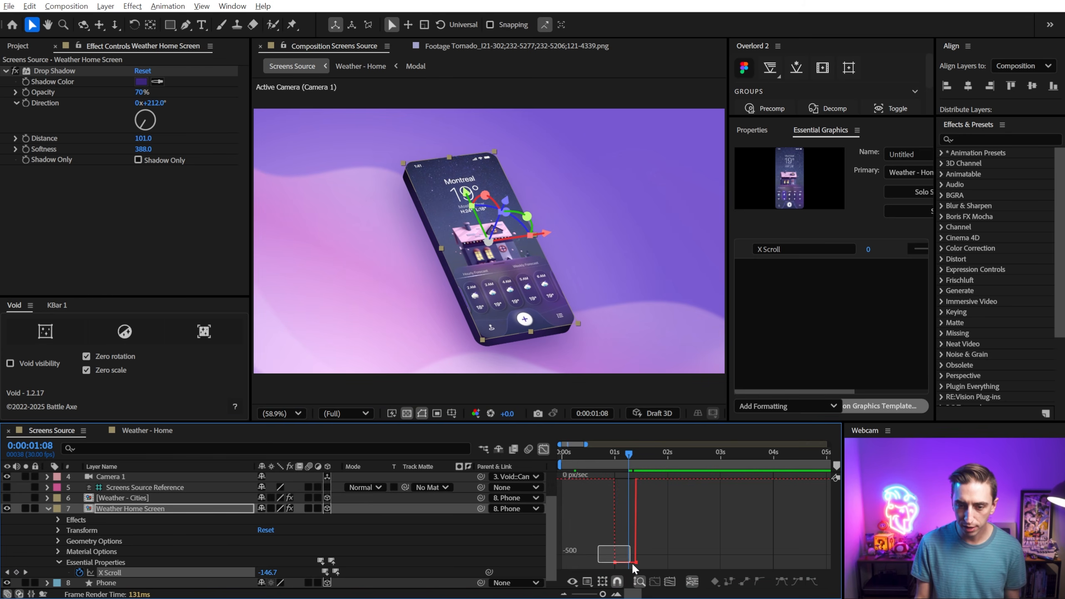
{"action": "left_click_drag", "start_coordinate": [631, 563], "coordinate": [649, 563]}
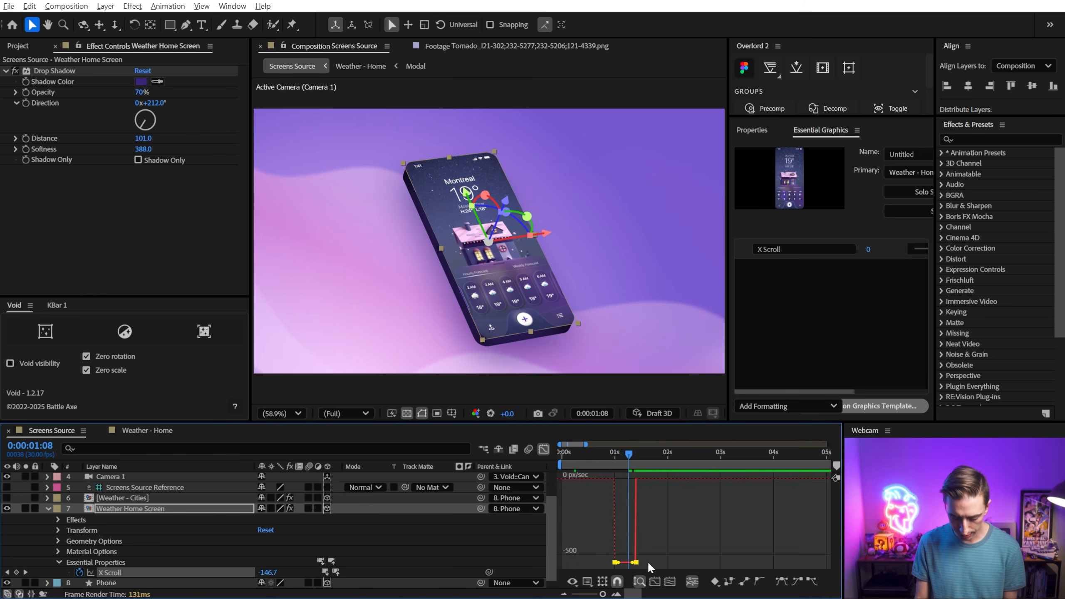
{"action": "key", "text": "F9"}
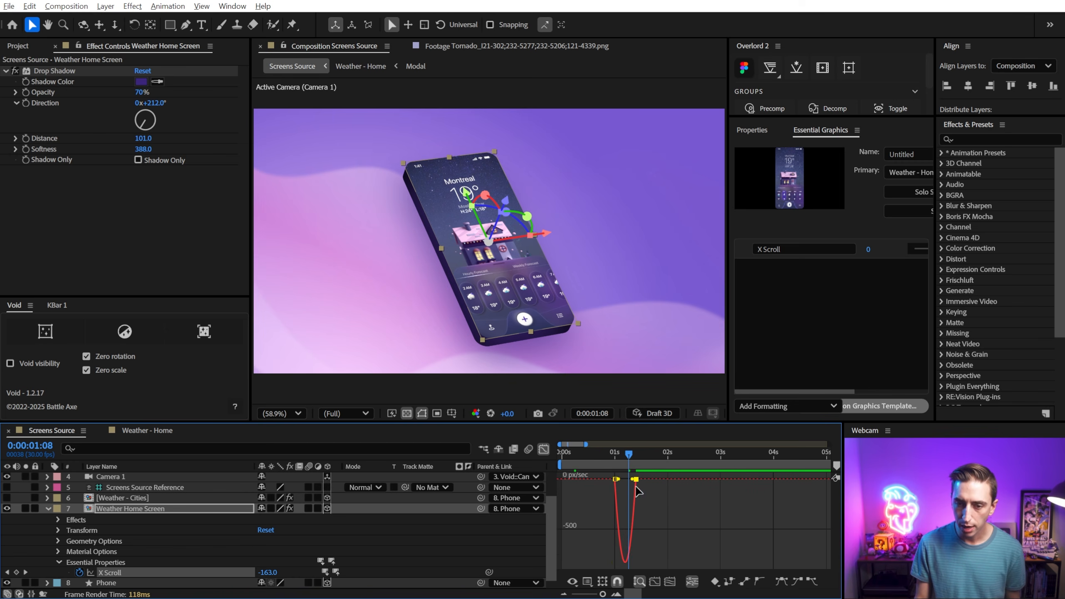
{"action": "left_click_drag", "start_coordinate": [632, 479], "coordinate": [628, 483]}
{"action": "left_click", "coordinate": [614, 452]}
{"action": "key", "text": "space"}
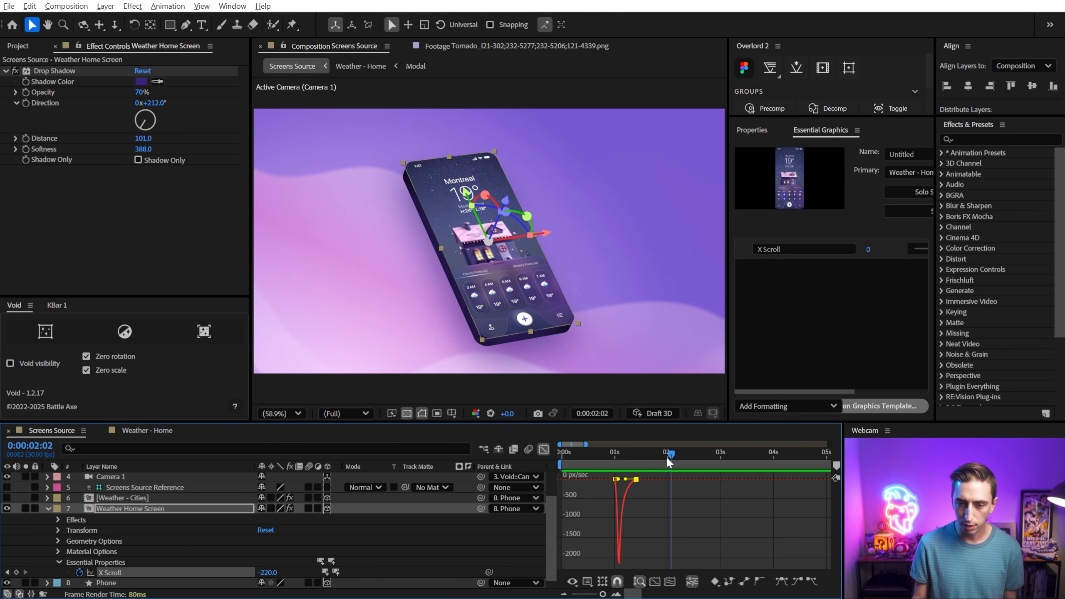
{"action": "left_click", "coordinate": [653, 454]}
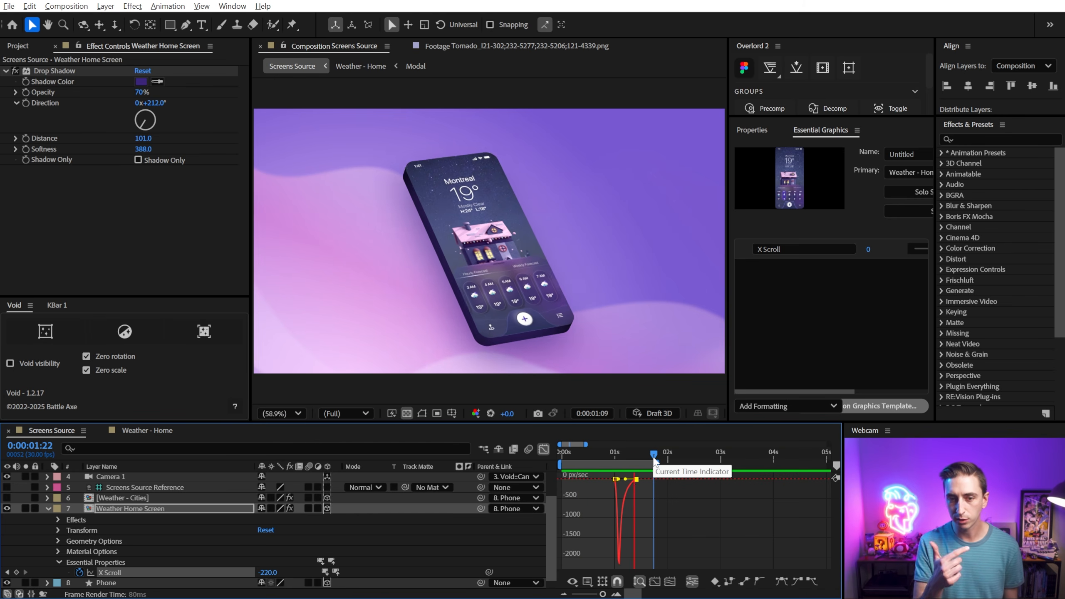
Shift both X Scroll keyframes about 9 frames later, extend the work area to about 2.4 seconds, and preview from the start.
{"action": "left_click", "coordinate": [544, 449]}
{"action": "left_click_drag", "start_coordinate": [615, 572], "coordinate": [631, 573]}
{"action": "left_click_drag", "start_coordinate": [655, 465], "coordinate": [689, 465]}
{"action": "key", "text": "Home"}
{"action": "key", "text": "space"}
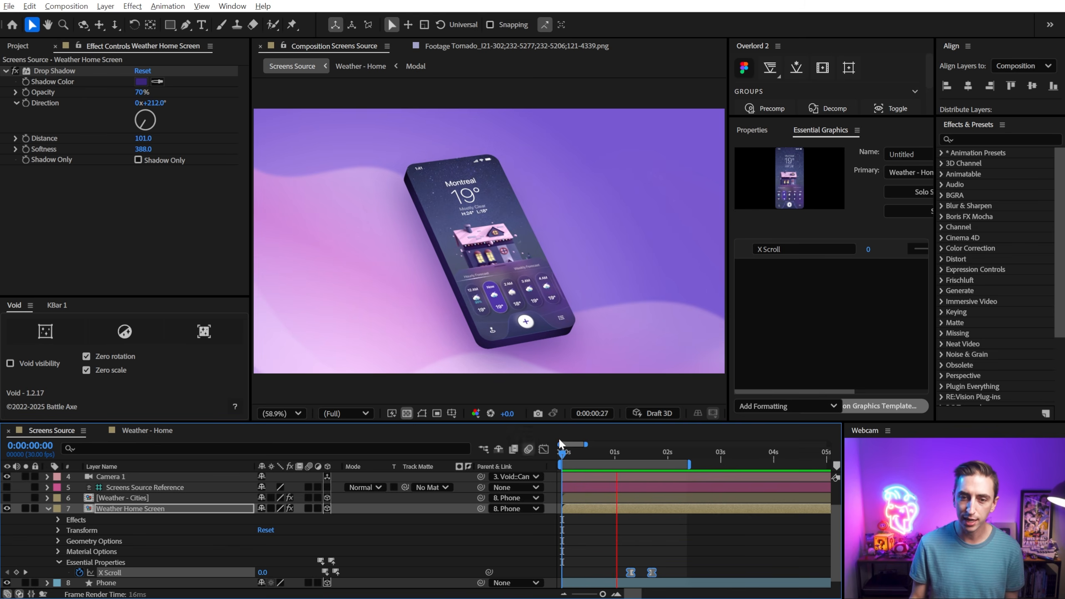
{"action": "mouse_move", "coordinate": [654, 456]}
{"action": "left_mouse_down"}
{"action": "mouse_move", "coordinate": [621, 455]}
{"action": "mouse_move", "coordinate": [669, 456]}
{"action": "left_mouse_up"}
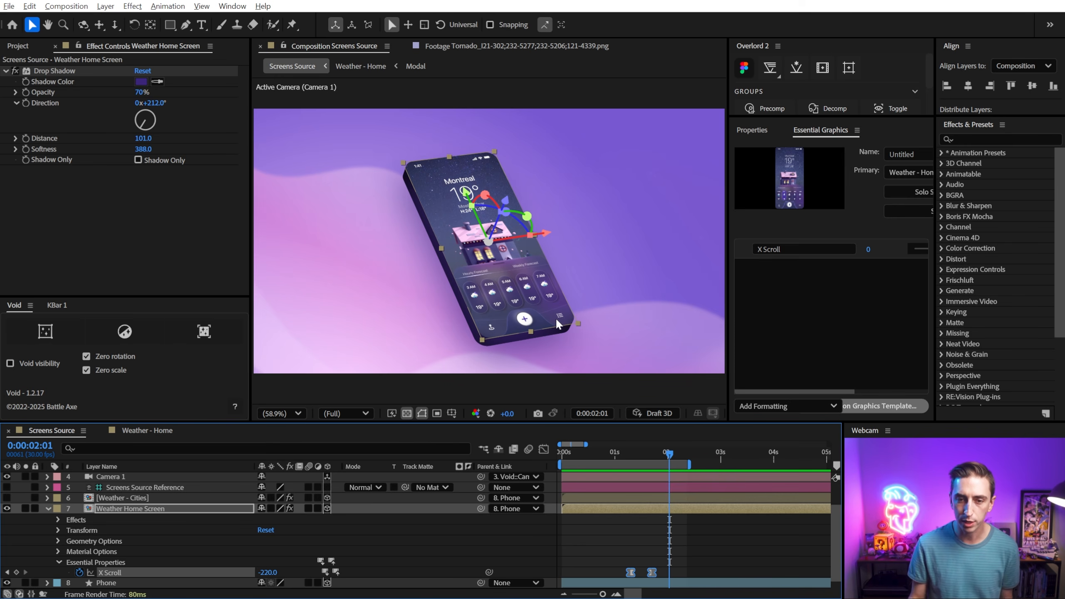
Set up the Ellipse tool with nothing selected, using no stroke and a light purple CCADF8 fill.
{"action": "left_click", "coordinate": [714, 531]}
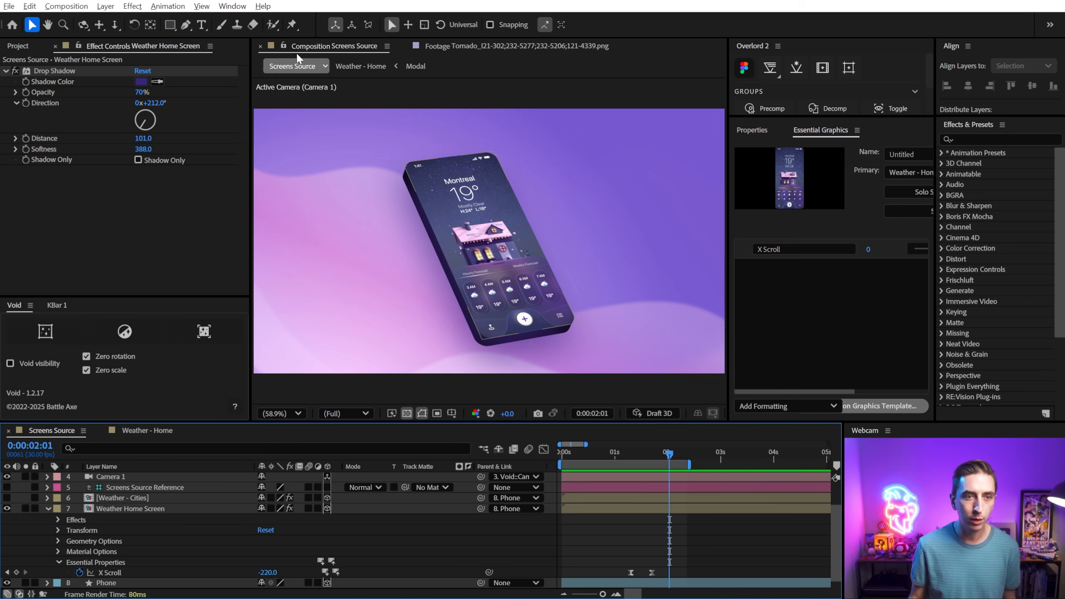
{"action": "left_click_drag", "start_coordinate": [170, 24], "coordinate": [200, 55]}
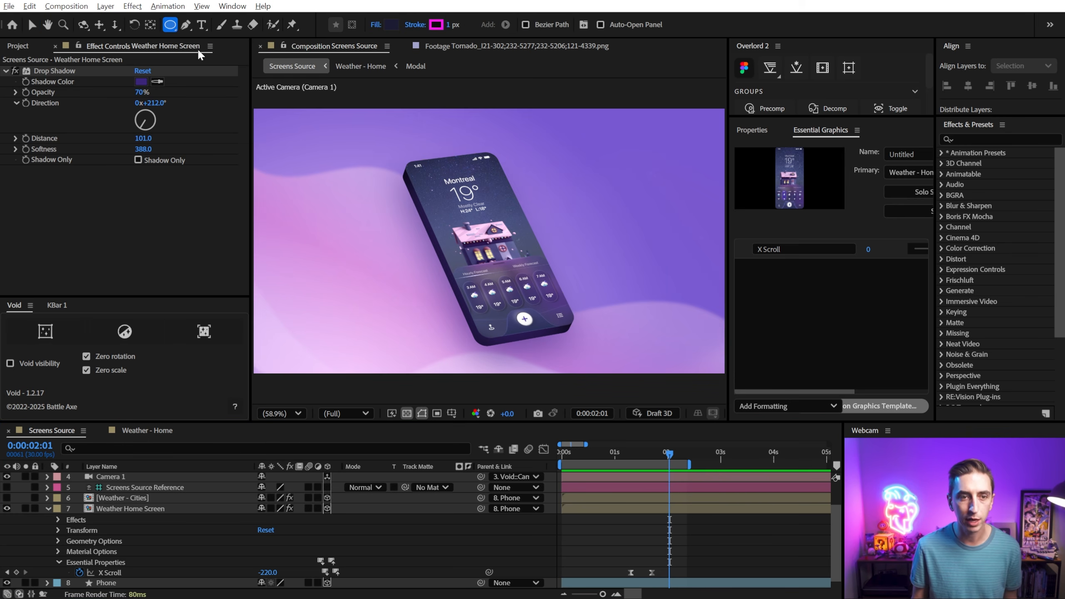
{"action": "left_click", "coordinate": [415, 26]}
{"action": "left_click", "coordinate": [466, 264]}
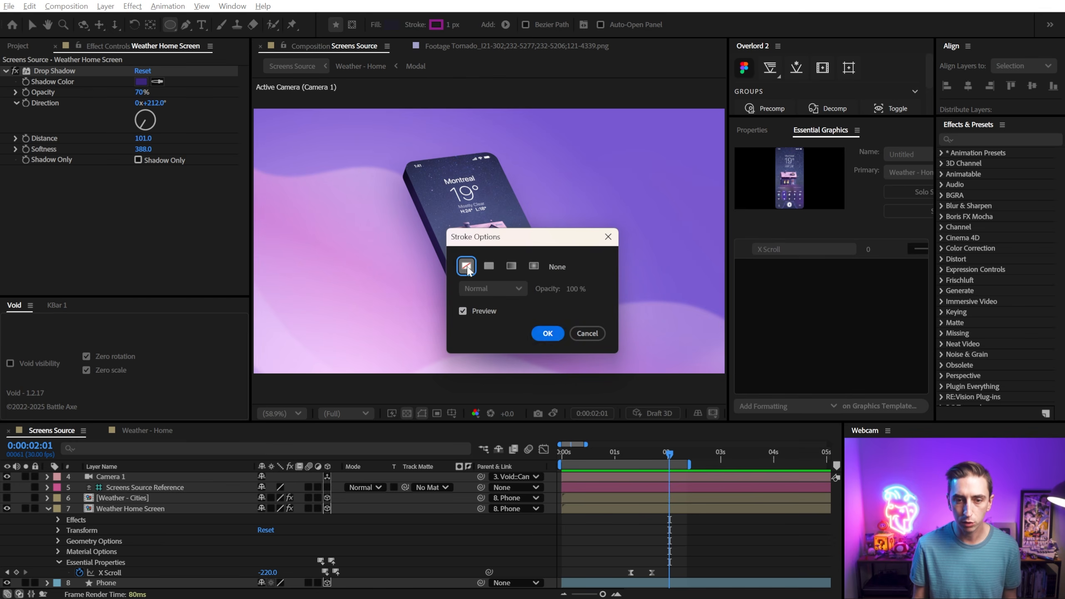
{"action": "left_click", "coordinate": [548, 333]}
{"action": "left_click", "coordinate": [390, 25]}
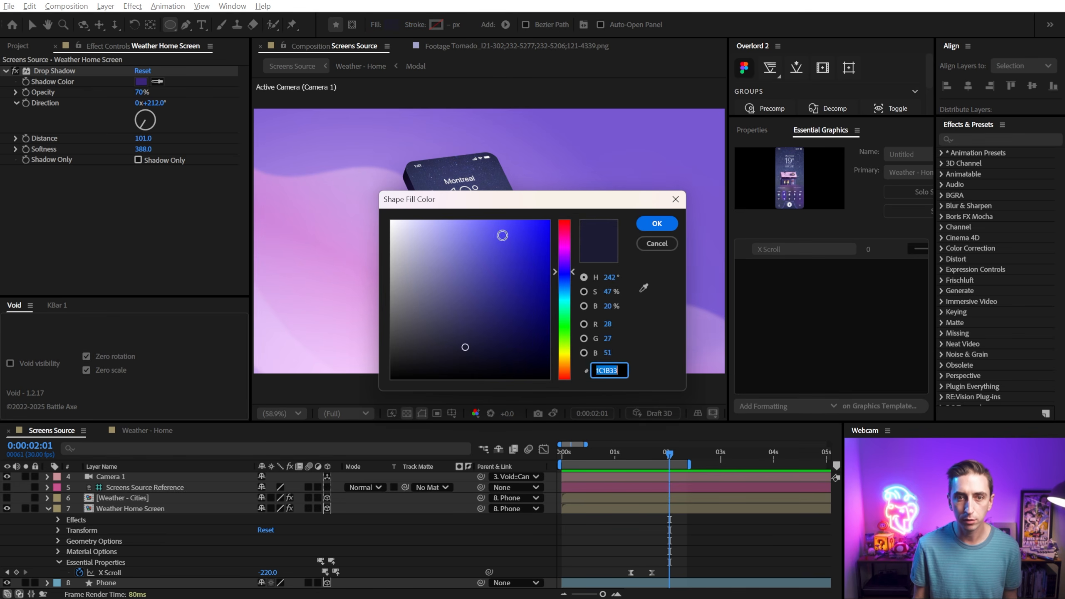
{"action": "left_click_drag", "start_coordinate": [575, 273], "coordinate": [565, 264]}
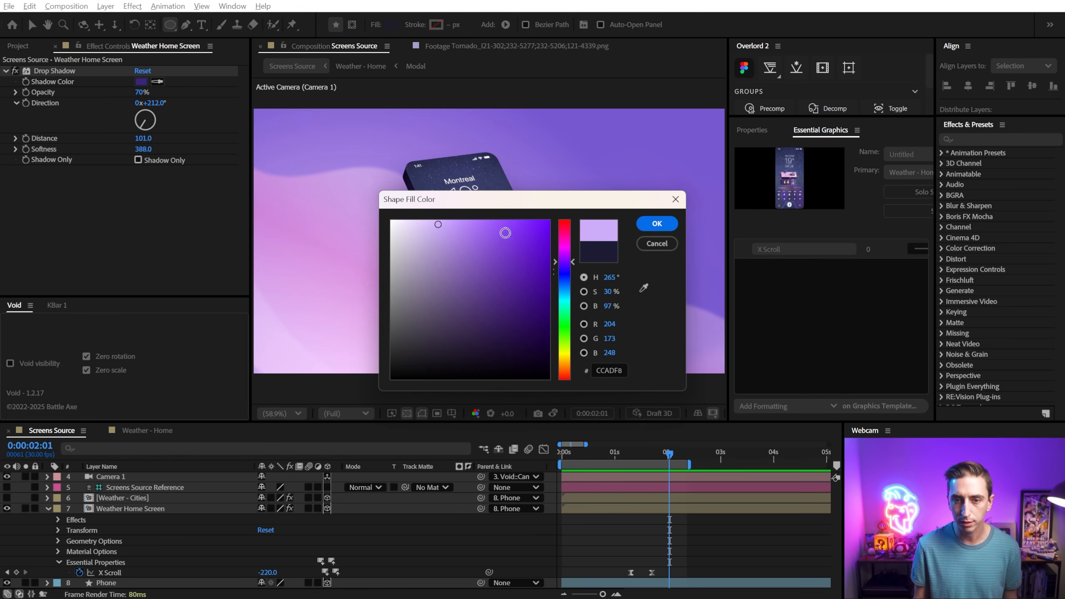
{"action": "left_click", "coordinate": [656, 223]}
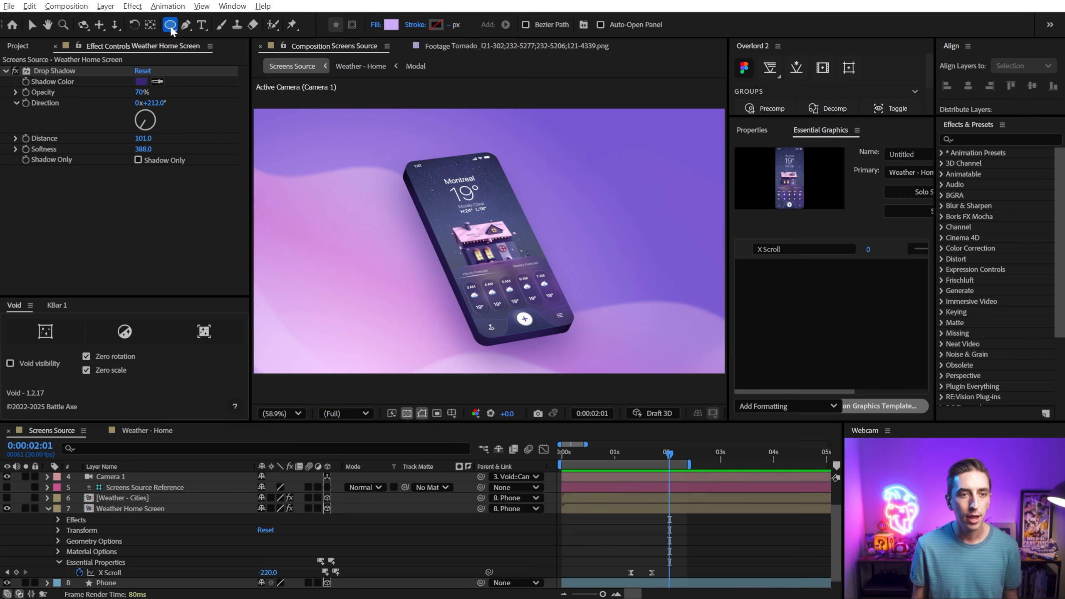
Create a full-height circle shape layer centred in the composition and rename the layer "Finger Press".
{"action": "double_click", "coordinate": [170, 26]}
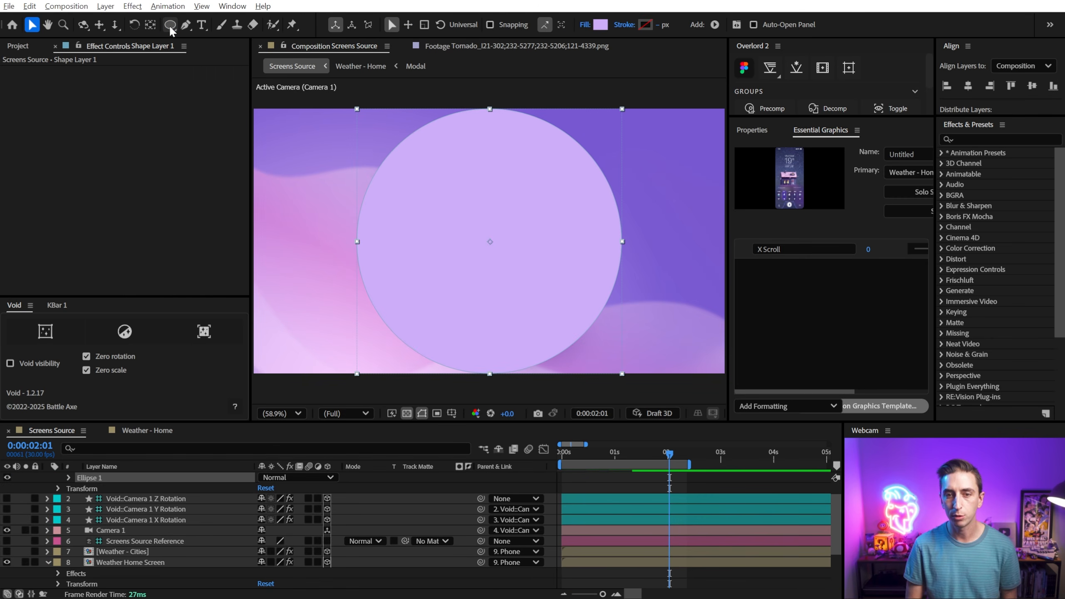
{"action": "scroll", "coordinate": [157, 493], "scroll_direction": "up", "scroll_amount": 1}
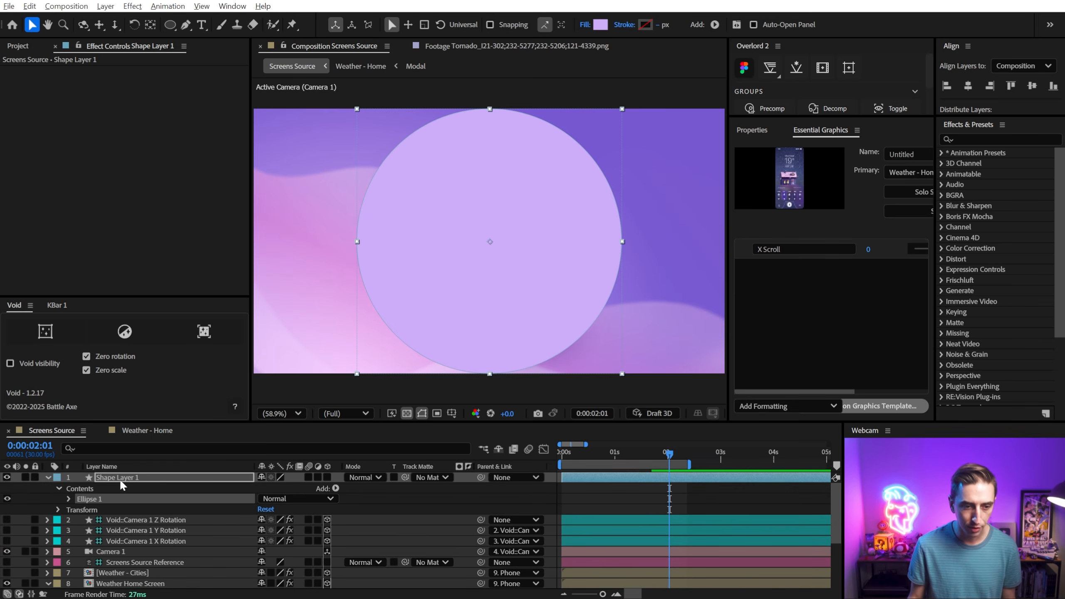
{"action": "left_click", "coordinate": [119, 479]}
{"action": "key", "text": "Return"}
{"action": "type", "text": "Finger"}
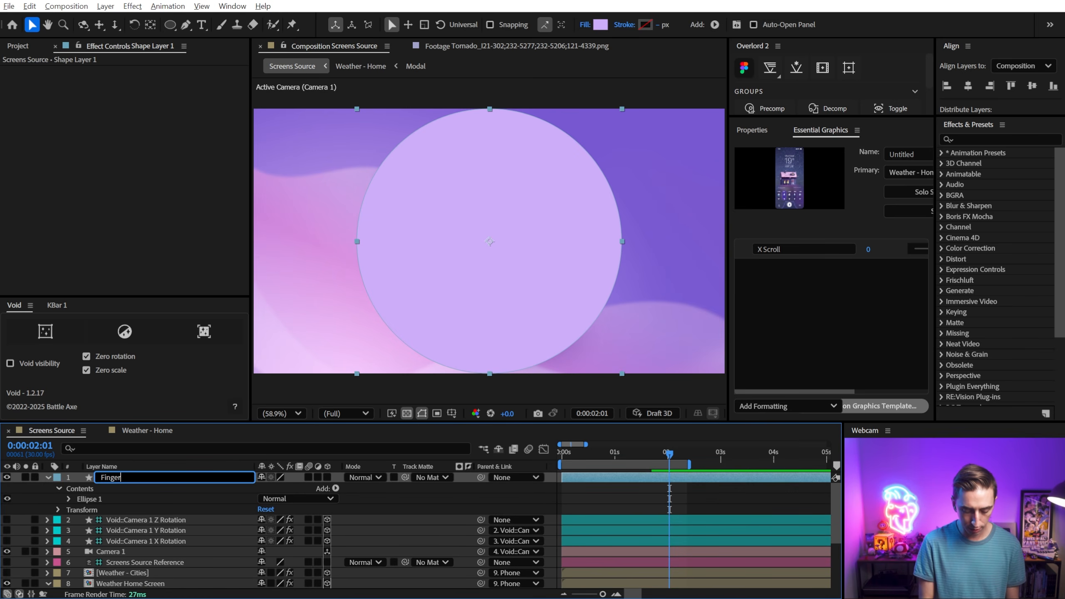
{"action": "type", "text": " Press"}
{"action": "key", "text": "Return"}
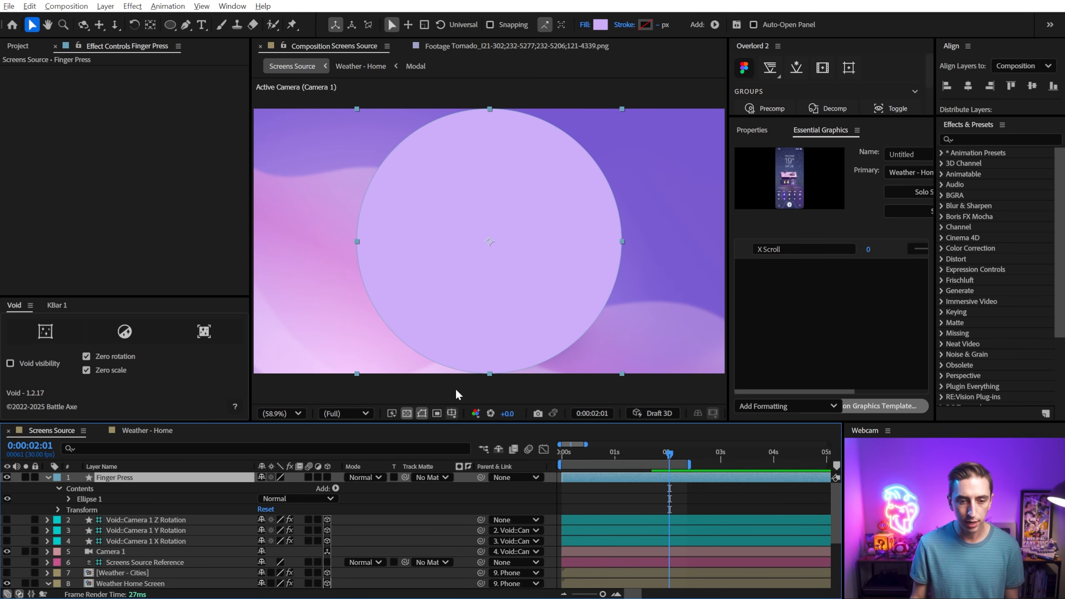
Set the Finger Press ellipse's size to 106 by 106 and make the layer 3D.
{"action": "left_click", "coordinate": [753, 131]}
{"action": "left_click_drag", "start_coordinate": [838, 293], "coordinate": [330, 515]}
{"action": "left_click", "coordinate": [327, 477]}
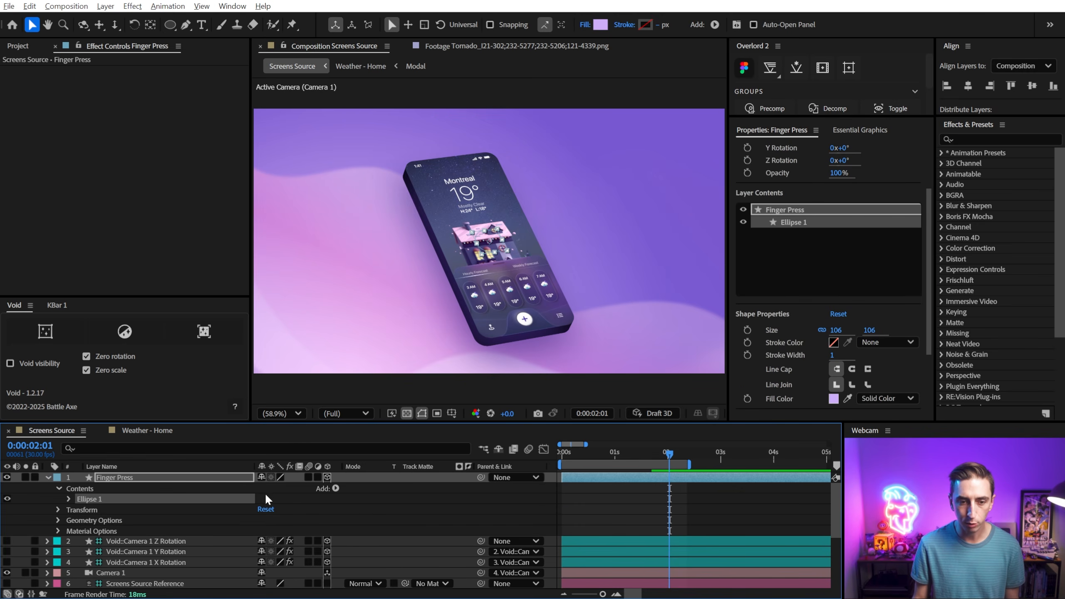
Parent Finger Press to Weather Home Screen and move it in the layer stack to just above Weather - Cities.
{"action": "left_click", "coordinate": [63, 479]}
{"action": "left_click", "coordinate": [47, 478]}
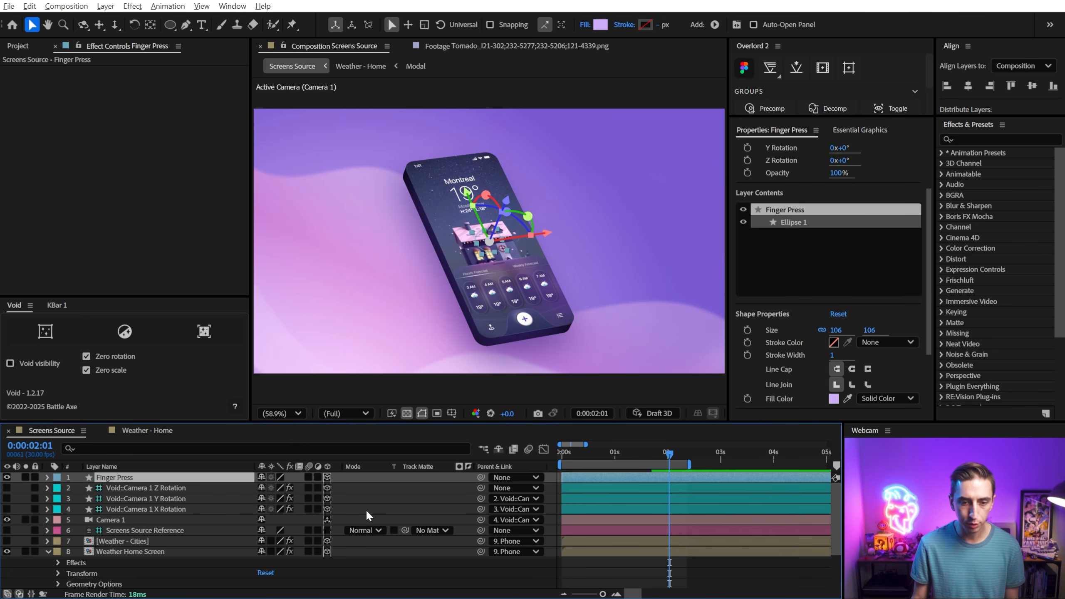
{"action": "left_click_drag", "start_coordinate": [481, 478], "coordinate": [162, 552]}
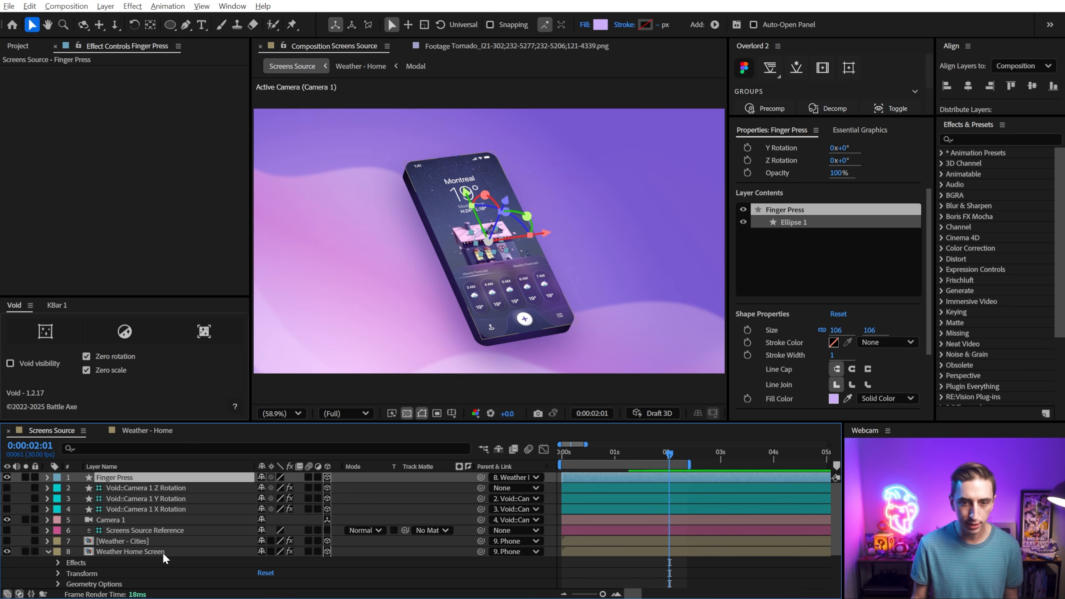
{"action": "left_click_drag", "start_coordinate": [134, 510], "coordinate": [217, 541]}
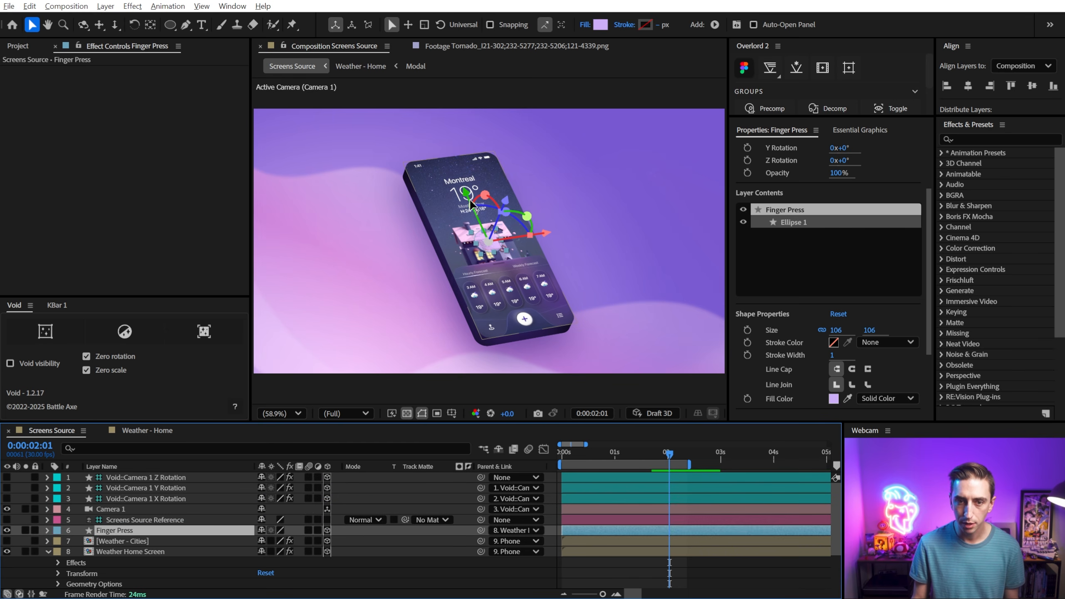
Move Finger Press to the lower-right corner of the phone's screen and set its Z position to -1.
{"action": "left_click_drag", "start_coordinate": [469, 203], "coordinate": [638, 313]}
{"action": "key", "text": "p"}
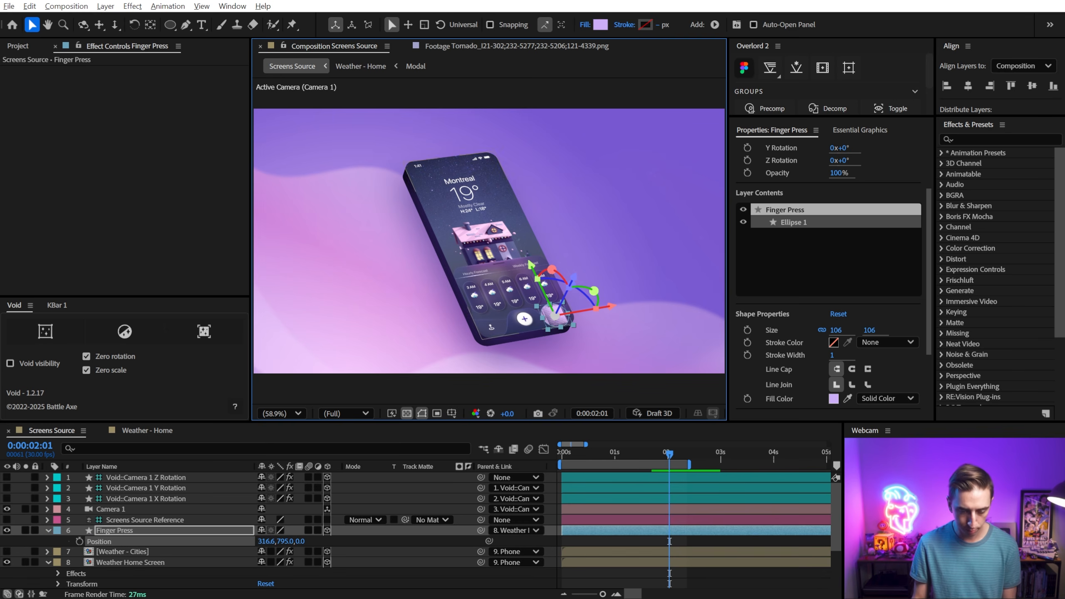
{"action": "left_click", "coordinate": [300, 542]}
{"action": "type", "text": "-1"}
{"action": "key", "text": "Return"}
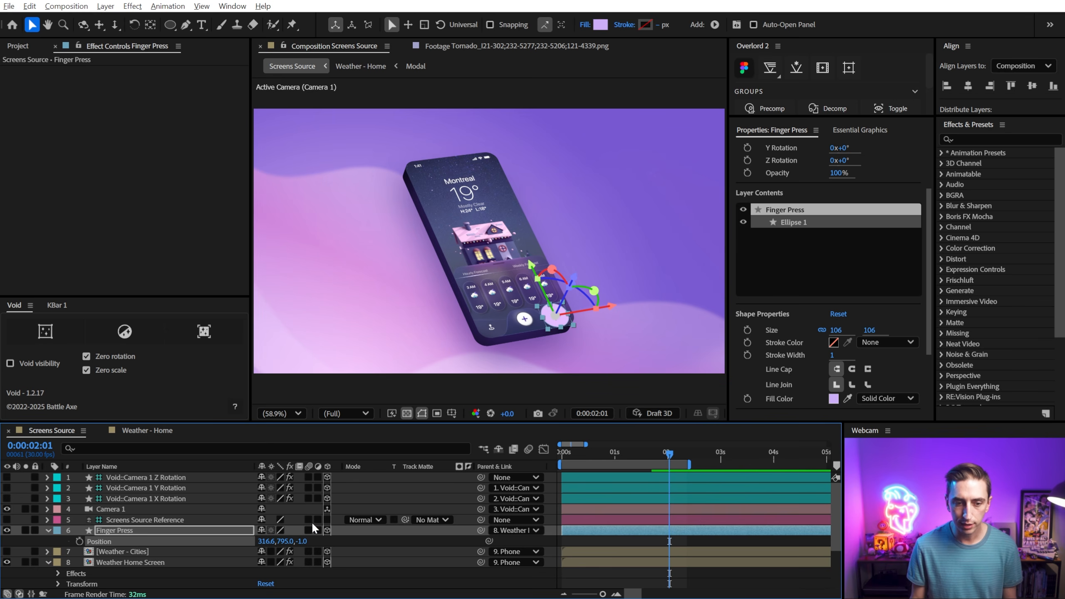
Set the Finger Press ellipse's opacity to 30% and its size to 60 by 60.
{"action": "scroll", "coordinate": [789, 352], "scroll_direction": "down", "scroll_amount": 3}
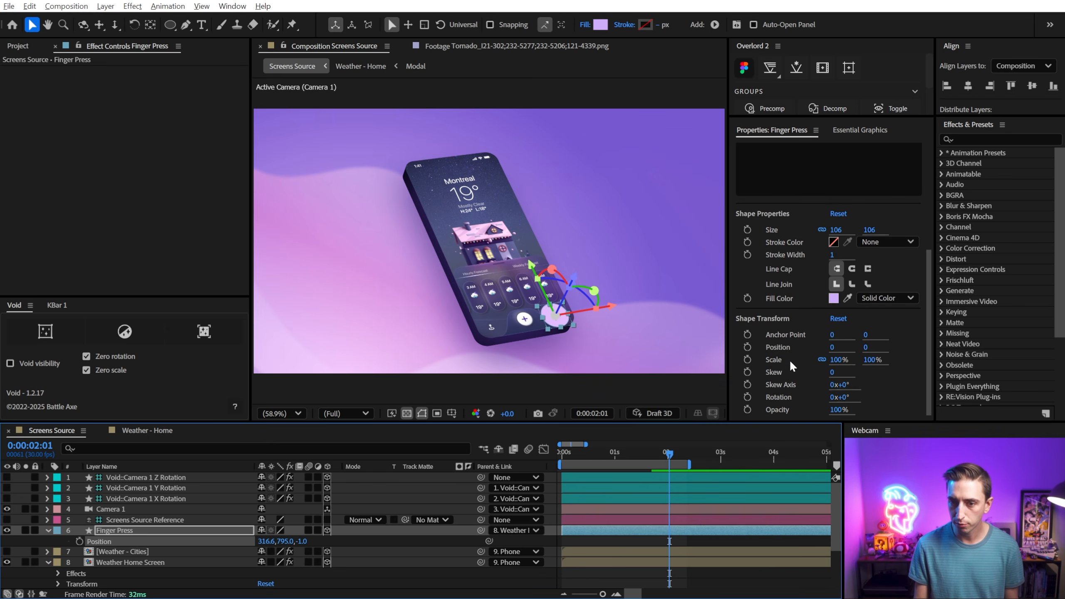
{"action": "left_click_drag", "start_coordinate": [842, 408], "coordinate": [802, 408]}
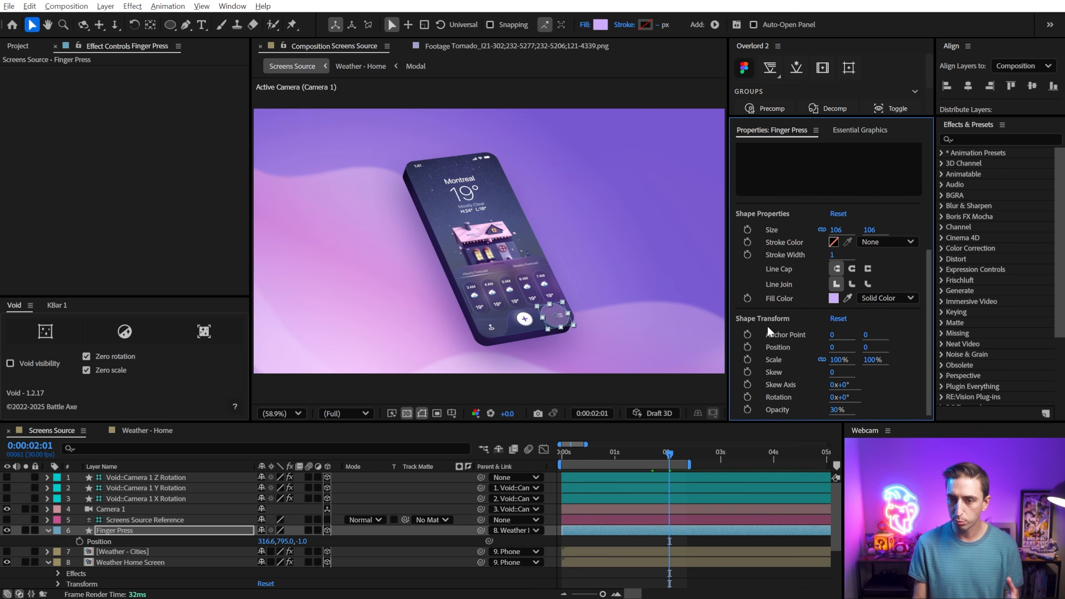
{"action": "scroll", "coordinate": [782, 365], "scroll_direction": "up", "scroll_amount": 3}
{"action": "left_click_drag", "start_coordinate": [836, 348], "coordinate": [809, 354]}
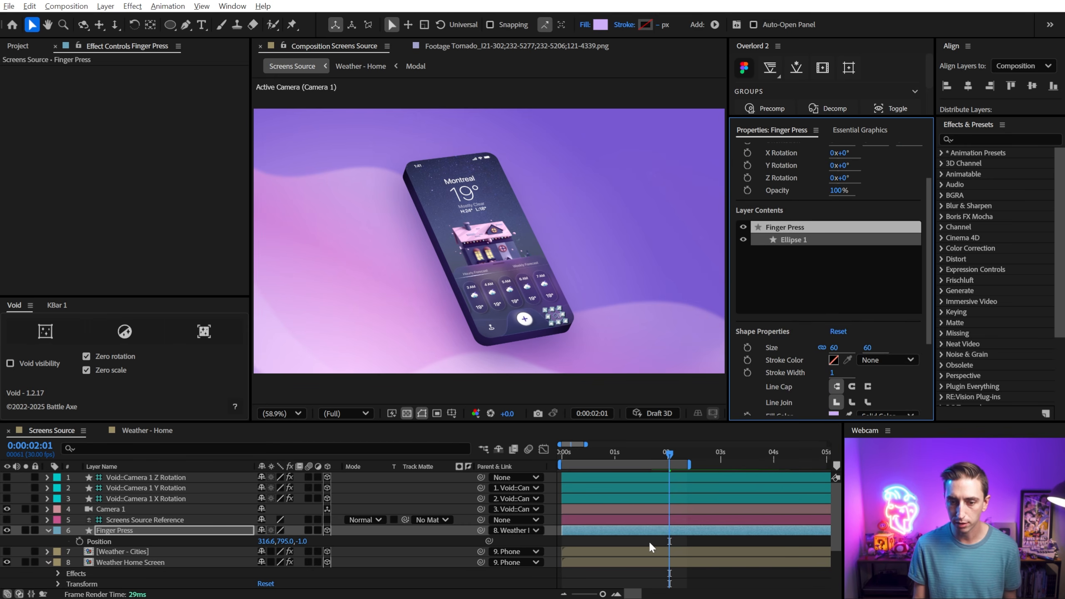
Centre Finger Press over the list icon in the phone's bottom bar and start keyframing its Position at 0:00:02:01.
{"action": "scroll", "coordinate": [600, 315], "scroll_direction": "up", "scroll_amount": 4}
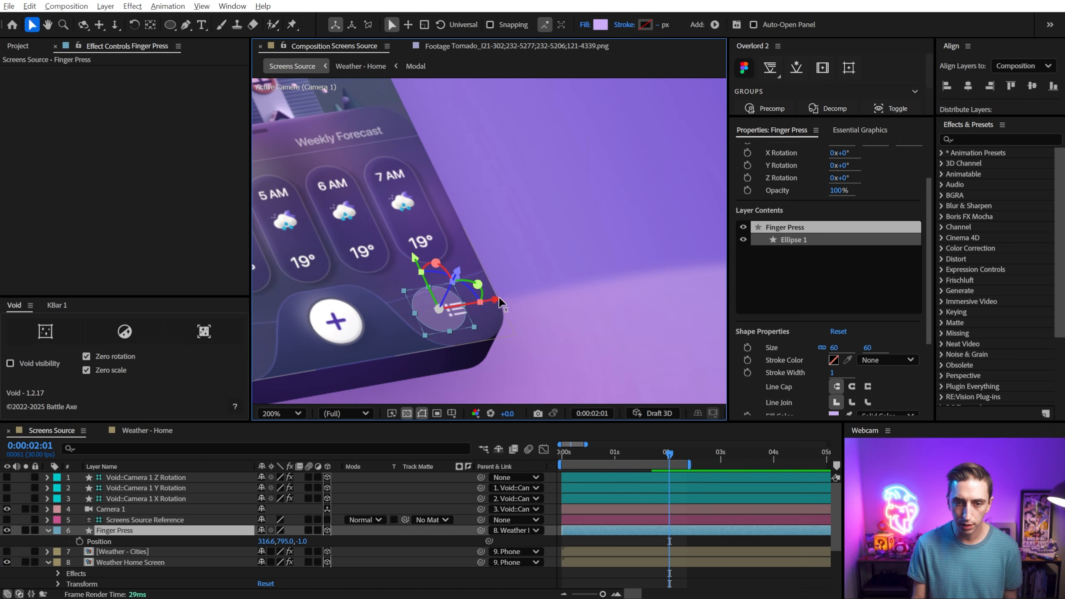
{"action": "left_click_drag", "start_coordinate": [499, 302], "coordinate": [517, 300]}
{"action": "left_click_drag", "start_coordinate": [434, 262], "coordinate": [436, 265]}
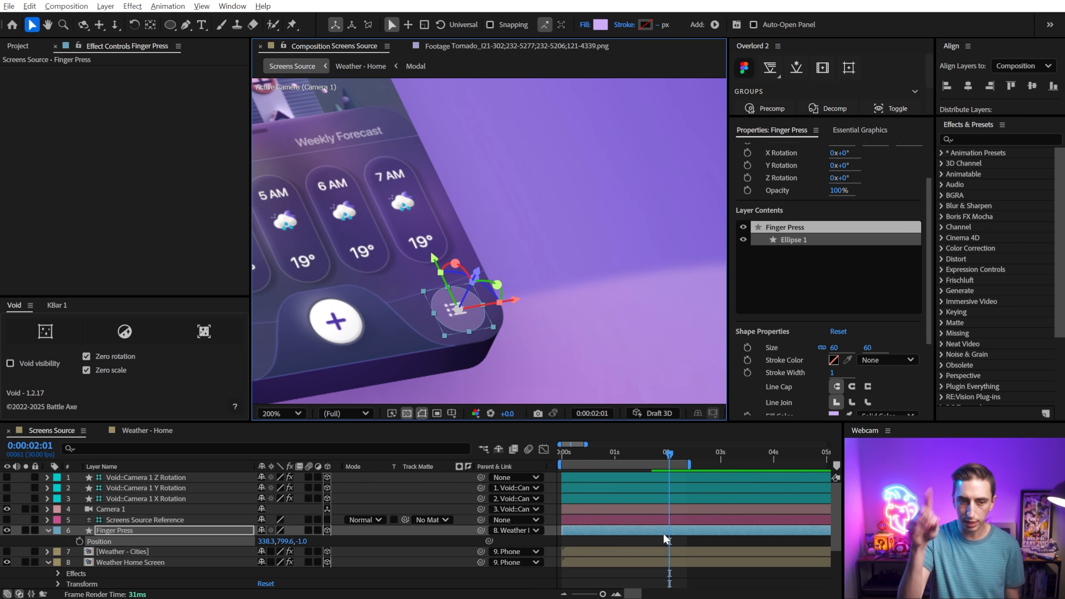
{"action": "left_click", "coordinate": [79, 541]}
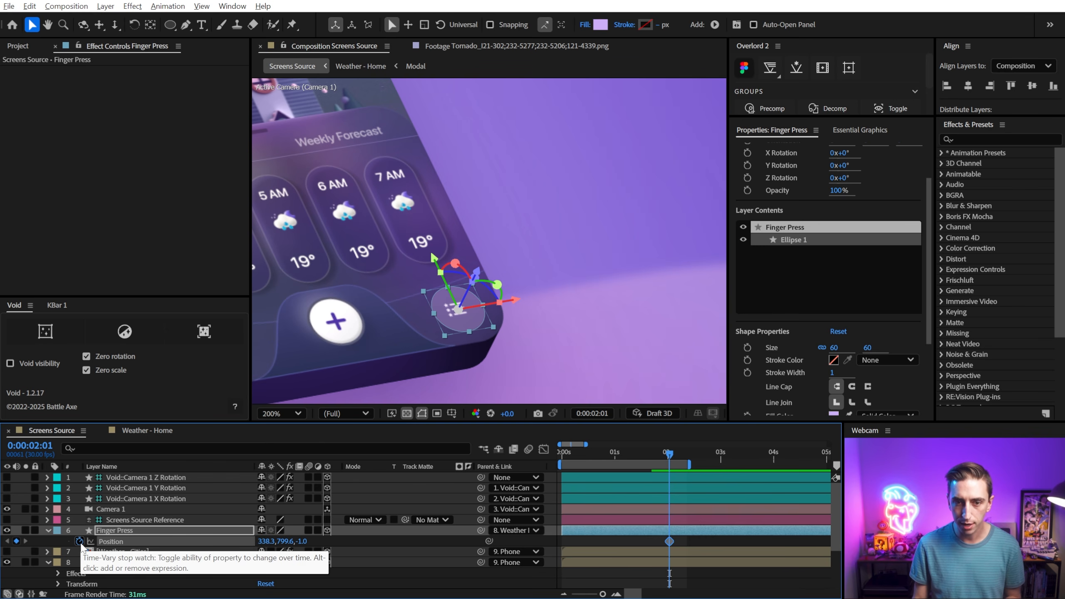
At 0:00:01:05, add a Finger Press position keyframe over the hourly forecast cards at about 204, 664.
{"action": "left_click_drag", "start_coordinate": [669, 454], "coordinate": [624, 453]}
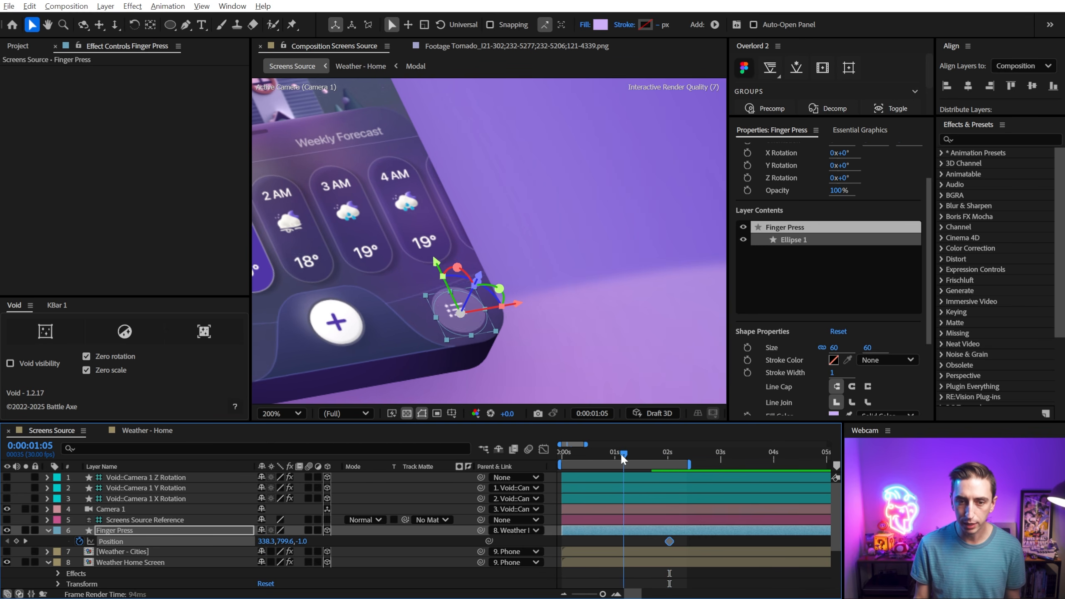
{"action": "left_click_drag", "start_coordinate": [438, 263], "coordinate": [347, 79]}
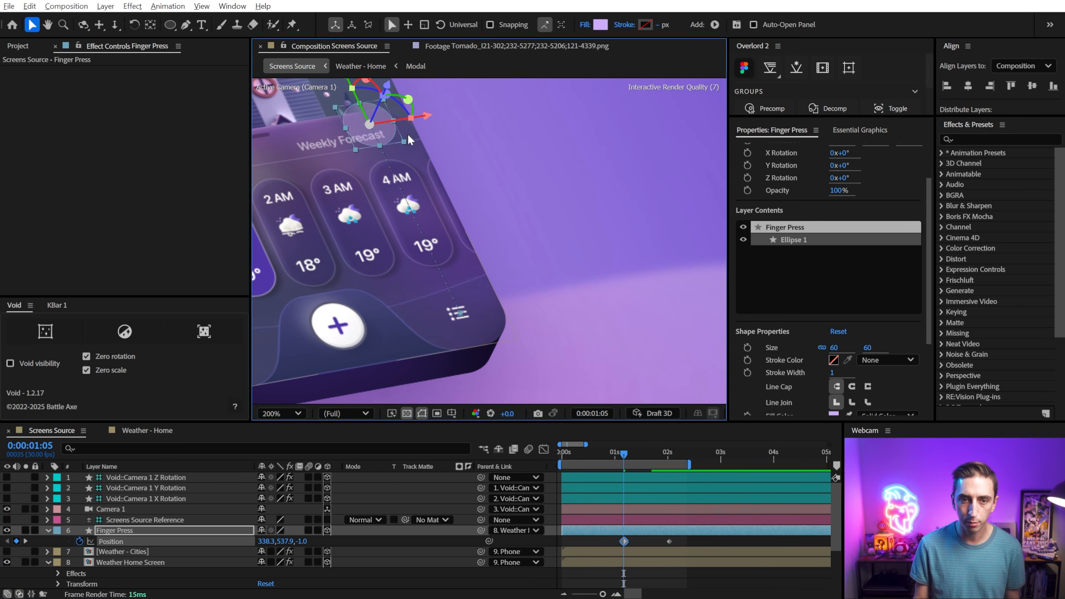
{"action": "left_click_drag", "start_coordinate": [419, 116], "coordinate": [305, 132]}
{"action": "scroll", "coordinate": [356, 165], "scroll_direction": "down", "scroll_amount": 1}
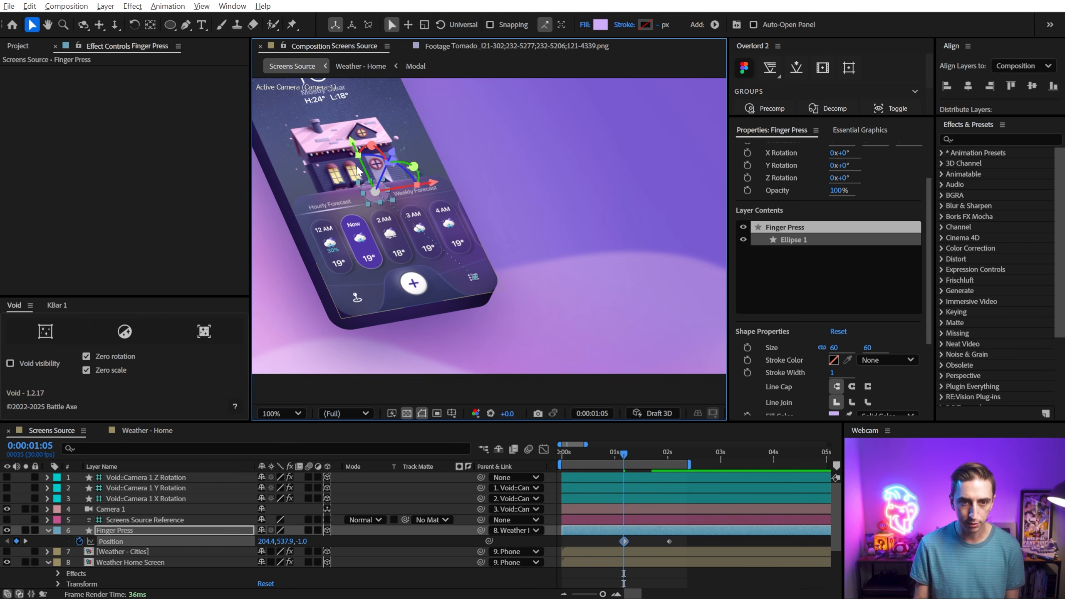
{"action": "left_click_drag", "start_coordinate": [623, 455], "coordinate": [624, 462]}
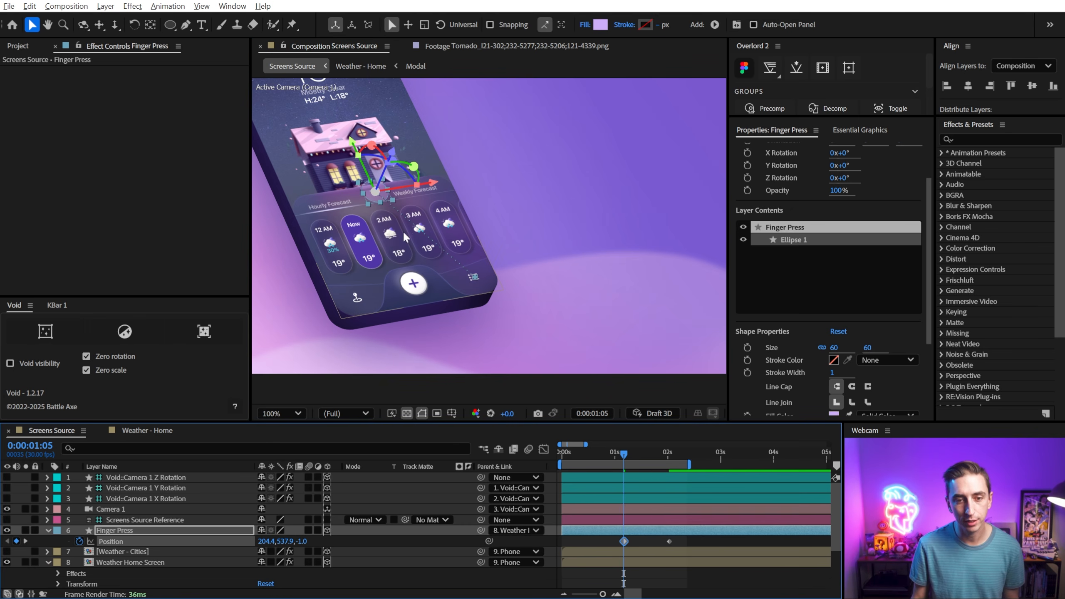
{"action": "left_click_drag", "start_coordinate": [353, 145], "coordinate": [374, 190]}
{"action": "mouse_move", "coordinate": [585, 457]}
{"action": "left_mouse_down"}
{"action": "mouse_move", "coordinate": [562, 455]}
{"action": "mouse_move", "coordinate": [587, 456]}
{"action": "left_mouse_up"}
Reveal the X Scroll keyframes, shift Finger Press's first position keyframe to the scroll's start at 0:00:01:09, and delete its other position keyframe.
{"action": "left_click", "coordinate": [146, 563]}
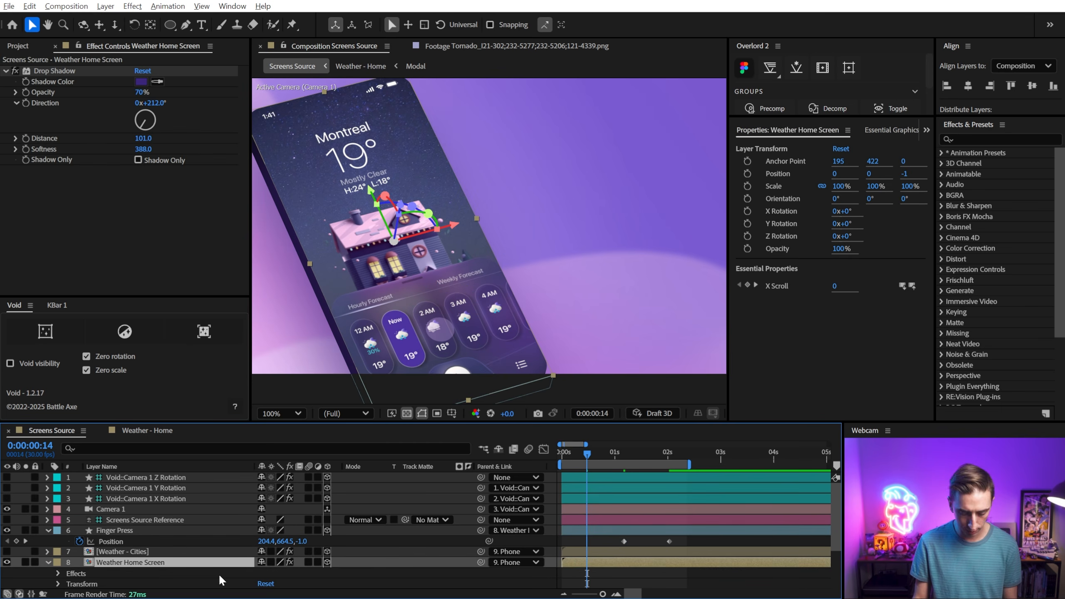
{"action": "key", "text": "u"}
{"action": "scroll", "coordinate": [618, 554], "scroll_direction": "down", "scroll_amount": 1}
{"action": "left_click_drag", "start_coordinate": [595, 449], "coordinate": [636, 475]}
{"action": "left_click_drag", "start_coordinate": [624, 530], "coordinate": [631, 530]}
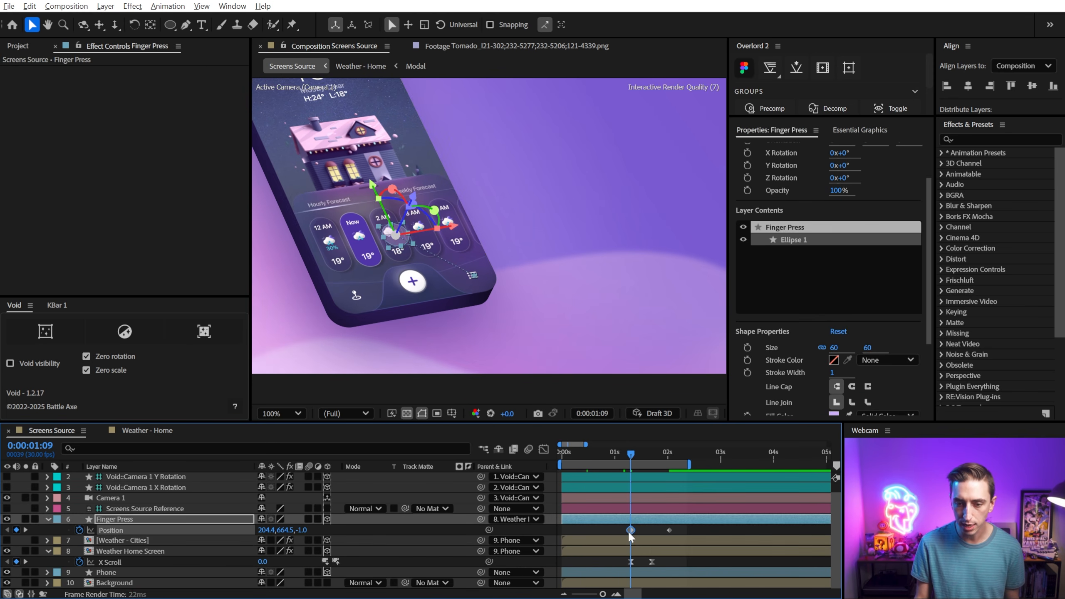
{"action": "key", "text": "Delete"}
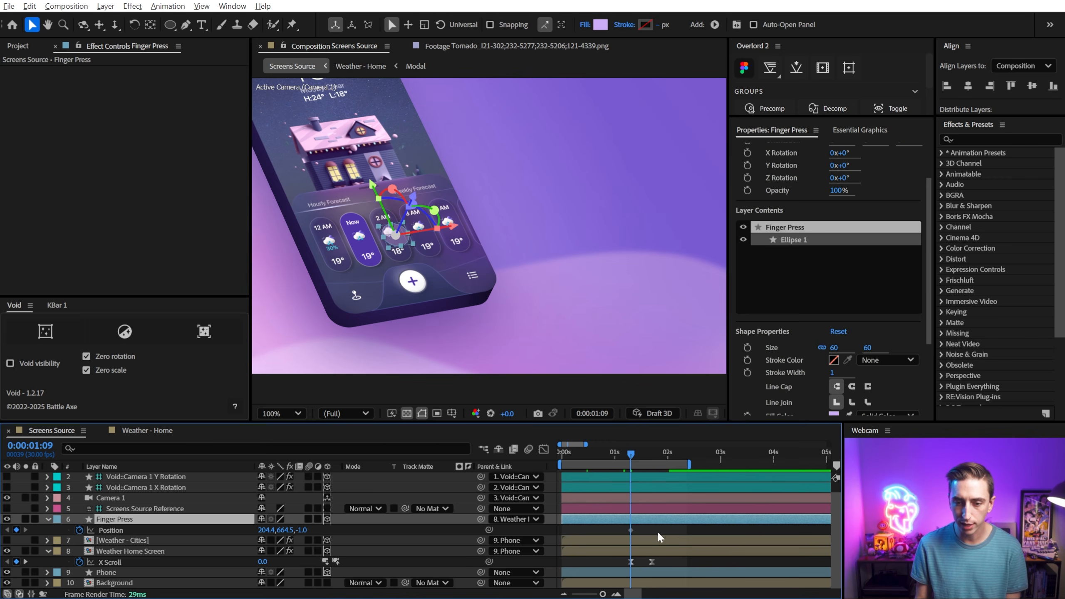
Keyframe a leftward swipe of Finger Press across the forecast, from X about 339 at 0:00:01:09 to X about 157 at 0:00:01:12.
{"action": "left_click_drag", "start_coordinate": [453, 231], "coordinate": [508, 239]}
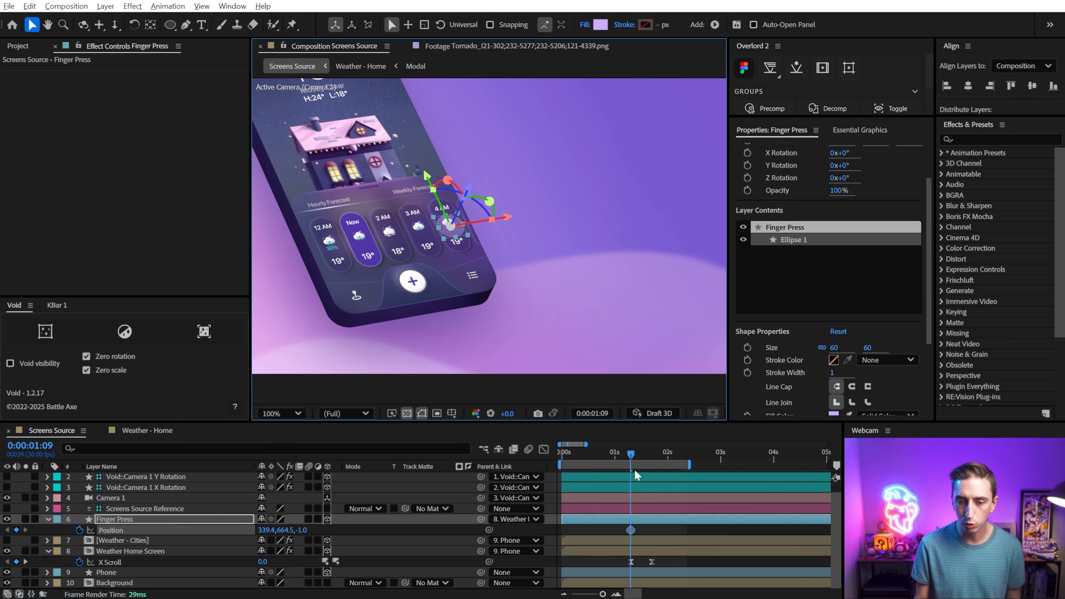
{"action": "mouse_move", "coordinate": [637, 454]}
{"action": "left_mouse_down"}
{"action": "mouse_move", "coordinate": [655, 453]}
{"action": "mouse_move", "coordinate": [626, 457]}
{"action": "mouse_move", "coordinate": [638, 454]}
{"action": "left_mouse_up"}
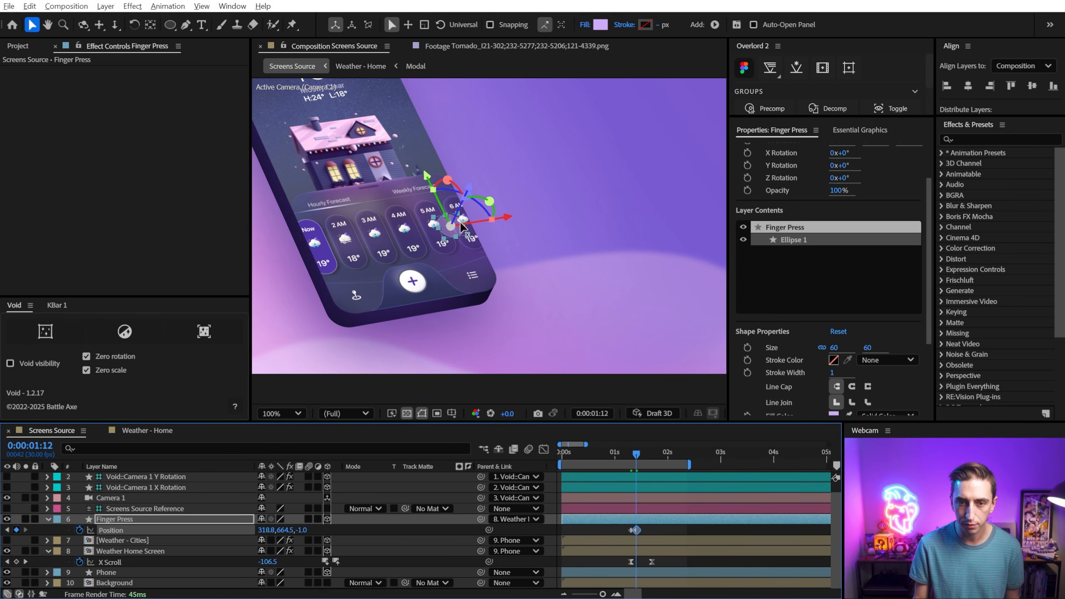
{"action": "left_click_drag", "start_coordinate": [461, 227], "coordinate": [386, 237]}
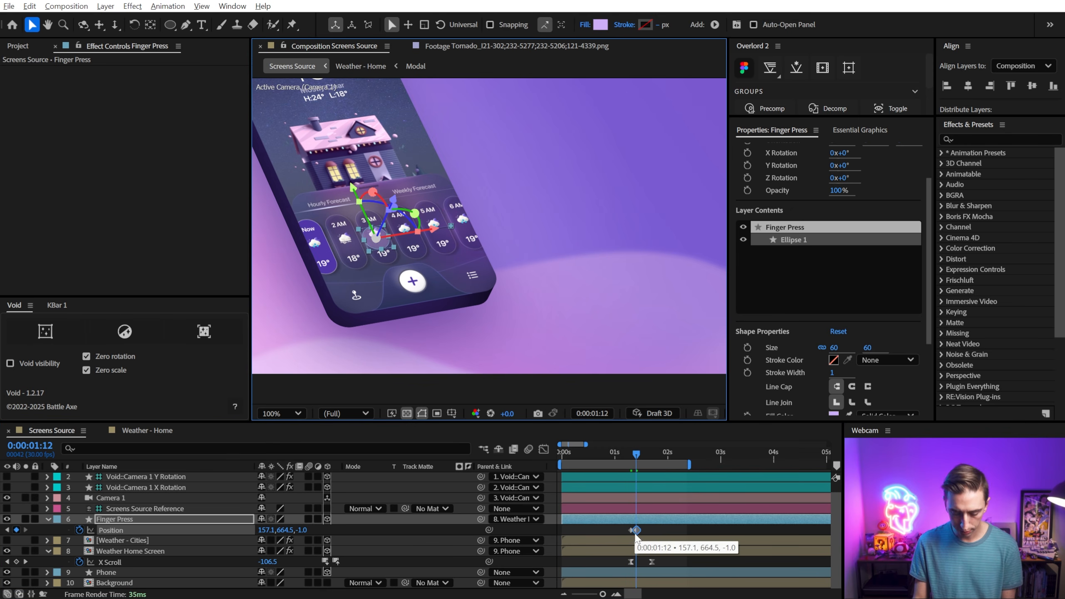
Lengthen the ease into the swipe's last position keyframe in the speed graph and preview the swipe with the forecast scroll.
{"action": "left_click", "coordinate": [543, 449]}
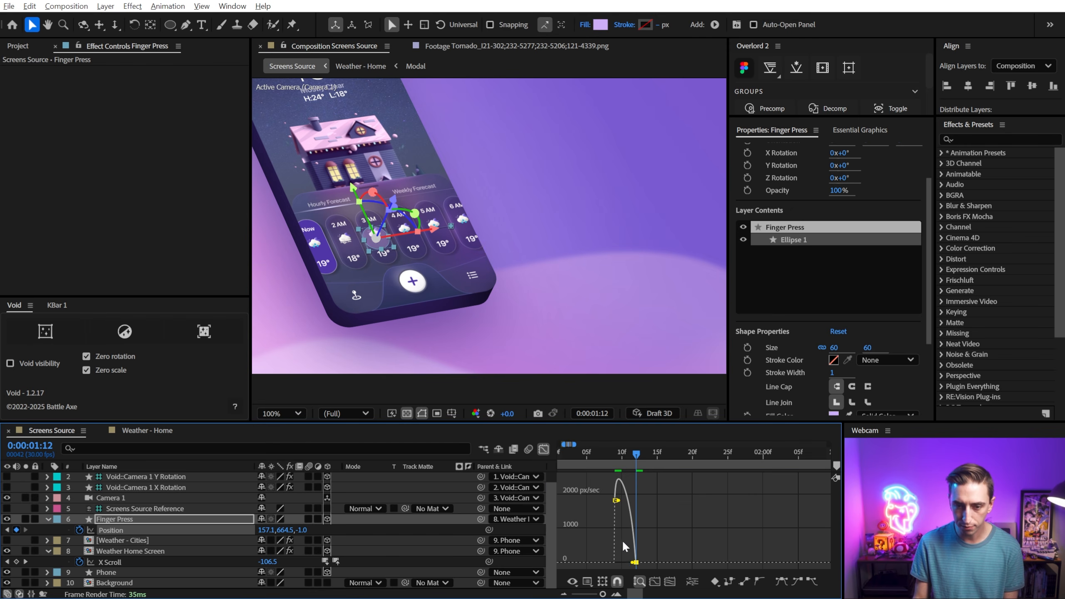
{"action": "left_click_drag", "start_coordinate": [632, 561], "coordinate": [611, 561]}
{"action": "left_click_drag", "start_coordinate": [616, 452], "coordinate": [635, 451]}
{"action": "key", "text": "space"}
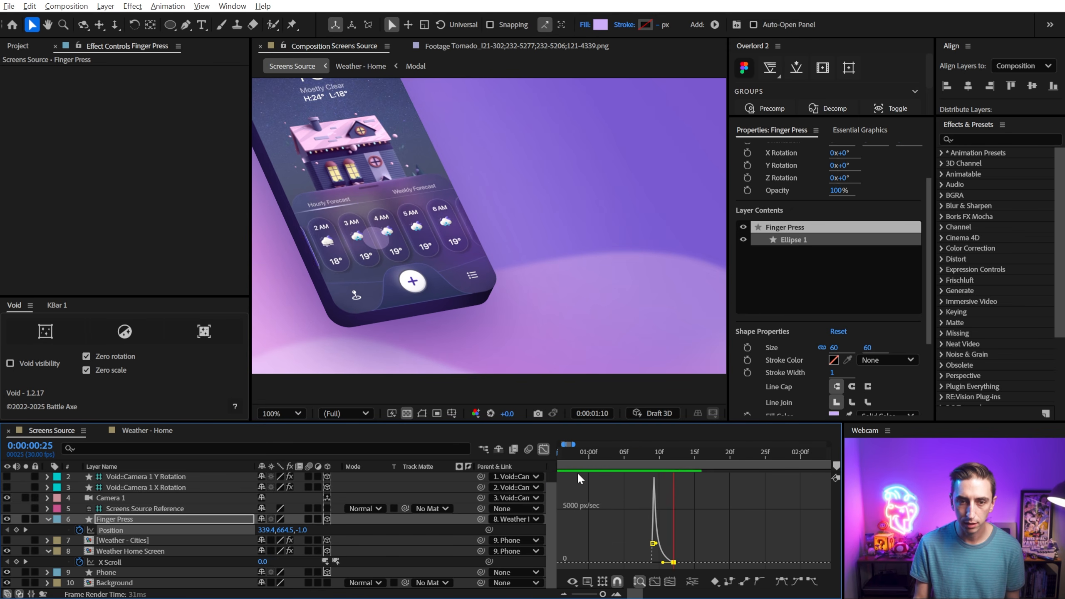
{"action": "scroll", "coordinate": [590, 466], "scroll_direction": "down", "scroll_amount": 2}
{"action": "left_click", "coordinate": [602, 454]}
{"action": "key", "text": "space"}
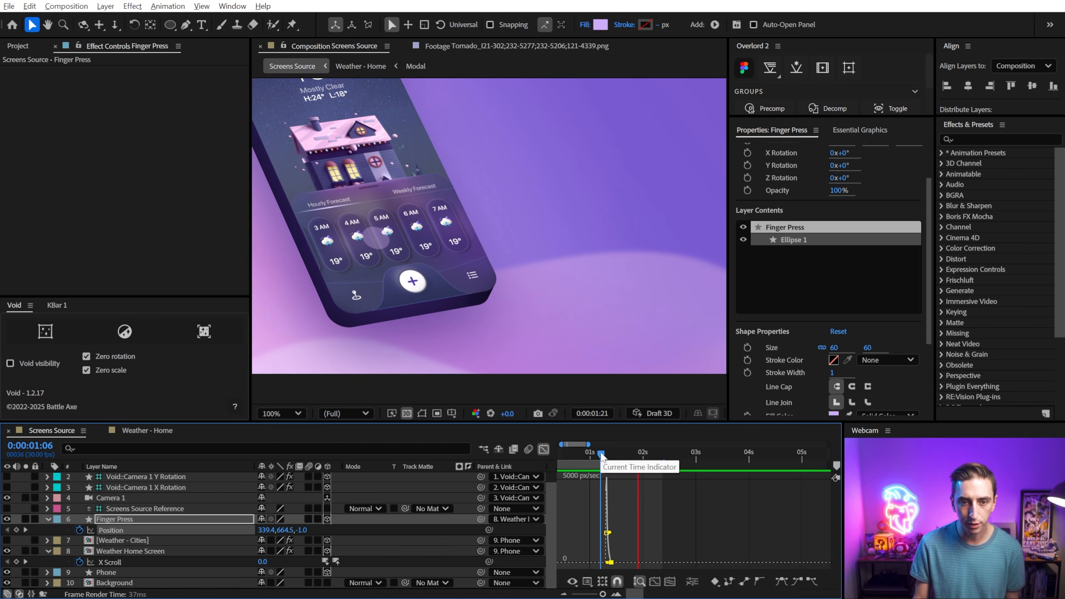
{"action": "key", "text": "space"}
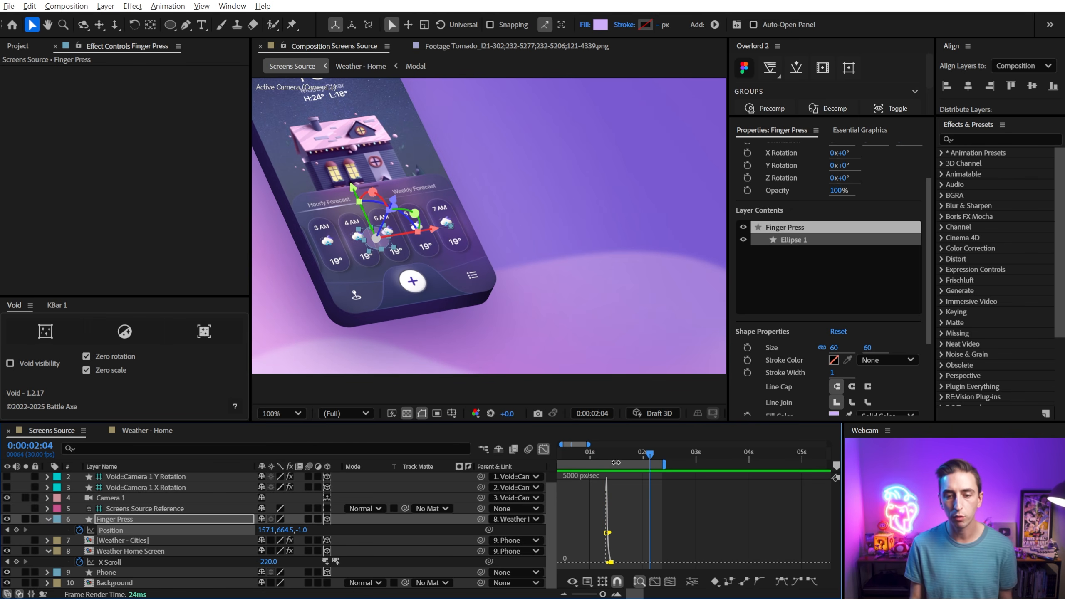
At 0:00:02:04, move Finger Press back across the forecast to X about 302, adjust the motion's easing, and preview it.
{"action": "left_click_drag", "start_coordinate": [436, 231], "coordinate": [499, 221]}
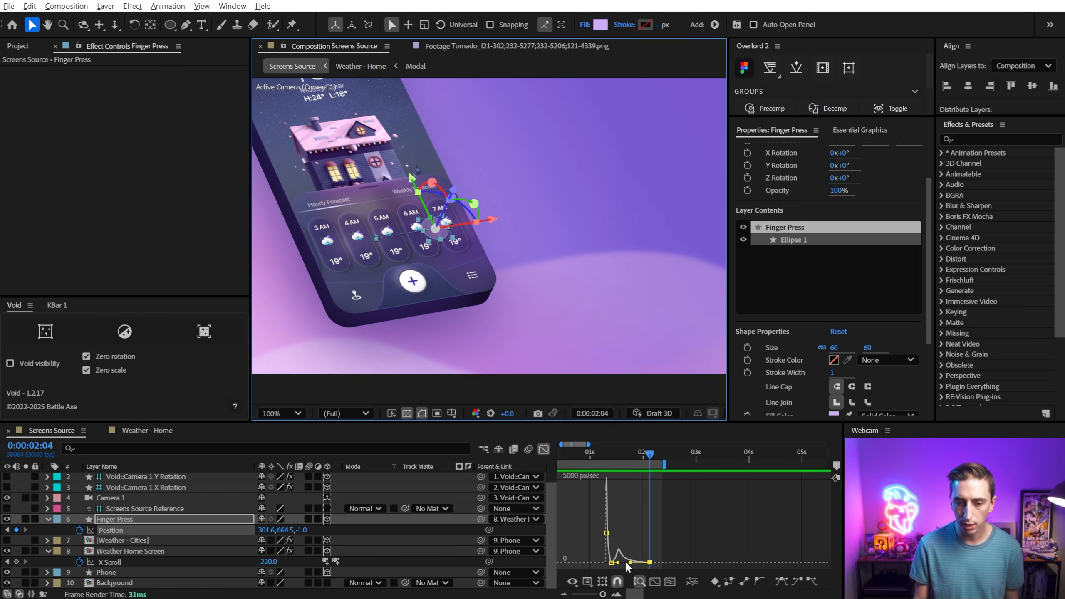
{"action": "left_click_drag", "start_coordinate": [627, 564], "coordinate": [638, 563]}
{"action": "left_click_drag", "start_coordinate": [612, 452], "coordinate": [608, 453]}
{"action": "key", "text": "space"}
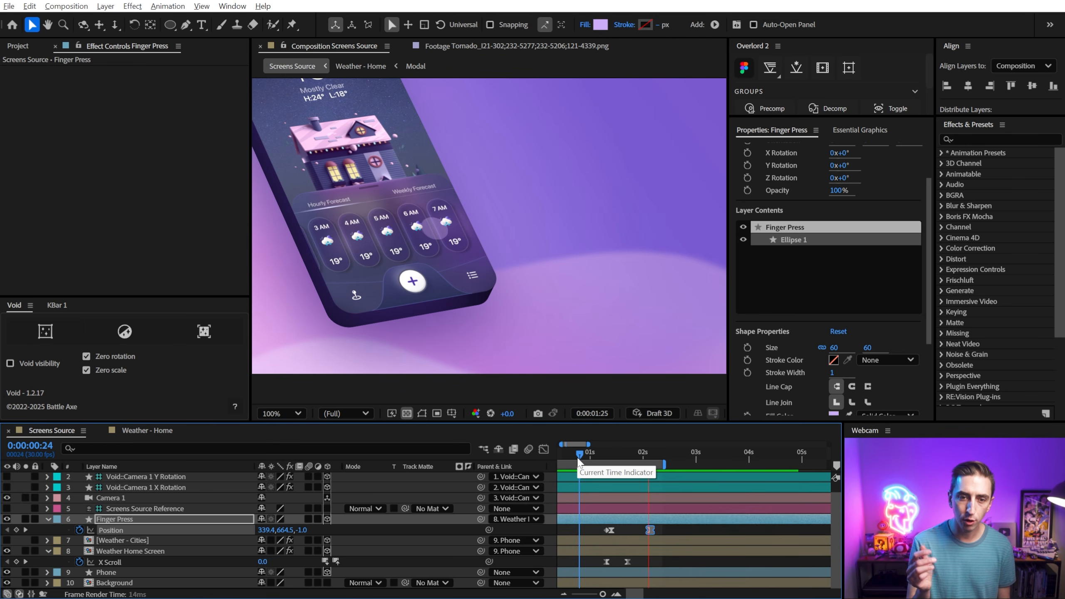
{"action": "key", "text": "space"}
{"action": "left_click_drag", "start_coordinate": [578, 453], "coordinate": [596, 451]}
{"action": "key", "text": "space"}
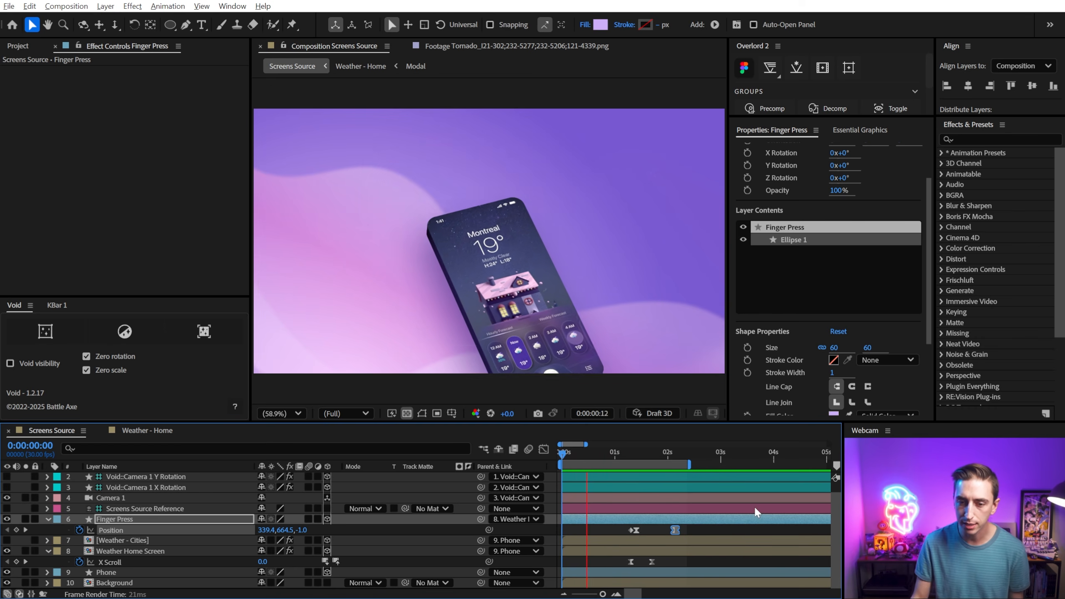
At 0:00:02:25, keyframe Finger Press centred over the list icon at about 338, 799.
{"action": "left_click", "coordinate": [630, 456]}
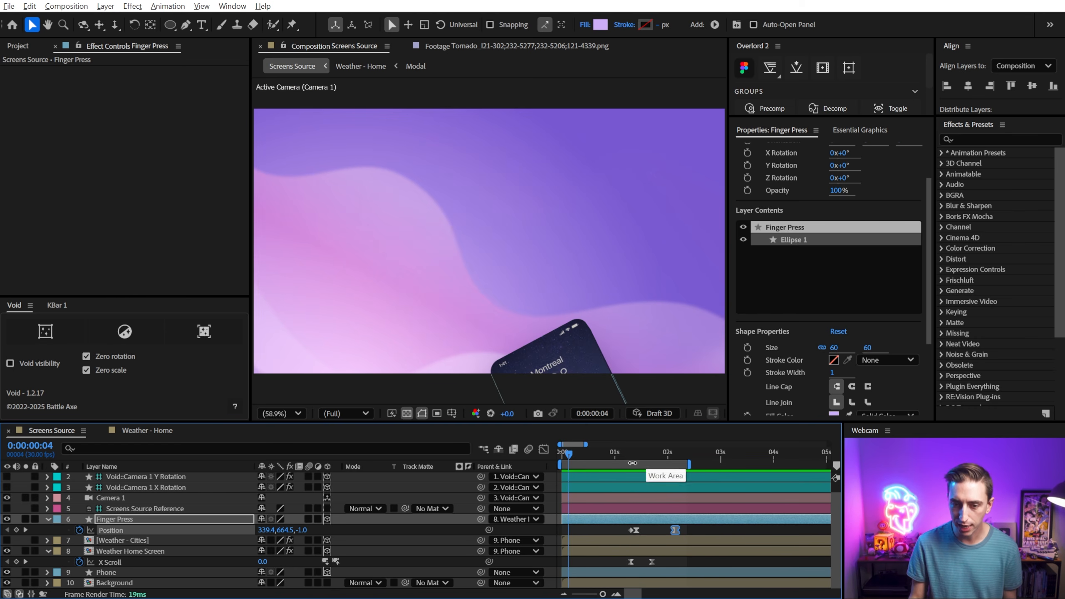
{"action": "left_click_drag", "start_coordinate": [647, 455], "coordinate": [712, 466]}
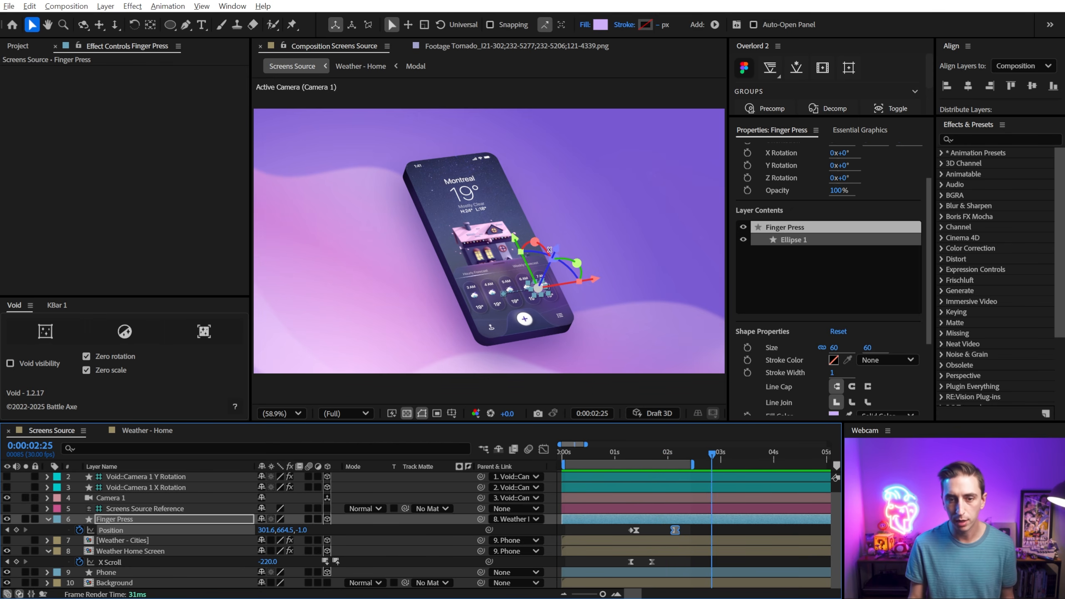
{"action": "left_click_drag", "start_coordinate": [520, 248], "coordinate": [534, 276]}
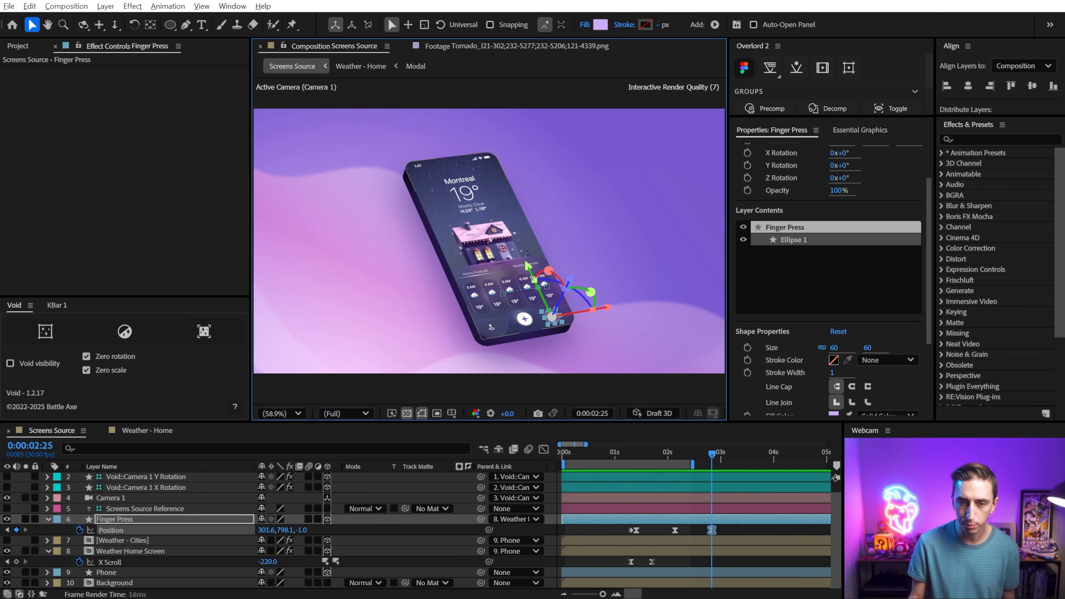
{"action": "left_click_drag", "start_coordinate": [608, 312], "coordinate": [628, 313]}
{"action": "scroll", "coordinate": [507, 245], "scroll_direction": "up", "scroll_amount": 5}
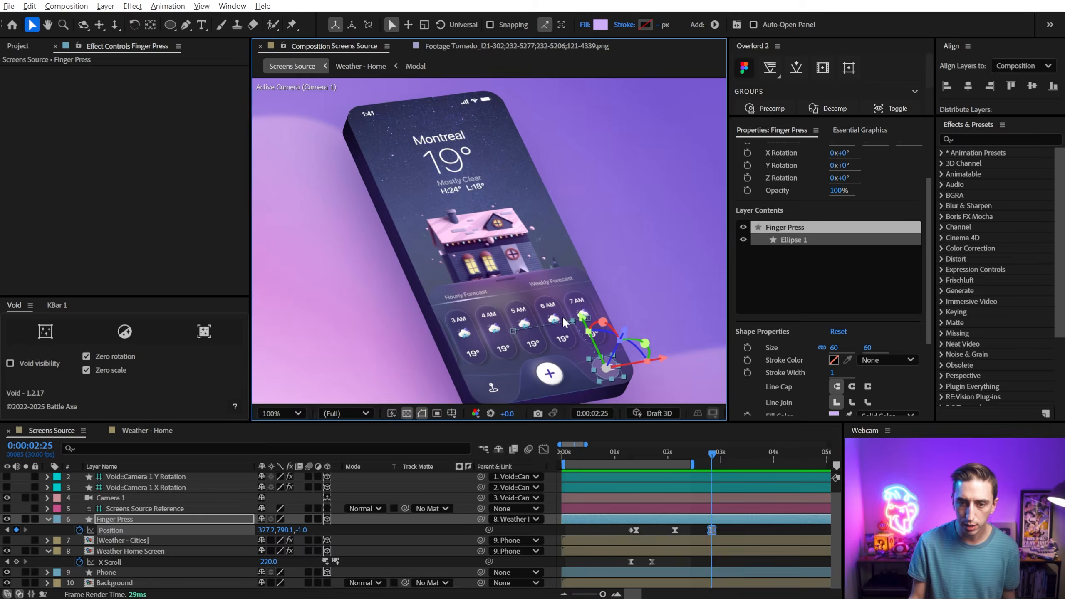
{"action": "left_click_drag", "start_coordinate": [713, 399], "coordinate": [442, 254]}
{"action": "left_click_drag", "start_coordinate": [493, 342], "coordinate": [425, 132]}
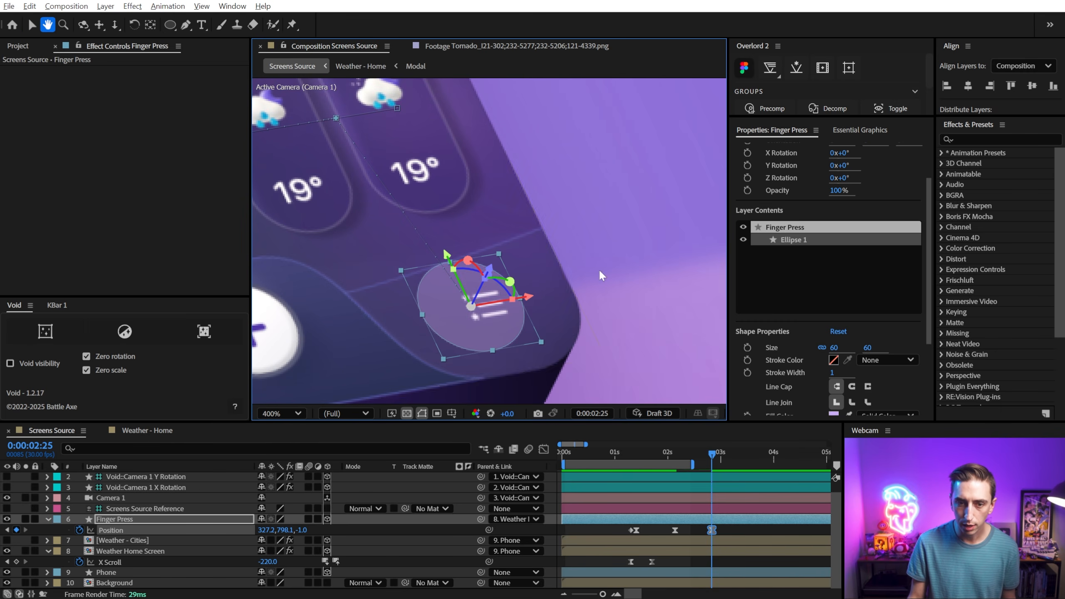
{"action": "mouse_move", "coordinate": [529, 300]}
{"action": "left_mouse_down"}
{"action": "mouse_move", "coordinate": [553, 309]}
{"action": "mouse_move", "coordinate": [545, 296]}
{"action": "left_mouse_up"}
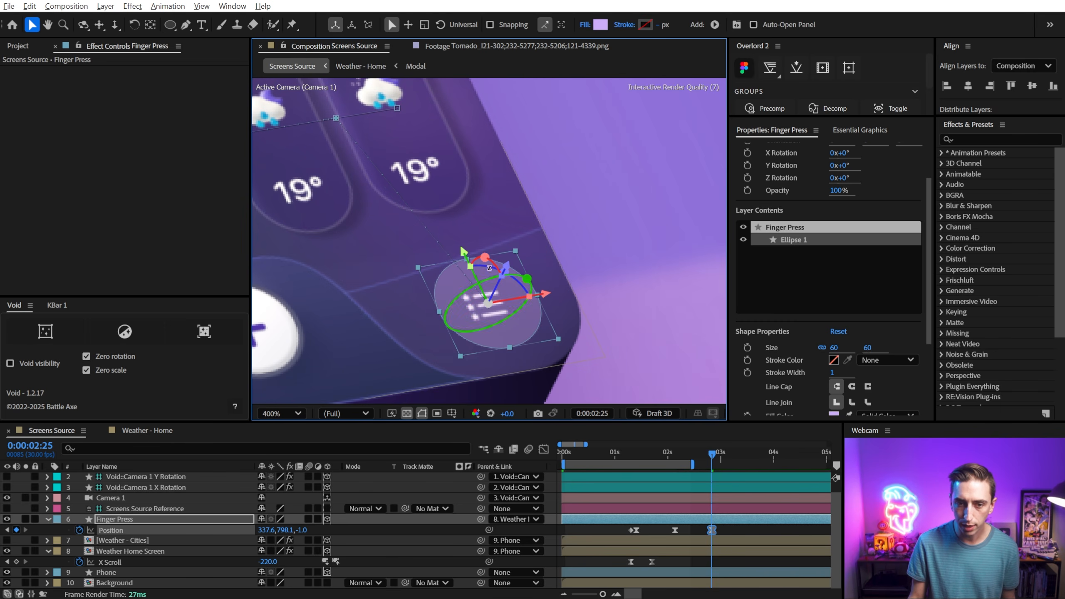
{"action": "left_click_drag", "start_coordinate": [464, 257], "coordinate": [465, 258]}
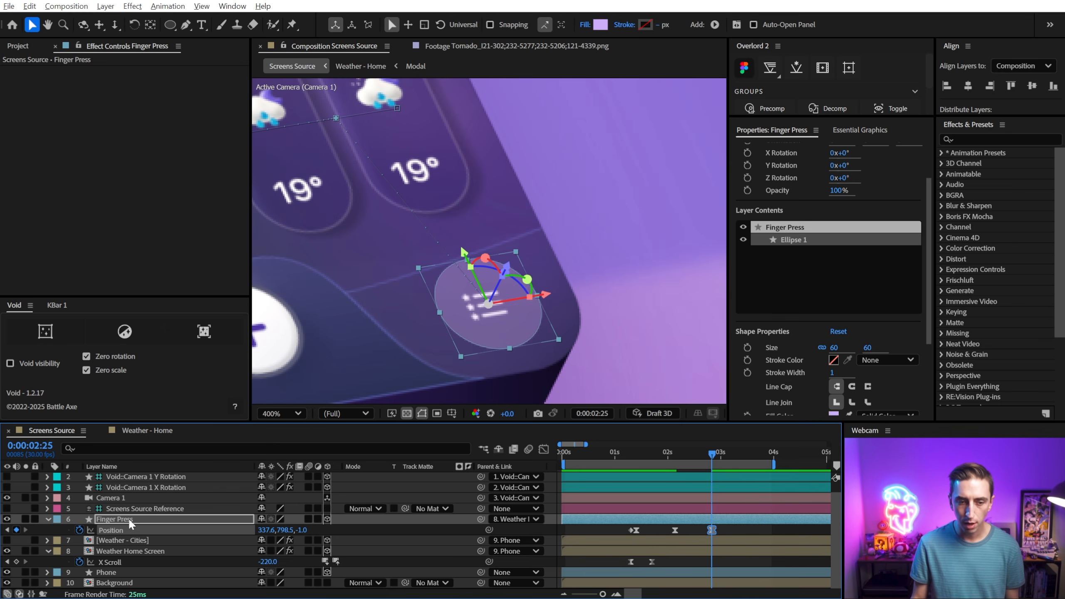
Add keyframes at 0:00:02:25 for the Finger Press ellipse's 30% opacity and its 60 by 60 size.
{"action": "key", "text": "t"}
{"action": "scroll", "coordinate": [791, 376], "scroll_direction": "down", "scroll_amount": 4}
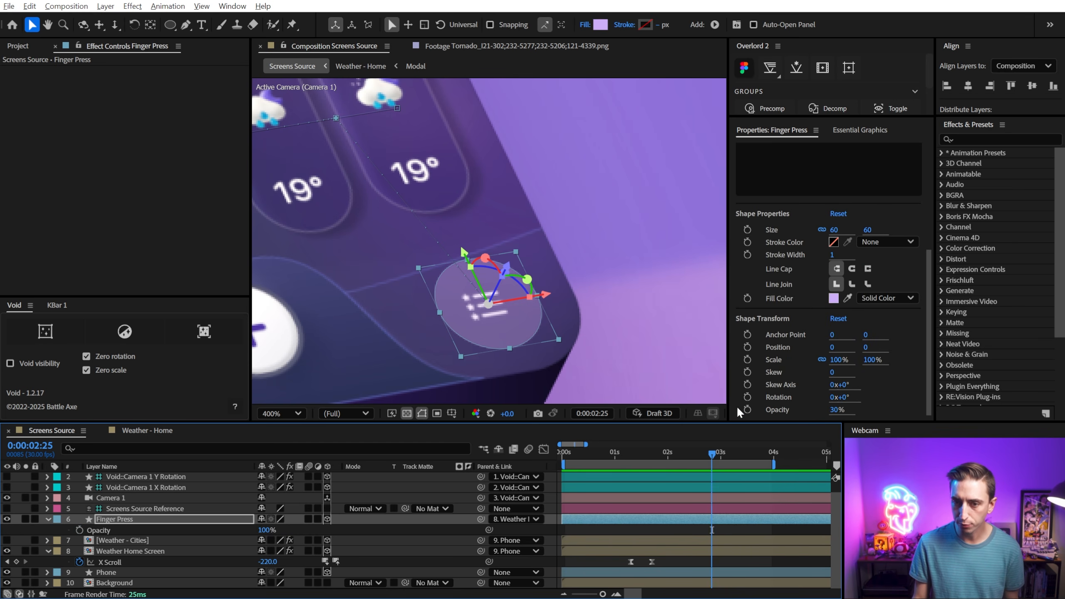
{"action": "left_click", "coordinate": [747, 411]}
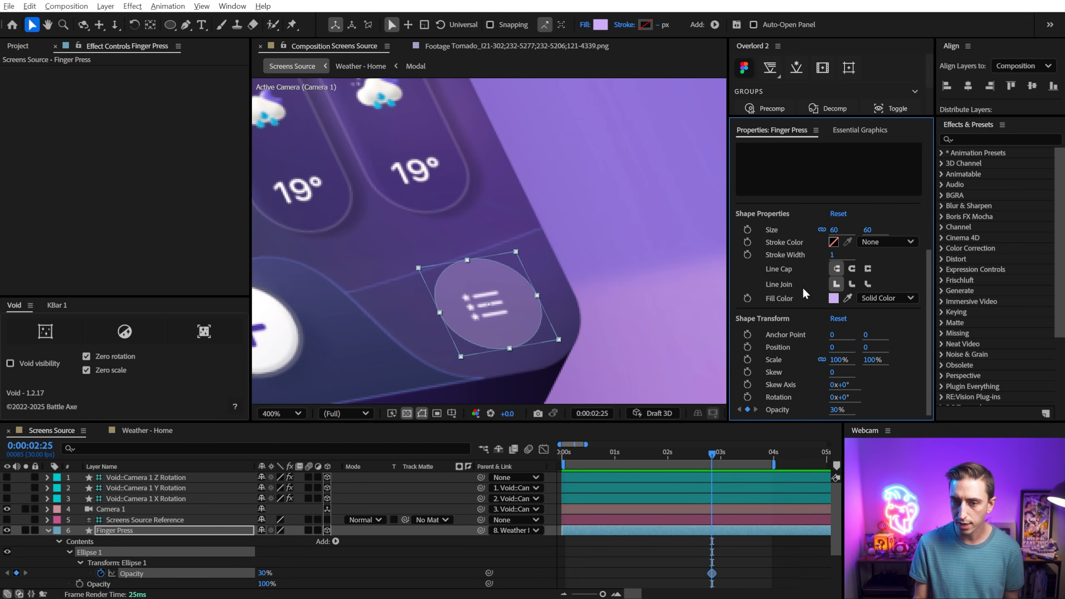
{"action": "left_click", "coordinate": [748, 229]}
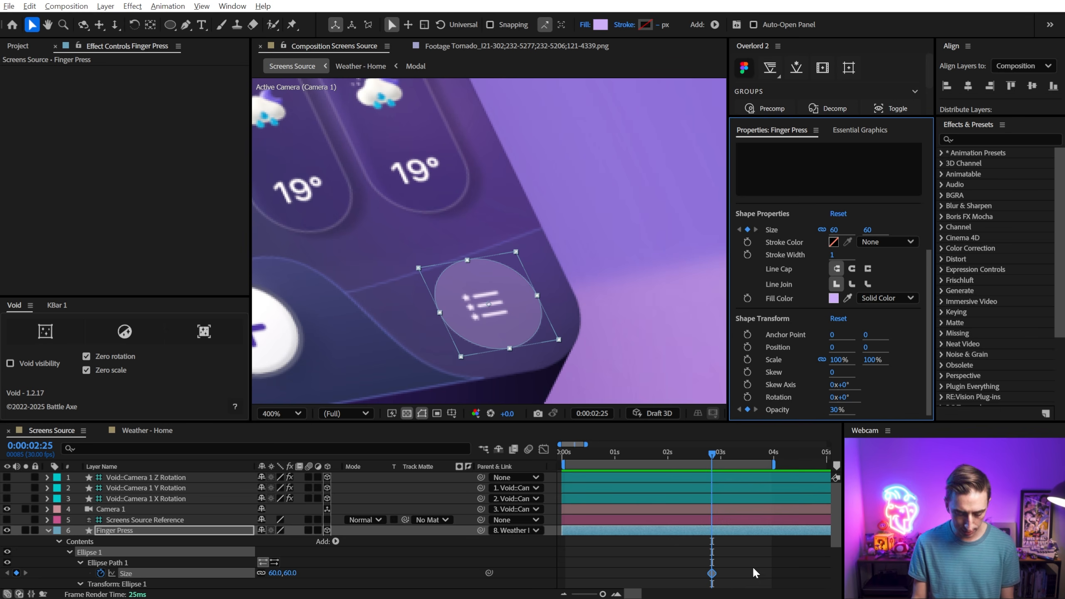
At 0:00:03:00, set the Finger Press ellipse's opacity to 41% and its size to 51 by 51.
{"action": "left_click", "coordinate": [706, 561]}
{"action": "key", "text": "u"}
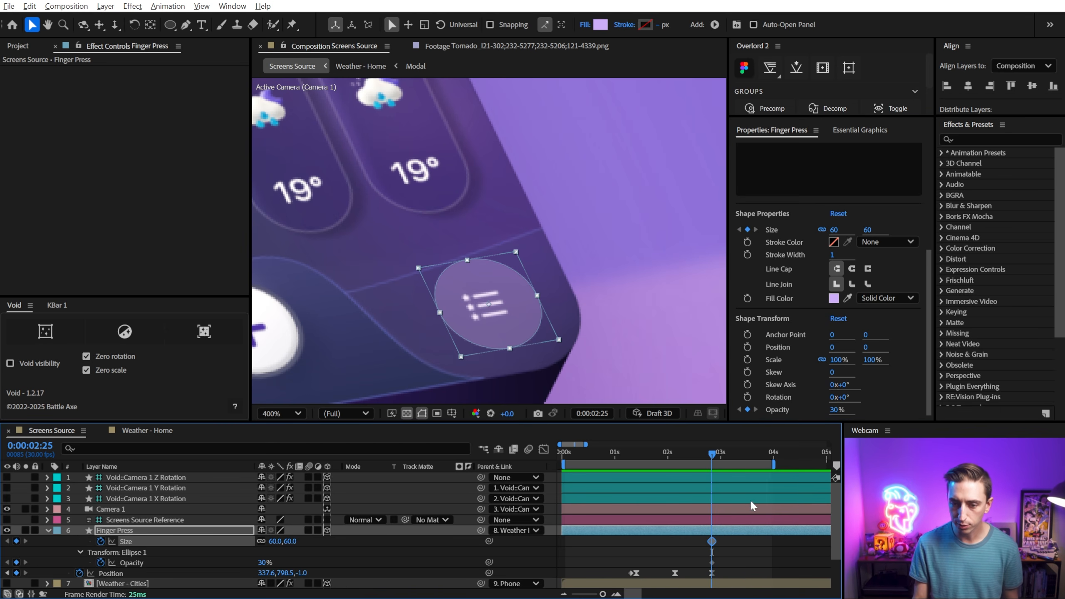
{"action": "key", "text": "F2"}
{"action": "left_click_drag", "start_coordinate": [714, 453], "coordinate": [723, 453]}
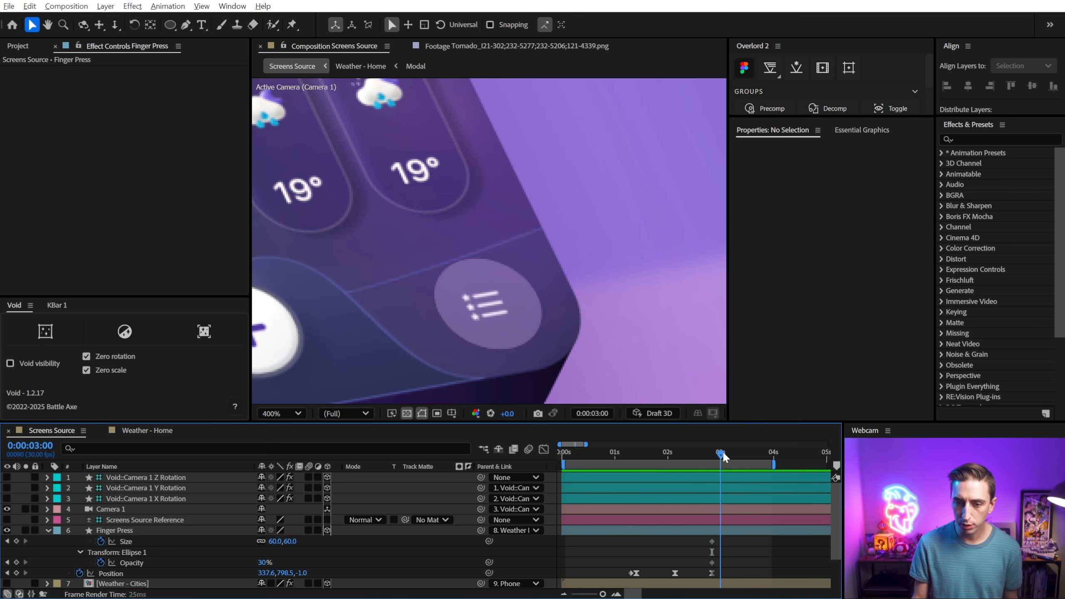
{"action": "left_click_drag", "start_coordinate": [260, 562], "coordinate": [266, 541]}
{"action": "key", "text": "equal"}
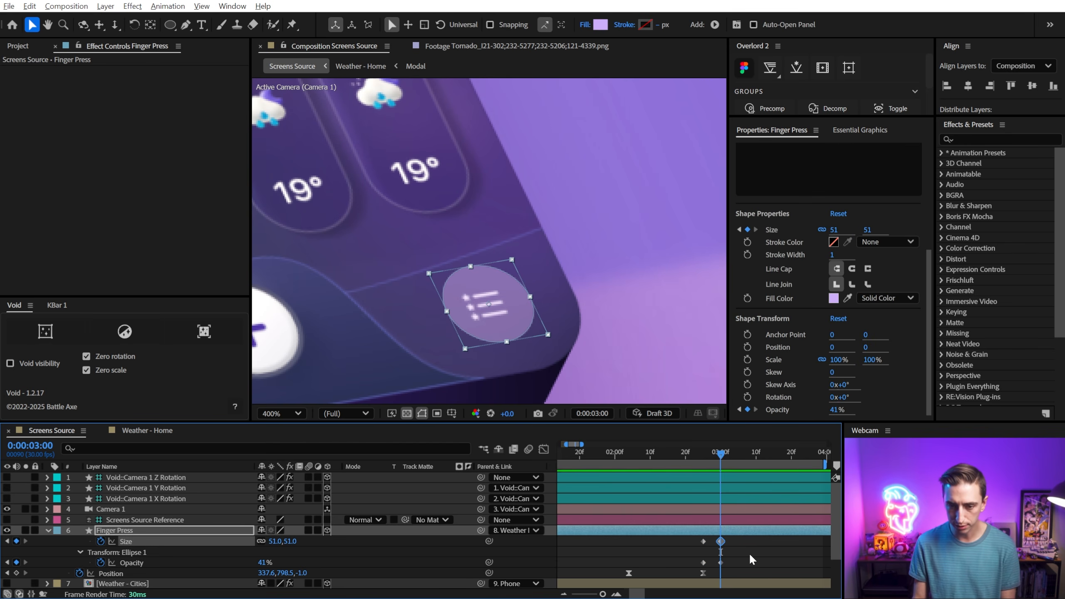
Easy-ease the size and opacity keyframes at 0:00:03:00, and paste copies of the 60 by 60 size and 30% opacity keyframes at 0:00:03:15.
{"action": "left_click", "coordinate": [721, 562], "text": "shift"}
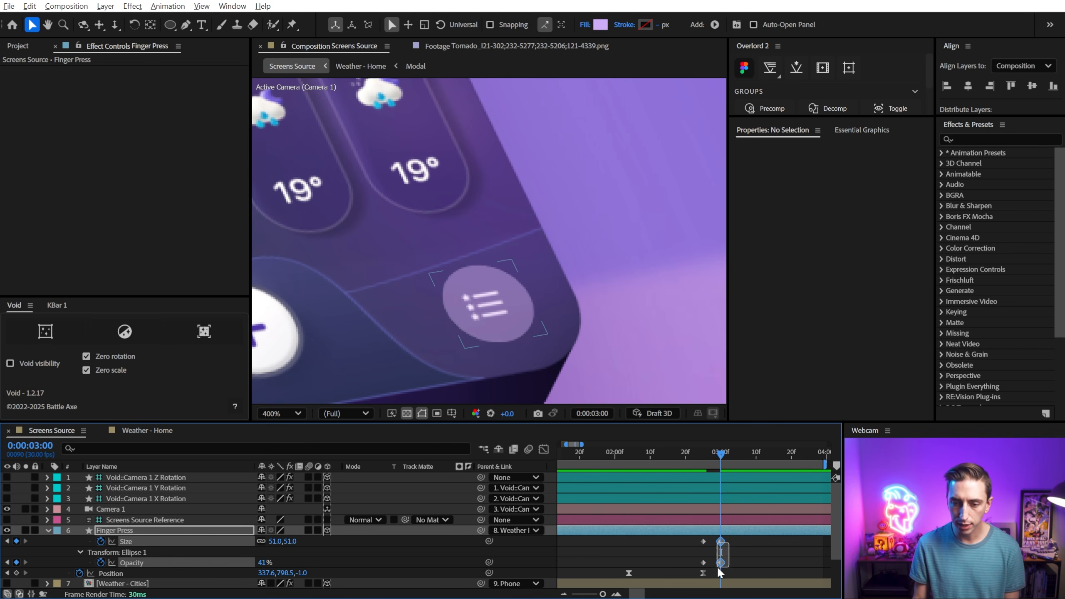
{"action": "left_click", "coordinate": [729, 457]}
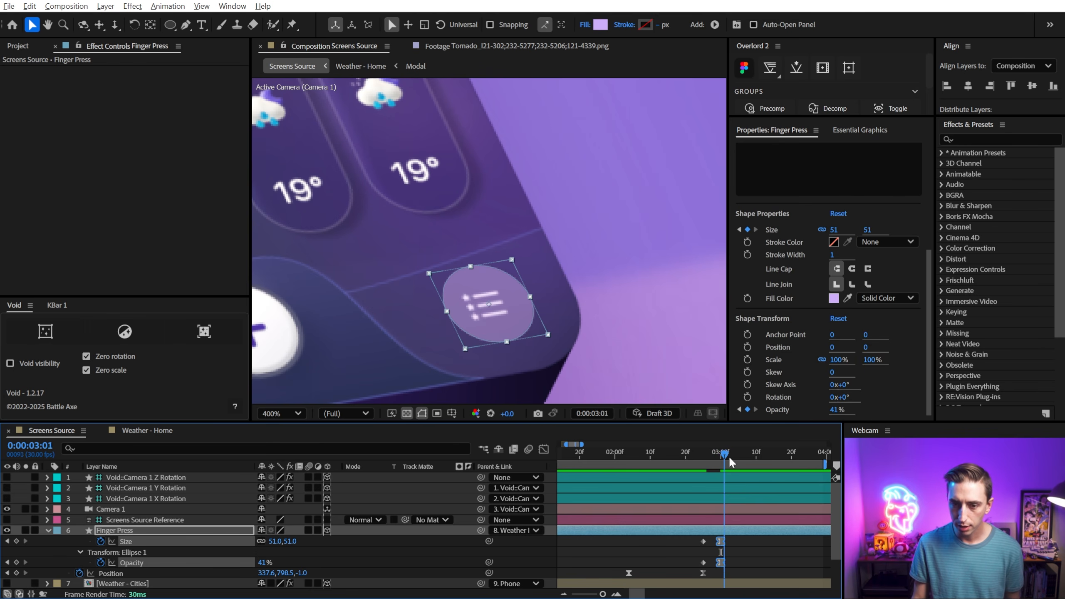
{"action": "left_click_drag", "start_coordinate": [757, 463], "coordinate": [775, 460]}
{"action": "left_click", "coordinate": [698, 543]}
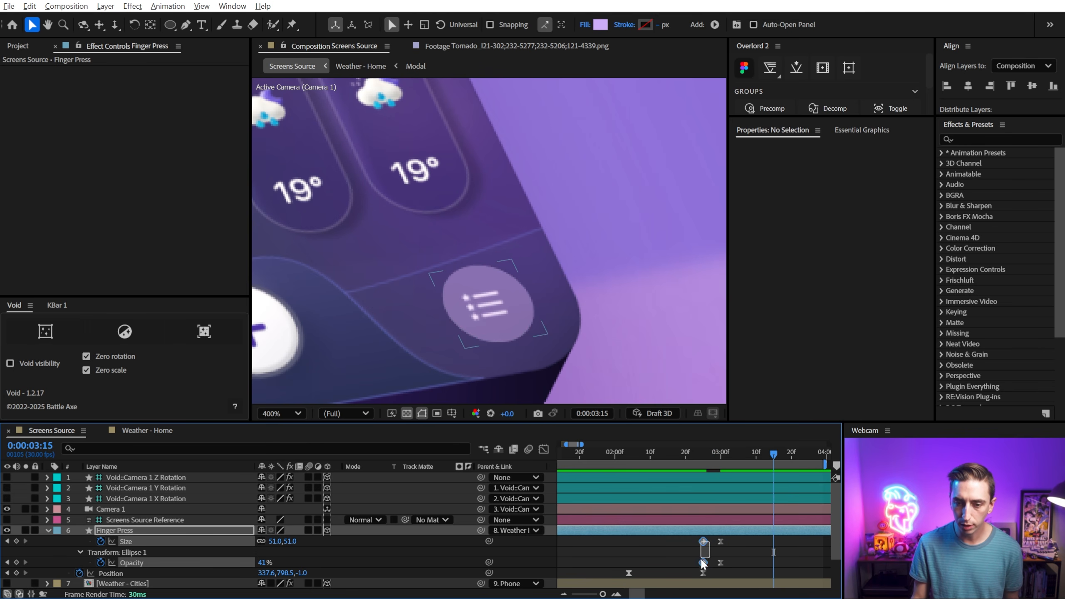
{"action": "left_click", "coordinate": [699, 562], "text": "shift"}
{"action": "key", "text": "ctrl+c"}
{"action": "key", "text": "ctrl+v"}
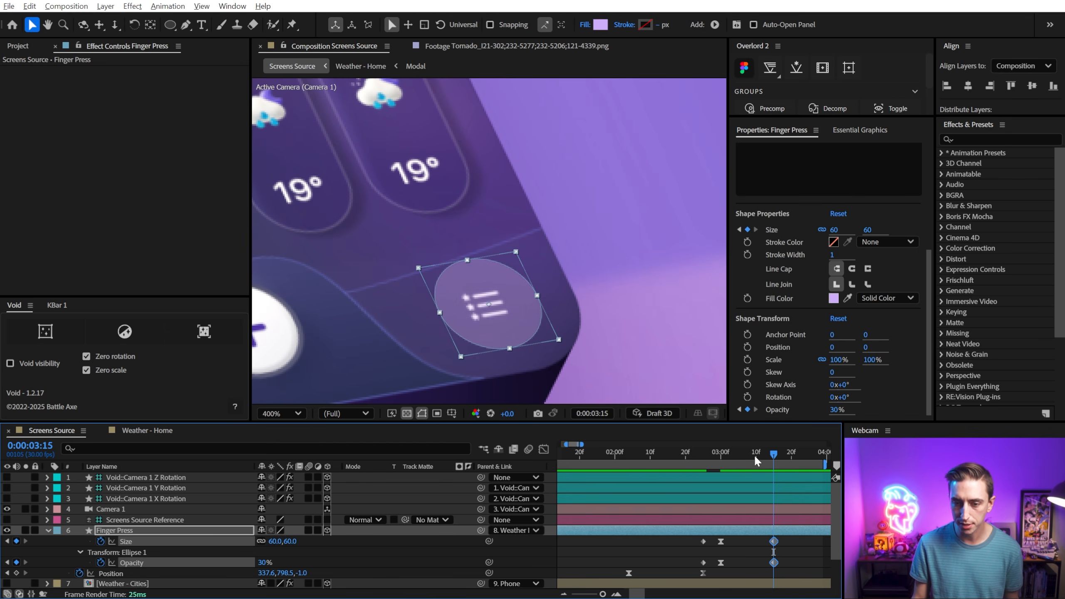
Easy-ease the tap's last keyframes, lengthen the ease into its pressed-down keyframes in the speed graph, and preview it.
{"action": "mouse_move", "coordinate": [754, 455]}
{"action": "left_mouse_down"}
{"action": "mouse_move", "coordinate": [744, 455]}
{"action": "mouse_move", "coordinate": [760, 454]}
{"action": "left_mouse_up"}
{"action": "key", "text": "F9"}
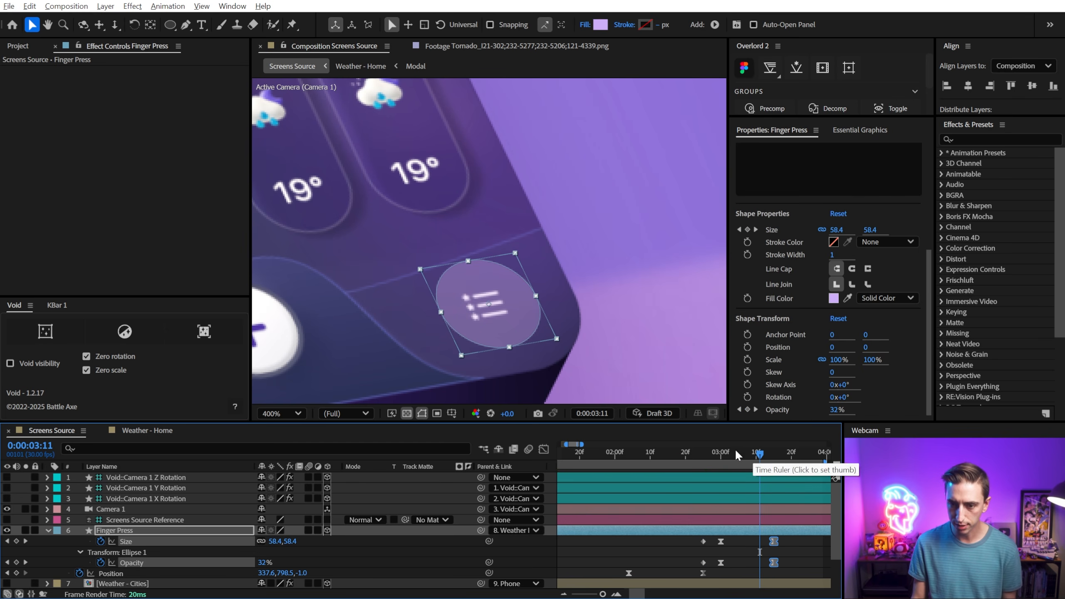
{"action": "key", "text": "shift+F3"}
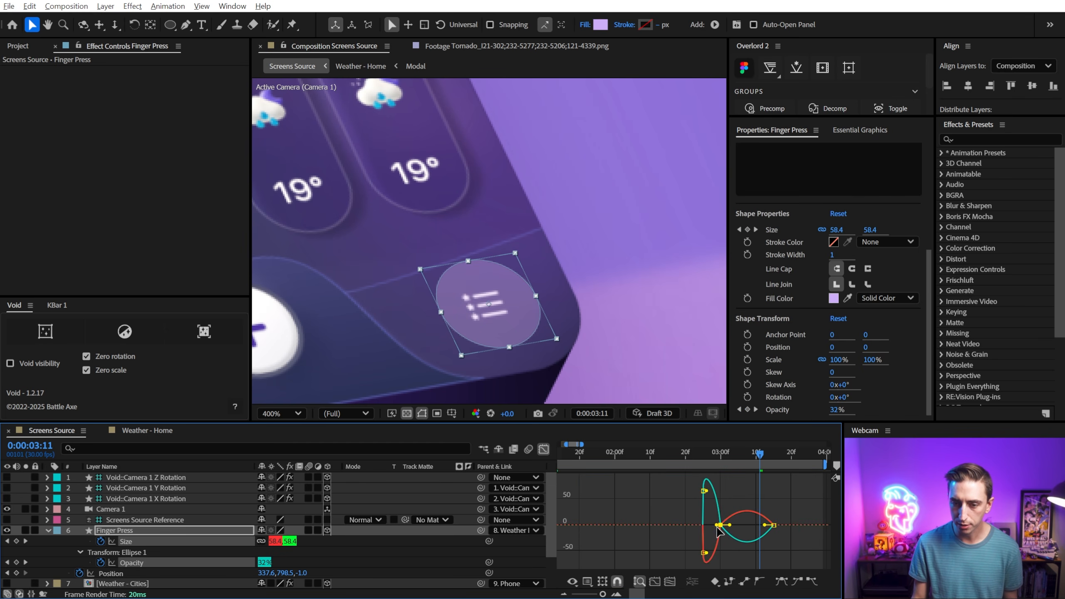
{"action": "left_click_drag", "start_coordinate": [718, 529], "coordinate": [708, 530]}
{"action": "left_click", "coordinate": [679, 450]}
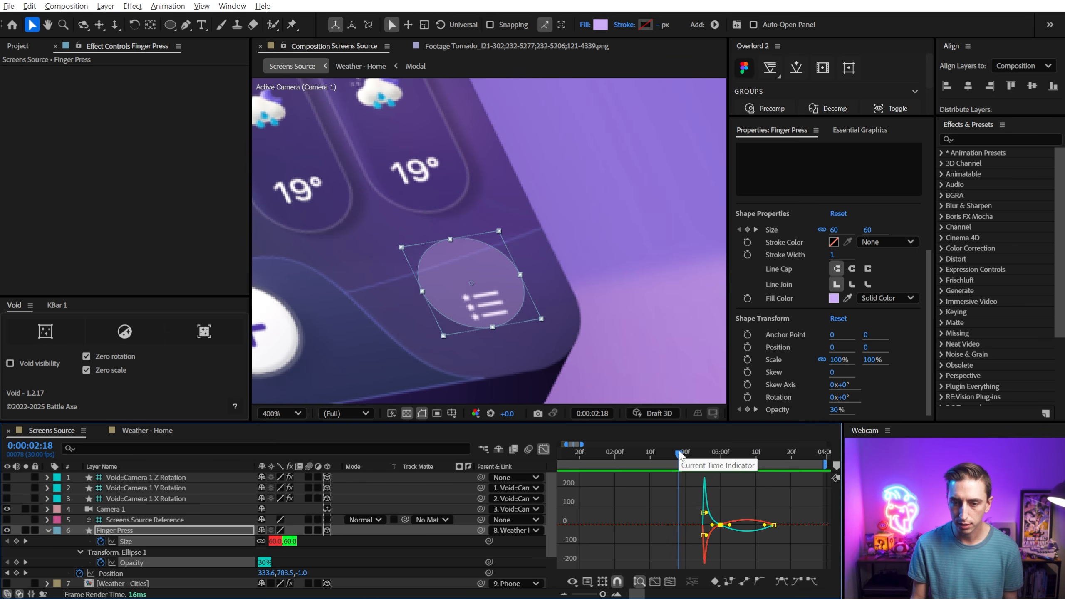
{"action": "key", "text": "space"}
{"action": "key", "text": "space"}
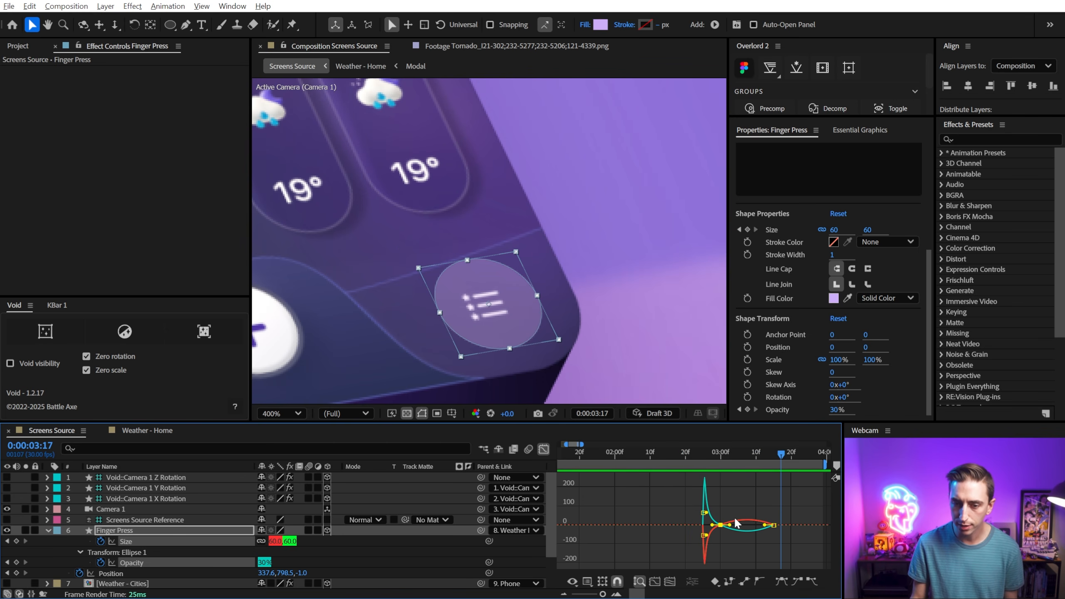
Move the tap's pressed and released size and opacity keyframes a few frames earlier, and preview the tap.
{"action": "left_click_drag", "start_coordinate": [802, 513], "coordinate": [713, 539]}
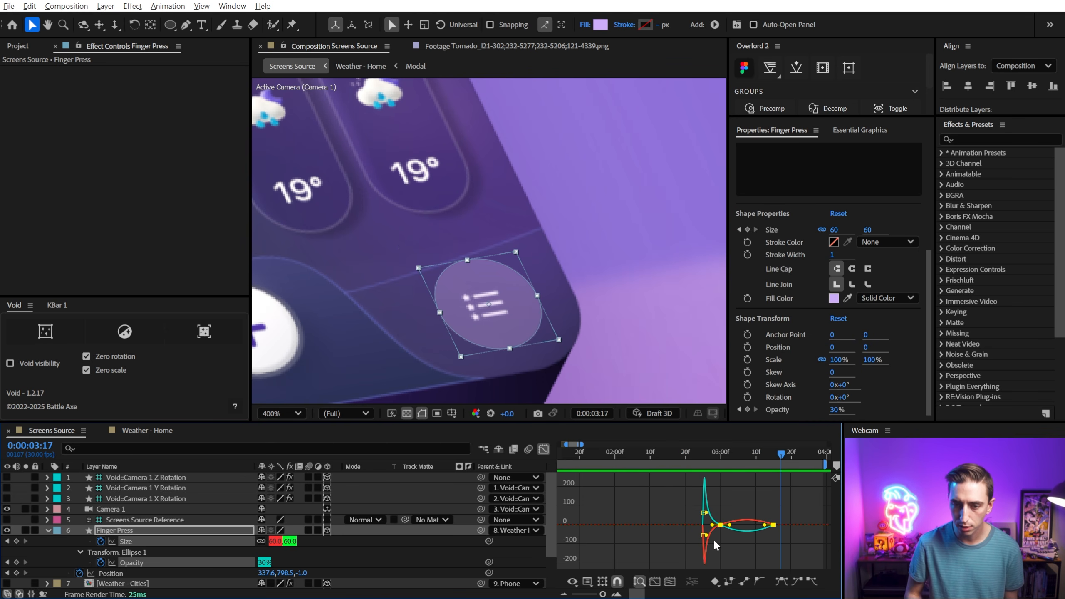
{"action": "key", "text": "alt+Left"}
{"action": "key", "text": "alt+Left"}
{"action": "left_click_drag", "start_coordinate": [788, 536], "coordinate": [758, 505]}
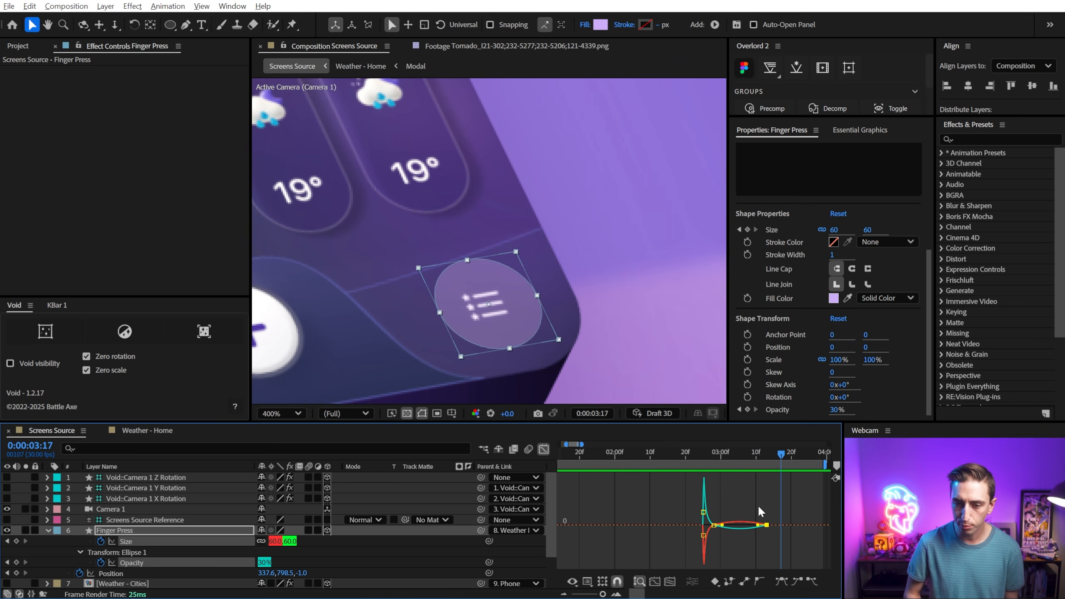
{"action": "key", "text": "space"}
{"action": "key", "text": "space"}
Duplicate the tap's full set of size and opacity keyframes to 0:00:01:09, where the forecast swipe begins.
{"action": "left_click", "coordinate": [544, 448]}
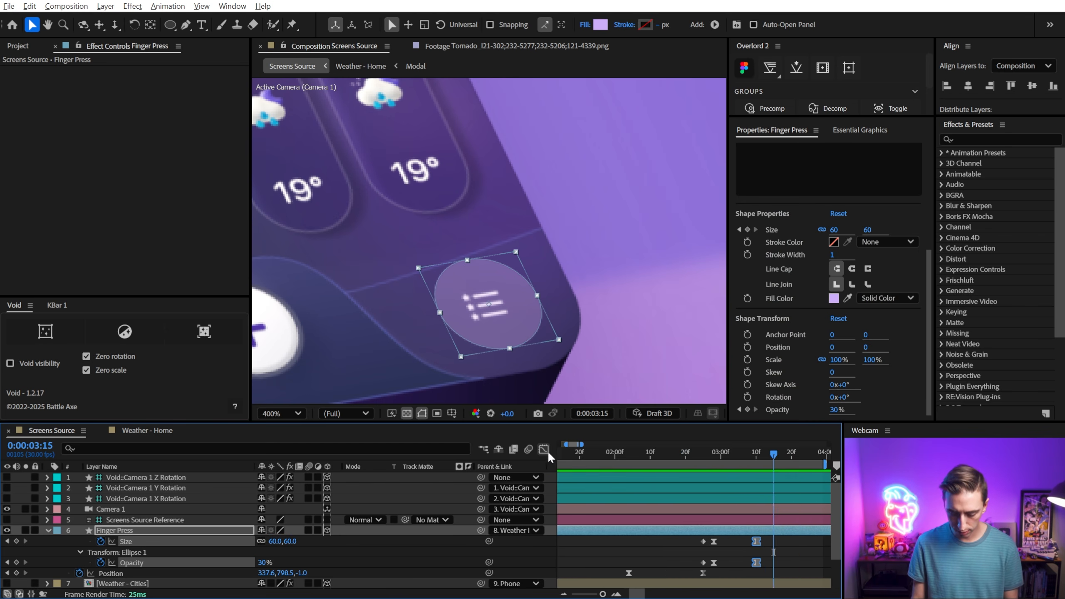
{"action": "key", "text": "minus"}
{"action": "key", "text": "minus"}
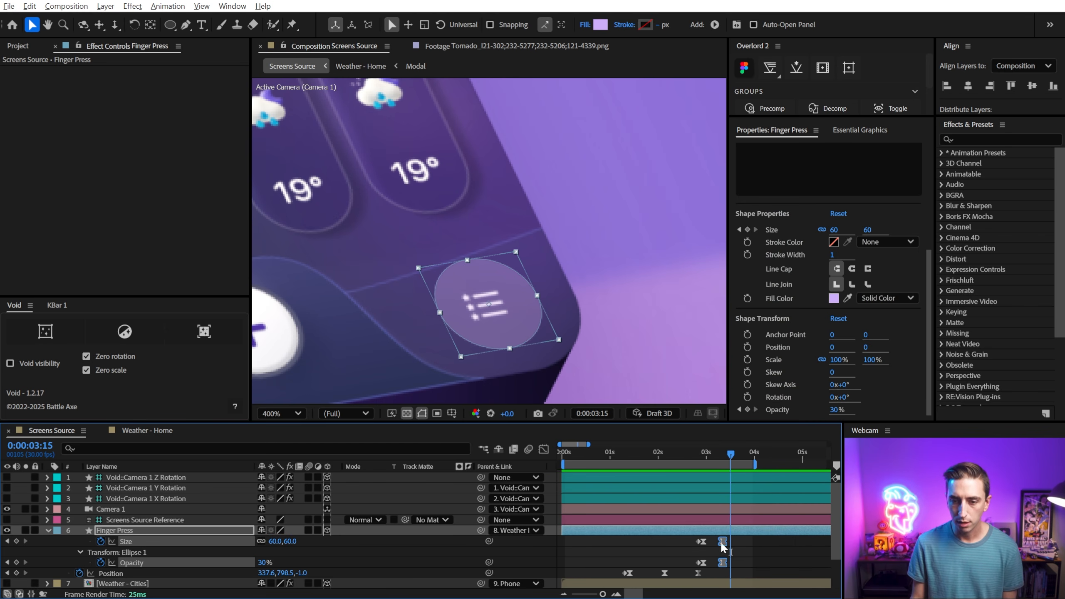
{"action": "left_click_drag", "start_coordinate": [747, 538], "coordinate": [686, 562]}
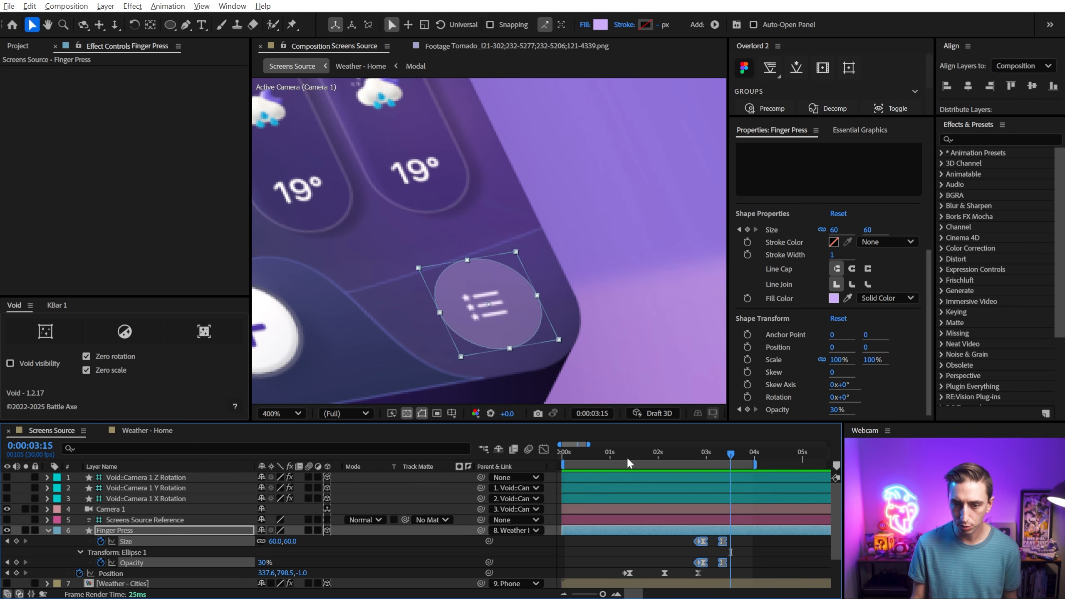
{"action": "left_click_drag", "start_coordinate": [626, 456], "coordinate": [624, 459]}
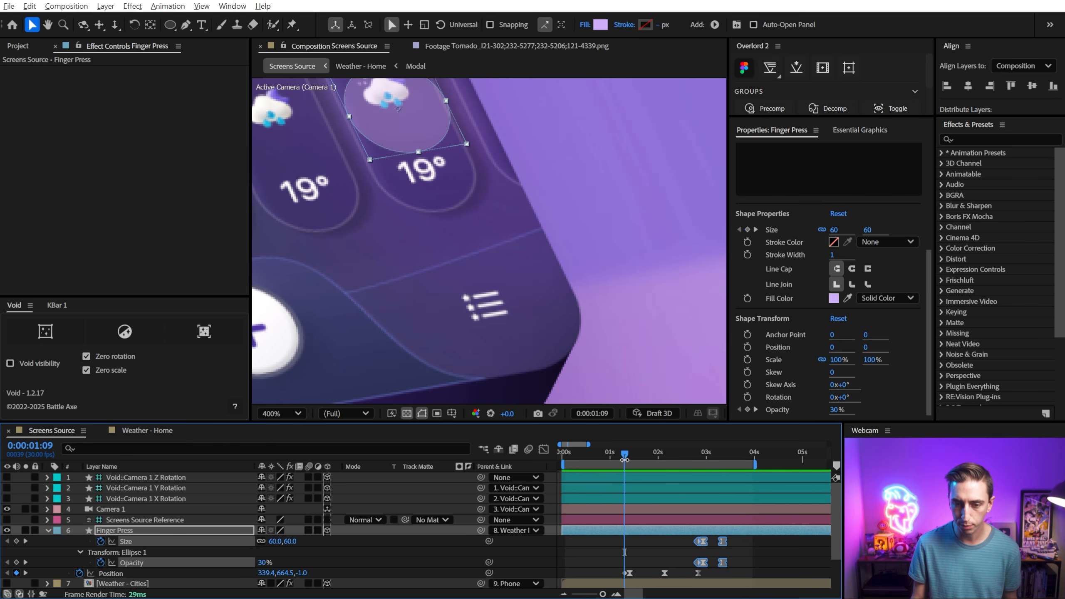
{"action": "key", "text": "ctrl+v"}
{"action": "left_click_drag", "start_coordinate": [656, 564], "coordinate": [645, 542]}
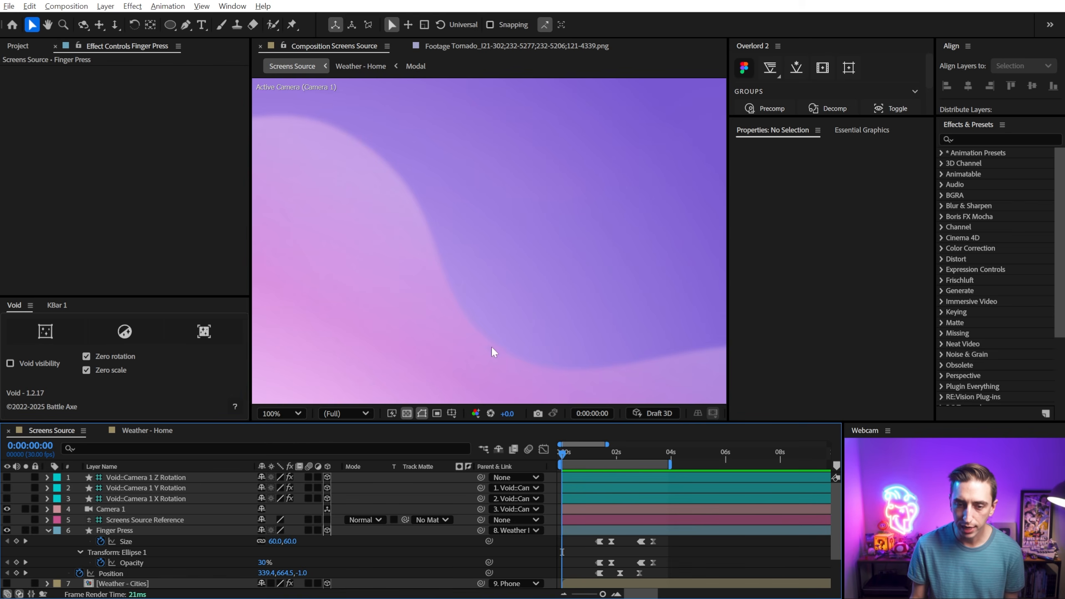
Preview the finger-press animation from the start of the composition, and set the current time to 0:00:03:02.
{"action": "key", "text": "space"}
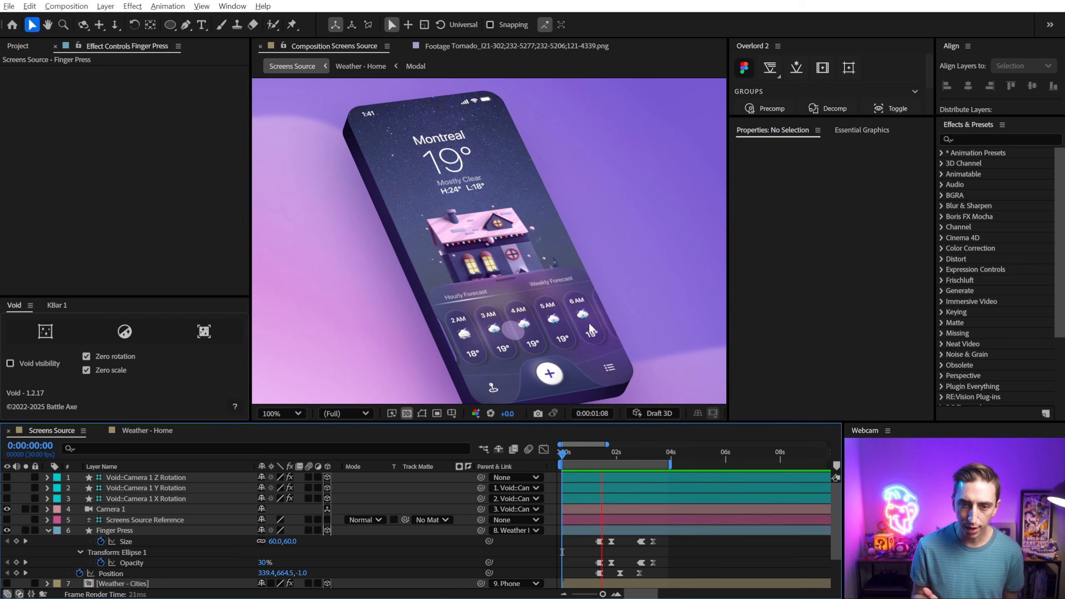
{"action": "key", "text": "space"}
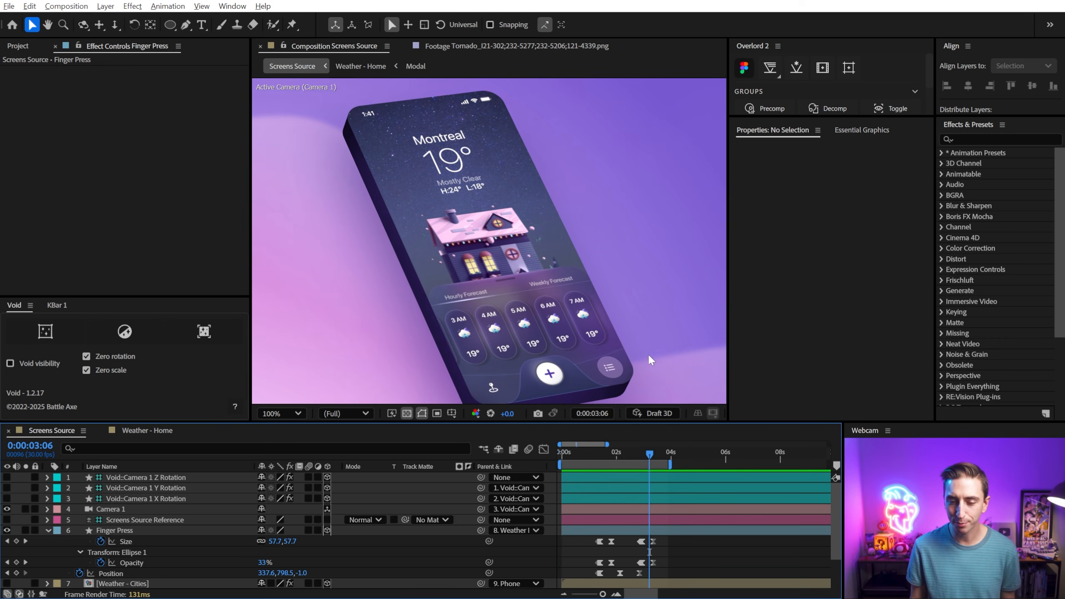
{"action": "left_click", "coordinate": [697, 531]}
{"action": "mouse_move", "coordinate": [649, 454]}
{"action": "left_mouse_down"}
{"action": "mouse_move", "coordinate": [637, 456]}
{"action": "mouse_move", "coordinate": [646, 456]}
{"action": "left_mouse_up"}
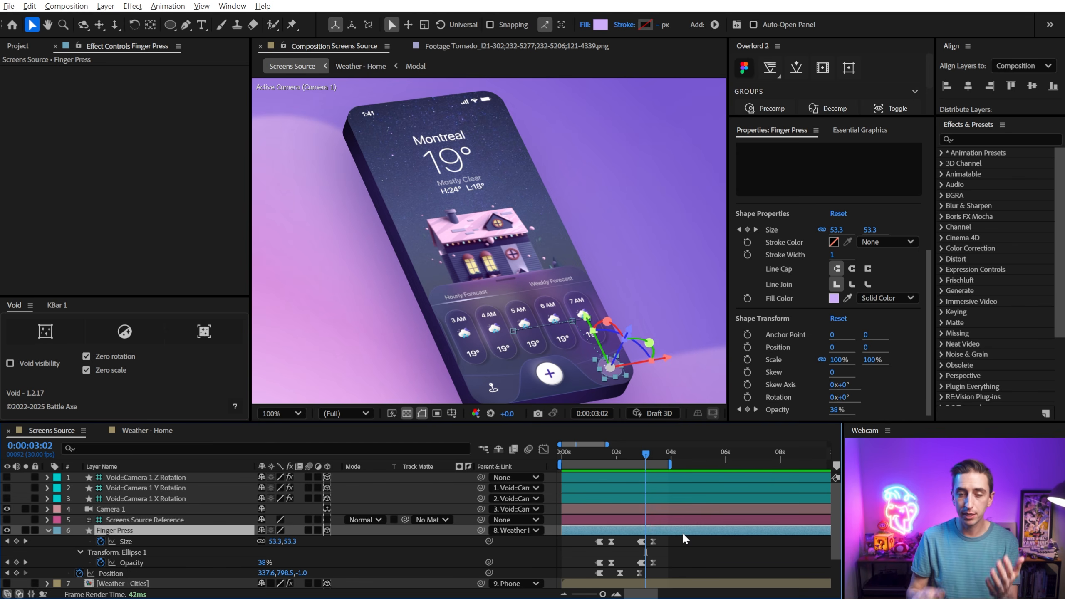
Collapse the Finger Press layer's revealed properties in the timeline.
{"action": "left_click", "coordinate": [557, 256]}
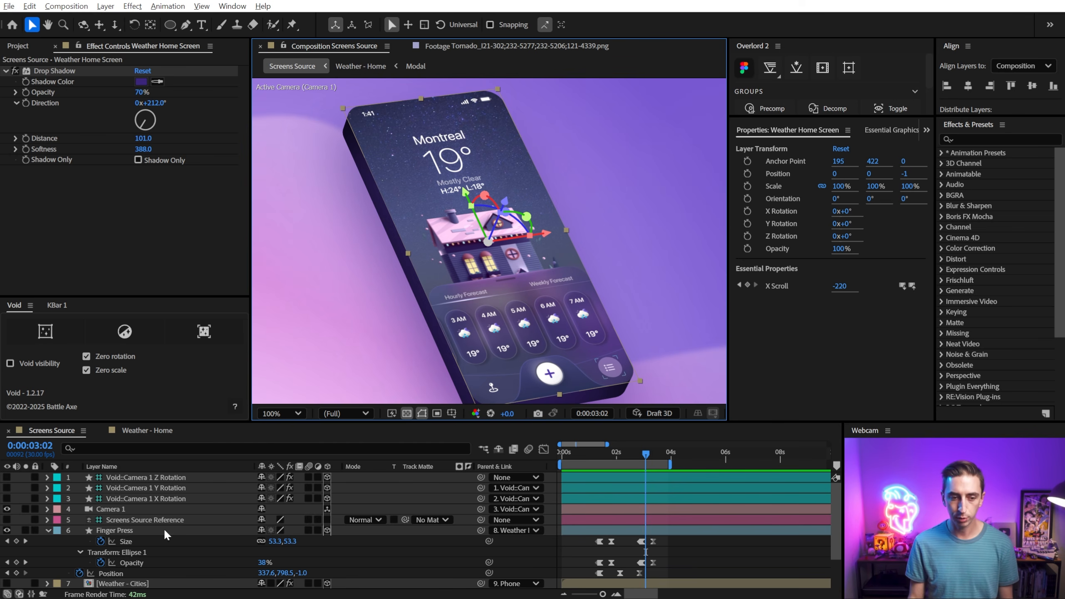
{"action": "left_click", "coordinate": [117, 529]}
{"action": "left_click", "coordinate": [63, 557]}
{"action": "key", "text": "u"}
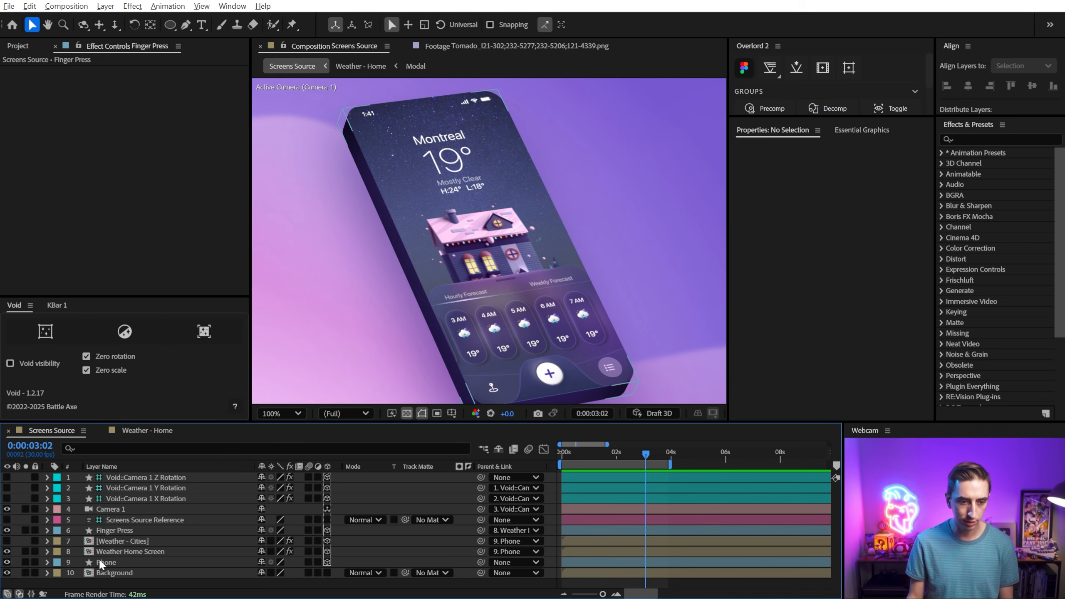
{"action": "left_click", "coordinate": [110, 553]}
{"action": "left_click_drag", "start_coordinate": [547, 236], "coordinate": [526, 244]}
{"action": "key", "text": "ctrl+z"}
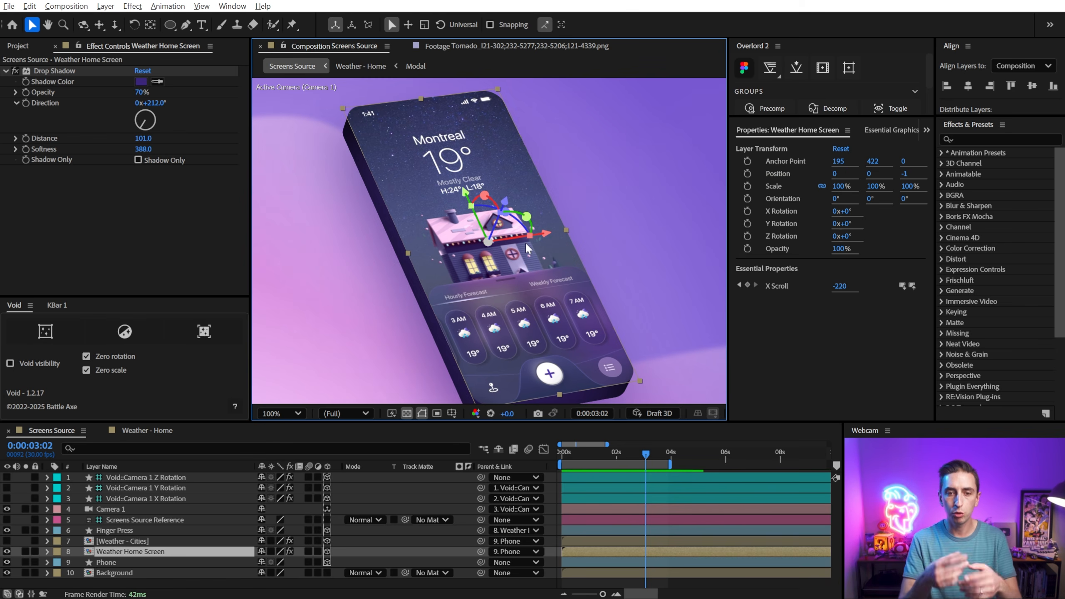
Duplicate the Weather Home Screen layer and rename the copy Weather Home Screen Matte.
{"action": "left_click", "coordinate": [145, 553]}
{"action": "key", "text": "ctrl+d"}
{"action": "key", "text": "Return"}
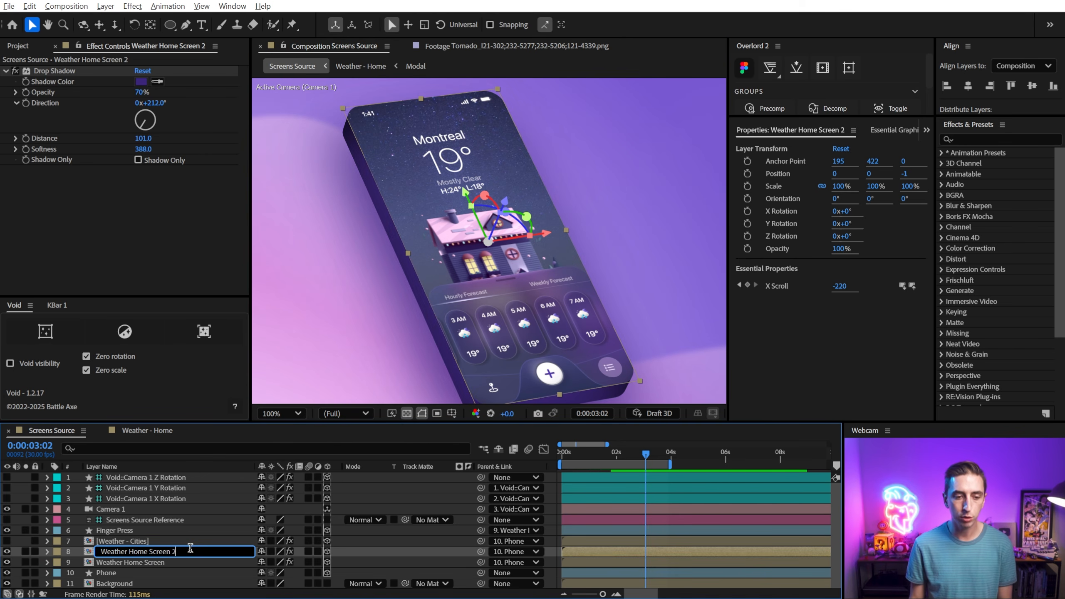
{"action": "key", "text": "BackSpace"}
{"action": "type", "text": "Matte"}
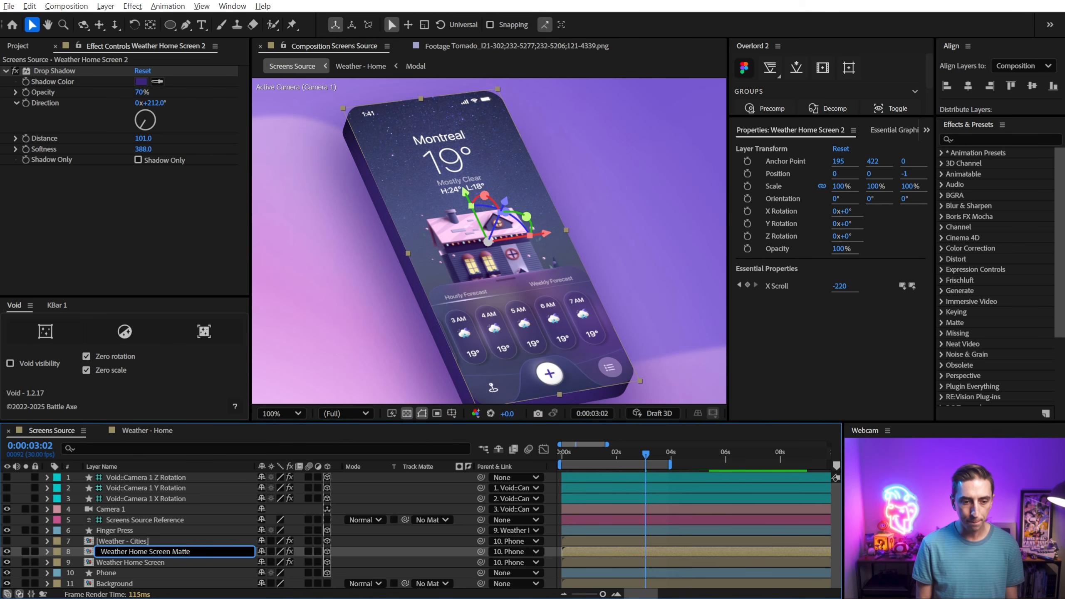
{"action": "key", "text": "Return"}
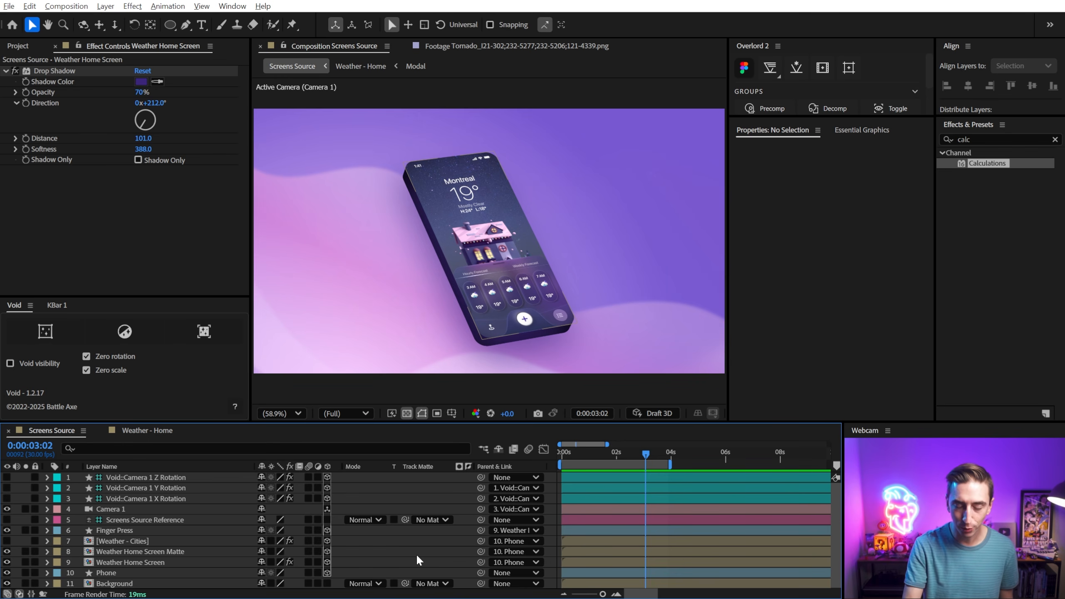
Select the Weather - Cities, Weather Home Screen Matte and Weather Home Screen layers, and make Weather - Cities visible.
{"action": "left_click", "coordinate": [140, 562]}
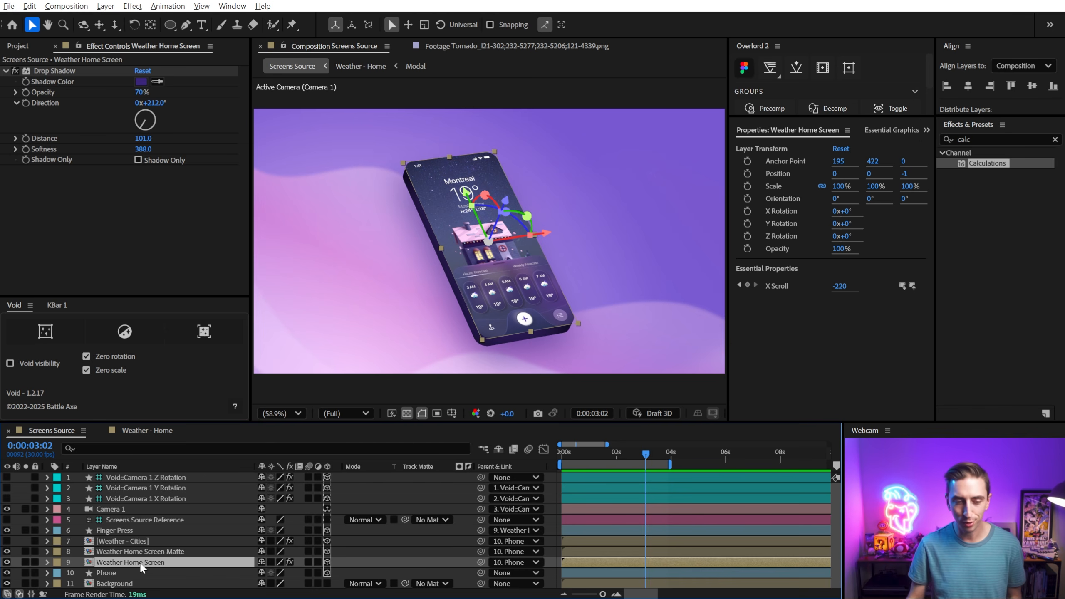
{"action": "left_click", "coordinate": [115, 551]}
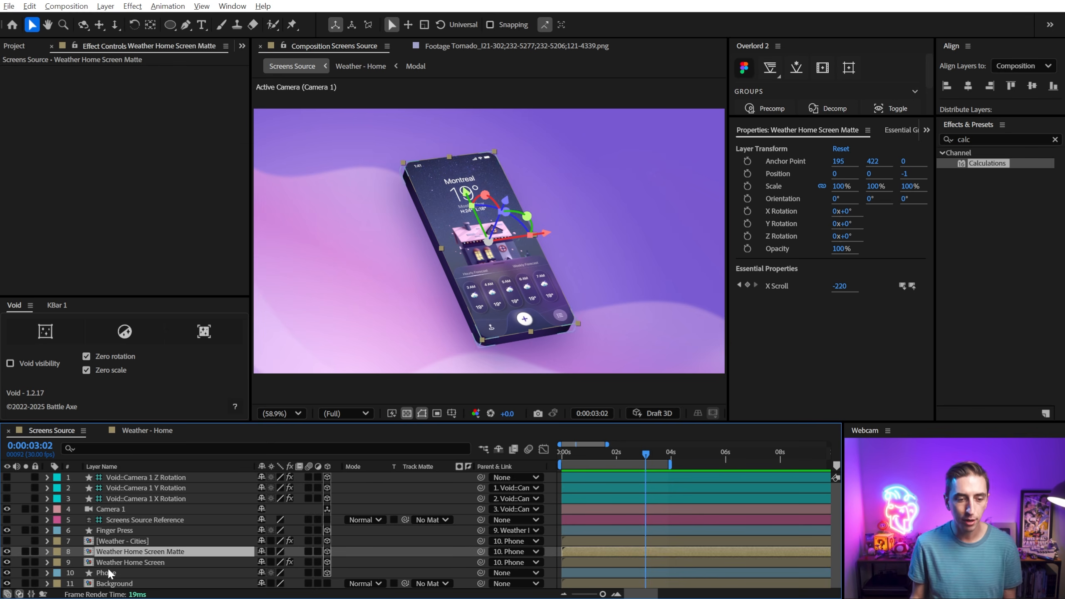
{"action": "left_click", "coordinate": [108, 572]}
{"action": "left_click", "coordinate": [115, 542]}
{"action": "left_click", "coordinate": [119, 563], "text": "shift"}
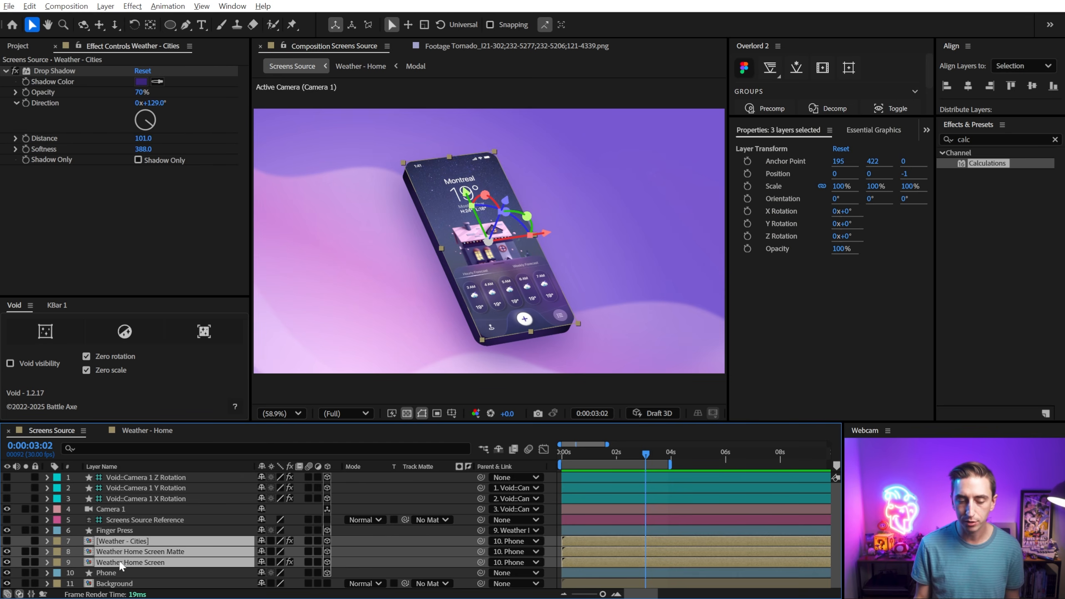
{"action": "left_click", "coordinate": [7, 541]}
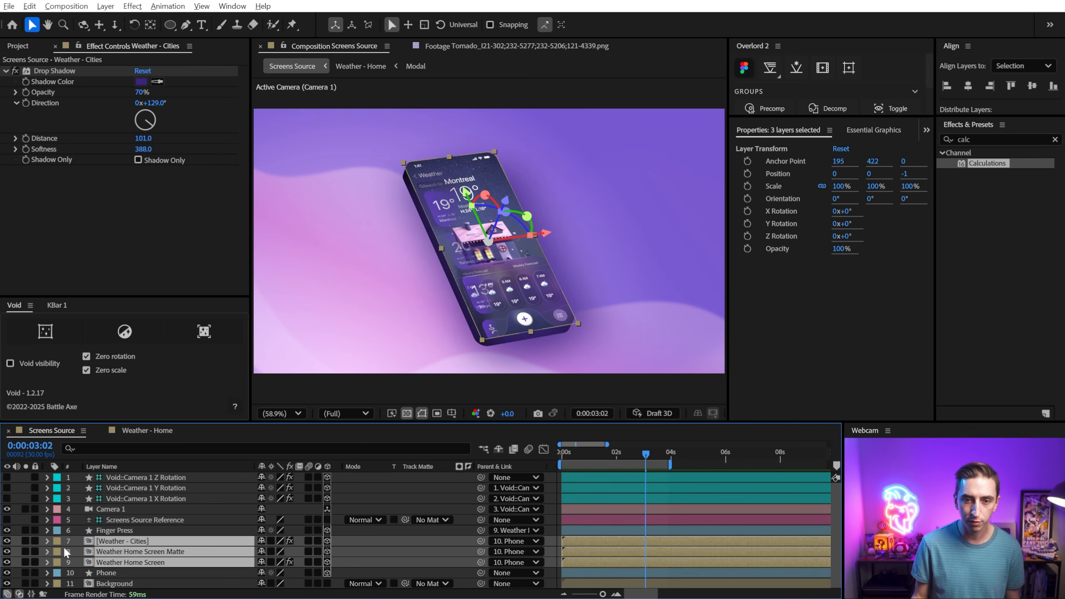
Pre-compose the three selected screen layers as Phone Screen with all attributes moved, and open the new composition.
{"action": "key", "text": "ctrl+shift+c"}
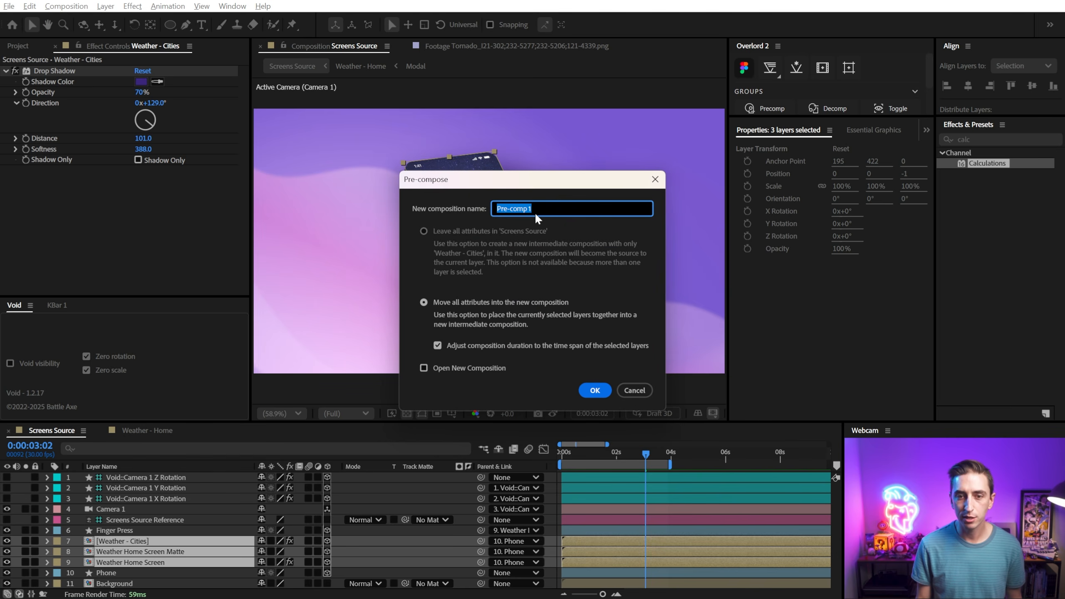
{"action": "type", "text": "Phone Screen"}
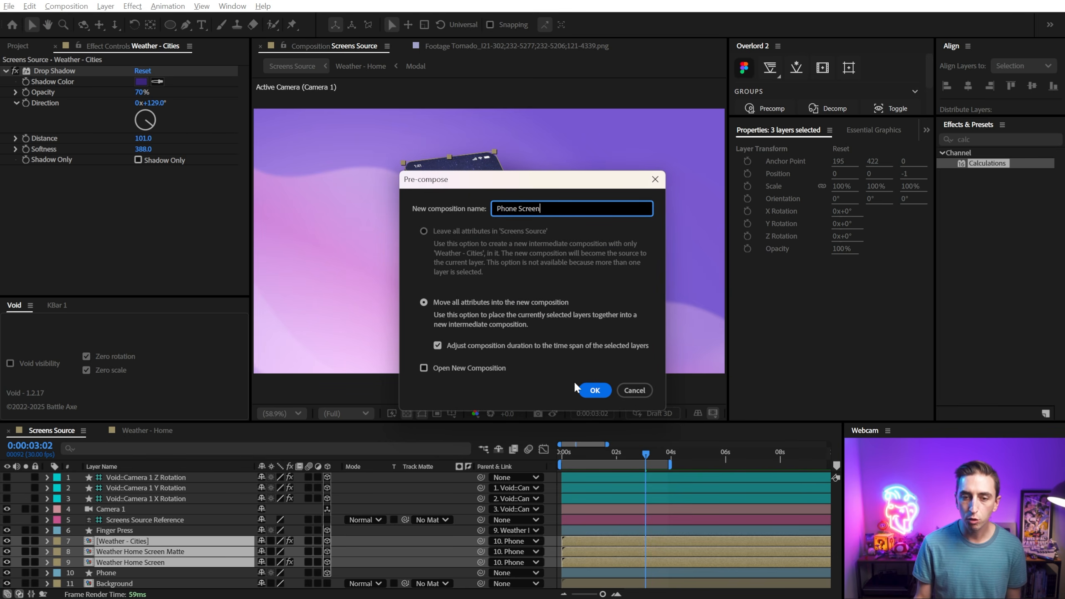
{"action": "left_click", "coordinate": [595, 391]}
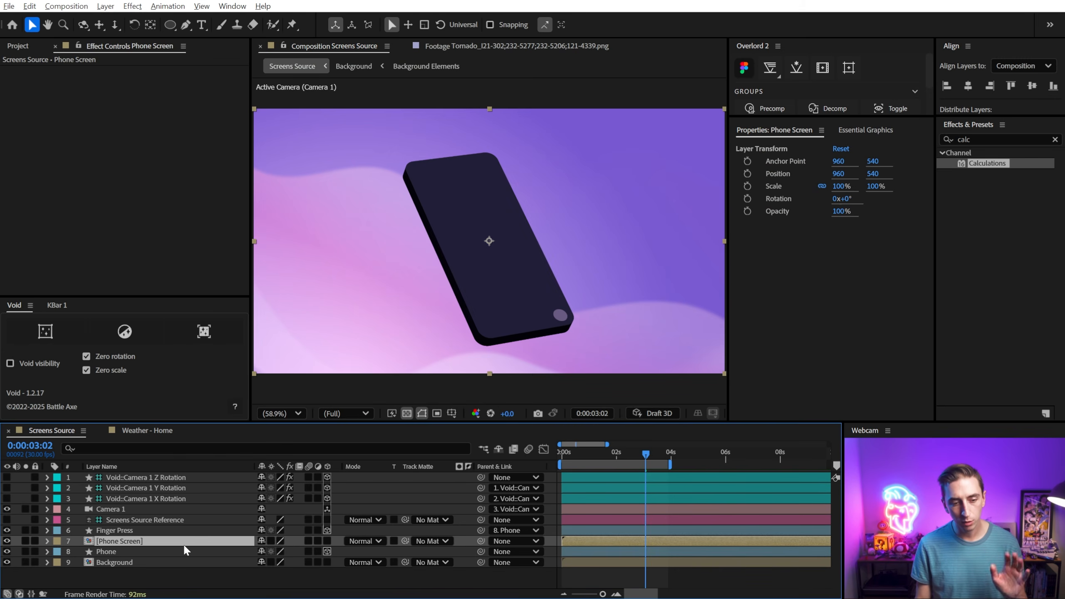
{"action": "double_click", "coordinate": [172, 544]}
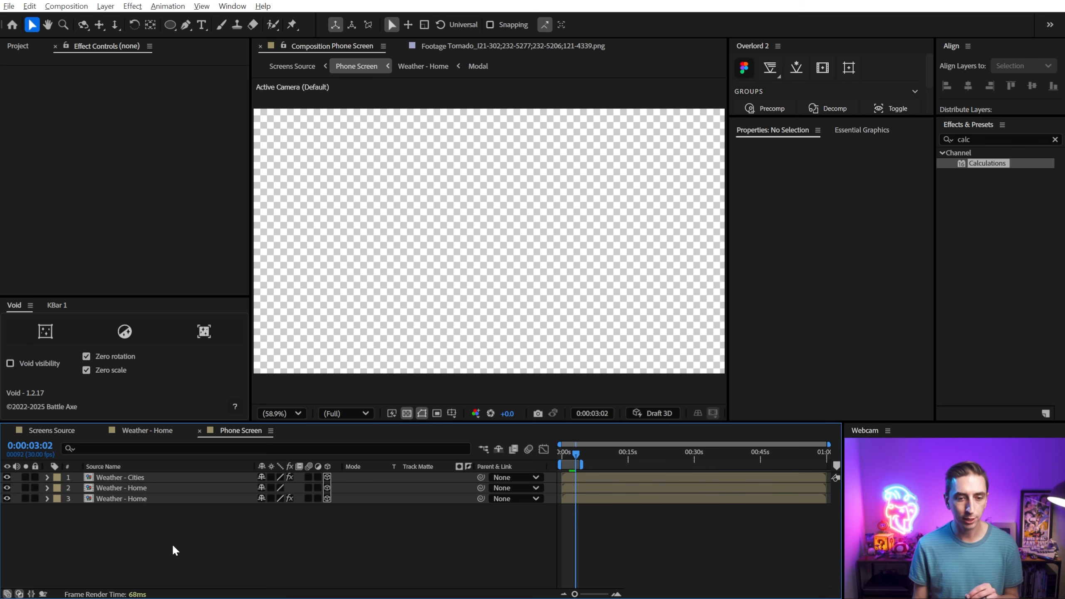
Turn off 3D for the Weather - Cities layer and both Weather - Home layers, and return the playhead to the first frame.
{"action": "left_click_drag", "start_coordinate": [327, 477], "coordinate": [330, 499]}
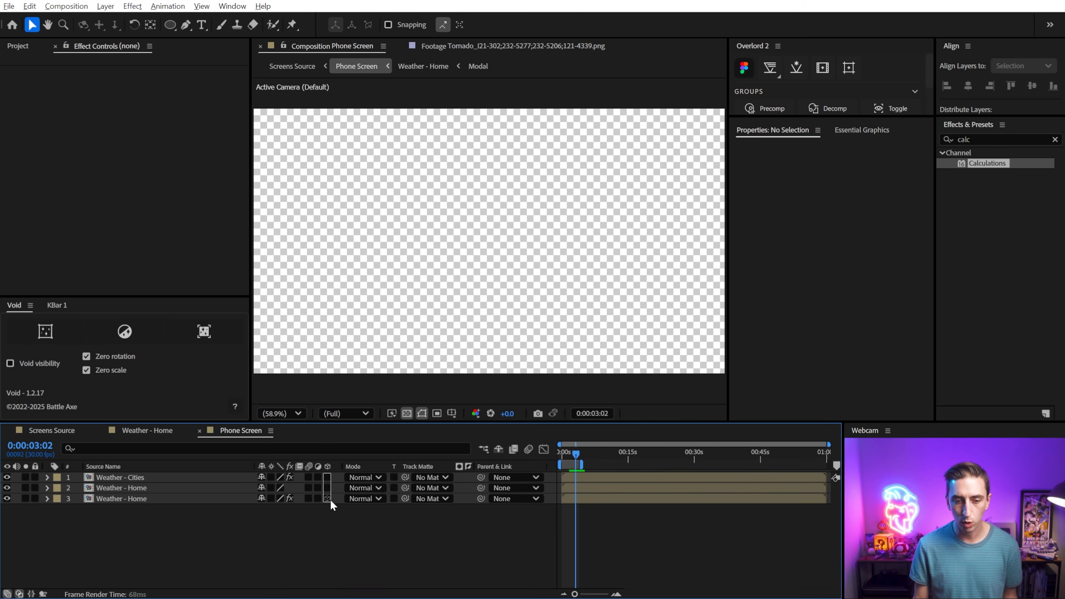
{"action": "left_click_drag", "start_coordinate": [568, 450], "coordinate": [485, 463]}
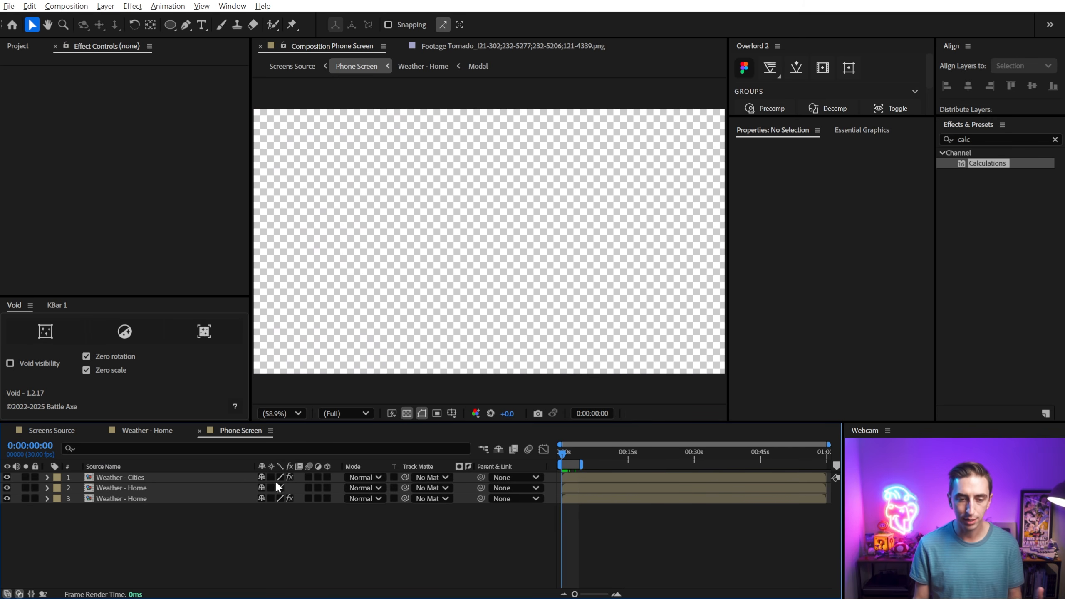
{"action": "left_click", "coordinate": [148, 499]}
{"action": "left_click", "coordinate": [142, 479]}
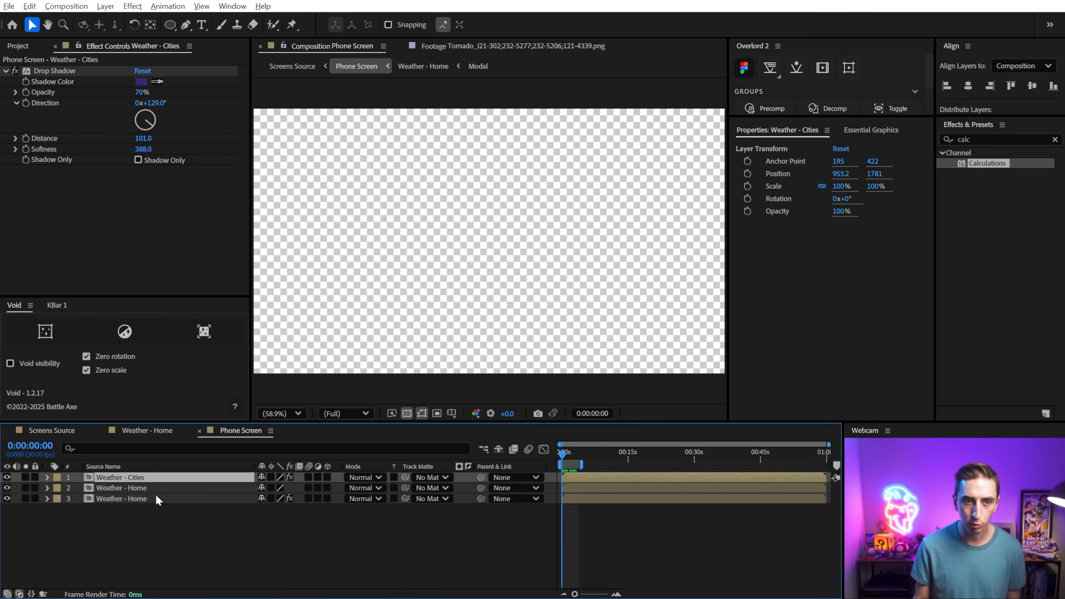
{"action": "left_click", "coordinate": [155, 498]}
Select all three screen layers and center them in the Phone Screen composition.
{"action": "scroll", "coordinate": [497, 292], "scroll_direction": "down", "scroll_amount": 4}
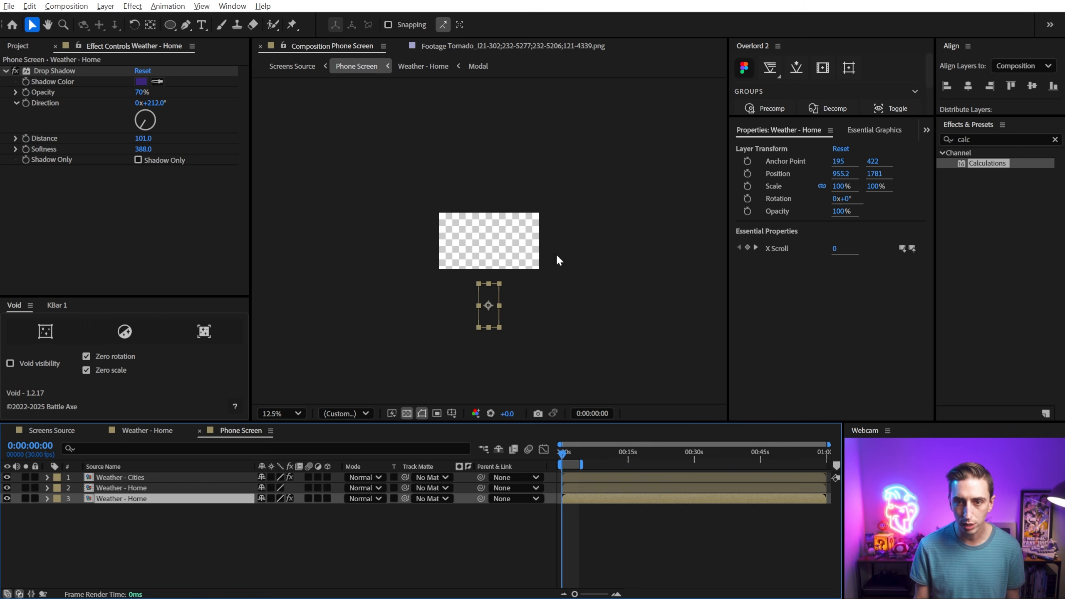
{"action": "left_click", "coordinate": [655, 530]}
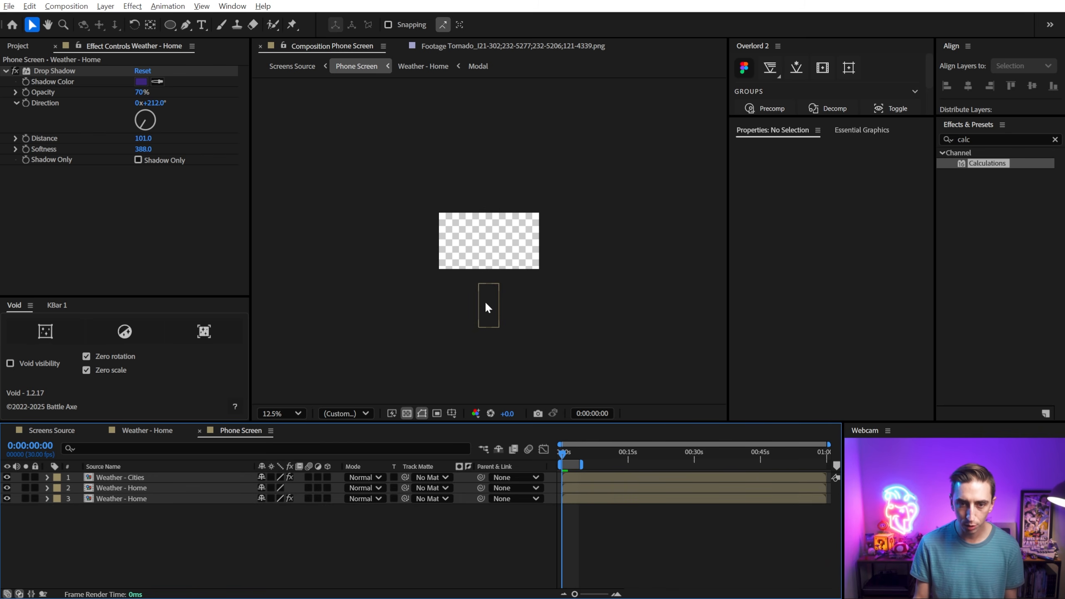
{"action": "key", "text": "ctrl+a"}
{"action": "key", "text": "ctrl+Home"}
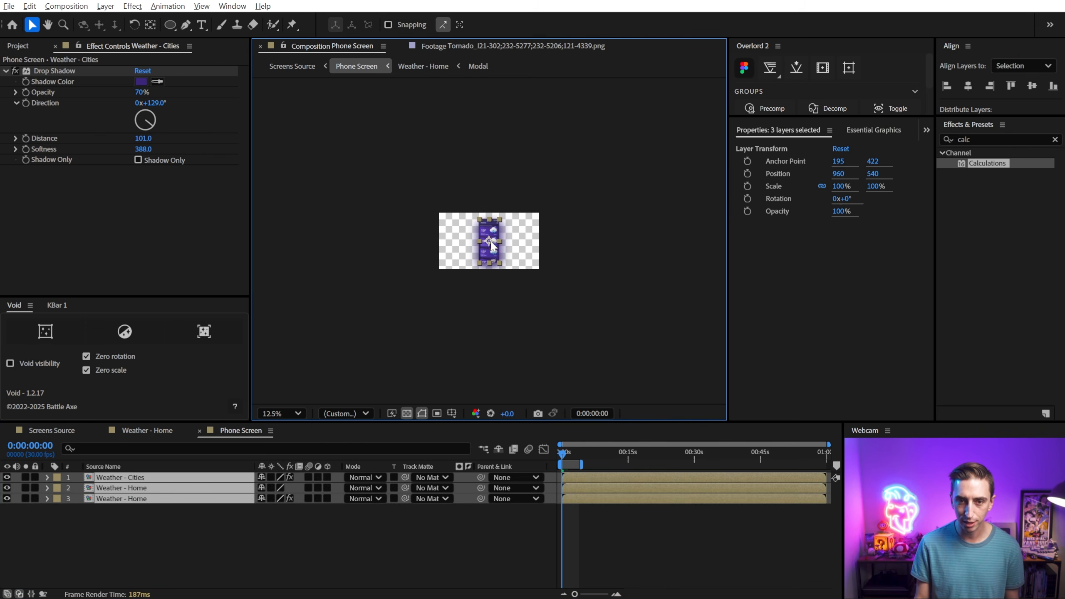
{"action": "scroll", "coordinate": [492, 245], "scroll_direction": "up", "scroll_amount": 5}
{"action": "scroll", "coordinate": [491, 245], "scroll_direction": "down", "scroll_amount": 1}
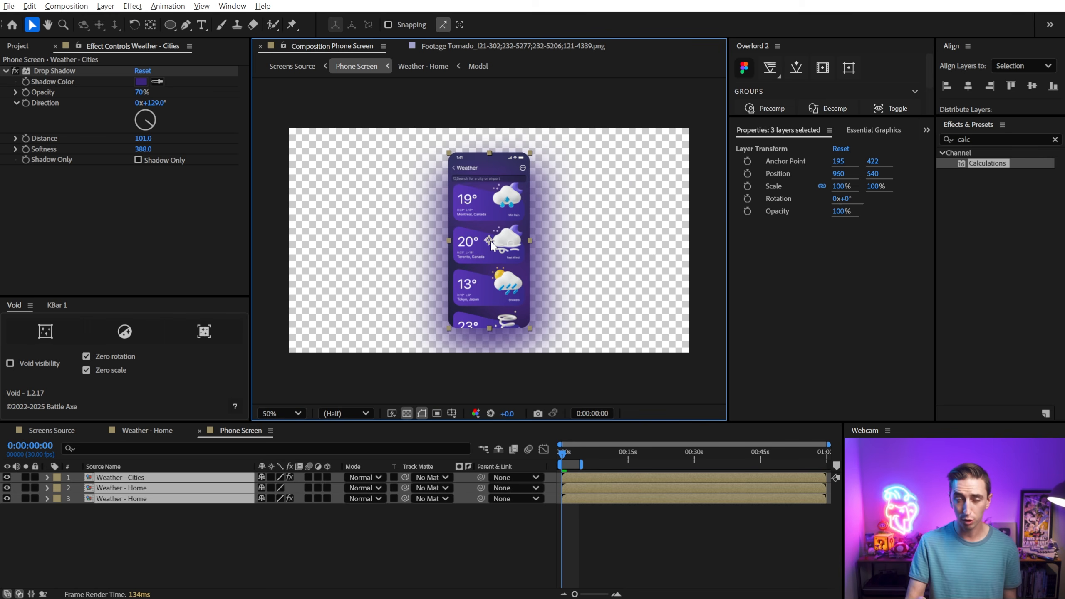
Delete the Drop Shadow effect from the Weather - Cities layer and the lowest Weather - Home layer.
{"action": "key", "text": "s"}
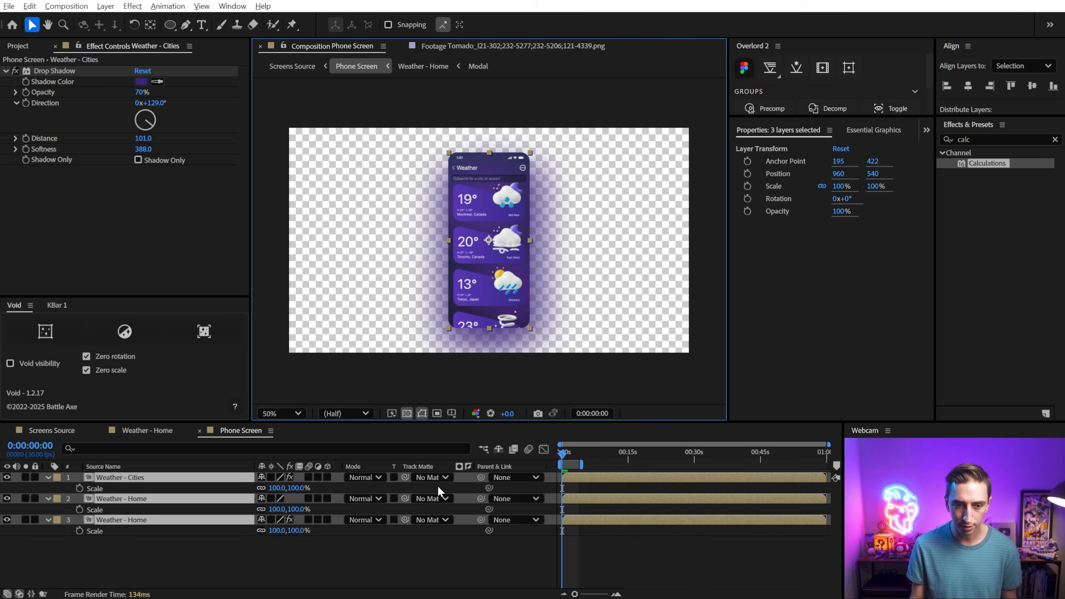
{"action": "left_click", "coordinate": [172, 538]}
{"action": "key", "text": "e"}
{"action": "key", "text": "Delete"}
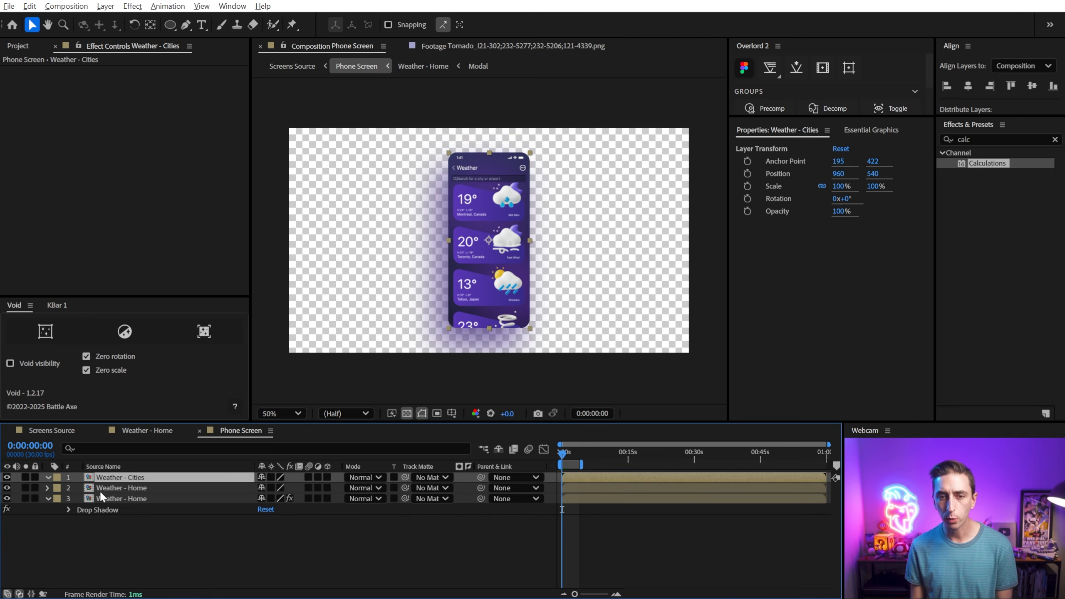
{"action": "left_click", "coordinate": [104, 509]}
{"action": "key", "text": "Delete"}
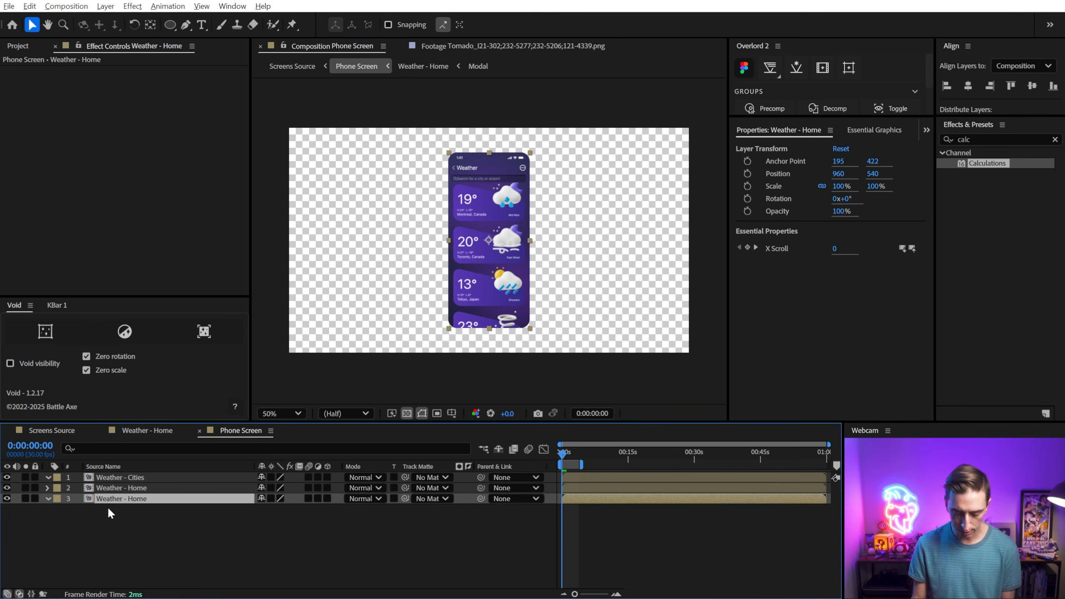
Try moving the lowest Weather - Home layer sideways out from behind the Cities screen, and undo the move.
{"action": "key", "text": "shift+/"}
{"action": "left_click_drag", "start_coordinate": [527, 262], "coordinate": [597, 257]}
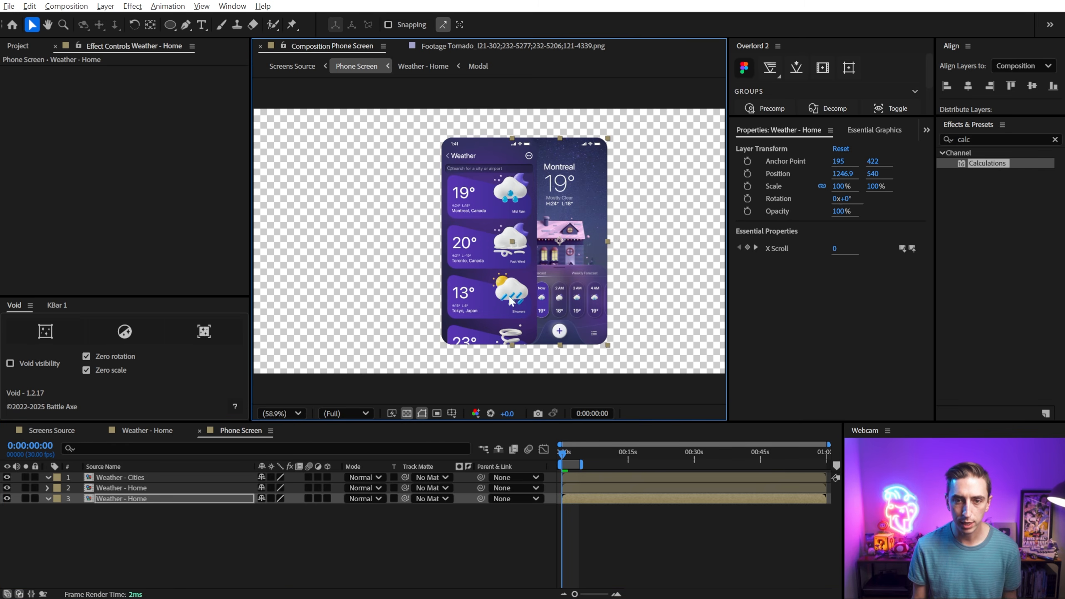
{"action": "key", "text": "ctrl+z"}
Display layer names instead of source names in the timeline, and open the Weather - Home composition.
{"action": "left_click", "coordinate": [143, 487]}
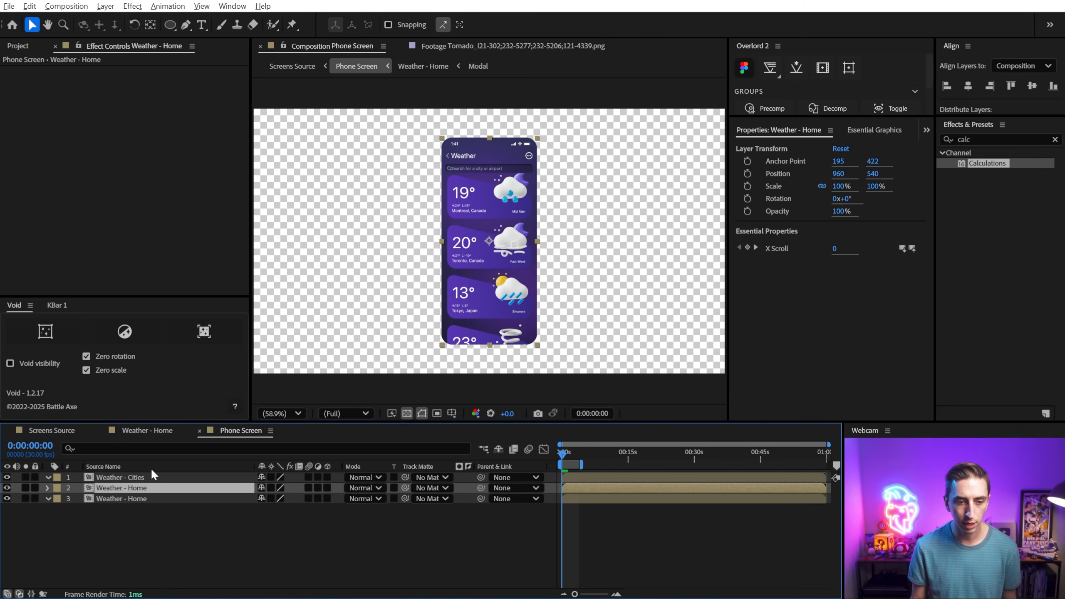
{"action": "left_click", "coordinate": [151, 468]}
{"action": "left_click", "coordinate": [159, 499]}
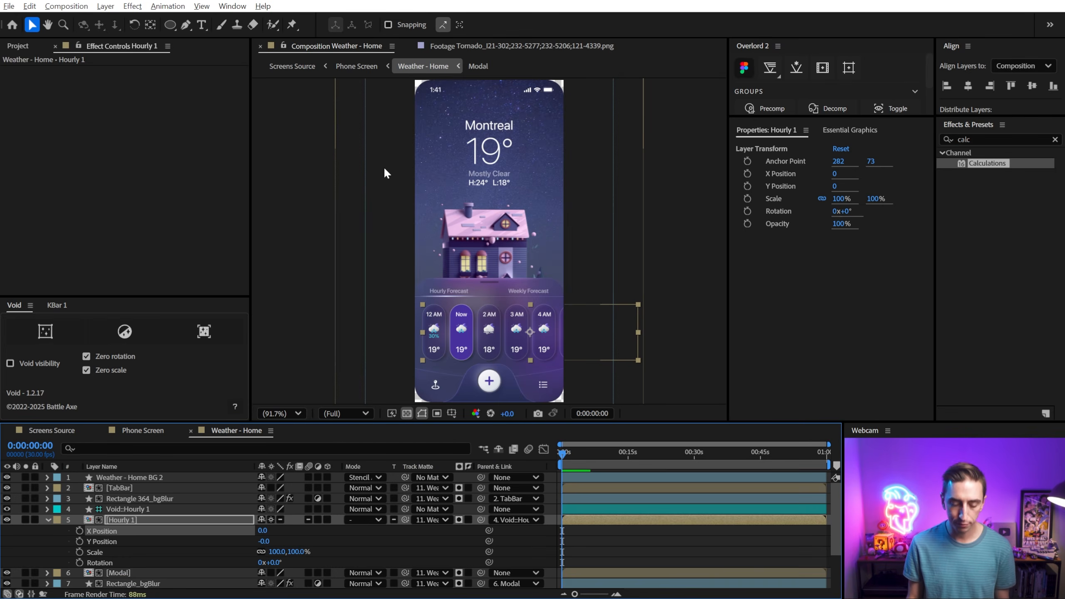
Resize the Phone Screen composition to a width of 390 px, with its height matching the phone screen artwork.
{"action": "key", "text": "ctrl+k"}
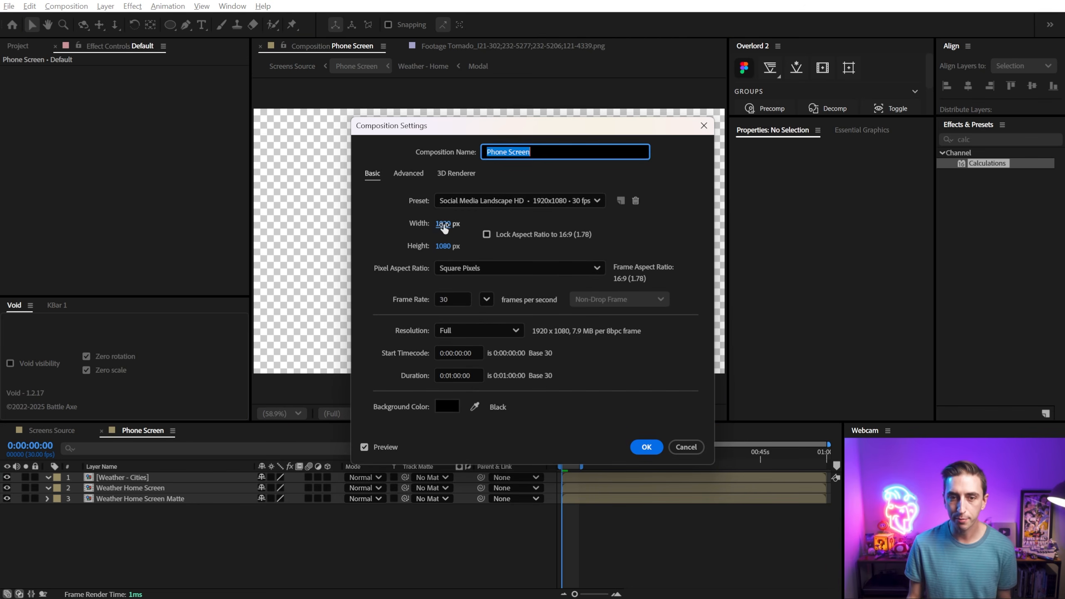
{"action": "left_click", "coordinate": [443, 223]}
{"action": "type", "text": "390"}
{"action": "key", "text": "Tab"}
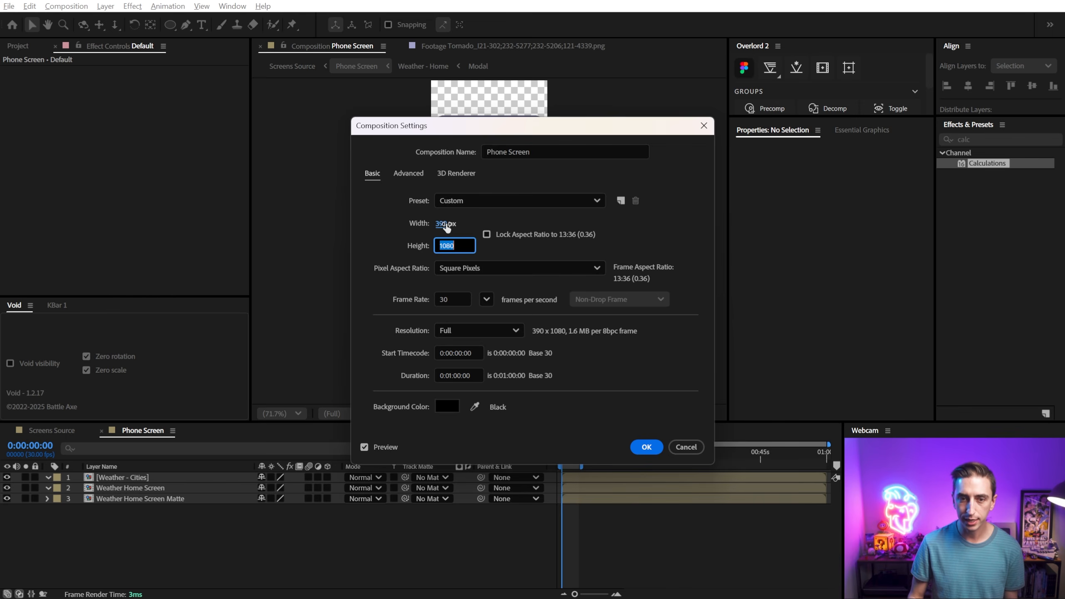
{"action": "key", "text": "Return"}
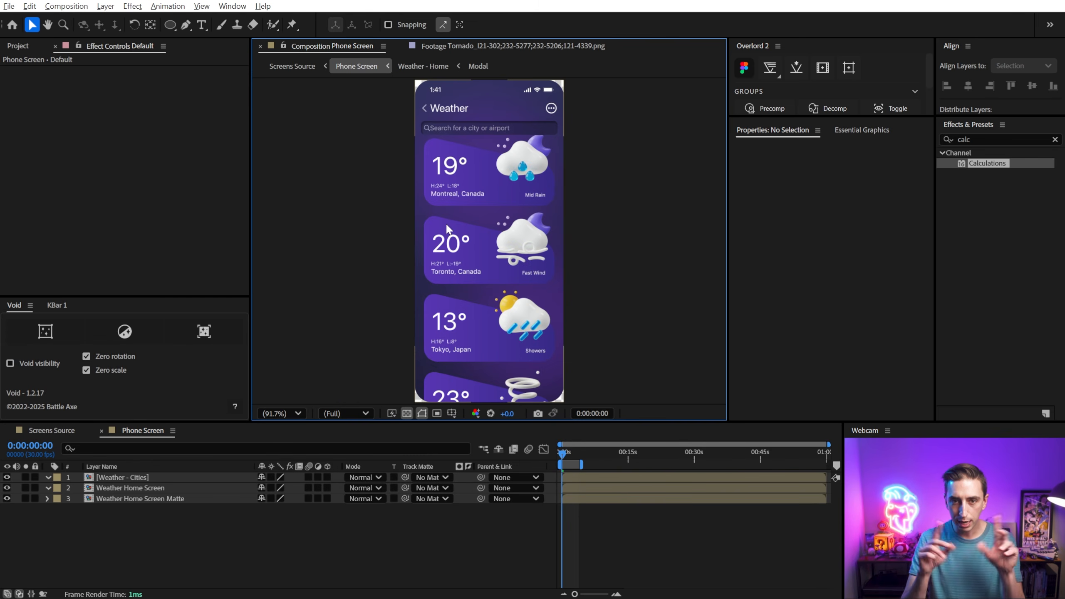
Hide the Weather - Cities layer and test sliding the Weather Home Screen layer aside, undoing the move.
{"action": "left_click", "coordinate": [200, 520]}
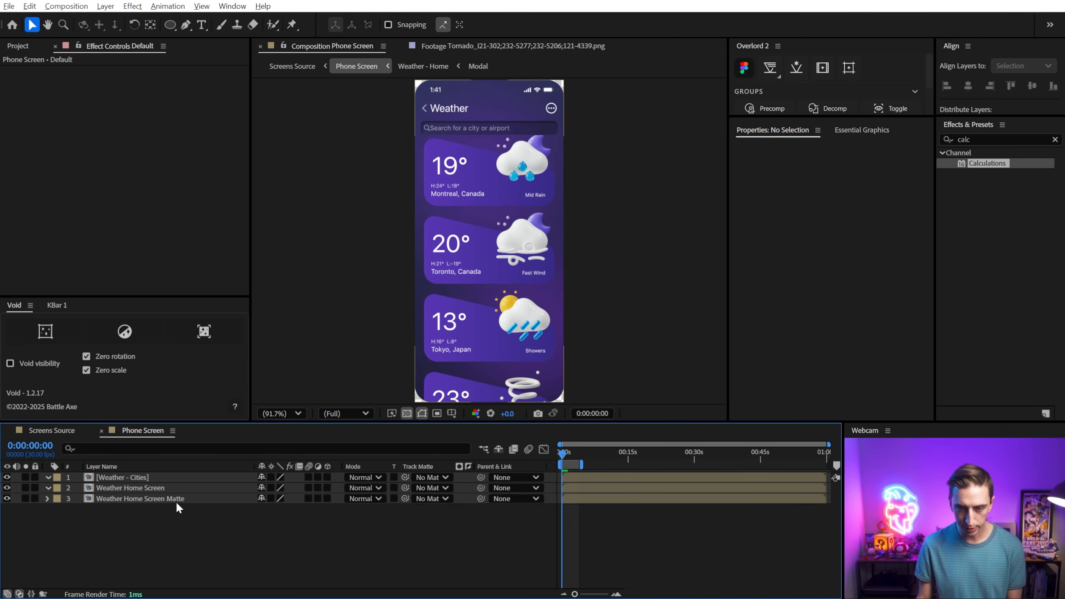
{"action": "left_click_drag", "start_coordinate": [433, 227], "coordinate": [624, 229]}
{"action": "key", "text": "ctrl+z"}
{"action": "key", "text": "ctrl+z"}
{"action": "key", "text": "ctrl+z"}
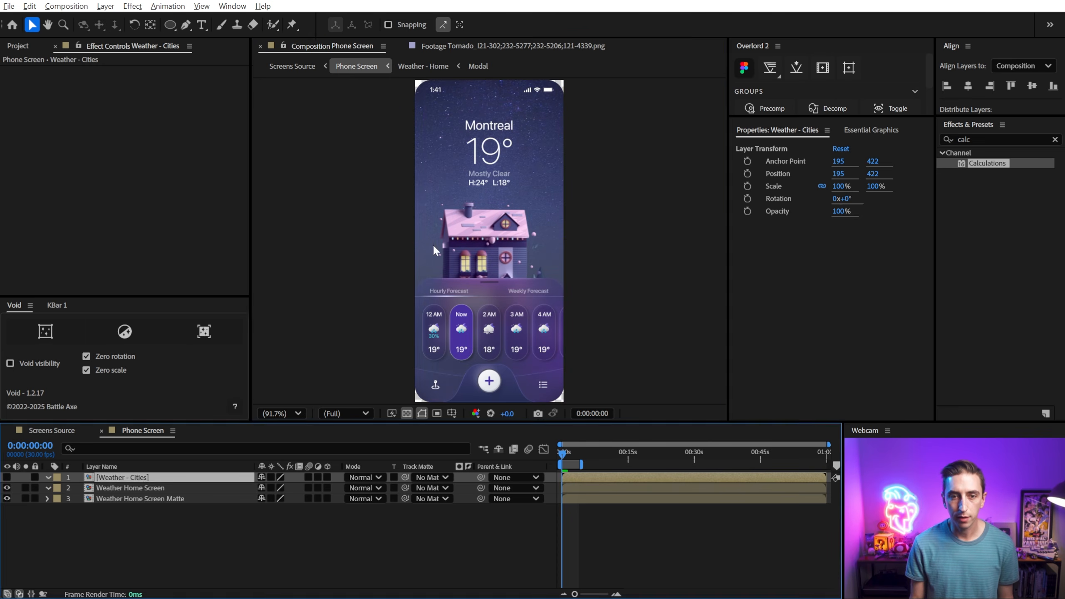
{"action": "left_click_drag", "start_coordinate": [432, 244], "coordinate": [351, 246]}
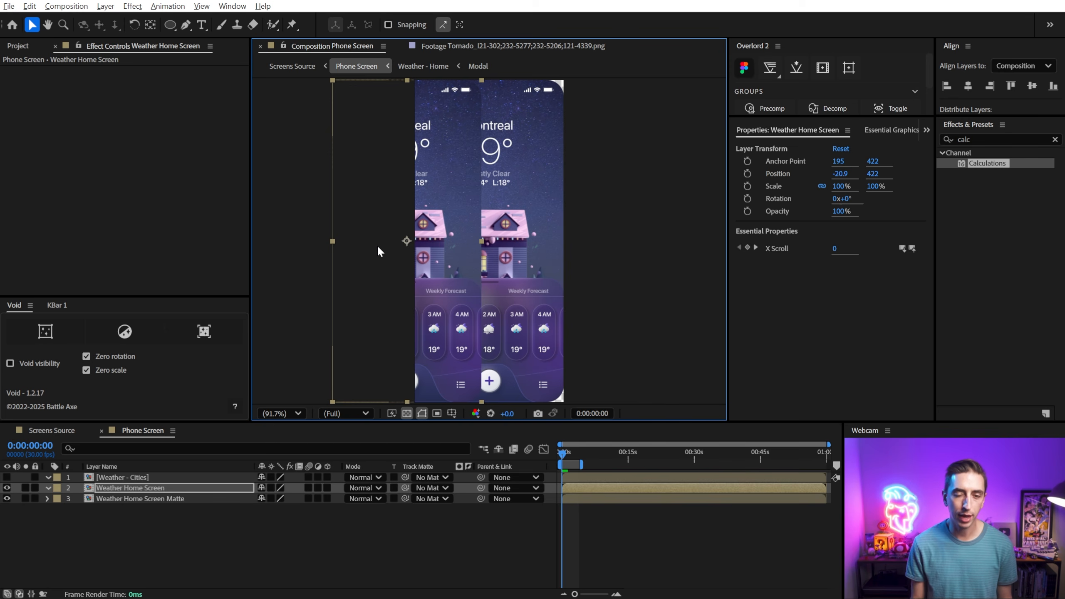
{"action": "key", "text": "ctrl+z"}
Set Weather Home Screen Matte as the track matte for the Weather - Cities and Weather Home Screen layers.
{"action": "left_click", "coordinate": [147, 500]}
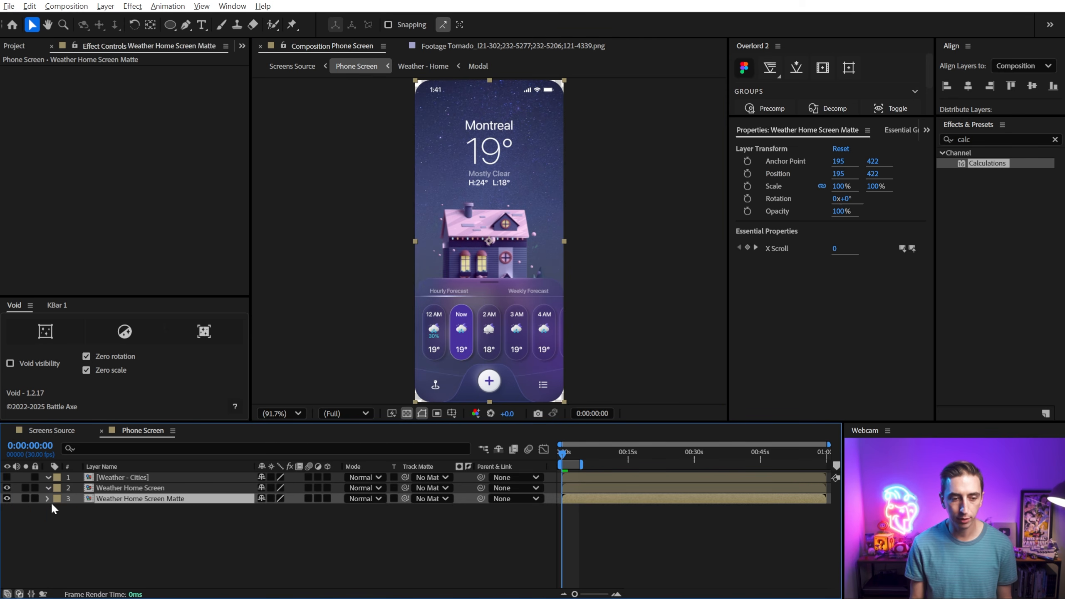
{"action": "left_click", "coordinate": [221, 487]}
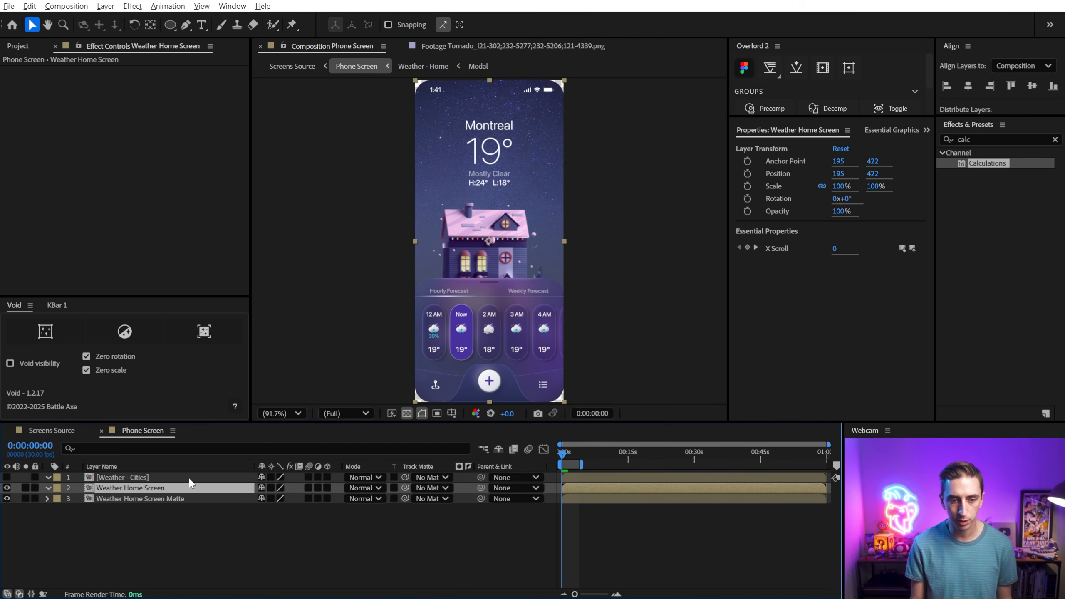
{"action": "left_click", "coordinate": [193, 479], "text": "shift"}
{"action": "left_click_drag", "start_coordinate": [405, 478], "coordinate": [190, 499]}
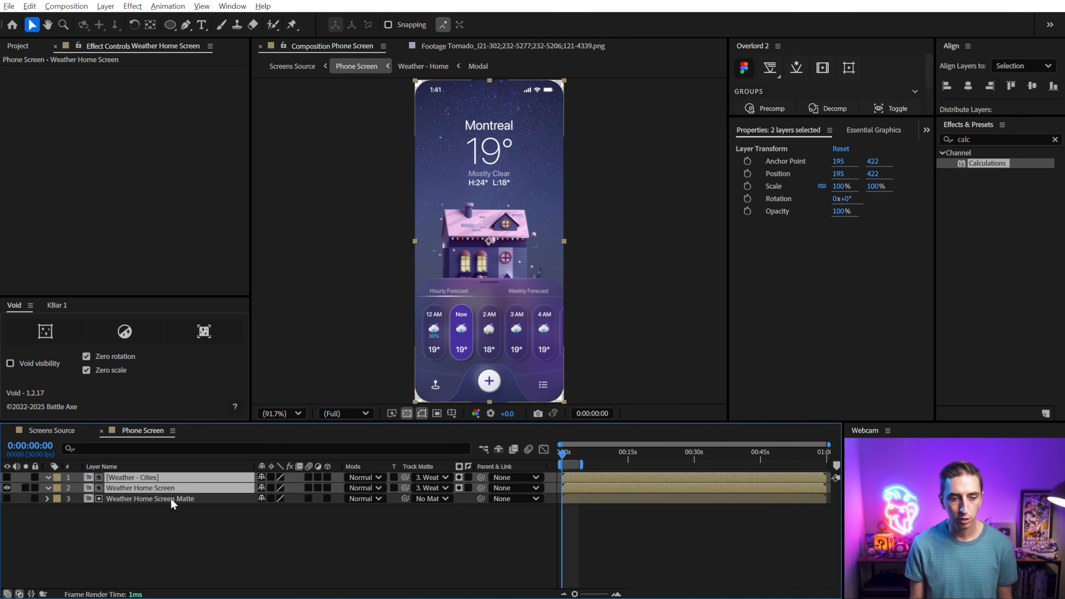
Reveal Position on the Weather - Cities and Weather Home Screen layers and separate its dimensions.
{"action": "left_click", "coordinate": [143, 488]}
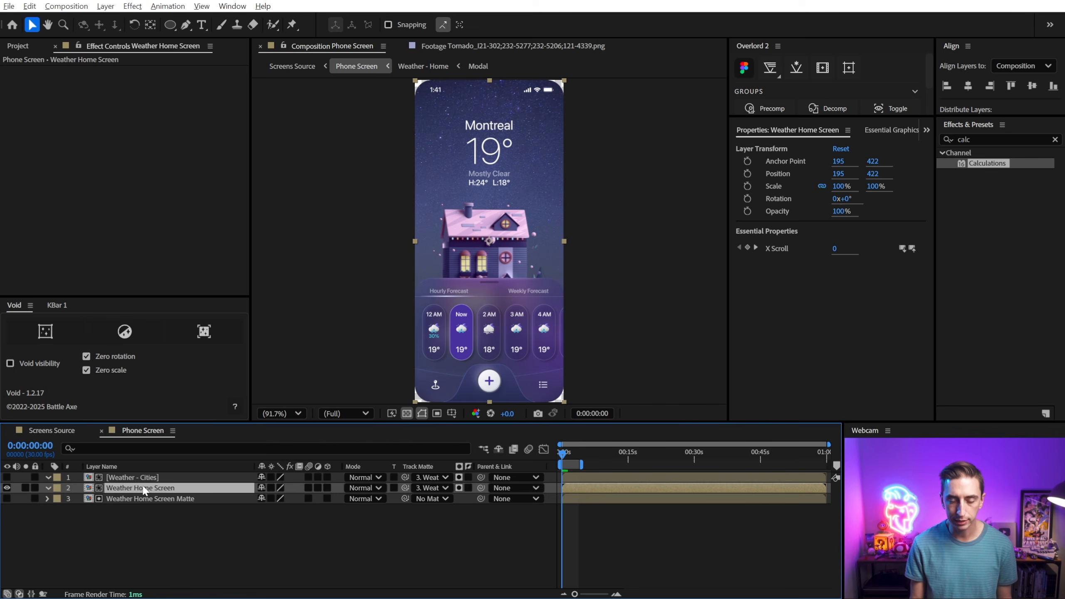
{"action": "left_click", "coordinate": [168, 478], "text": "shift"}
{"action": "key", "text": "p"}
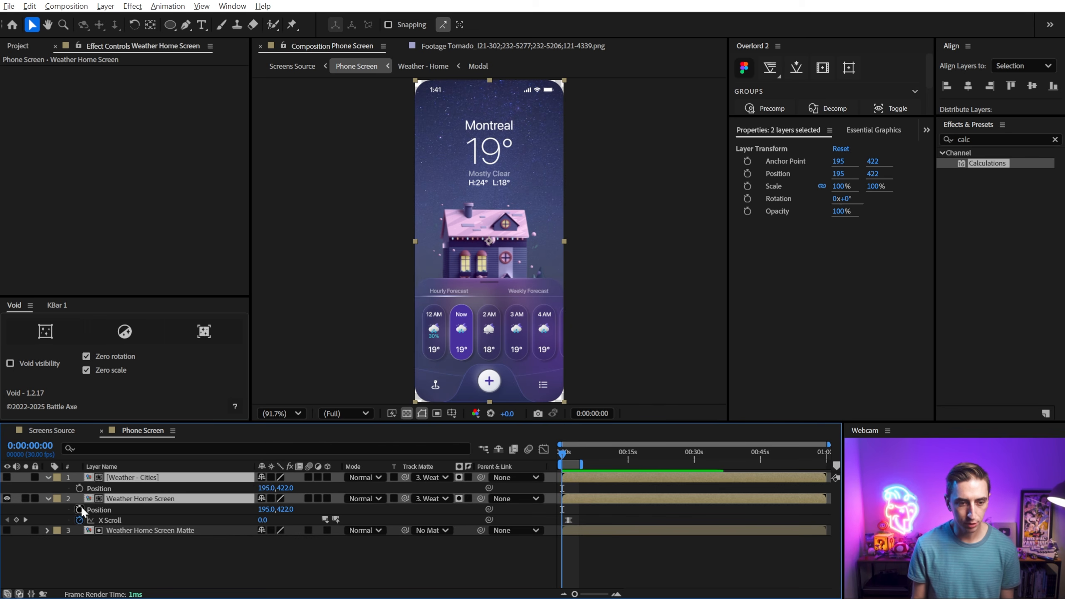
{"action": "left_click", "coordinate": [120, 520]}
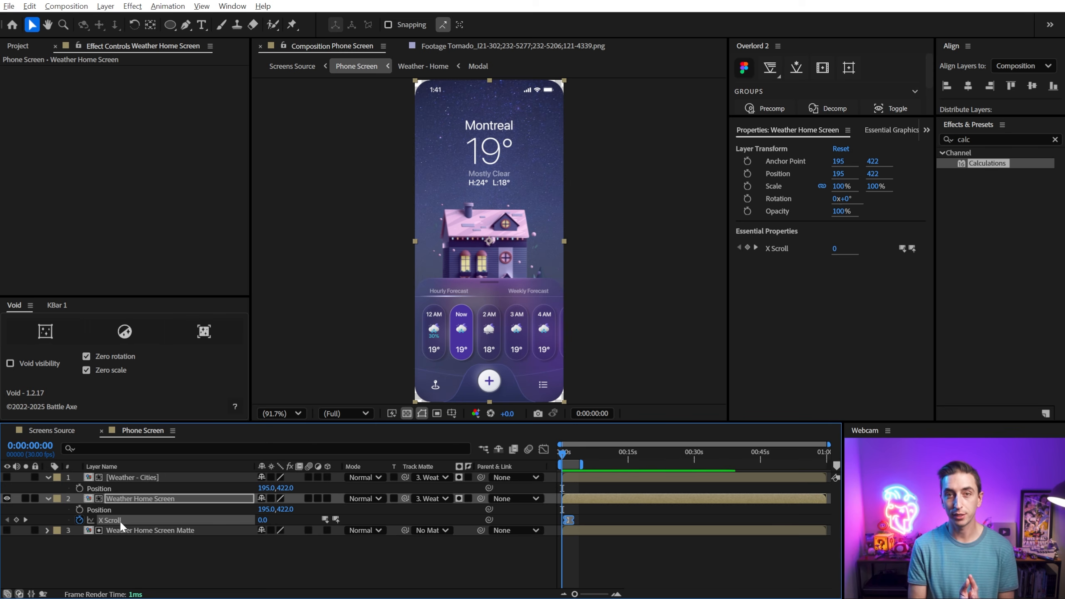
{"action": "left_click", "coordinate": [110, 509]}
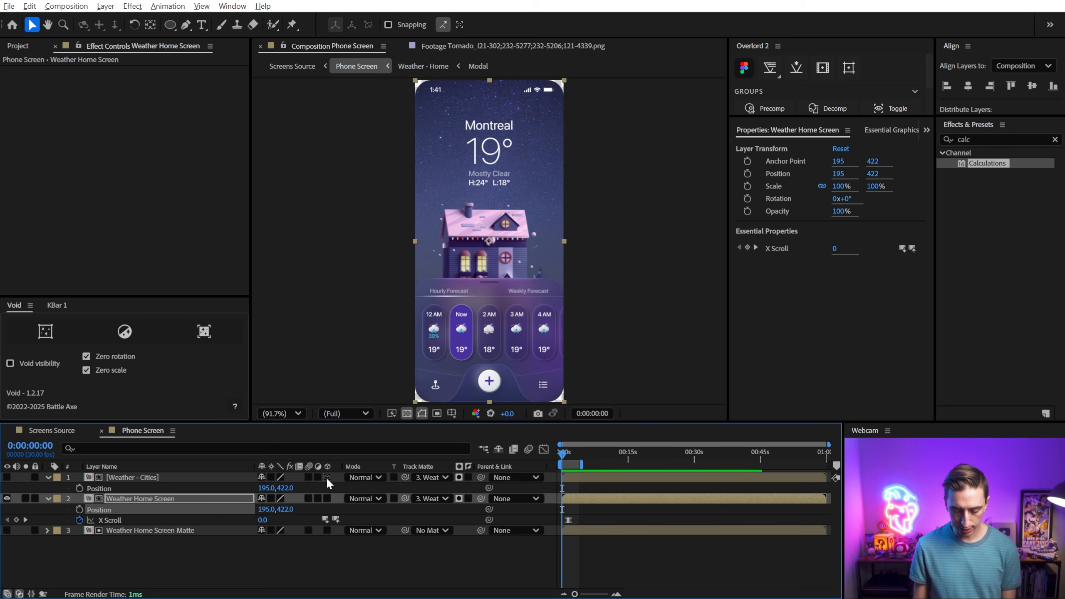
{"action": "key", "text": "equal"}
{"action": "left_click", "coordinate": [99, 488], "text": "shift"}
{"action": "right_click", "coordinate": [99, 488]}
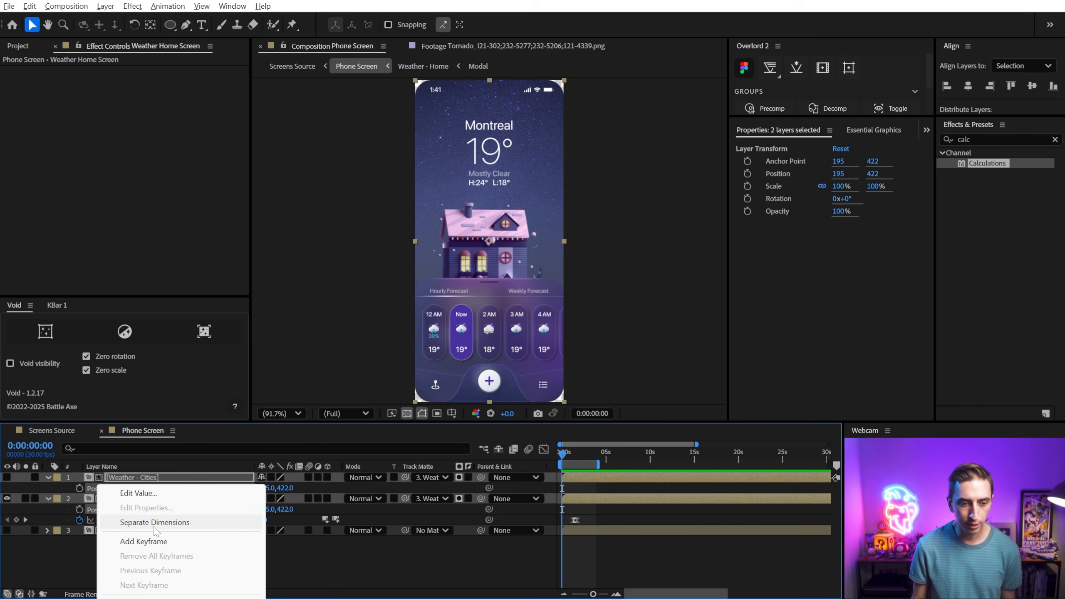
{"action": "left_click", "coordinate": [139, 522]}
Try shifting the X Position of the Weather - Cities and Weather Home Screen layers, and undo the changes.
{"action": "left_click", "coordinate": [48, 495]}
{"action": "left_click", "coordinate": [124, 488]}
{"action": "left_click_drag", "start_coordinate": [265, 488], "coordinate": [318, 496]}
{"action": "left_click_drag", "start_coordinate": [266, 520], "coordinate": [321, 500]}
{"action": "key", "text": "ctrl+z"}
{"action": "key", "text": "ctrl+z"}
Try adding both layers' X Position properties to the Essential Graphics of Weather - Home, and remove the added entry.
{"action": "left_click", "coordinate": [94, 520]}
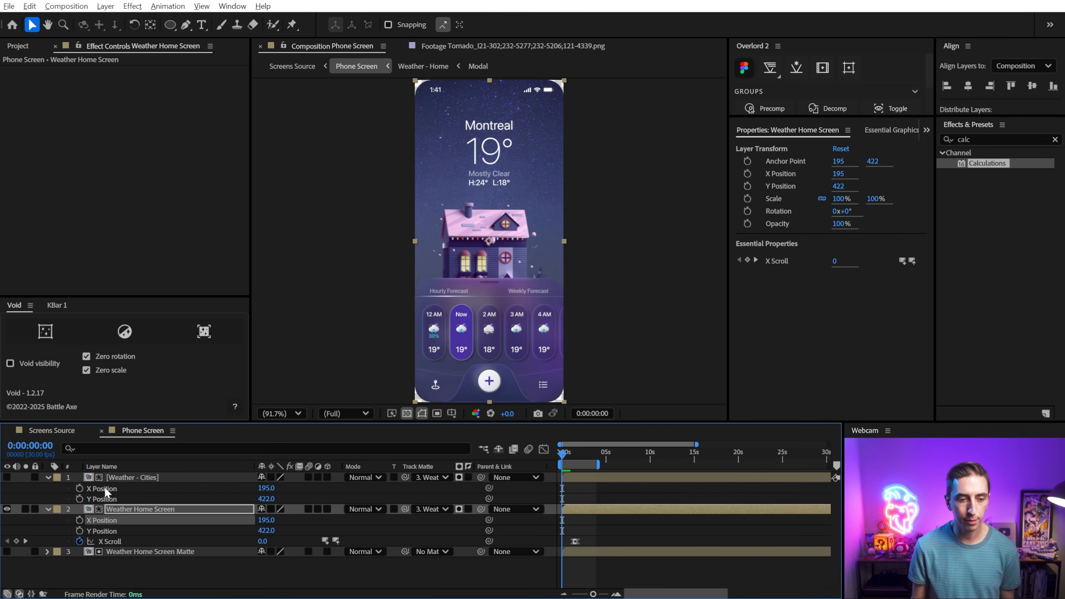
{"action": "left_click", "coordinate": [105, 488], "text": "ctrl"}
{"action": "right_click", "coordinate": [103, 487]}
{"action": "left_click", "coordinate": [168, 598]}
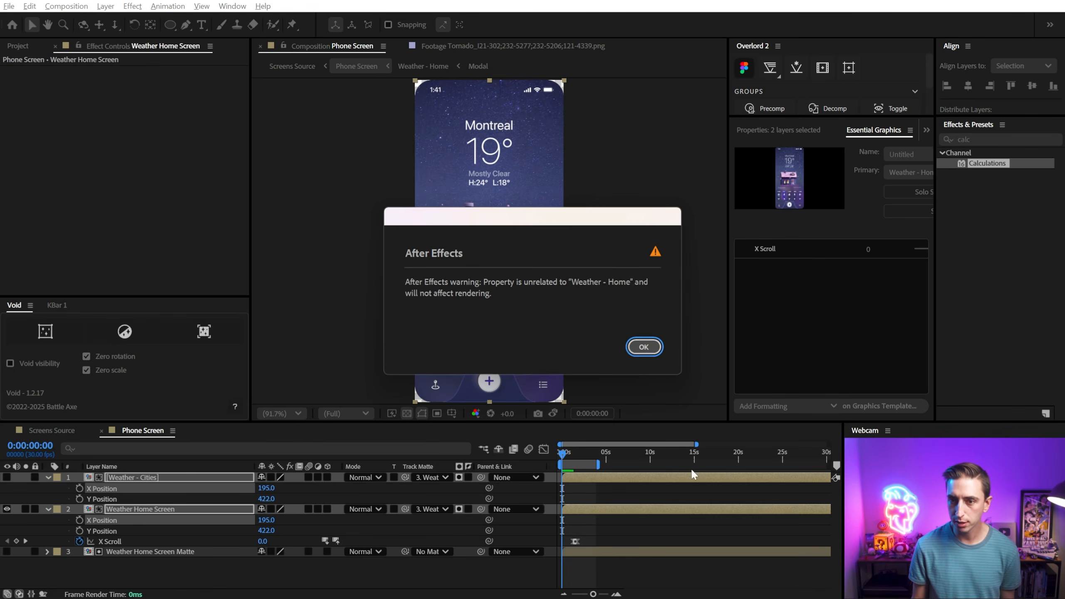
{"action": "left_click", "coordinate": [642, 349]}
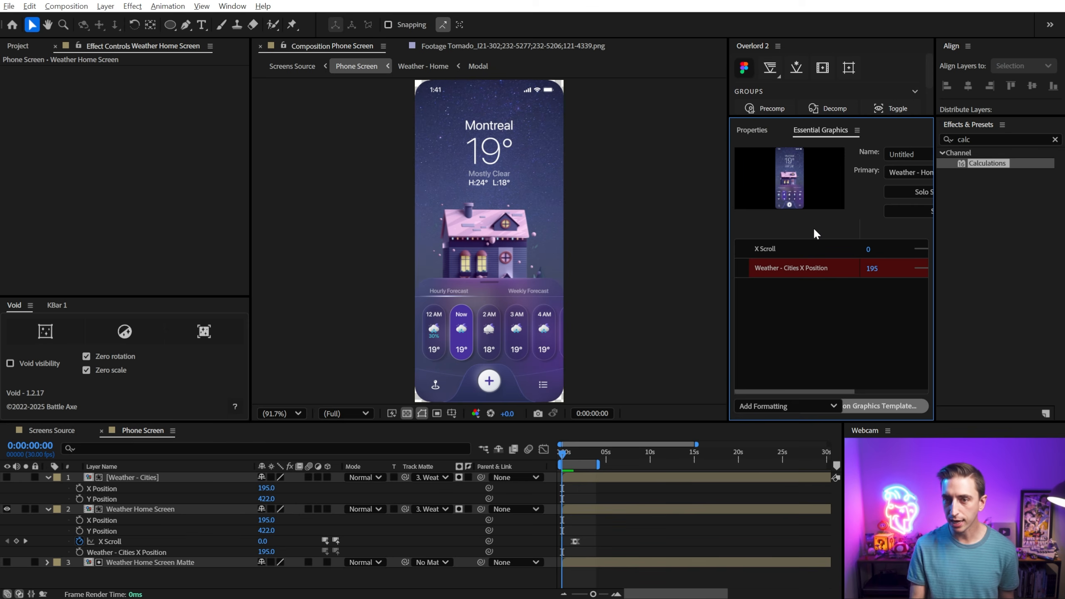
{"action": "left_click_drag", "start_coordinate": [729, 144], "coordinate": [625, 144]}
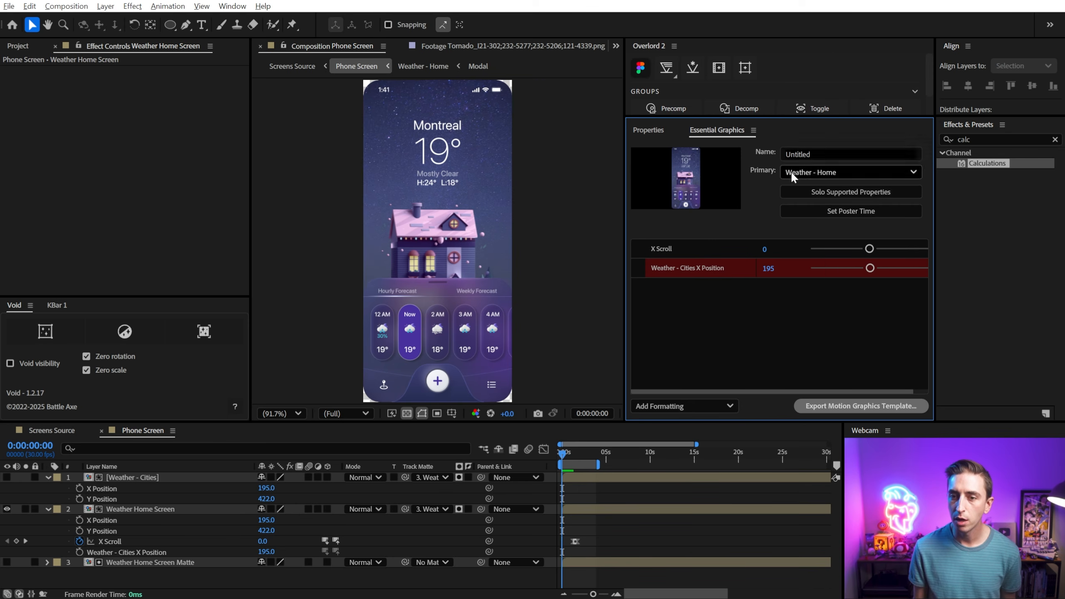
{"action": "key", "text": "Delete"}
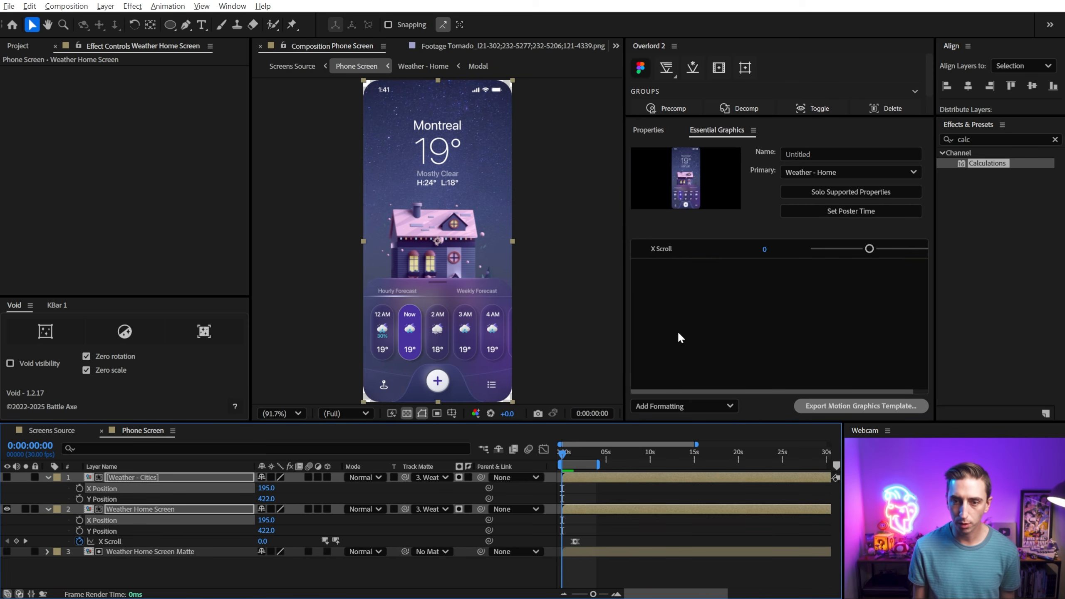
Make Phone Screen the primary Essential Graphics composition and add the X Position of Weather - Cities and Weather Home Screen.
{"action": "left_click", "coordinate": [788, 172]}
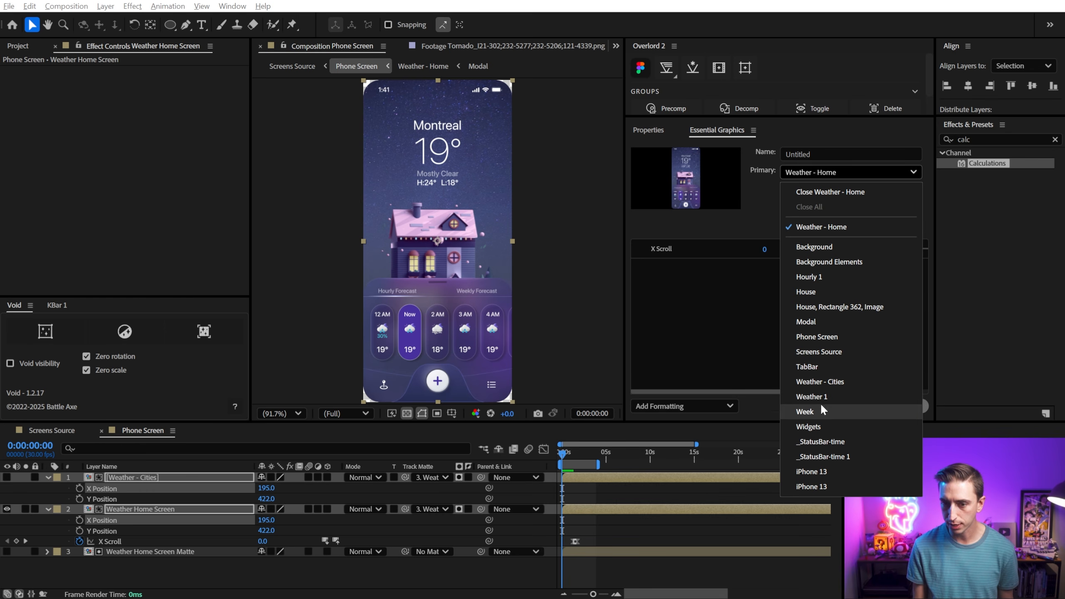
{"action": "left_click", "coordinate": [821, 336]}
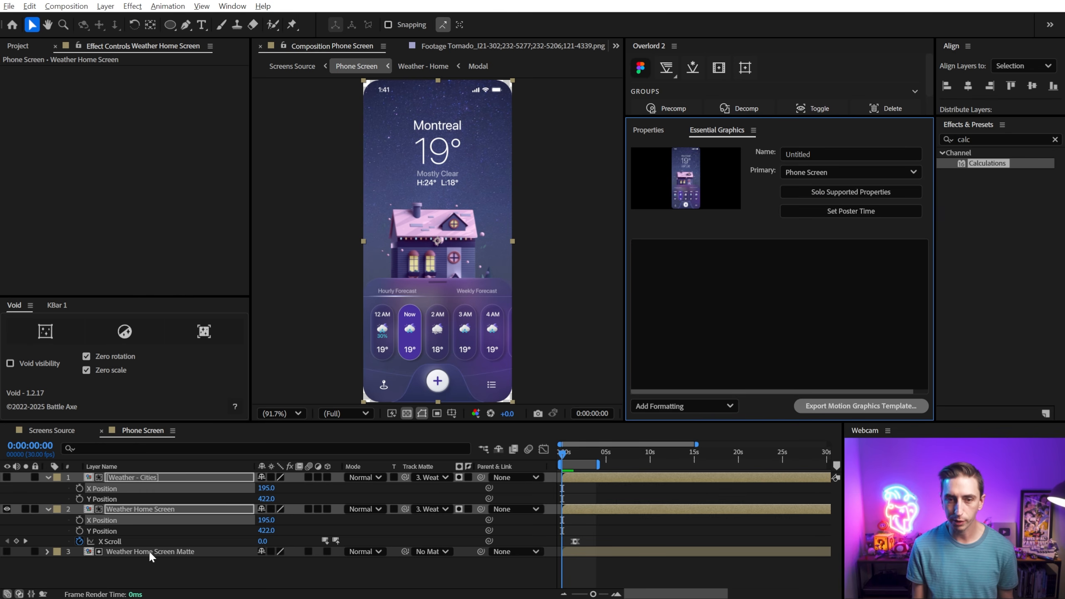
{"action": "right_click", "coordinate": [111, 524]}
{"action": "left_click", "coordinate": [168, 598]}
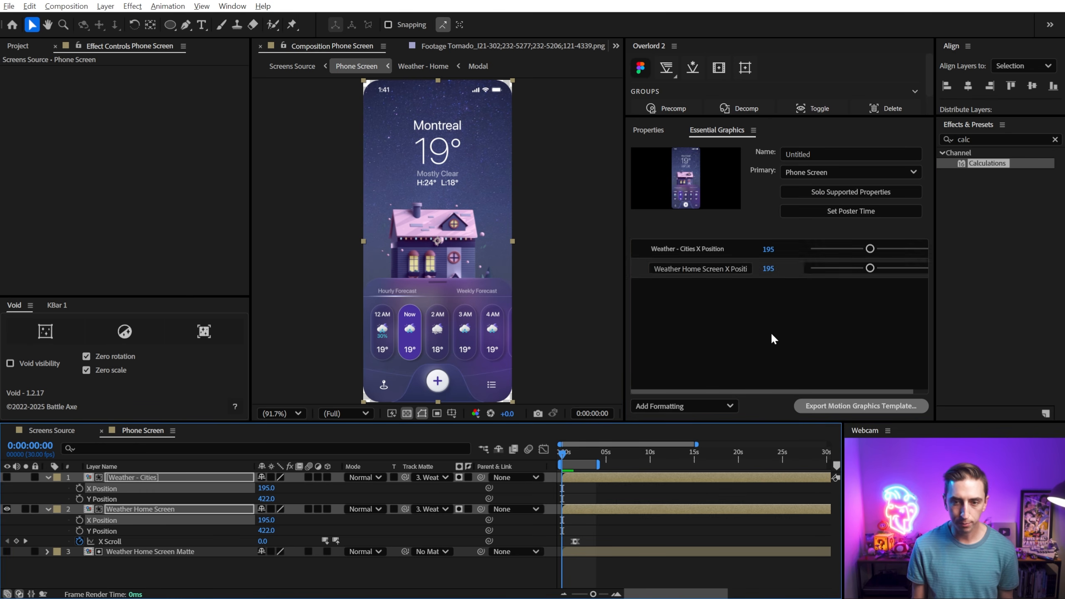
{"action": "left_click", "coordinate": [713, 325]}
{"action": "left_click", "coordinate": [706, 249]}
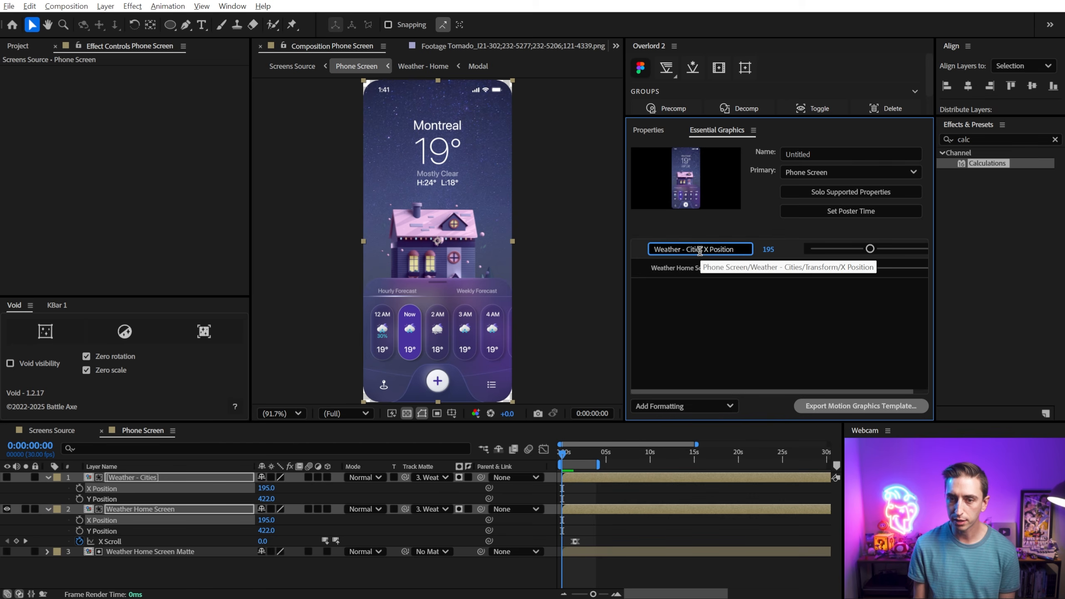
{"action": "left_click", "coordinate": [716, 268]}
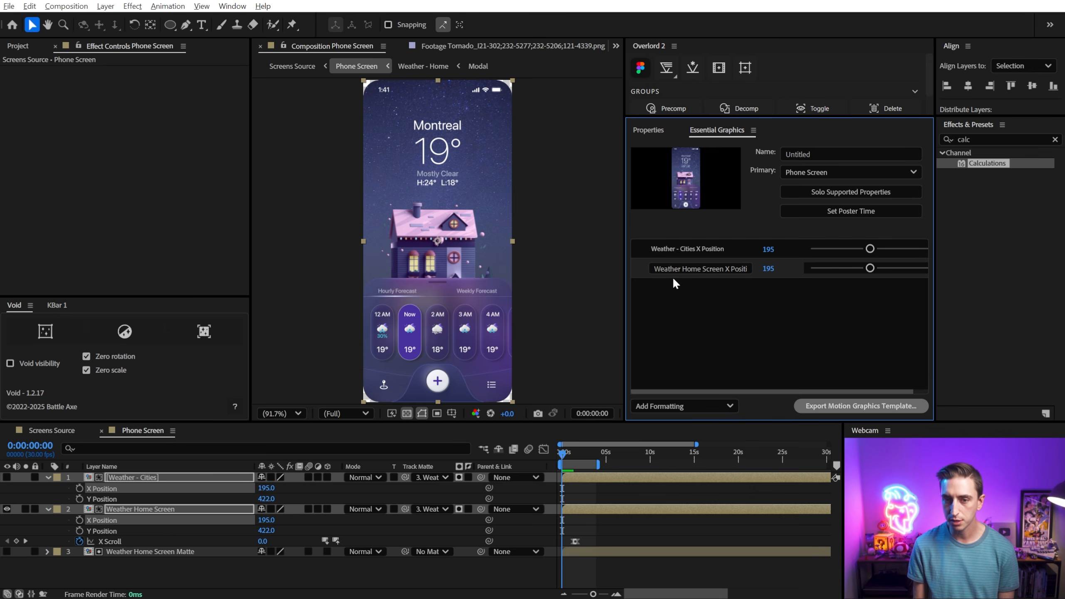
{"action": "left_click", "coordinate": [687, 267]}
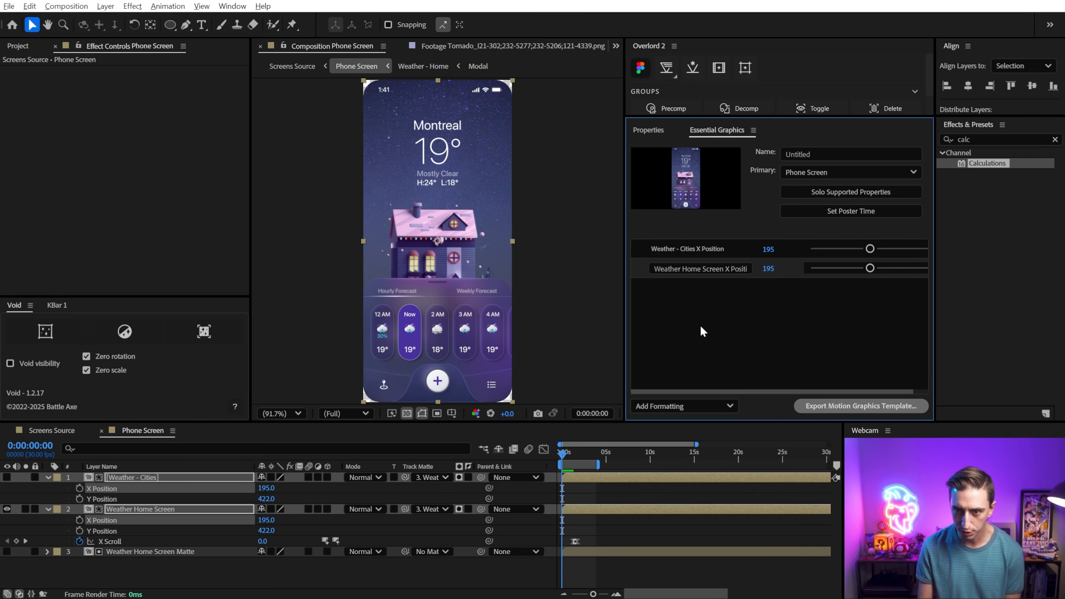
Add a Void parent to the Weather Home Screen and Weather - Cities layers, and make Weather - Cities visible.
{"action": "left_click", "coordinate": [139, 509]}
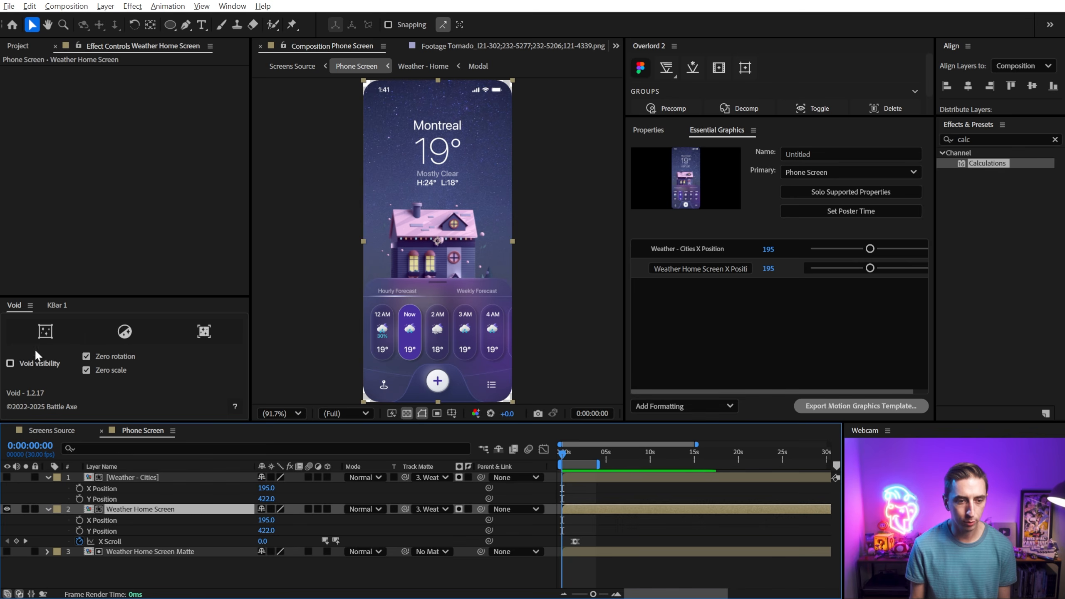
{"action": "left_click", "coordinate": [45, 332]}
{"action": "left_click", "coordinate": [110, 478]}
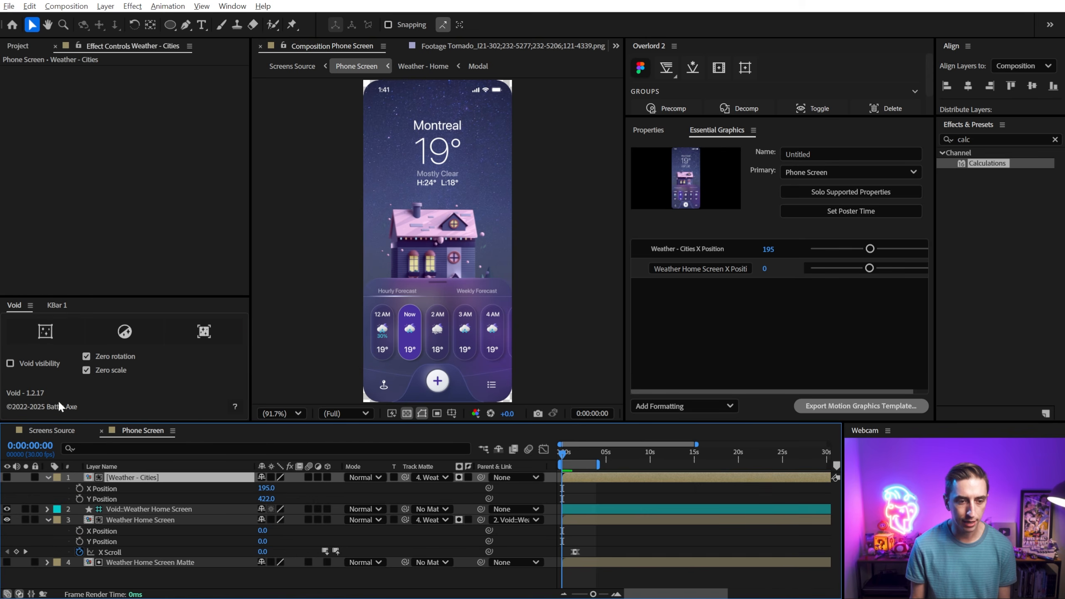
{"action": "left_click", "coordinate": [45, 332]}
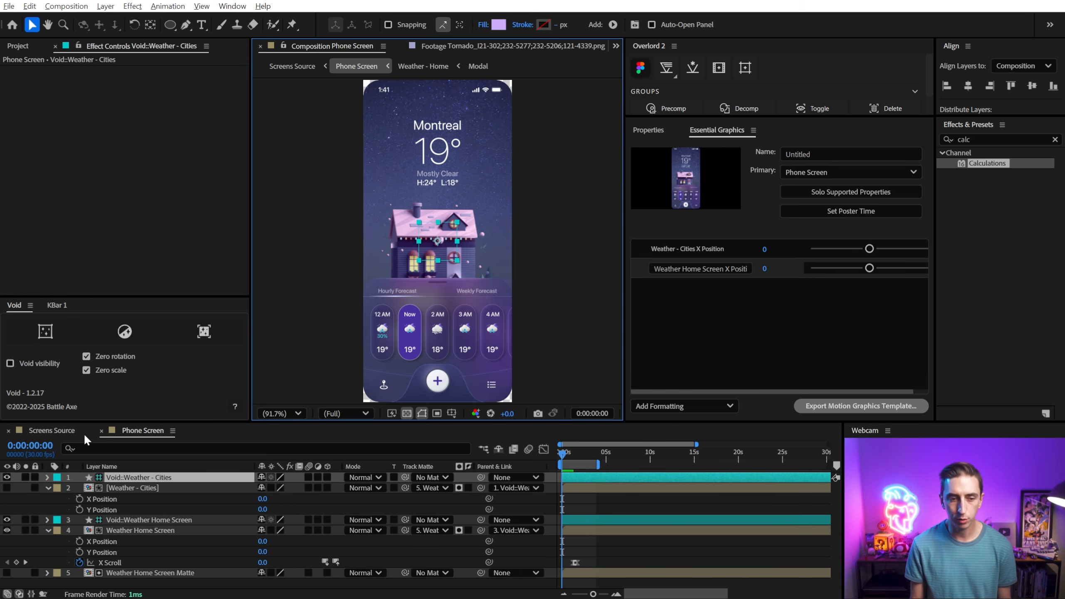
{"action": "left_click", "coordinate": [7, 488]}
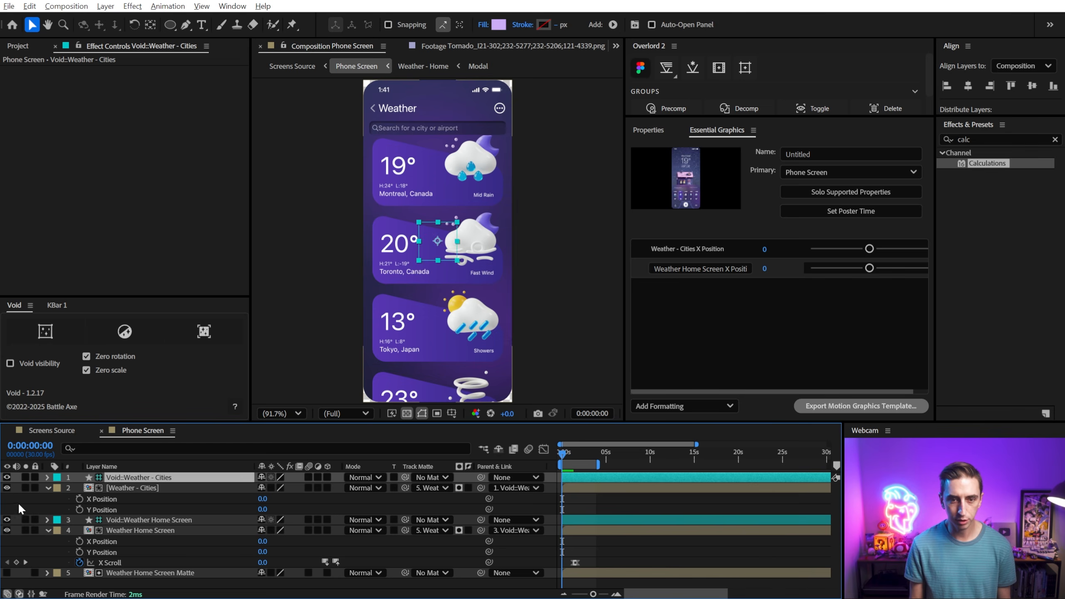
{"action": "left_click", "coordinate": [30, 513]}
In the Screens Source composition, make the Phone Screen layer 3D and parent it to the Phone layer, then preview it.
{"action": "left_click", "coordinate": [58, 430]}
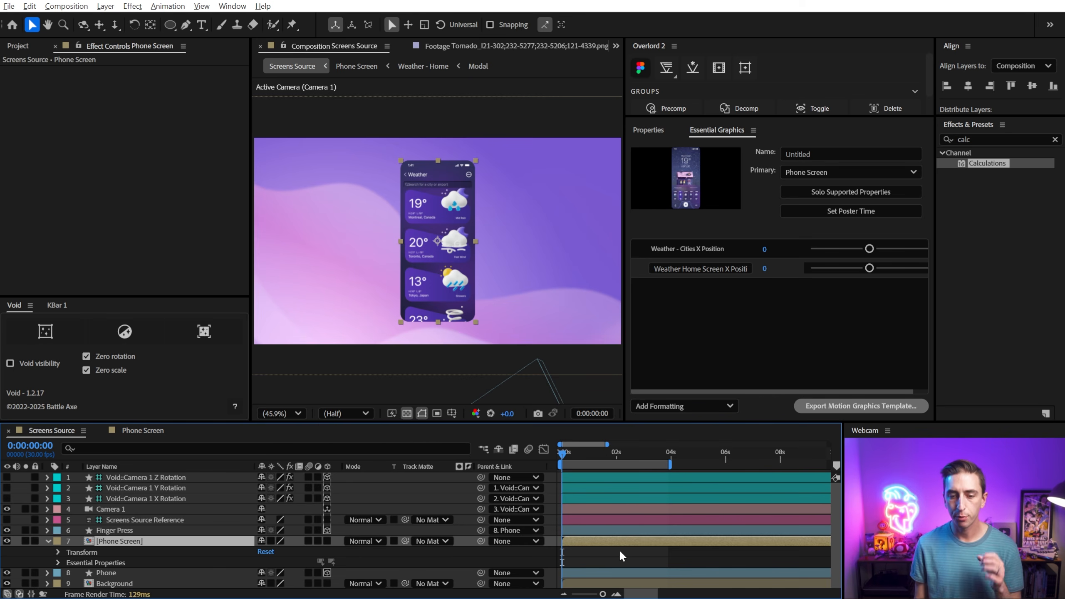
{"action": "left_click", "coordinate": [619, 554]}
{"action": "left_click", "coordinate": [120, 541]}
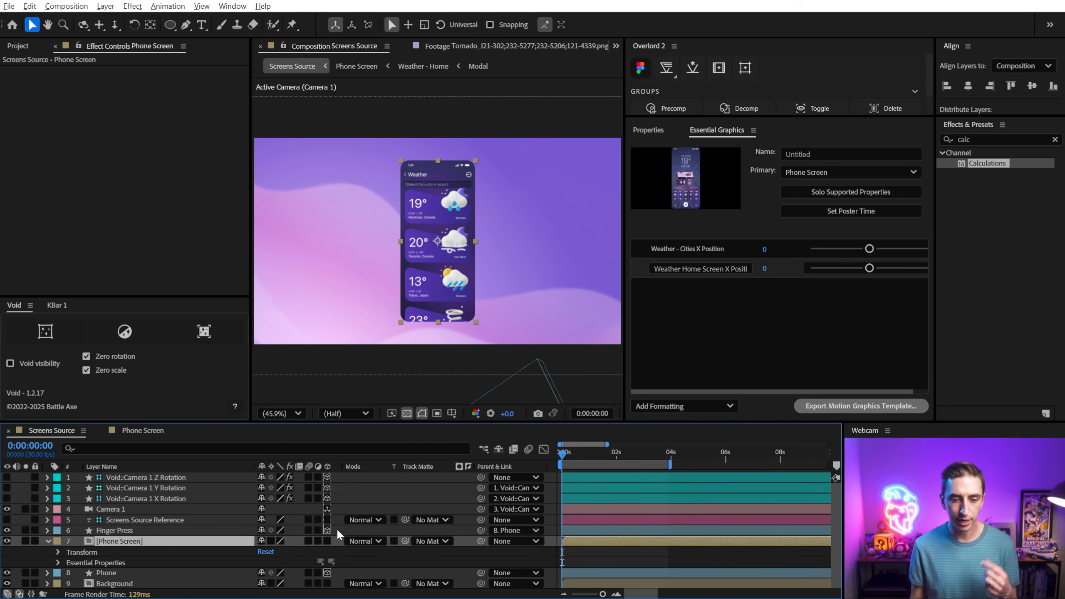
{"action": "left_click", "coordinate": [327, 541]}
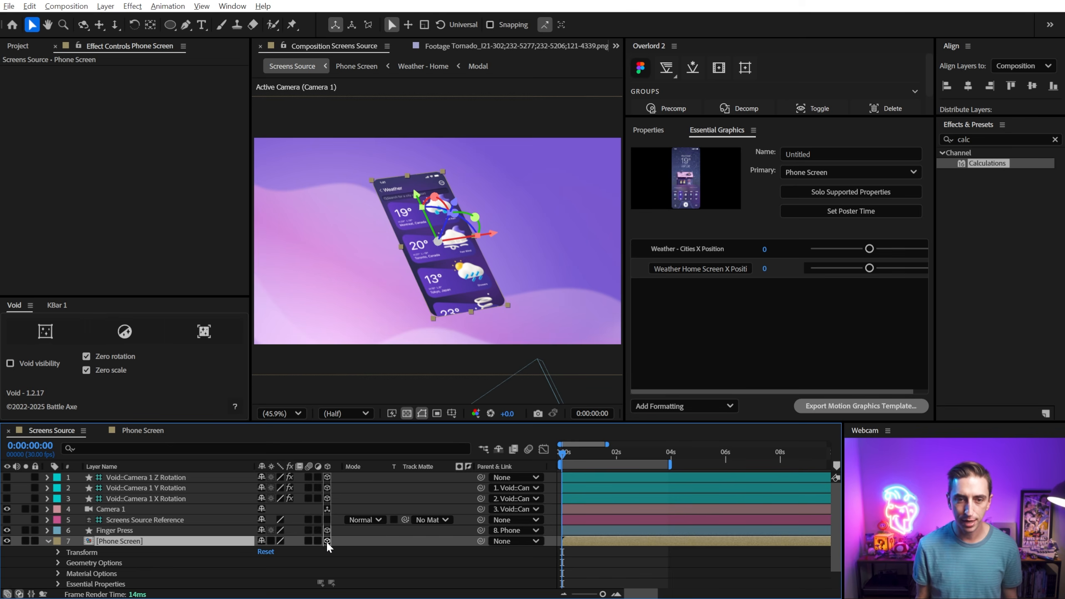
{"action": "key", "text": "ctrl+grave"}
{"action": "left_click_drag", "start_coordinate": [473, 542], "coordinate": [118, 550]}
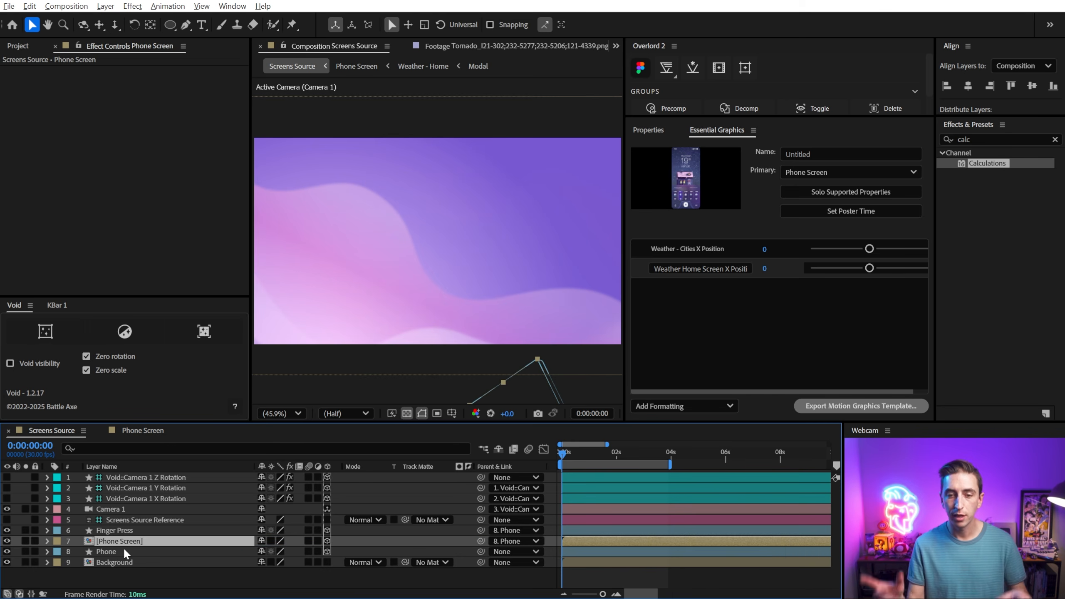
{"action": "key", "text": "space"}
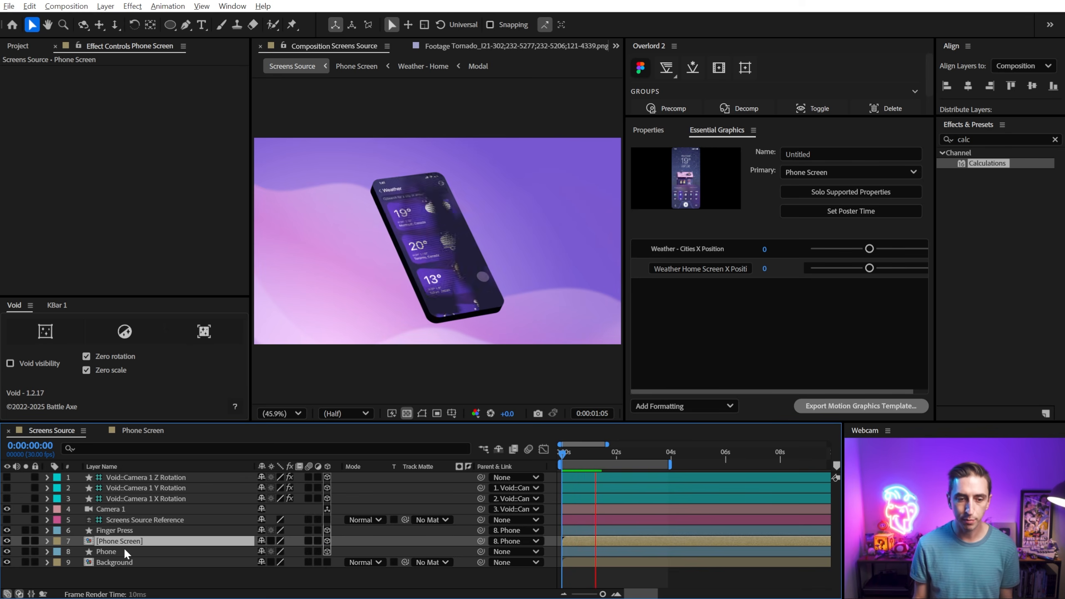
{"action": "key", "text": "space"}
Set the Phone Screen layer's Z Position to -1 and preview the scene.
{"action": "key", "text": "p"}
{"action": "left_click", "coordinate": [285, 552]}
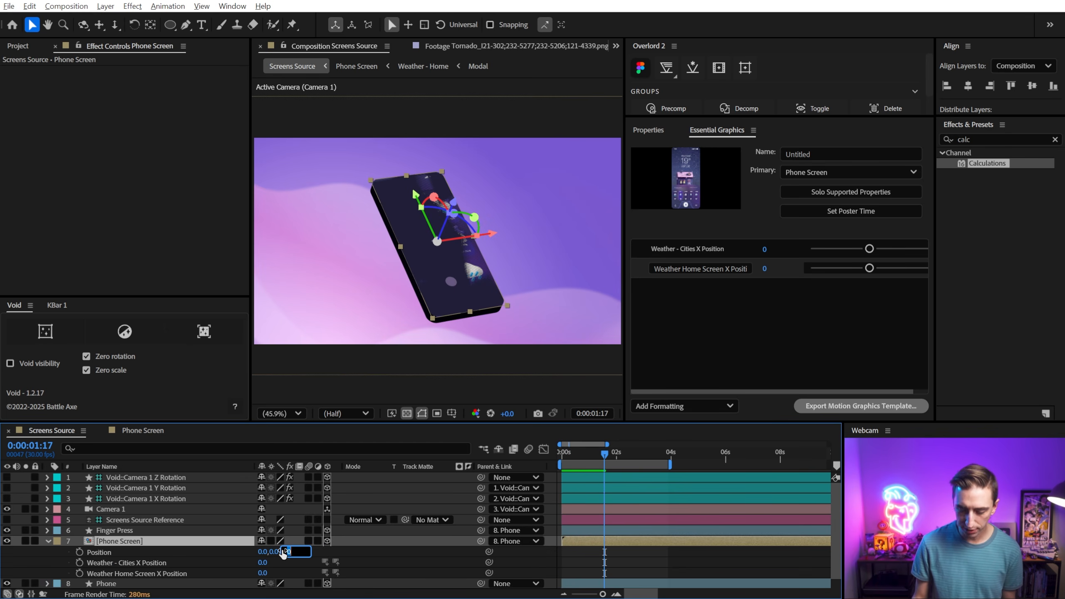
{"action": "key", "text": "Down"}
{"action": "key", "text": "Down"}
{"action": "key", "text": "Return"}
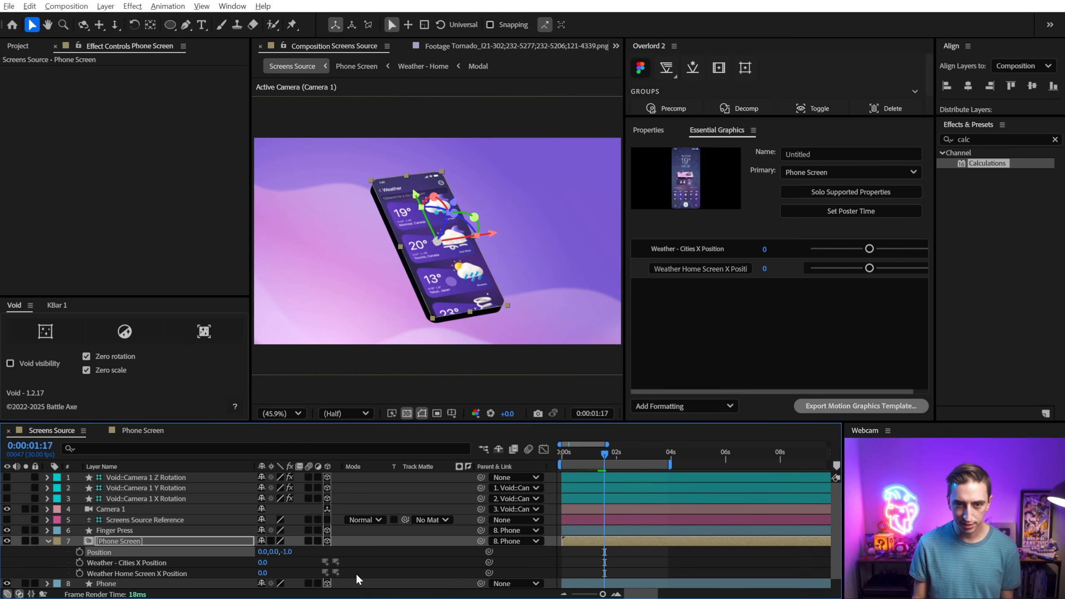
{"action": "key", "text": "space"}
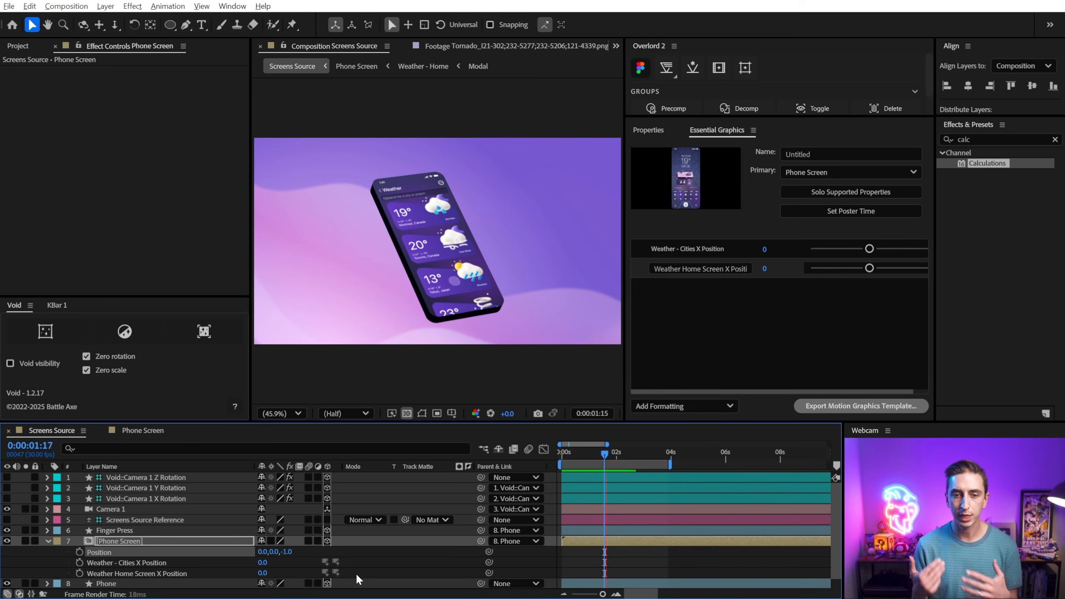
{"action": "key", "text": "space"}
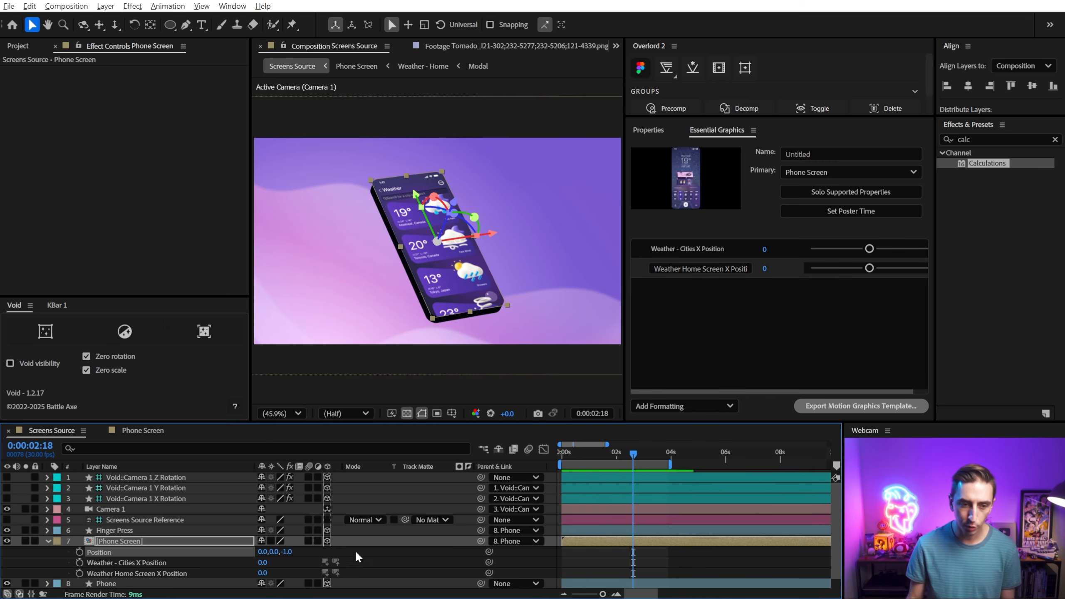
Set the Phone Screen layer's Weather - Cities X Position to 400 to push the Cities screen out of the phone.
{"action": "left_click", "coordinate": [153, 563]}
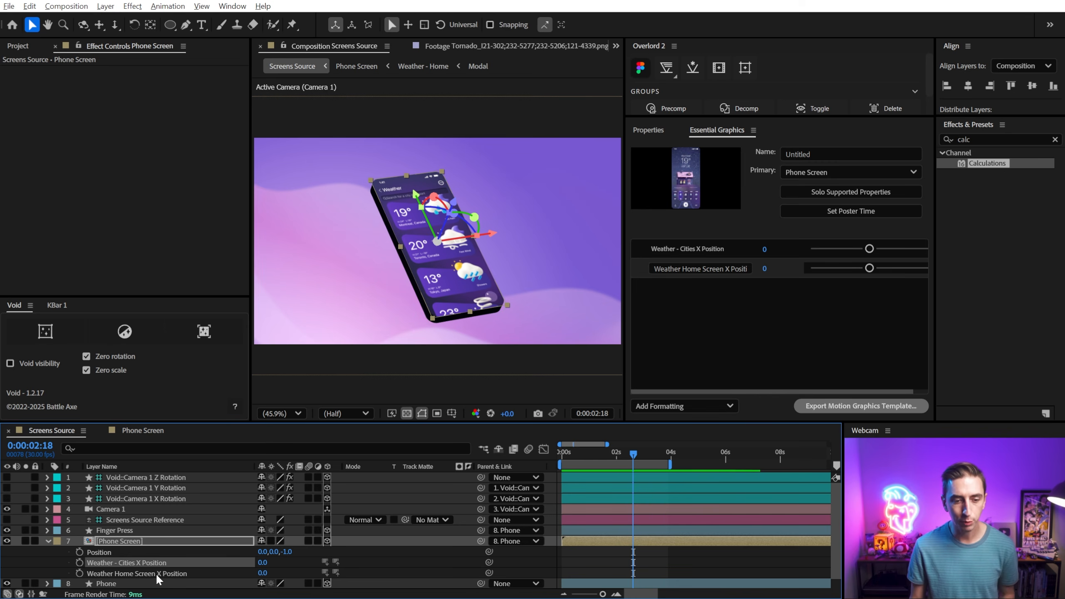
{"action": "left_click_drag", "start_coordinate": [263, 563], "coordinate": [491, 550]}
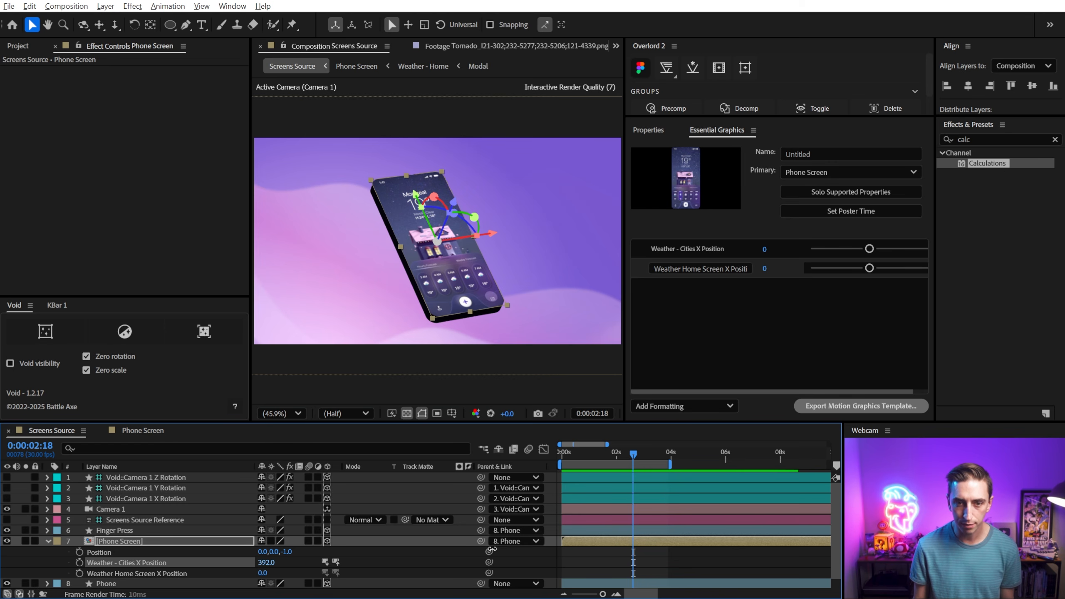
{"action": "left_click", "coordinate": [268, 563]}
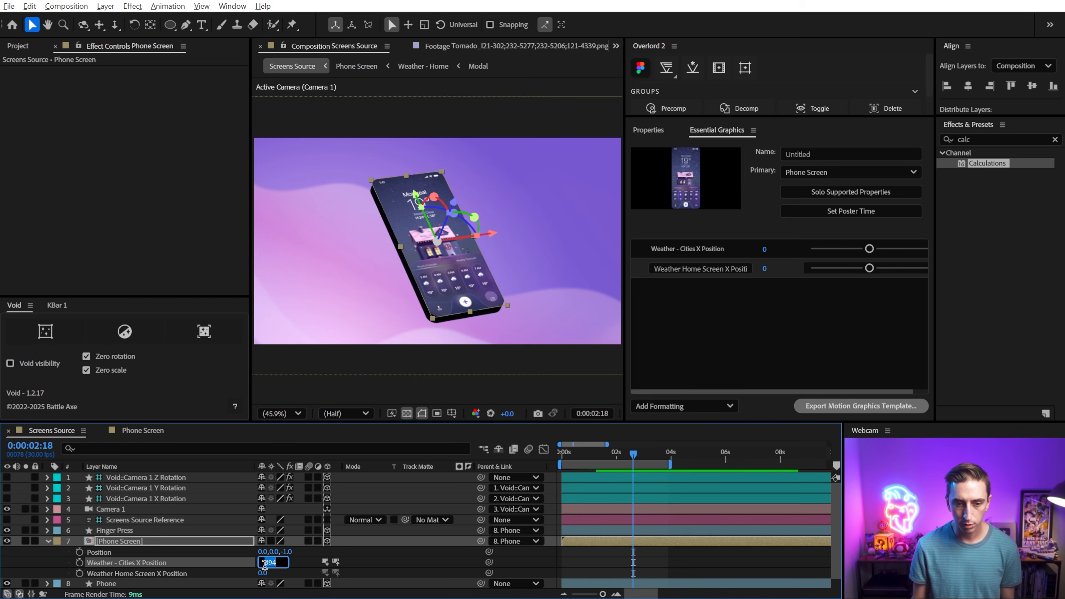
{"action": "type", "text": "400"}
{"action": "key", "text": "Return"}
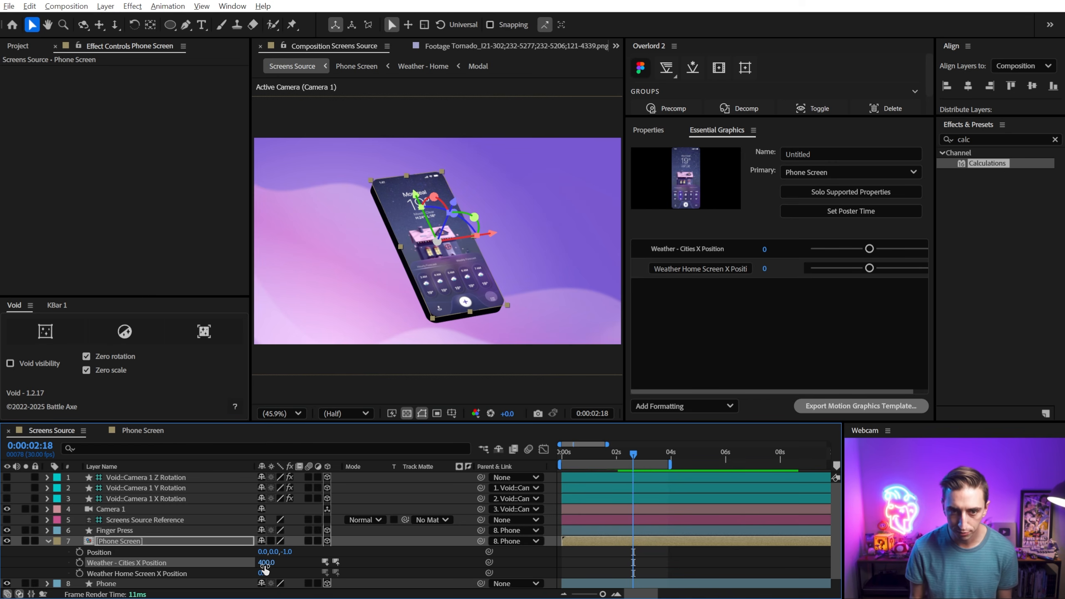
Enlarge the composition view and keyframe Weather Home Screen X Position at 0 at 0:00:02:28.
{"action": "left_click_drag", "start_coordinate": [699, 306], "coordinate": [794, 306]}
{"action": "left_click_drag", "start_coordinate": [618, 454], "coordinate": [642, 451]}
{"action": "left_click_drag", "start_coordinate": [262, 573], "coordinate": [235, 585]}
{"action": "key", "text": "ctrl+z"}
{"action": "left_click", "coordinate": [79, 573]}
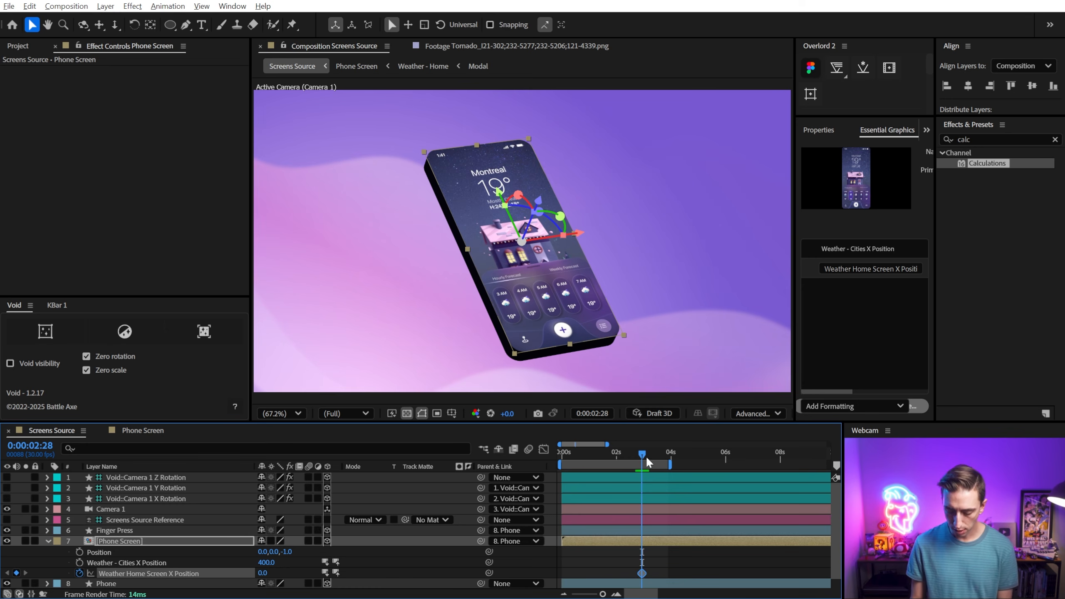
Add a second Weather Home Screen X Position keyframe of -188 at 0:00:03:13.
{"action": "key", "text": "shift+Page_Down"}
{"action": "key", "text": "Page_Down"}
{"action": "key", "text": "Page_Down"}
{"action": "key", "text": "Page_Down"}
{"action": "key", "text": "Page_Down"}
{"action": "key", "text": "Page_Down"}
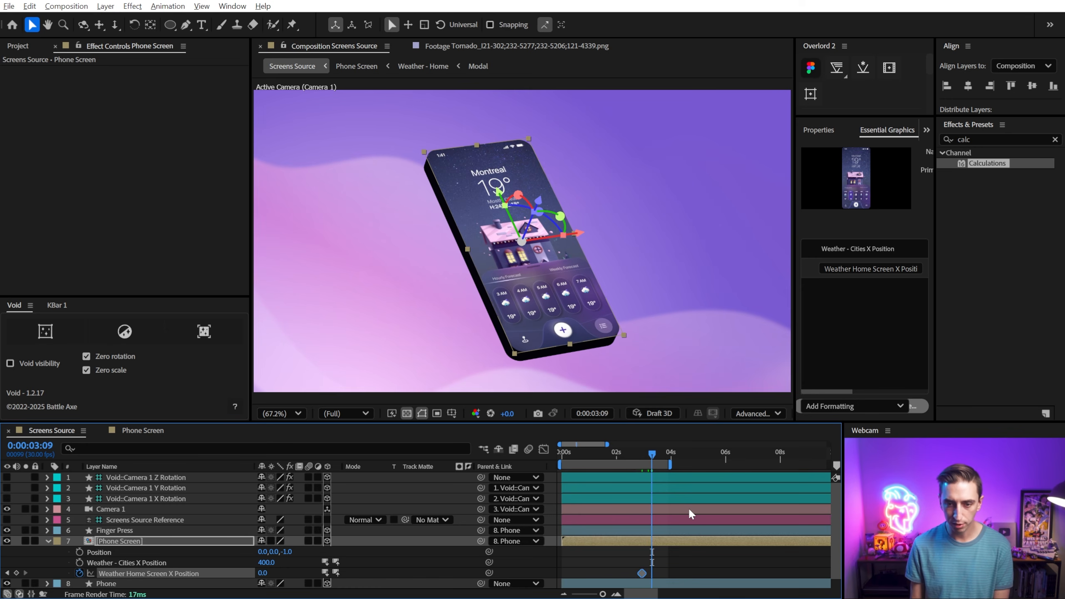
{"action": "left_click_drag", "start_coordinate": [262, 573], "coordinate": [155, 592]}
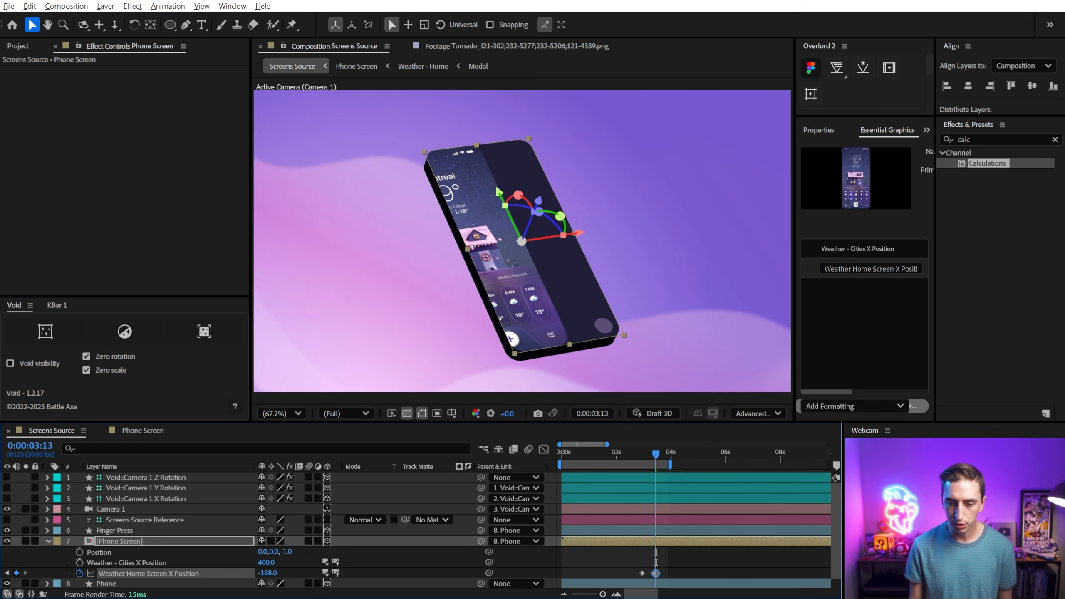
Ease the Weather Home Screen X Position keyframes in the speed graph for a fast early peak, and preview the slide.
{"action": "key", "text": "shift+F3"}
{"action": "left_click_drag", "start_coordinate": [641, 478], "coordinate": [648, 511]}
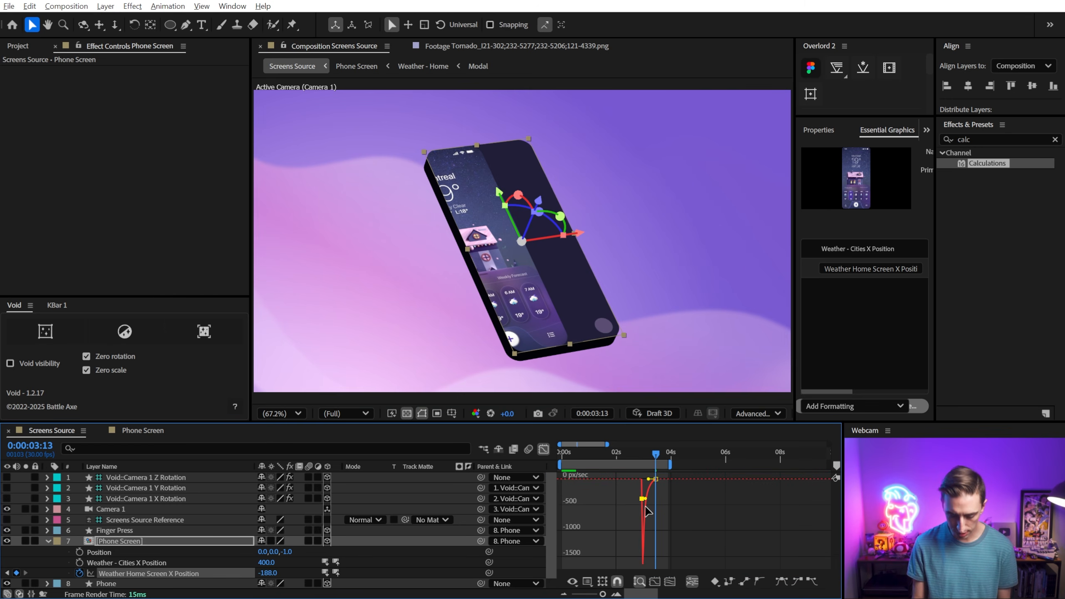
{"action": "left_click", "coordinate": [636, 453]}
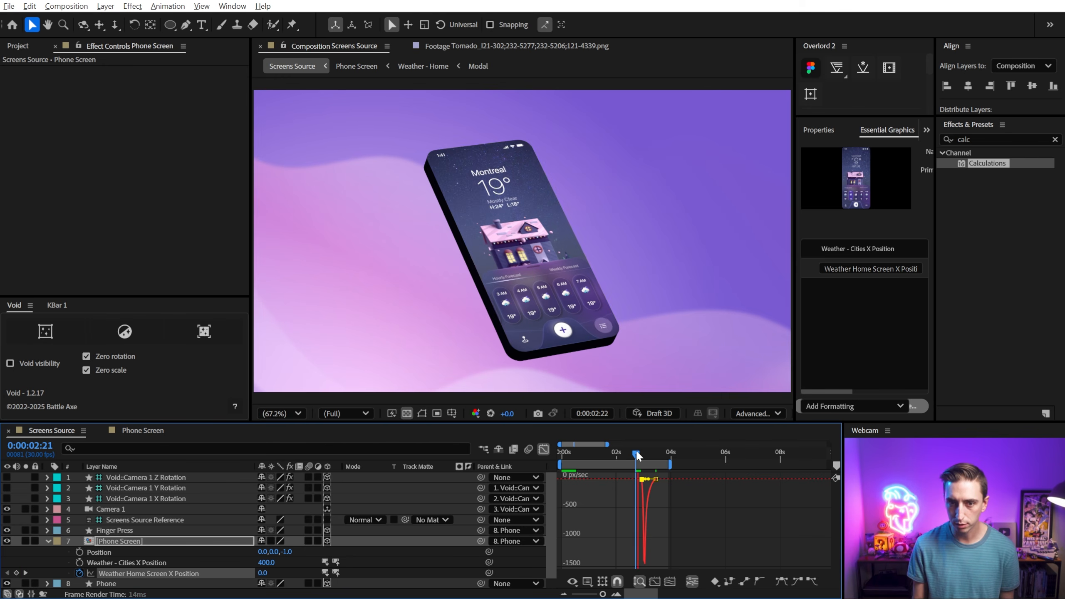
{"action": "key", "text": "space"}
{"action": "key", "text": "shift+F3"}
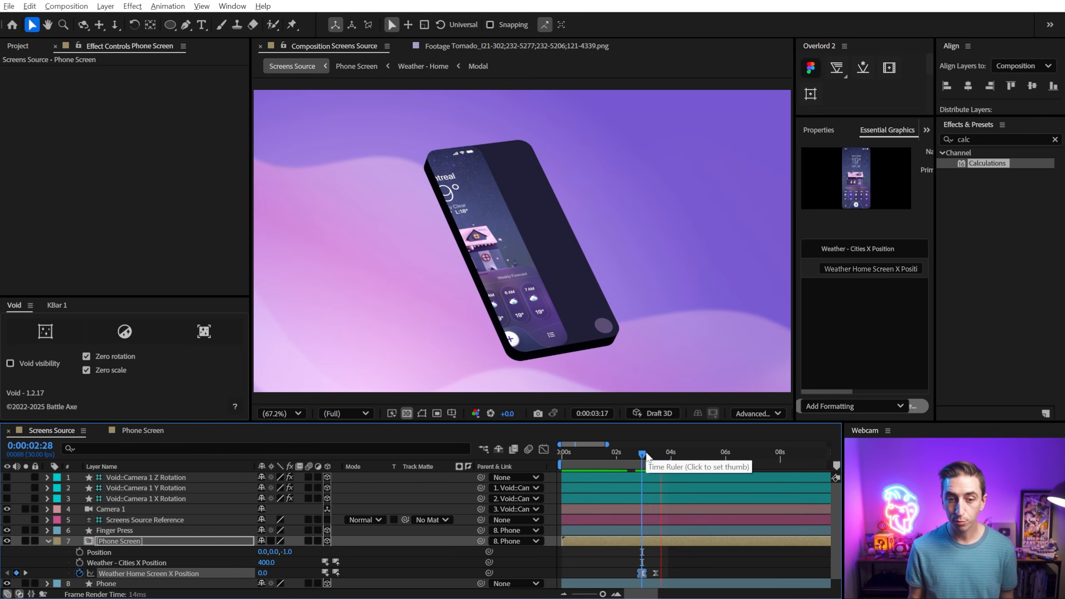
{"action": "left_click", "coordinate": [641, 453]}
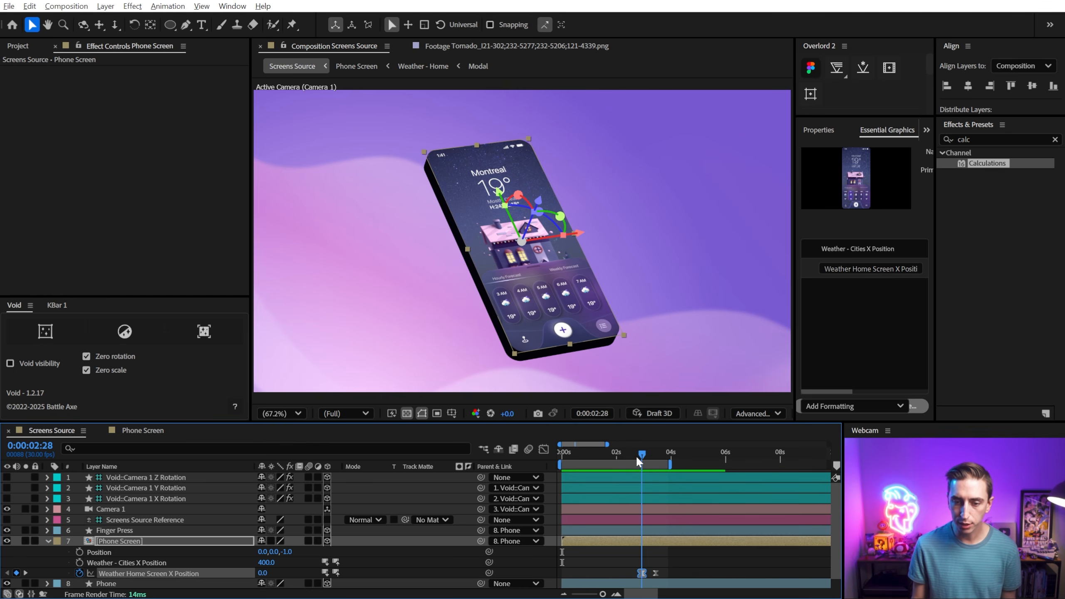
Keyframe Weather - Cities X Position at 400 at 0:00:02:28 and zoom in on the keyframes.
{"action": "left_click", "coordinate": [108, 563]}
{"action": "left_click", "coordinate": [79, 563]}
{"action": "key", "text": "equal"}
{"action": "key", "text": "equal"}
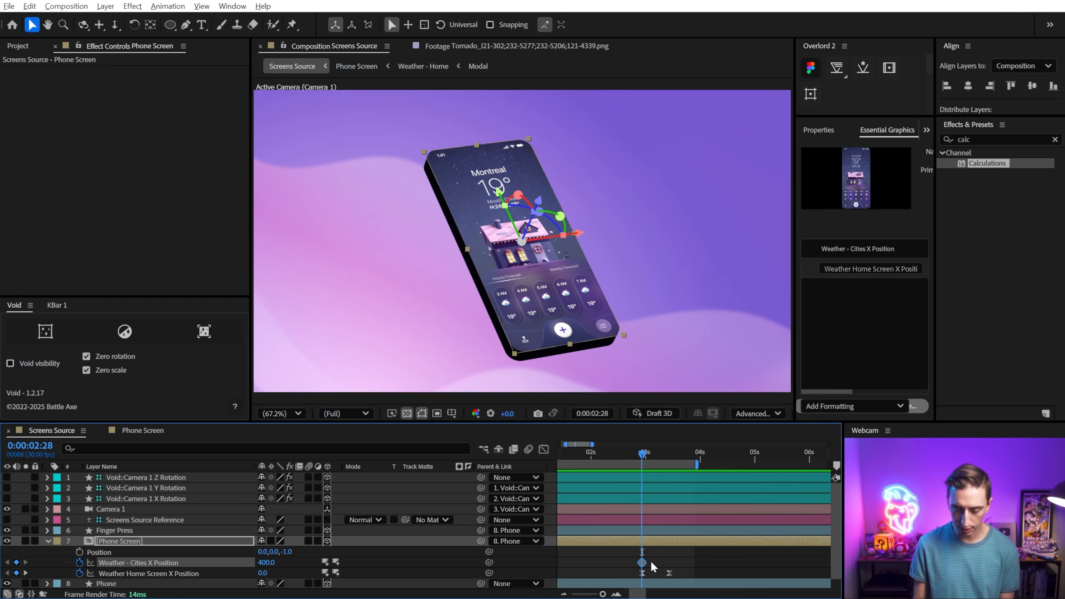
Set Weather - Cities X Position to 0 at 0:00:03:13, and scrub around that keyframe to check the transition.
{"action": "left_click_drag", "start_coordinate": [644, 456], "coordinate": [695, 456]}
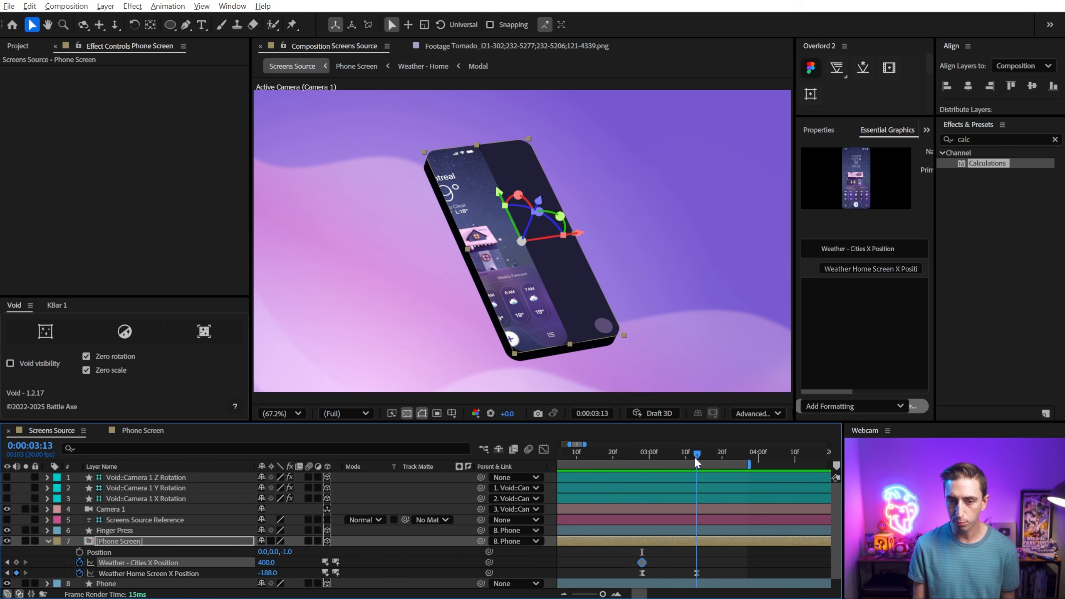
{"action": "left_click", "coordinate": [269, 562]}
{"action": "type", "text": "0"}
{"action": "key", "text": "Return"}
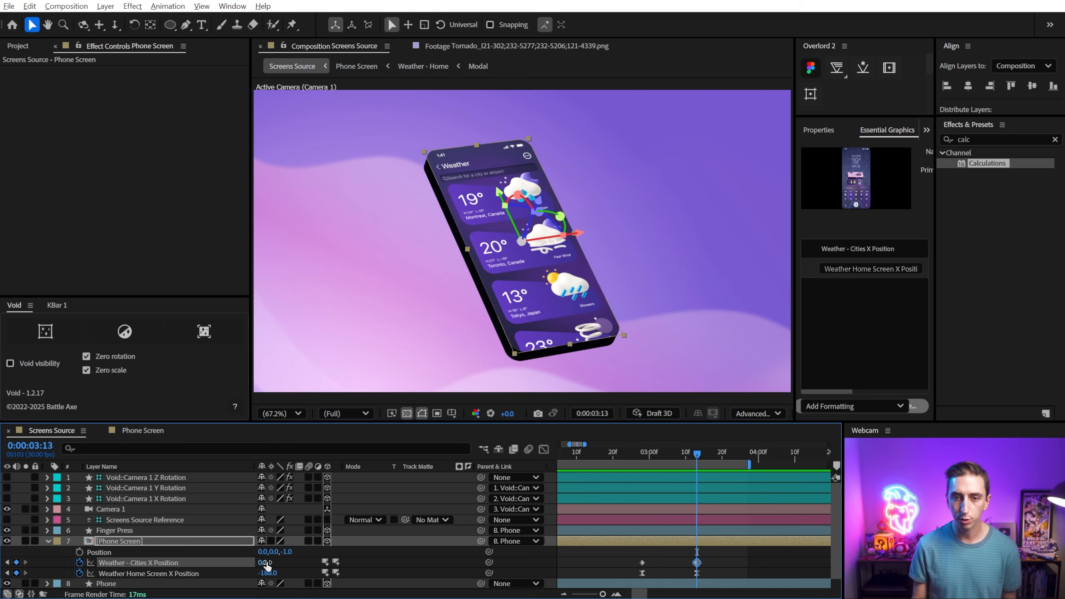
{"action": "left_click", "coordinate": [686, 457]}
{"action": "mouse_move", "coordinate": [686, 459]}
{"action": "left_mouse_down"}
{"action": "mouse_move", "coordinate": [645, 466]}
{"action": "mouse_move", "coordinate": [704, 460]}
{"action": "left_mouse_up"}
{"action": "left_click", "coordinate": [711, 558]}
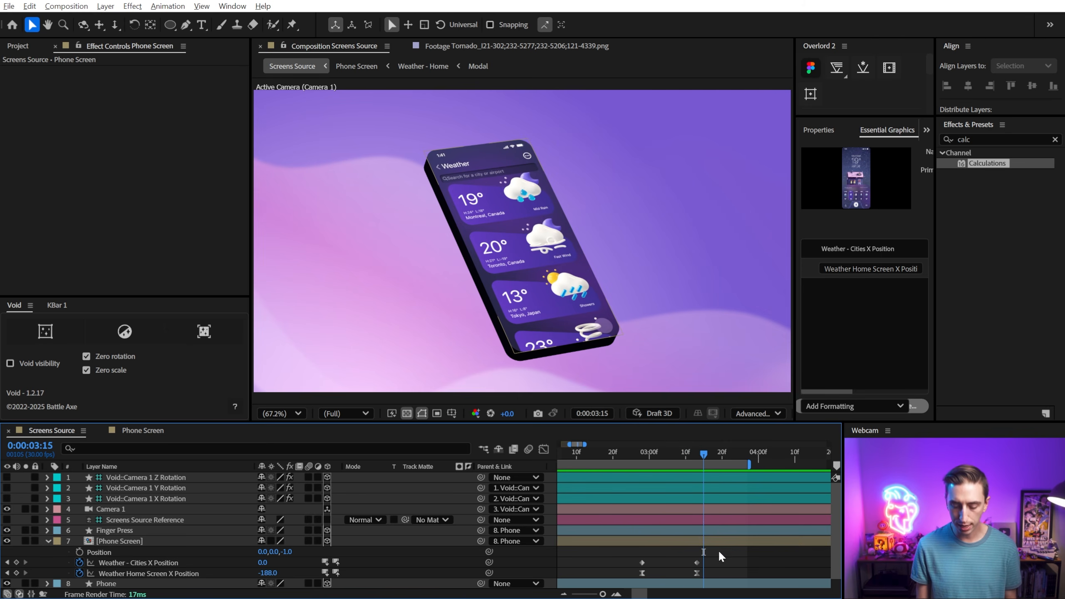
Reshape the speed curves of the Phone Screen layer's two X Position animations so they peak early and ease out slowly.
{"action": "left_click_drag", "start_coordinate": [719, 550], "coordinate": [624, 575]}
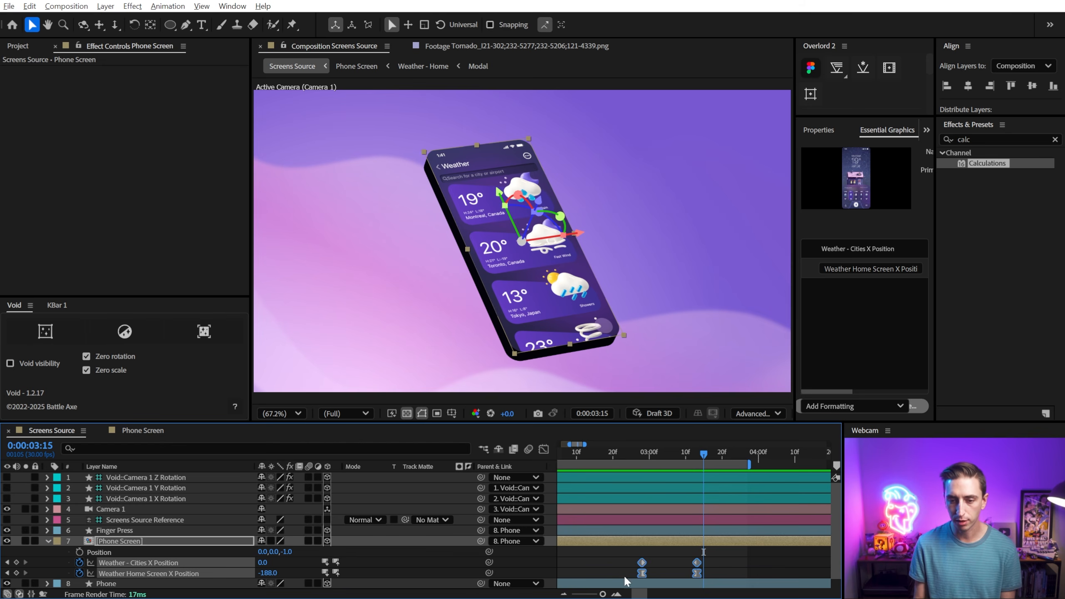
{"action": "left_click", "coordinate": [544, 449]}
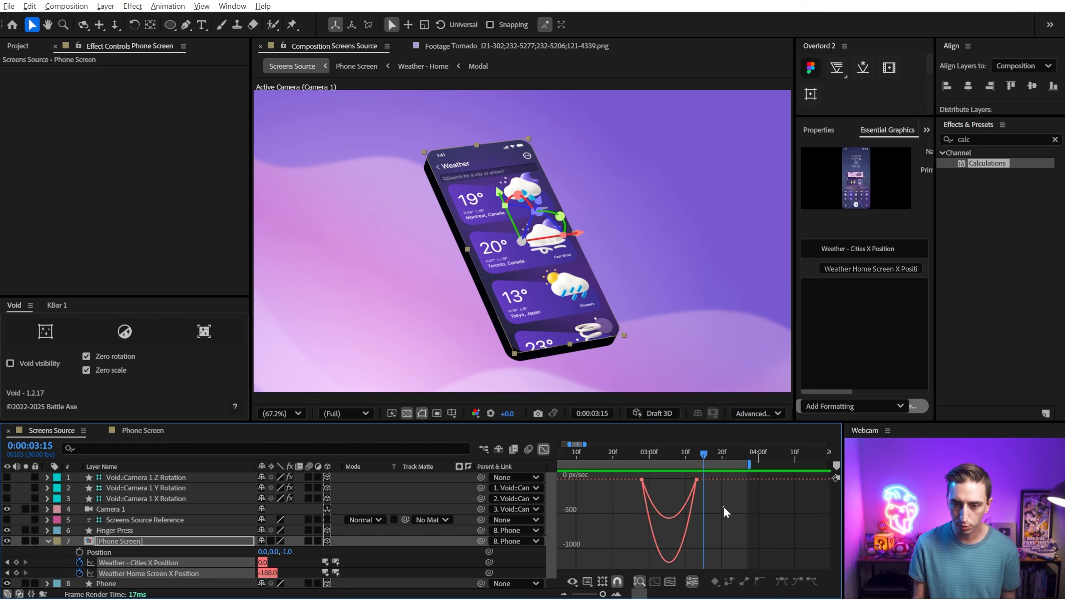
{"action": "left_click", "coordinate": [695, 489]}
{"action": "left_click_drag", "start_coordinate": [685, 475], "coordinate": [637, 455]}
Preview the screen transition from around 0:00:02:27 and save the project.
{"action": "left_click", "coordinate": [625, 453]}
{"action": "key", "text": "space"}
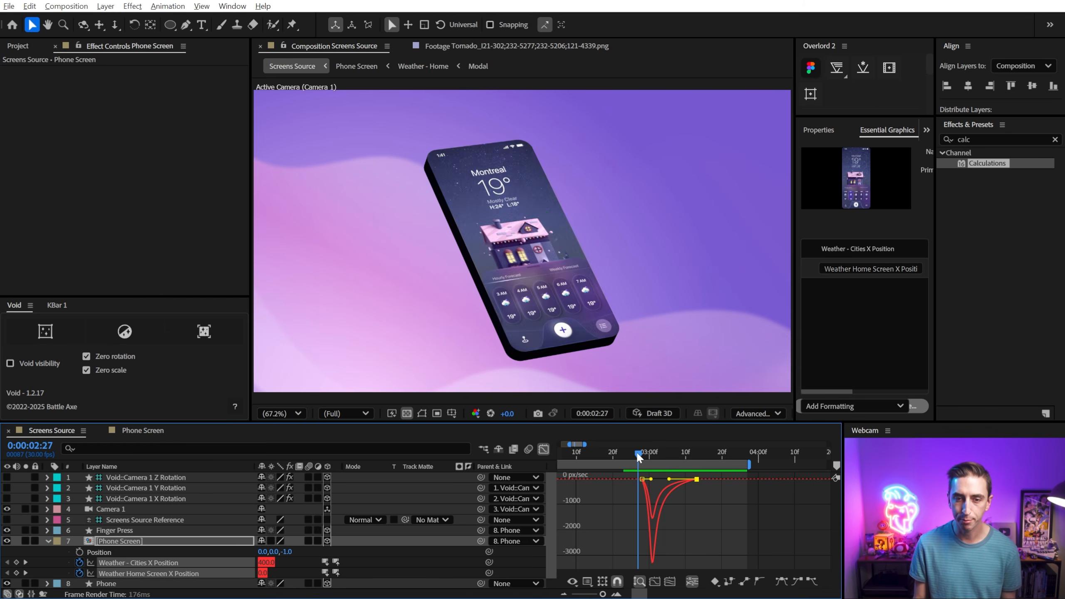
{"action": "key", "text": "space"}
{"action": "left_click", "coordinate": [637, 453]}
{"action": "key", "text": "space"}
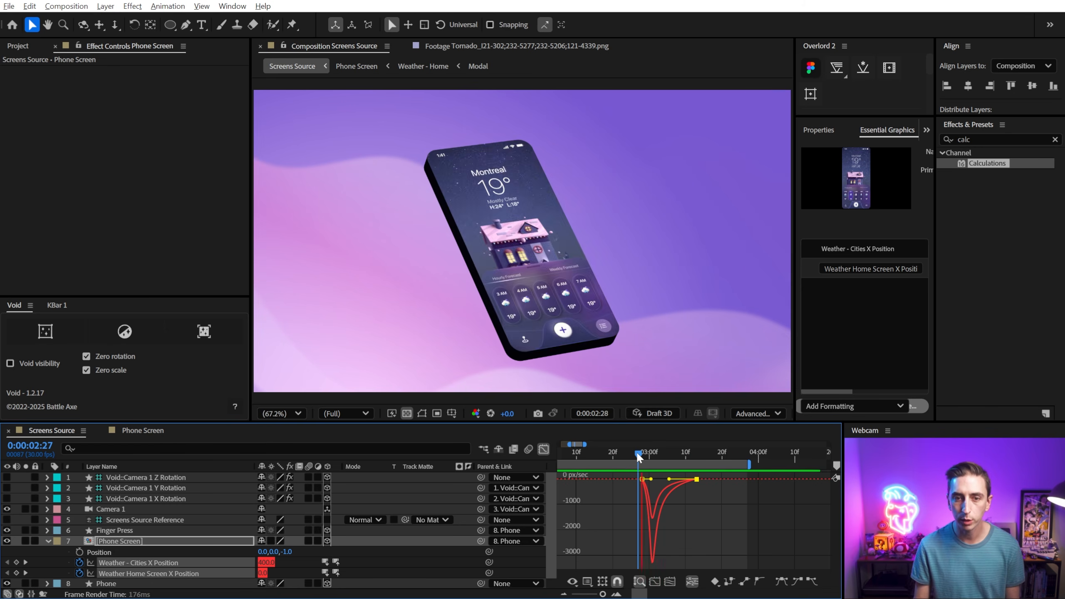
{"action": "left_click_drag", "start_coordinate": [637, 453], "coordinate": [657, 439]}
{"action": "key", "text": "ctrl+s"}
In the Phone Screen composition, set the Weather - Cities layer's X Position to 417 so it sits outside the frame.
{"action": "left_click", "coordinate": [137, 435]}
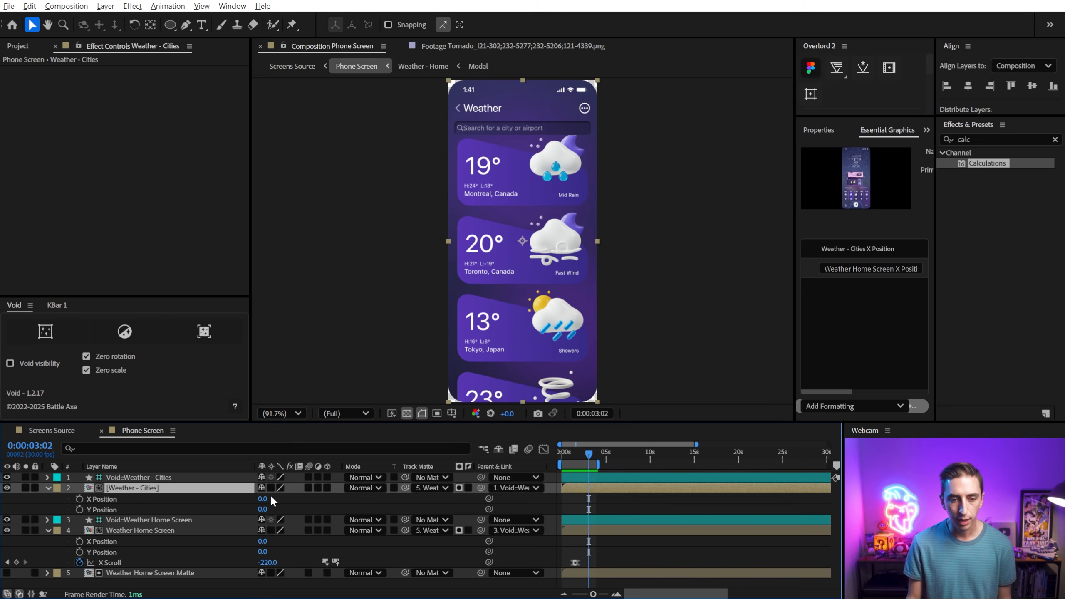
{"action": "left_click_drag", "start_coordinate": [265, 501], "coordinate": [515, 488]}
{"action": "left_click_drag", "start_coordinate": [263, 542], "coordinate": [484, 227]}
{"action": "key", "text": "ctrl+z"}
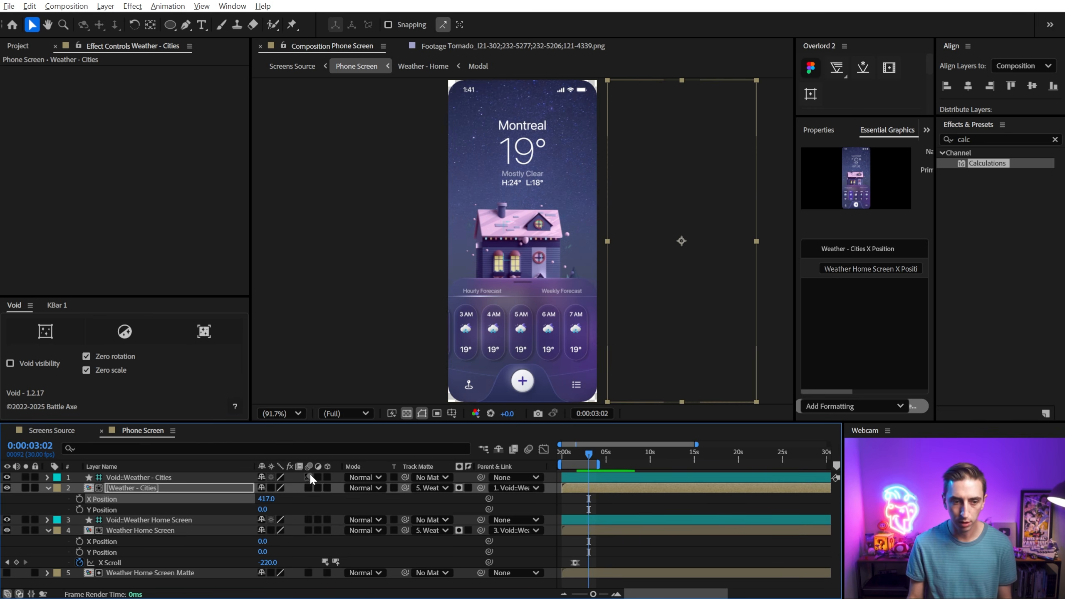
Apply the Gaussian Blur effect to the Weather Home Screen layer, leaving its Blurriness at 0.
{"action": "left_click", "coordinate": [503, 217]}
{"action": "left_click", "coordinate": [1056, 140]}
{"action": "left_click", "coordinate": [980, 138]}
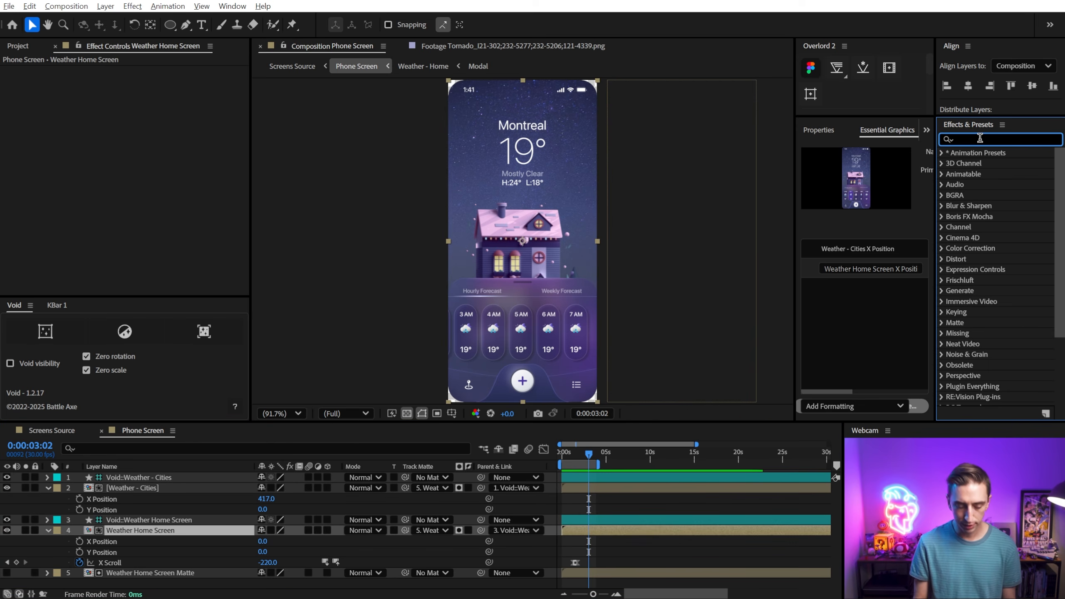
{"action": "type", "text": "gau"}
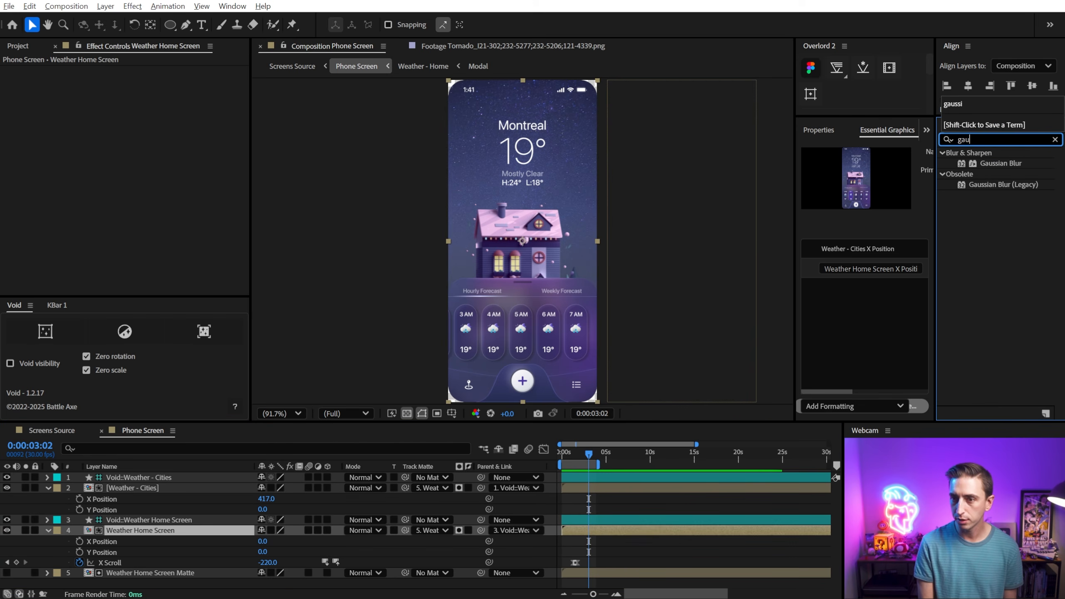
{"action": "double_click", "coordinate": [1001, 163]}
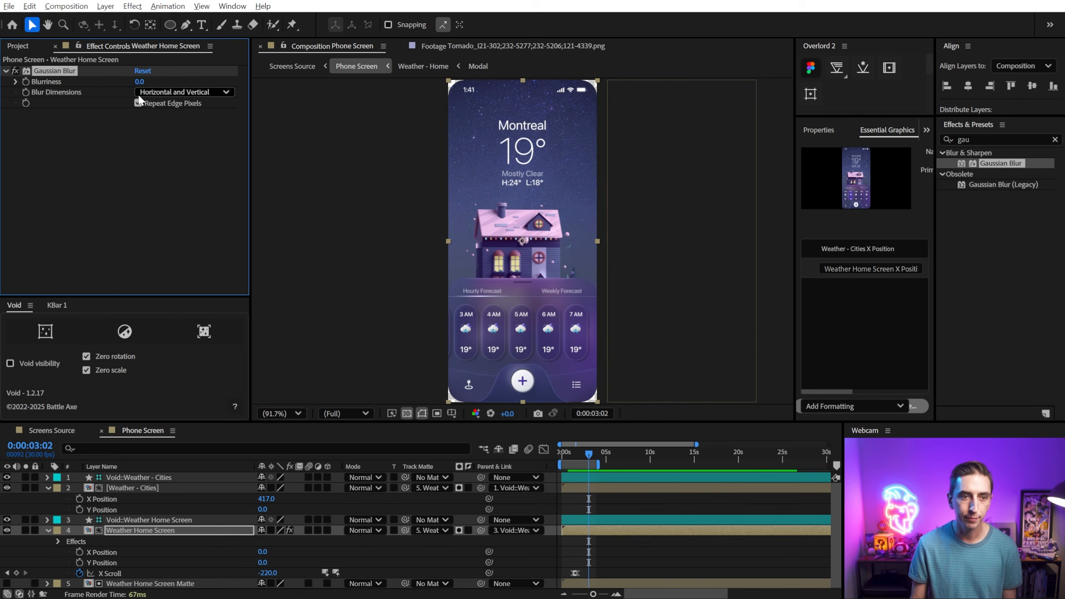
{"action": "left_click_drag", "start_coordinate": [139, 82], "coordinate": [366, 83]}
{"action": "key", "text": "ctrl+z"}
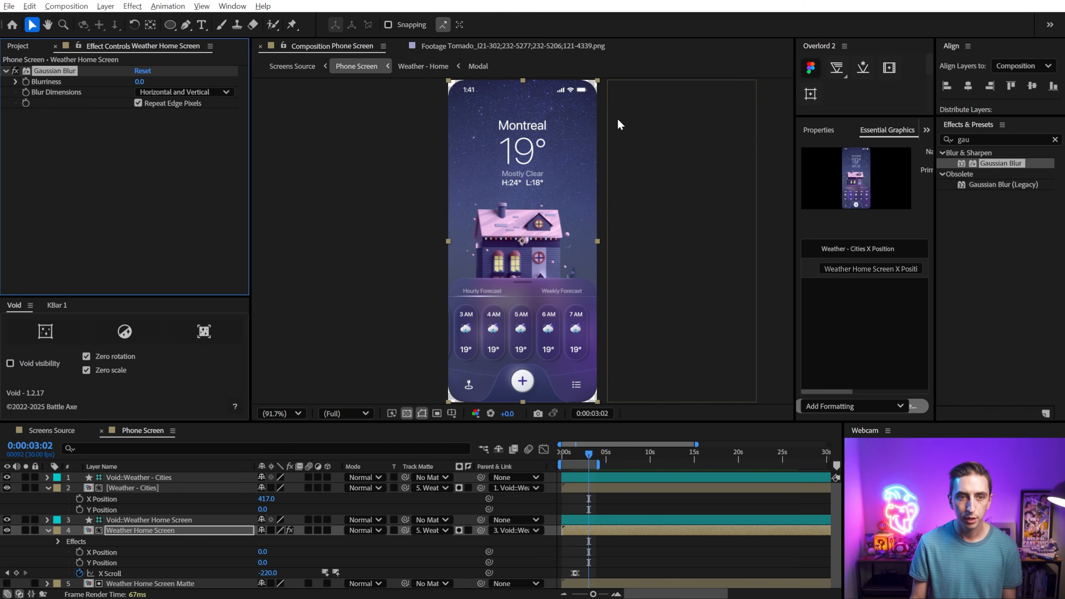
Add the Tint effect to the Weather Home Screen layer below the Gaussian Blur.
{"action": "left_click", "coordinate": [1055, 139]}
{"action": "type", "text": "tint"}
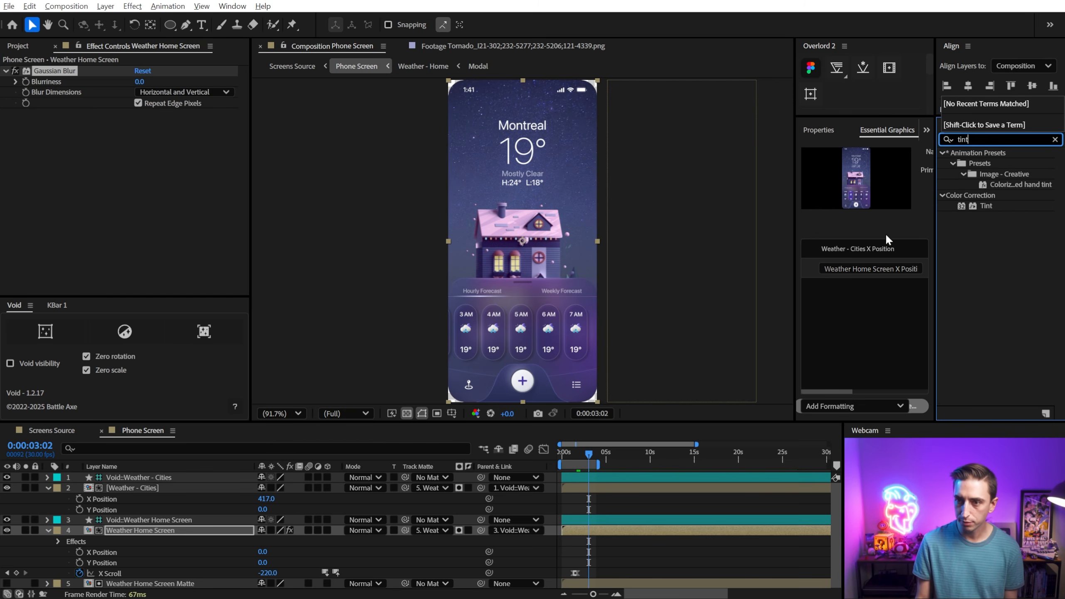
{"action": "left_click_drag", "start_coordinate": [987, 207], "coordinate": [246, 164]}
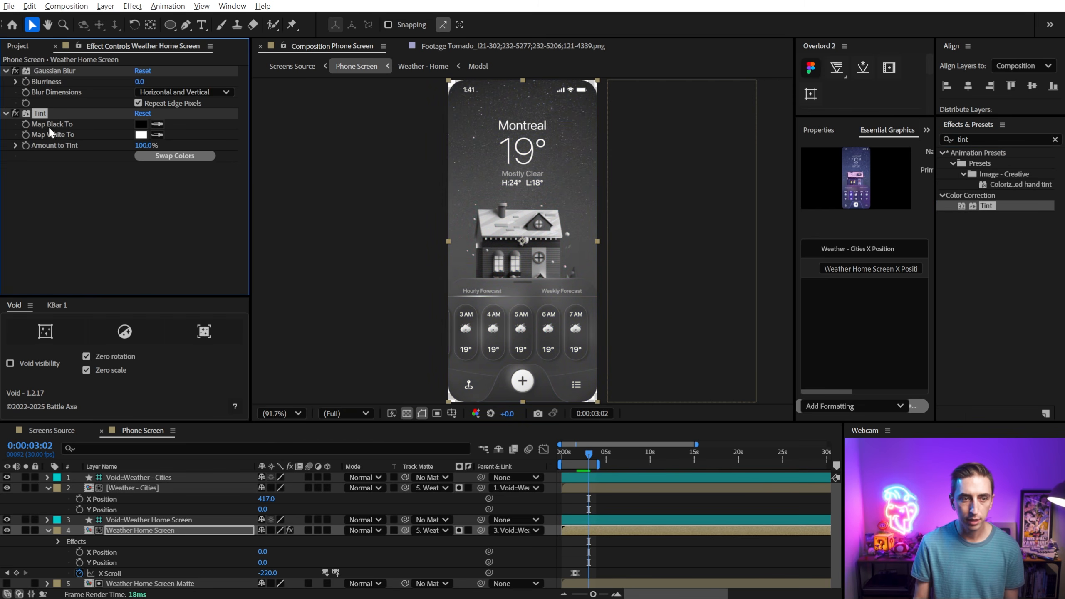
Turn Tint off and sample the home screen's dark blue background for both Map Black To and Map White To.
{"action": "left_click", "coordinate": [15, 112]}
{"action": "left_click", "coordinate": [157, 124]}
{"action": "left_click", "coordinate": [470, 80]}
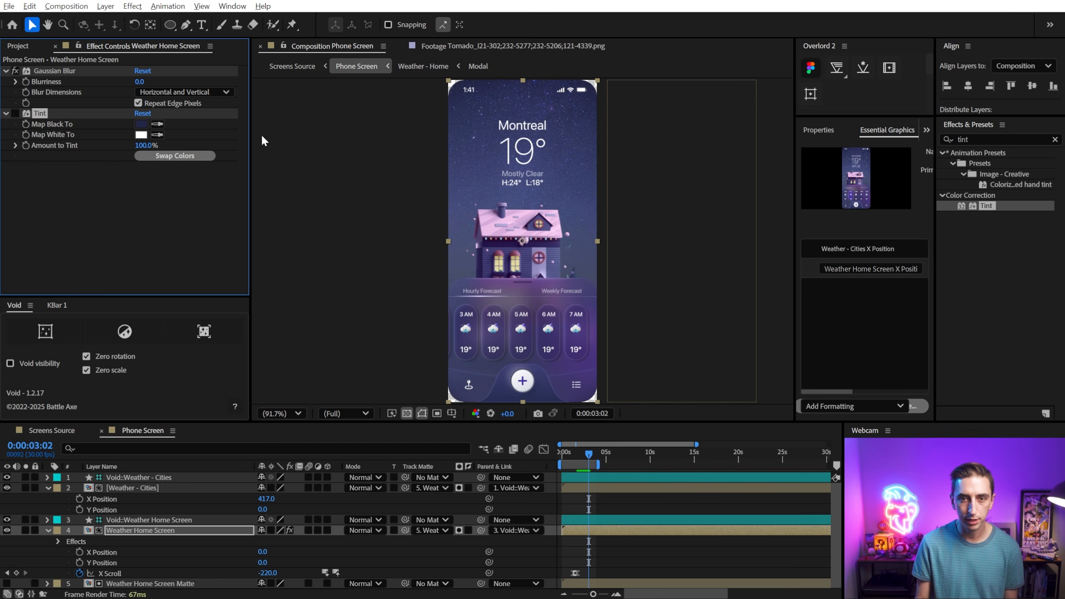
{"action": "left_click", "coordinate": [157, 135]}
{"action": "left_click", "coordinate": [141, 124]}
Turn Tint back on with Amount to Tint at 62% and set the Gaussian Blur's Blurriness to 22.4.
{"action": "left_click", "coordinate": [15, 113]}
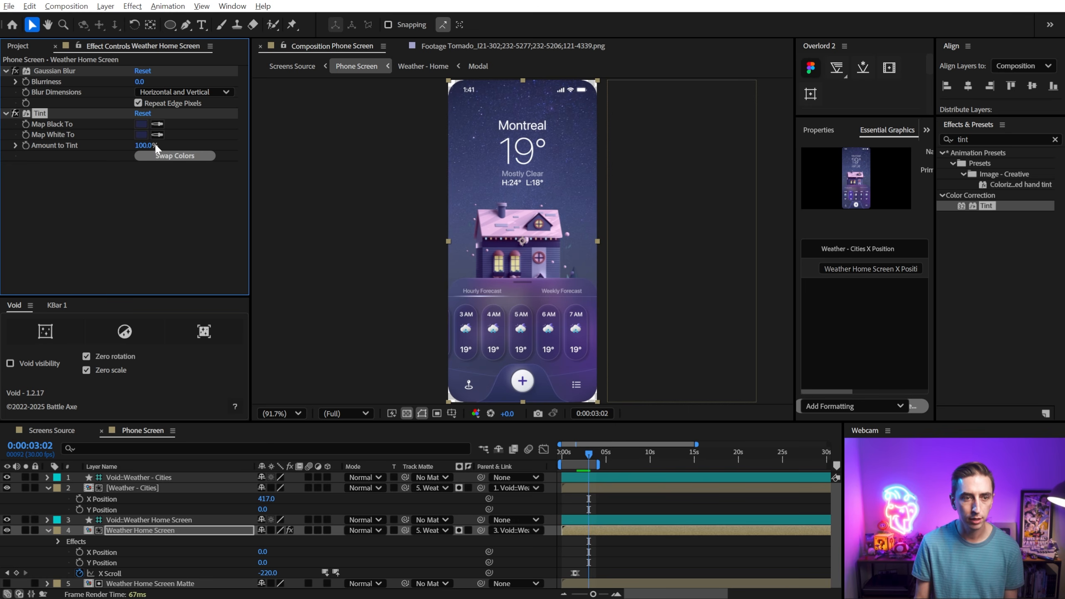
{"action": "left_click_drag", "start_coordinate": [156, 147], "coordinate": [52, 151]}
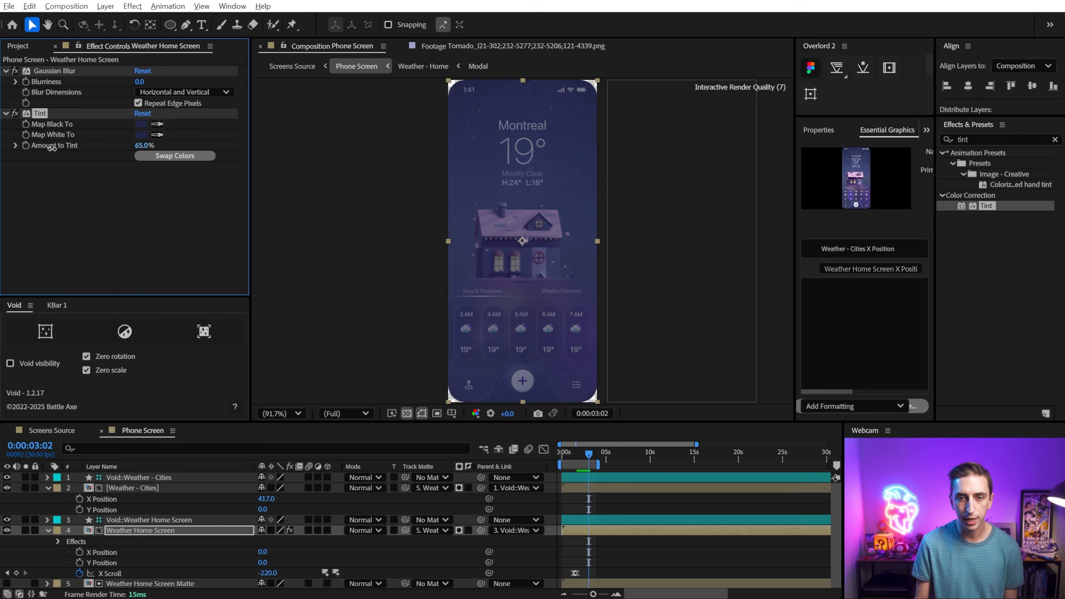
{"action": "left_click_drag", "start_coordinate": [139, 82], "coordinate": [289, 84]}
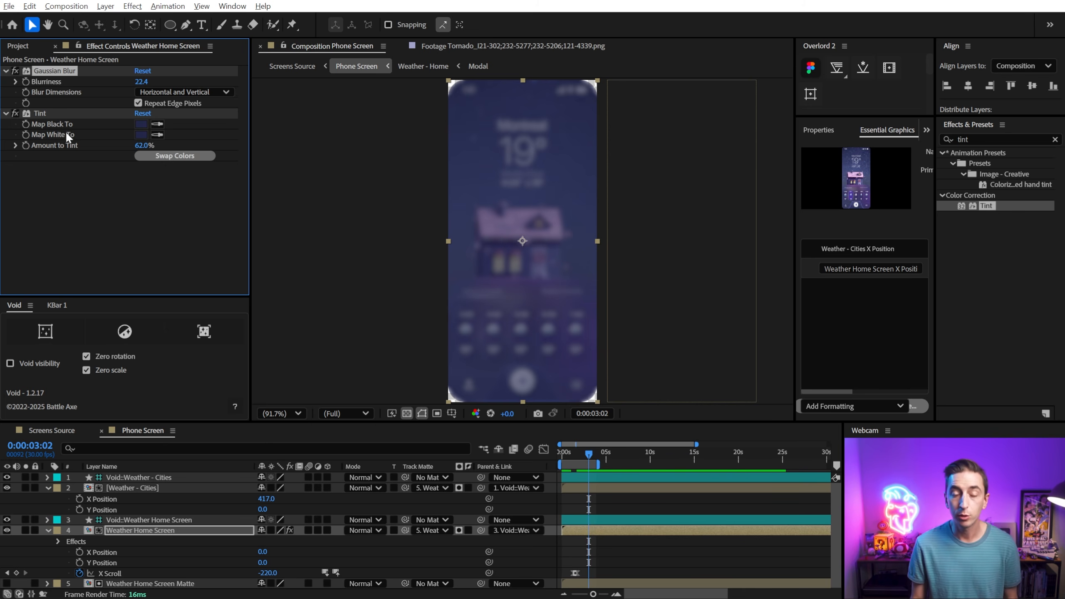
Disable Tint and start a Blurriness expression on the Gaussian Blur with the line "const xPos = transform.xPosition;".
{"action": "left_click", "coordinate": [15, 113]}
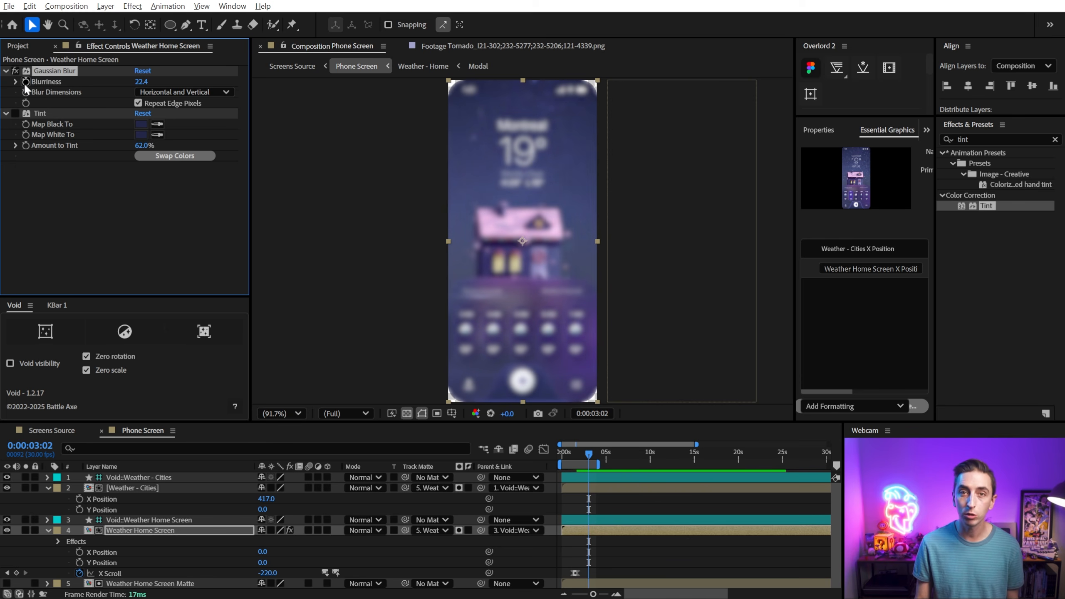
{"action": "left_click", "coordinate": [23, 83], "text": "alt"}
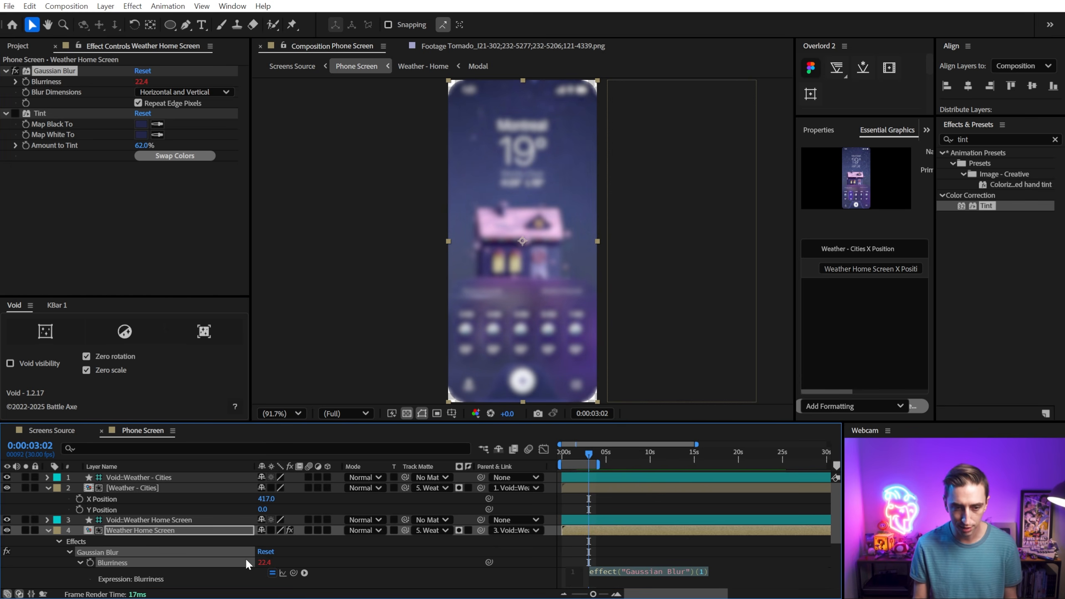
{"action": "scroll", "coordinate": [244, 558], "scroll_direction": "down", "scroll_amount": 1}
{"action": "scroll", "coordinate": [623, 553], "scroll_direction": "up", "scroll_amount": 5}
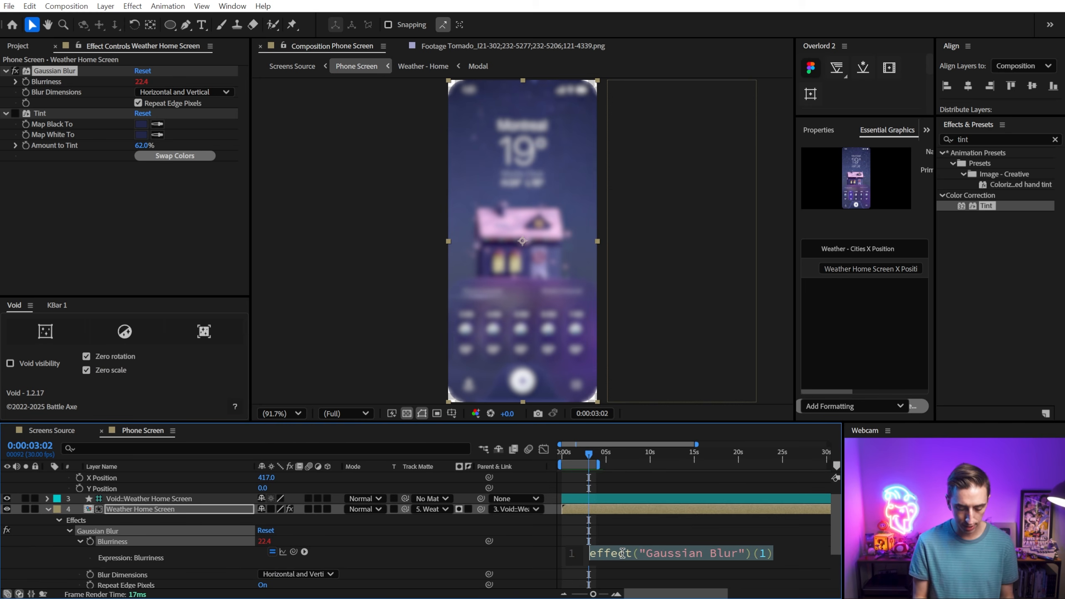
{"action": "type", "text": "const"}
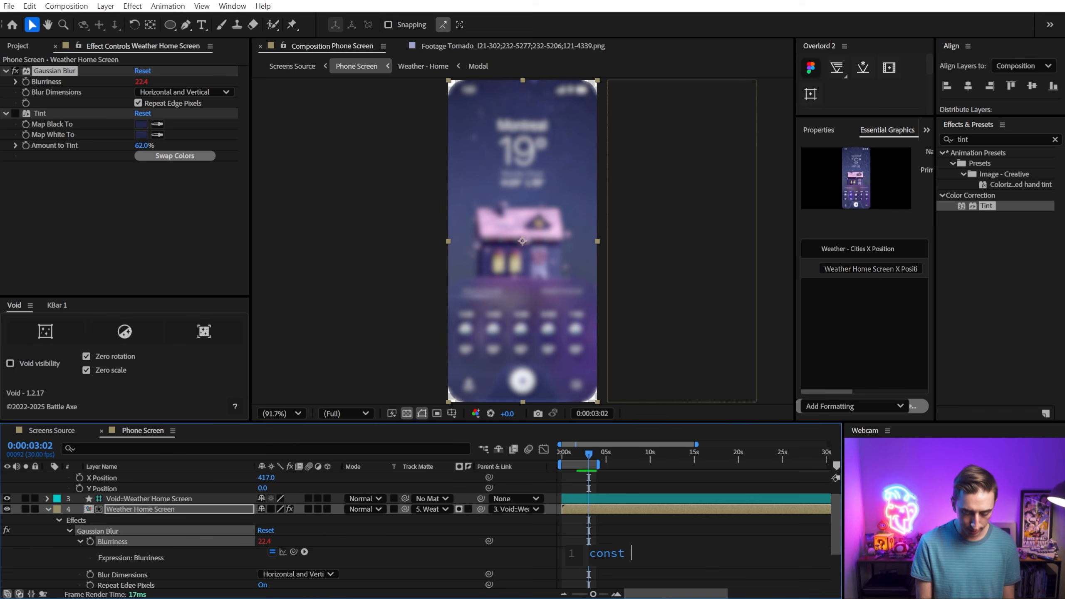
{"action": "type", "text": " xPos = "}
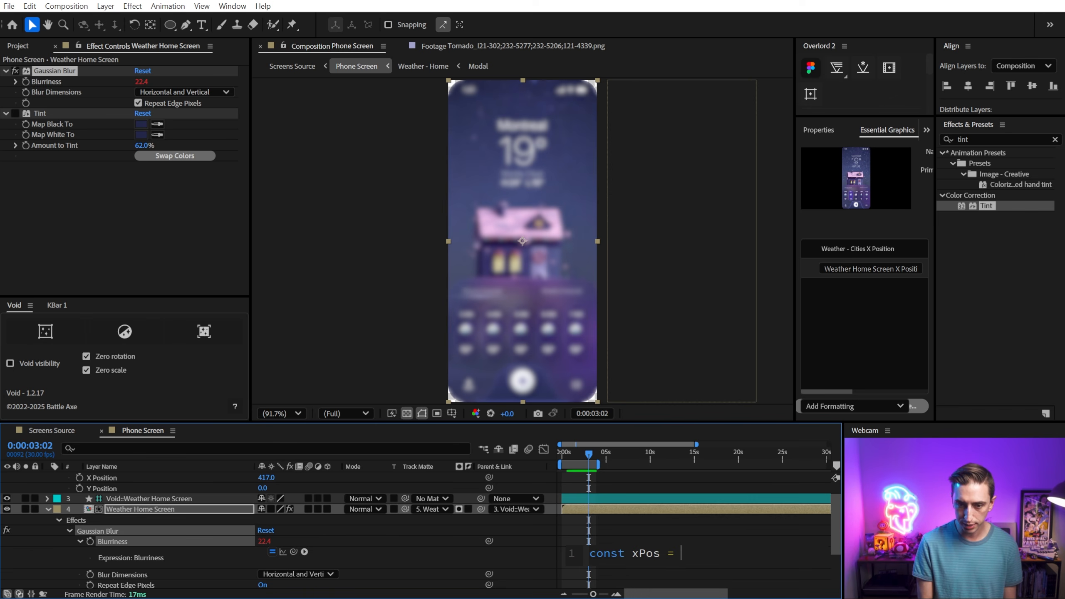
{"action": "type", "text": "transform.position"}
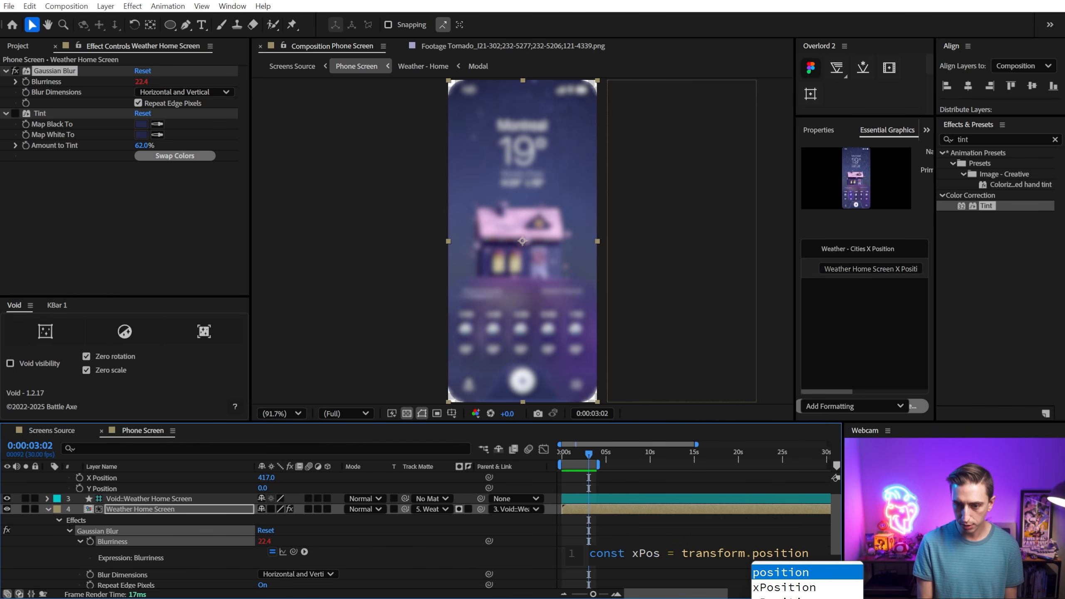
{"action": "key", "text": "Down"}
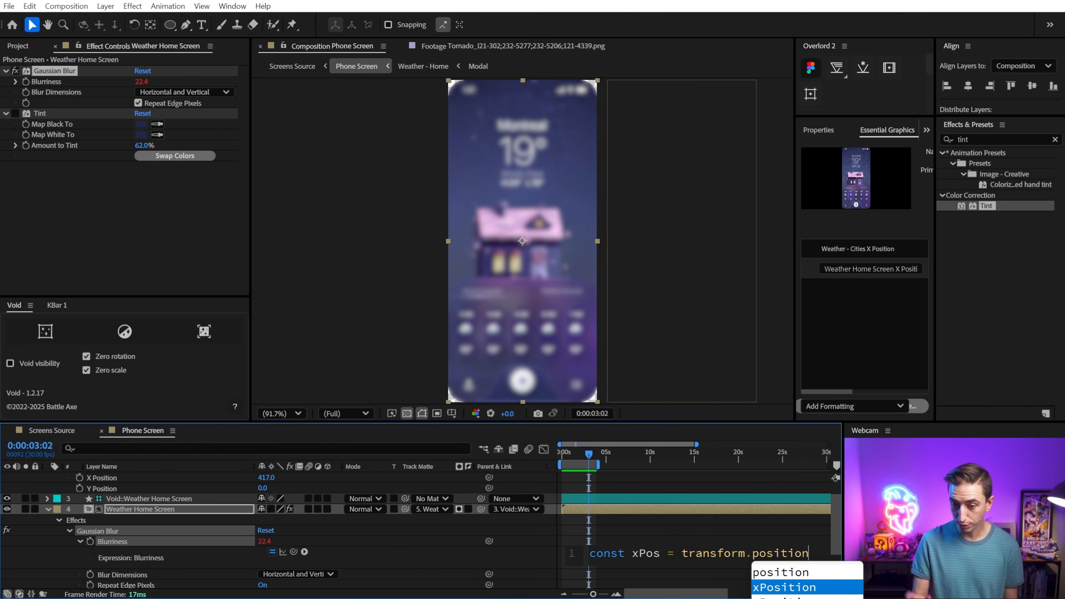
{"action": "left_click", "coordinate": [782, 588]}
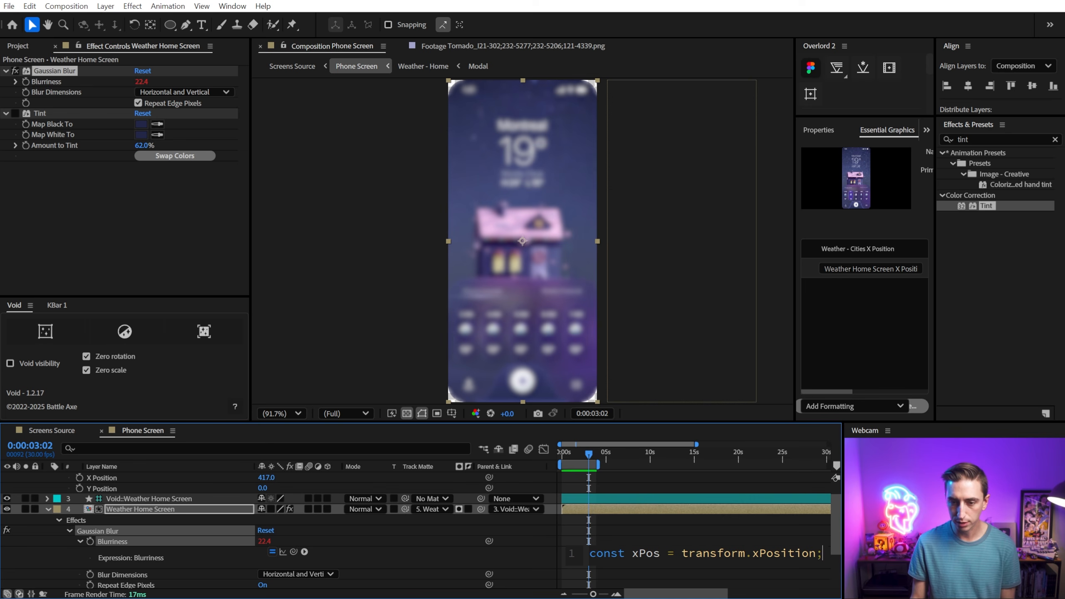
Add the second line "linear(xPos,0,-200,0,value);" to the Blurriness expression and commit it.
{"action": "left_click_drag", "start_coordinate": [787, 569], "coordinate": [788, 587]}
{"action": "left_click_drag", "start_coordinate": [756, 421], "coordinate": [753, 308]}
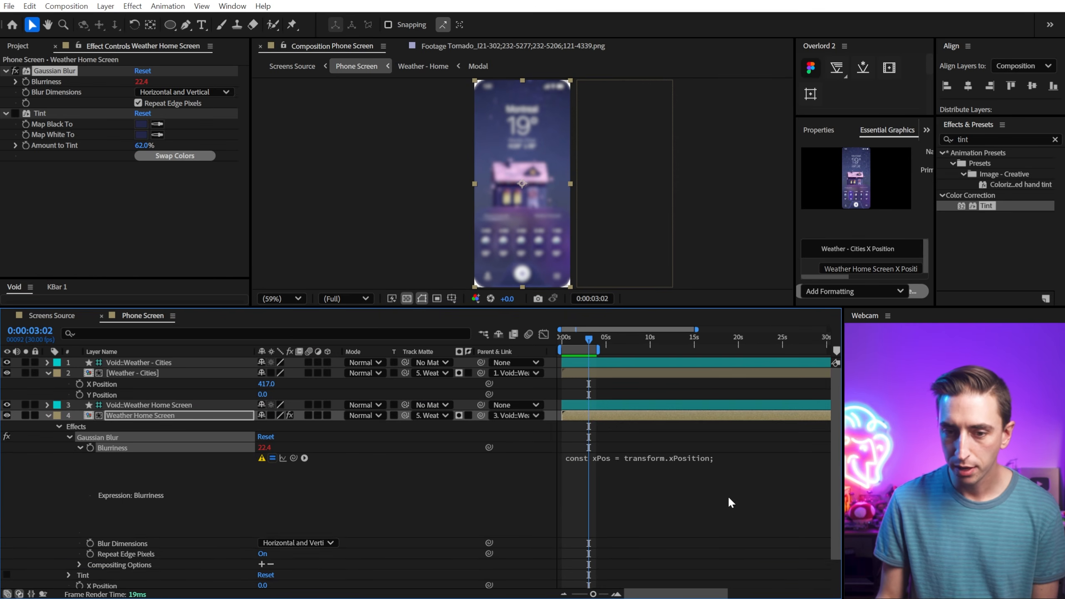
{"action": "left_click", "coordinate": [706, 487]}
{"action": "left_click", "coordinate": [812, 459]}
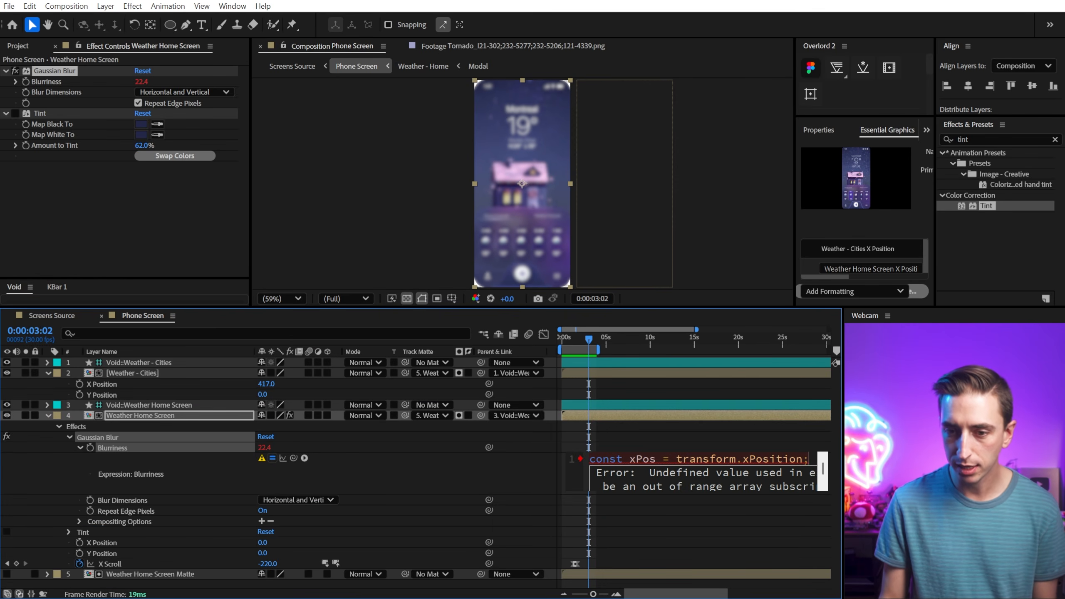
{"action": "key", "text": "Return"}
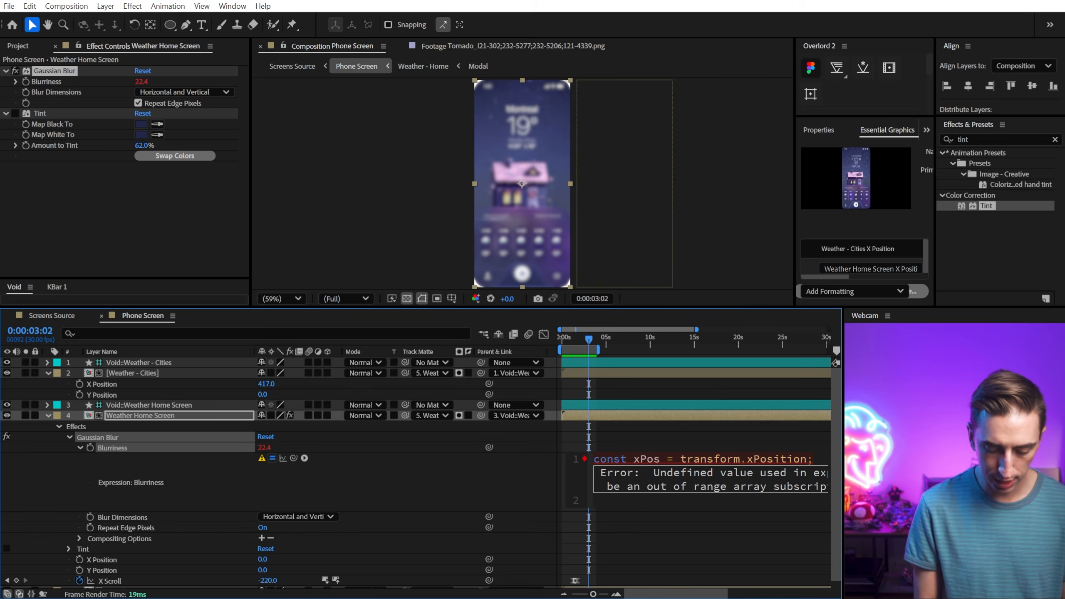
{"action": "type", "text": "linear("}
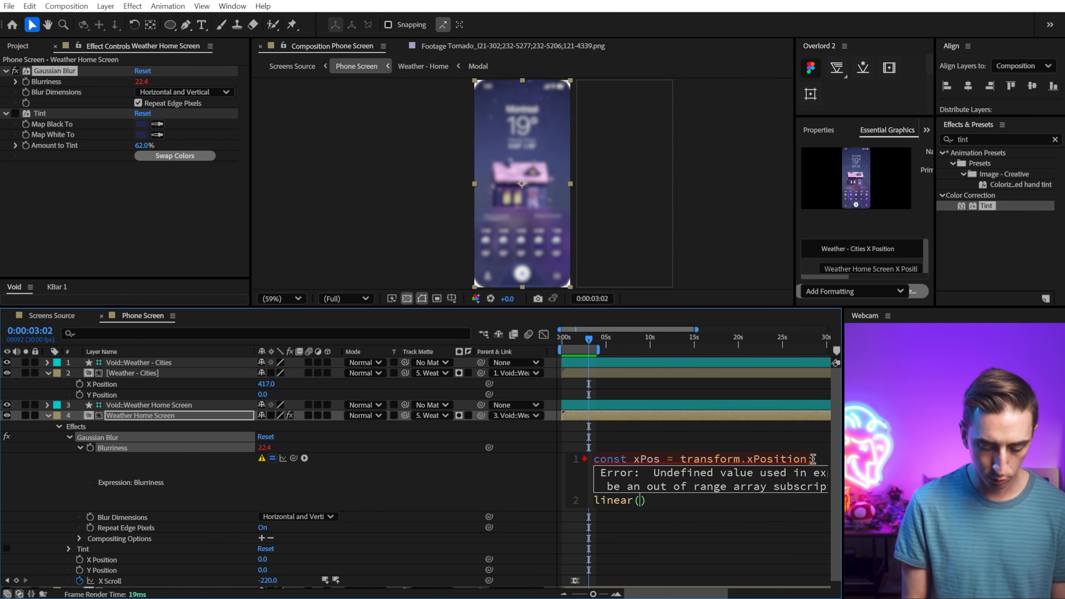
{"action": "type", "text": "xPos"}
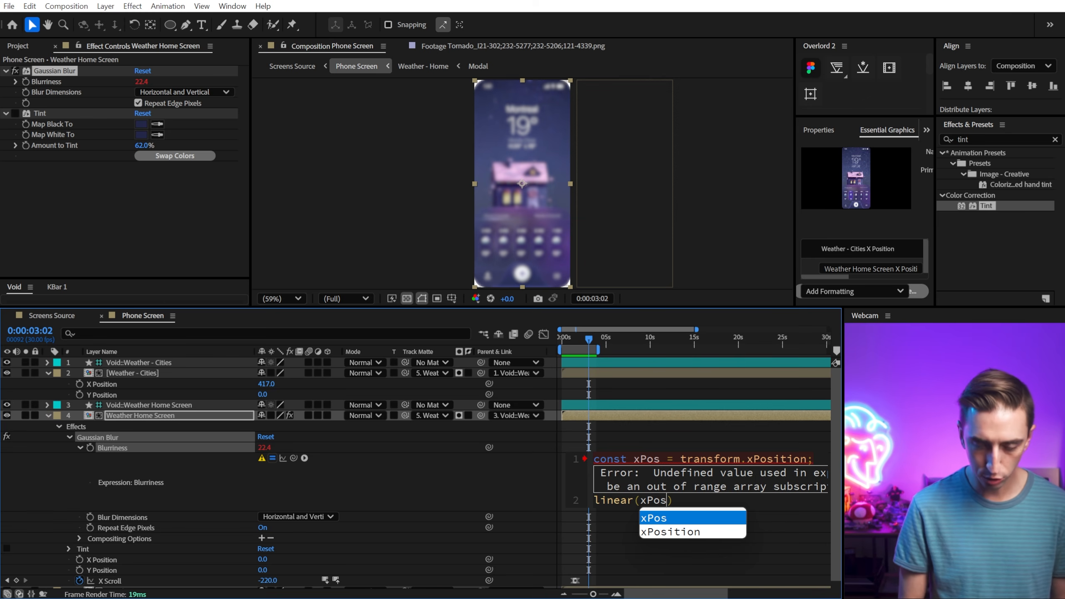
{"action": "type", "text": ",0,-"}
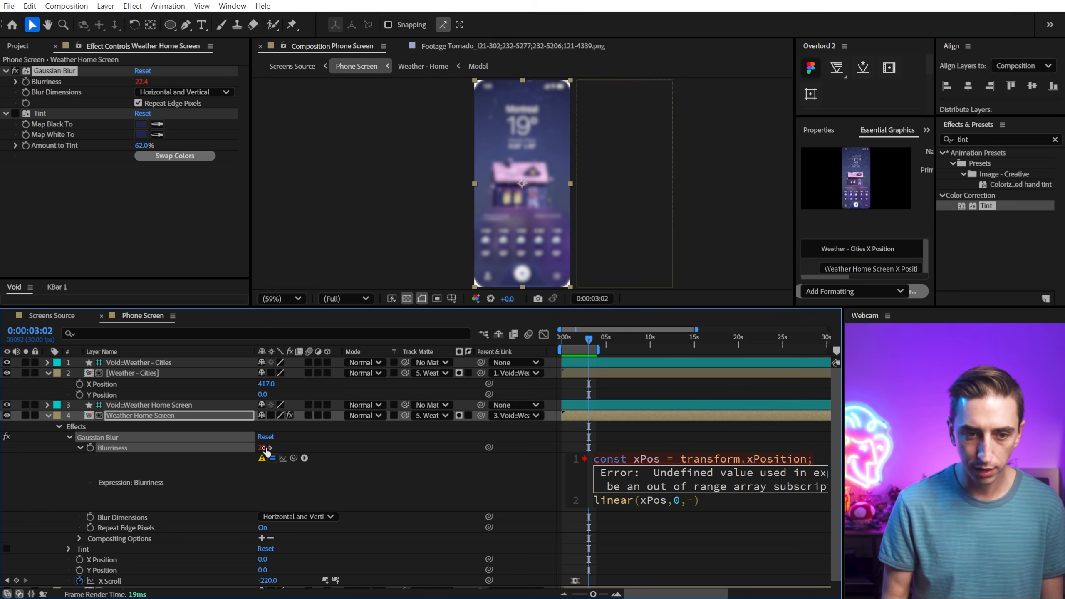
{"action": "type", "text": "200,0,"}
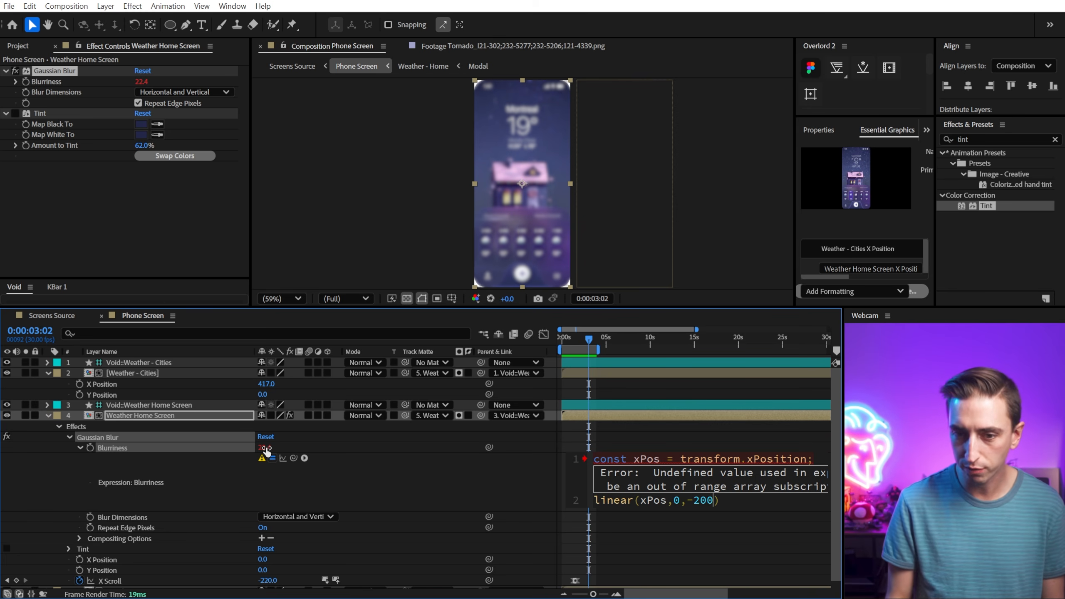
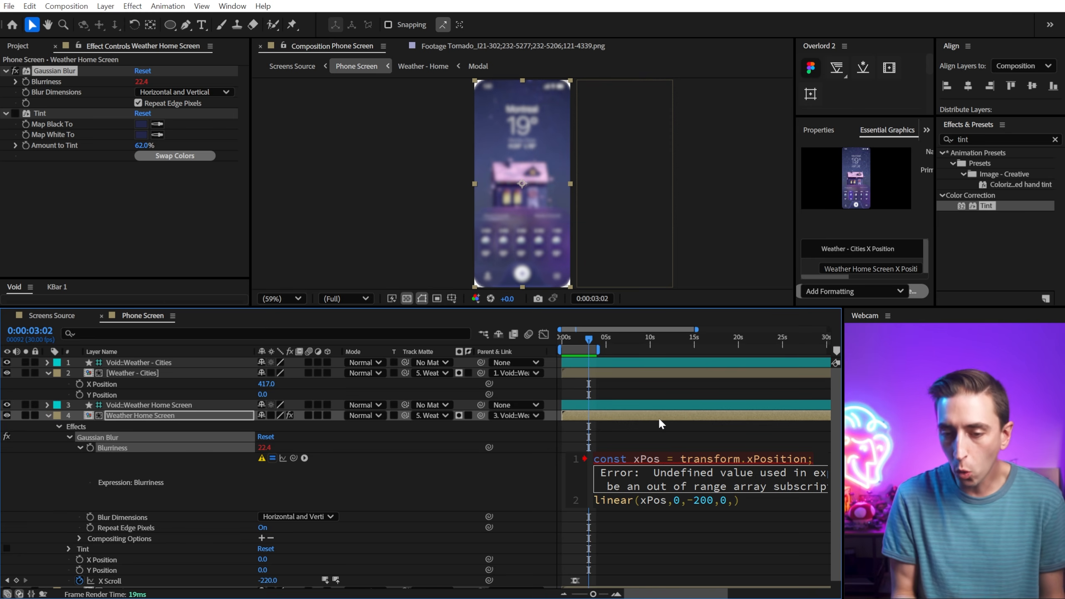
{"action": "type", "text": "value"}
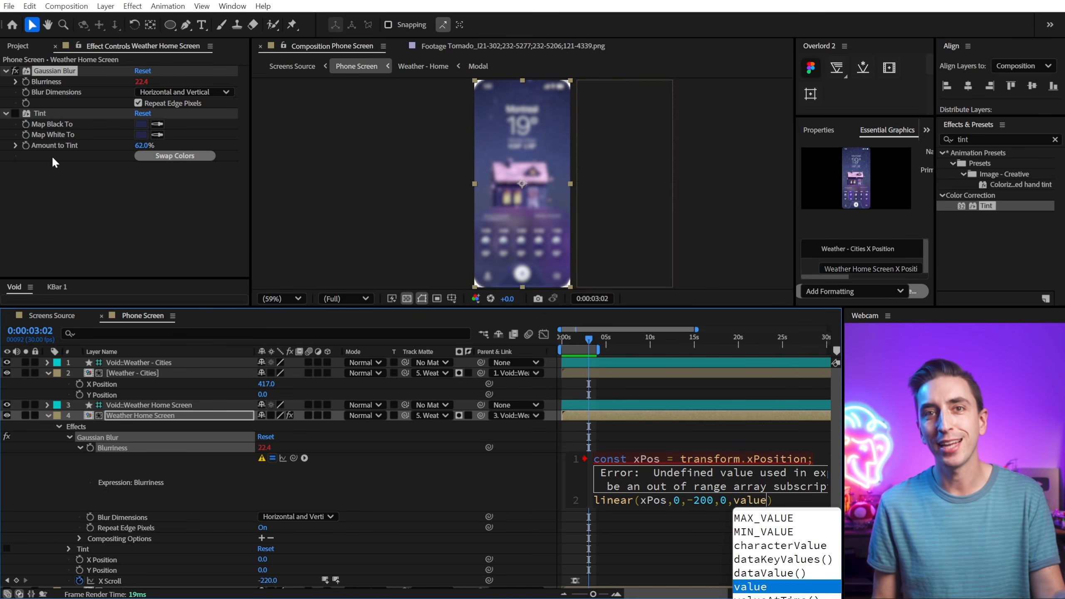
{"action": "key", "text": "Right"}
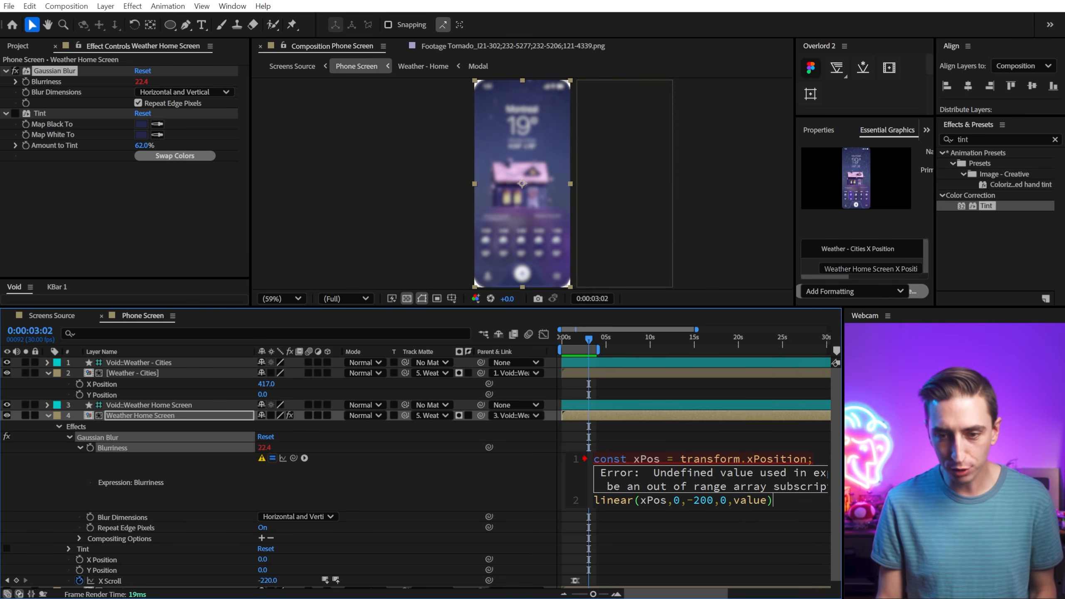
{"action": "left_click", "coordinate": [411, 486]}
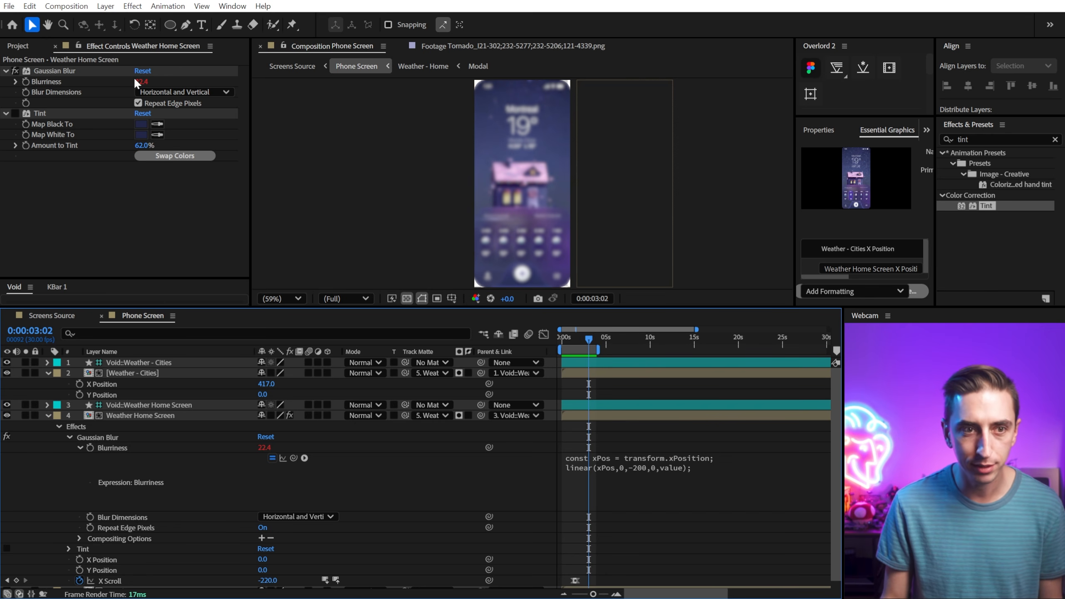
Scrub the Weather Home Screen layer's X Position toward negative values to test the Blurriness expression.
{"action": "scroll", "coordinate": [130, 447], "scroll_direction": "down", "scroll_amount": 1}
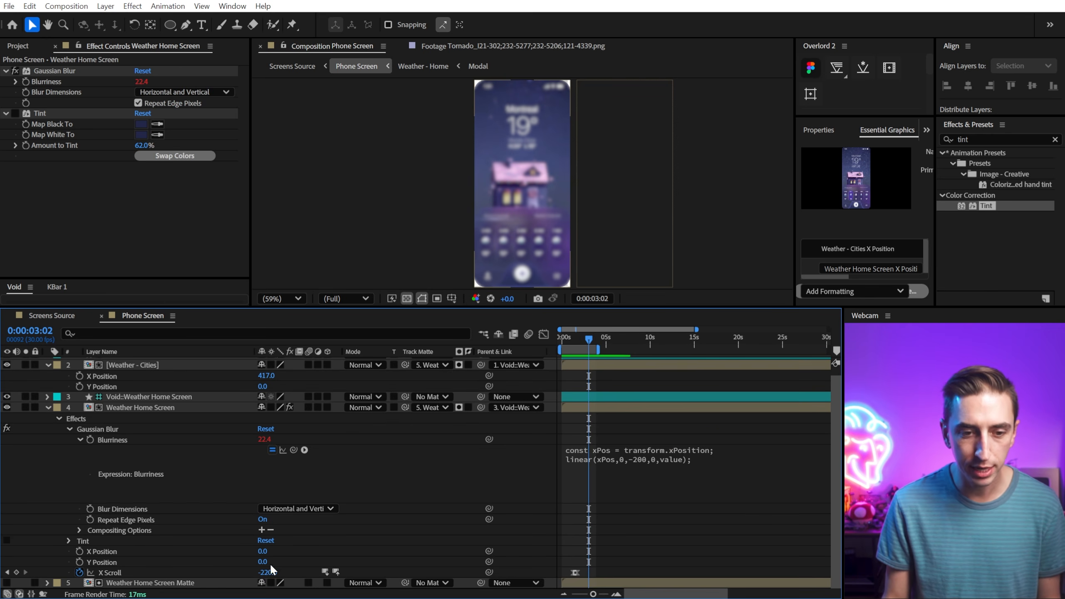
{"action": "left_click", "coordinate": [206, 552]}
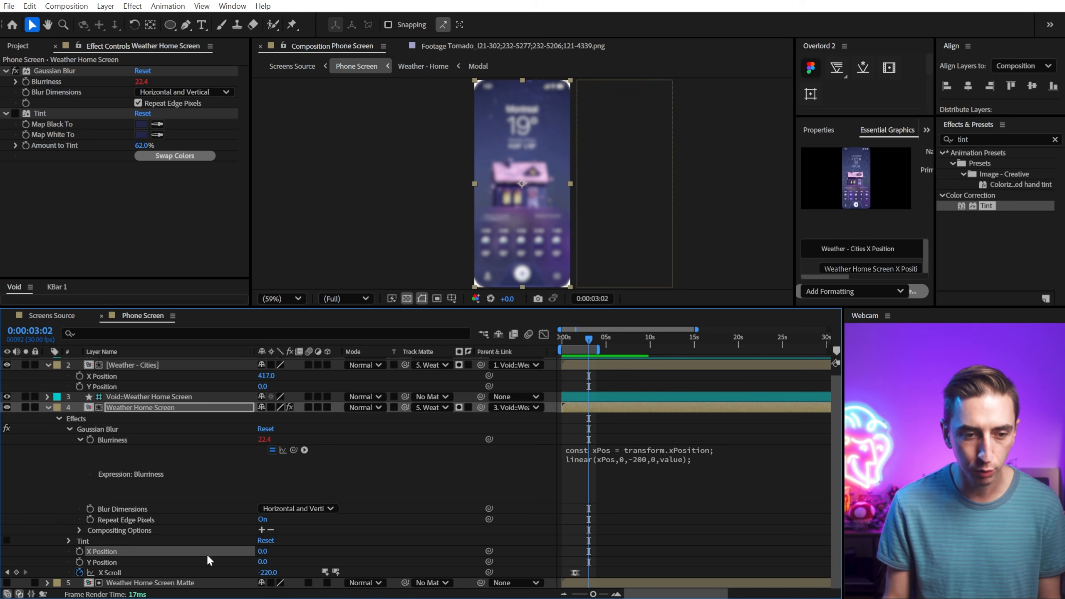
{"action": "left_click_drag", "start_coordinate": [263, 552], "coordinate": [143, 542]}
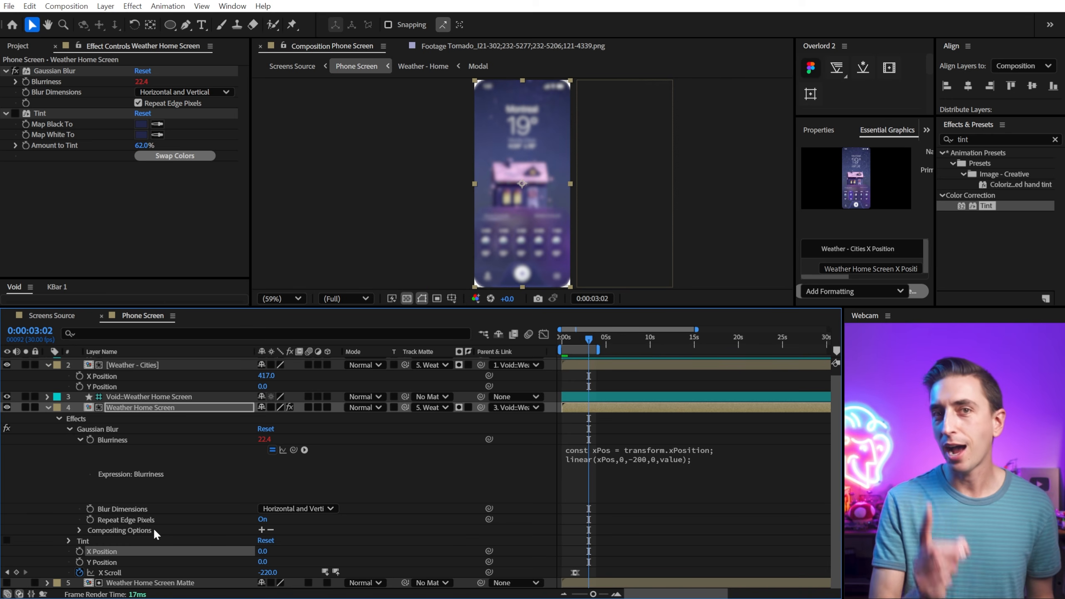
Open the Blurriness expression, enlarge its text, and highlight the 0 and -200 arguments of the linear function.
{"action": "left_click", "coordinate": [634, 468]}
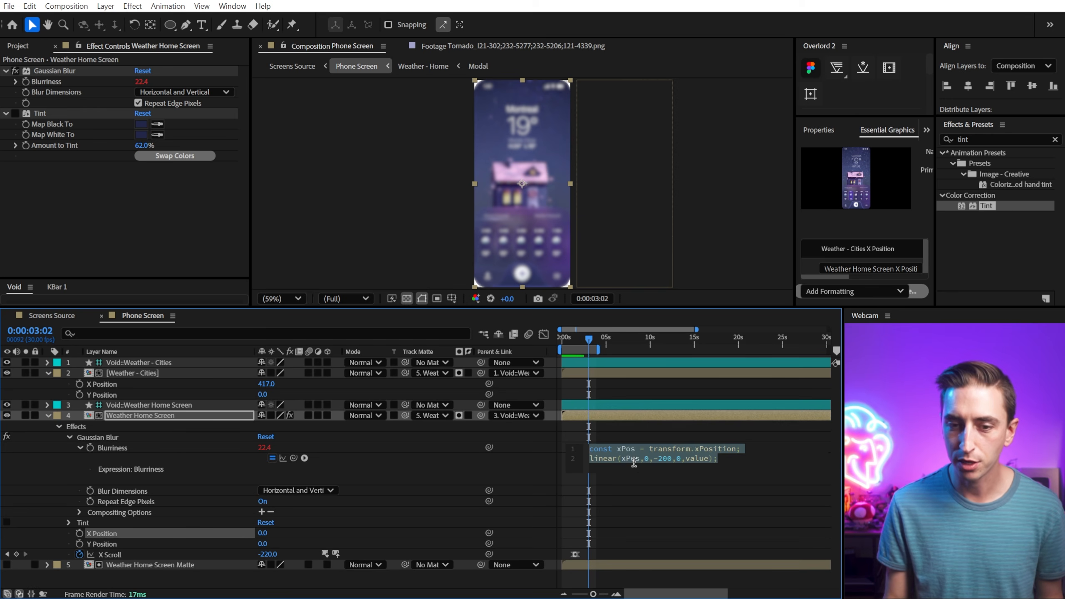
{"action": "scroll", "coordinate": [635, 462], "scroll_direction": "up", "scroll_amount": 3}
{"action": "left_click", "coordinate": [645, 454]}
{"action": "double_click", "coordinate": [673, 465]}
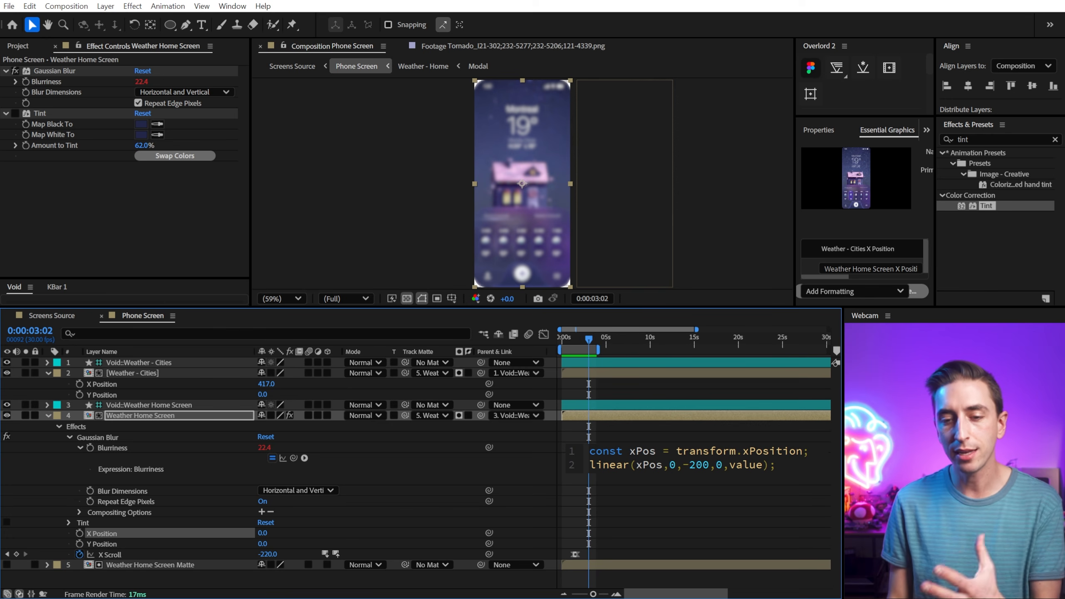
{"action": "key", "text": "Left"}
{"action": "key", "text": "shift+Left"}
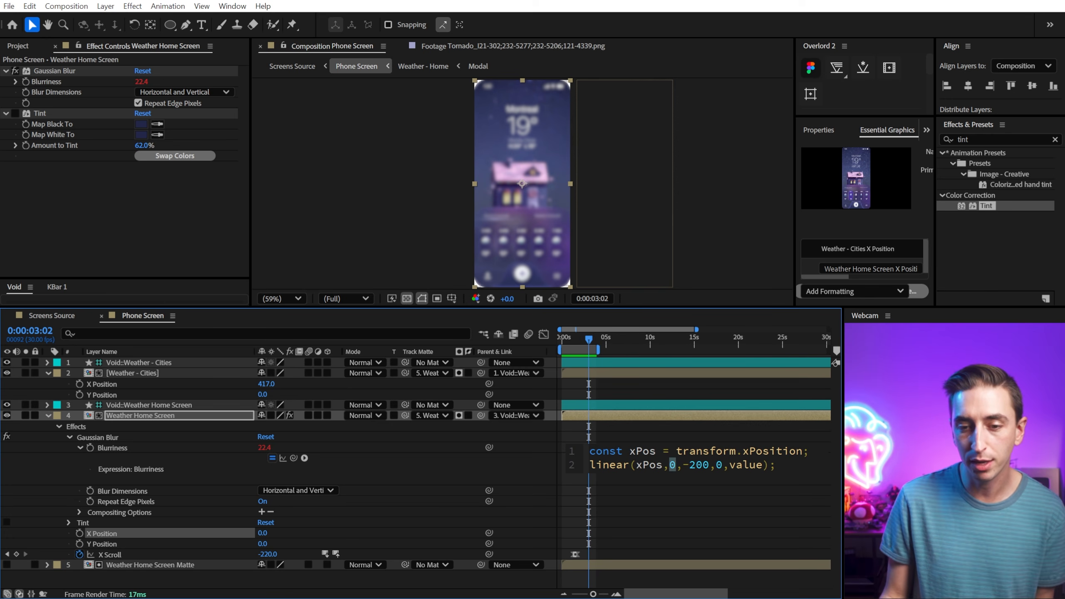
{"action": "key", "text": "Right"}
{"action": "key", "text": "Right"}
{"action": "key", "text": "shift+Right"}
{"action": "key", "text": "shift+Right"}
{"action": "key", "text": "shift+Right"}
{"action": "key", "text": "shift+Right"}
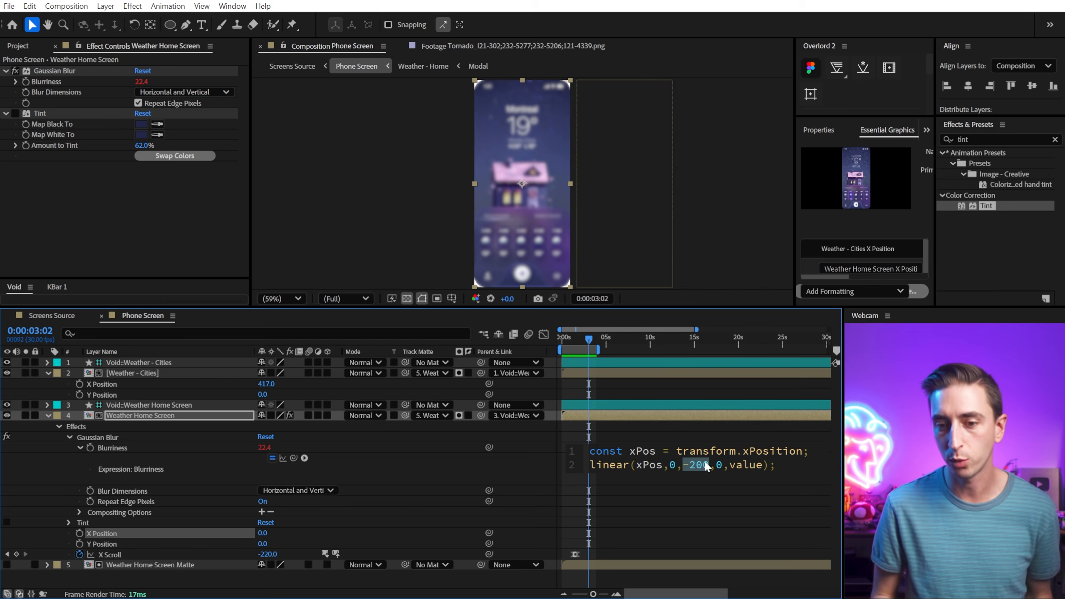
Reorder the input range of the linear function in the Blurriness expression to -200,0.
{"action": "key", "text": "Right"}
{"action": "key", "text": "shift+Left"}
{"action": "key", "text": "shift+Left"}
{"action": "key", "text": "shift+Left"}
{"action": "key", "text": "shift+Left"}
{"action": "key", "text": "shift+Left"}
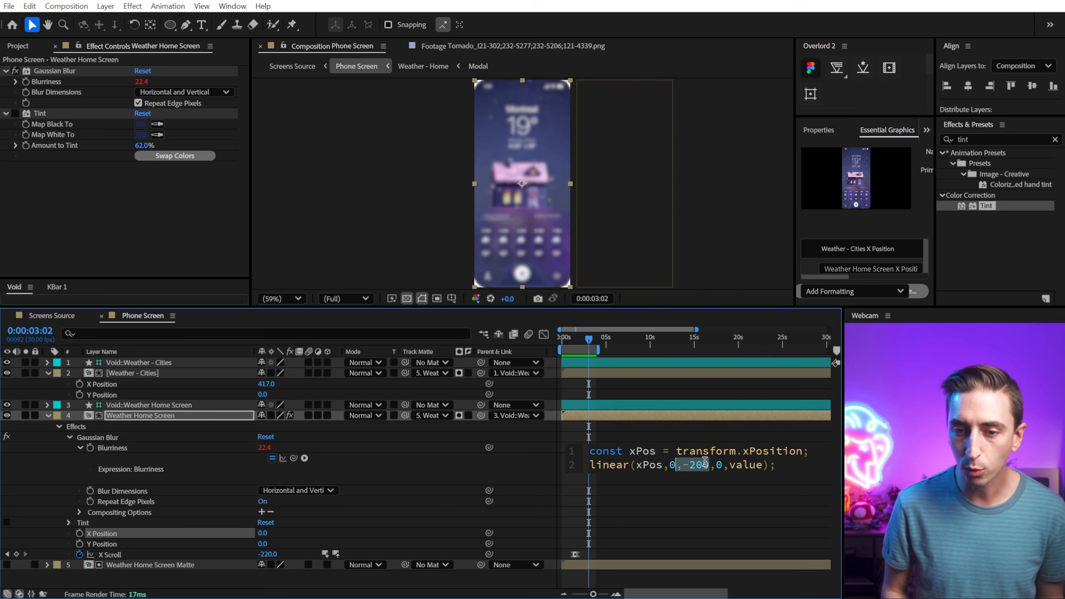
{"action": "key", "text": "BackSpace"}
{"action": "key", "text": "Left"}
{"action": "key", "text": "Left"}
{"action": "type", "text": ",-200"}
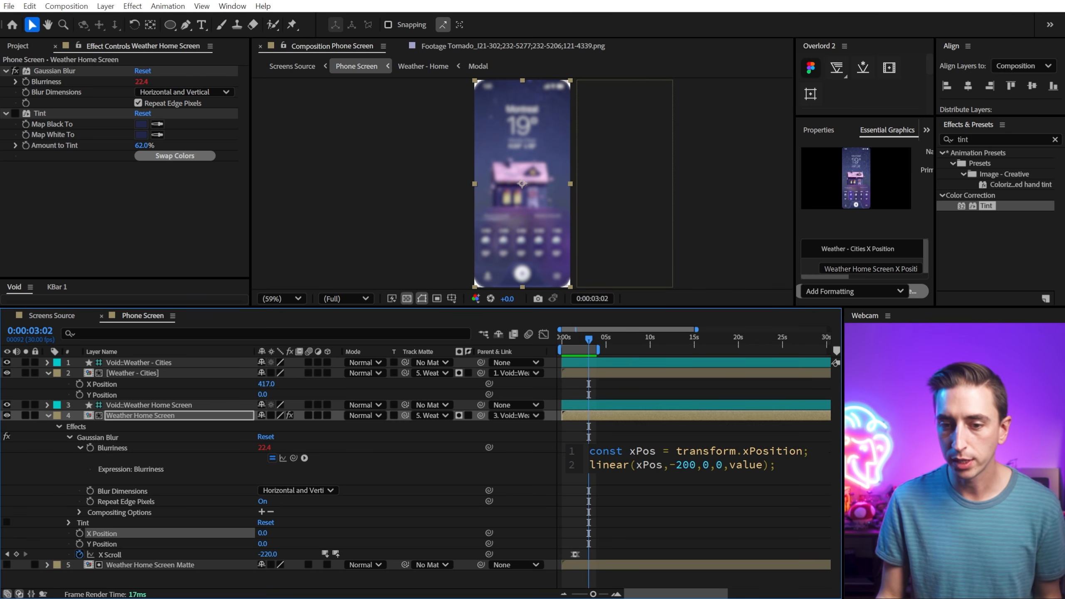
Swap the linear function's output range to value,0, commit it, and scrub X Position to test the blur, undoing the move.
{"action": "double_click", "coordinate": [742, 467]}
{"action": "key", "text": "ctrl+x"}
{"action": "key", "text": "Left"}
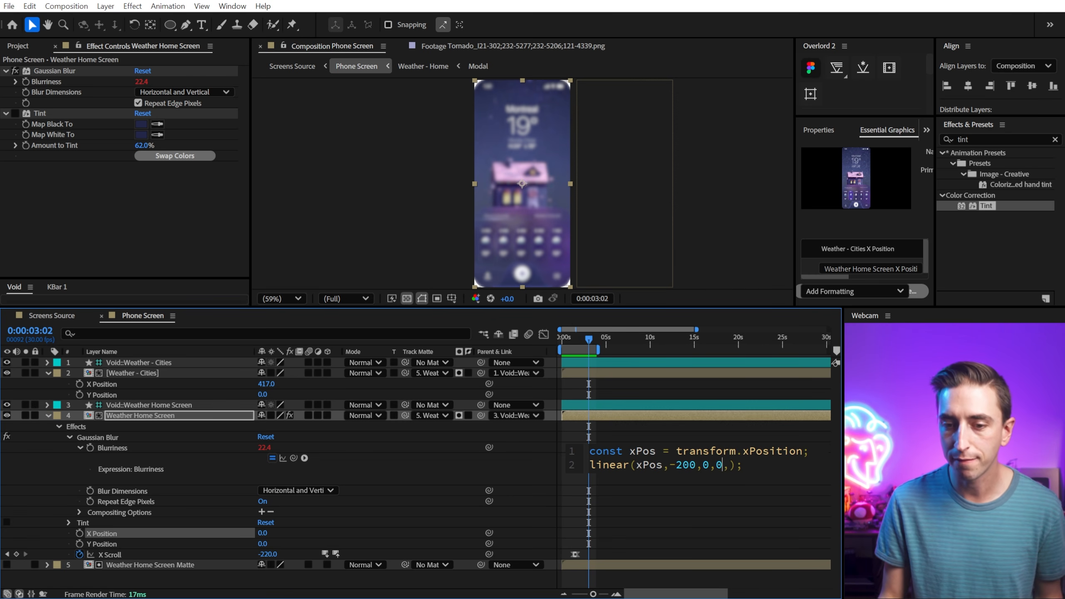
{"action": "key", "text": "shift+Left"}
{"action": "key", "text": "ctrl+v"}
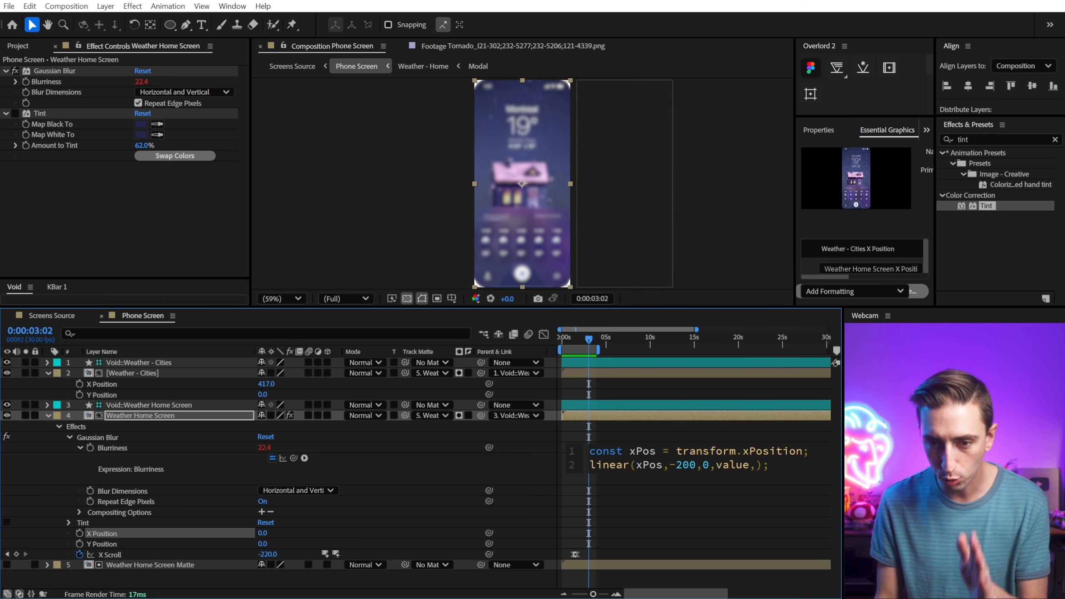
{"action": "type", "text": "0"}
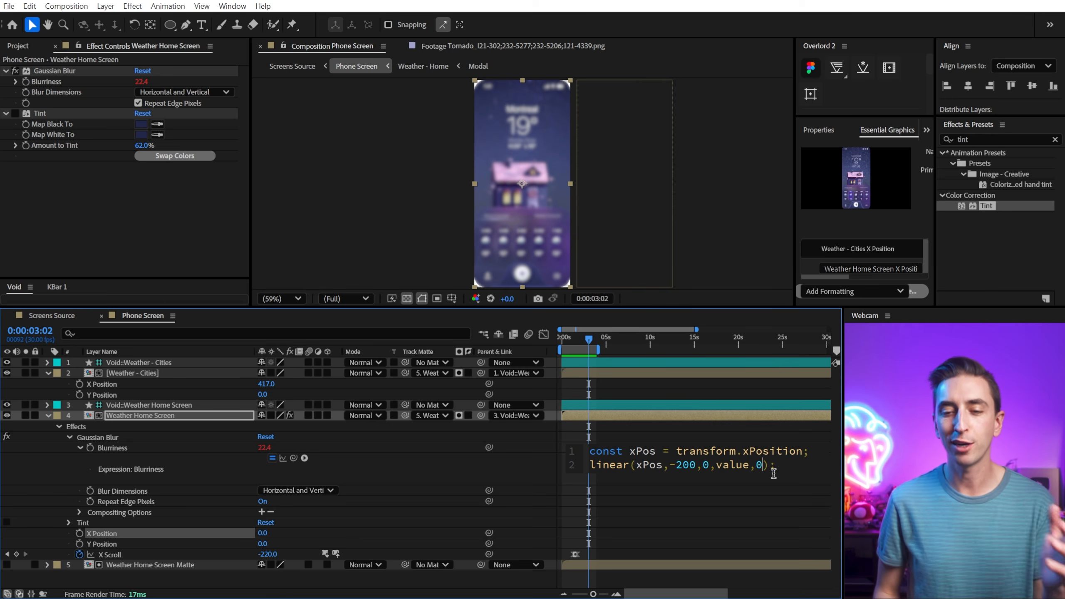
{"action": "left_click", "coordinate": [413, 462]}
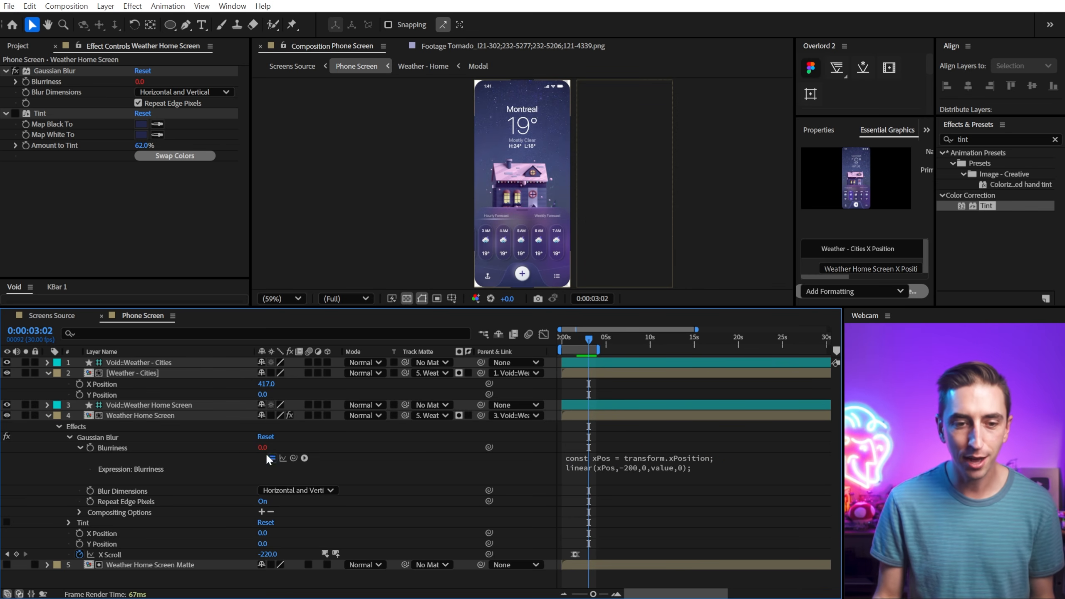
{"action": "left_click_drag", "start_coordinate": [264, 533], "coordinate": [135, 539]}
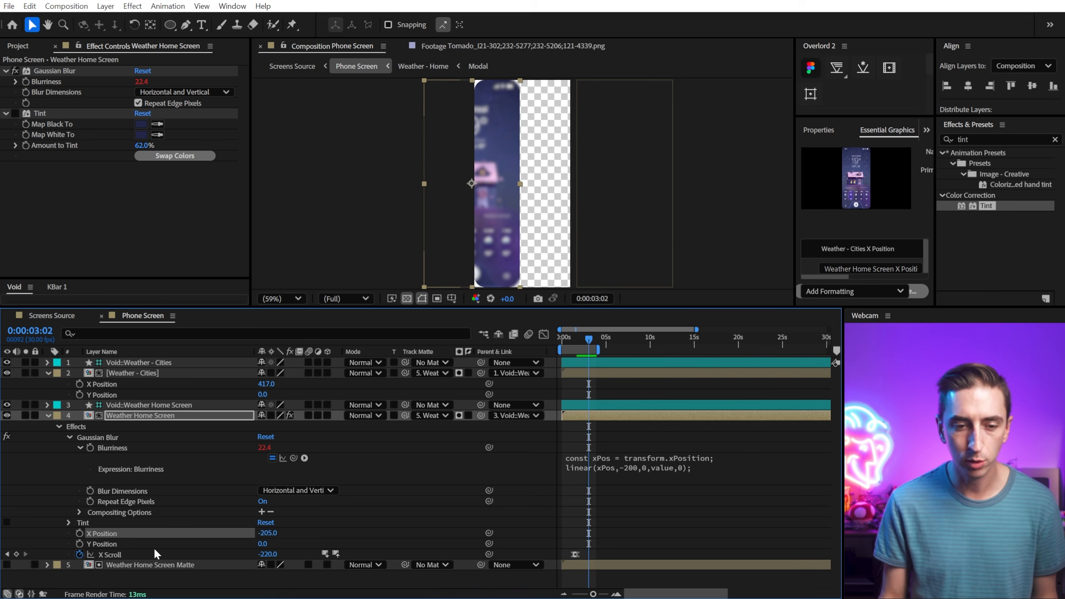
{"action": "key", "text": "ctrl+z"}
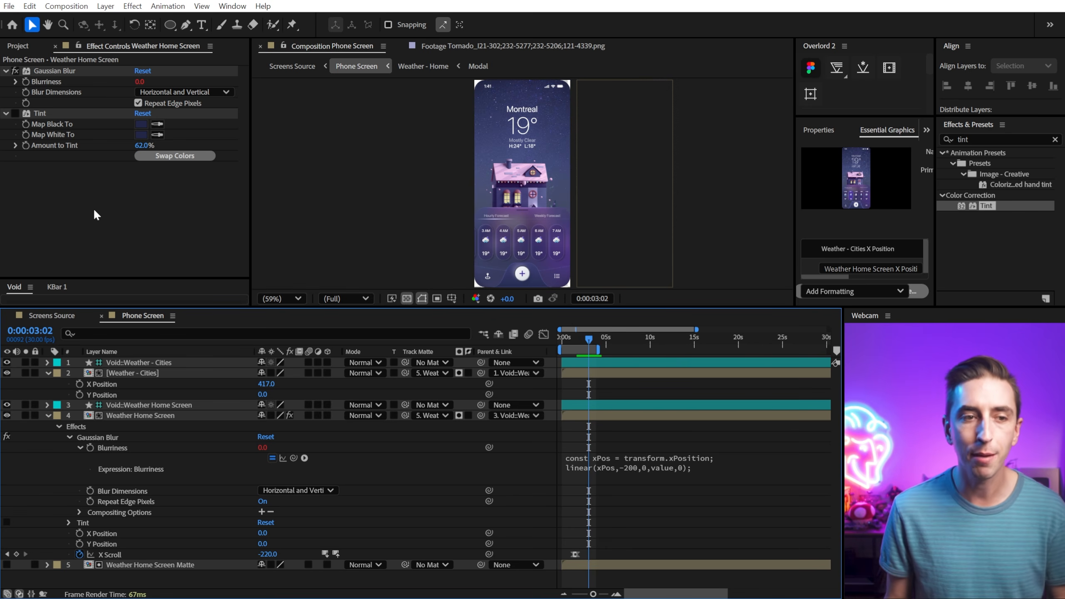
Enable Tint, apply the same expression as Blurriness to its Amount to Tint, and scrub X Position to test it.
{"action": "left_click", "coordinate": [654, 466]}
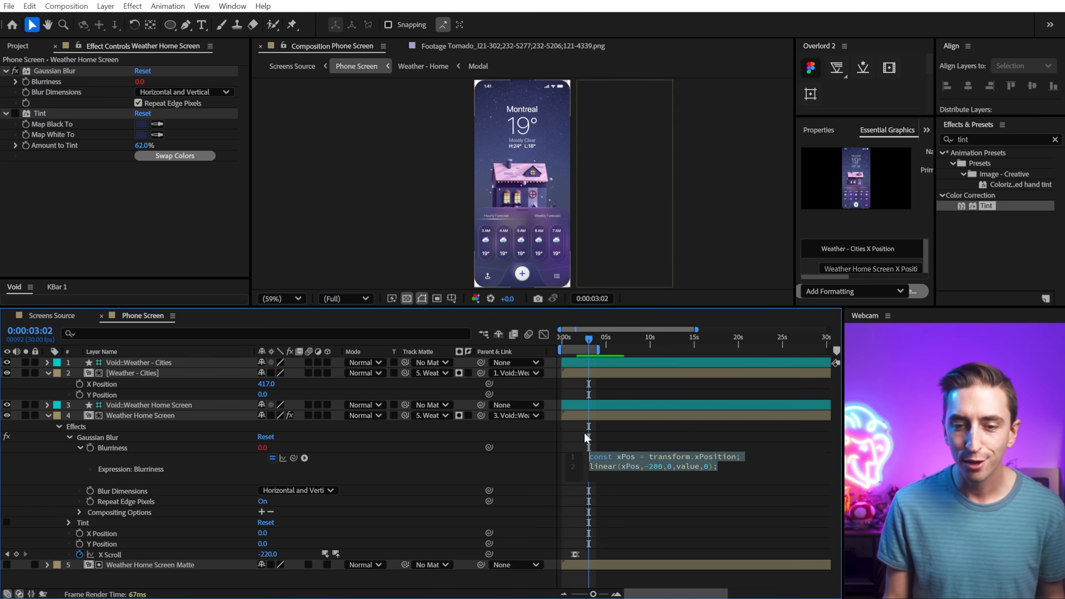
{"action": "left_click", "coordinate": [15, 113]}
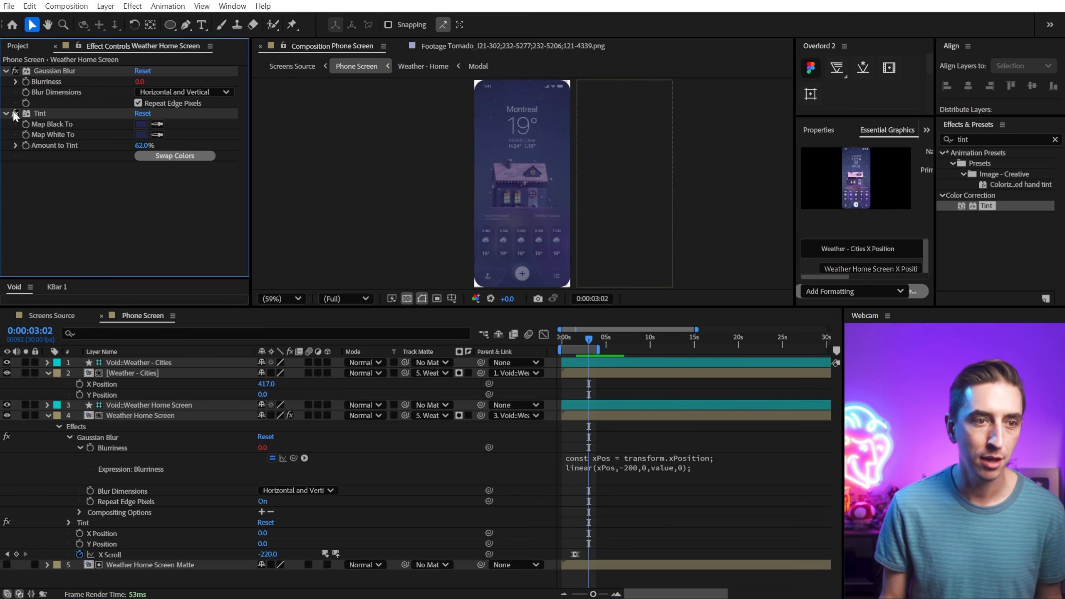
{"action": "left_click", "coordinate": [25, 145], "text": "alt"}
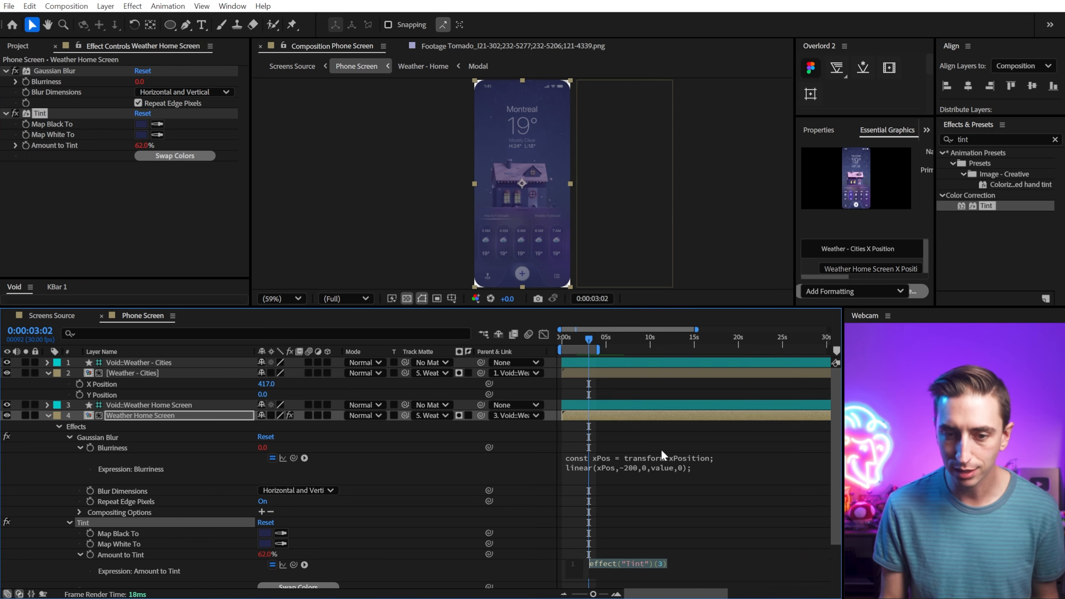
{"action": "key", "text": "ctrl+v"}
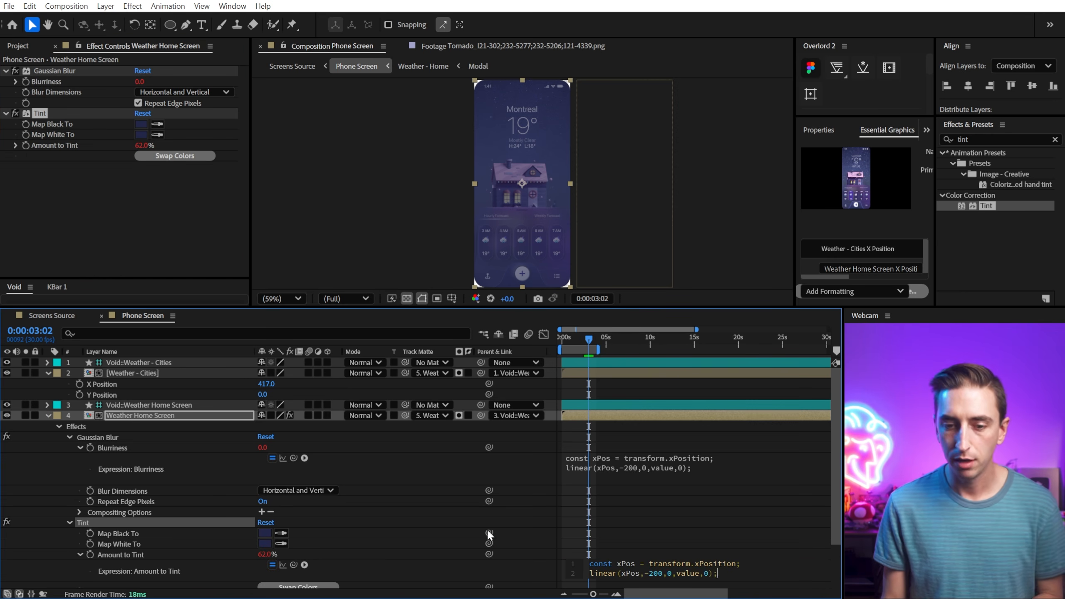
{"action": "left_click", "coordinate": [381, 530]}
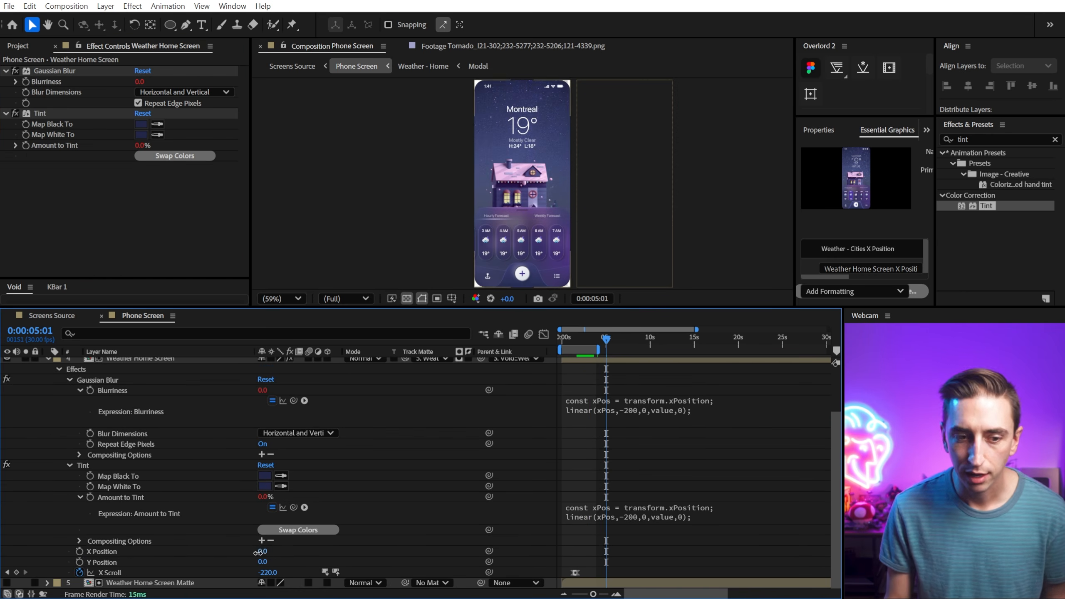
{"action": "left_click_drag", "start_coordinate": [258, 552], "coordinate": [315, 560]}
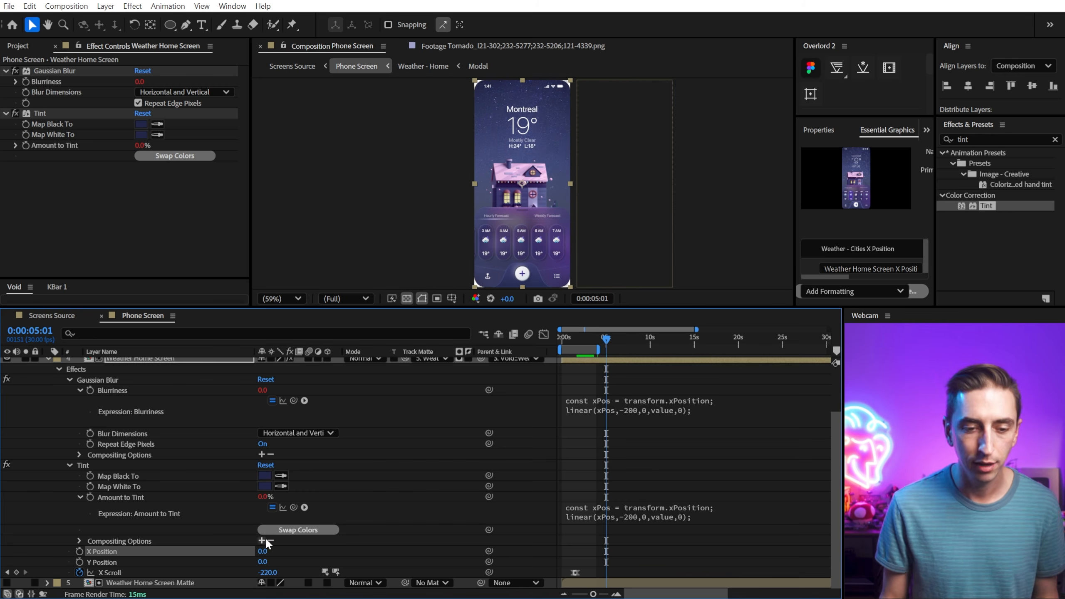
Inspect the blurred, tinted home screen up close in the Screens Source composition at 0:00:03:05.
{"action": "left_click", "coordinate": [52, 315]}
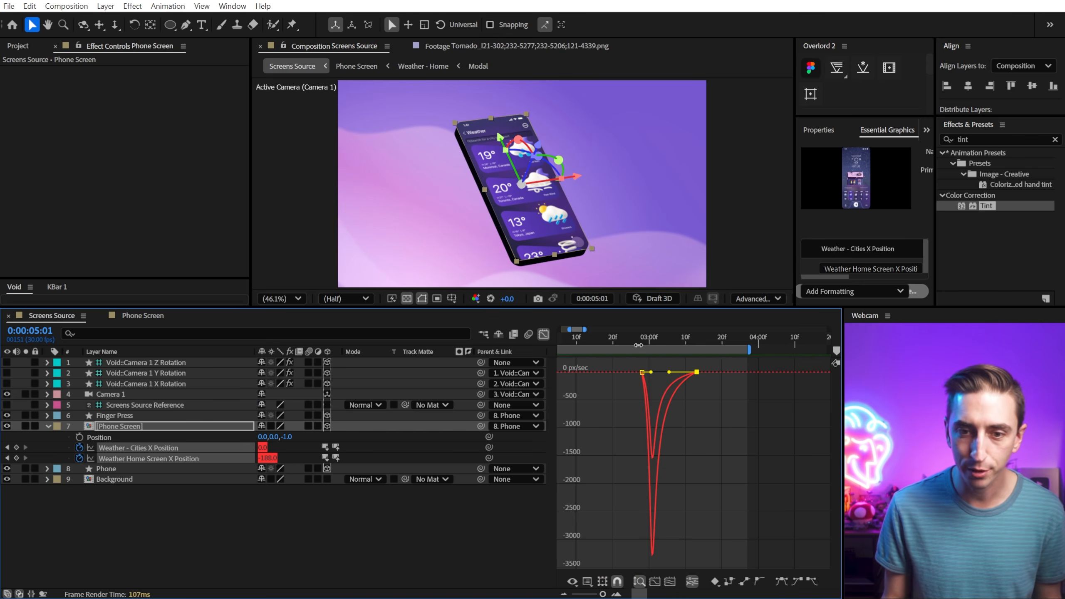
{"action": "left_click_drag", "start_coordinate": [624, 338], "coordinate": [668, 338]}
{"action": "scroll", "coordinate": [487, 171], "scroll_direction": "up", "scroll_amount": 4}
{"action": "scroll", "coordinate": [488, 171], "scroll_direction": "down", "scroll_amount": 1}
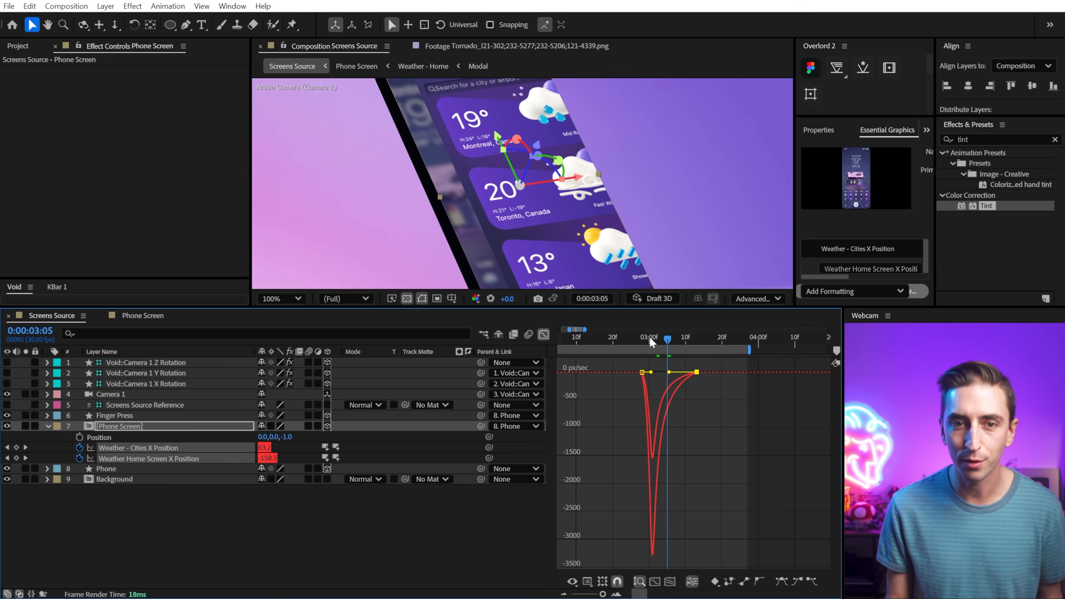
In the Phone Screen composition, set the Weather Home Screen's Gaussian Blur Blurriness to 15.
{"action": "left_click", "coordinate": [130, 316]}
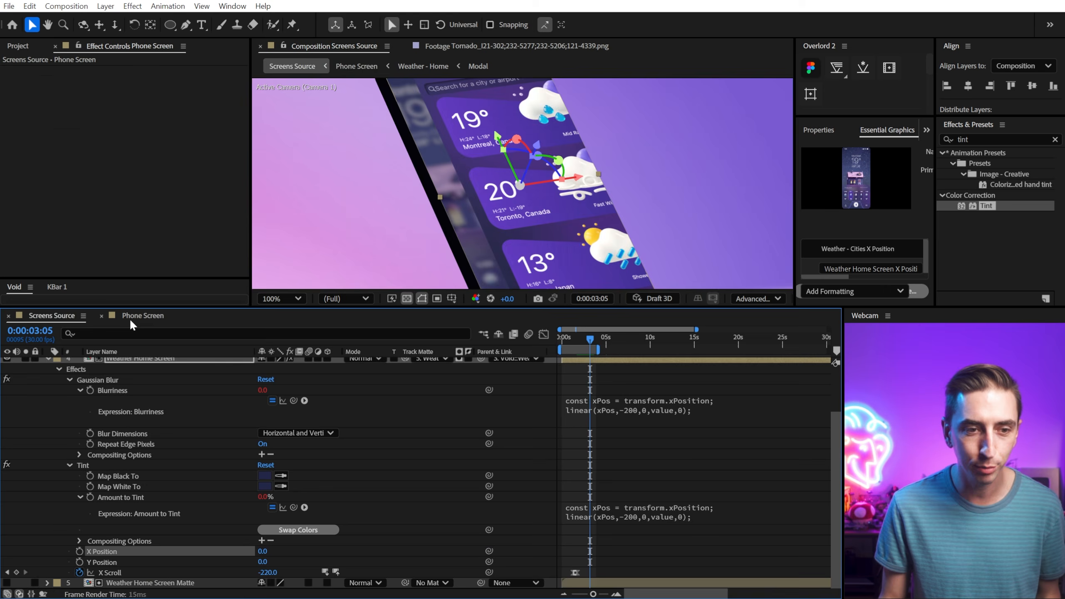
{"action": "scroll", "coordinate": [126, 403], "scroll_direction": "up", "scroll_amount": 3}
{"action": "left_click", "coordinate": [128, 438]}
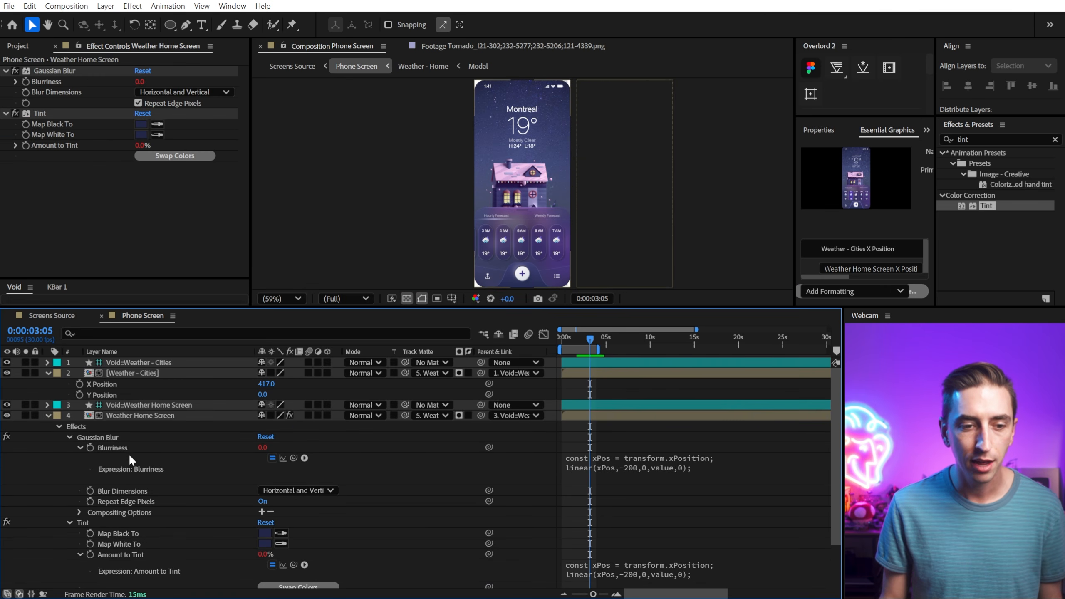
{"action": "left_click", "coordinate": [126, 449]}
{"action": "left_click", "coordinate": [139, 82]}
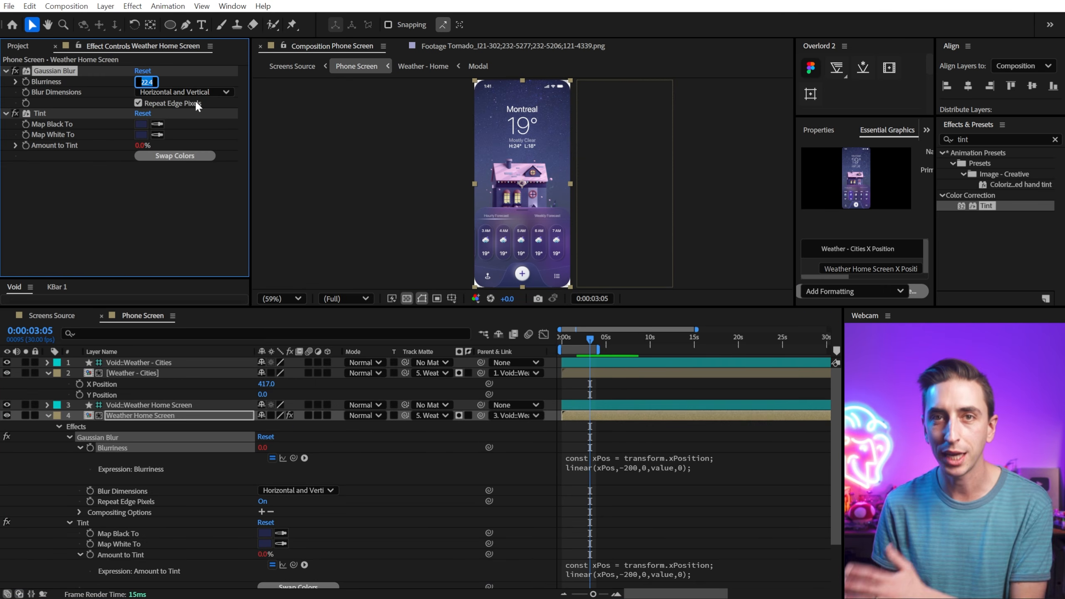
{"action": "type", "text": "15"}
{"action": "key", "text": "Return"}
In Screens Source, move to 0:00:03:04, enlarge the composition viewer, and switch from the Graph Editor to layer bars.
{"action": "left_click", "coordinate": [52, 319]}
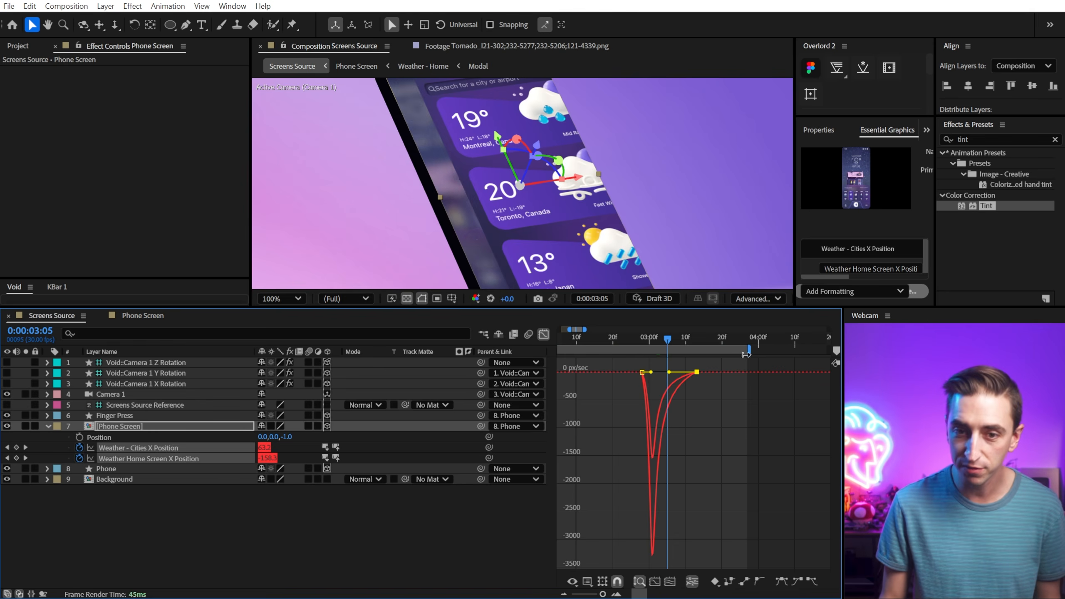
{"action": "left_click_drag", "start_coordinate": [642, 345], "coordinate": [663, 347]}
{"action": "left_click_drag", "start_coordinate": [673, 307], "coordinate": [554, 428]}
{"action": "left_click", "coordinate": [544, 455]}
{"action": "left_click", "coordinate": [607, 563]}
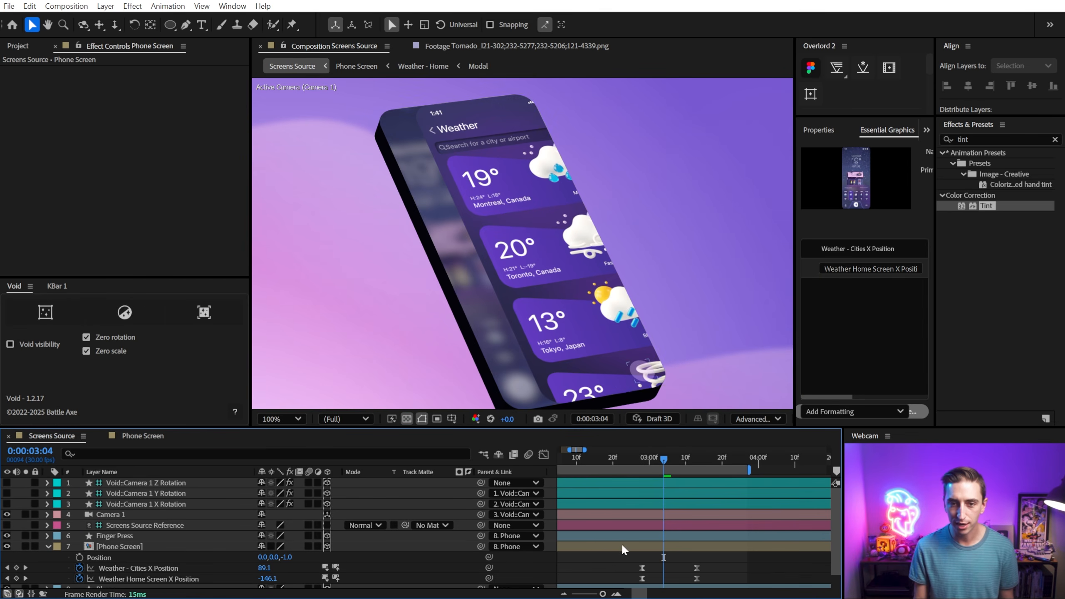
Play the screen transition twice from just before its first keyframes to review the blur and tint.
{"action": "left_click", "coordinate": [639, 457]}
{"action": "key", "text": "space"}
{"action": "key", "text": "space"}
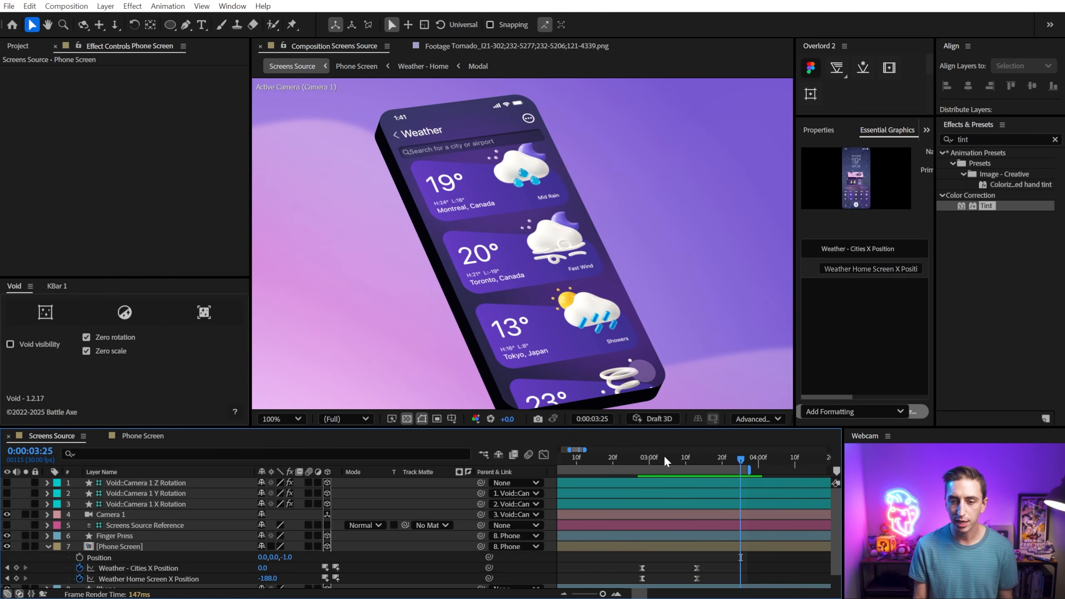
{"action": "left_click", "coordinate": [637, 457]}
{"action": "key", "text": "space"}
{"action": "key", "text": "space"}
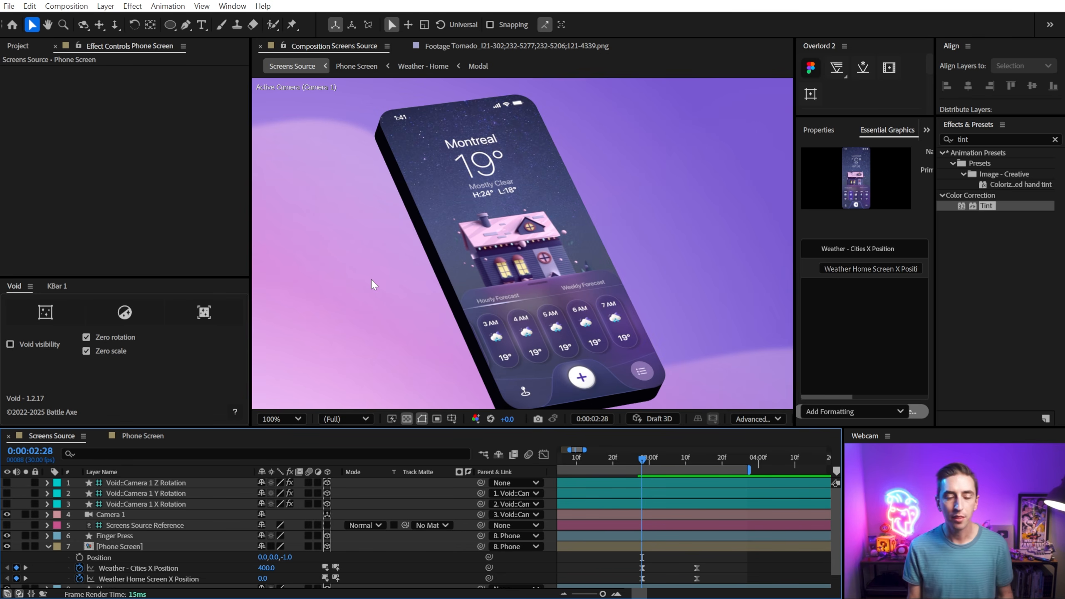
Open the Weather - Home composition inside Phone Screen and delete its iPhone 13 status bar layer.
{"action": "left_click", "coordinate": [129, 438]}
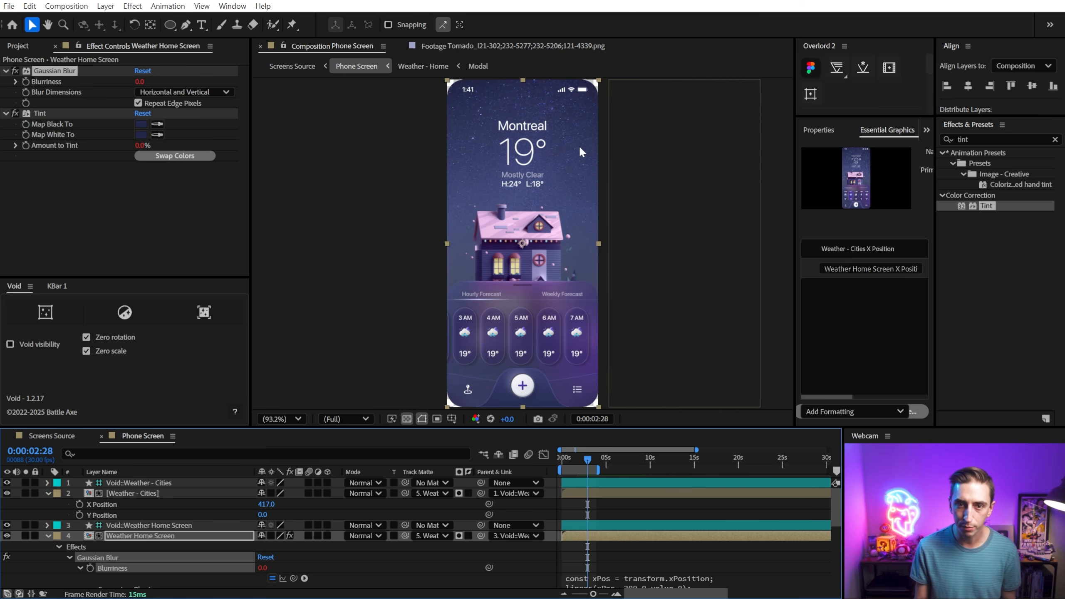
{"action": "left_click", "coordinate": [139, 538]}
{"action": "double_click", "coordinate": [138, 537]}
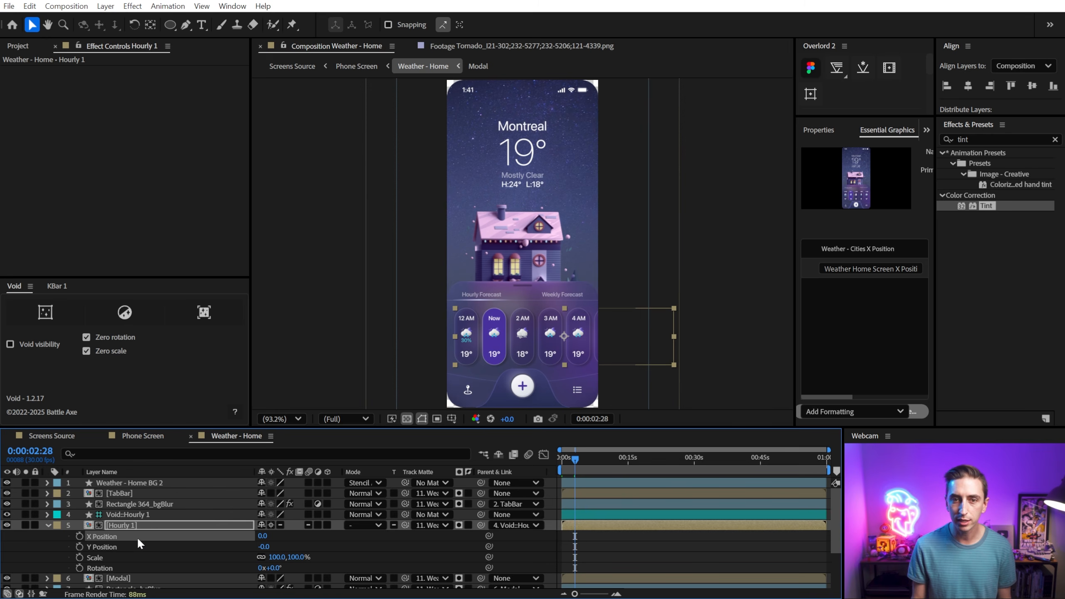
{"action": "left_click", "coordinate": [190, 486]}
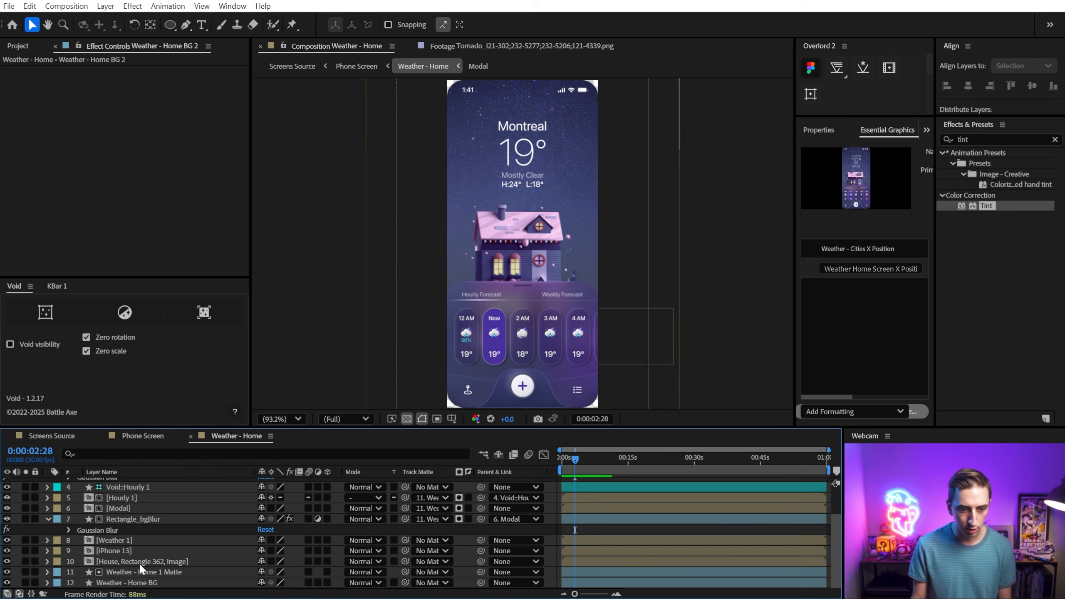
{"action": "left_click", "coordinate": [129, 553]}
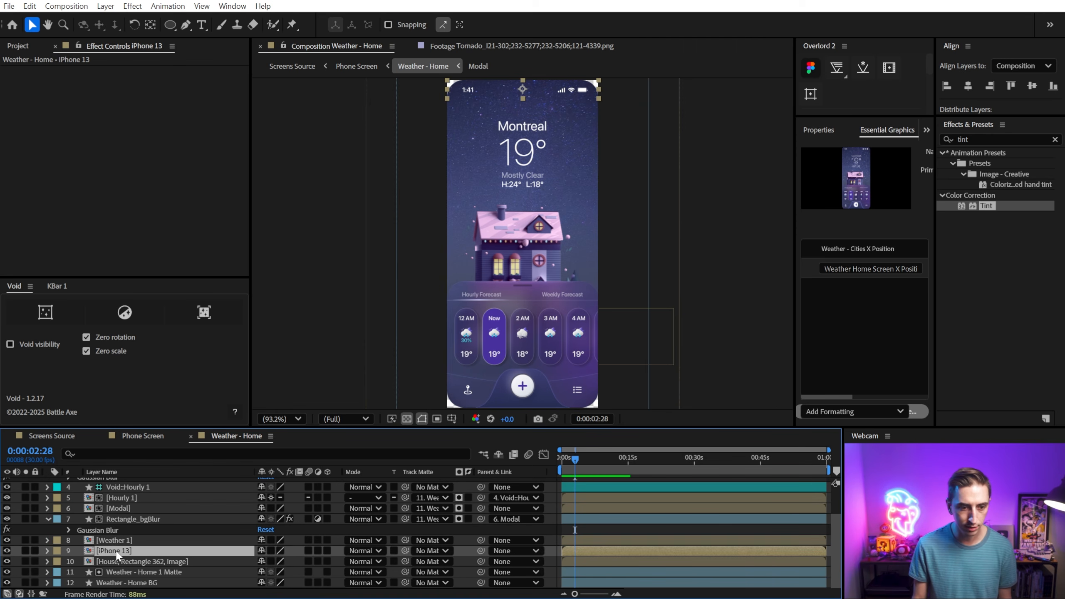
{"action": "key", "text": "Delete"}
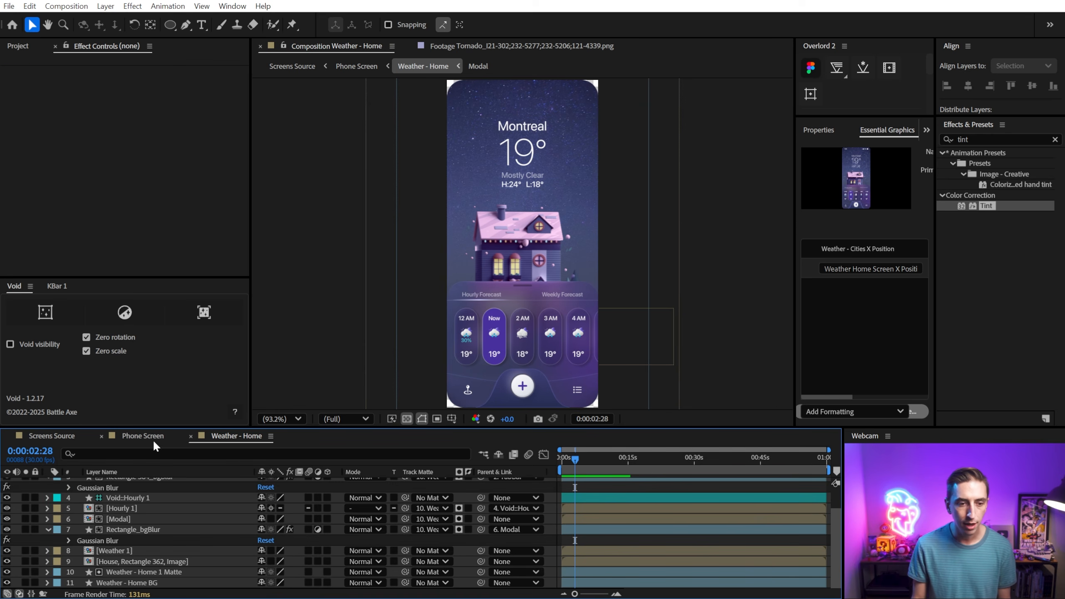
{"action": "left_click", "coordinate": [142, 439]}
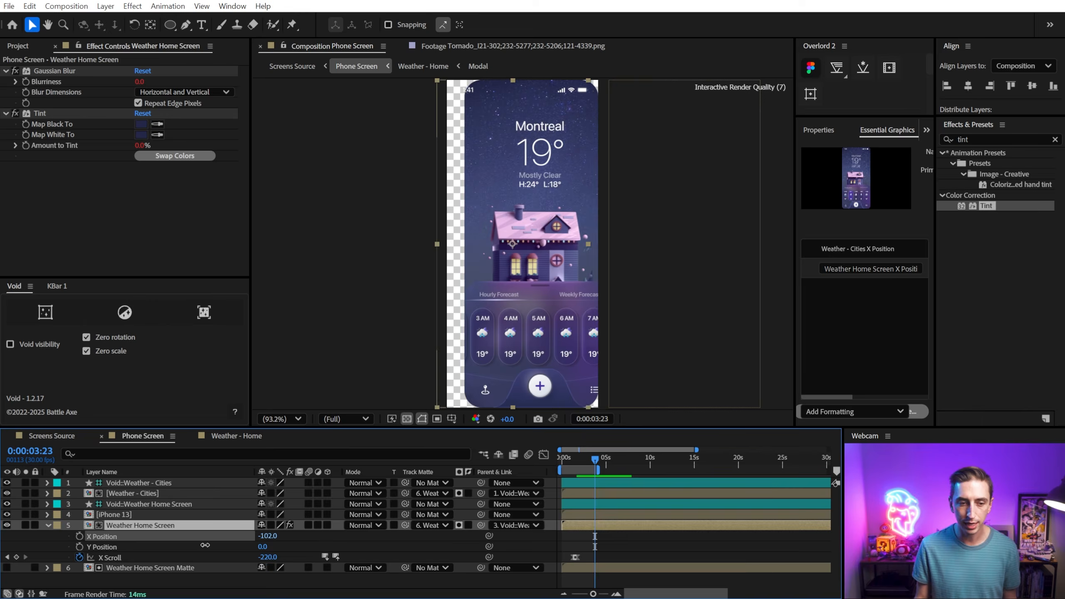
{"action": "double_click", "coordinate": [147, 494]}
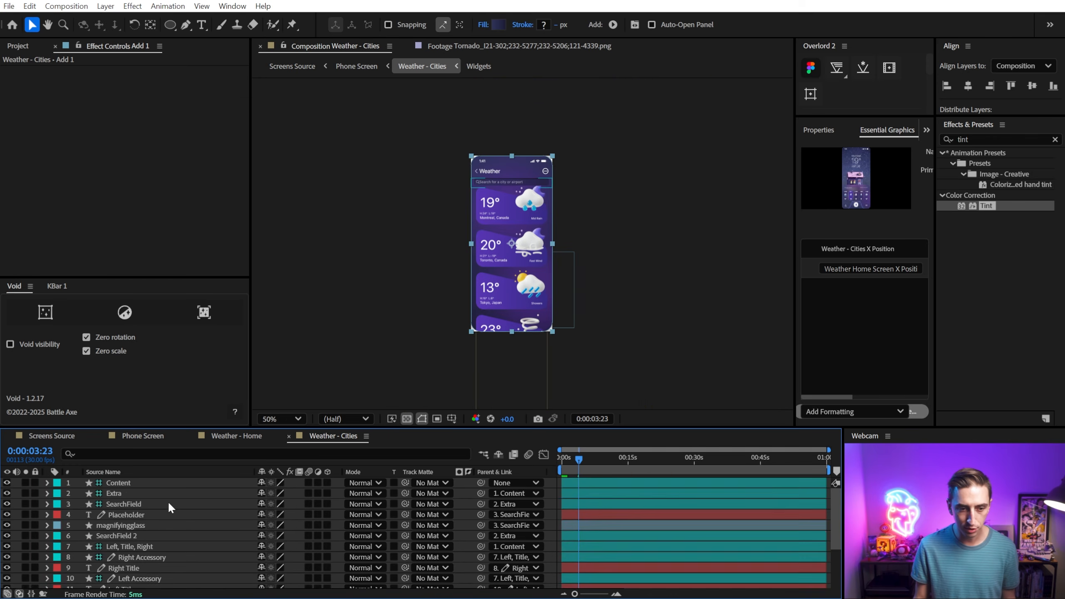
{"action": "scroll", "coordinate": [179, 540], "scroll_direction": "down", "scroll_amount": 4}
{"action": "left_click", "coordinate": [179, 540]}
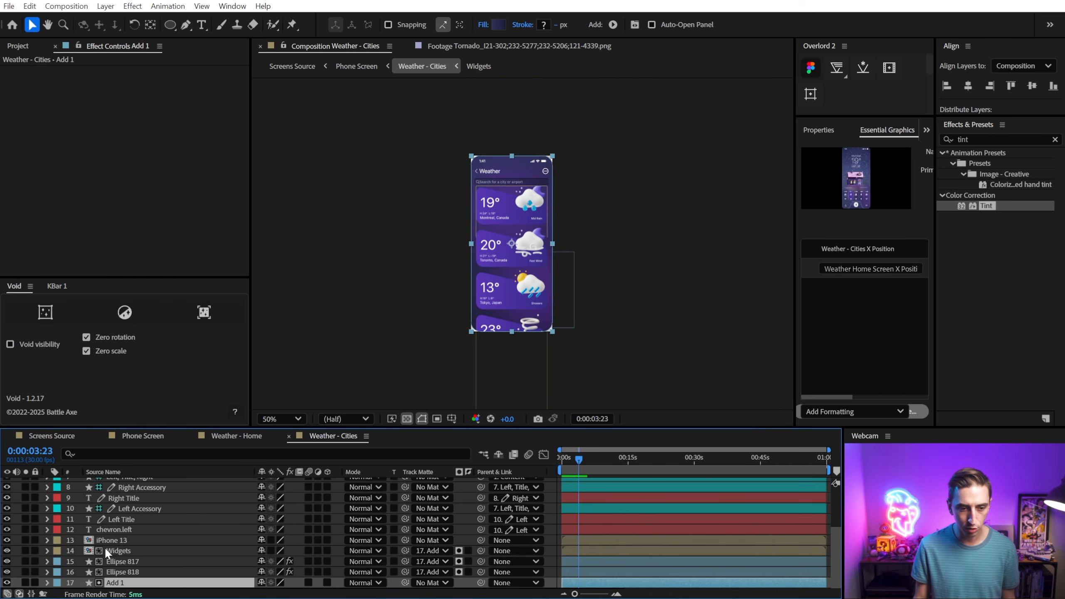
{"action": "left_click", "coordinate": [8, 540]}
{"action": "left_click", "coordinate": [142, 436]}
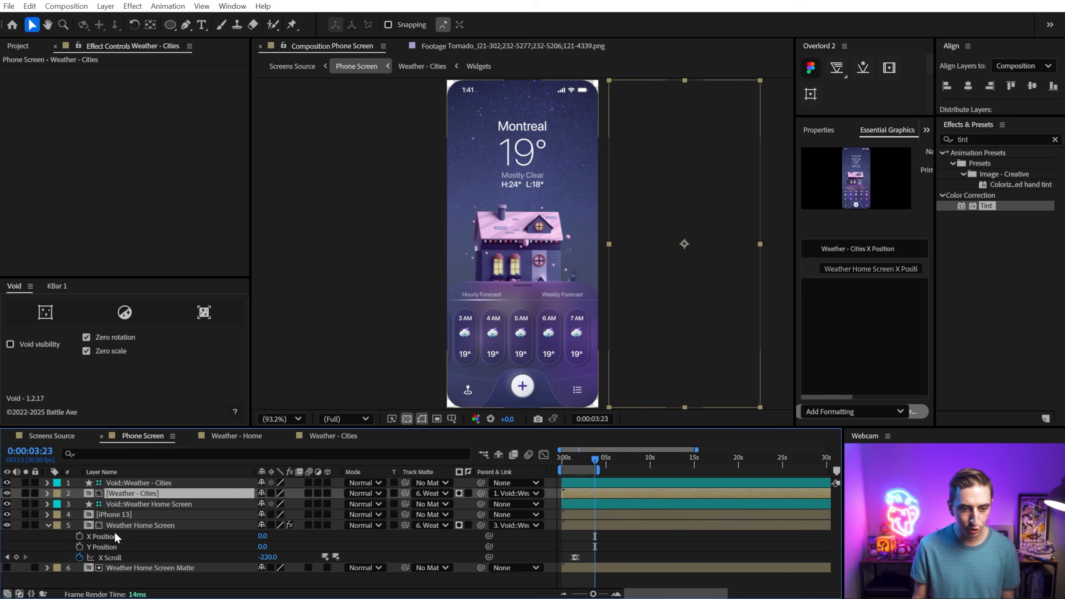
{"action": "left_click_drag", "start_coordinate": [131, 514], "coordinate": [135, 478]}
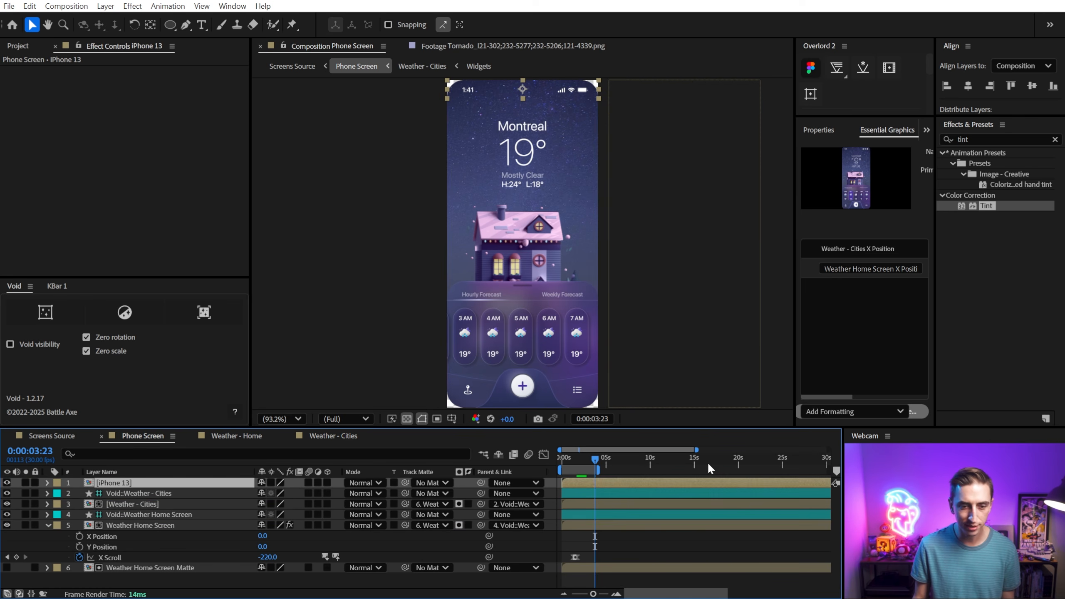
In Screens Source, play the screen transition from 0:00:02:24, just before the X Position keyframes, to check the status bar.
{"action": "left_click", "coordinate": [59, 437]}
{"action": "left_click_drag", "start_coordinate": [655, 460], "coordinate": [625, 474]}
{"action": "left_click_drag", "start_coordinate": [669, 474], "coordinate": [628, 458]}
{"action": "key", "text": "space"}
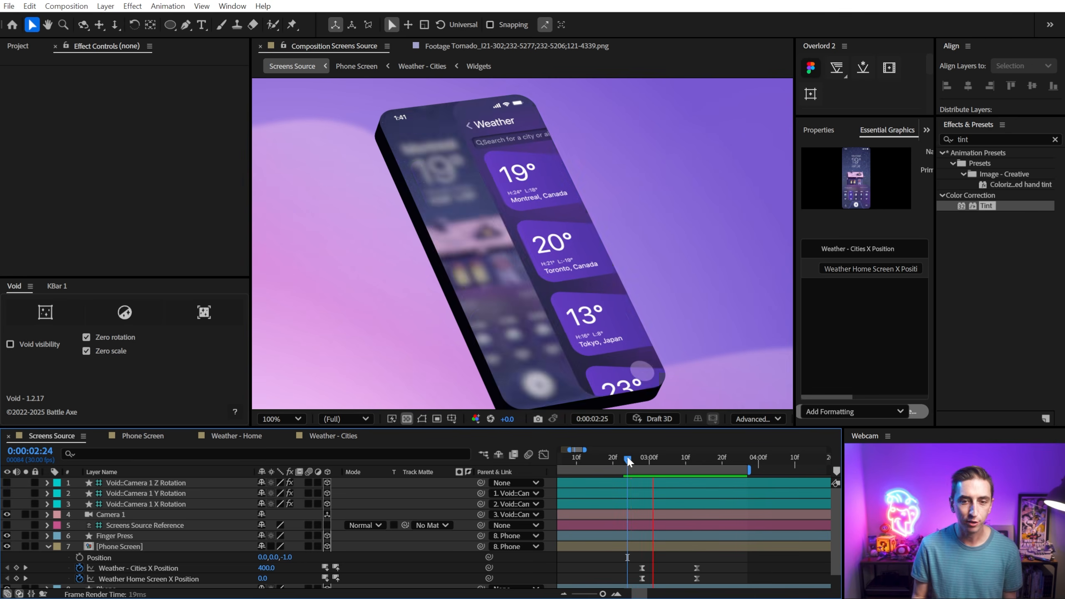
{"action": "key", "text": "space"}
Extend the Screens Source work area to about 8 seconds and play the animation from the start.
{"action": "key", "text": "minus"}
{"action": "key", "text": "minus"}
{"action": "key", "text": "minus"}
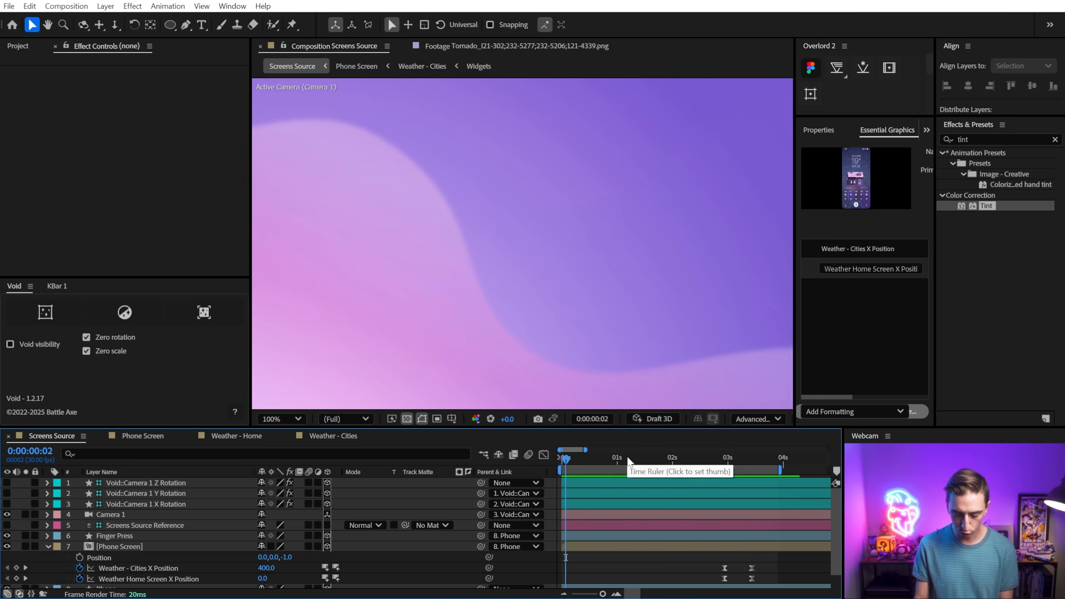
{"action": "left_click_drag", "start_coordinate": [617, 468], "coordinate": [674, 469]}
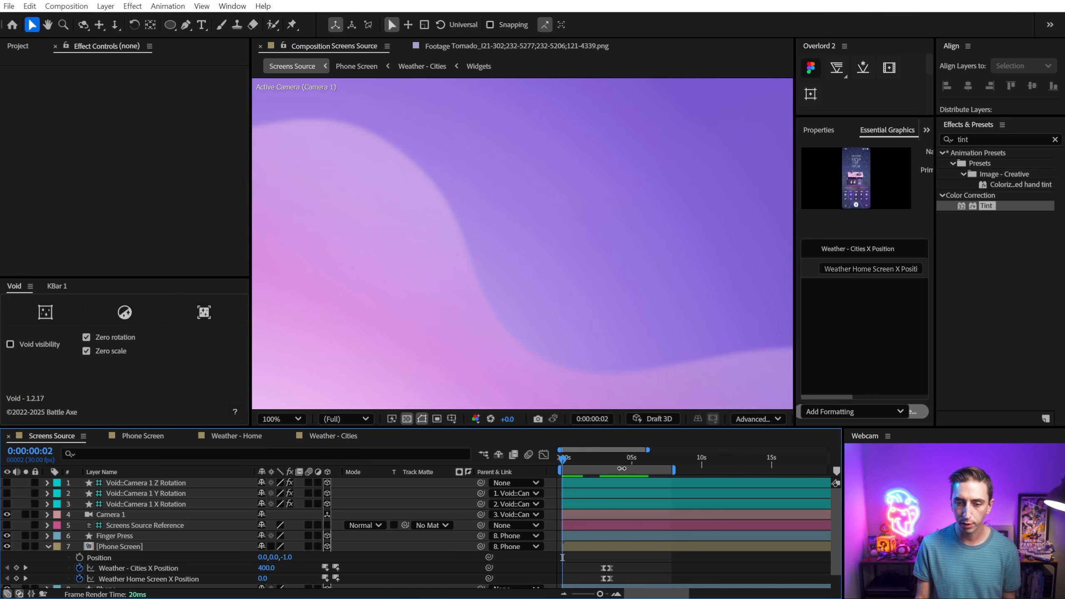
{"action": "key", "text": "space"}
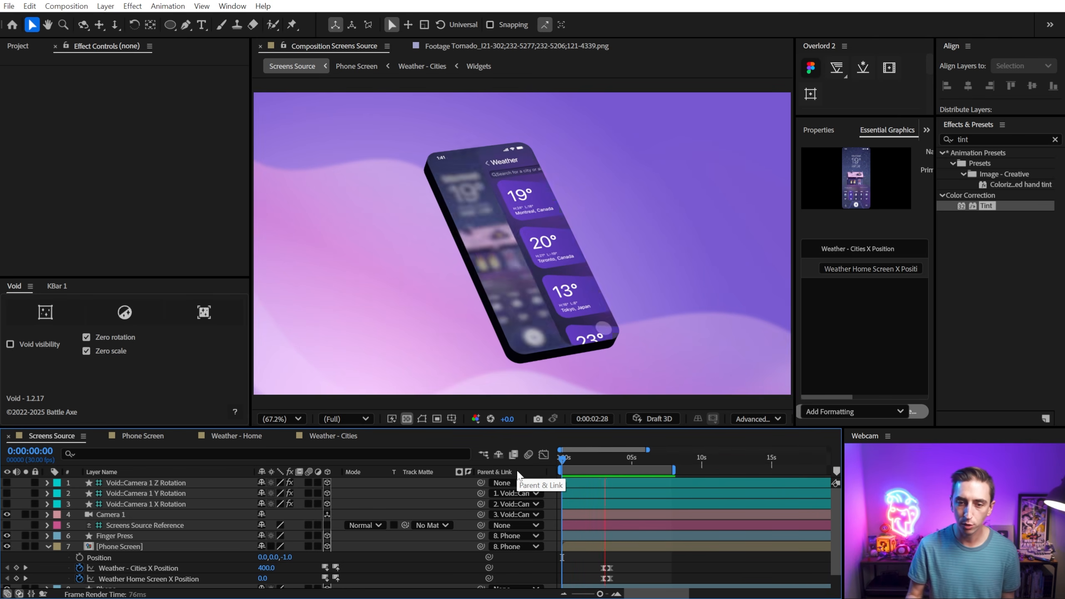
{"action": "key", "text": "space"}
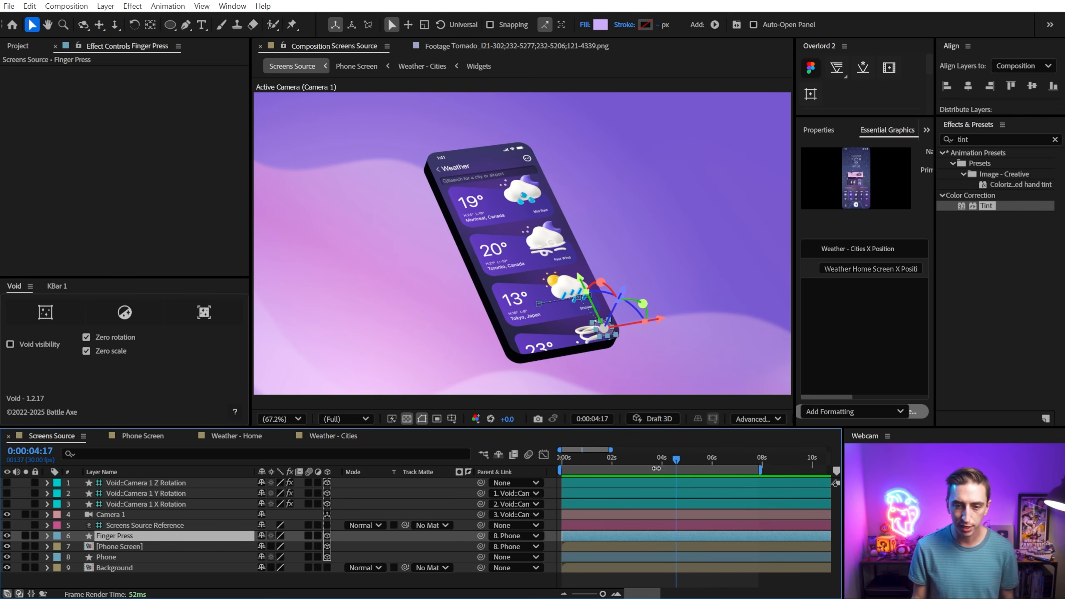
At 0:00:03:27, open Weather - Cities and separate the Widgets layer's Position into X and Y dimensions.
{"action": "left_click", "coordinate": [626, 460]}
{"action": "left_click_drag", "start_coordinate": [604, 458], "coordinate": [659, 475]}
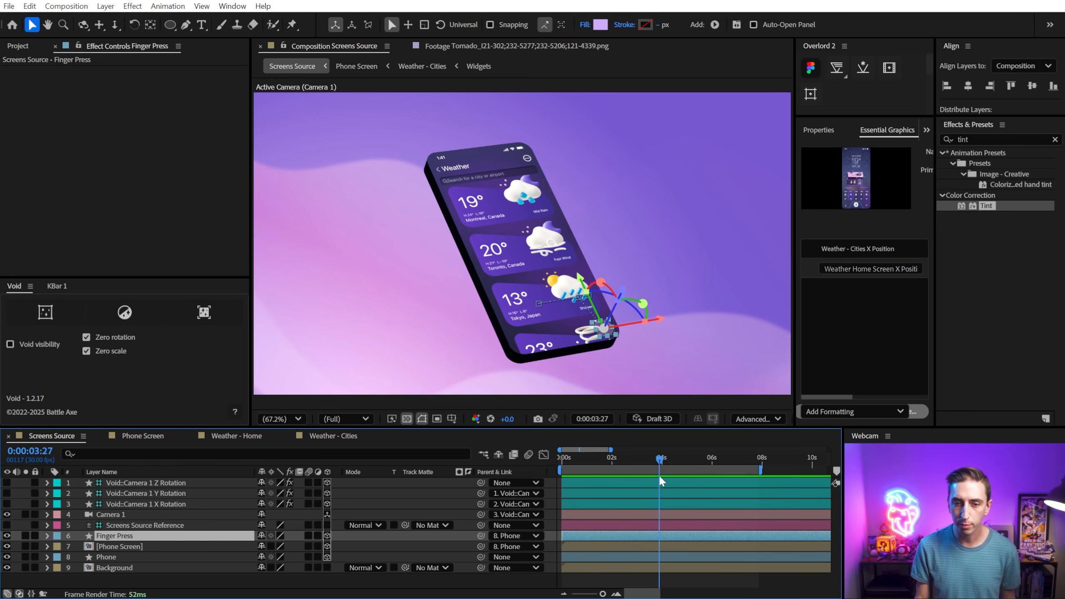
{"action": "left_click", "coordinate": [543, 323]}
{"action": "left_click", "coordinate": [332, 436]}
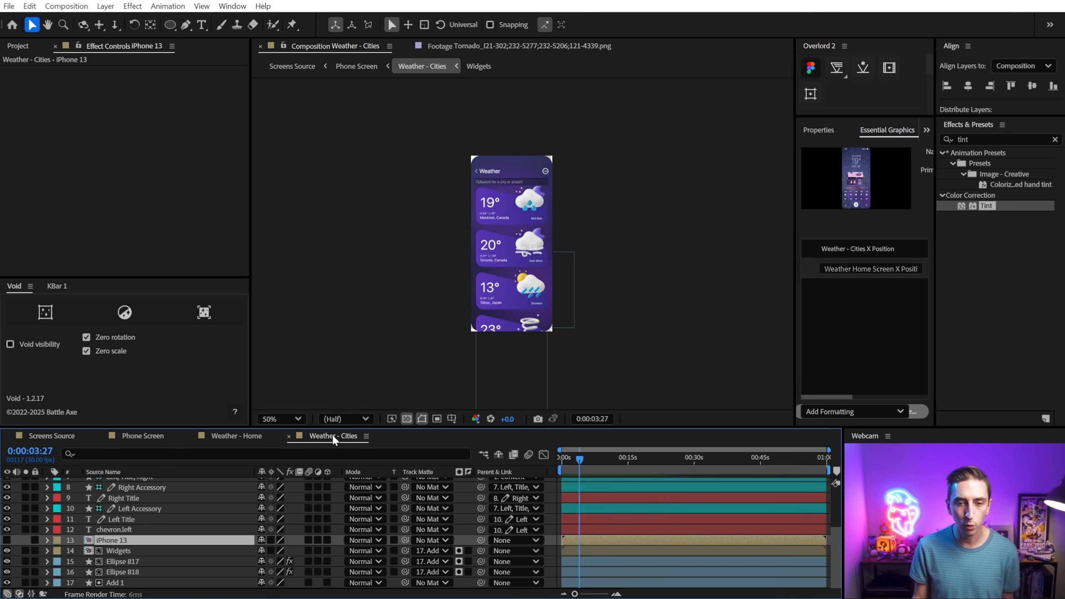
{"action": "left_click", "coordinate": [512, 348]}
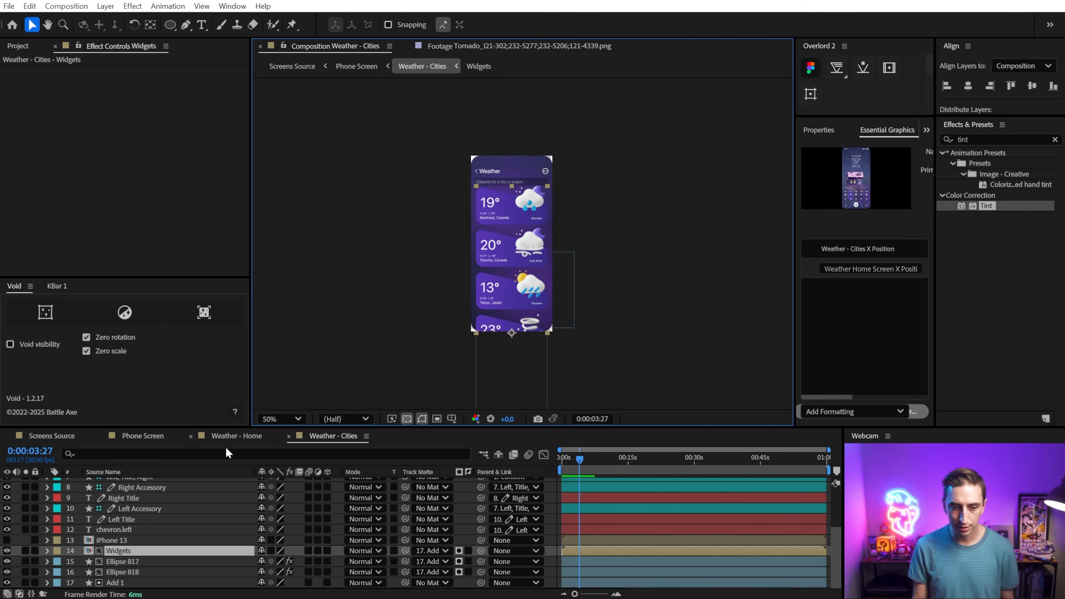
{"action": "key", "text": "p"}
{"action": "key", "text": "p"}
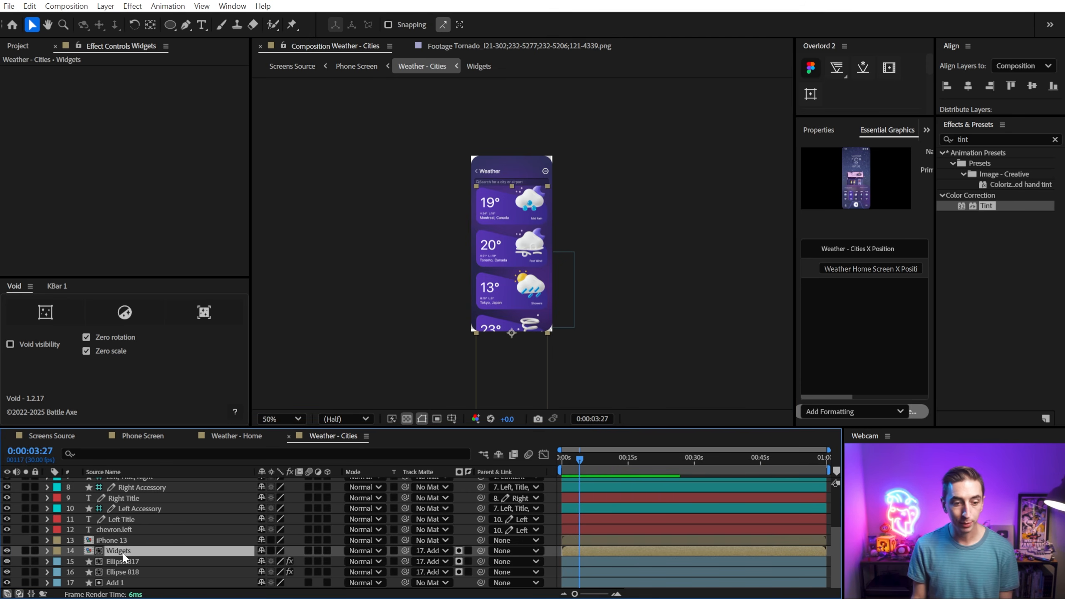
{"action": "key", "text": "p"}
{"action": "right_click", "coordinate": [110, 562]}
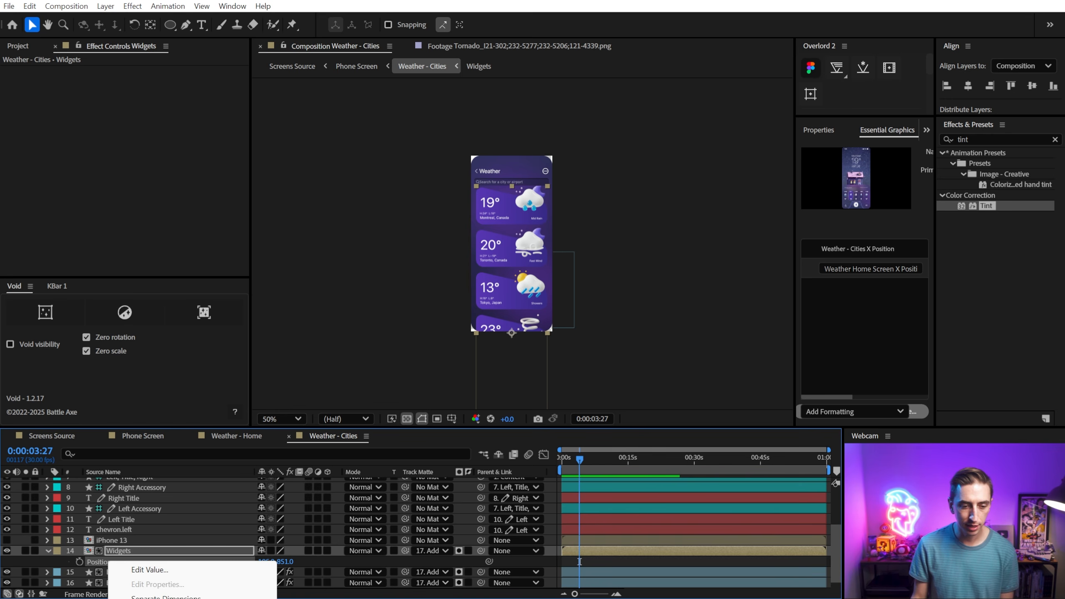
{"action": "left_click", "coordinate": [166, 597]}
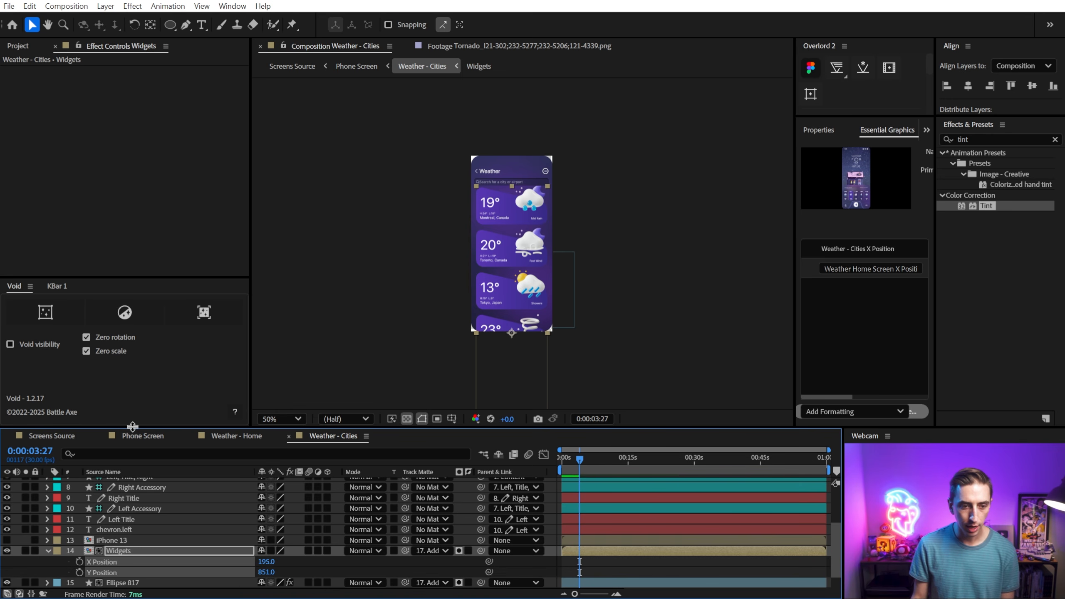
Enlarge the timeline area and add a Void parent controller for the Widgets layer.
{"action": "left_click_drag", "start_coordinate": [132, 427], "coordinate": [132, 391]}
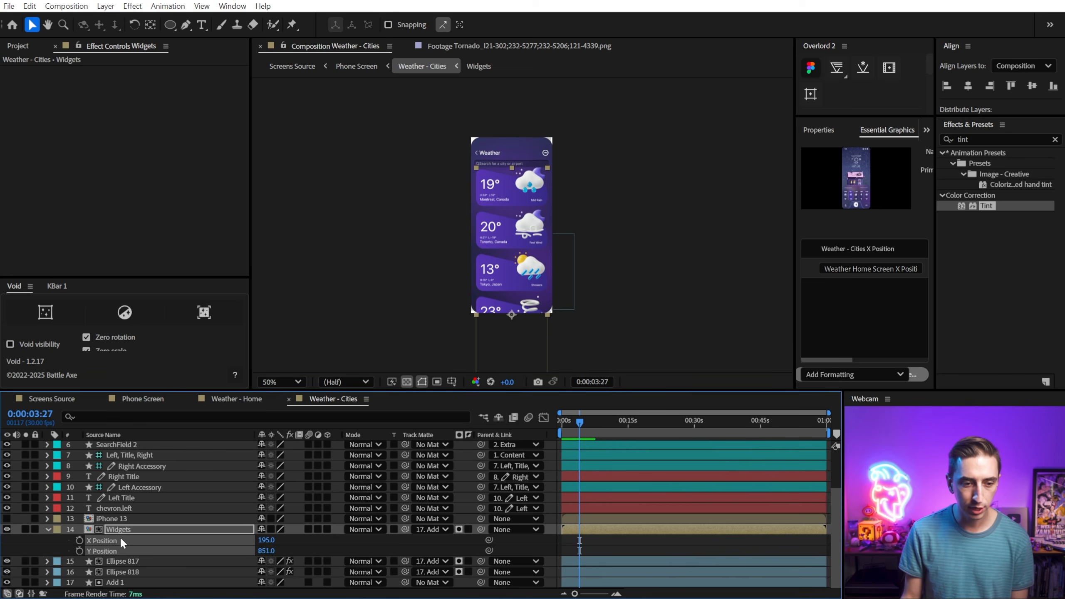
{"action": "left_click", "coordinate": [45, 312]}
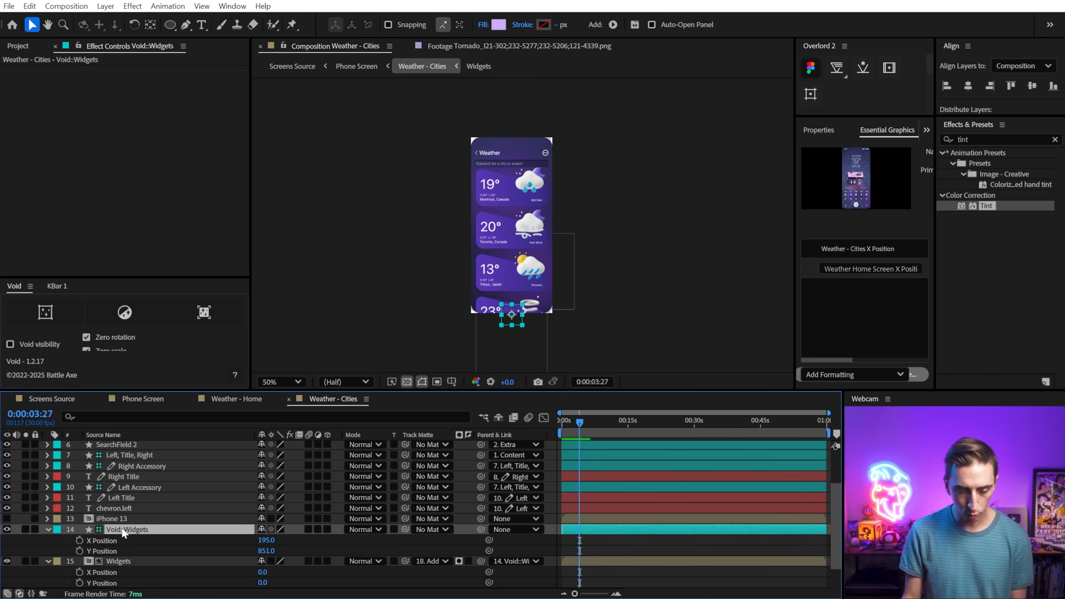
{"action": "left_click", "coordinate": [108, 550]}
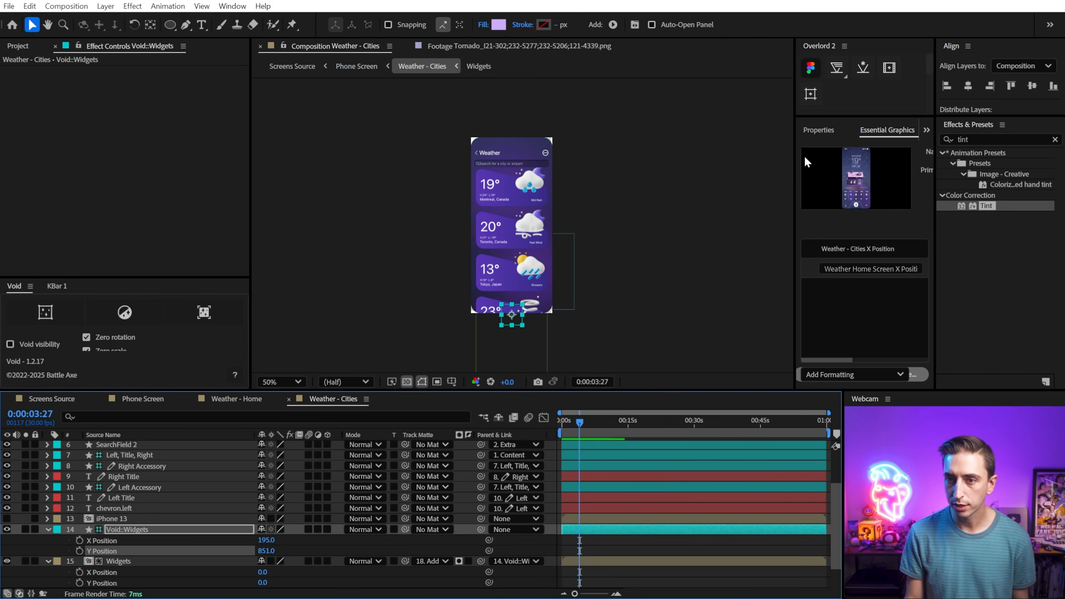
Set the Essential Graphics primary composition to Weather - Cities and add the Widgets layer's Y Position as a control.
{"action": "left_click_drag", "start_coordinate": [794, 142], "coordinate": [629, 151]}
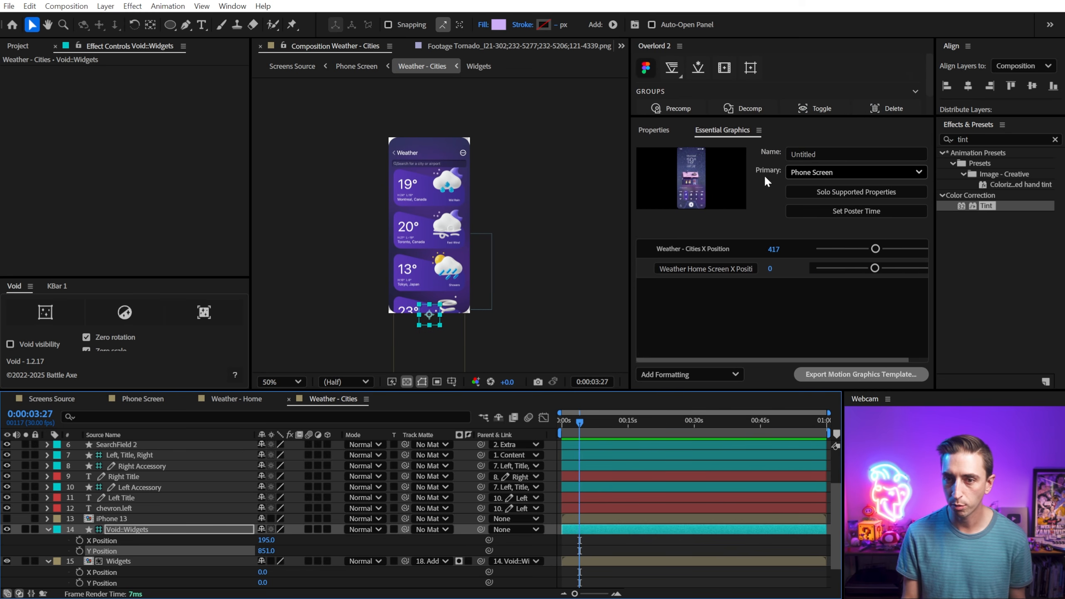
{"action": "left_click", "coordinate": [802, 171]}
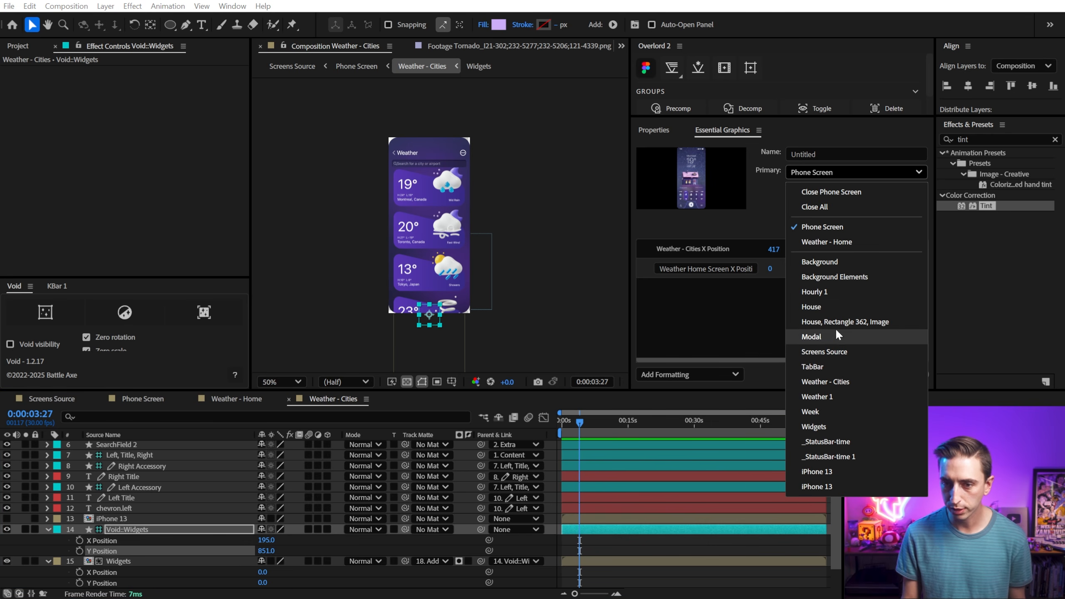
{"action": "left_click", "coordinate": [845, 381]}
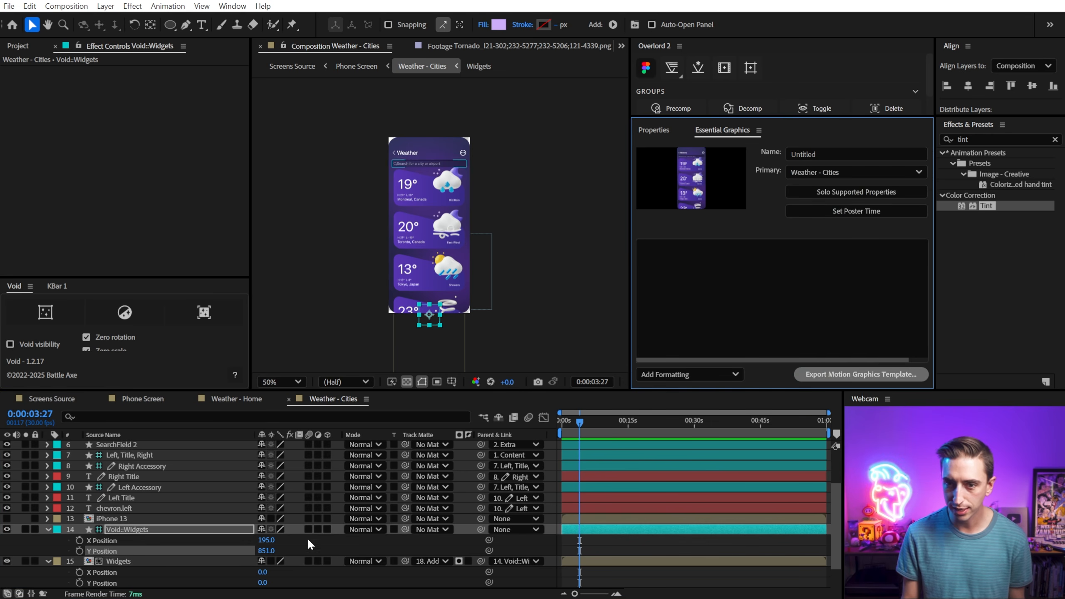
{"action": "scroll", "coordinate": [119, 556], "scroll_direction": "down", "scroll_amount": 1}
{"action": "left_click", "coordinate": [103, 551]}
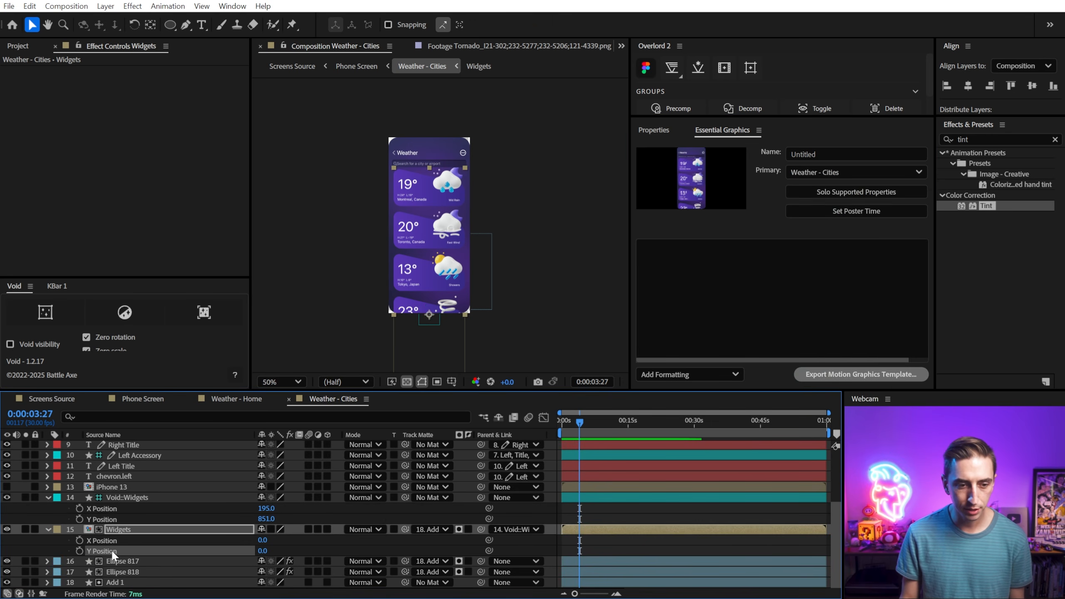
{"action": "right_click", "coordinate": [105, 555]}
{"action": "left_click", "coordinate": [168, 598]}
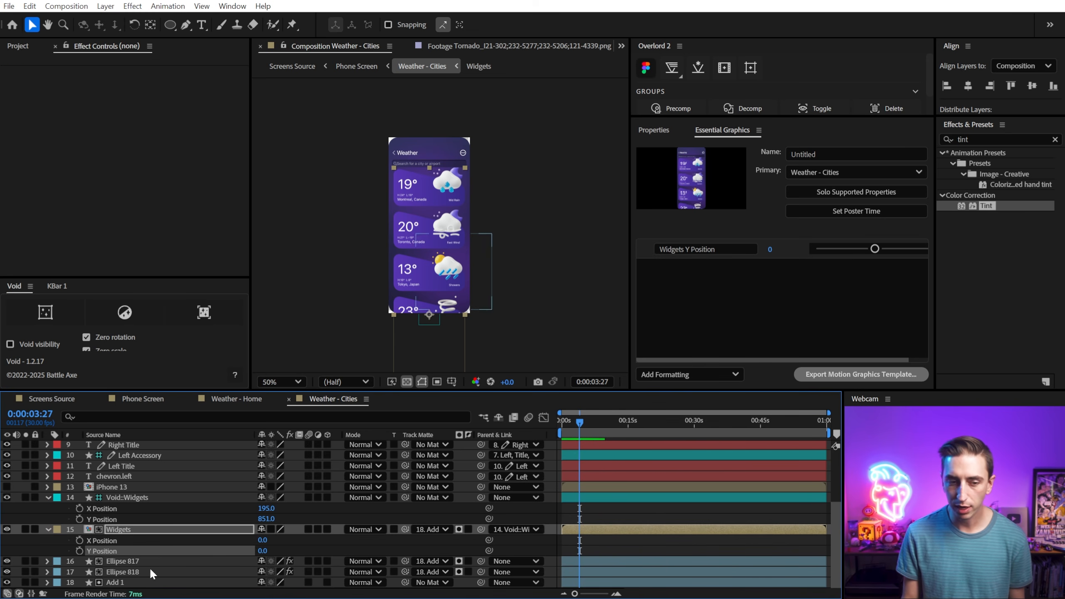
Test the vertical scroll of the Widgets layer and set its Y Position to -28 so the first card overlaps the search field.
{"action": "left_click_drag", "start_coordinate": [260, 551], "coordinate": [114, 541]}
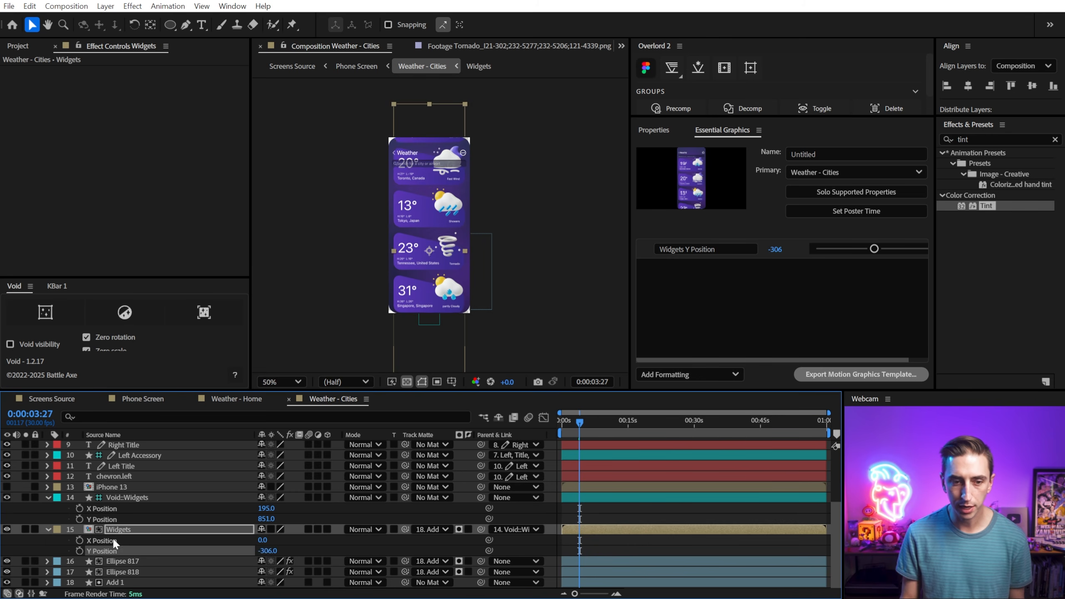
{"action": "key", "text": "ctrl+z"}
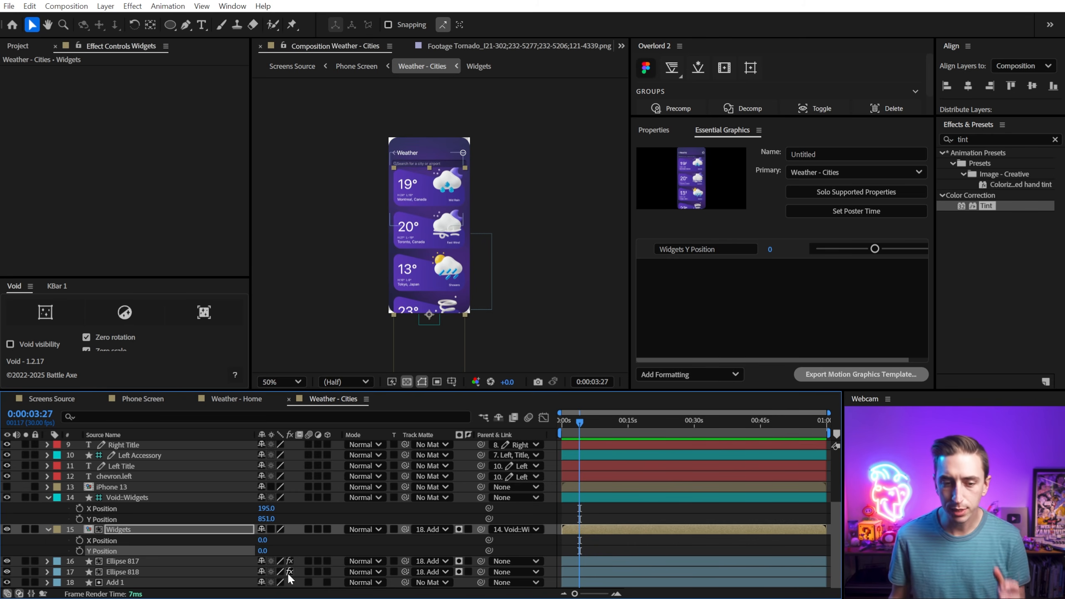
{"action": "left_click_drag", "start_coordinate": [260, 551], "coordinate": [202, 551]}
{"action": "scroll", "coordinate": [392, 126], "scroll_direction": "up", "scroll_amount": 4}
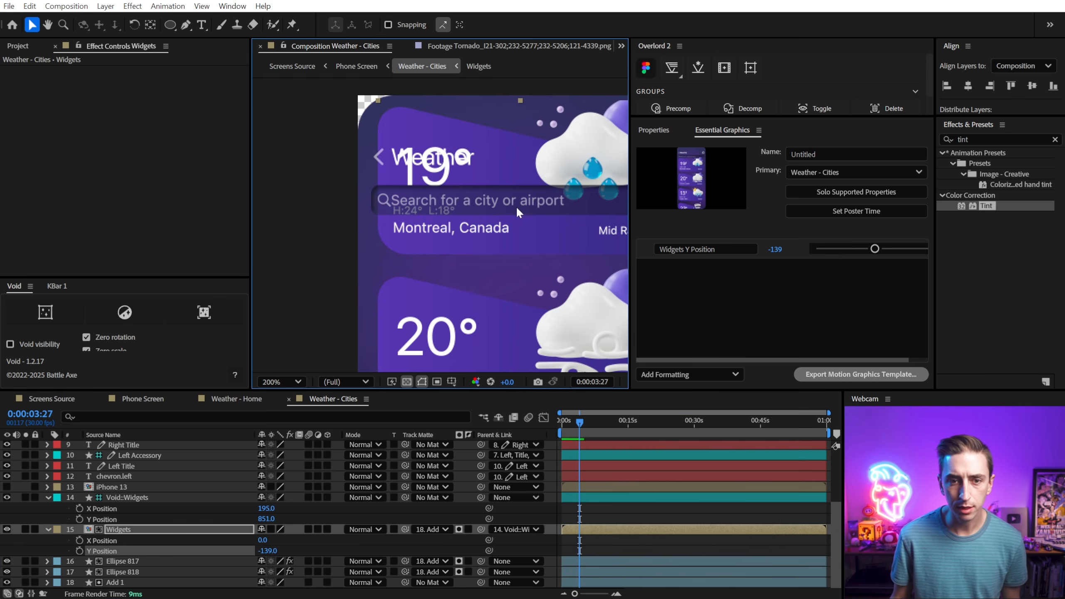
{"action": "left_click_drag", "start_coordinate": [486, 202], "coordinate": [444, 211]}
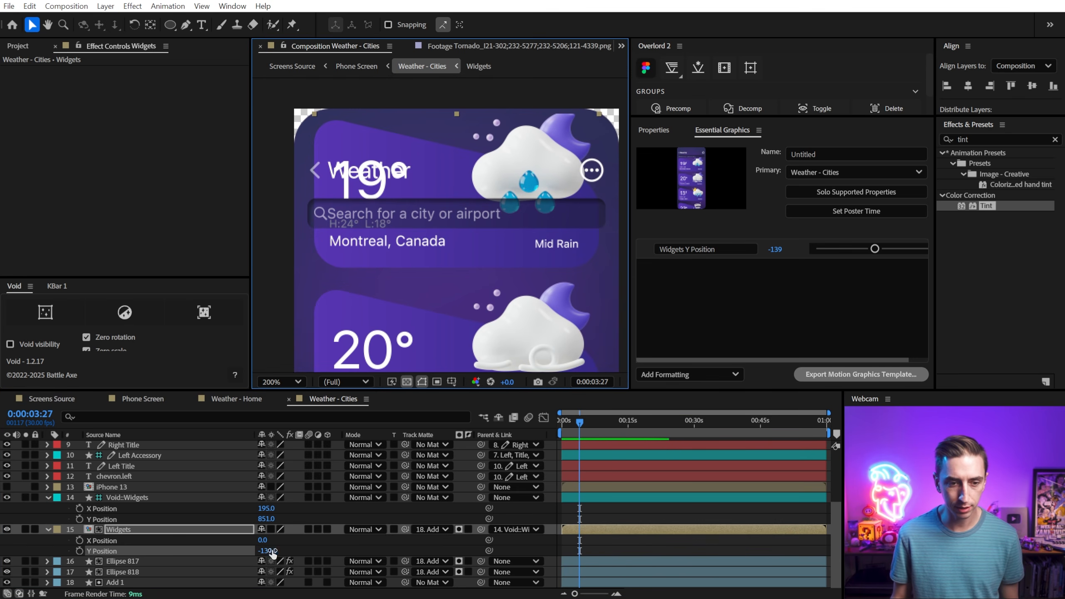
{"action": "left_click_drag", "start_coordinate": [271, 552], "coordinate": [265, 438]}
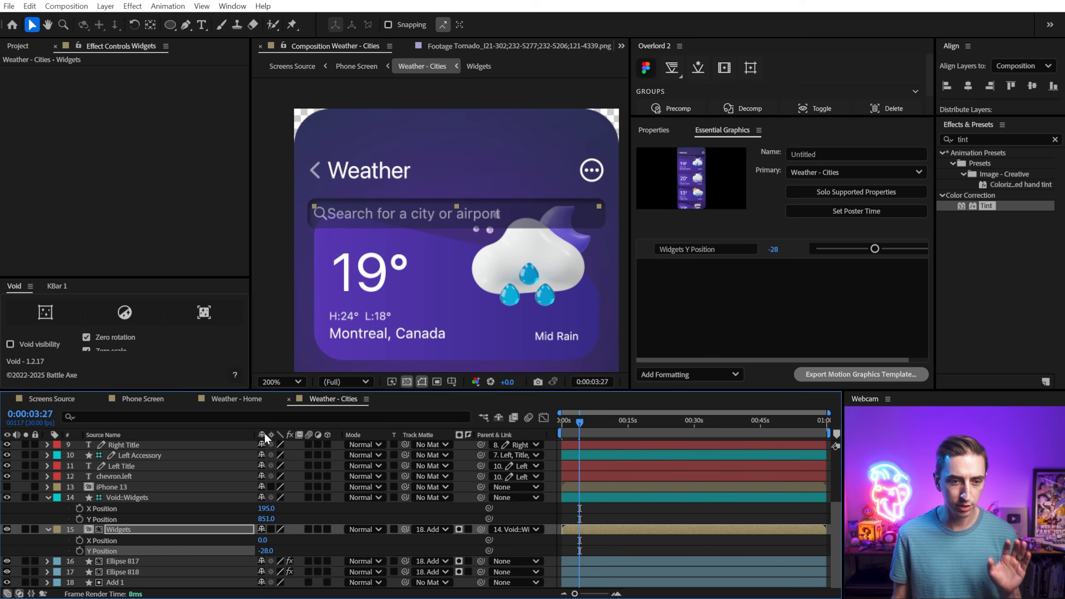
Precompose the Extra group that holds the search field layers, using Overlord's Precomp function.
{"action": "left_click", "coordinate": [373, 223]}
{"action": "left_click", "coordinate": [121, 444]}
{"action": "left_click", "coordinate": [125, 458]}
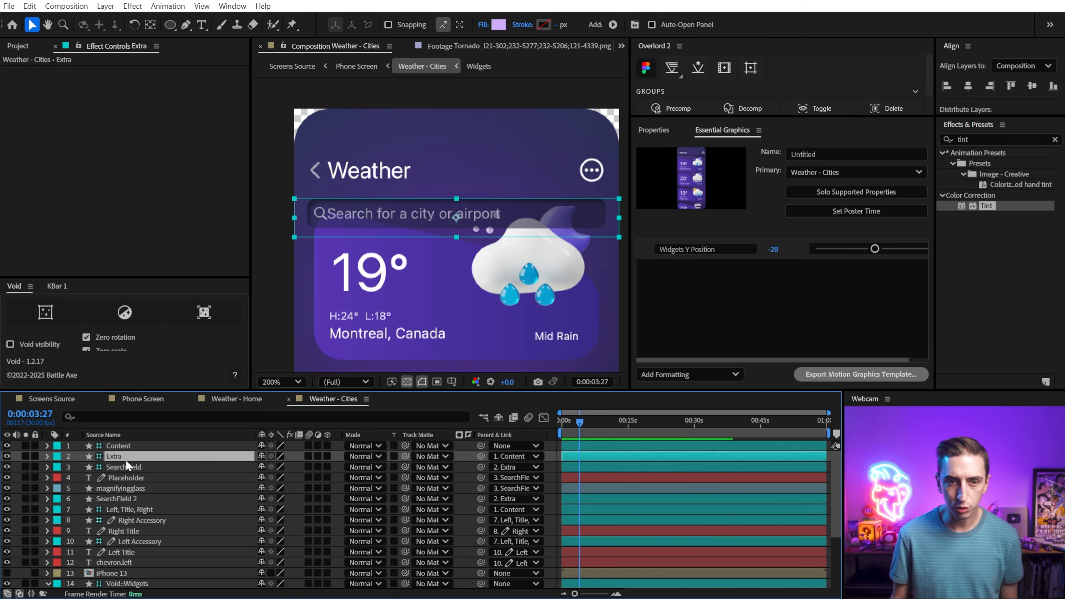
{"action": "mouse_move", "coordinate": [364, 237]}
{"action": "left_mouse_down"}
{"action": "mouse_move", "coordinate": [375, 212]}
{"action": "mouse_move", "coordinate": [366, 236]}
{"action": "left_mouse_up"}
{"action": "key", "text": "ctrl+z"}
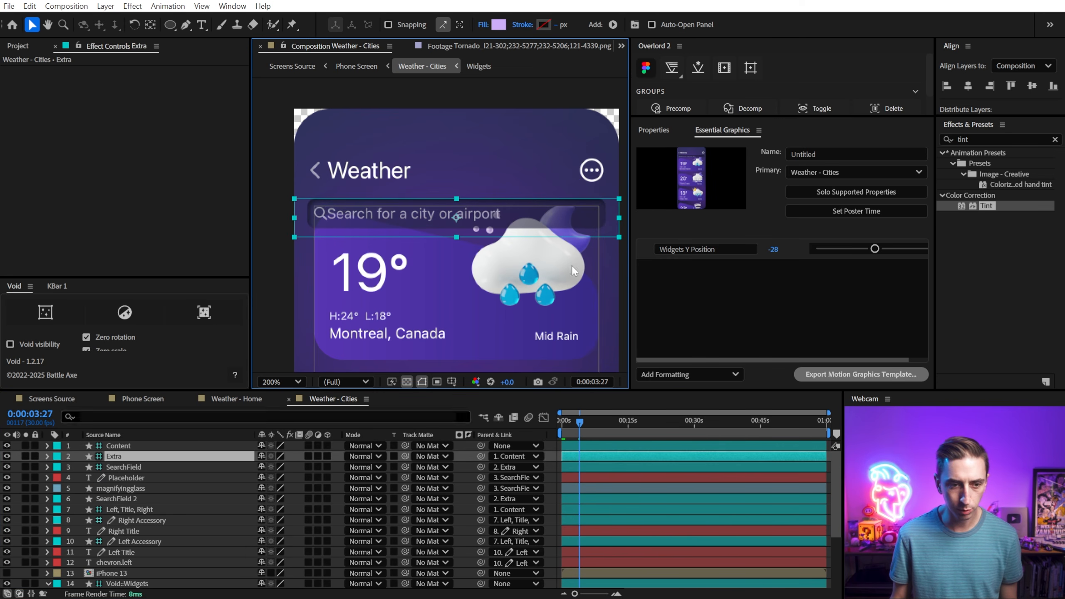
{"action": "left_click", "coordinate": [681, 106]}
{"action": "left_click", "coordinate": [680, 104]}
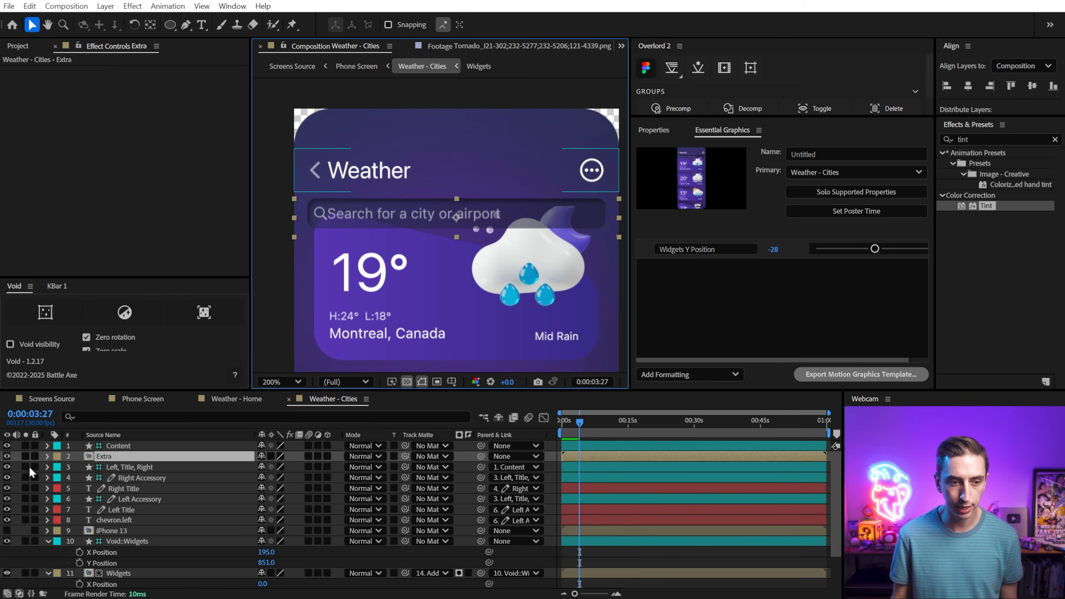
Toggle the Extra layer's visibility to identify the search field, and reveal the layer's Opacity property.
{"action": "left_click", "coordinate": [5, 456]}
{"action": "left_click", "coordinate": [7, 456]}
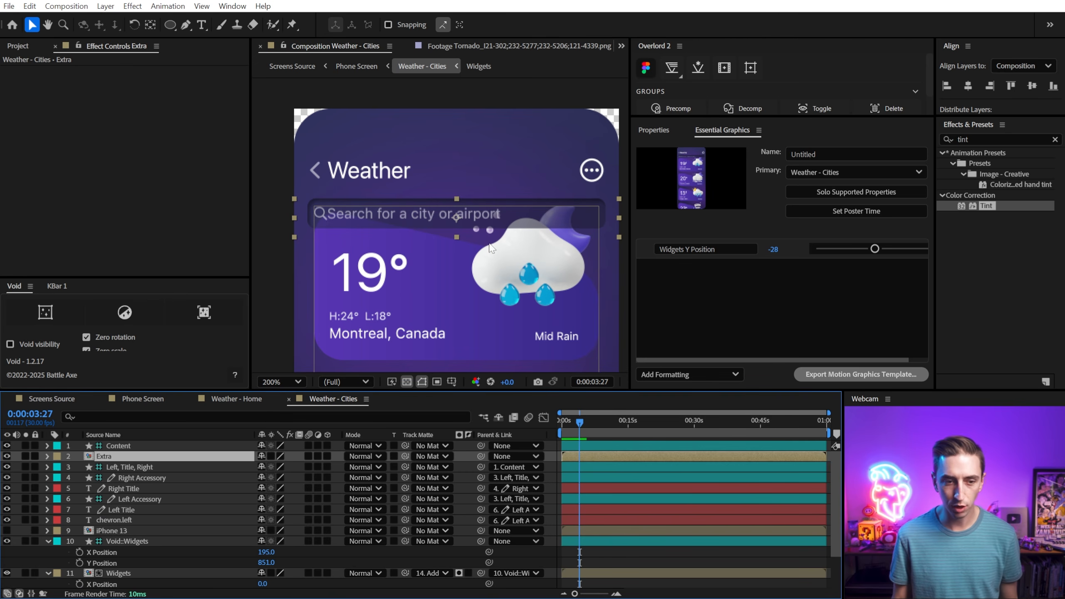
{"action": "key", "text": "="}
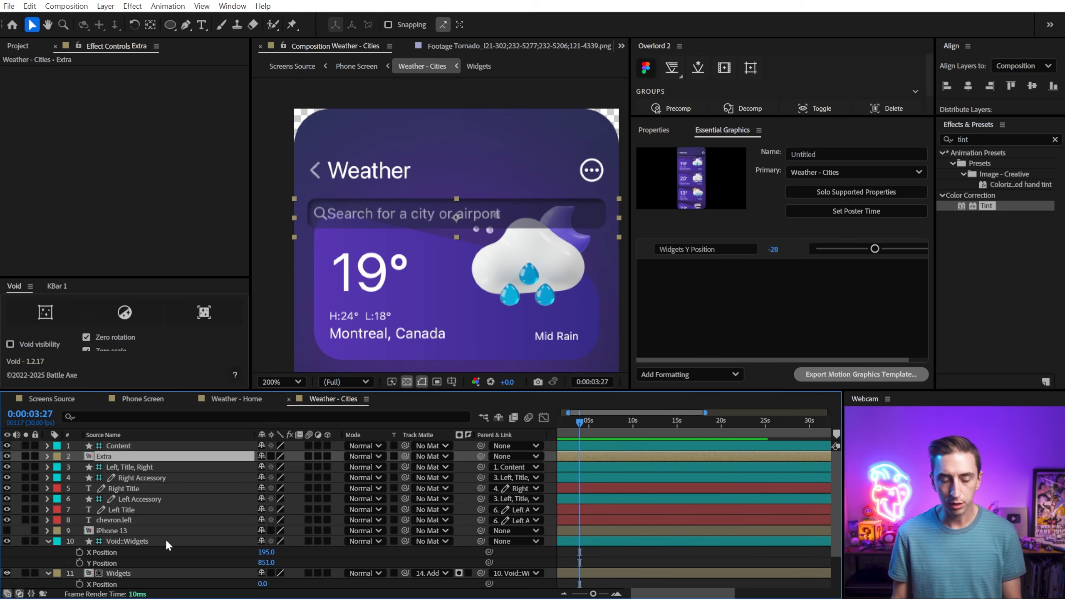
{"action": "key", "text": "t"}
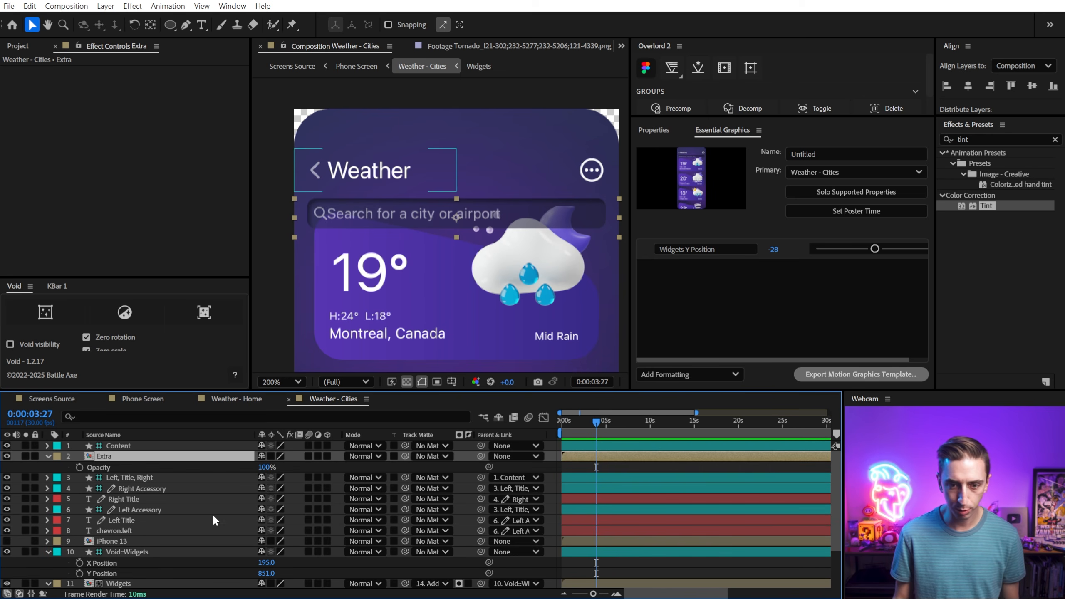
Collapse the Void::Widgets properties and set the Widgets layer's Y Position to 0, undoing the trial scroll made from there.
{"action": "left_click", "coordinate": [143, 554]}
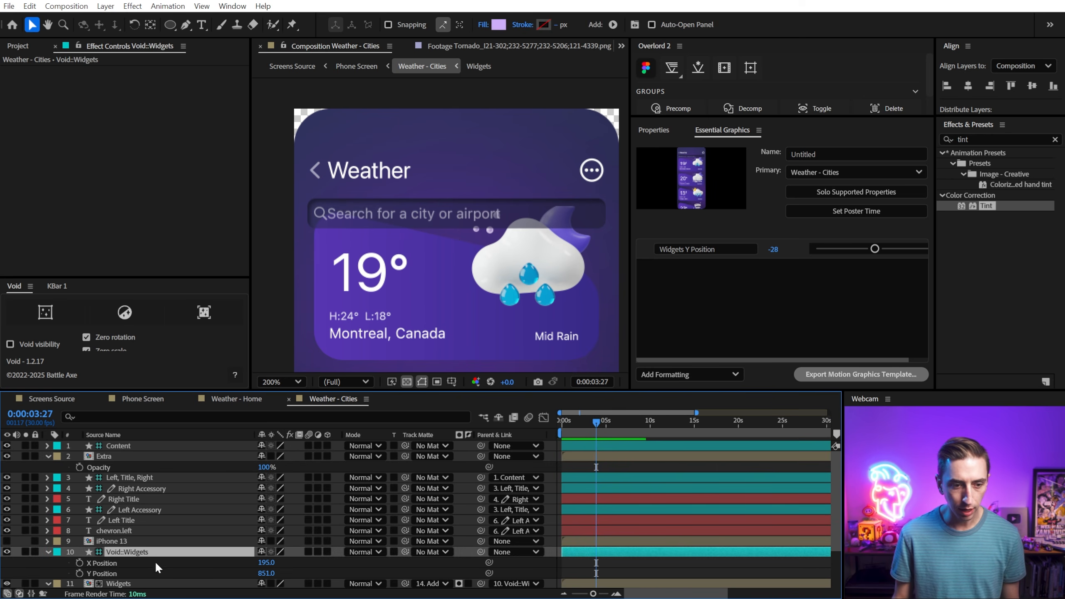
{"action": "scroll", "coordinate": [153, 553], "scroll_direction": "down", "scroll_amount": 3}
{"action": "left_click", "coordinate": [128, 528]}
{"action": "left_click", "coordinate": [121, 498]}
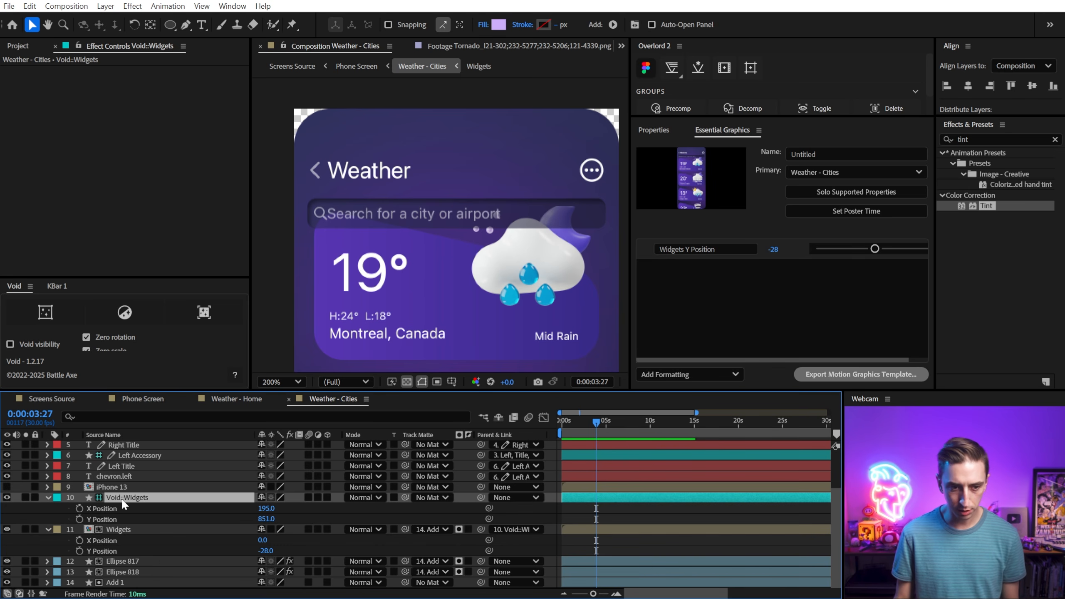
{"action": "key", "text": "p"}
{"action": "left_click", "coordinate": [110, 549]}
{"action": "left_click", "coordinate": [264, 551]}
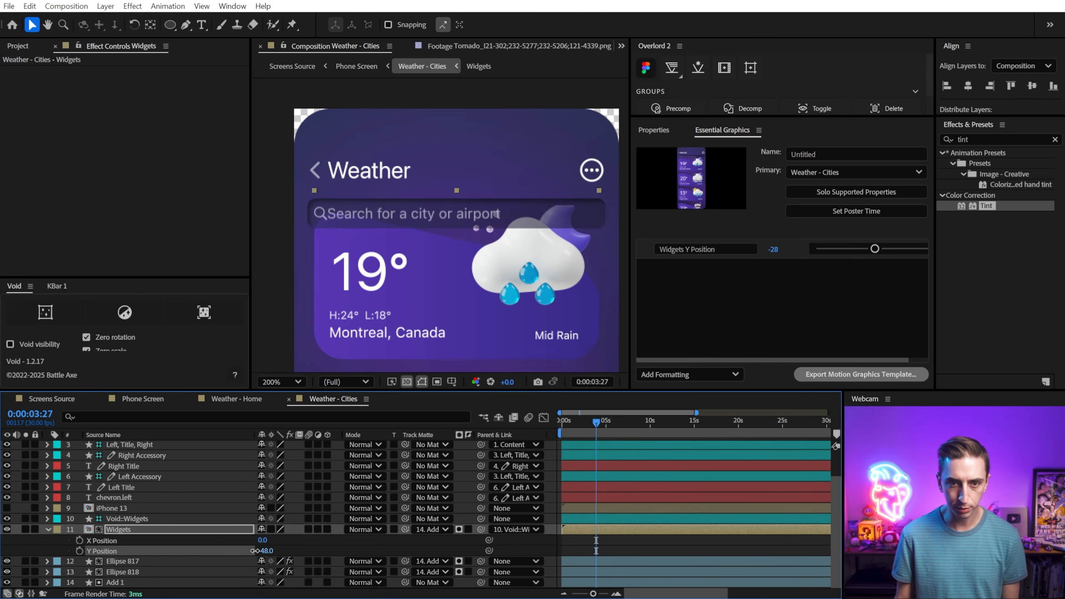
{"action": "type", "text": "0"}
{"action": "key", "text": "Return"}
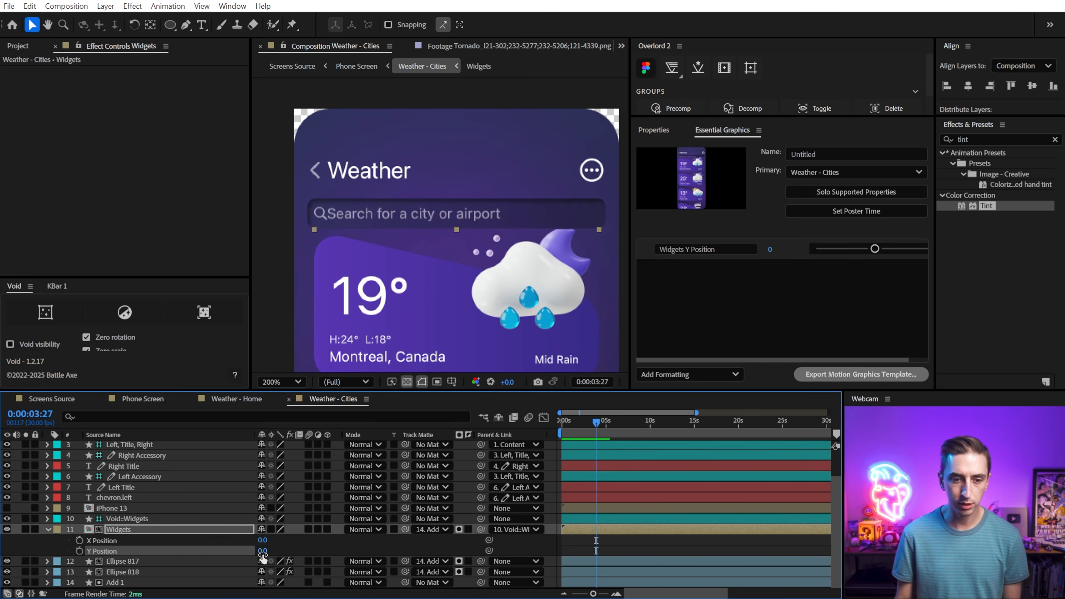
{"action": "left_click_drag", "start_coordinate": [263, 554], "coordinate": [210, 555]}
{"action": "key", "text": "ctrl+z"}
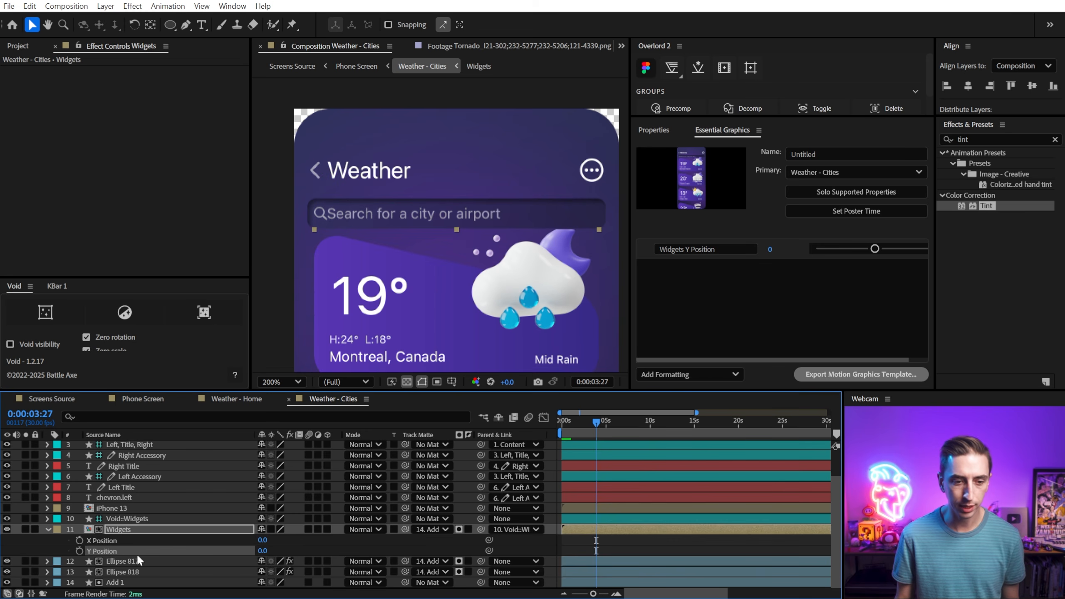
Add an expression to the Extra layer's Opacity that stores the Widgets layer's Y Position in a constant named yPos.
{"action": "scroll", "coordinate": [185, 550], "scroll_direction": "up", "scroll_amount": 2}
{"action": "left_click", "coordinate": [79, 466], "text": "alt"}
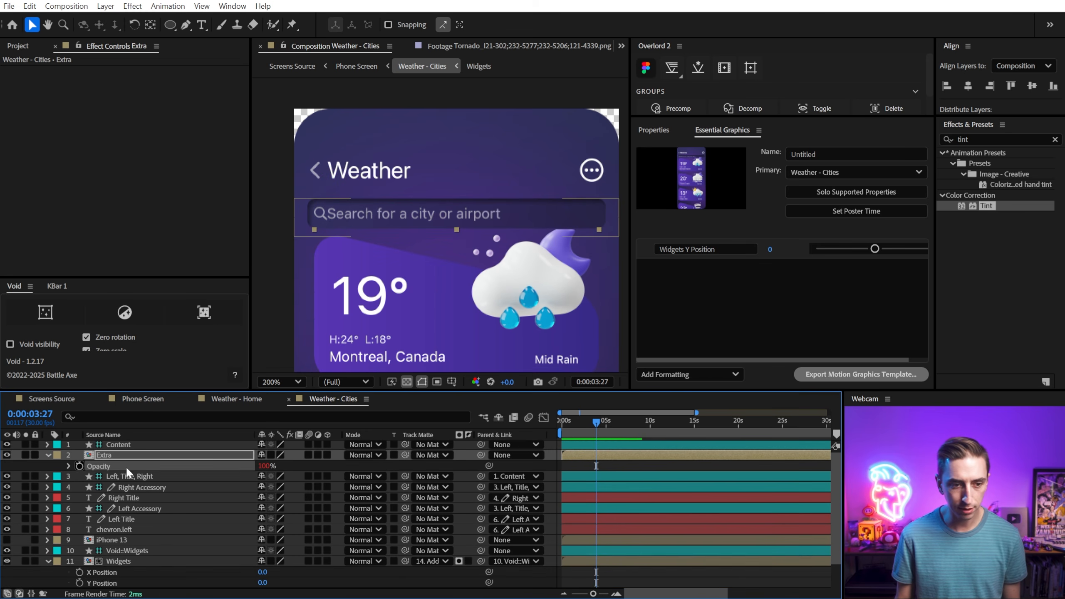
{"action": "scroll", "coordinate": [624, 472], "scroll_direction": "up", "scroll_amount": 3, "text": "ctrl"}
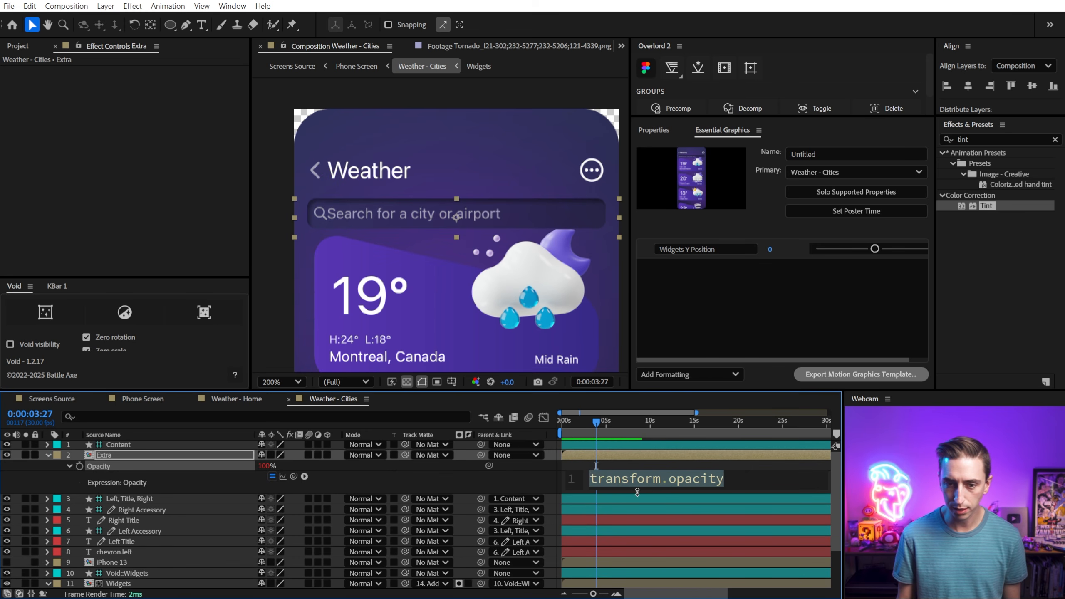
{"action": "left_click_drag", "start_coordinate": [637, 492], "coordinate": [635, 541]}
{"action": "type", "text": "const y"}
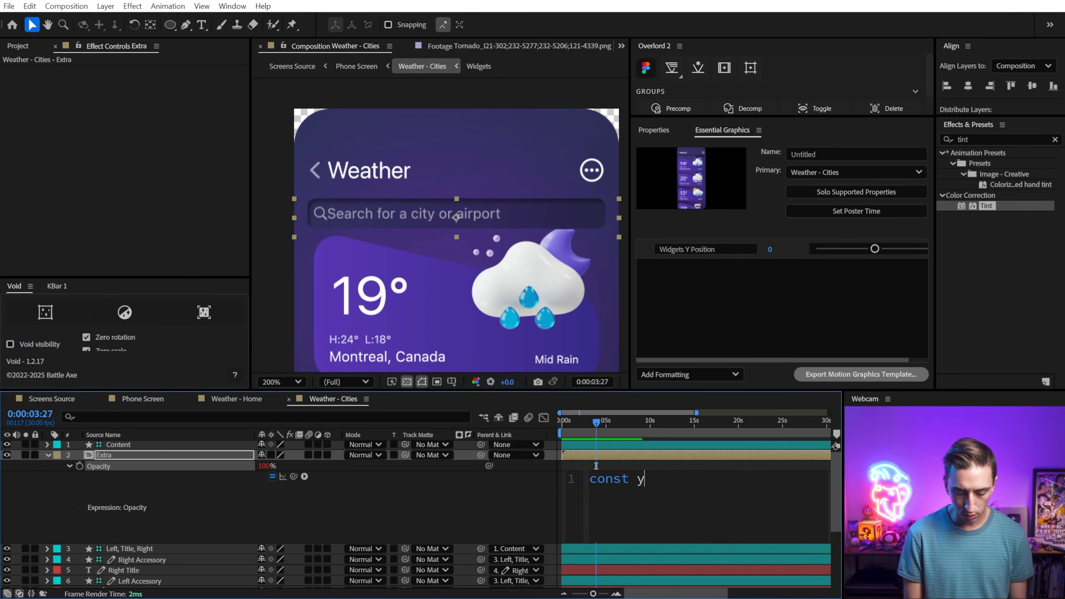
{"action": "type", "text": "Pos ="}
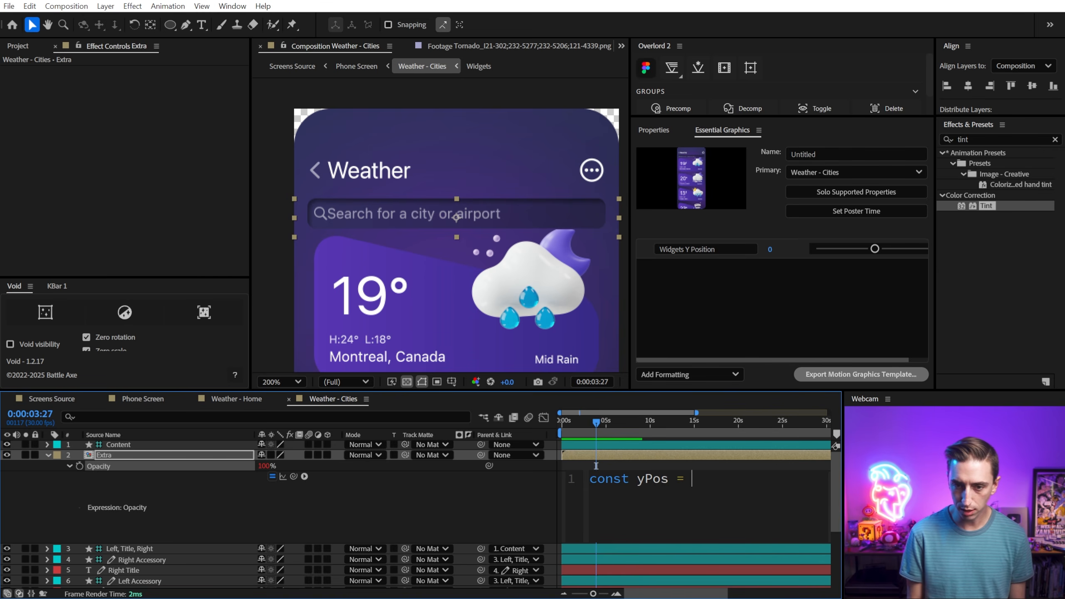
{"action": "left_click_drag", "start_coordinate": [294, 477], "coordinate": [119, 556]}
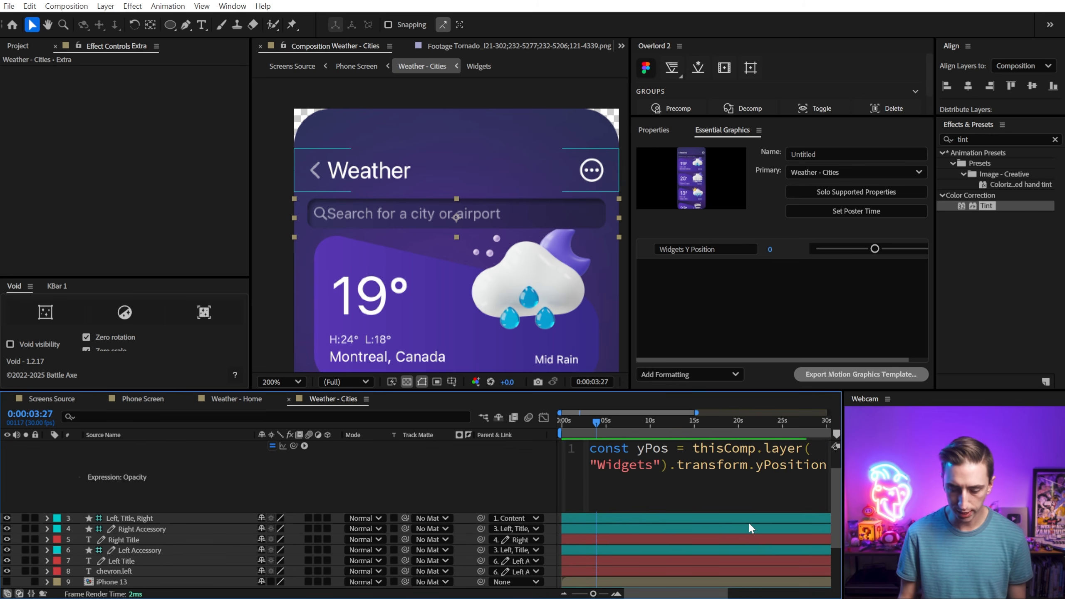
{"action": "type", "text": ";"}
{"action": "key", "text": "Return"}
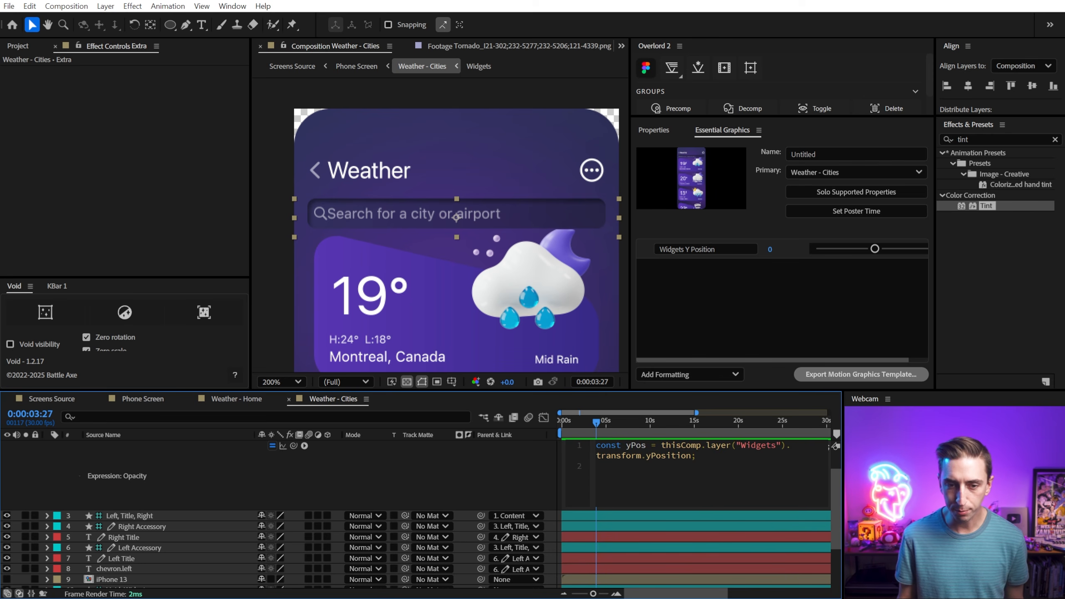
{"action": "key", "text": "Return"}
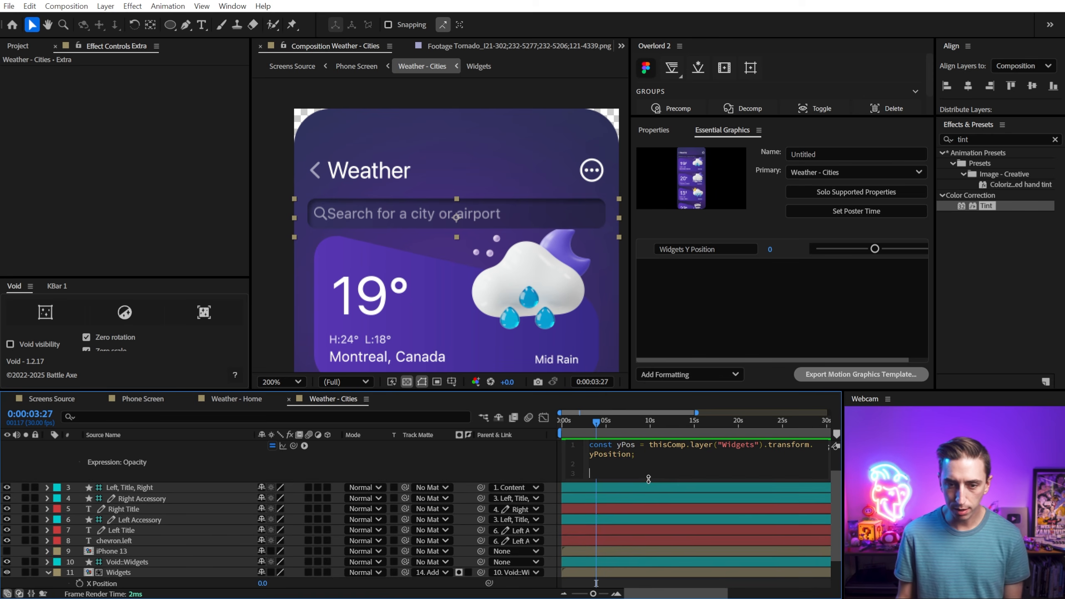
Finish the Opacity expression with linear(yPos,-200,0,0,100); to fade the search field with the scroll position.
{"action": "type", "text": "linear()"}
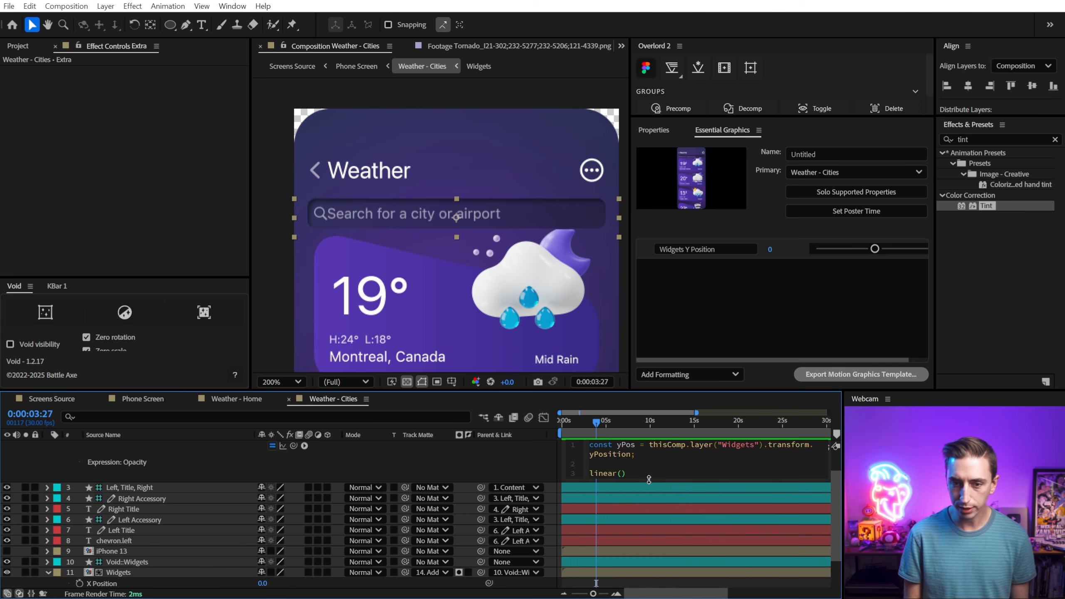
{"action": "type", "text": "yPos,"}
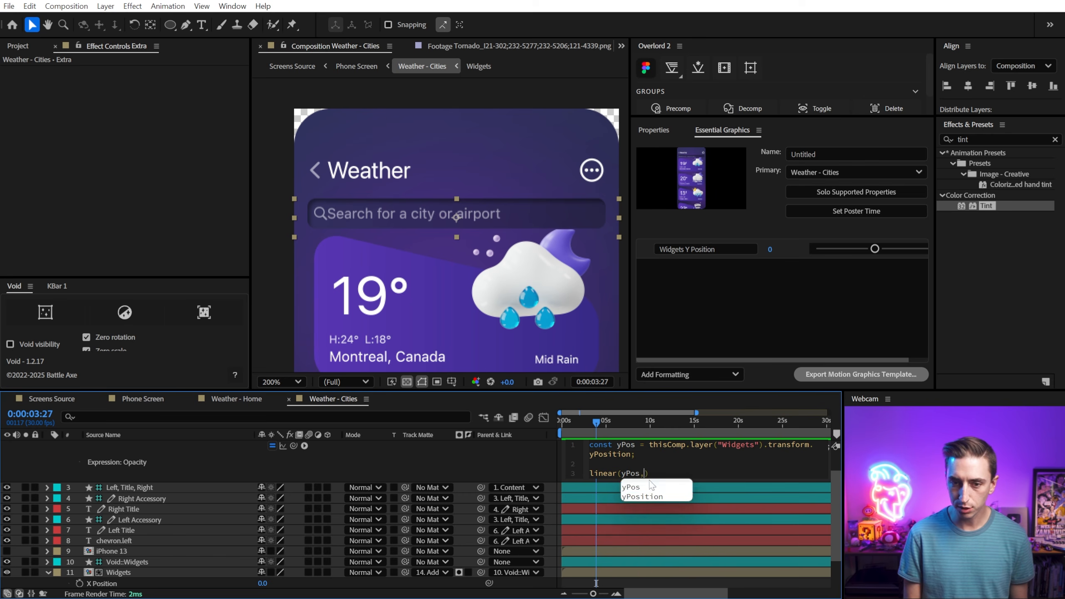
{"action": "key", "text": "shift+End"}
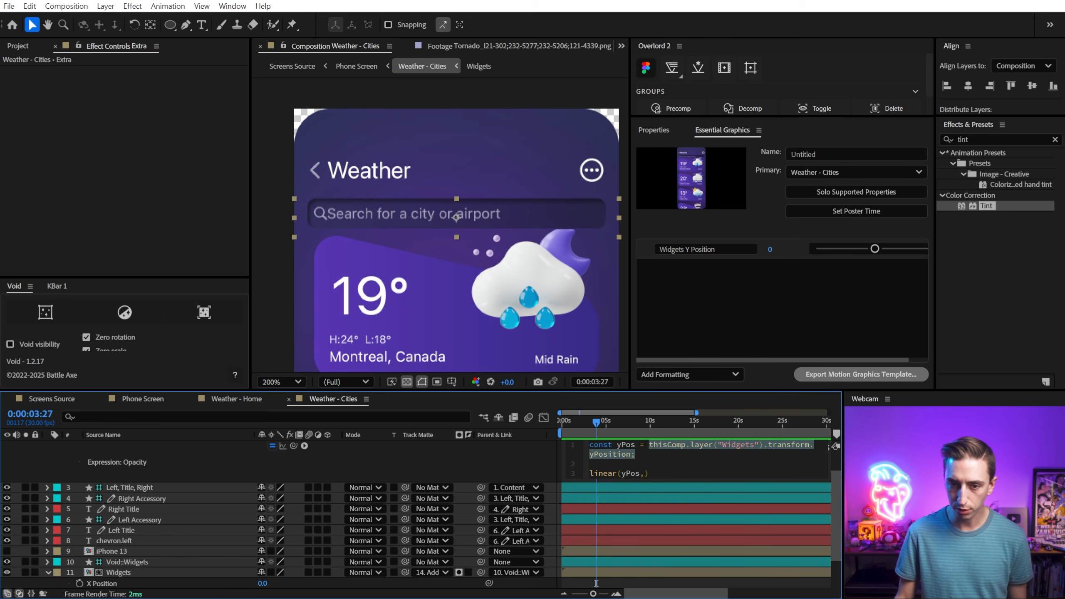
{"action": "left_click", "coordinate": [644, 473]}
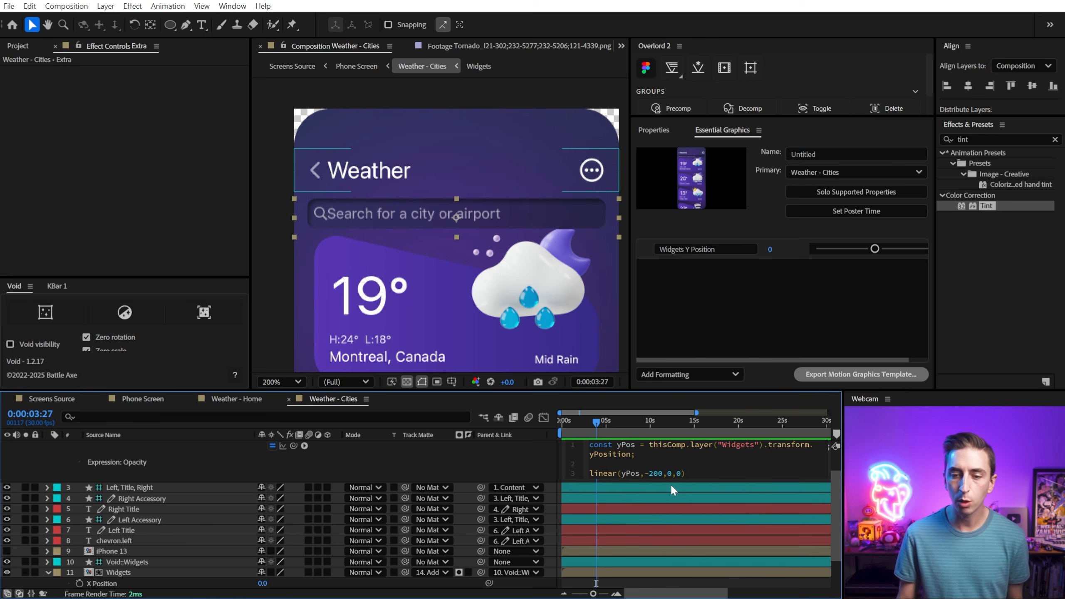
{"action": "left_click_drag", "start_coordinate": [644, 473], "coordinate": [658, 474]}
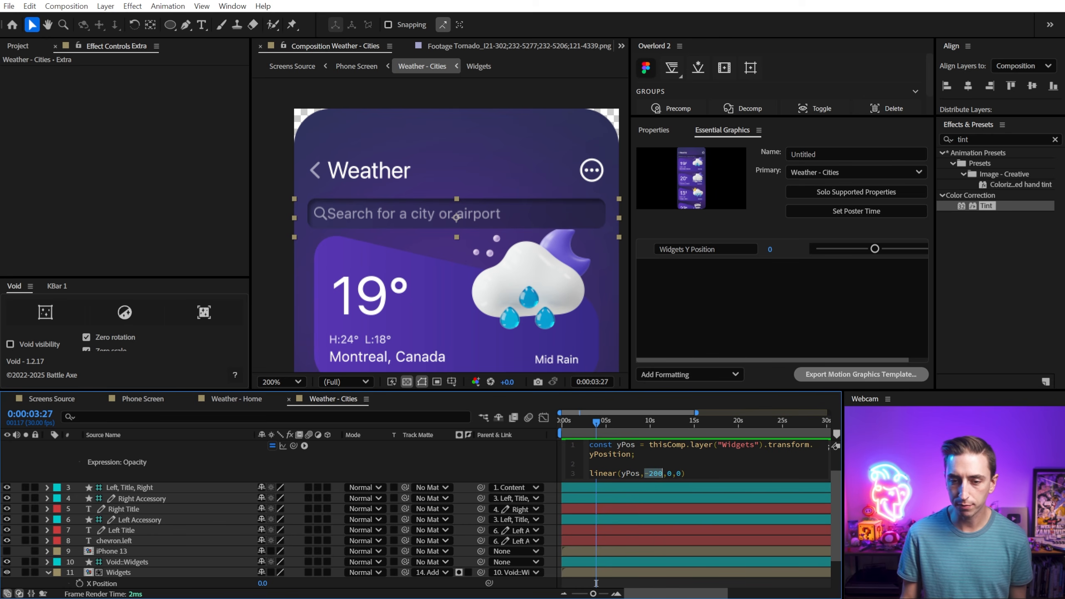
{"action": "type", "text": ",100"}
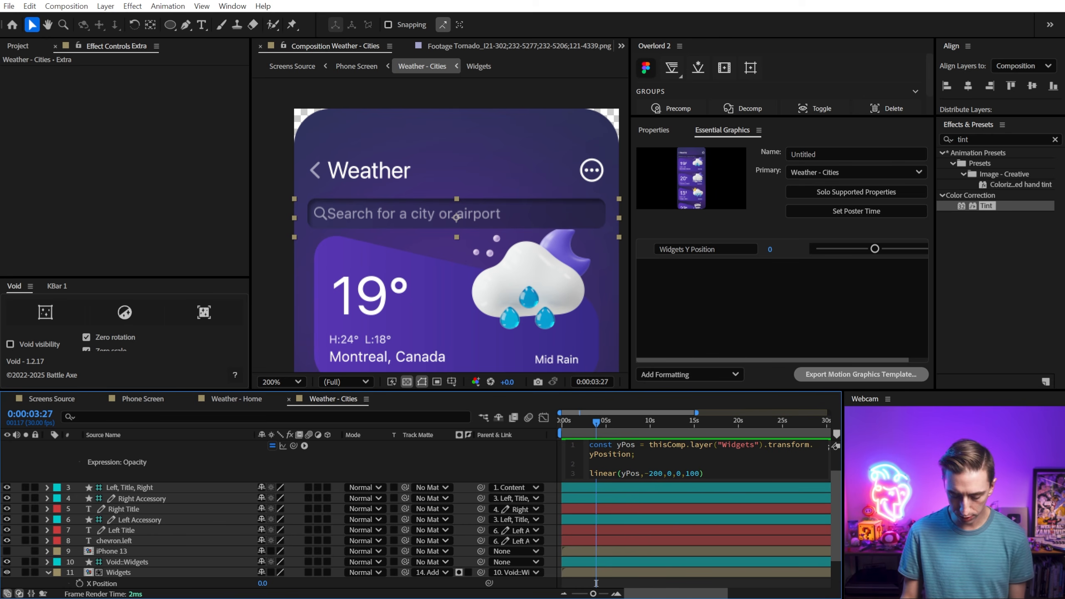
{"action": "left_click", "coordinate": [402, 471]}
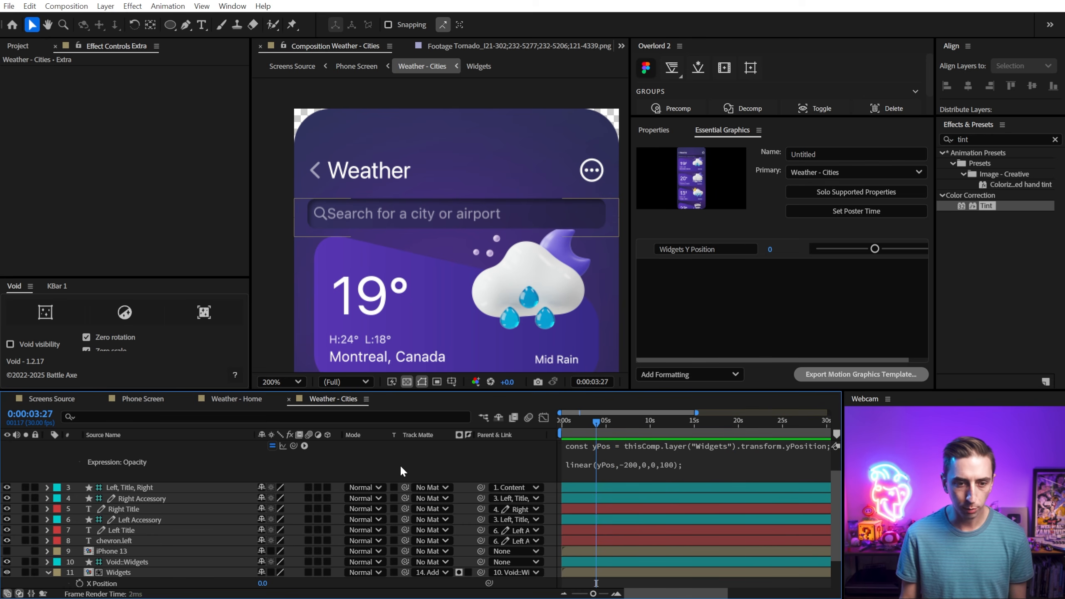
Test the fade by scrolling the Widgets layer upward, and set its Y Position to -30.
{"action": "scroll", "coordinate": [337, 474], "scroll_direction": "down", "scroll_amount": 2}
{"action": "left_click_drag", "start_coordinate": [263, 551], "coordinate": [236, 558]}
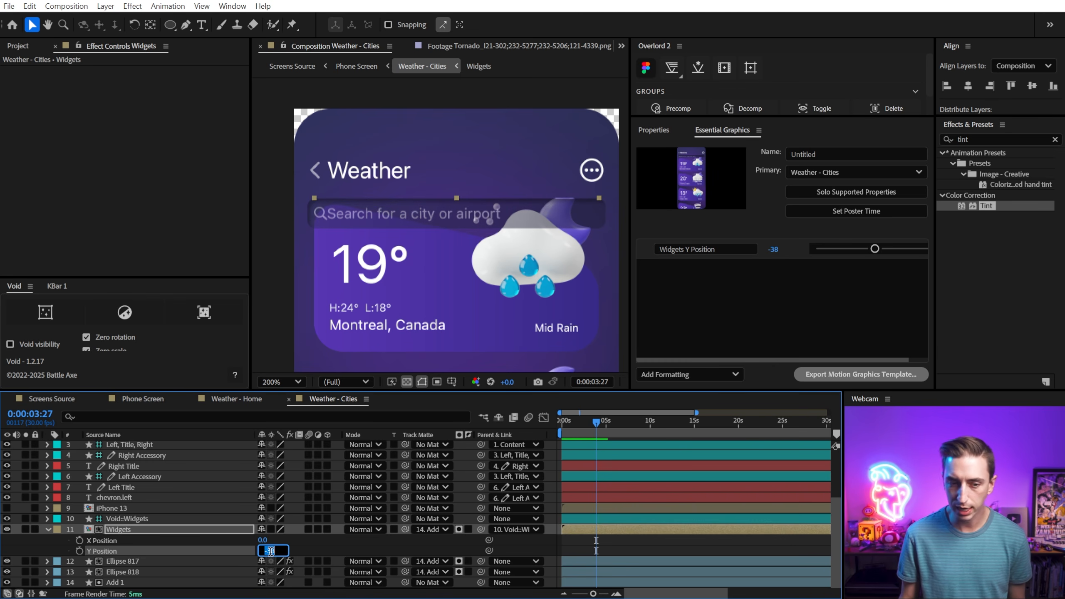
{"action": "type", "text": "-30"}
{"action": "key", "text": "Return"}
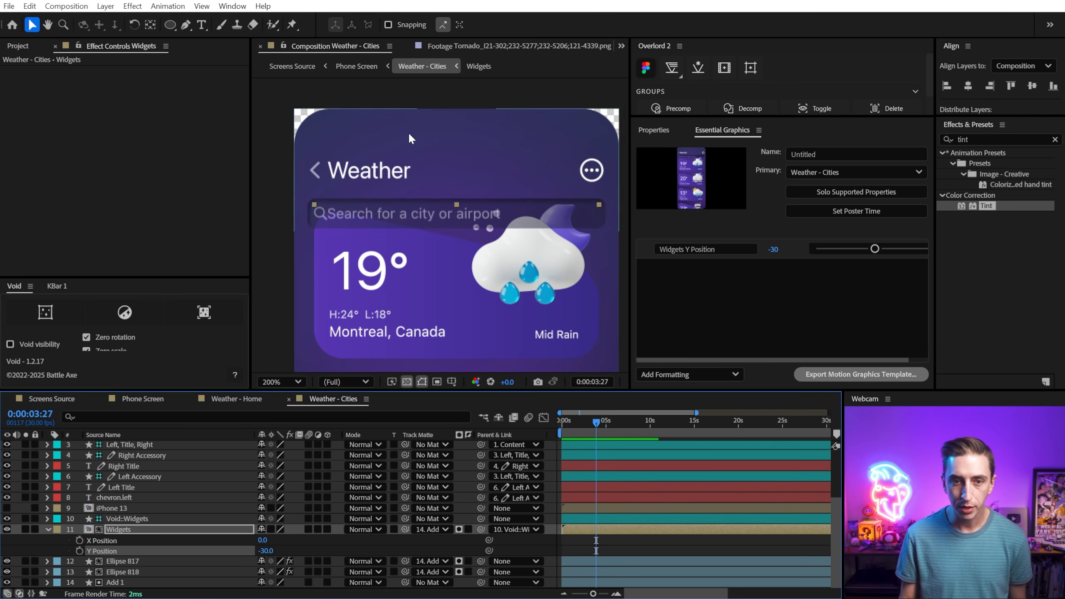
Change the lower input limit in the Extra layer's linear() Opacity expression to -30.
{"action": "scroll", "coordinate": [191, 534], "scroll_direction": "up", "scroll_amount": 2}
{"action": "scroll", "coordinate": [191, 533], "scroll_direction": "up", "scroll_amount": 3}
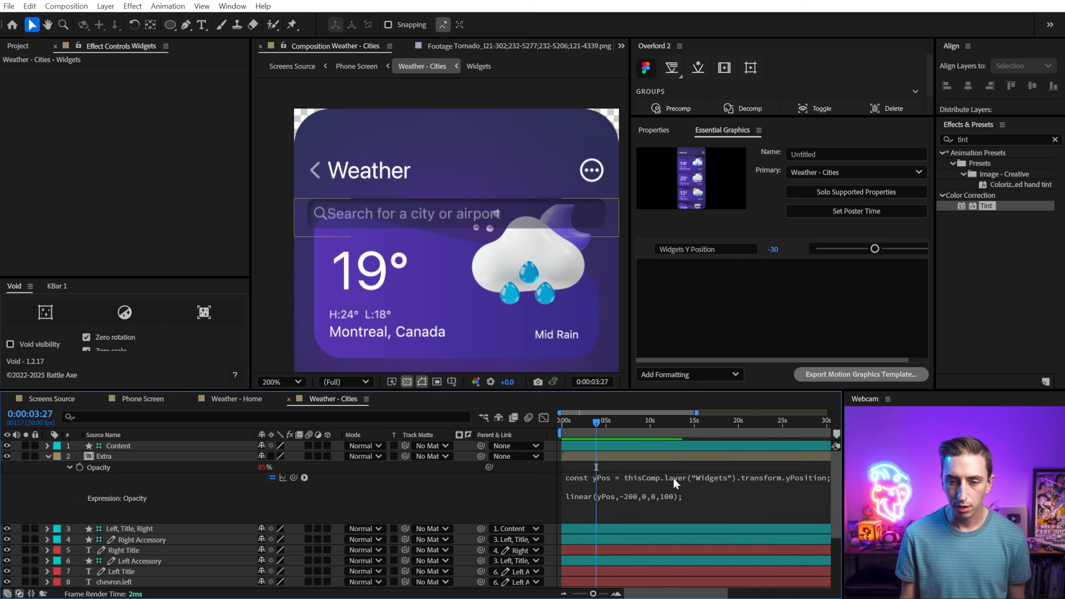
{"action": "left_click", "coordinate": [676, 492]}
{"action": "scroll", "coordinate": [717, 499], "scroll_direction": "up", "scroll_amount": 4}
{"action": "scroll", "coordinate": [717, 498], "scroll_direction": "down", "scroll_amount": 1}
{"action": "left_click", "coordinate": [729, 506]}
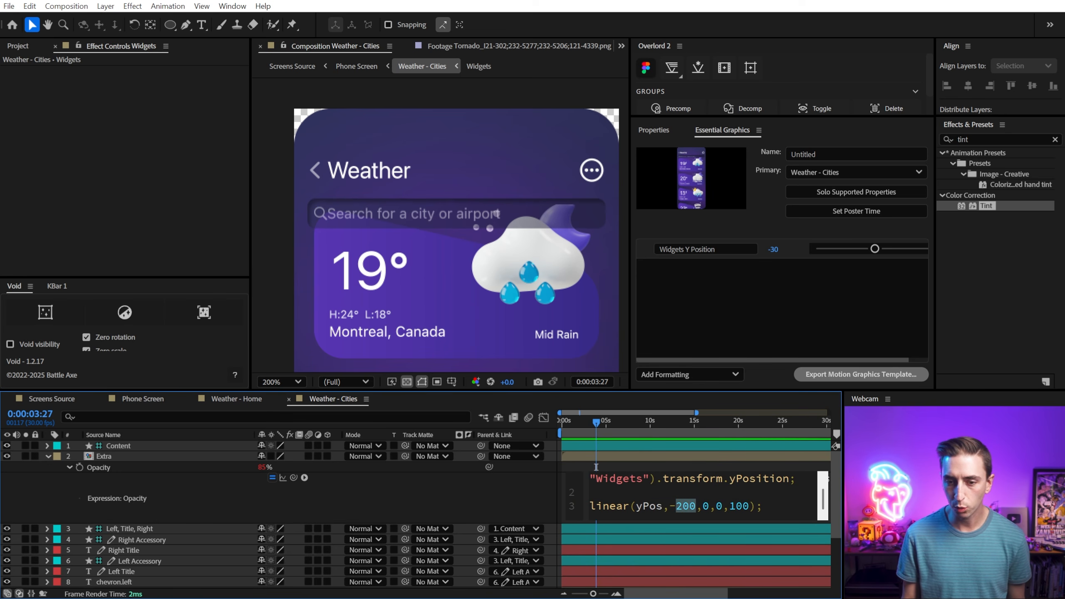
{"action": "type", "text": "30"}
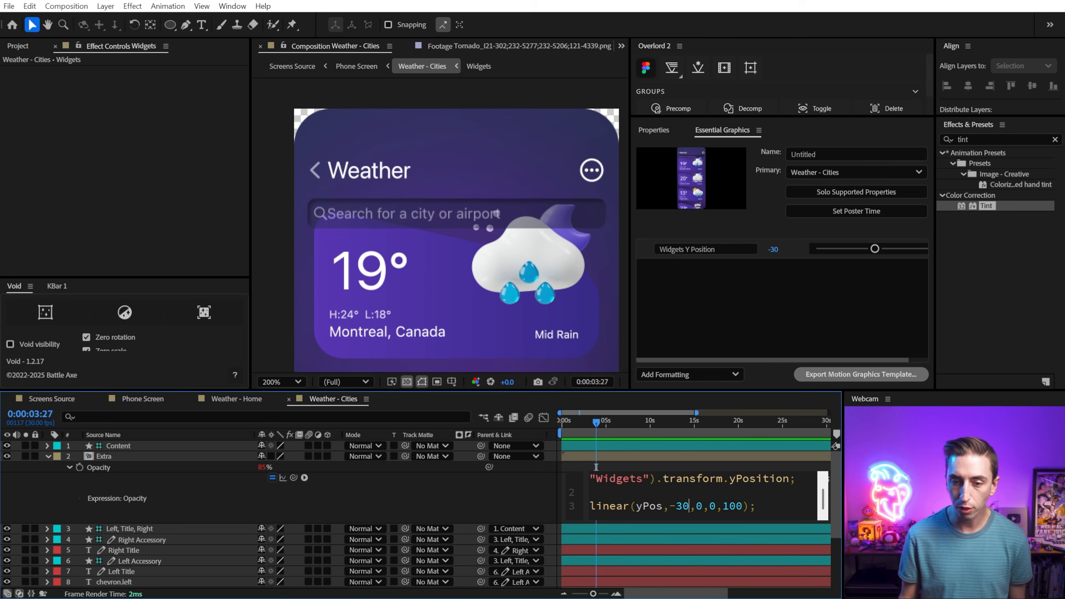
{"action": "left_click", "coordinate": [451, 495]}
Test the faster fade by moving the Widgets layer's Y Position to 20, and undo the move.
{"action": "key", "text": "p"}
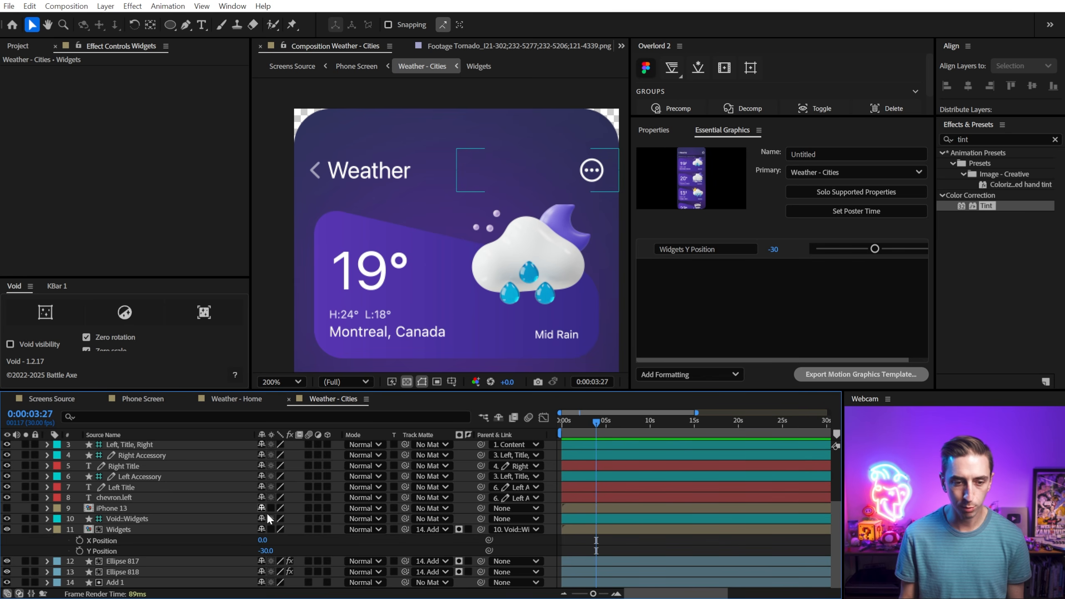
{"action": "left_click_drag", "start_coordinate": [263, 550], "coordinate": [285, 537]}
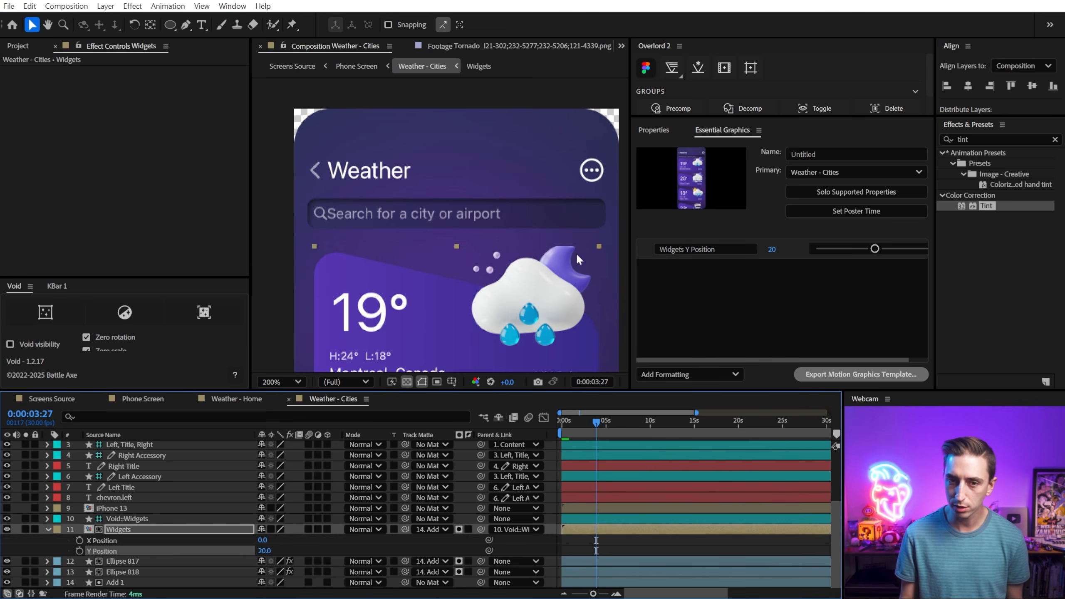
{"action": "key", "text": "ctrl+z"}
{"action": "left_click", "coordinate": [535, 278]}
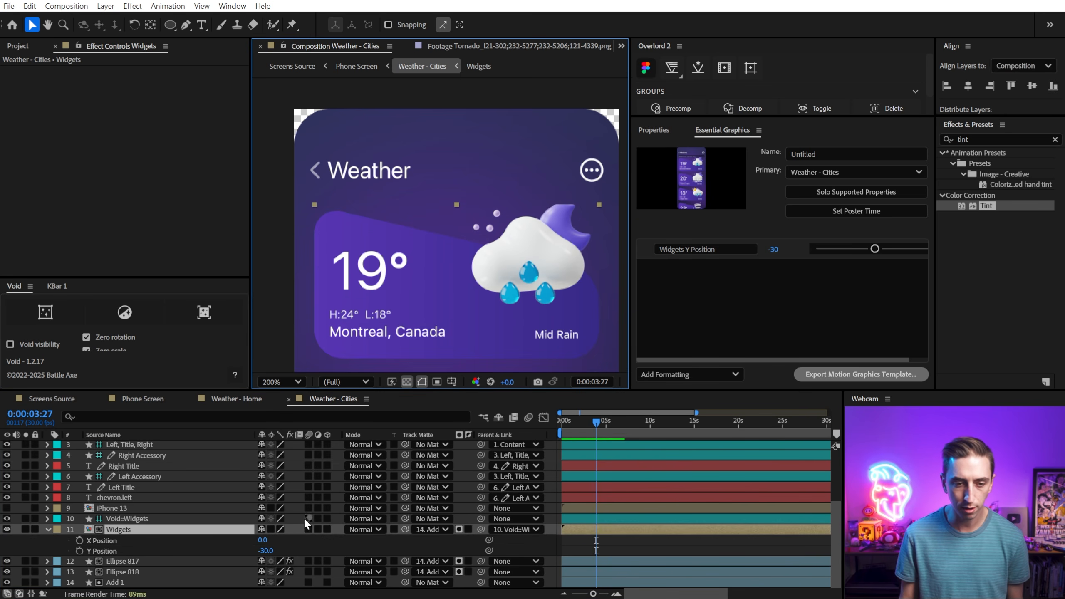
Turn on Collapse Transformations for the Widgets layer, test the scroll, and leave its Y Position at 12.
{"action": "left_click", "coordinate": [271, 529]}
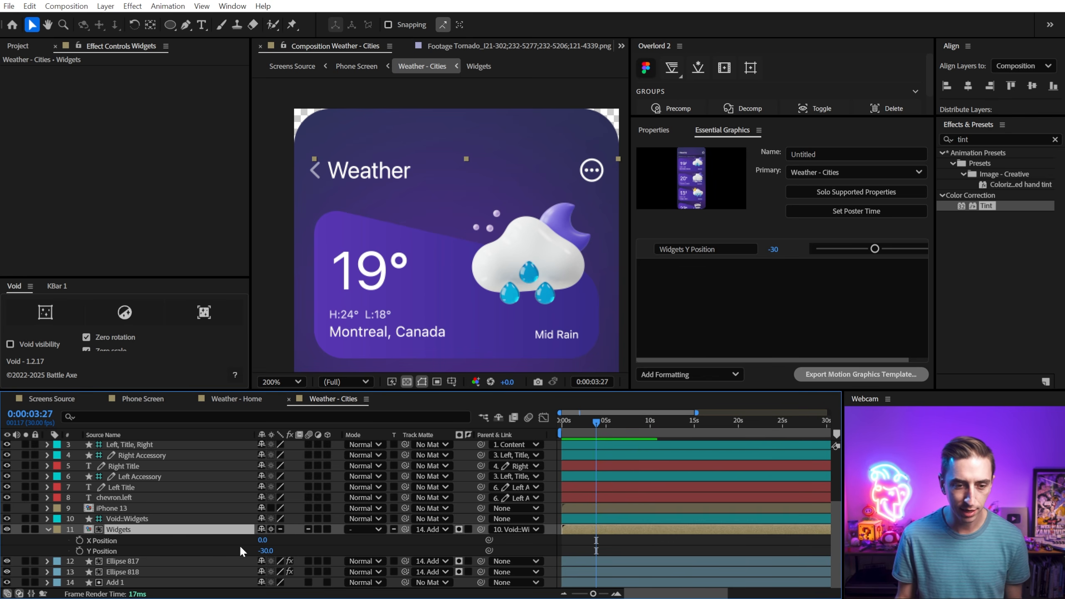
{"action": "left_click_drag", "start_coordinate": [267, 552], "coordinate": [218, 520]}
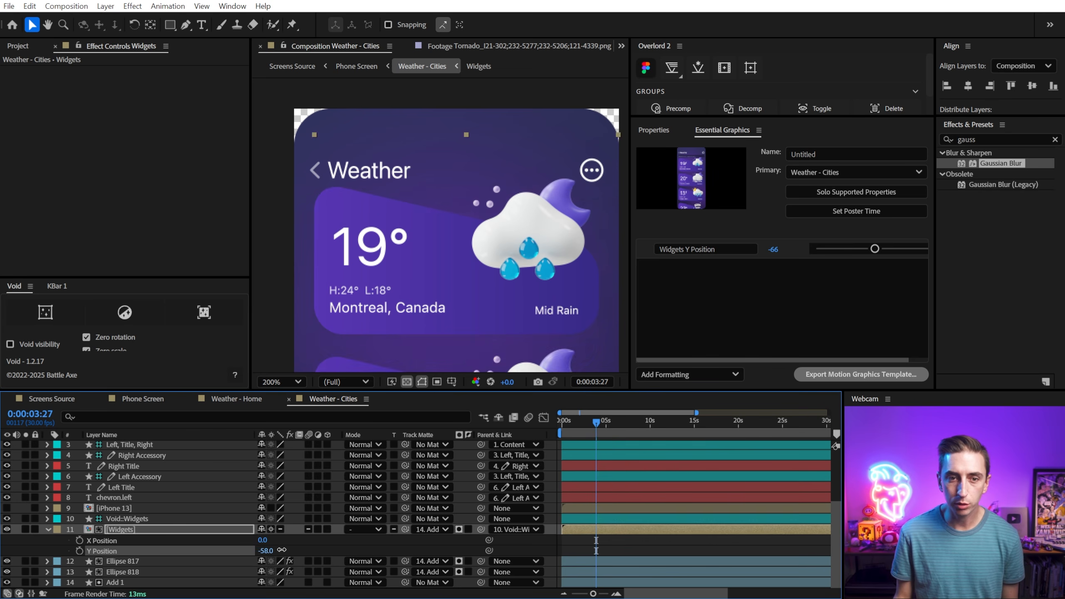
{"action": "left_click_drag", "start_coordinate": [266, 550], "coordinate": [317, 551]}
{"action": "left_click", "coordinate": [611, 553]}
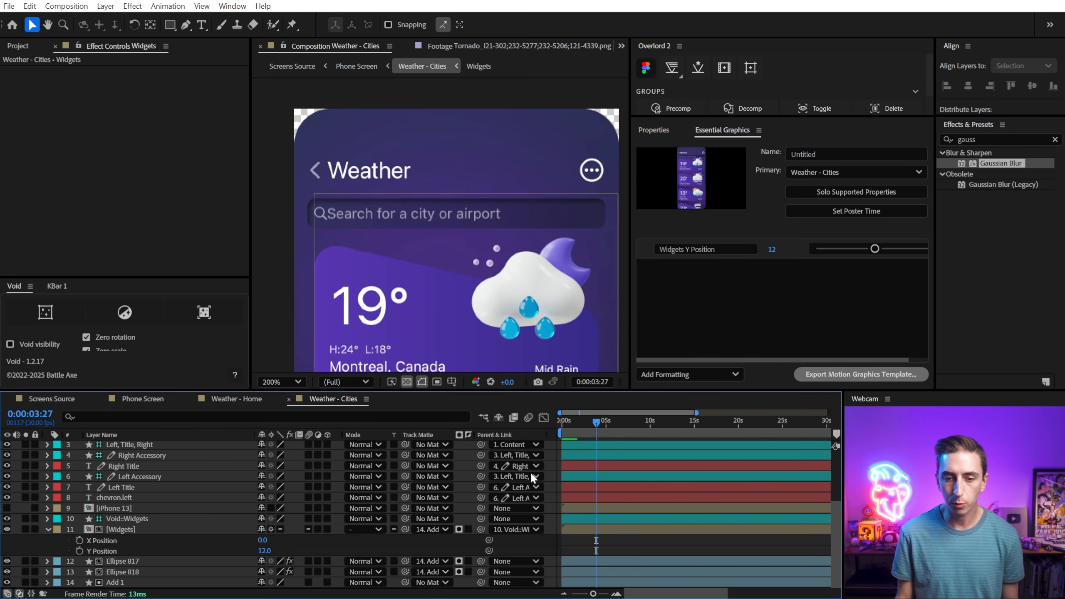
Create a rectangle shape layer filling the composition and turn it into an adjustment layer.
{"action": "left_click", "coordinate": [169, 26]}
{"action": "double_click", "coordinate": [169, 26]}
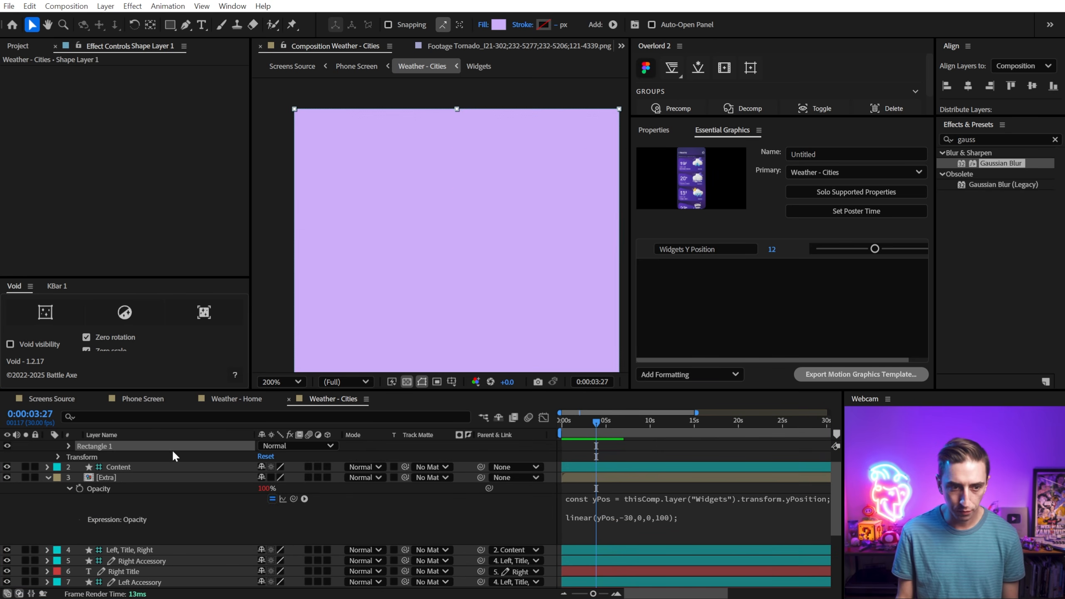
{"action": "scroll", "coordinate": [175, 468], "scroll_direction": "up", "scroll_amount": 1}
{"action": "left_click", "coordinate": [253, 448]}
{"action": "left_click", "coordinate": [317, 446]}
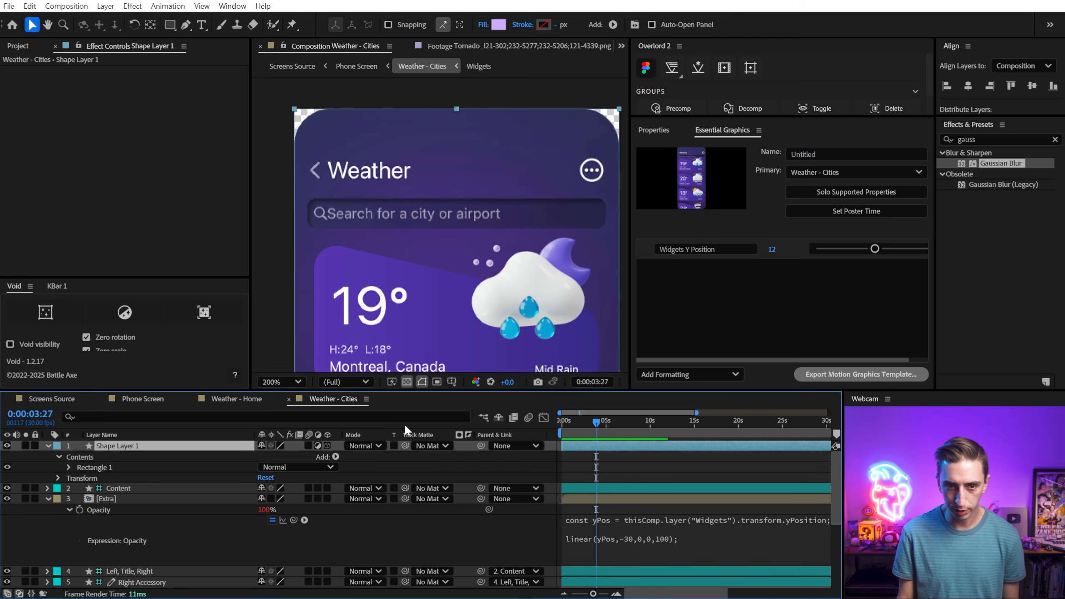
Apply Gaussian Blur to the Shape Layer 1 adjustment layer and rename the layer BG Blur.
{"action": "left_click", "coordinate": [948, 139]}
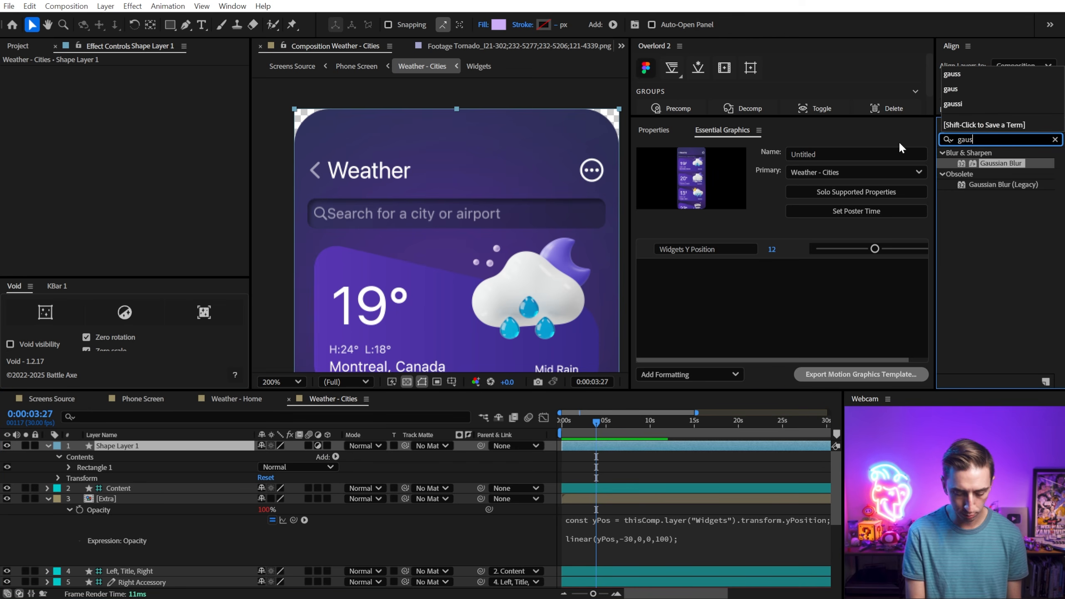
{"action": "left_click_drag", "start_coordinate": [1007, 163], "coordinate": [125, 449]}
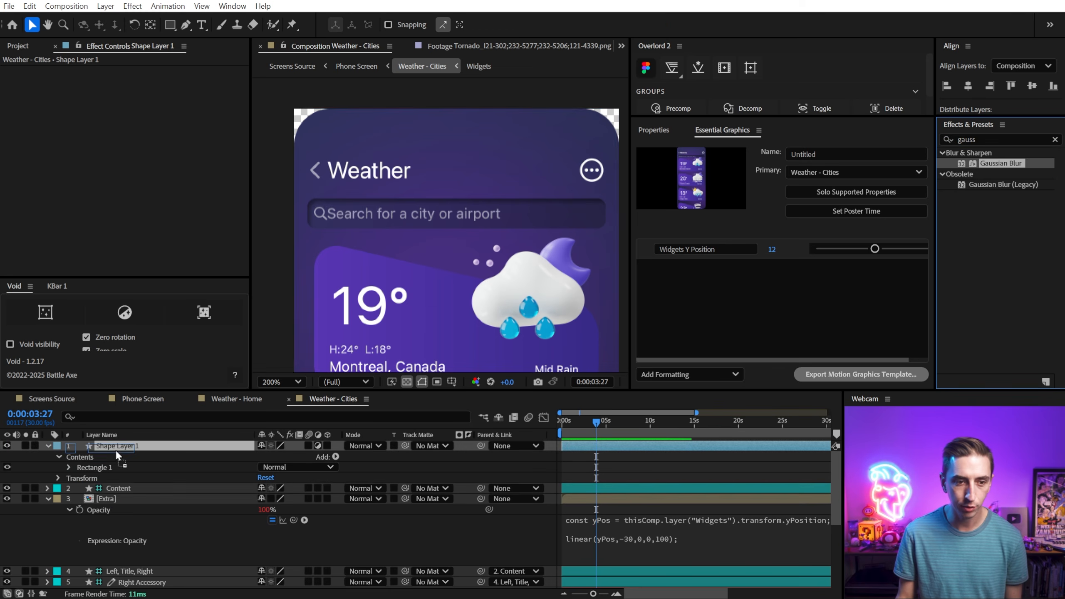
{"action": "key", "text": "Return"}
{"action": "type", "text": "BG B"}
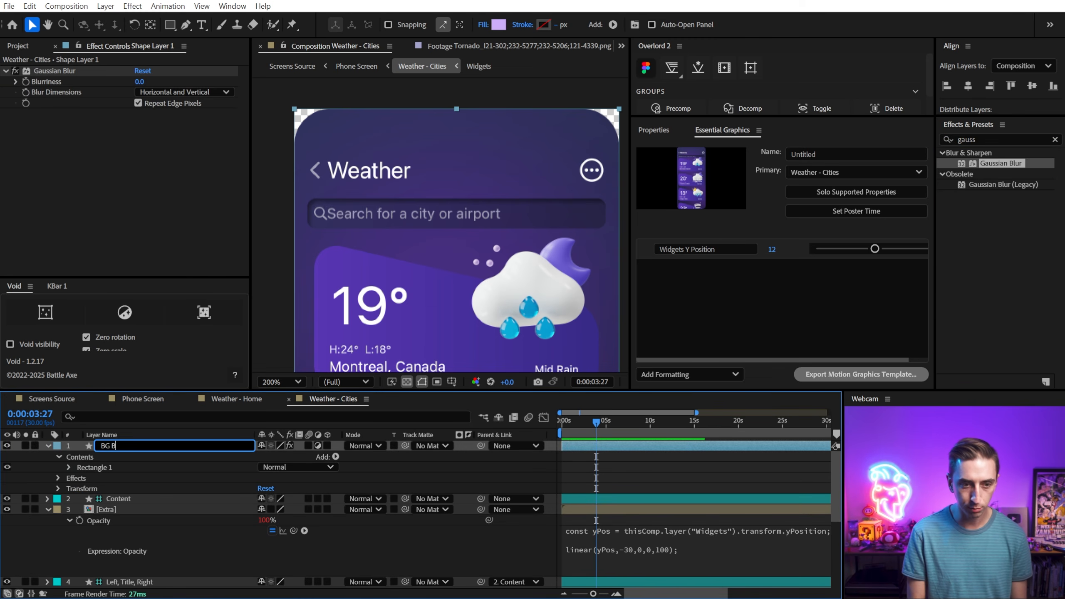
{"action": "type", "text": "lur"}
{"action": "key", "text": "Return"}
Set the Gaussian Blur's Blurriness to 26.7 and move the BG Blur layer directly above the Void::Widgets layer.
{"action": "left_click_drag", "start_coordinate": [139, 81], "coordinate": [302, 80]}
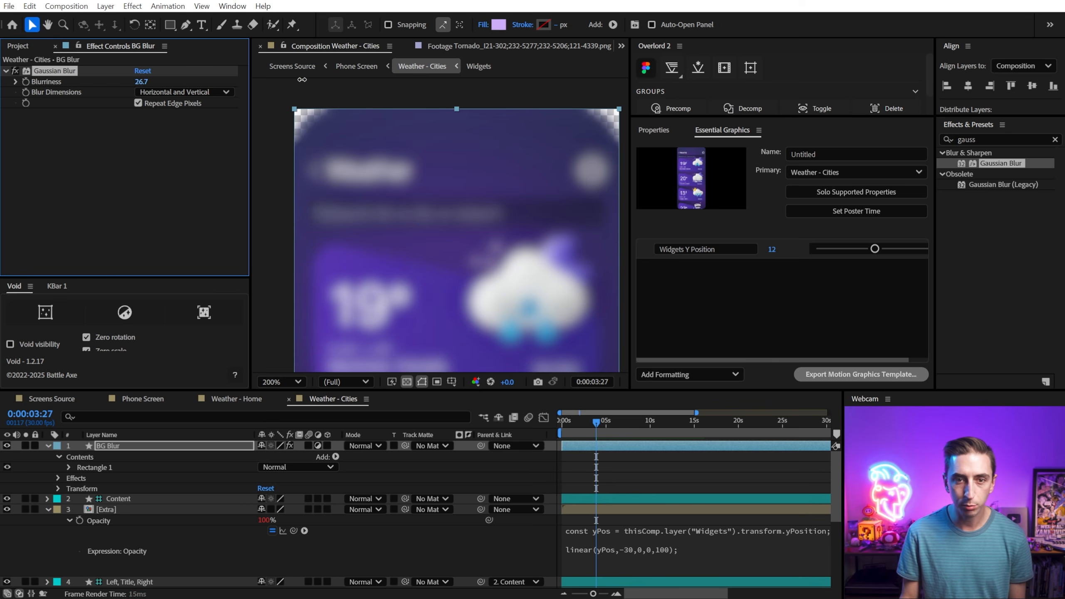
{"action": "left_click", "coordinate": [105, 448]}
{"action": "left_click", "coordinate": [48, 446]}
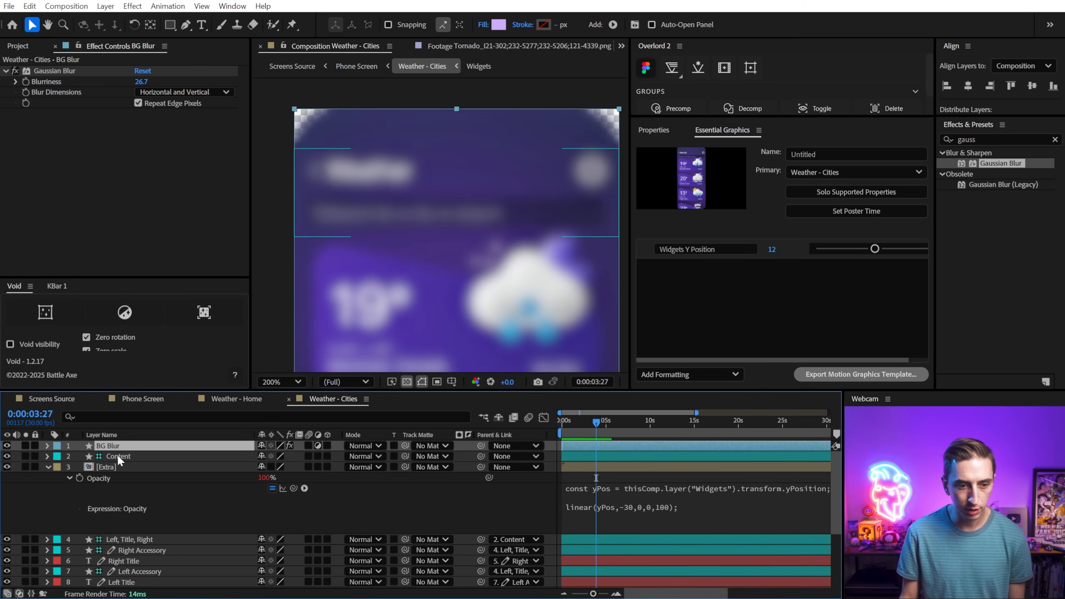
{"action": "left_click_drag", "start_coordinate": [156, 590], "coordinate": [158, 521]}
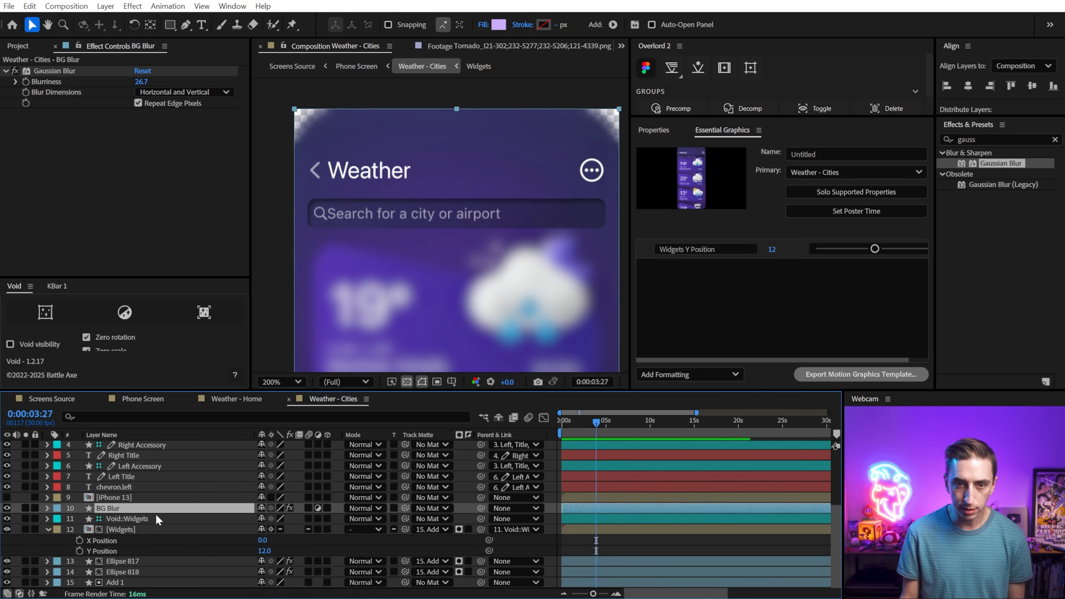
Inspect the blurred city list in Weather - Cities and on the phone in Screens Source, and return to Weather - Cities.
{"action": "key", "text": "space"}
{"action": "left_click_drag", "start_coordinate": [513, 252], "coordinate": [507, 4]}
{"action": "left_click_drag", "start_coordinate": [507, 294], "coordinate": [510, 87]}
{"action": "key", "text": "space"}
{"action": "left_click_drag", "start_coordinate": [406, 228], "coordinate": [407, 598]}
{"action": "left_click_drag", "start_coordinate": [354, 305], "coordinate": [352, 300]}
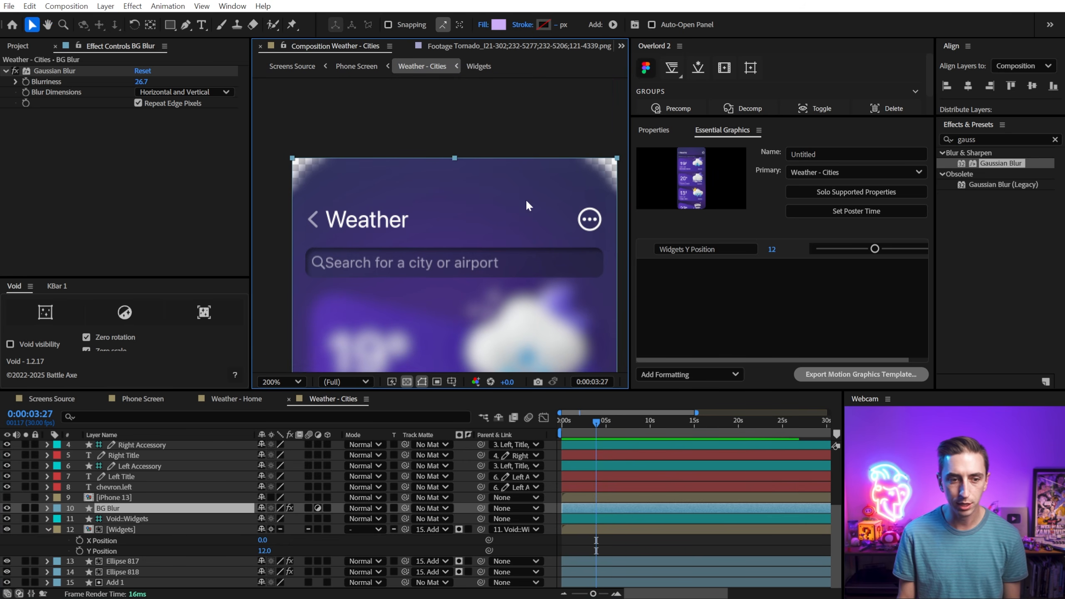
{"action": "left_click", "coordinate": [51, 399]}
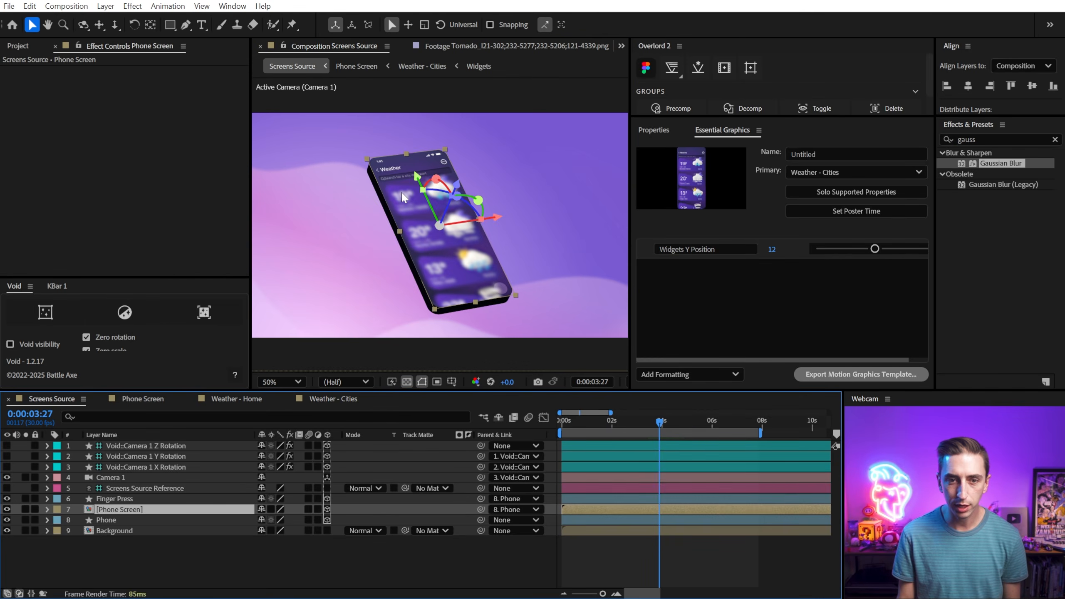
{"action": "scroll", "coordinate": [442, 153], "scroll_direction": "up", "scroll_amount": 2}
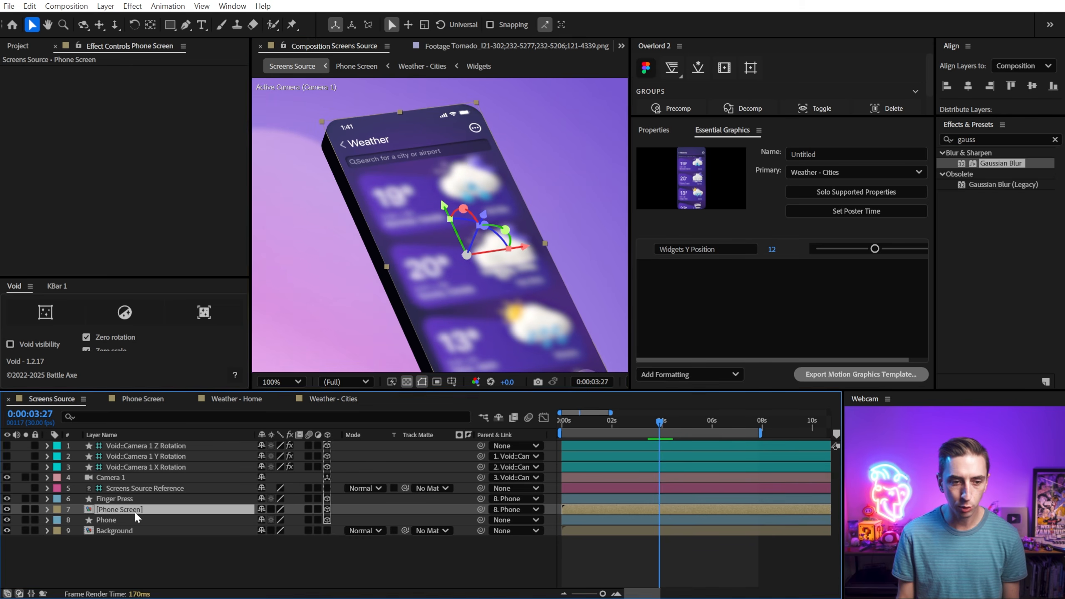
{"action": "double_click", "coordinate": [141, 509]}
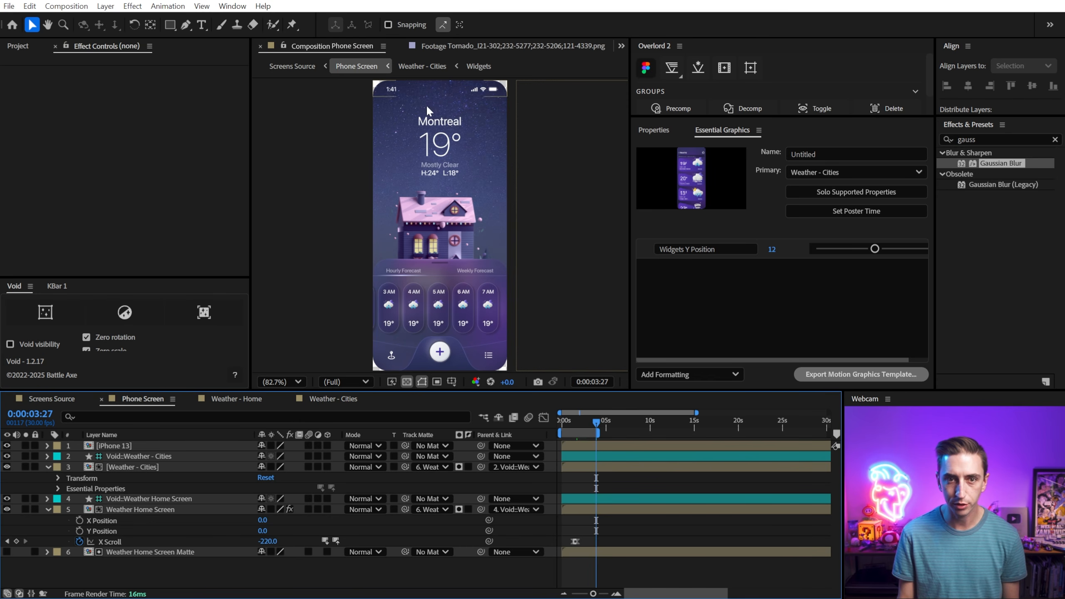
{"action": "left_click", "coordinate": [301, 399]}
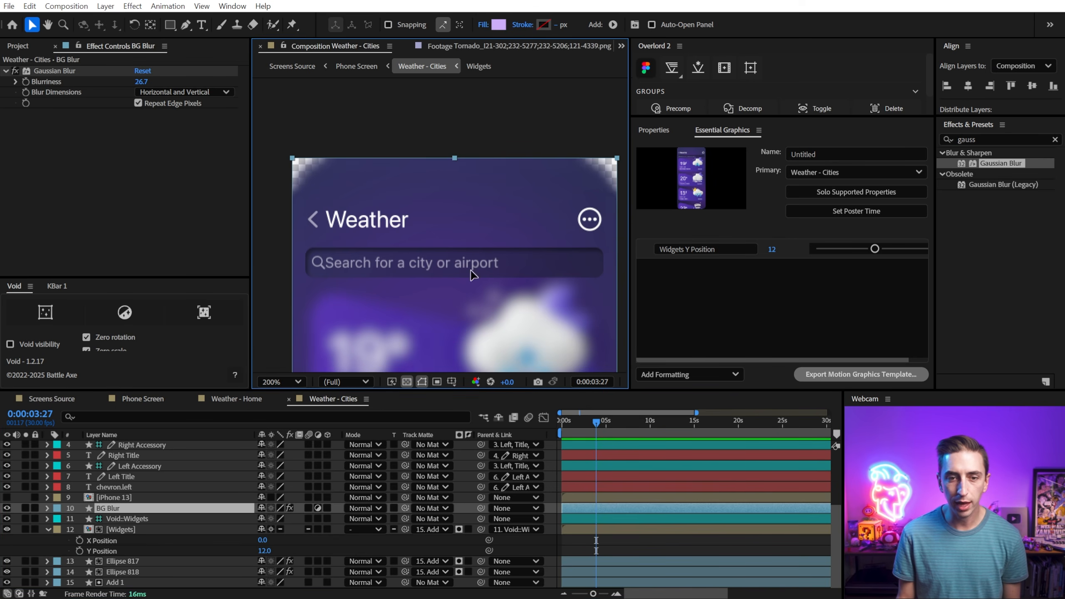
Shrink the BG Blur layer vertically so its lower edge sits between the Weather title and the search field.
{"action": "left_click", "coordinate": [509, 186]}
{"action": "left_click_drag", "start_coordinate": [503, 57], "coordinate": [502, 47]}
{"action": "left_click_drag", "start_coordinate": [498, 288], "coordinate": [485, 198]}
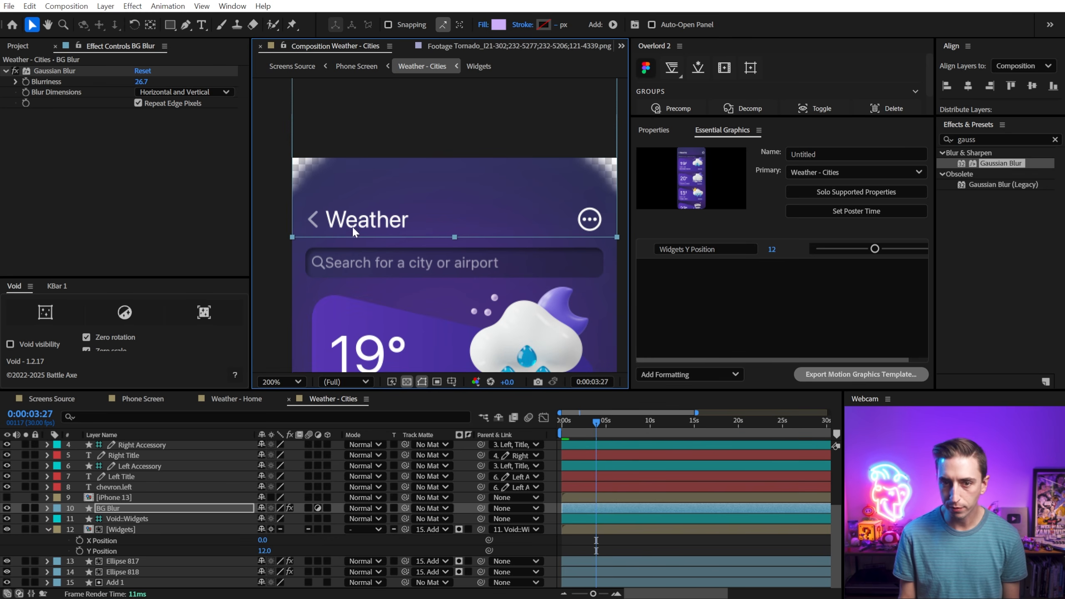
{"action": "key", "text": "shift+slash"}
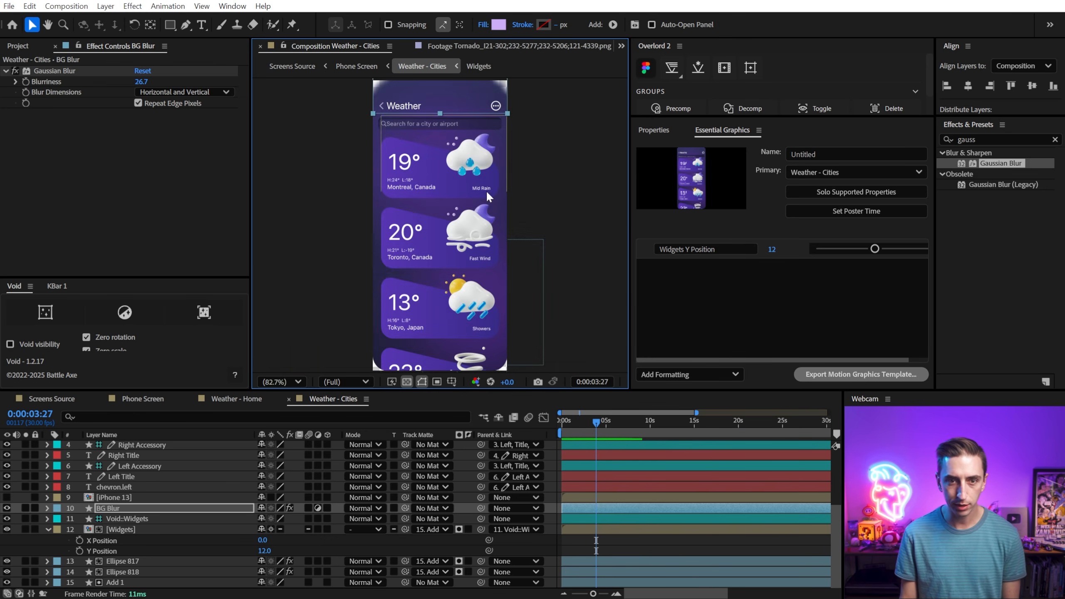
Test the header blur by scrolling the Widgets layer to a Y Position of -144.
{"action": "key", "text": "period"}
{"action": "key", "text": "period"}
{"action": "left_click_drag", "start_coordinate": [264, 551], "coordinate": [162, 539]}
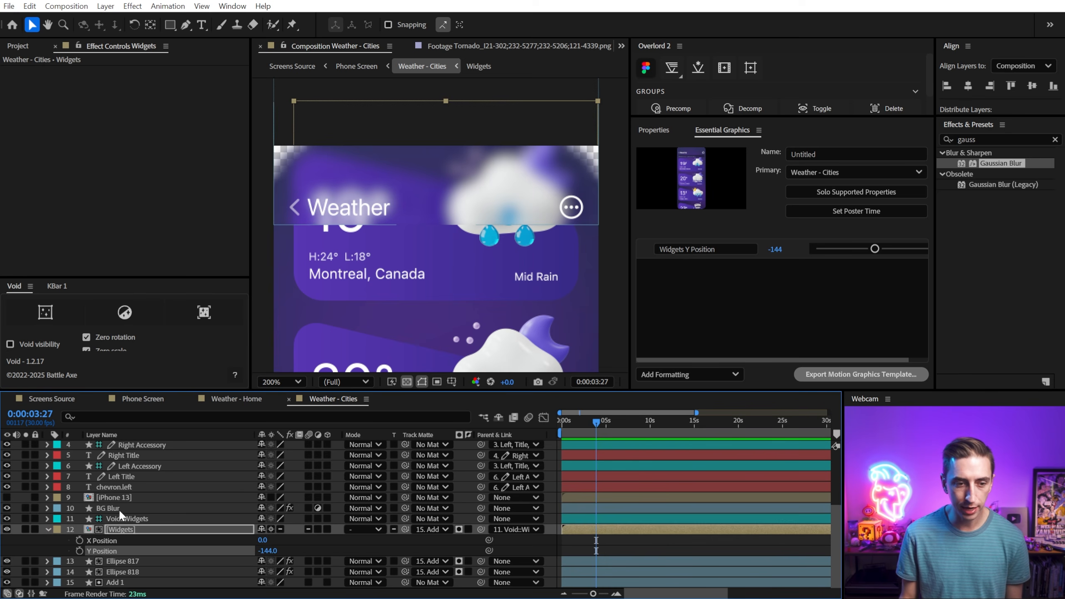
Apply Tint to BG Blur, sample the background purple for both mapped colors, and set Amount to Tint to 56%.
{"action": "left_click", "coordinate": [119, 510]}
{"action": "left_click", "coordinate": [991, 140]}
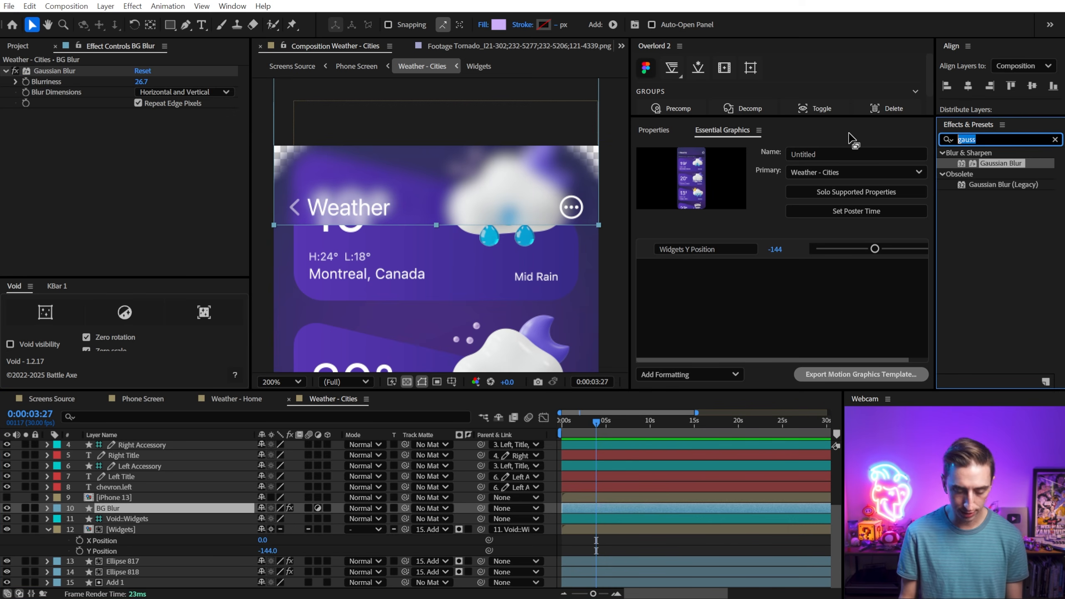
{"action": "type", "text": "tint"}
{"action": "double_click", "coordinate": [987, 206]}
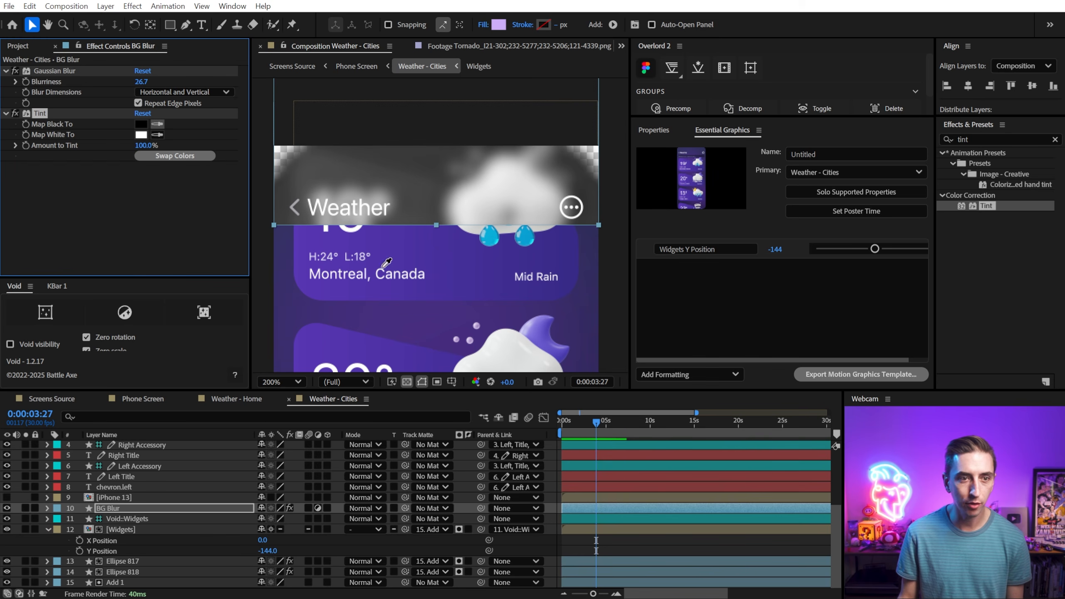
{"action": "left_click", "coordinate": [284, 242]}
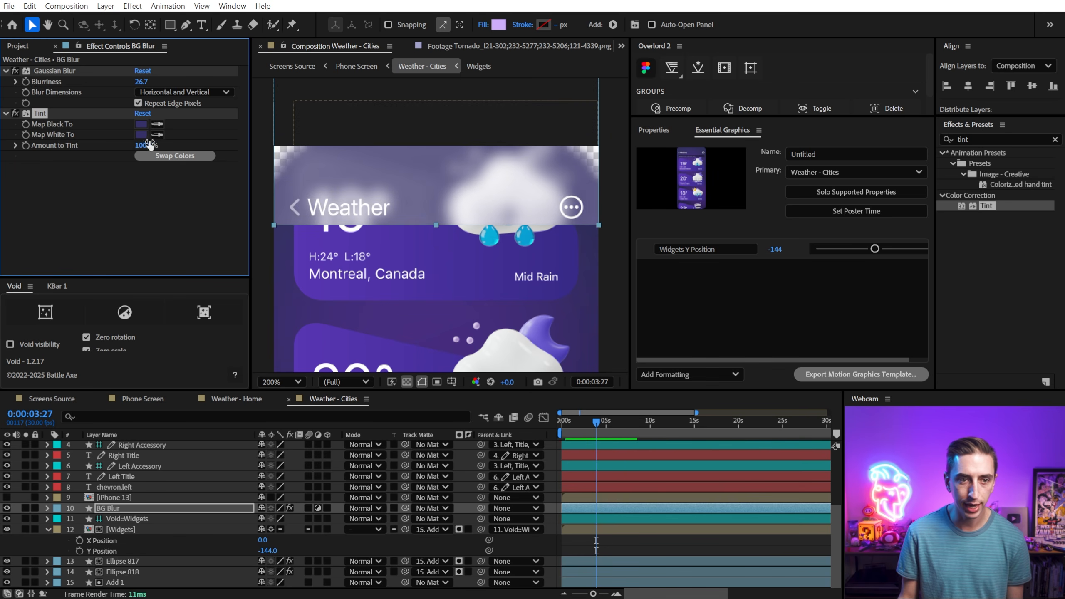
{"action": "left_click_drag", "start_coordinate": [150, 145], "coordinate": [113, 143]}
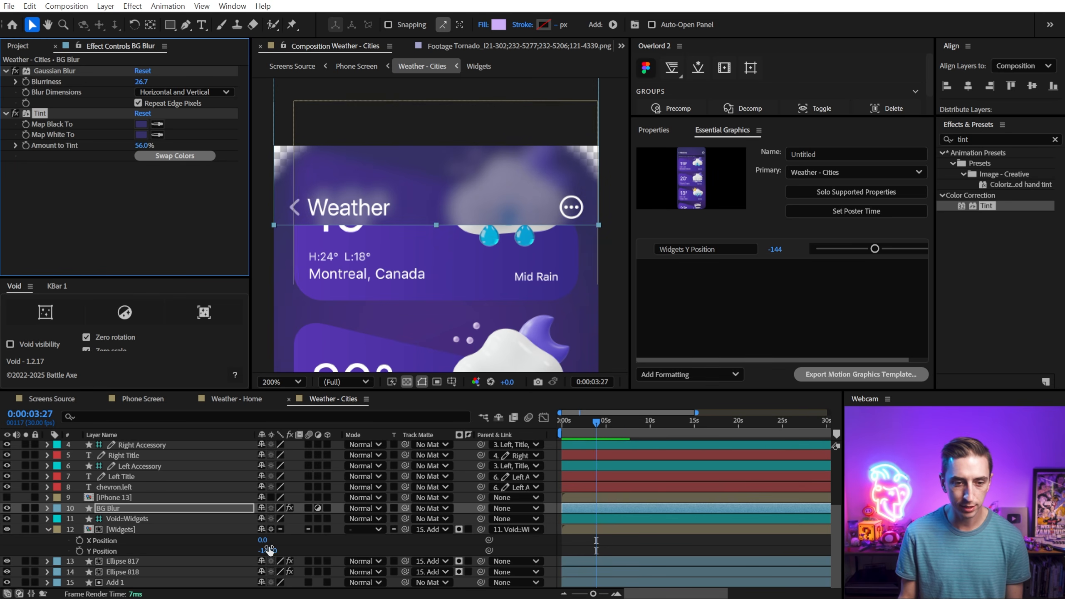
Test the tinted header blur by scrolling the Widgets layer, and set its Y Position to 0.
{"action": "mouse_move", "coordinate": [269, 550]}
{"action": "left_mouse_down"}
{"action": "mouse_move", "coordinate": [294, 533]}
{"action": "mouse_move", "coordinate": [178, 459]}
{"action": "mouse_move", "coordinate": [264, 555]}
{"action": "left_mouse_up"}
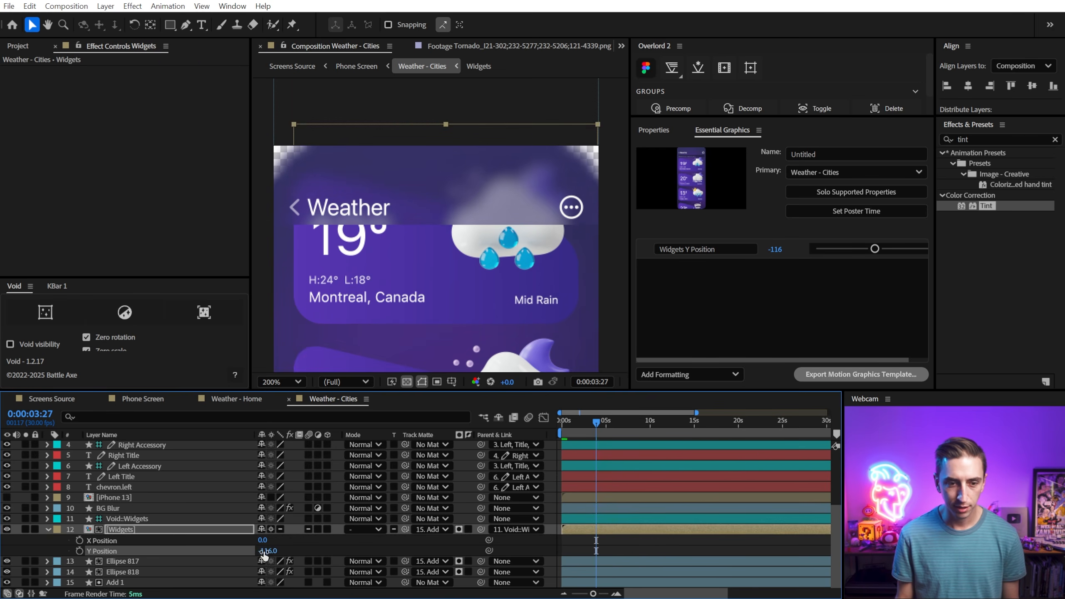
{"action": "type", "text": "0"}
{"action": "key", "text": "Return"}
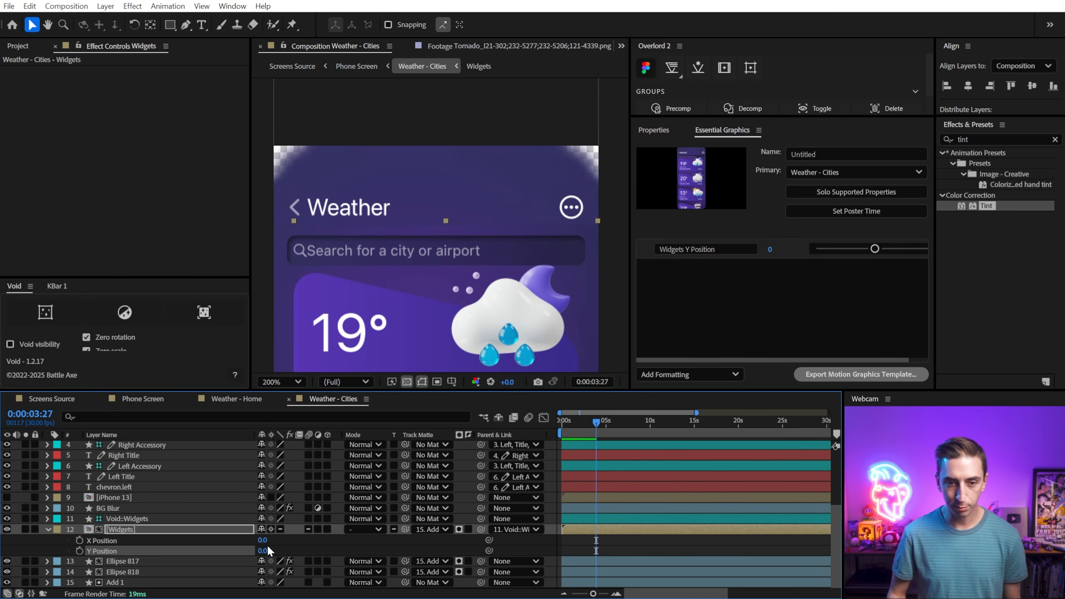
Move the playhead to 0:00:04:00 in Screens Source and expand the Phone Screen layer's Essential Properties.
{"action": "left_click", "coordinate": [49, 402]}
{"action": "left_click_drag", "start_coordinate": [636, 427], "coordinate": [661, 437]}
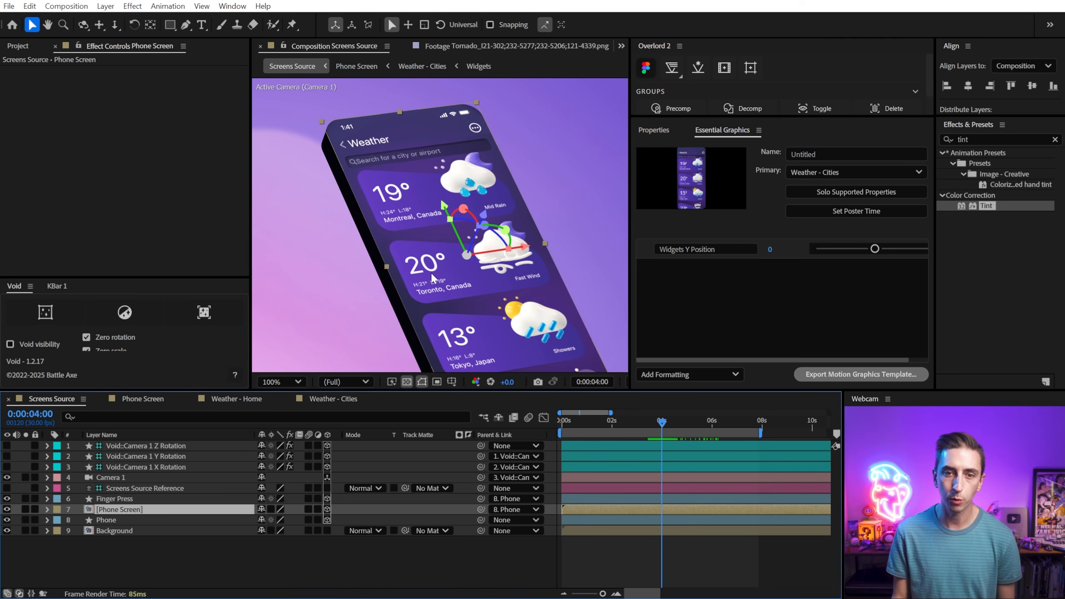
{"action": "left_click", "coordinate": [46, 509]}
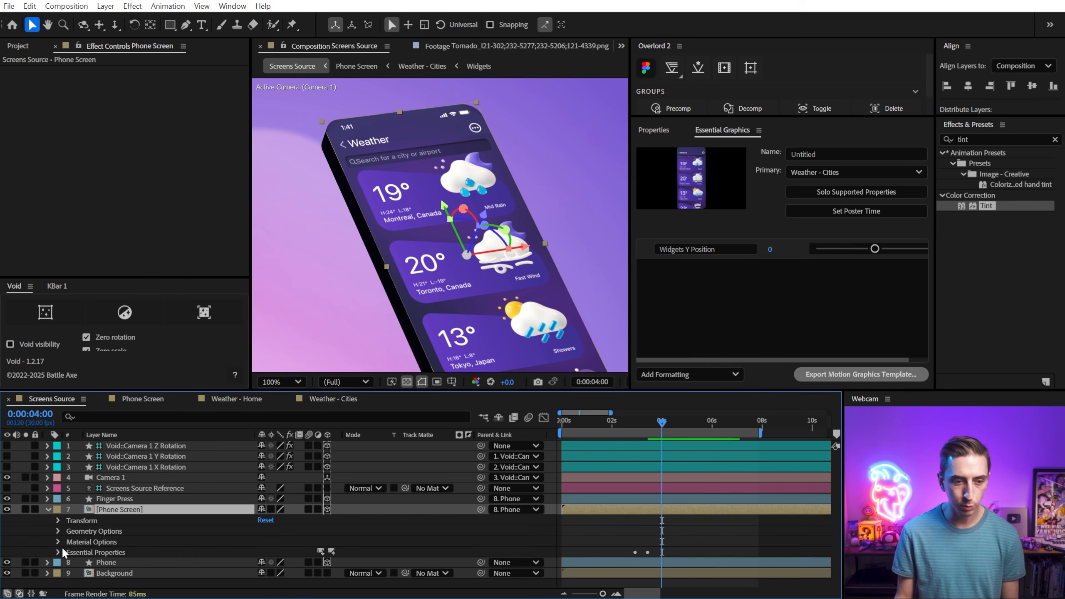
{"action": "left_click", "coordinate": [59, 552]}
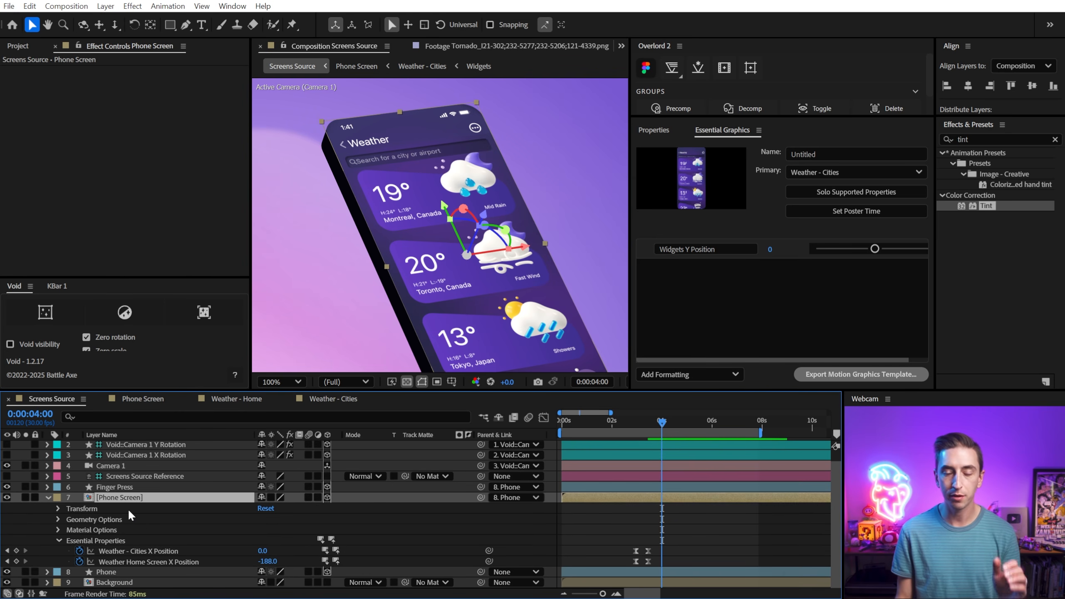
In the Phone Screen composition, expand the Weather - Cities layer's Essential Properties and select Widgets Y Position.
{"action": "left_click", "coordinate": [332, 399]}
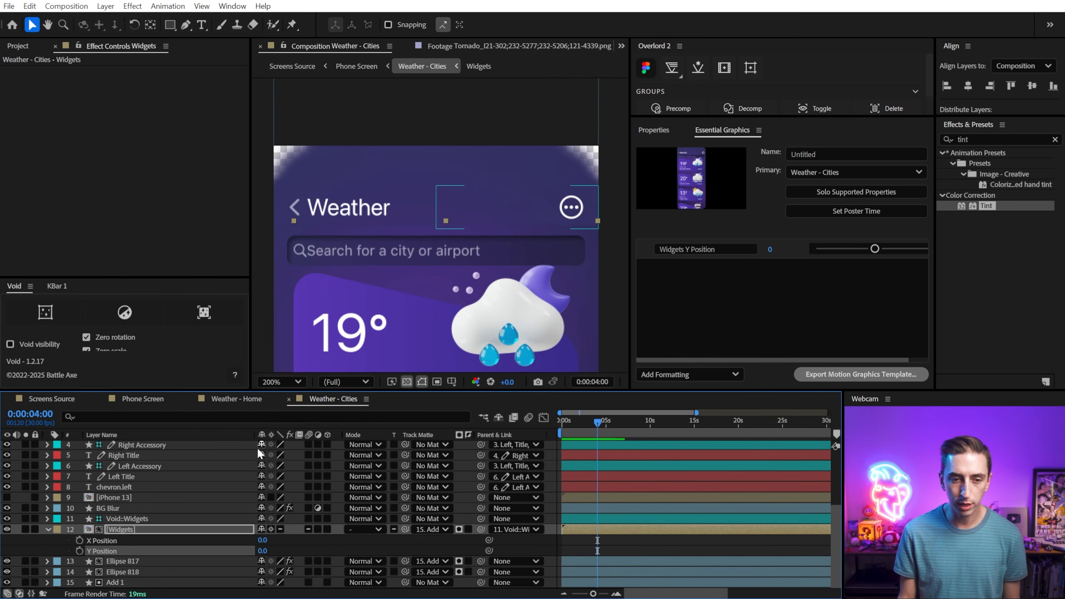
{"action": "left_click", "coordinate": [145, 398]}
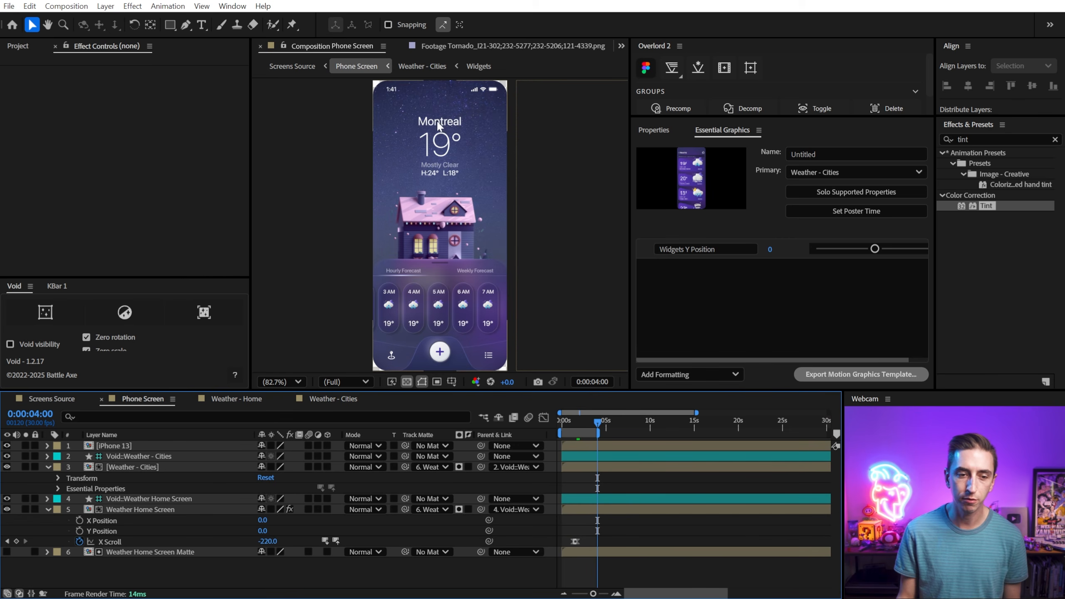
{"action": "left_click", "coordinate": [134, 465]}
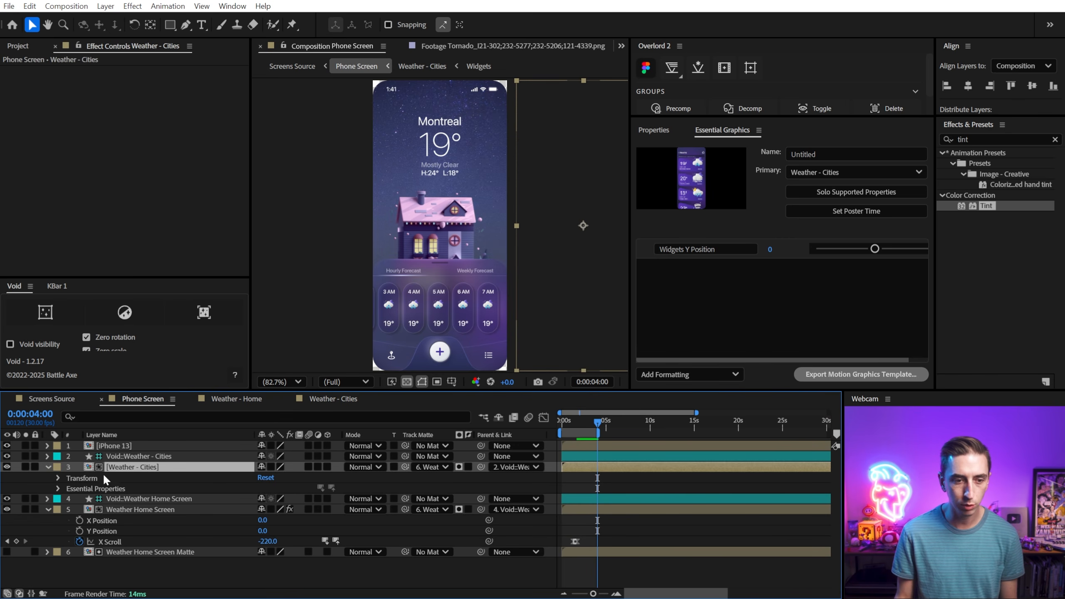
{"action": "left_click", "coordinate": [59, 488]}
{"action": "left_click", "coordinate": [218, 500]}
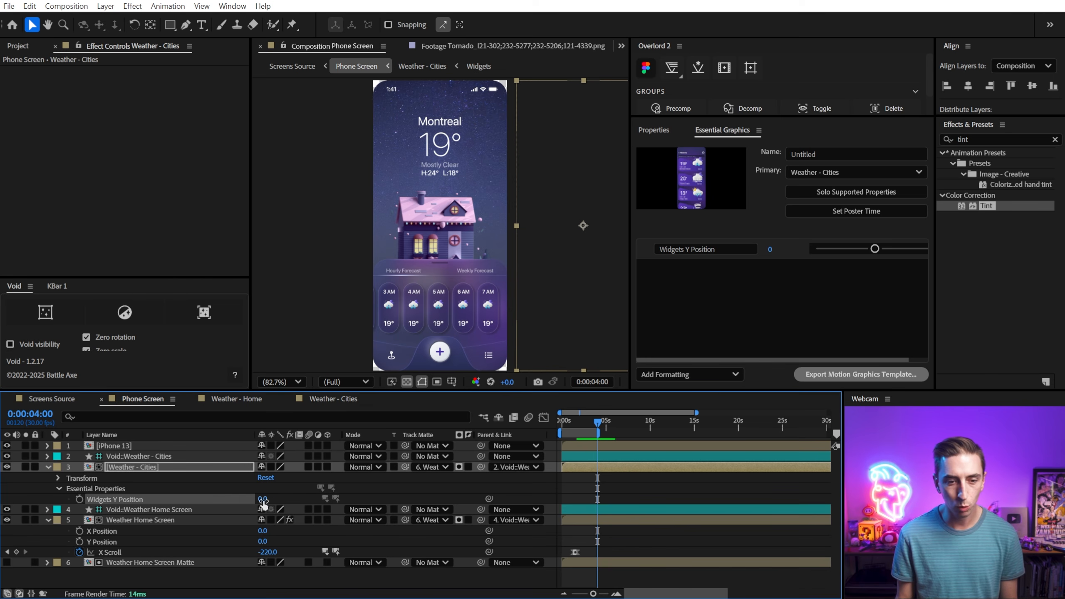
Try to add the Weather - Cities layer's Widgets Y Position property to the Essential Graphics controls.
{"action": "left_click_drag", "start_coordinate": [244, 498], "coordinate": [394, 491]}
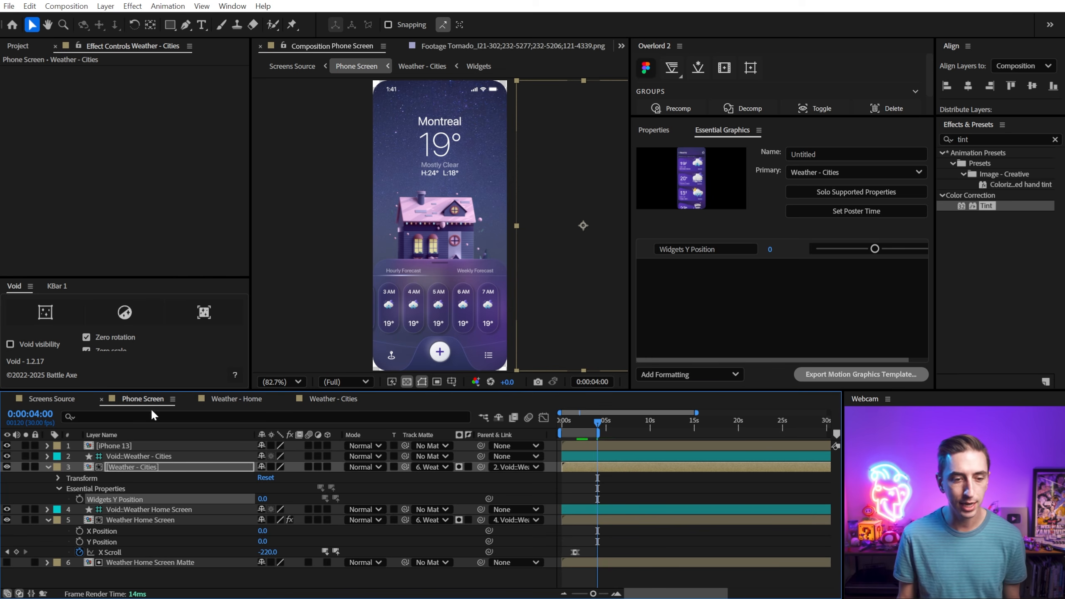
{"action": "left_click_drag", "start_coordinate": [97, 505], "coordinate": [704, 300]}
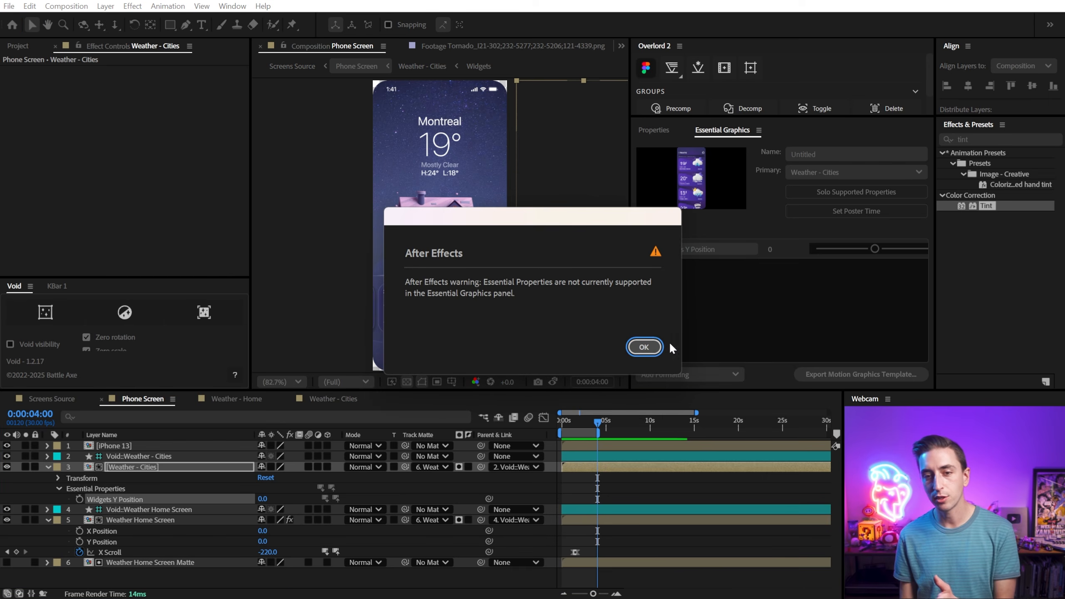
{"action": "left_click", "coordinate": [644, 347]}
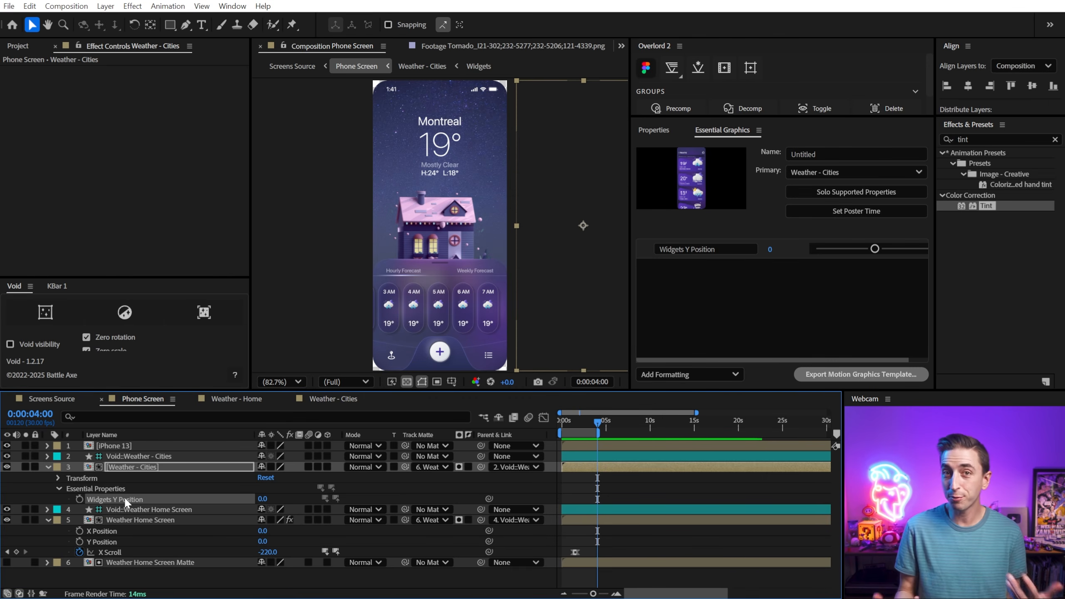
Apply a Slider Control effect to the Weather - Cities layer in Phone Screen.
{"action": "left_click", "coordinate": [115, 467]}
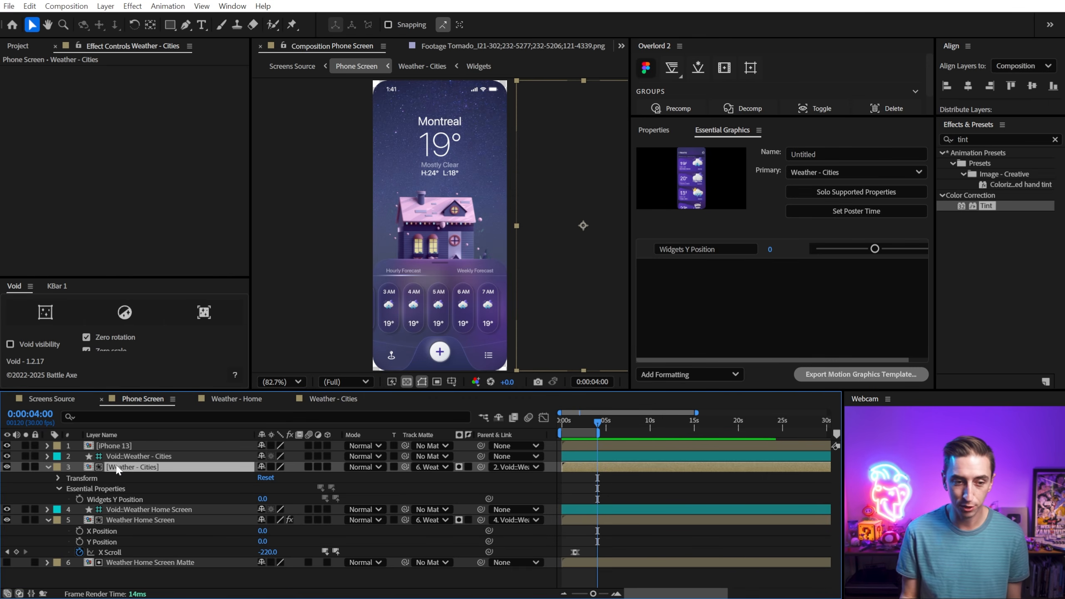
{"action": "key", "text": "ctrl+5"}
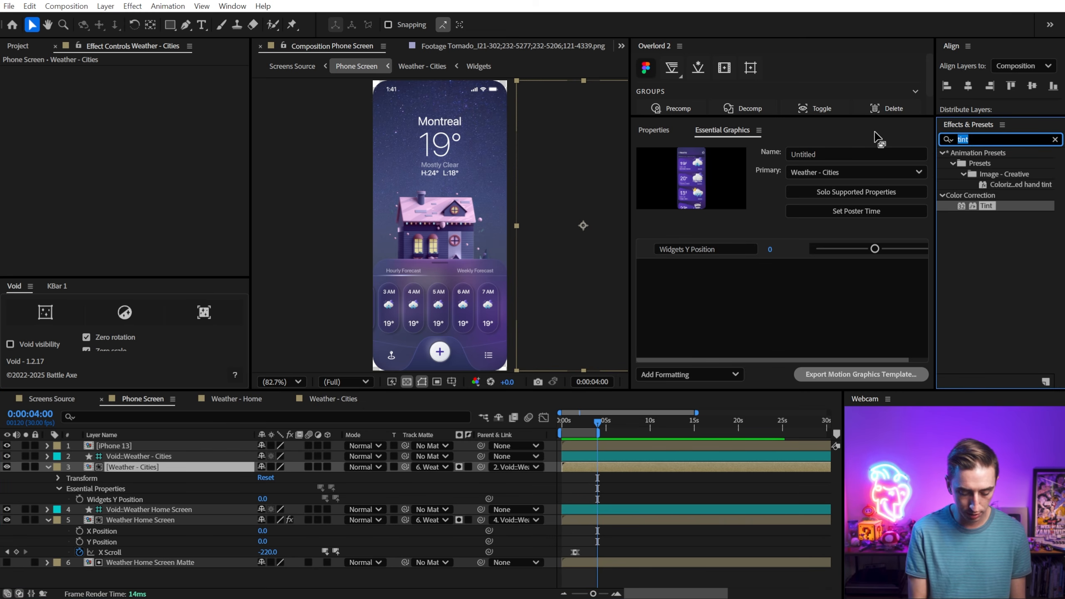
{"action": "type", "text": "slider"}
{"action": "left_click_drag", "start_coordinate": [998, 163], "coordinate": [226, 215]}
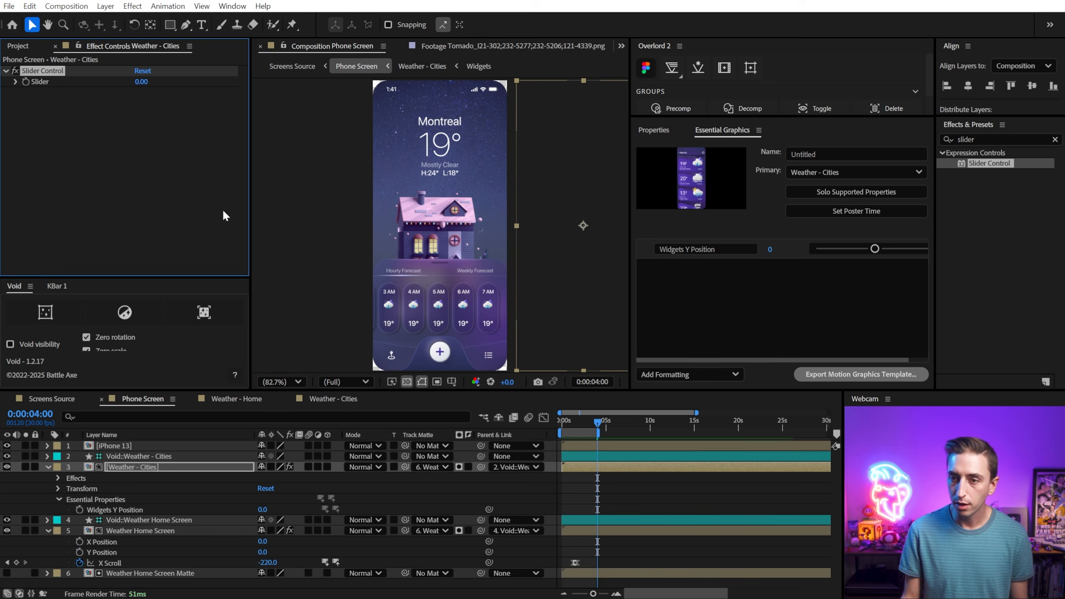
Rename the Weather - Cities slider effect to Widgets Y position and link the layer's Widgets Y Position property to its slider.
{"action": "left_click", "coordinate": [133, 471]}
{"action": "left_click", "coordinate": [47, 71]}
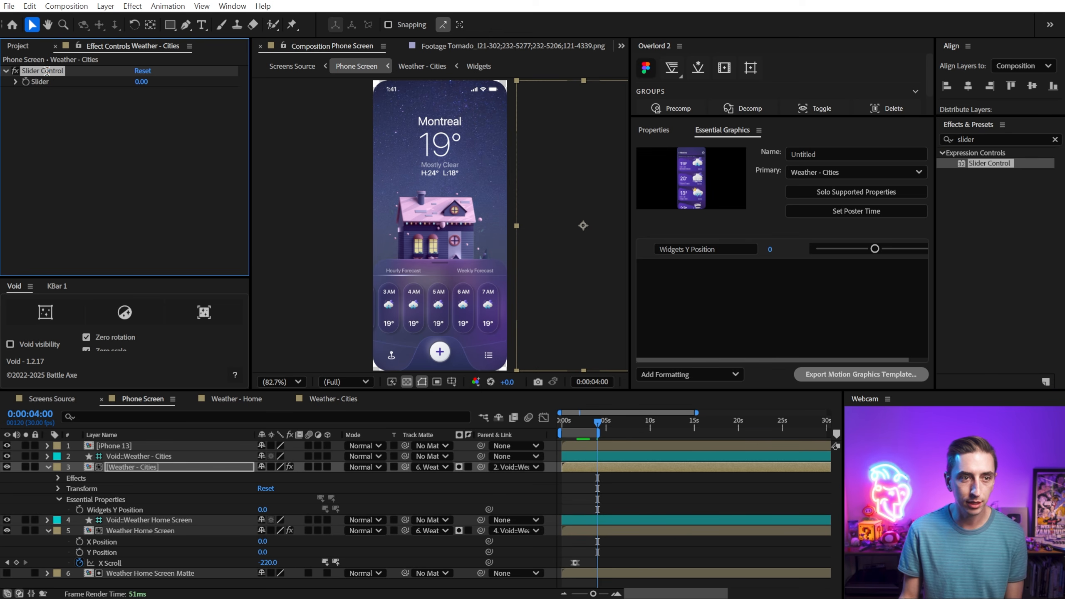
{"action": "key", "text": "Return"}
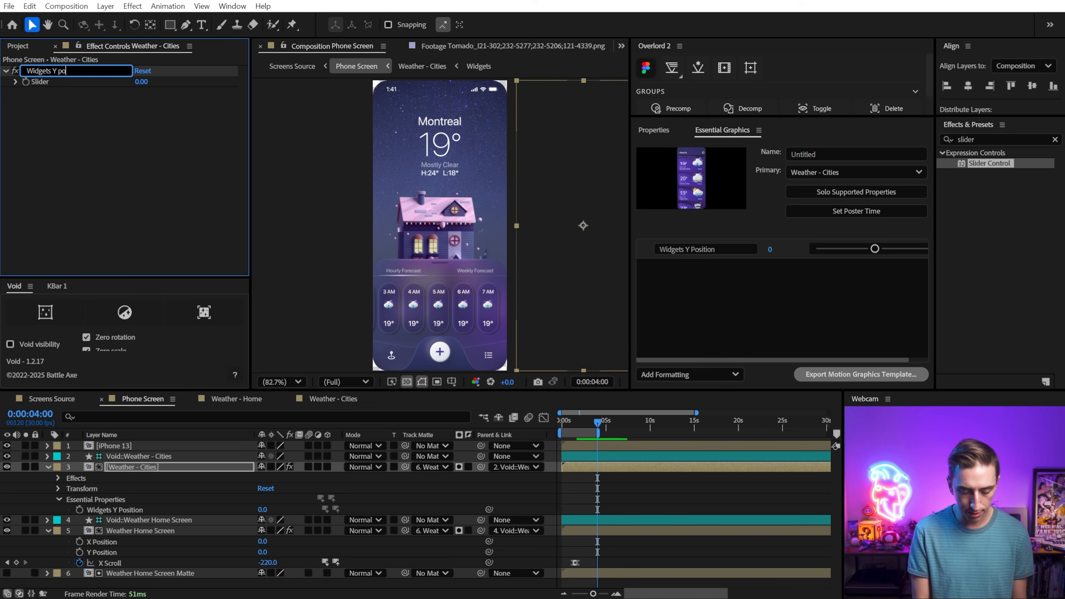
{"action": "key", "text": "Return"}
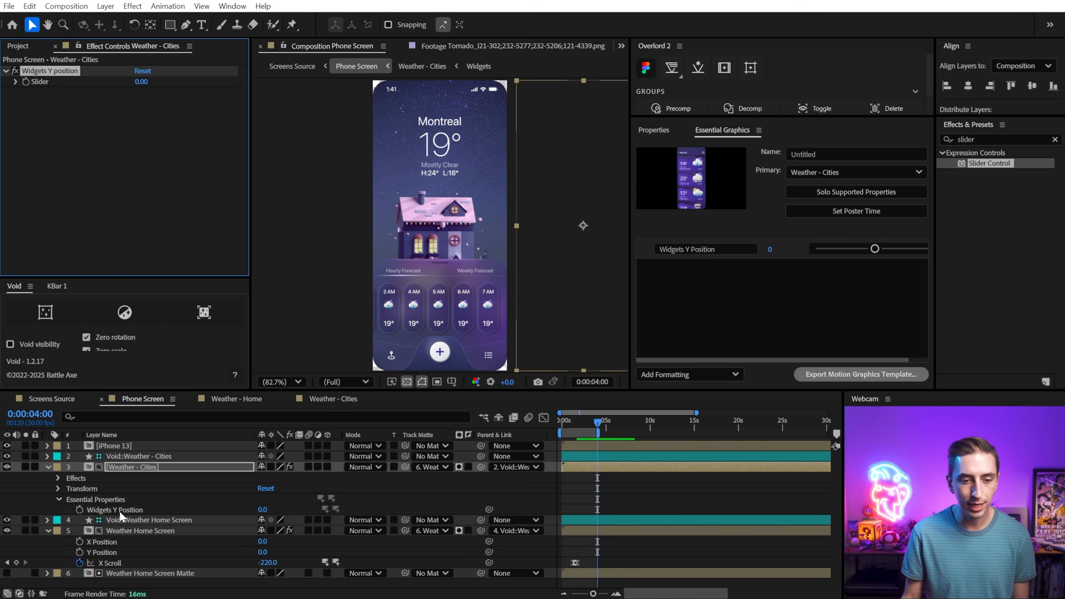
{"action": "left_click_drag", "start_coordinate": [489, 509], "coordinate": [44, 79]}
{"action": "left_click", "coordinate": [93, 121]}
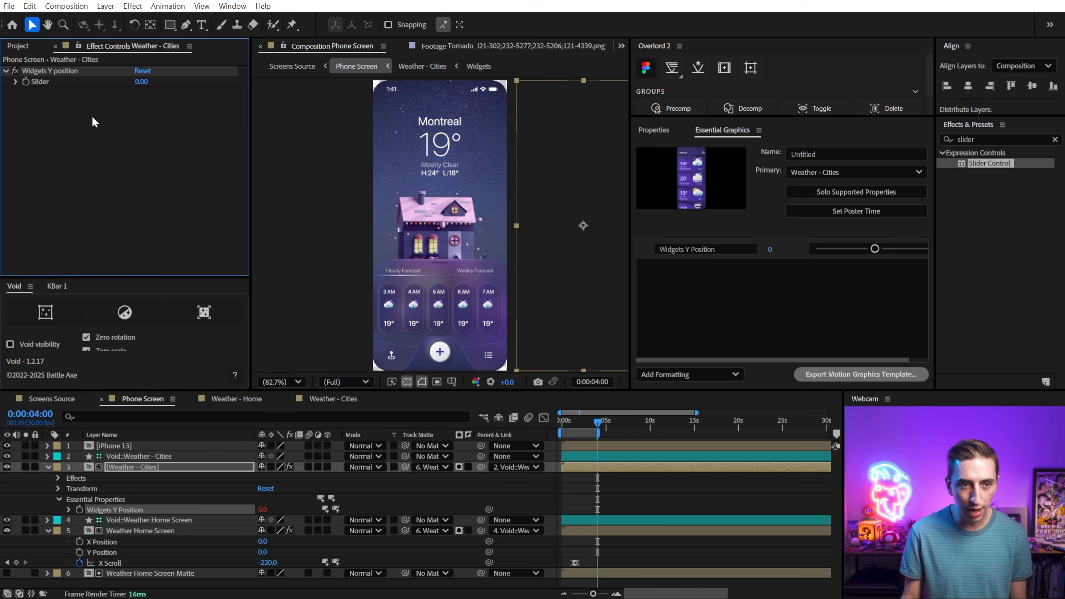
Make Phone Screen the primary Essential Graphics composition and add the Widgets Y position slider to its exposed properties.
{"action": "right_click", "coordinate": [37, 83]}
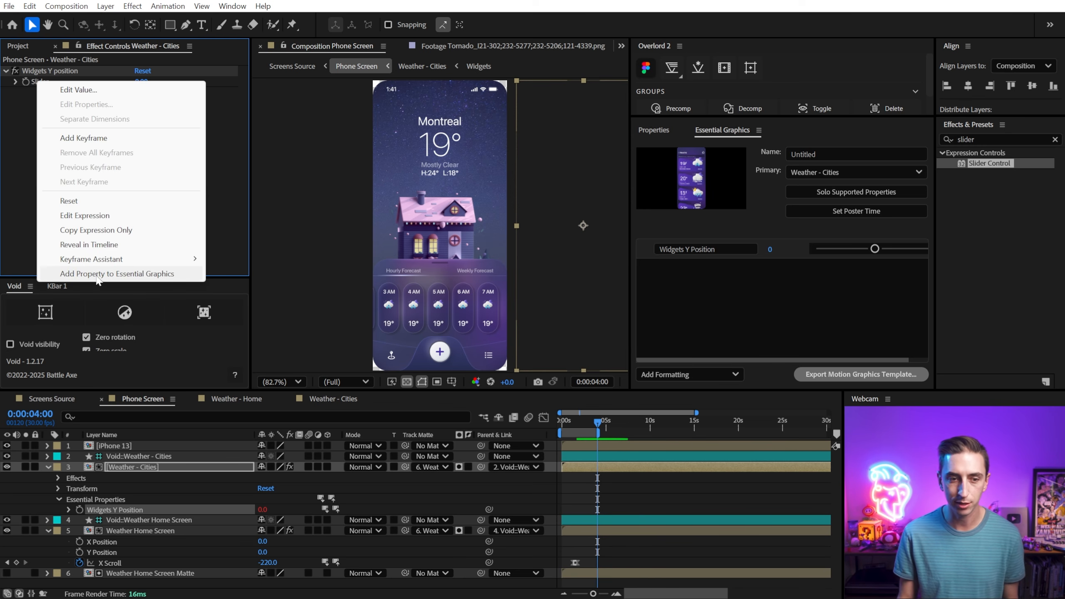
{"action": "left_click", "coordinate": [821, 170]}
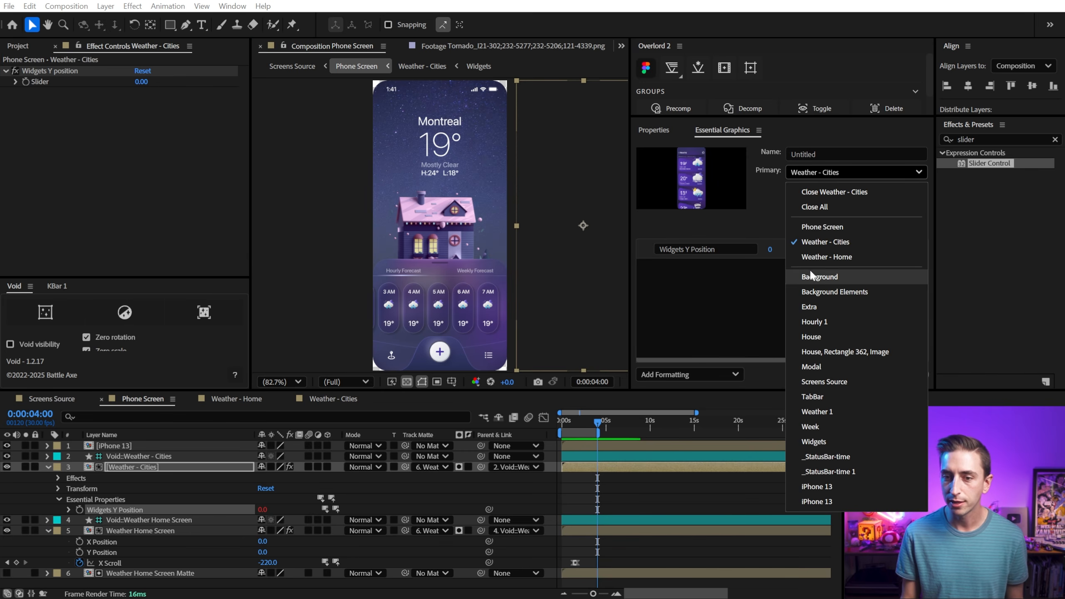
{"action": "left_click", "coordinate": [837, 227]}
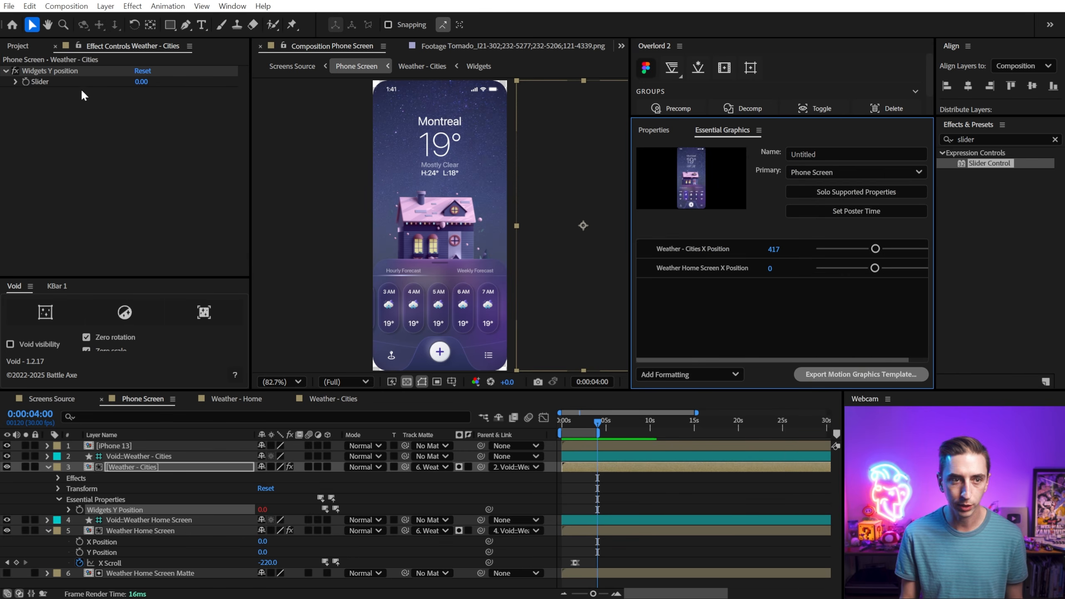
{"action": "right_click", "coordinate": [37, 84]}
{"action": "left_click", "coordinate": [115, 274]}
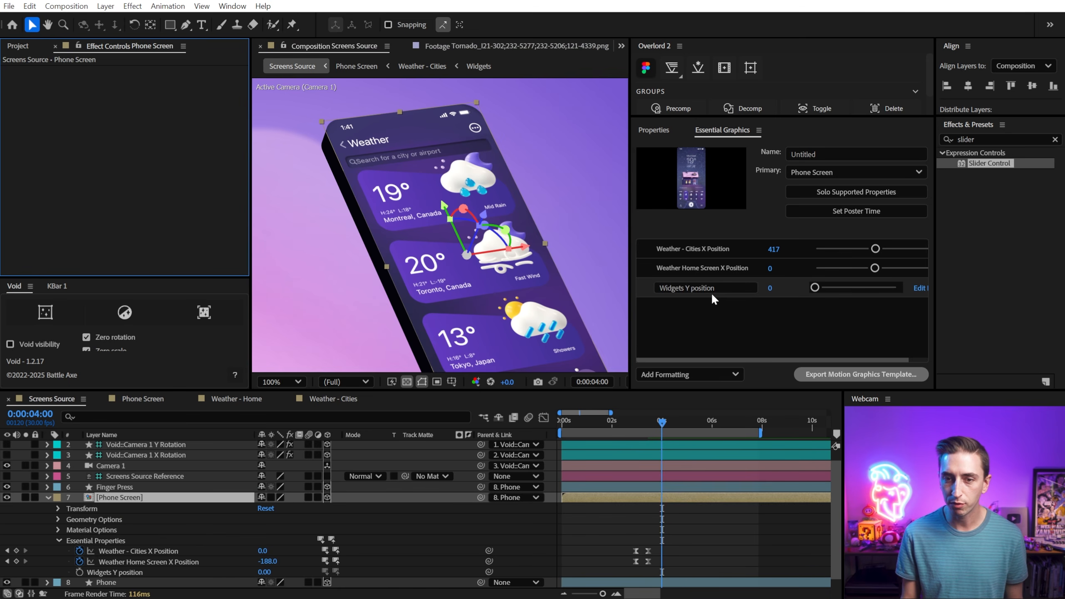
Test the Phone Screen layer's exposed Widgets Y position in the Screens Source composition by varying its value.
{"action": "left_click", "coordinate": [46, 402]}
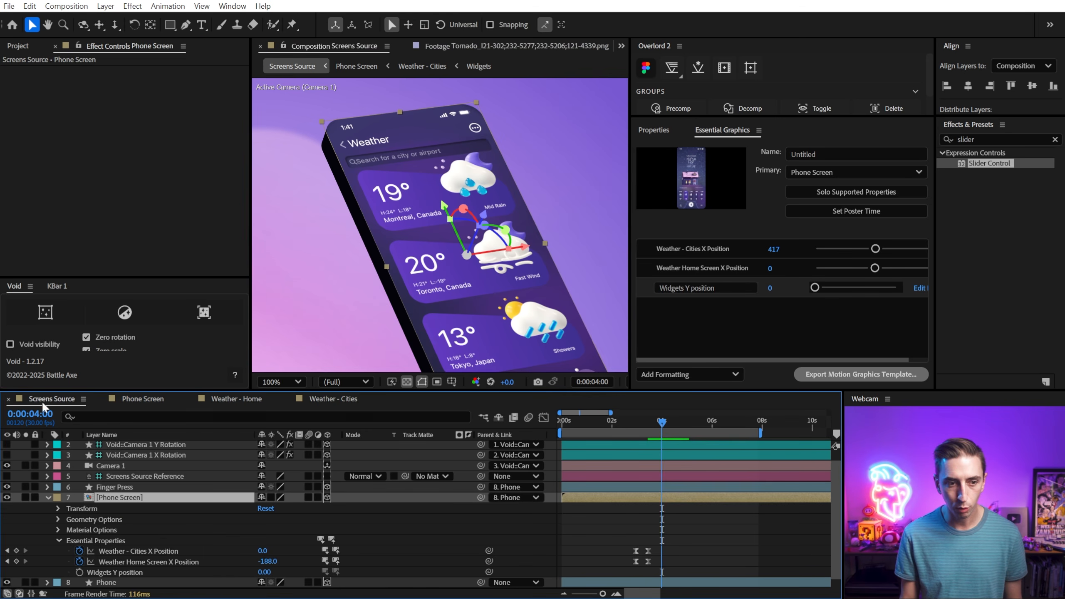
{"action": "left_click", "coordinate": [118, 573]}
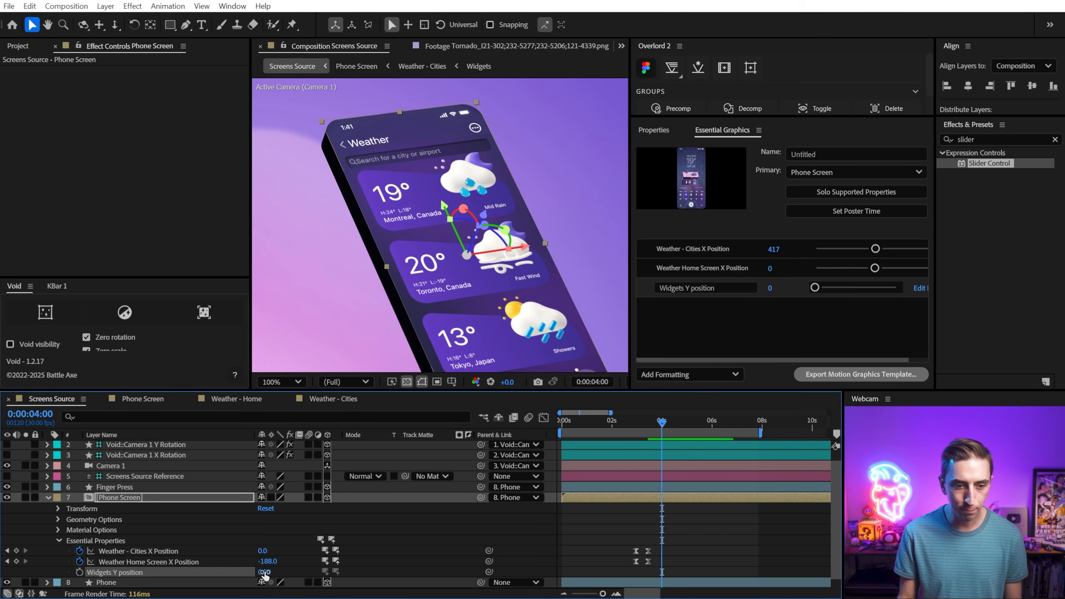
{"action": "left_click_drag", "start_coordinate": [298, 573], "coordinate": [229, 562]}
Reveal the lower part of the phone and add a Finger Press Position keyframe at 0:00:03:21.
{"action": "mouse_move", "coordinate": [661, 422]}
{"action": "left_mouse_down"}
{"action": "mouse_move", "coordinate": [625, 422]}
{"action": "mouse_move", "coordinate": [657, 425]}
{"action": "left_mouse_up"}
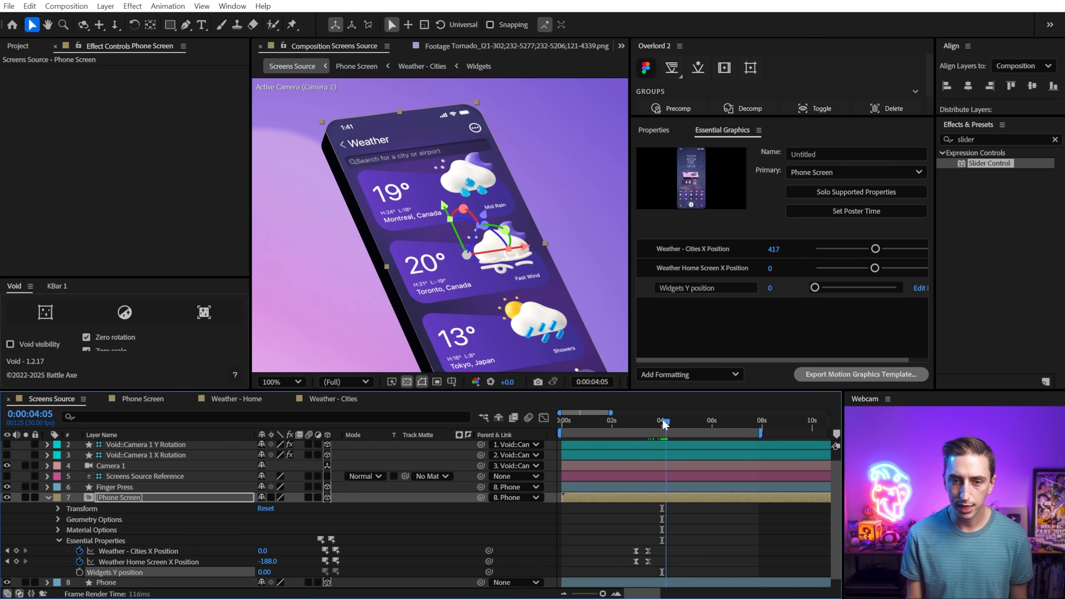
{"action": "left_click_drag", "start_coordinate": [549, 297], "coordinate": [513, 218]}
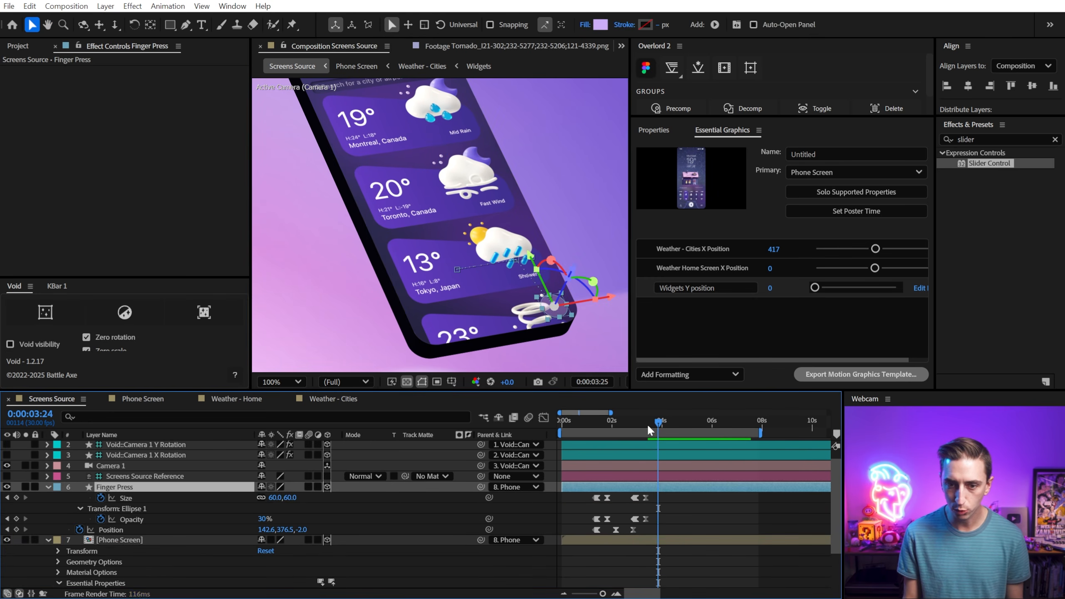
{"action": "mouse_move", "coordinate": [648, 423]}
{"action": "left_mouse_down"}
{"action": "mouse_move", "coordinate": [636, 417]}
{"action": "mouse_move", "coordinate": [654, 422]}
{"action": "left_mouse_up"}
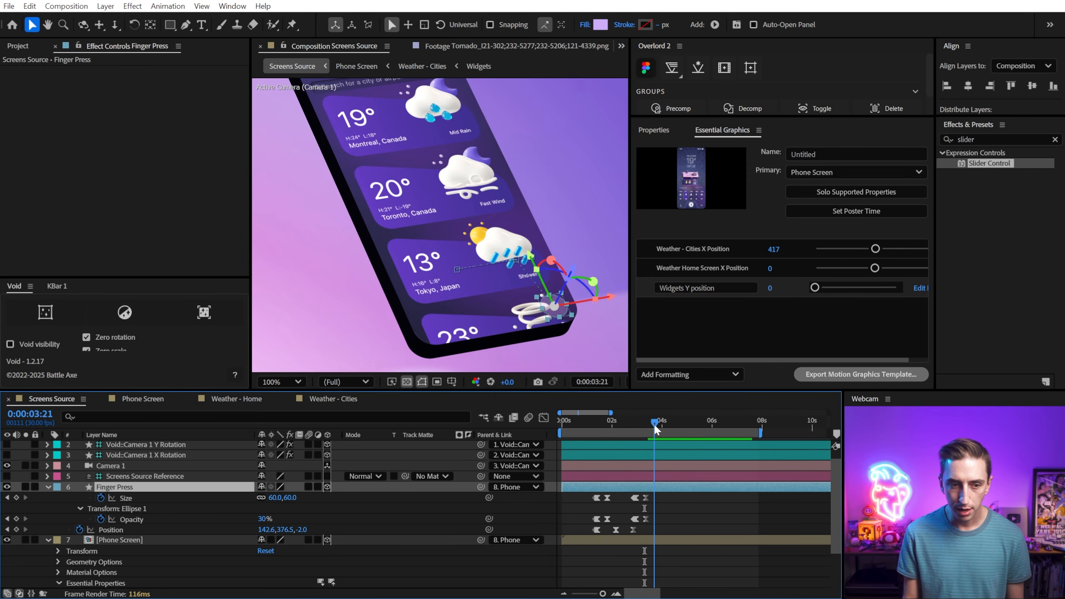
{"action": "left_click", "coordinate": [16, 530]}
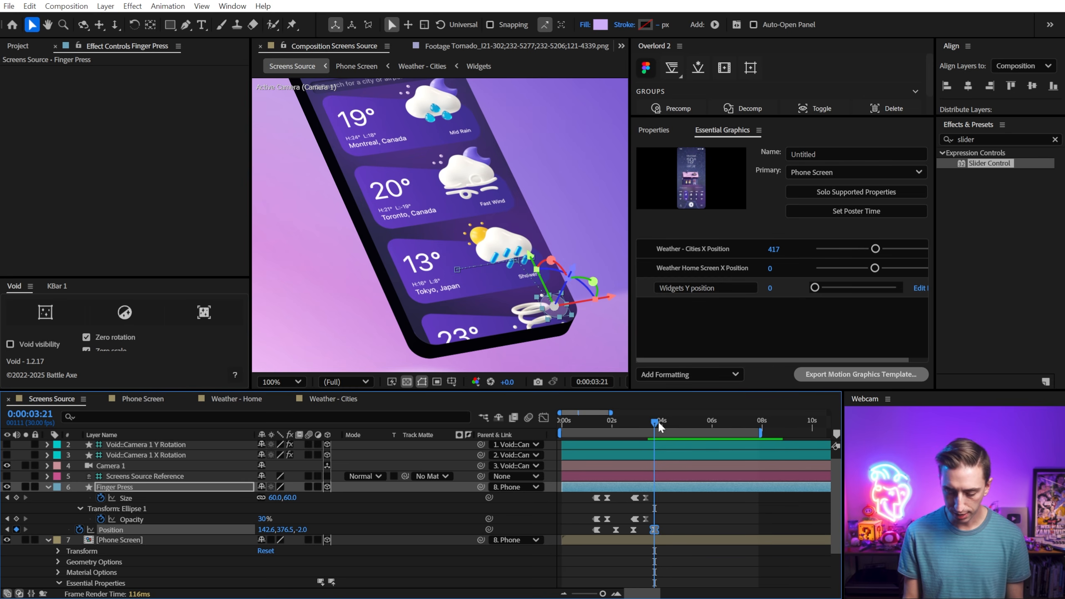
Keyframe Finger Press moving up the phone to Y -36.2 at 0:00:04:06, then slightly back down to Y 30.2 at 0:00:04:17.
{"action": "left_click_drag", "start_coordinate": [658, 421], "coordinate": [667, 421]}
{"action": "left_click_drag", "start_coordinate": [535, 267], "coordinate": [459, 110]}
{"action": "left_click_drag", "start_coordinate": [667, 422], "coordinate": [677, 421]}
{"action": "left_click_drag", "start_coordinate": [462, 111], "coordinate": [477, 139]}
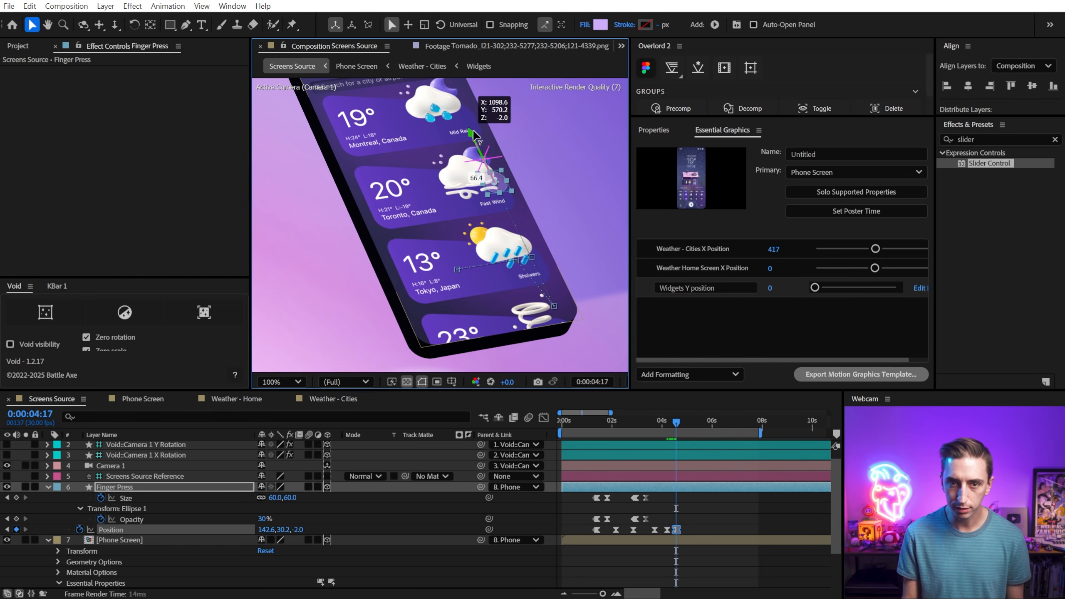
Reshape the Finger Press Position speed curve so the upward swipe starts fast and eases out gradually, and preview the motion.
{"action": "key", "text": "equal"}
{"action": "key", "text": "equal"}
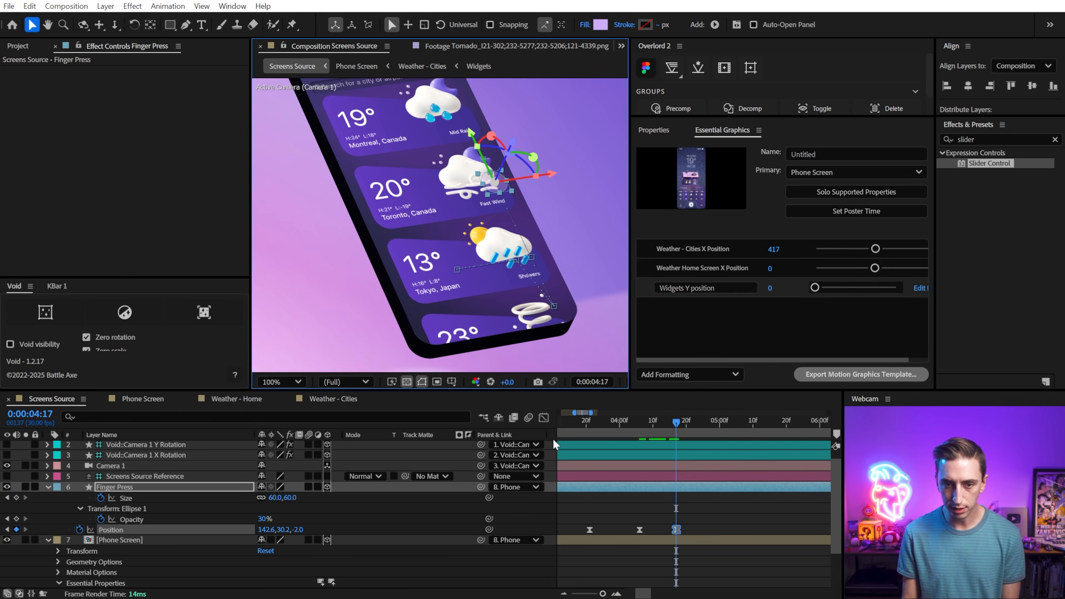
{"action": "left_click", "coordinate": [544, 418]}
{"action": "left_click", "coordinate": [590, 560]}
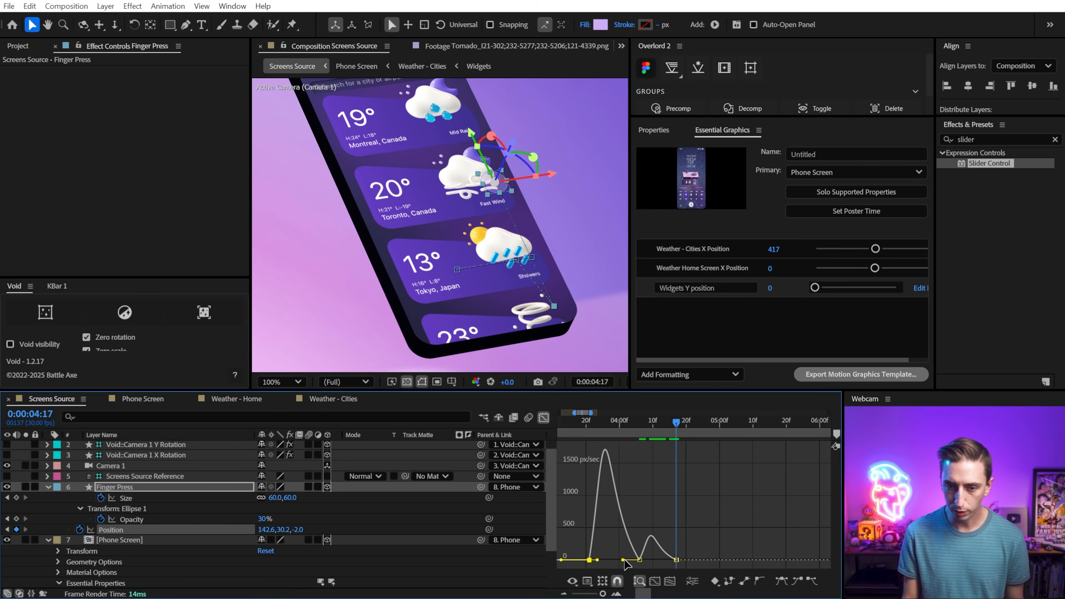
{"action": "left_click_drag", "start_coordinate": [624, 560], "coordinate": [649, 560]}
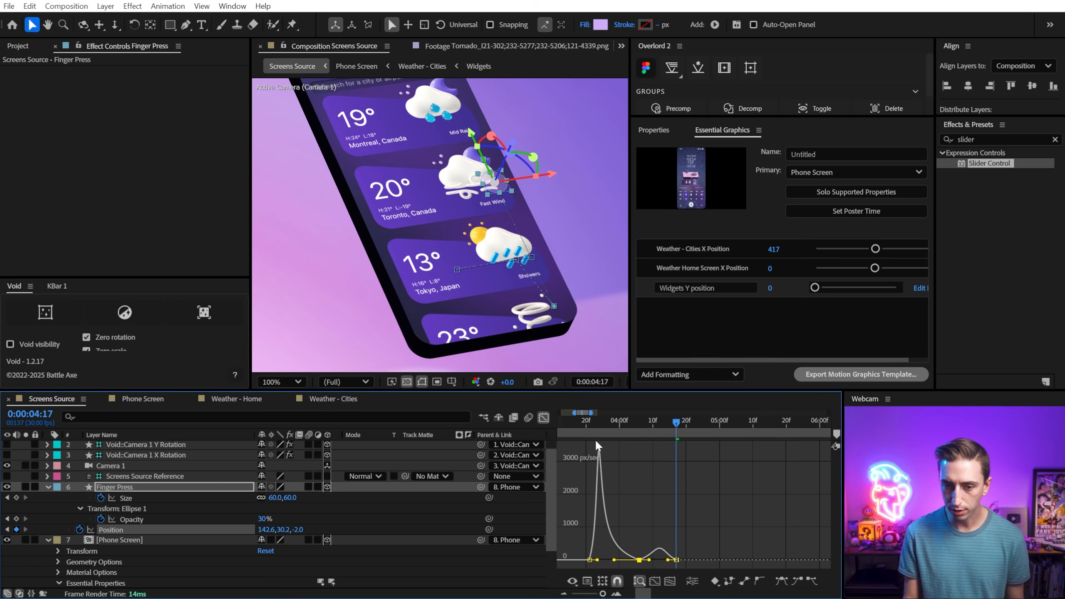
{"action": "key", "text": "space"}
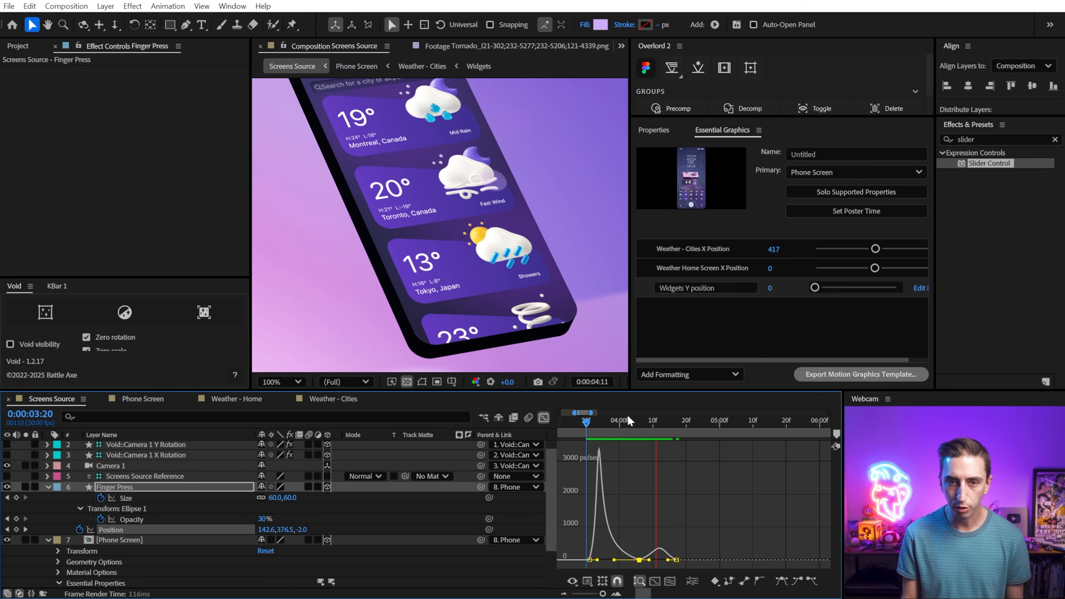
{"action": "key", "text": "space"}
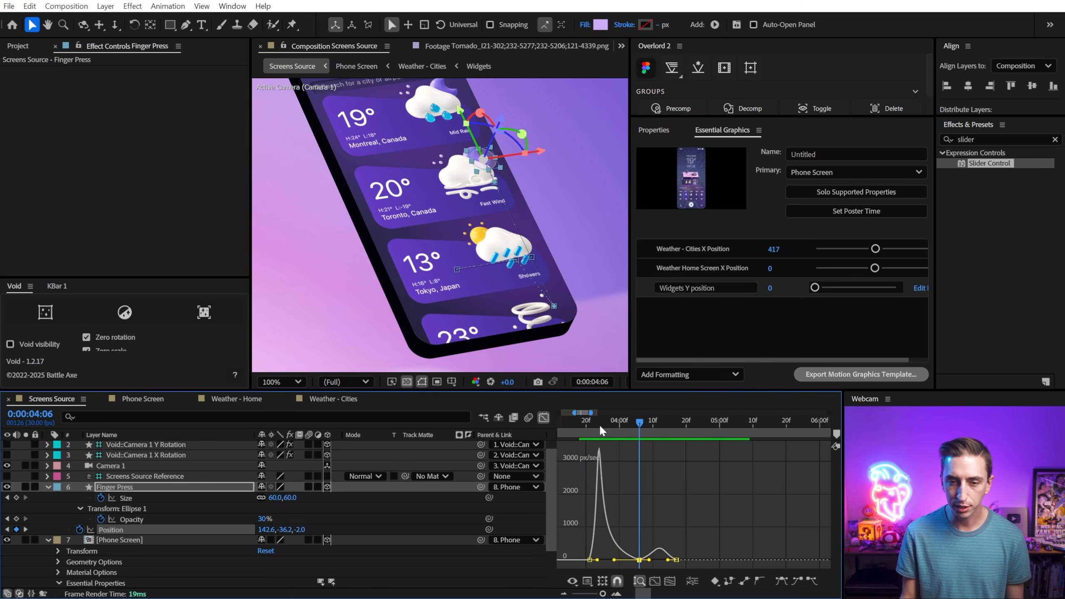
Shift the last two Finger Press Position keyframes down the phone to Y 93.1 and Y 159.5, and preview the shortened swipe.
{"action": "left_click", "coordinate": [673, 567]}
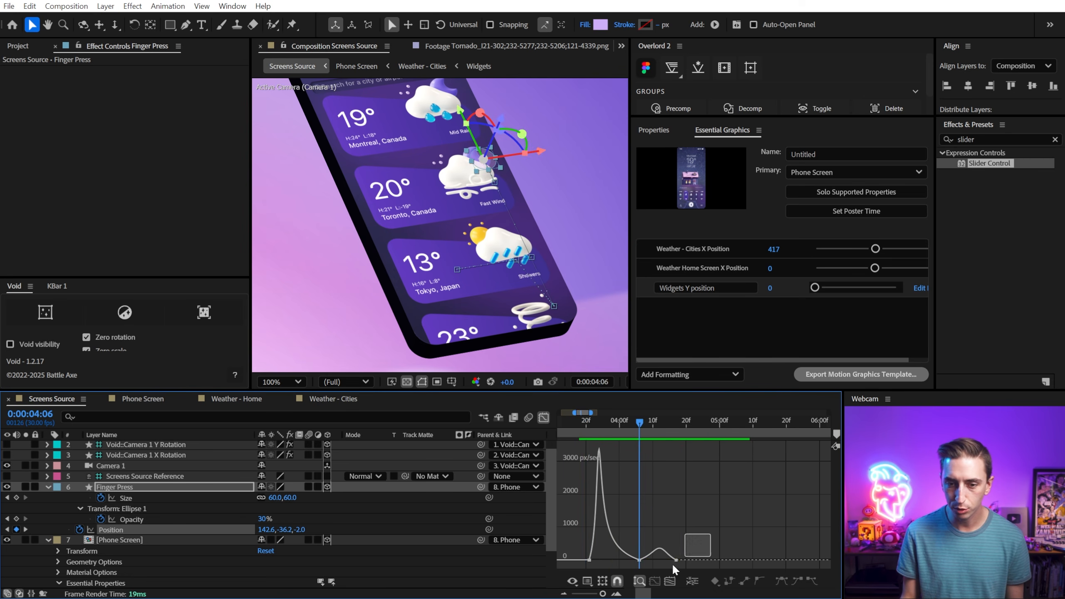
{"action": "left_click_drag", "start_coordinate": [674, 565], "coordinate": [627, 566]}
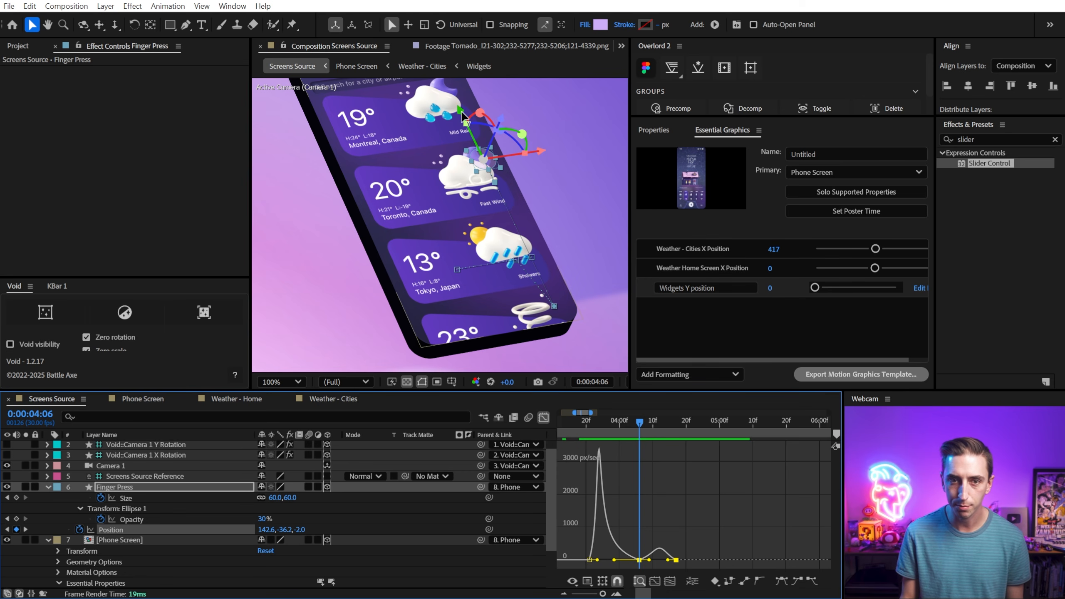
{"action": "left_click_drag", "start_coordinate": [463, 116], "coordinate": [493, 160]}
{"action": "left_click", "coordinate": [631, 424]}
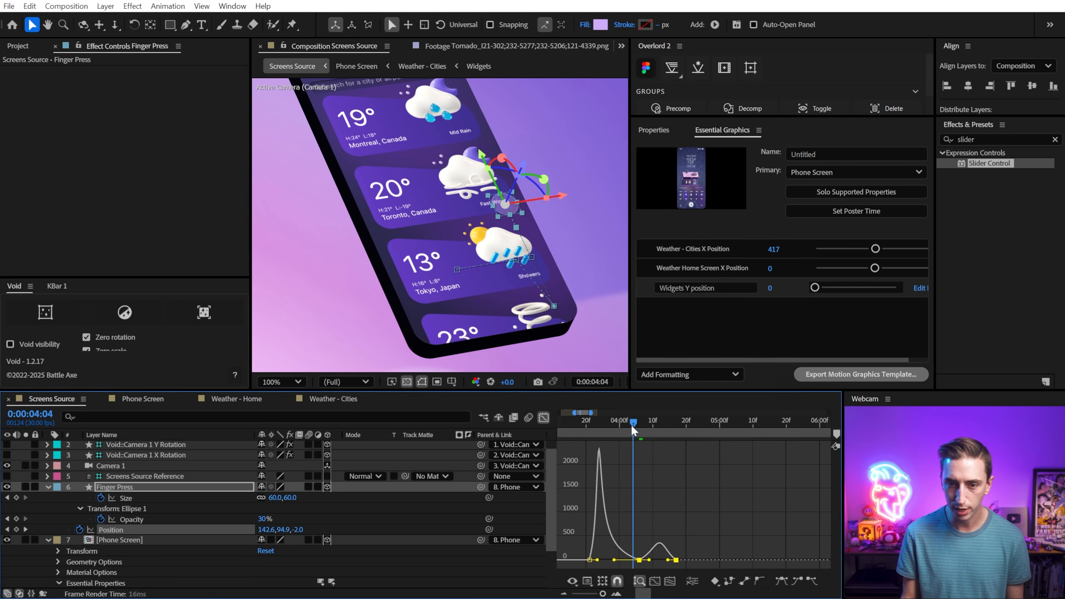
{"action": "left_click_drag", "start_coordinate": [631, 425], "coordinate": [571, 421]}
{"action": "key", "text": "space"}
{"action": "key", "text": "space"}
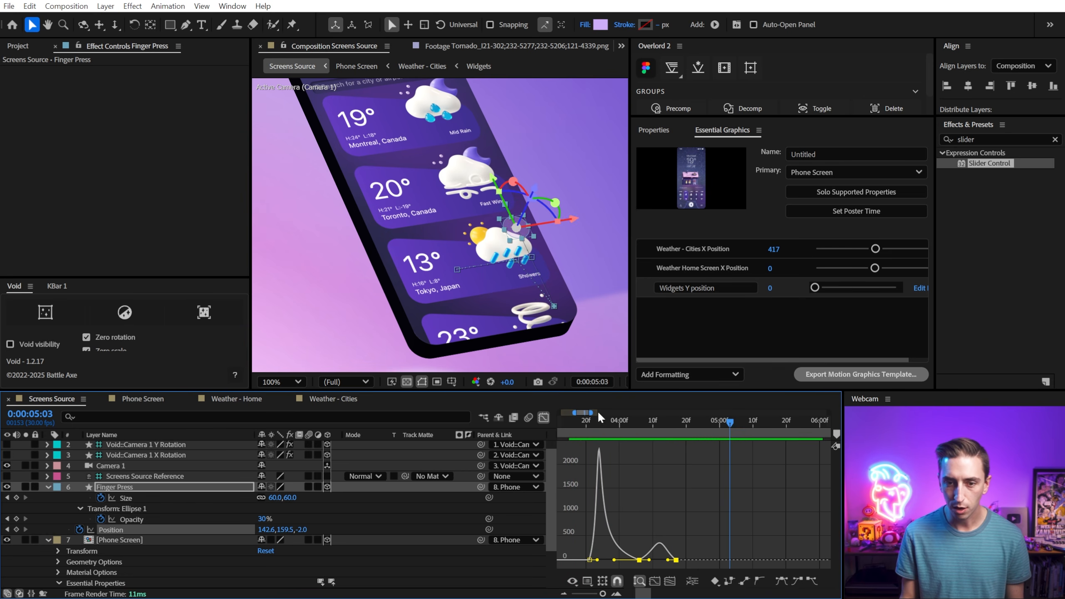
Keyframe the Phone Screen layer's Widgets Y position from 0 at 0:00:03:21 to -529 at 0:00:04:26.
{"action": "mouse_move", "coordinate": [600, 417]}
{"action": "left_mouse_down"}
{"action": "mouse_move", "coordinate": [592, 423]}
{"action": "mouse_move", "coordinate": [642, 430]}
{"action": "mouse_move", "coordinate": [595, 438]}
{"action": "left_mouse_up"}
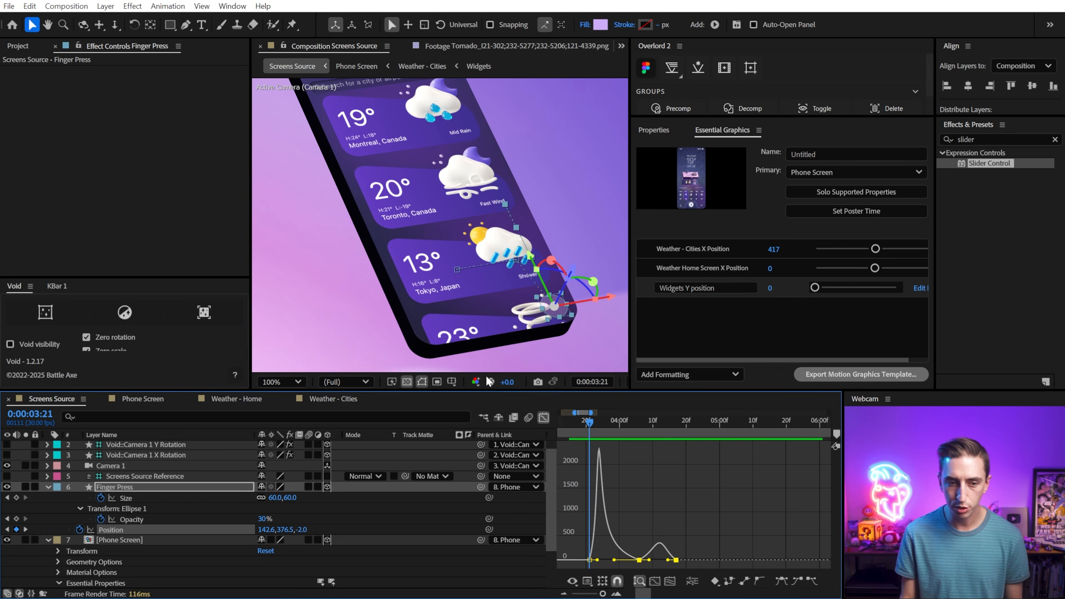
{"action": "scroll", "coordinate": [116, 563], "scroll_direction": "down", "scroll_amount": 2}
{"action": "left_click", "coordinate": [119, 562]}
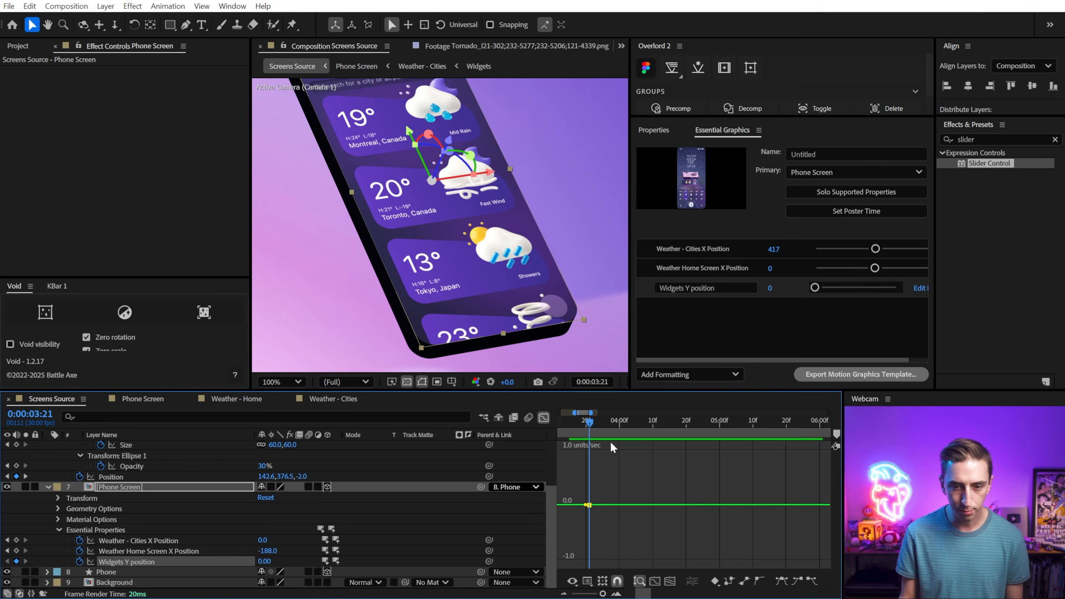
{"action": "left_click", "coordinate": [544, 418]}
{"action": "left_click_drag", "start_coordinate": [604, 421], "coordinate": [706, 405]}
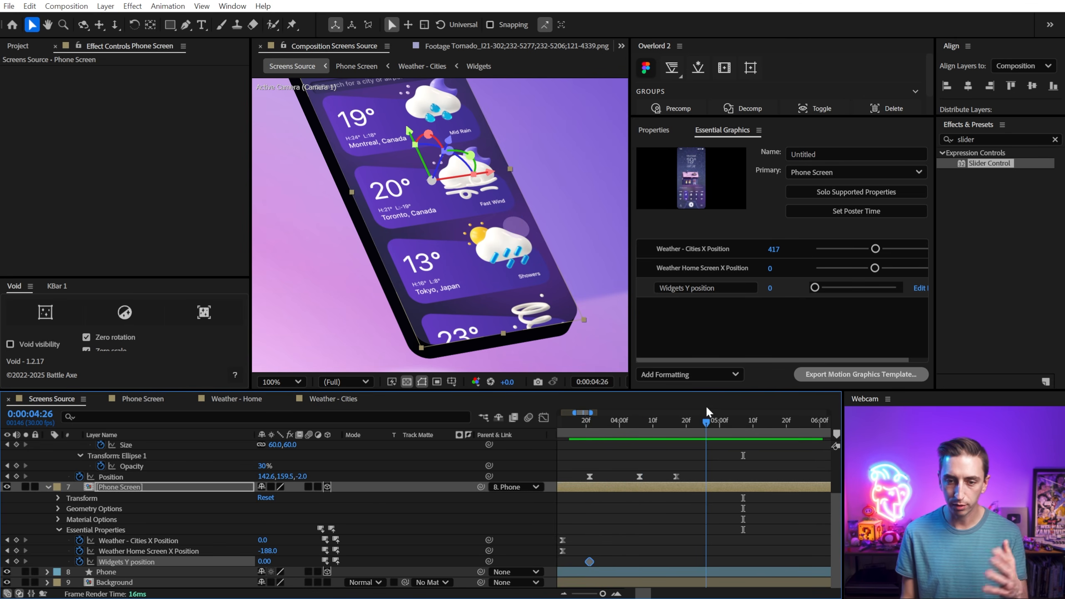
{"action": "left_click_drag", "start_coordinate": [265, 561], "coordinate": [94, 548]}
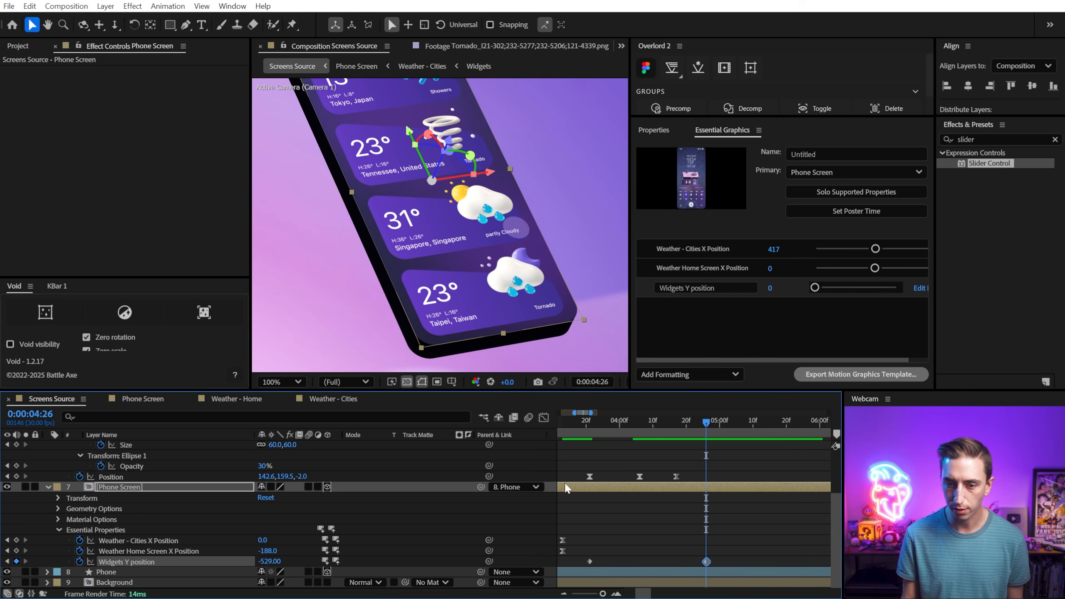
Lengthen the ease into the last Widgets Y position keyframe so the list scroll slows gradually, and preview the result.
{"action": "left_click", "coordinate": [543, 418]}
{"action": "left_click_drag", "start_coordinate": [687, 449], "coordinate": [648, 450]}
{"action": "left_click", "coordinate": [583, 422]}
{"action": "key", "text": "space"}
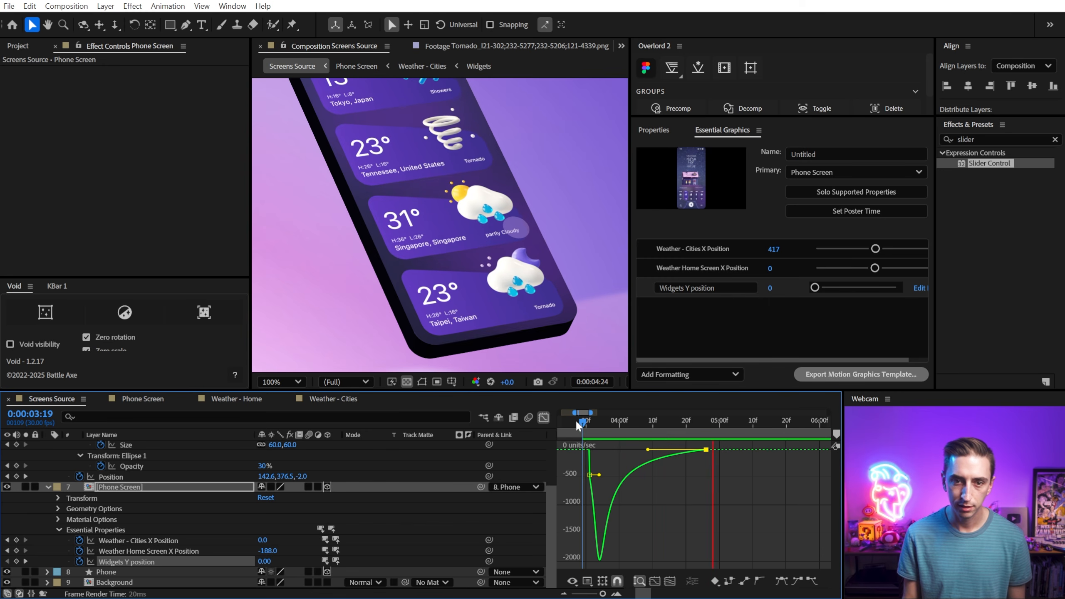
{"action": "key", "text": "space"}
{"action": "key", "text": "shift+F3"}
Move the last Finger Press Position keyframe to about 0:00:04:25, near the end of the list scroll.
{"action": "left_click_drag", "start_coordinate": [601, 427], "coordinate": [663, 420]}
{"action": "scroll", "coordinate": [105, 499], "scroll_direction": "up", "scroll_amount": 3}
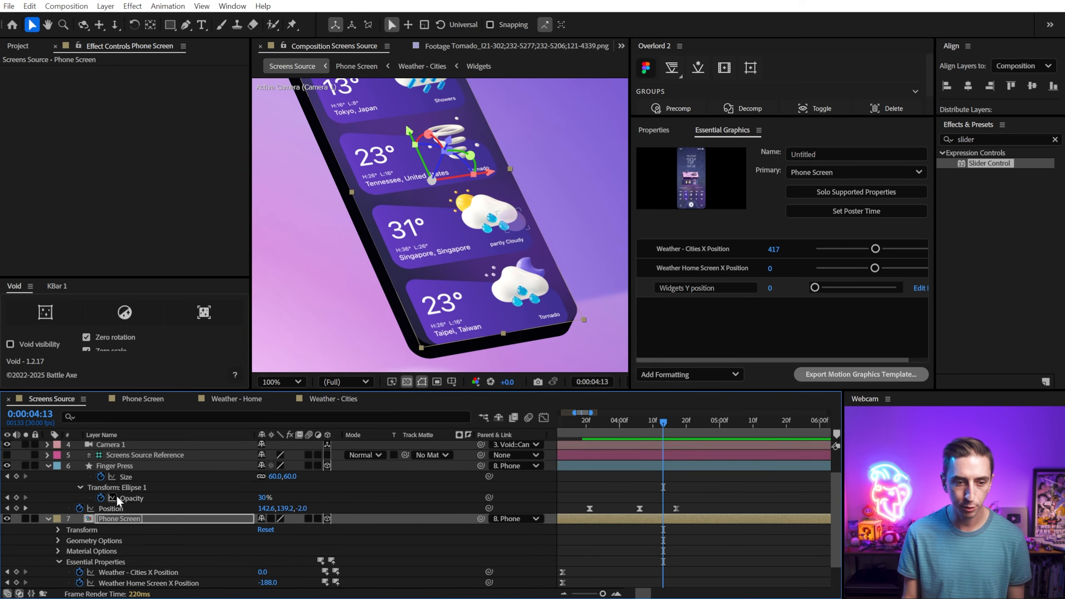
{"action": "left_click", "coordinate": [134, 497]}
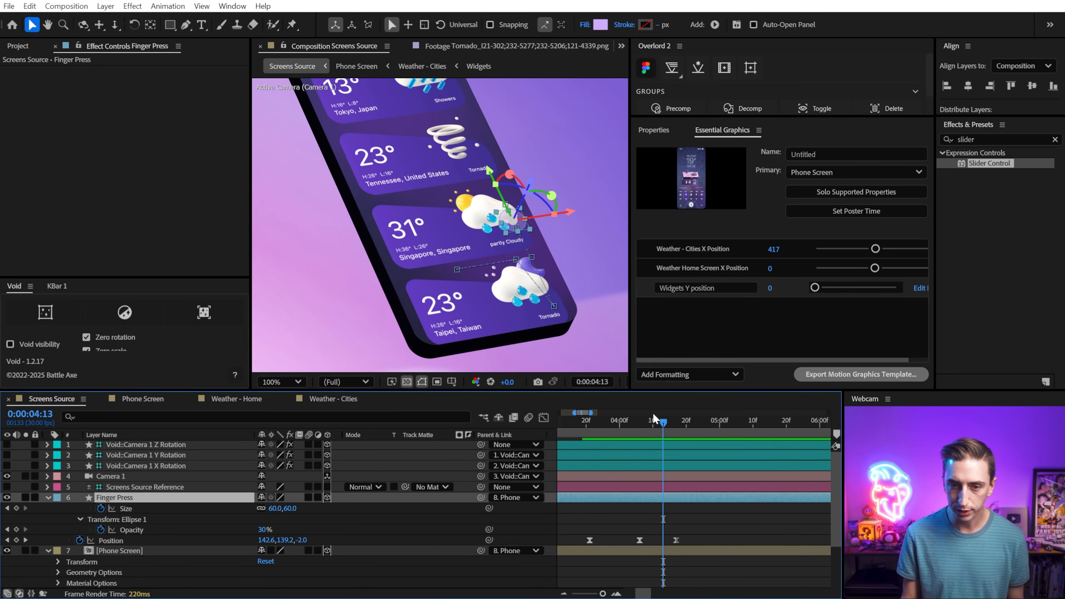
{"action": "left_click_drag", "start_coordinate": [653, 412], "coordinate": [670, 441]}
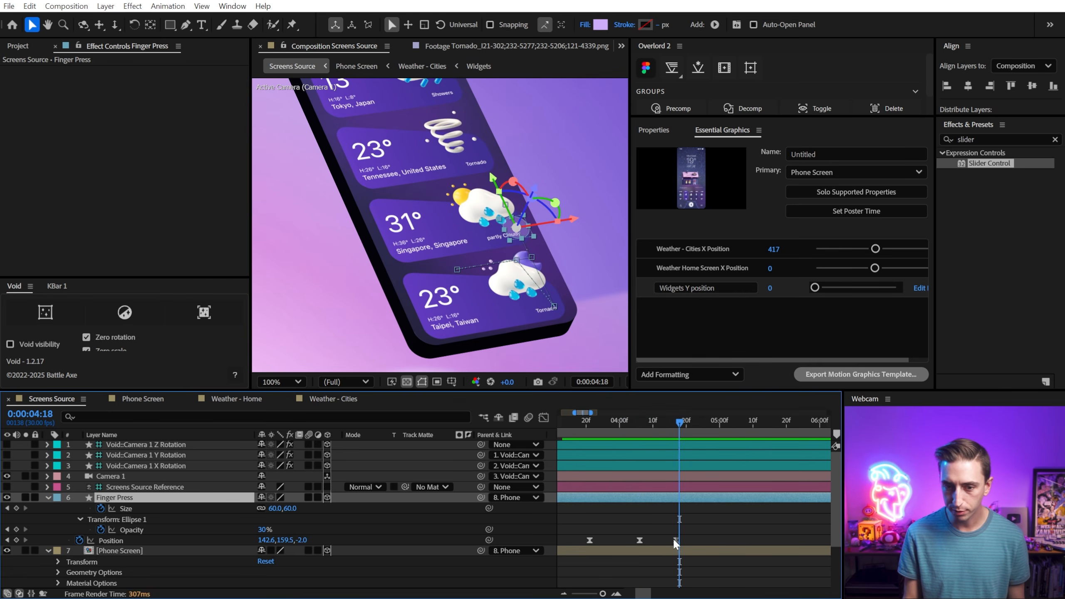
{"action": "left_click_drag", "start_coordinate": [675, 541], "coordinate": [704, 541]}
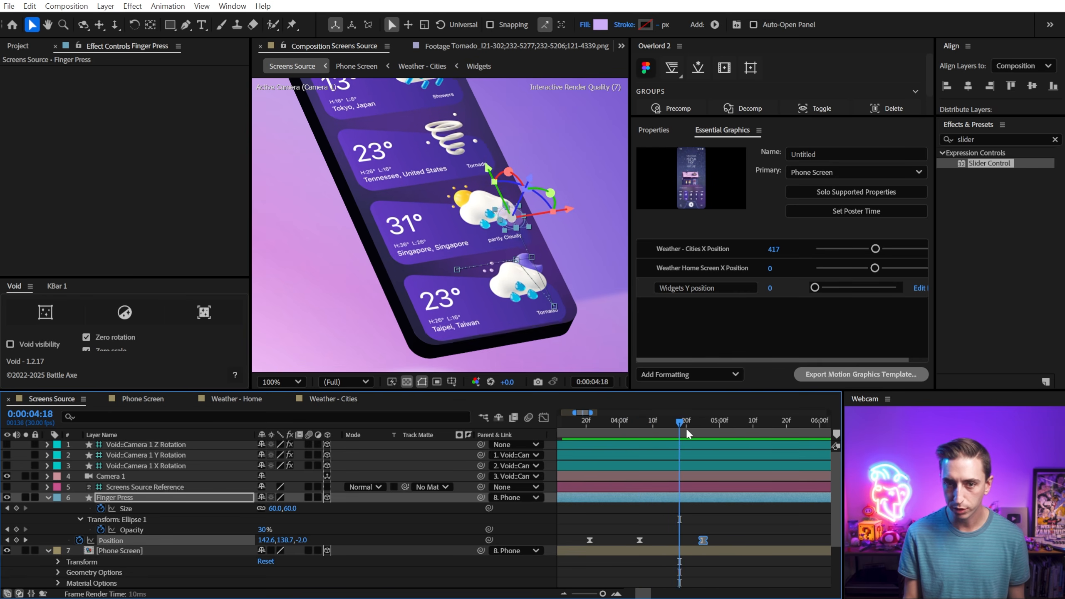
Add Size and Opacity keyframes to the Finger Press layer at 0:00:04:06.
{"action": "left_click_drag", "start_coordinate": [687, 433], "coordinate": [643, 457]}
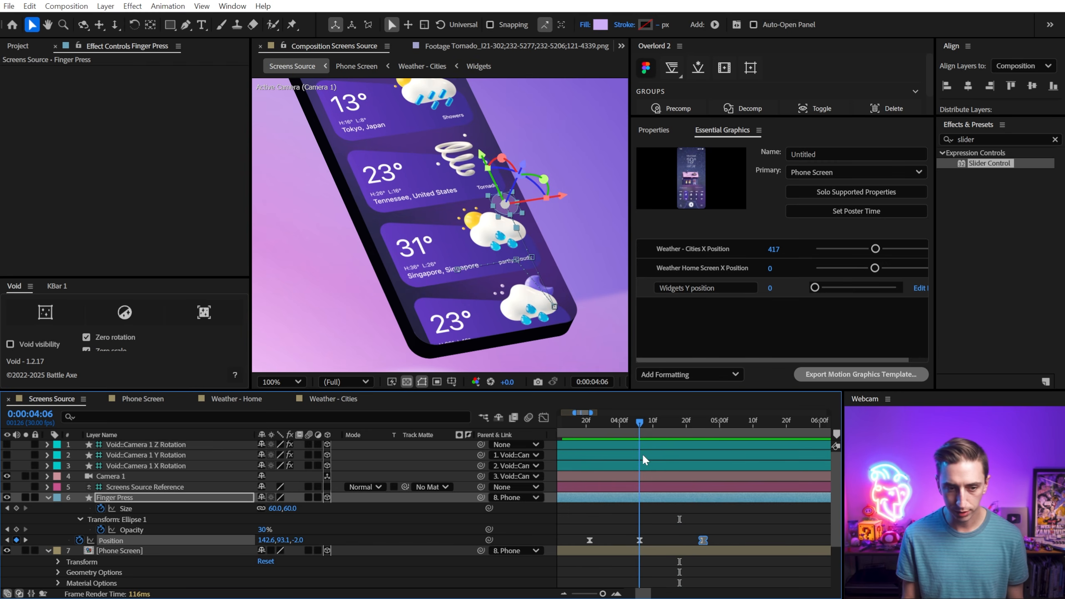
{"action": "left_click", "coordinate": [16, 508]}
{"action": "left_click", "coordinate": [16, 530]}
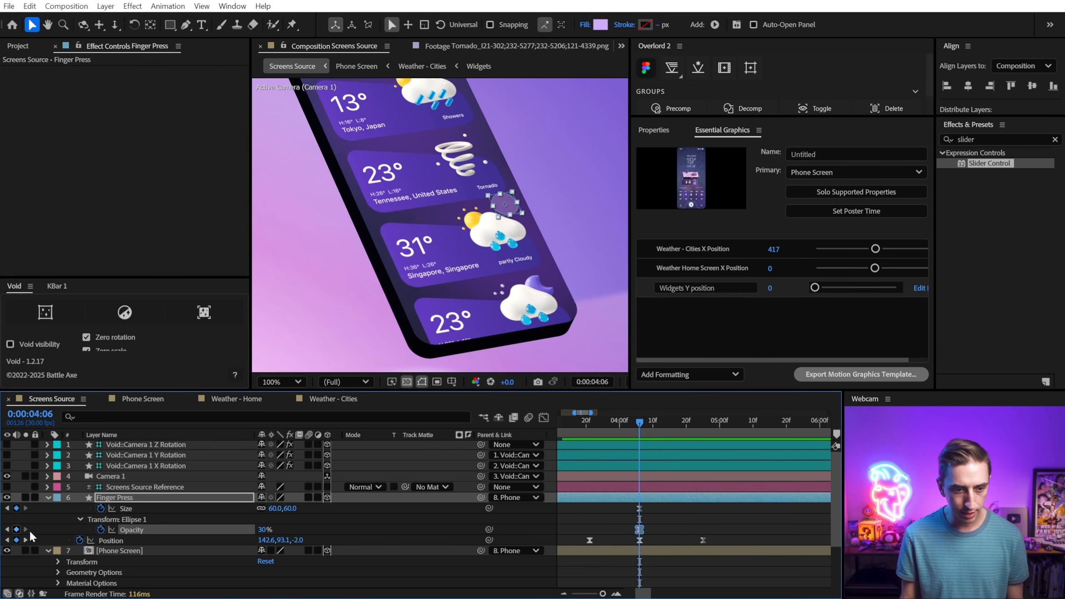
Keyframe the Finger Press Size to 22 and Opacity to 0% at 0:00:04:25, and preview the swipe.
{"action": "left_click_drag", "start_coordinate": [657, 422], "coordinate": [703, 424]}
{"action": "left_click_drag", "start_coordinate": [289, 511], "coordinate": [225, 529]}
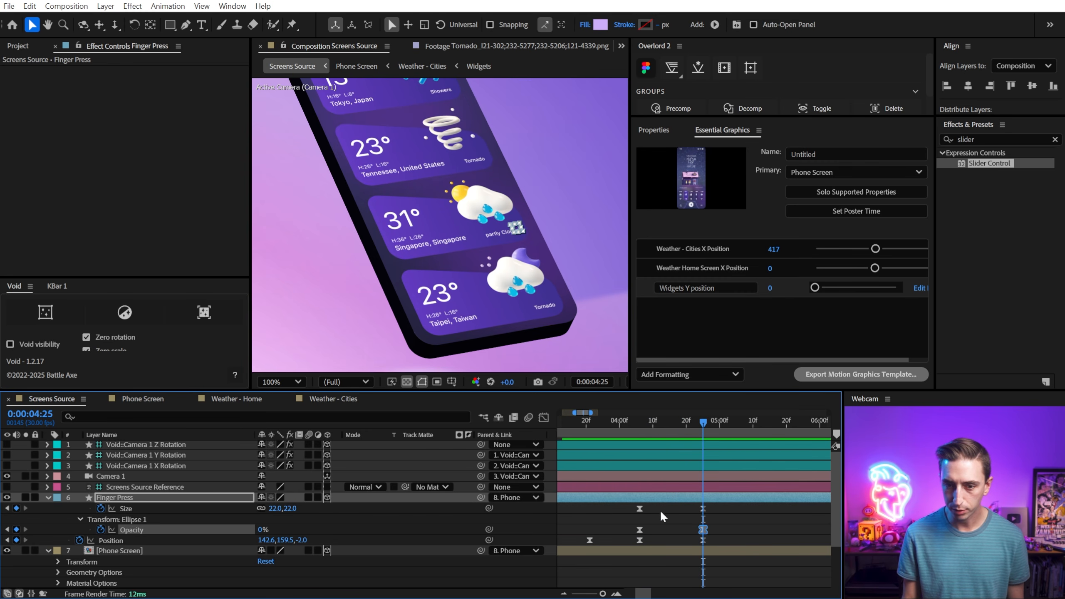
{"action": "left_click_drag", "start_coordinate": [654, 510], "coordinate": [628, 530]}
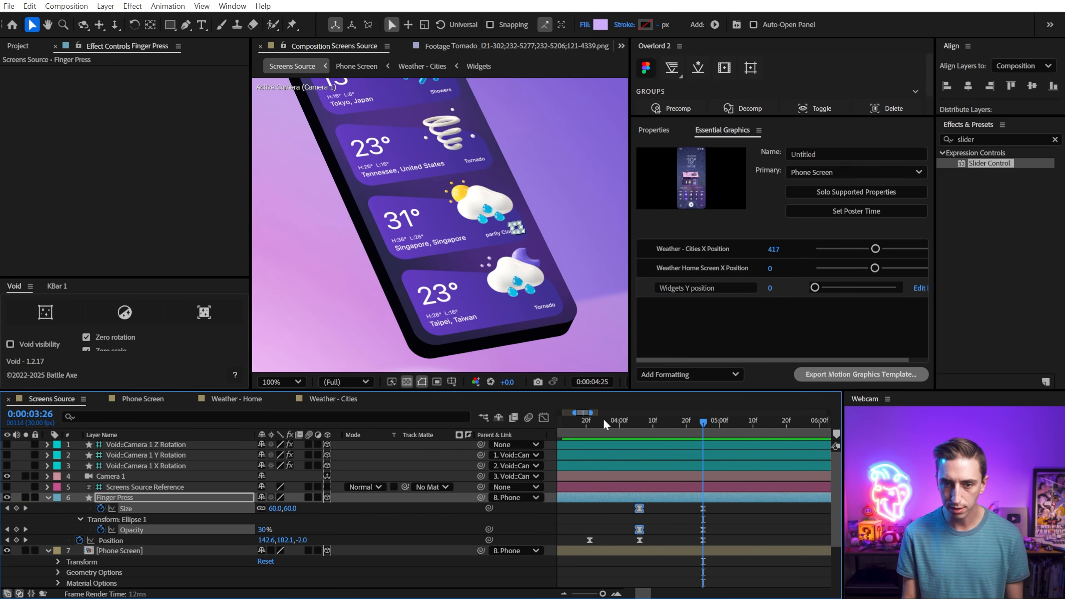
{"action": "left_click_drag", "start_coordinate": [602, 418], "coordinate": [582, 419]}
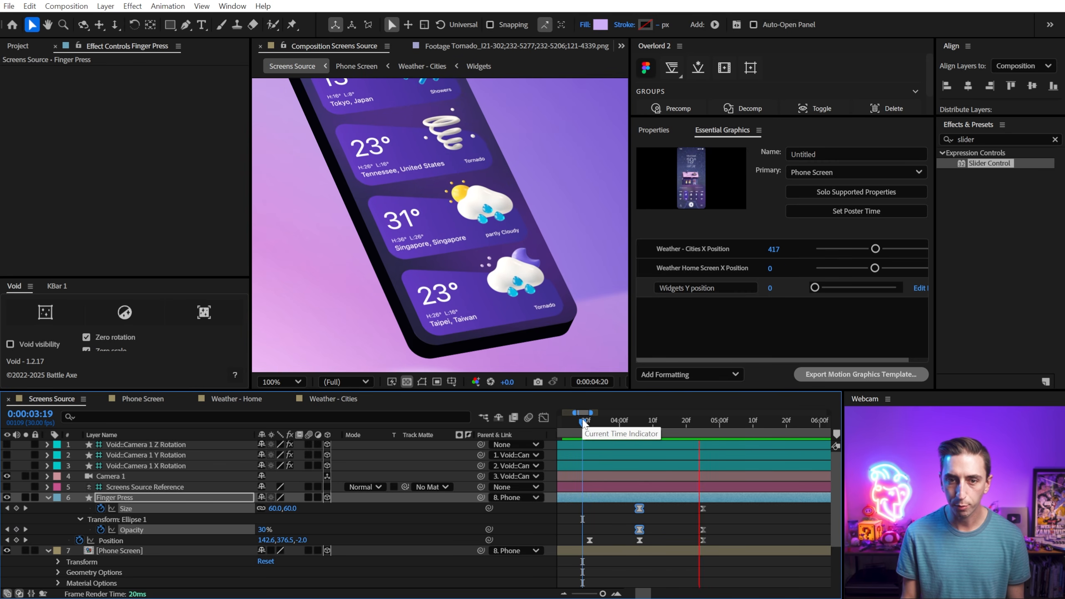
{"action": "key", "text": "space"}
{"action": "key", "text": "shift+slash"}
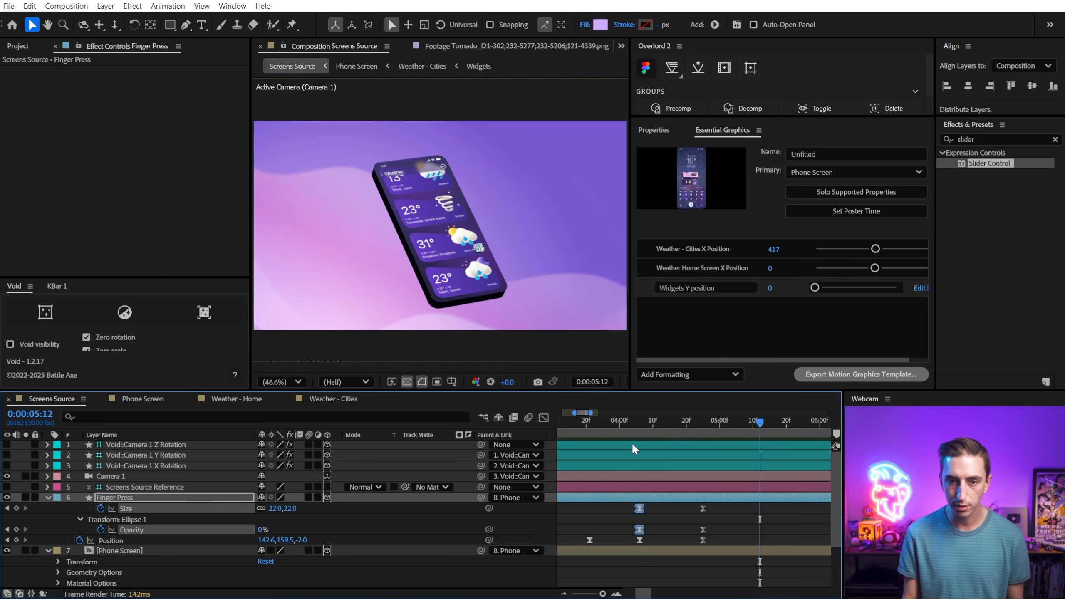
Enlarge the composition viewer and preview the whole phone animation from the start.
{"action": "left_click_drag", "start_coordinate": [629, 422], "coordinate": [491, 430]}
{"action": "key", "text": "minus"}
{"action": "key", "text": "minus"}
{"action": "key", "text": "minus"}
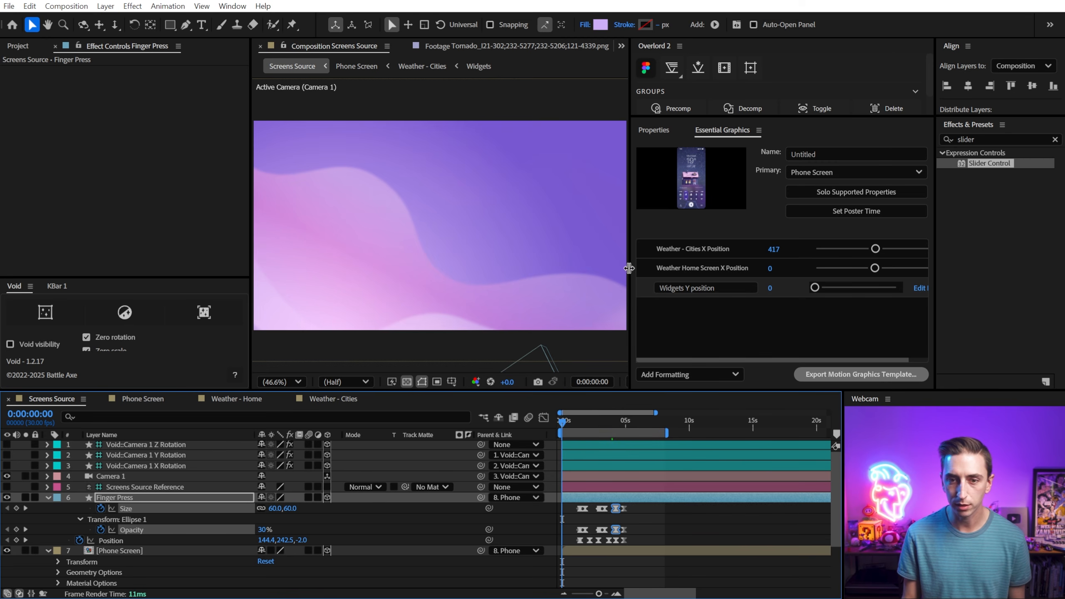
{"action": "left_click_drag", "start_coordinate": [629, 268], "coordinate": [782, 277]}
{"action": "left_click_drag", "start_coordinate": [685, 390], "coordinate": [686, 456]}
{"action": "key", "text": "space"}
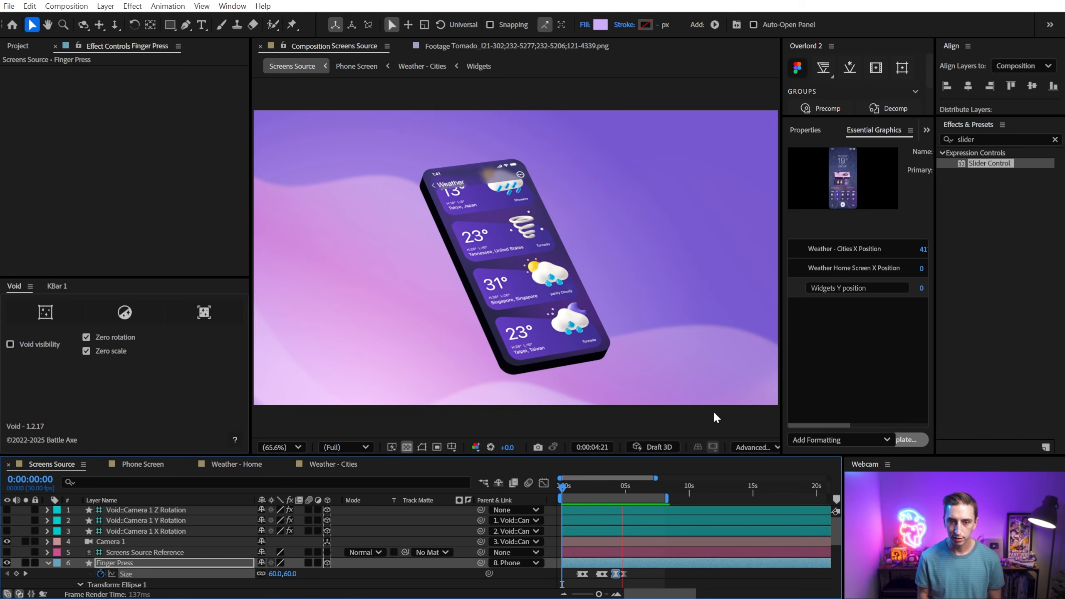
{"action": "key", "text": "space"}
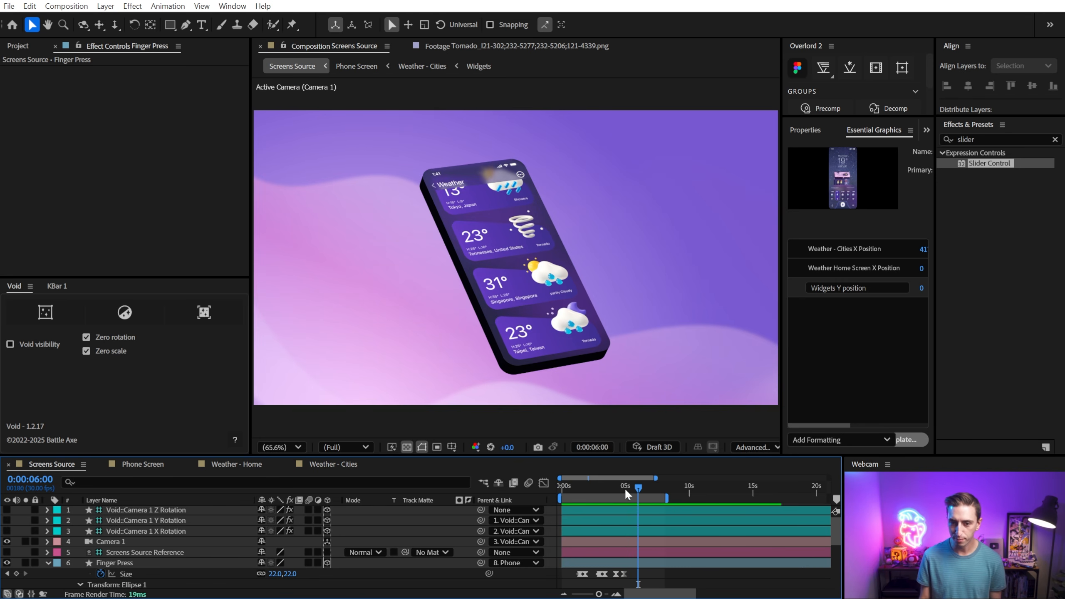
Keyframe Camera 1's Position at 0:00:00:00 and move the camera closer to the phone along Z at about 0:00:07:08.
{"action": "left_click_drag", "start_coordinate": [627, 491], "coordinate": [558, 492]}
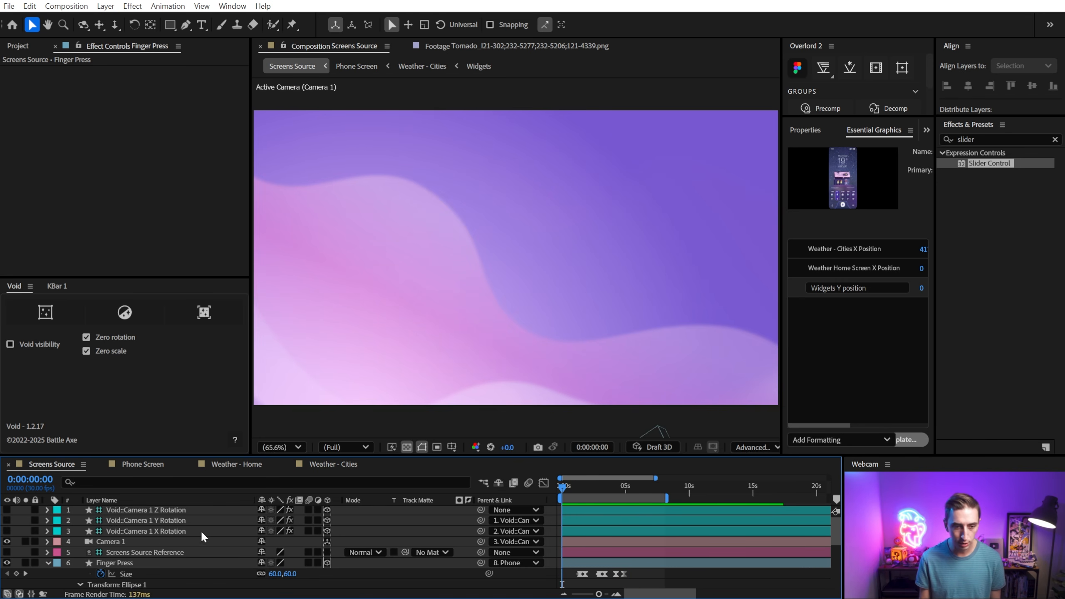
{"action": "left_click", "coordinate": [135, 542]}
{"action": "key", "text": "p"}
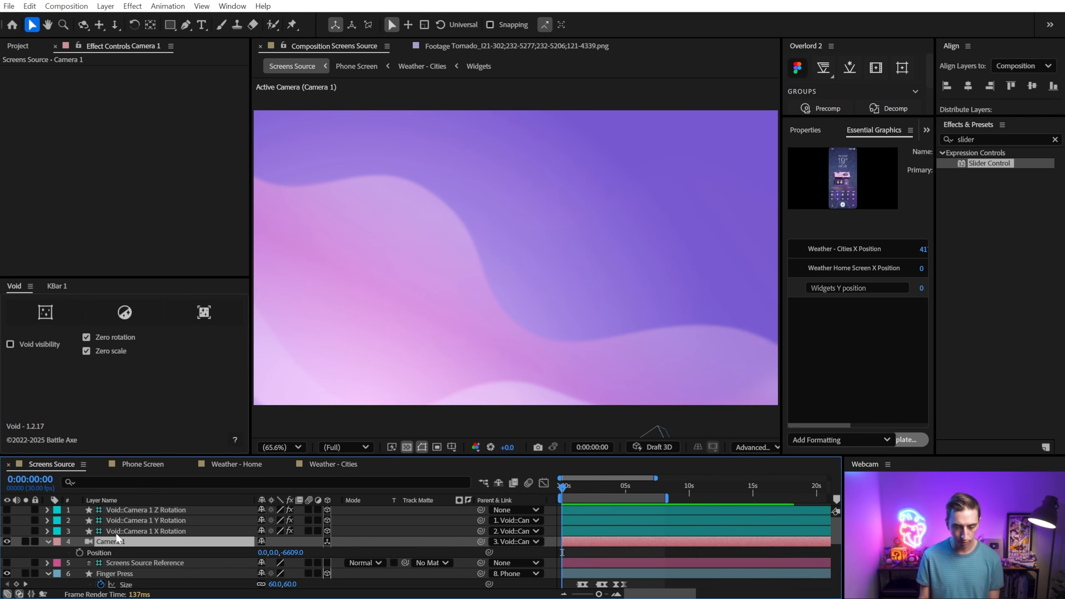
{"action": "left_click", "coordinate": [79, 552]}
{"action": "left_click_drag", "start_coordinate": [564, 485], "coordinate": [655, 488]}
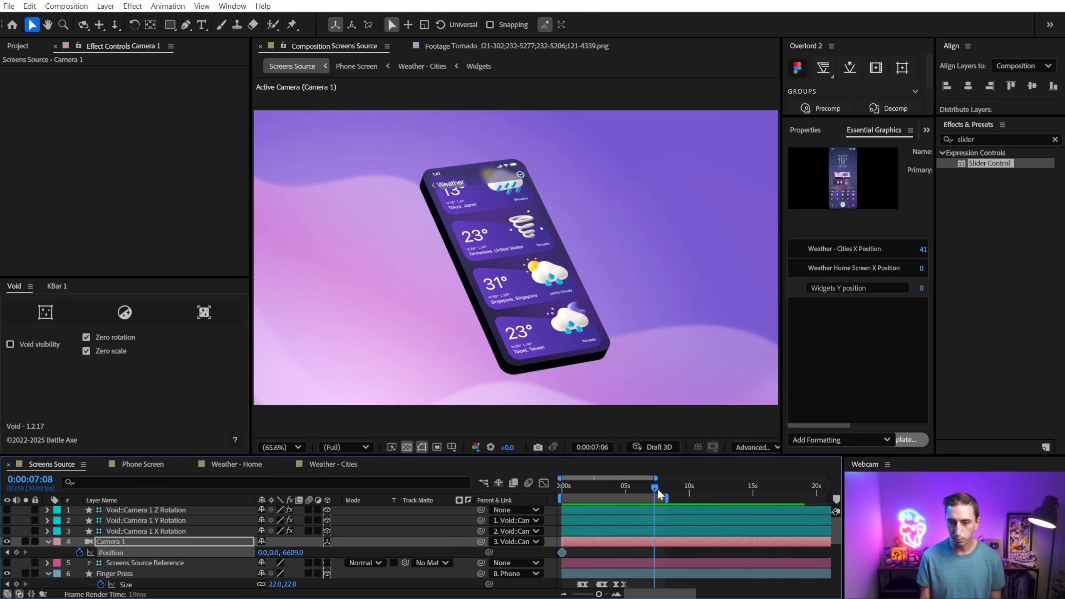
{"action": "left_click_drag", "start_coordinate": [301, 553], "coordinate": [733, 508]}
{"action": "left_click_drag", "start_coordinate": [615, 483], "coordinate": [556, 482]}
{"action": "key", "text": "k"}
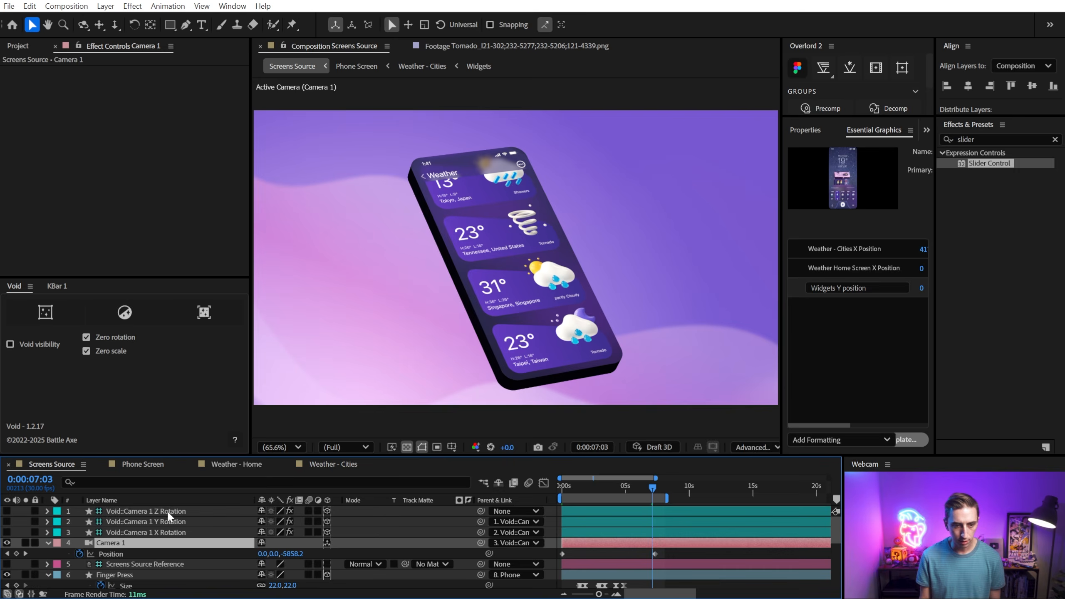
Keyframe the Z Rotation of the Void::Camera 1 Z Rotation layer from 22° at 0:00:00:00 to 14° at 0:00:07:09.
{"action": "left_click", "coordinate": [167, 510]}
{"action": "key", "text": "r"}
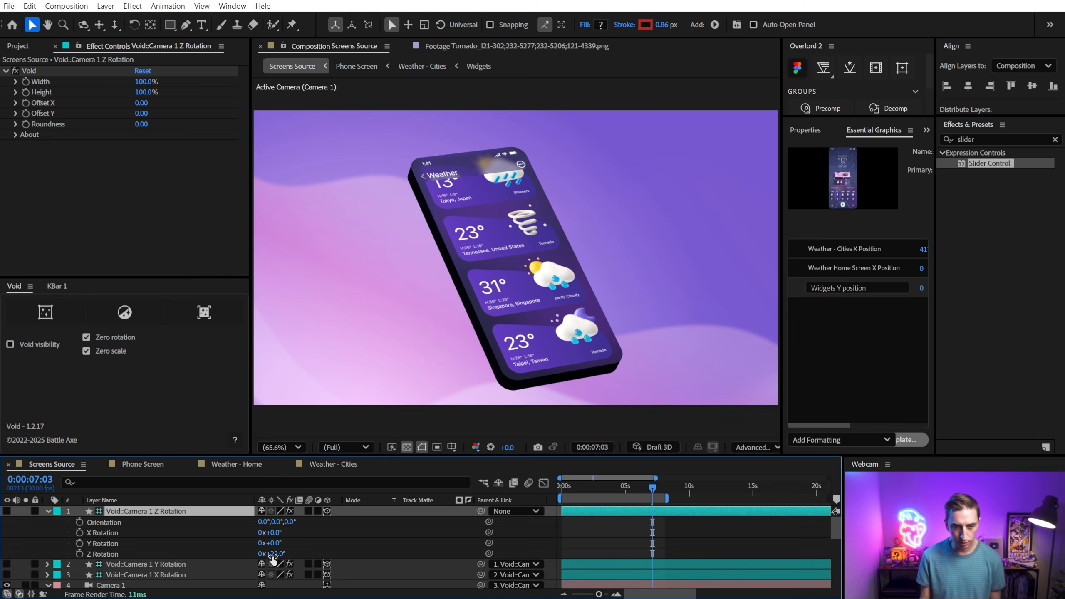
{"action": "left_click_drag", "start_coordinate": [272, 554], "coordinate": [276, 555]}
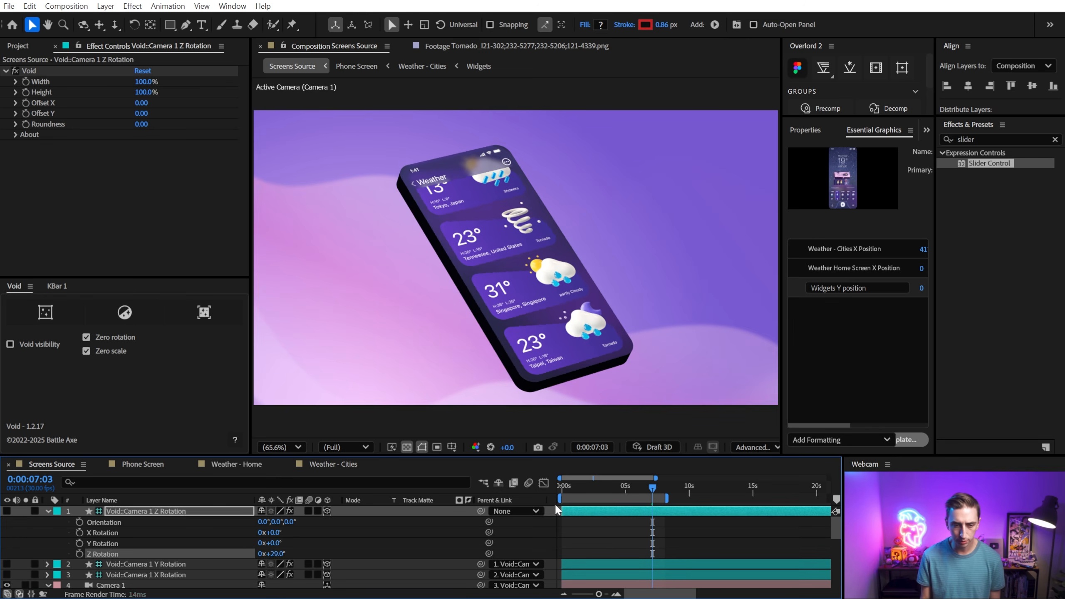
{"action": "key", "text": "ctrl+z"}
{"action": "left_click", "coordinate": [553, 485]}
{"action": "left_click", "coordinate": [79, 553]}
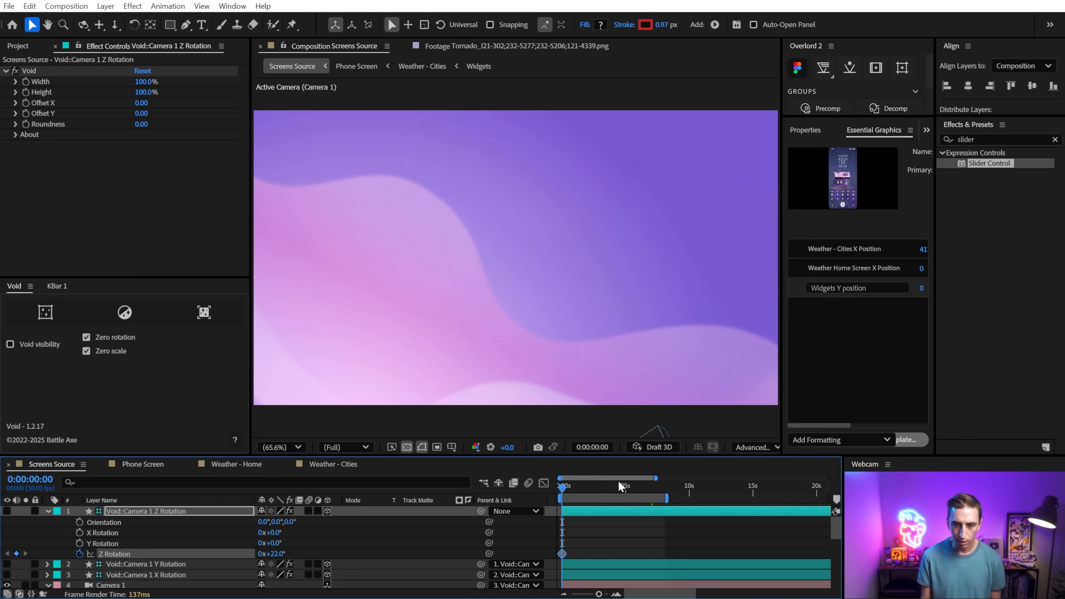
{"action": "left_click", "coordinate": [648, 488]}
{"action": "scroll", "coordinate": [660, 542], "scroll_direction": "down", "scroll_amount": 3}
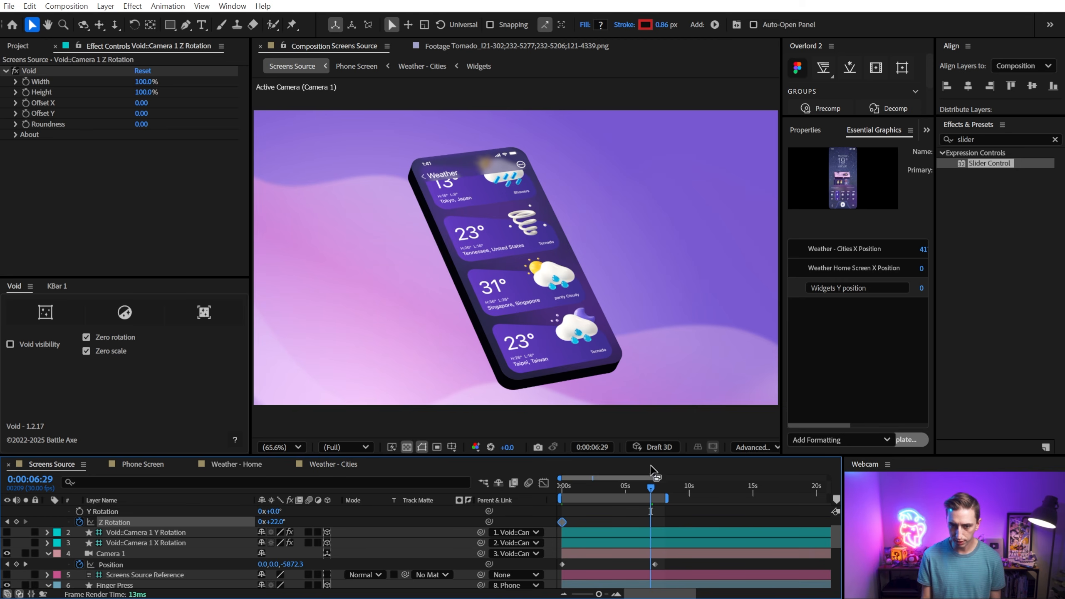
{"action": "left_click", "coordinate": [655, 486]}
{"action": "scroll", "coordinate": [658, 539], "scroll_direction": "up", "scroll_amount": 3}
{"action": "left_click_drag", "start_coordinate": [274, 554], "coordinate": [273, 554]}
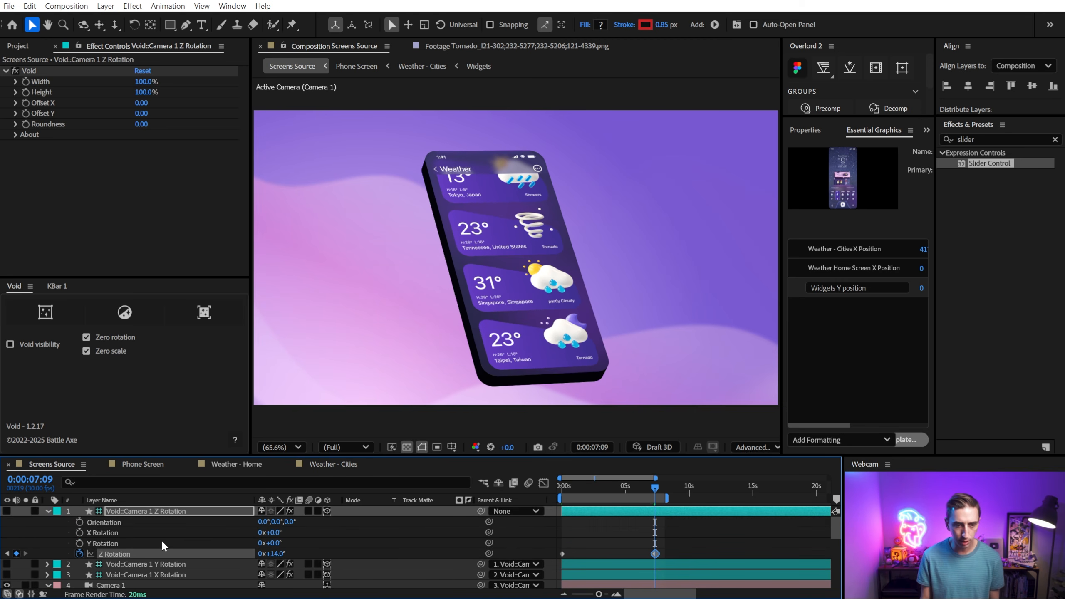
Keyframe the X Rotation of the Void::Camera 1 X Rotation layer from 40° at 0:00:00:00 to 27° at 0:00:07:09.
{"action": "left_click", "coordinate": [154, 563]}
{"action": "left_click", "coordinate": [162, 575]}
{"action": "key", "text": "r"}
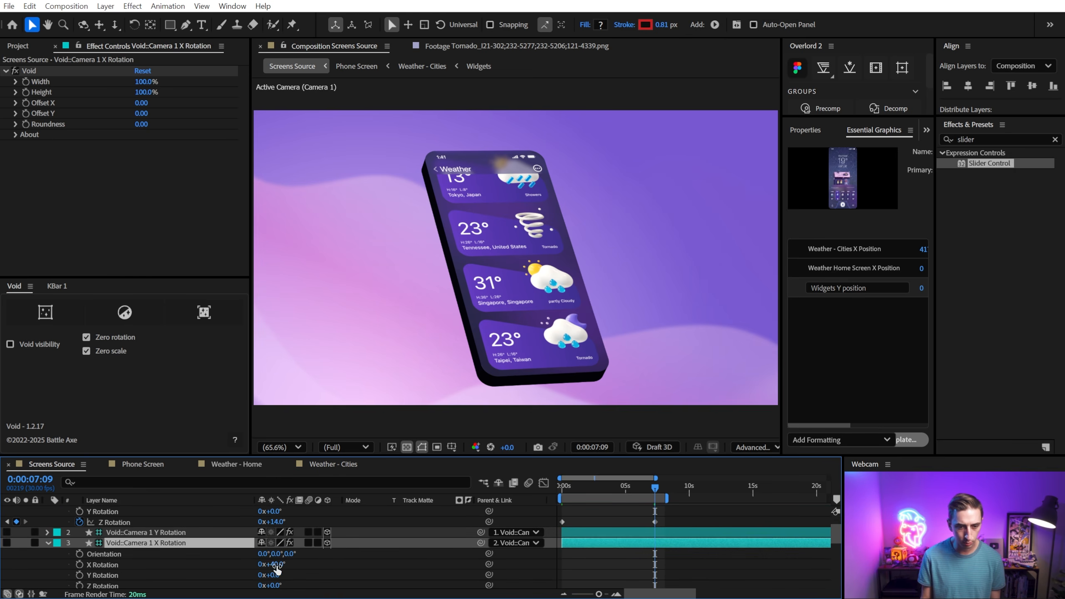
{"action": "left_click_drag", "start_coordinate": [277, 564], "coordinate": [267, 565]}
{"action": "left_click", "coordinate": [88, 564]}
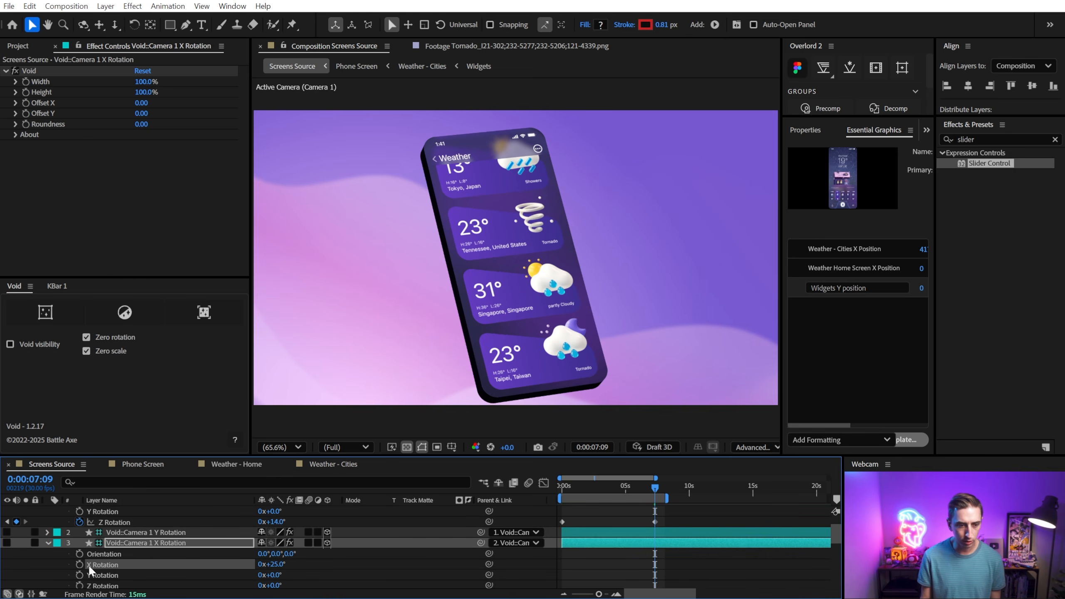
{"action": "key", "text": "ctrl+z"}
{"action": "left_click", "coordinate": [79, 565]}
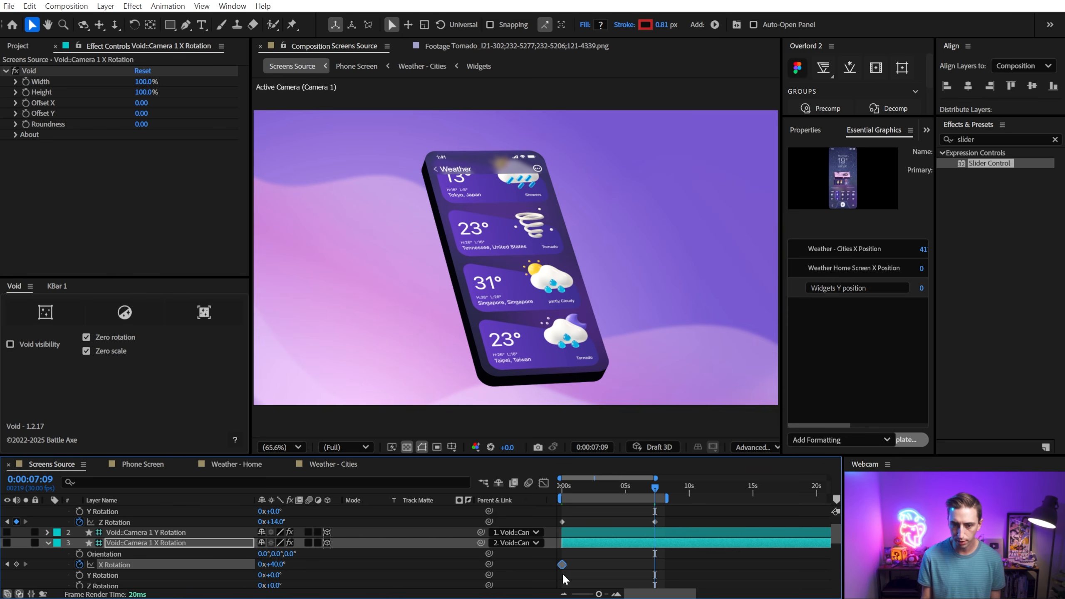
{"action": "left_click_drag", "start_coordinate": [271, 565], "coordinate": [267, 570]}
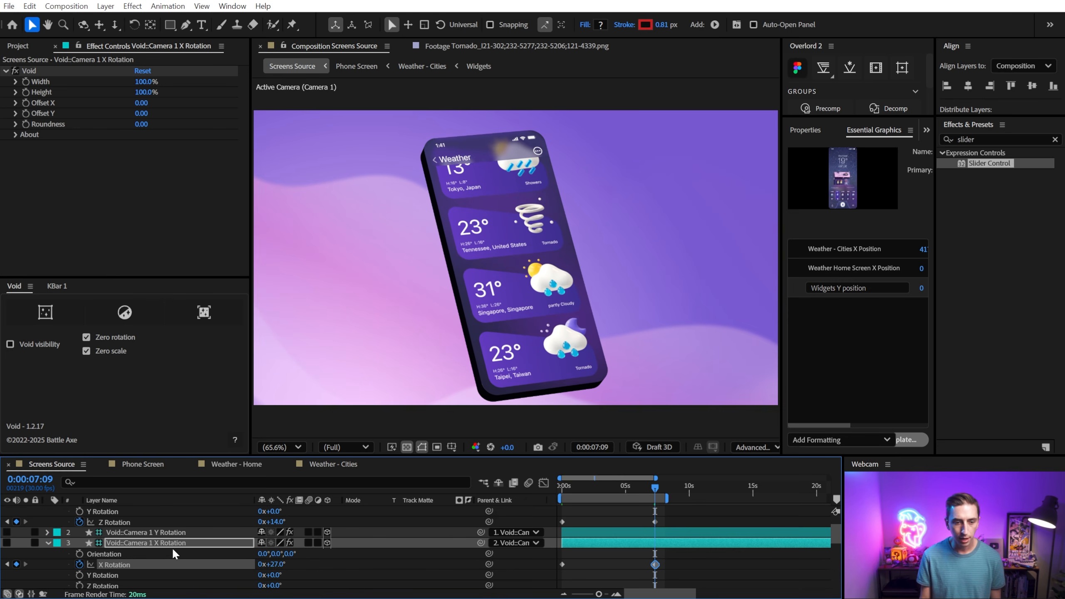
Set Camera 1's Z position to -6063 at 0:00:07:09 and preview the camera move from the start.
{"action": "scroll", "coordinate": [176, 550], "scroll_direction": "down", "scroll_amount": 2}
{"action": "left_click_drag", "start_coordinate": [295, 546], "coordinate": [163, 553]}
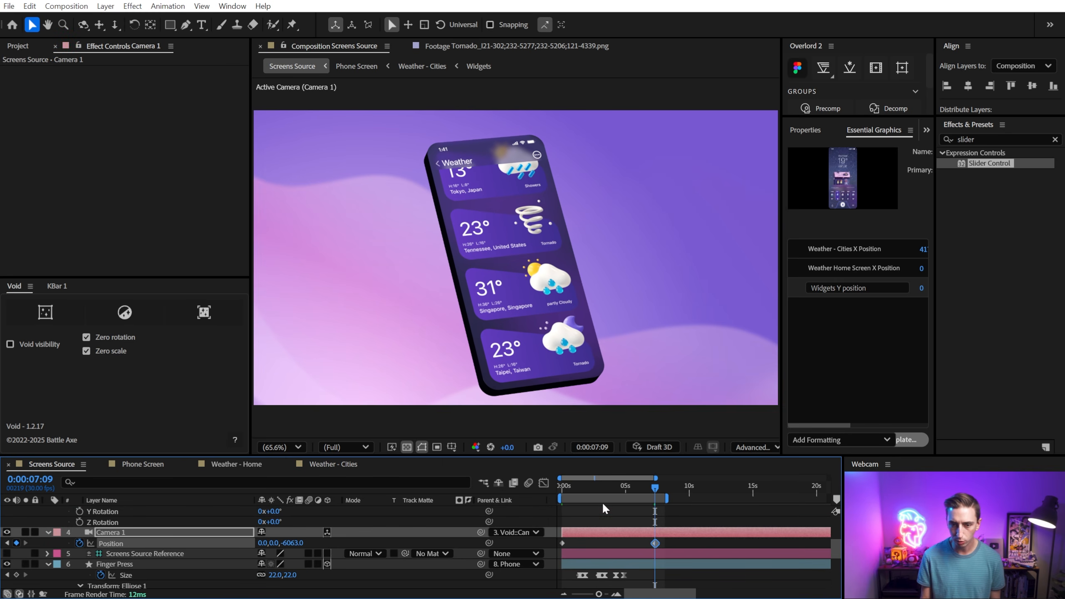
{"action": "scroll", "coordinate": [632, 535], "scroll_direction": "up", "scroll_amount": 3}
{"action": "key", "text": "Home"}
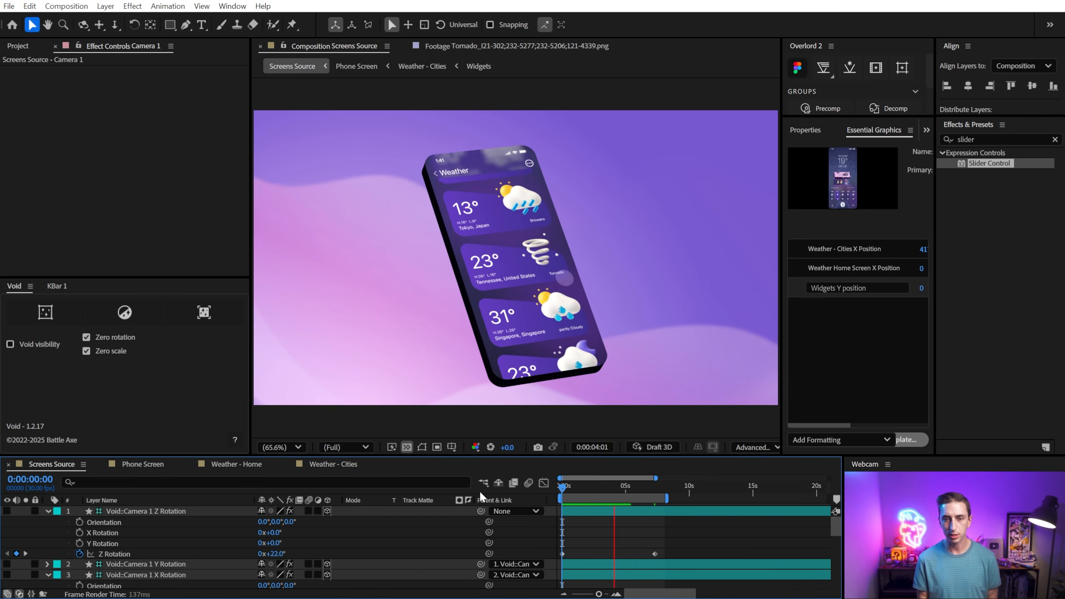
{"action": "key", "text": "space"}
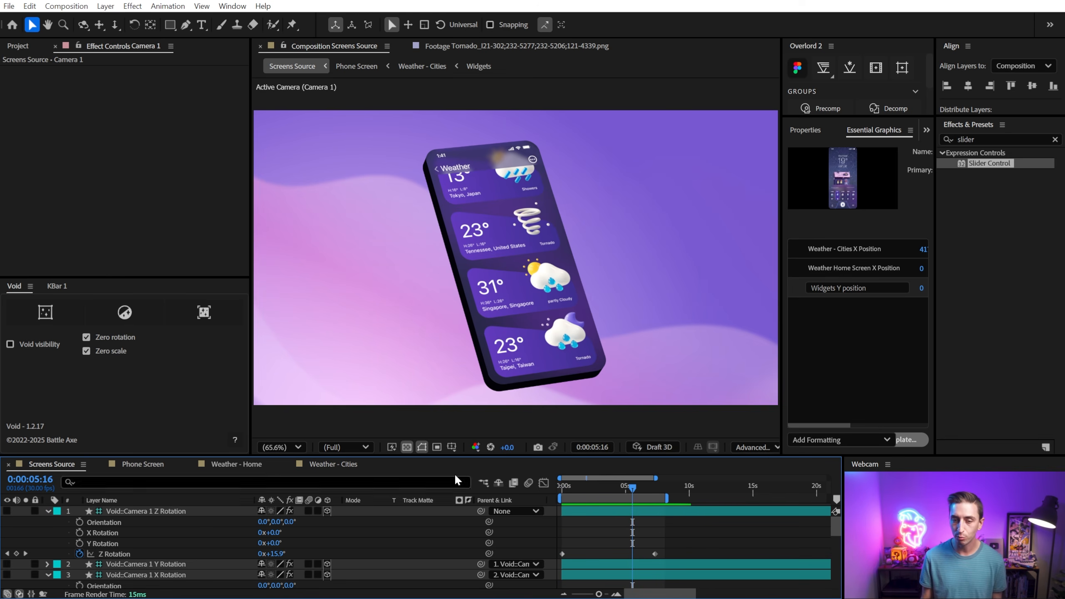
Collapse the layer properties and open the Background Elements composition nested inside Background.
{"action": "left_click", "coordinate": [660, 531]}
{"action": "key", "text": "s"}
{"action": "key", "text": "s"}
{"action": "scroll", "coordinate": [644, 527], "scroll_direction": "down", "scroll_amount": 1}
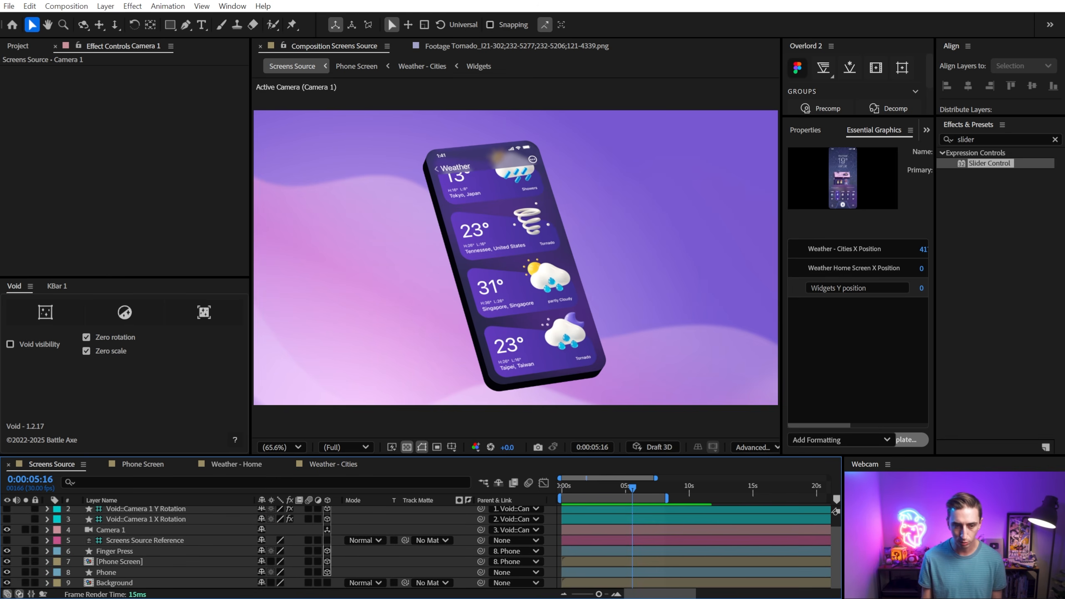
{"action": "double_click", "coordinate": [124, 584]}
{"action": "double_click", "coordinate": [130, 525]}
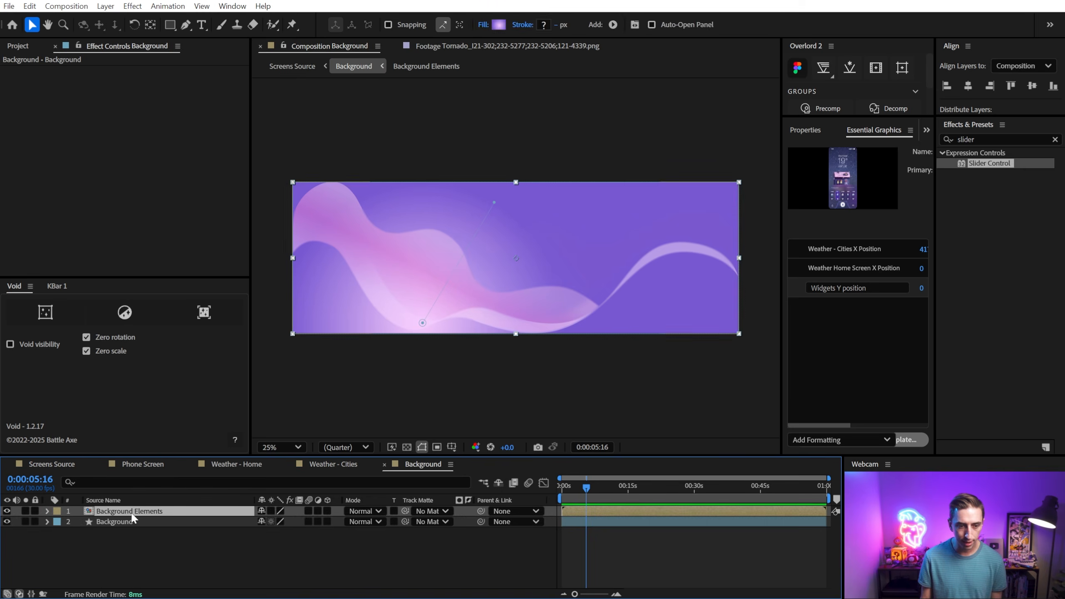
Examine the Bg 2, Bg 4, Bg 1 and Bg 2_bgBlur wave layers, toggling the blur layer's visibility.
{"action": "left_click", "coordinate": [418, 294]}
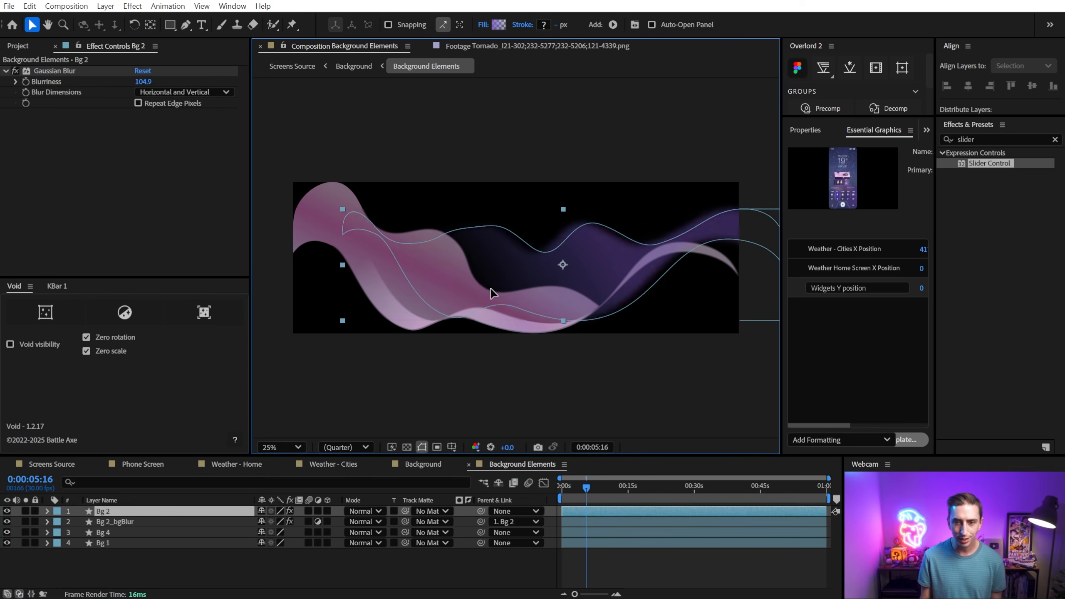
{"action": "left_click", "coordinate": [103, 533]}
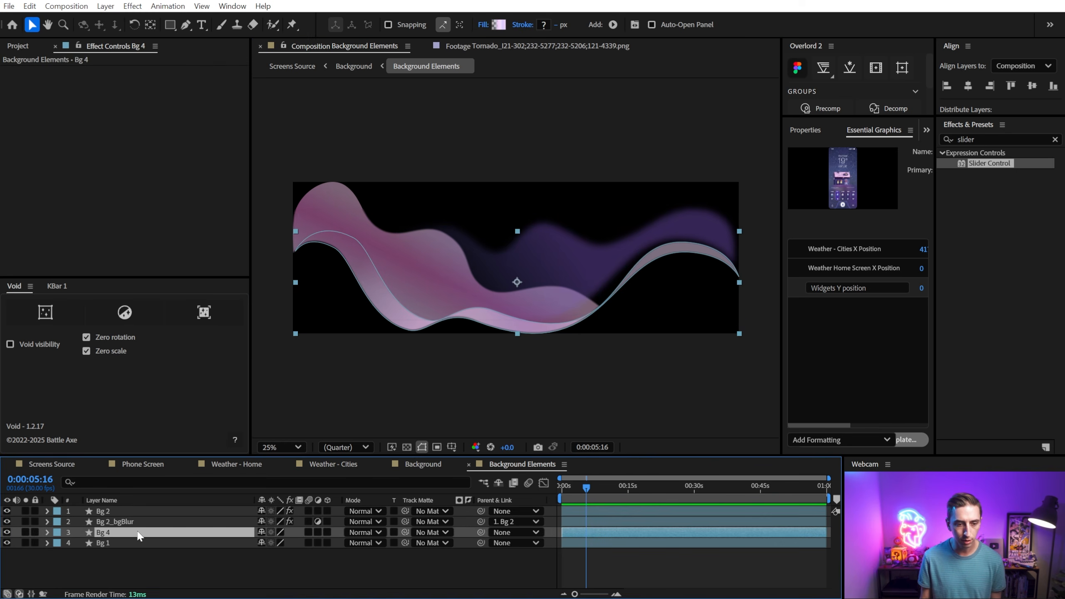
{"action": "left_click", "coordinate": [116, 543]}
{"action": "left_click", "coordinate": [120, 521]}
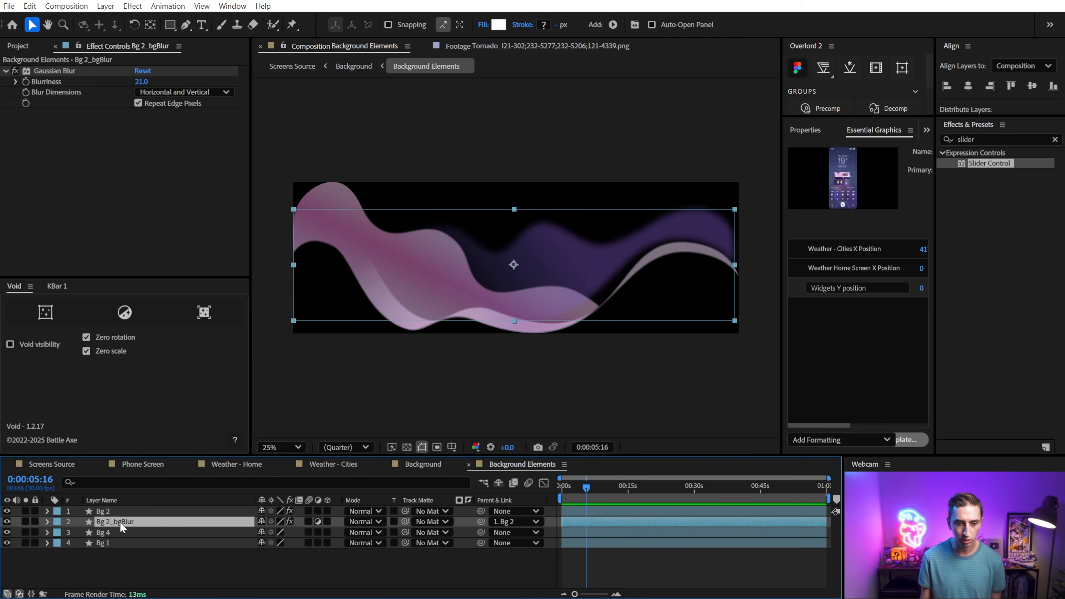
{"action": "left_click", "coordinate": [6, 521]}
{"action": "left_click", "coordinate": [6, 522]}
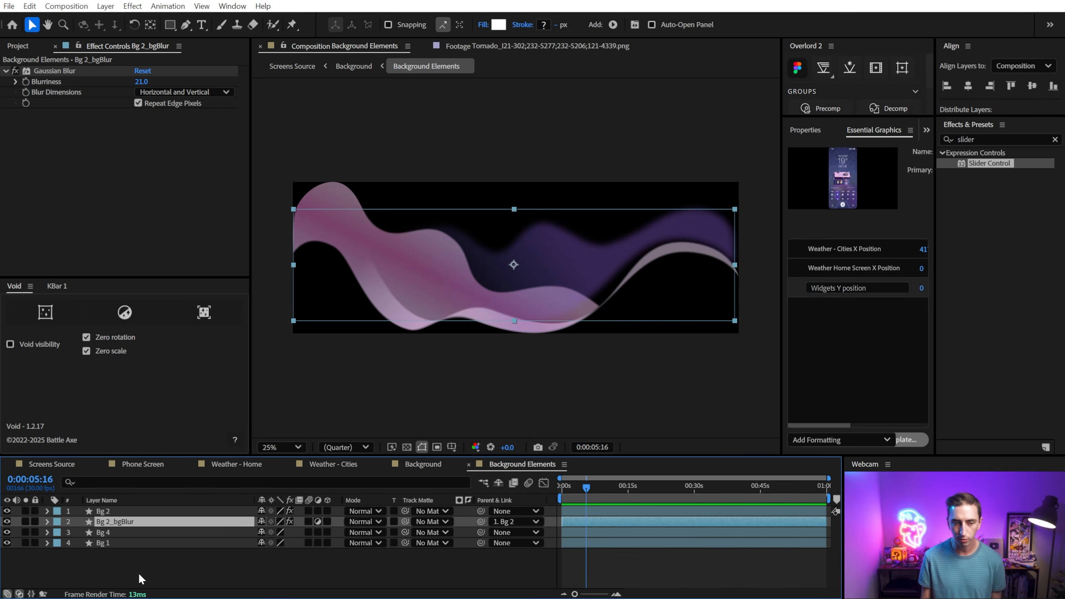
Add starting Position keyframes to Bg 2, Bg 4 and Bg 1, and slide Bg 1 to X 1751.6 and Bg 4 to 1879.6 at 0:00:08:27.
{"action": "left_click_drag", "start_coordinate": [139, 579], "coordinate": [108, 512]}
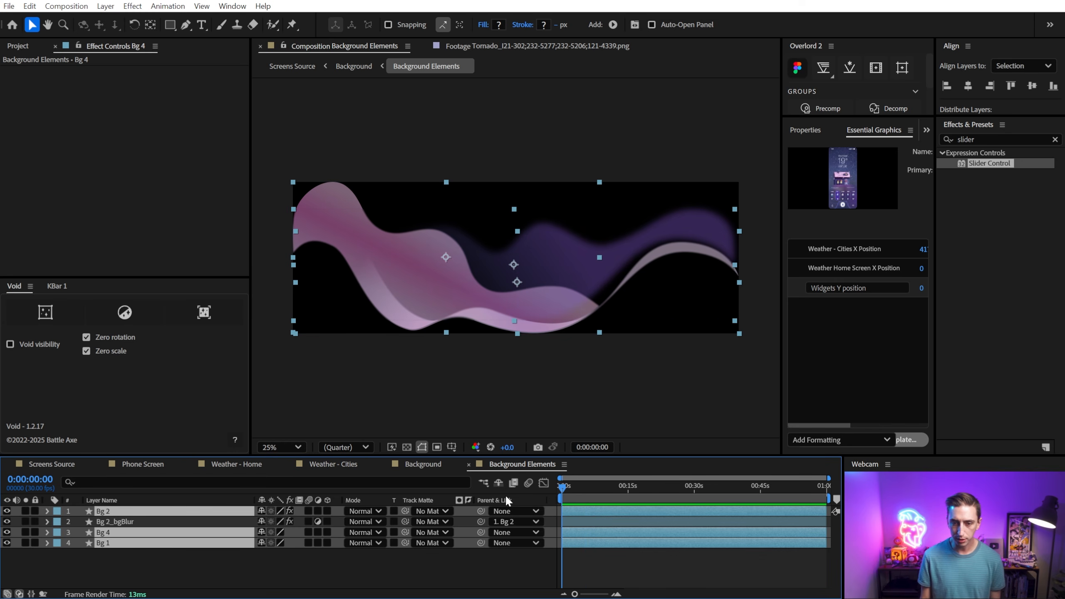
{"action": "key", "text": "p"}
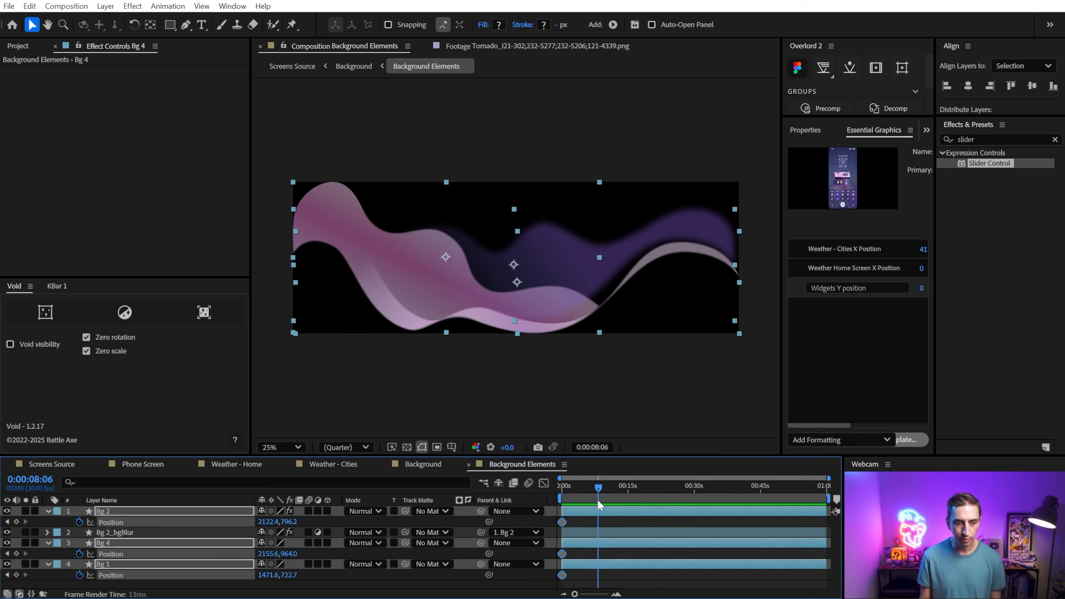
{"action": "left_click_drag", "start_coordinate": [599, 502], "coordinate": [601, 499]}
{"action": "left_click", "coordinate": [525, 378]}
{"action": "left_click_drag", "start_coordinate": [413, 287], "coordinate": [462, 321]}
{"action": "key", "text": "ctrl+z"}
{"action": "left_click", "coordinate": [173, 564]}
{"action": "left_click", "coordinate": [137, 544]}
Keyframe Bg 2's X position to 2210.4 at 0:00:08:27 and preview the wave motion from the start.
{"action": "left_click", "coordinate": [121, 513]}
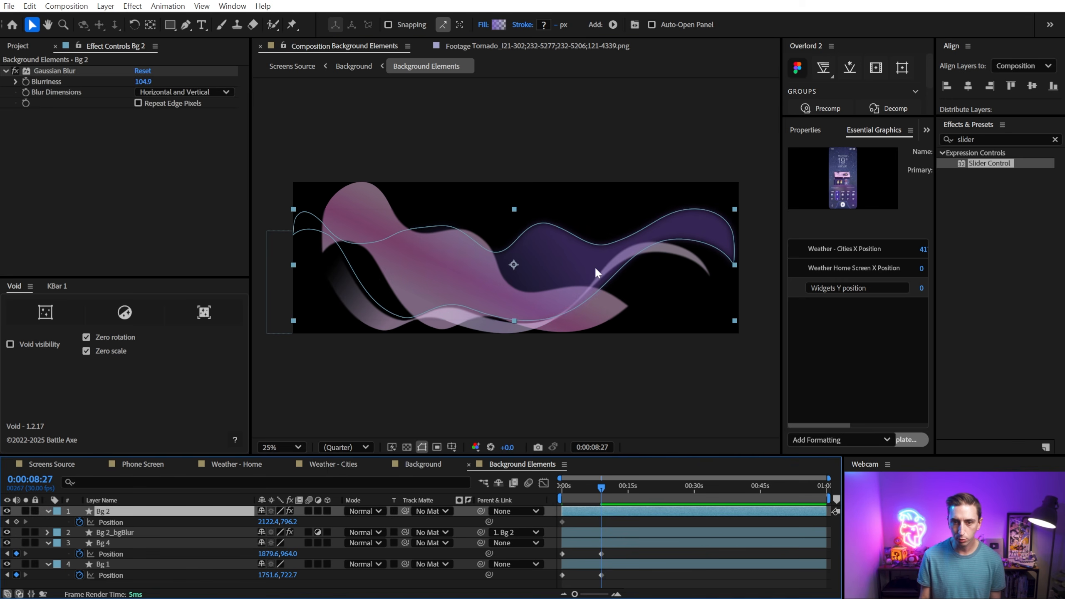
{"action": "left_click_drag", "start_coordinate": [596, 269], "coordinate": [637, 274]}
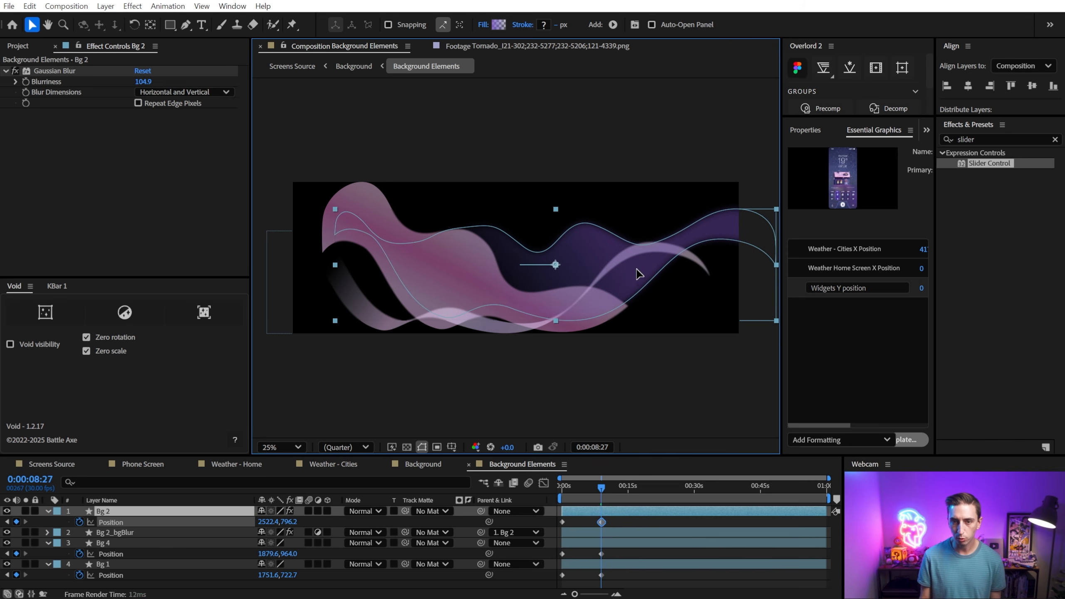
{"action": "mouse_move", "coordinate": [611, 487]}
{"action": "left_mouse_down"}
{"action": "mouse_move", "coordinate": [568, 483]}
{"action": "mouse_move", "coordinate": [603, 485]}
{"action": "left_mouse_up"}
{"action": "left_click_drag", "start_coordinate": [595, 254], "coordinate": [563, 257]}
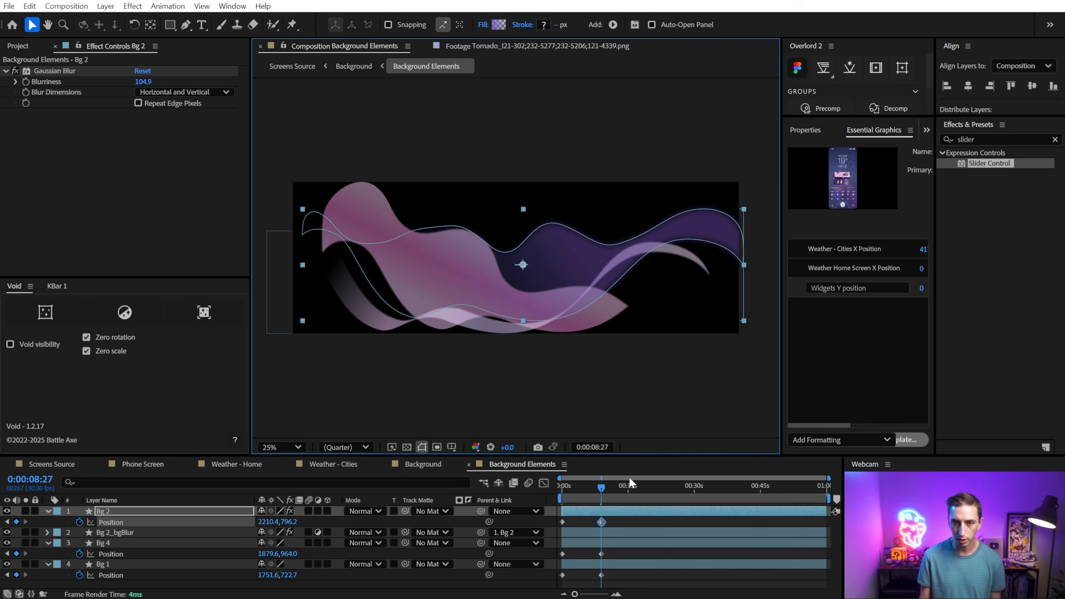
{"action": "left_click_drag", "start_coordinate": [602, 487], "coordinate": [561, 490]}
{"action": "key", "text": "space"}
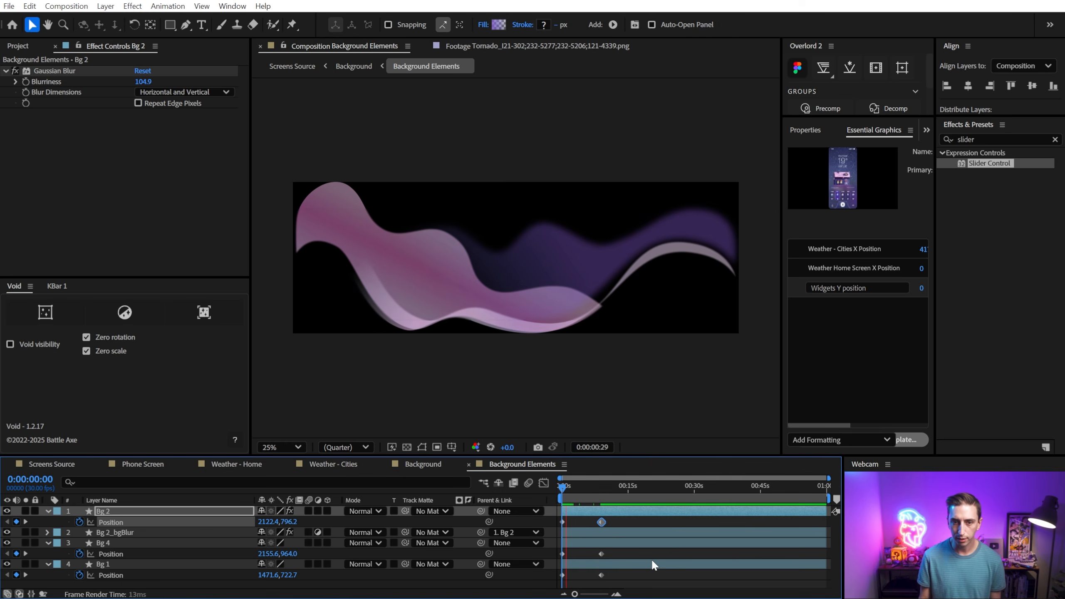
Close the Background Elements composition and preview the wave motion in the Background composition from the start.
{"action": "key", "text": "space"}
{"action": "key", "text": "ctrl+w"}
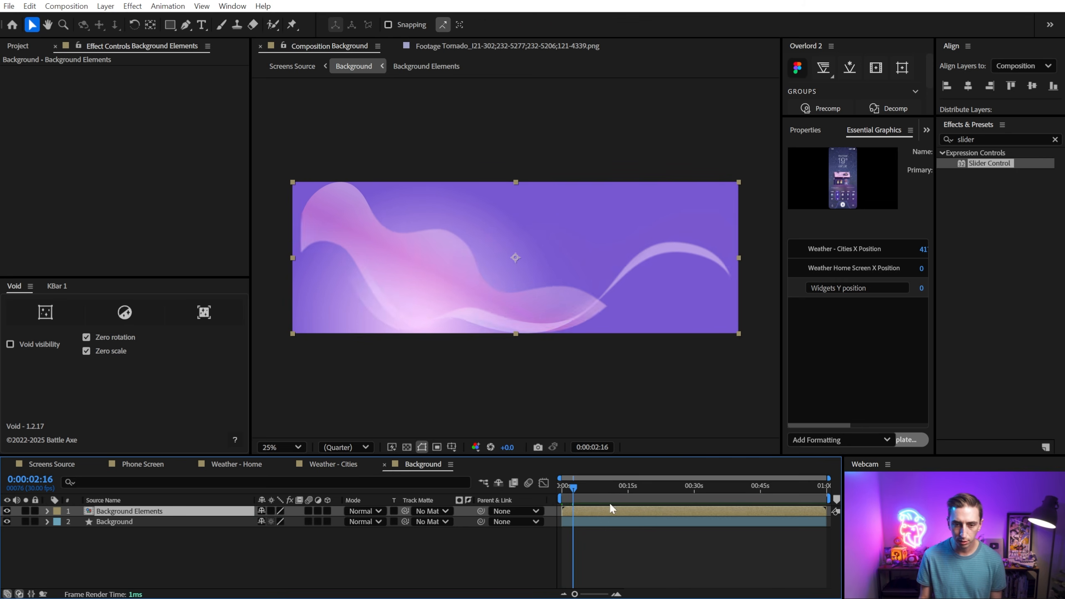
{"action": "left_click_drag", "start_coordinate": [583, 488], "coordinate": [500, 488]}
{"action": "key", "text": "space"}
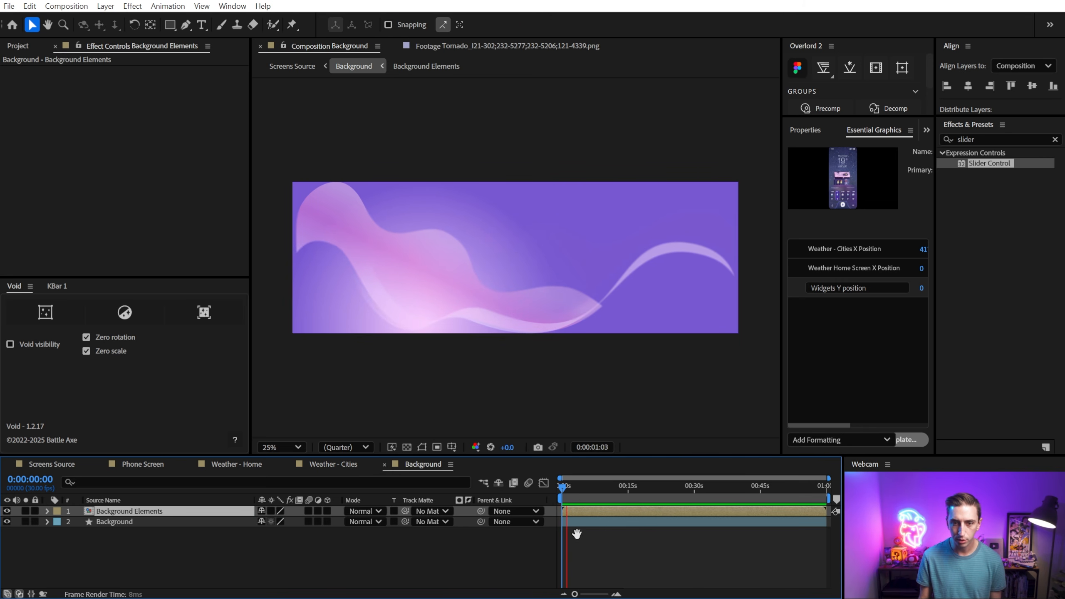
Close the Background composition and preview the phone animation over the moving waves in Screens Source.
{"action": "key", "text": "ctrl+w"}
{"action": "left_click", "coordinate": [42, 464]}
{"action": "left_click_drag", "start_coordinate": [579, 486], "coordinate": [505, 485]}
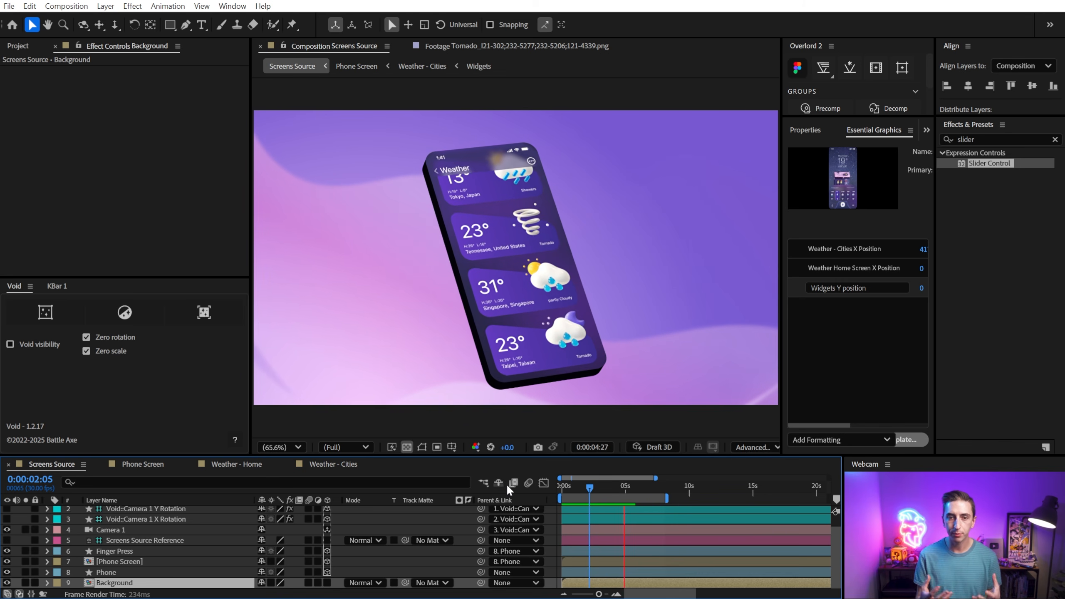
Stop at 0:00:03:04 with nothing selected and create a Void adjustment variant layer in Screens Source.
{"action": "left_click", "coordinate": [603, 489]}
{"action": "key", "text": "F2"}
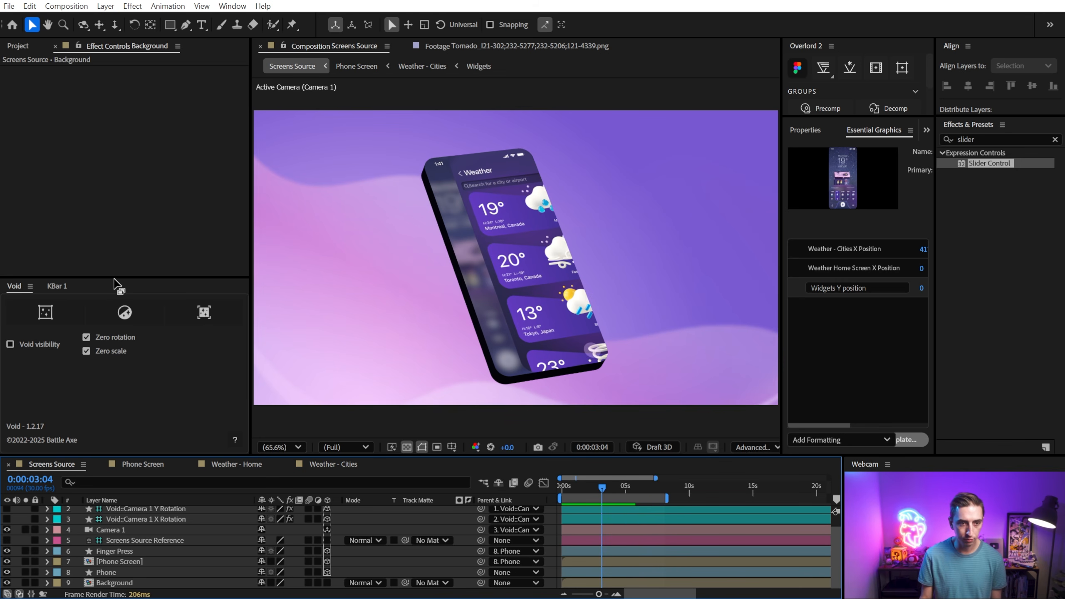
{"action": "left_click_drag", "start_coordinate": [114, 277], "coordinate": [128, 377]}
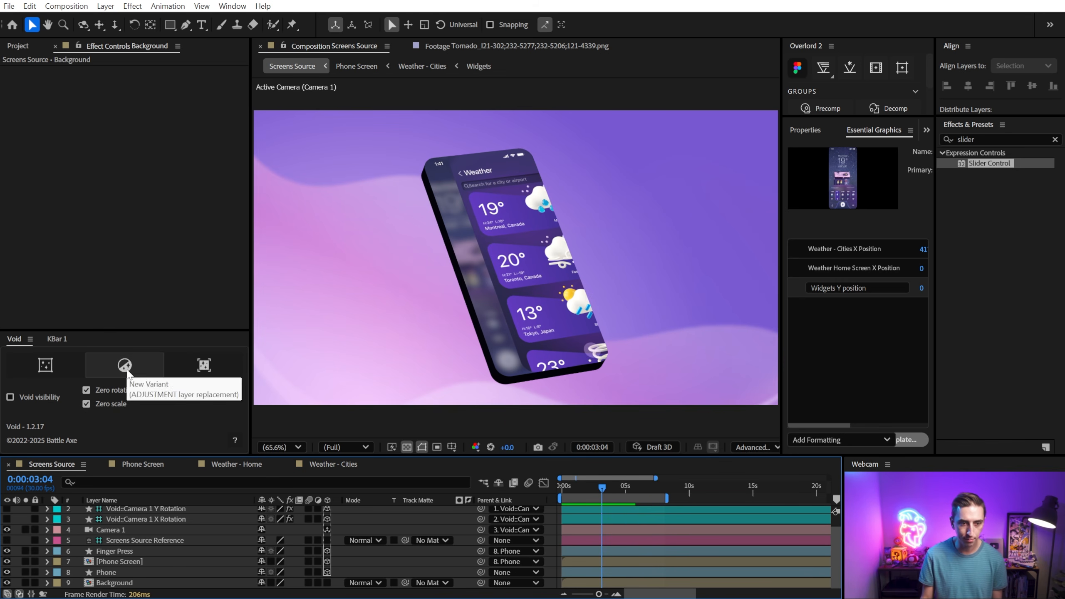
{"action": "left_click", "coordinate": [126, 372]}
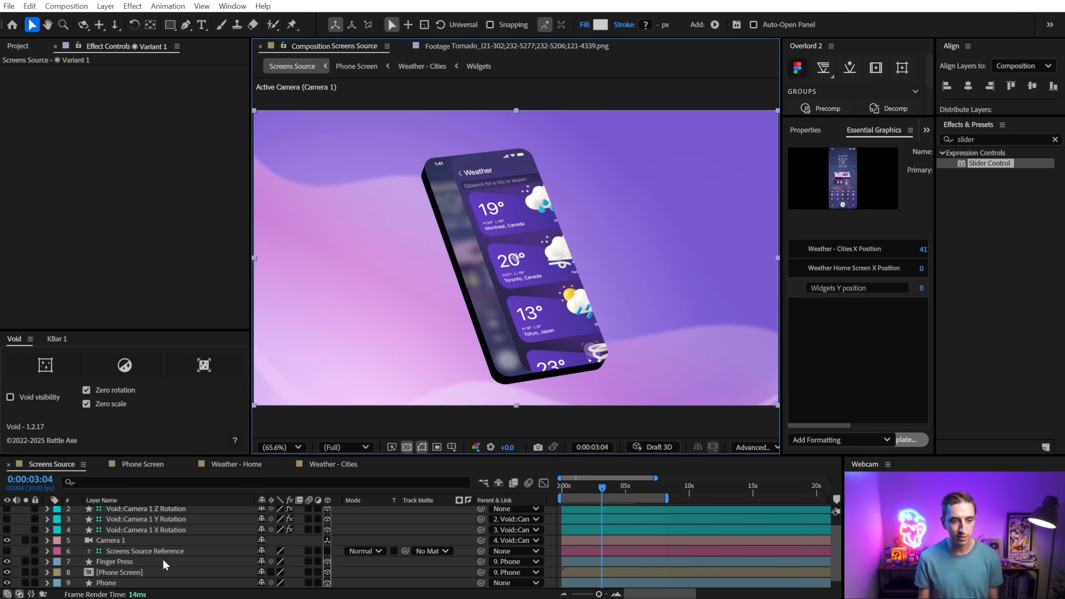
{"action": "scroll", "coordinate": [162, 559], "scroll_direction": "up", "scroll_amount": 1}
Apply the CC Vignette effect to the Variant 1 adjustment layer.
{"action": "left_click", "coordinate": [953, 138]}
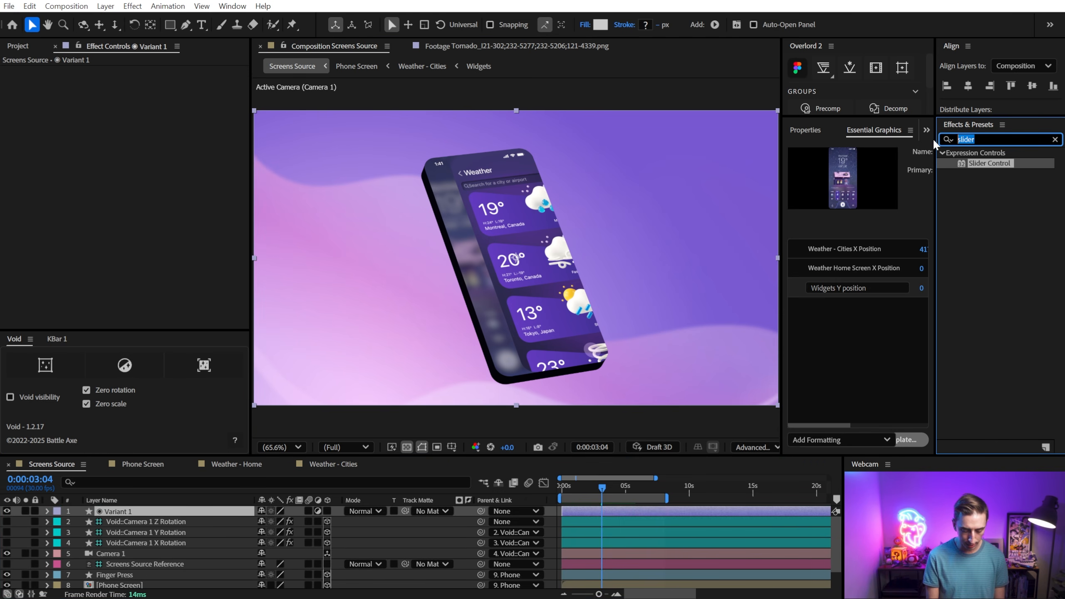
{"action": "type", "text": "cc vign"}
{"action": "double_click", "coordinate": [995, 164]}
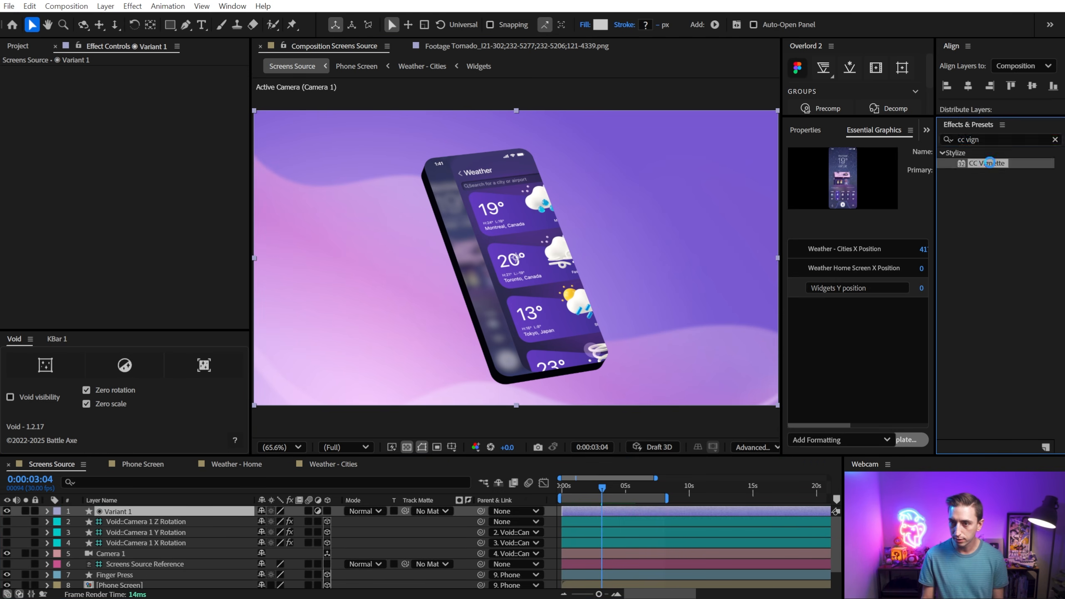
Set the vignette's Amount to 929 and Angle of View to 7.0, and compare the image with the effect off and on.
{"action": "left_click_drag", "start_coordinate": [88, 90], "coordinate": [157, 80]}
{"action": "left_click_drag", "start_coordinate": [41, 94], "coordinate": [21, 94]}
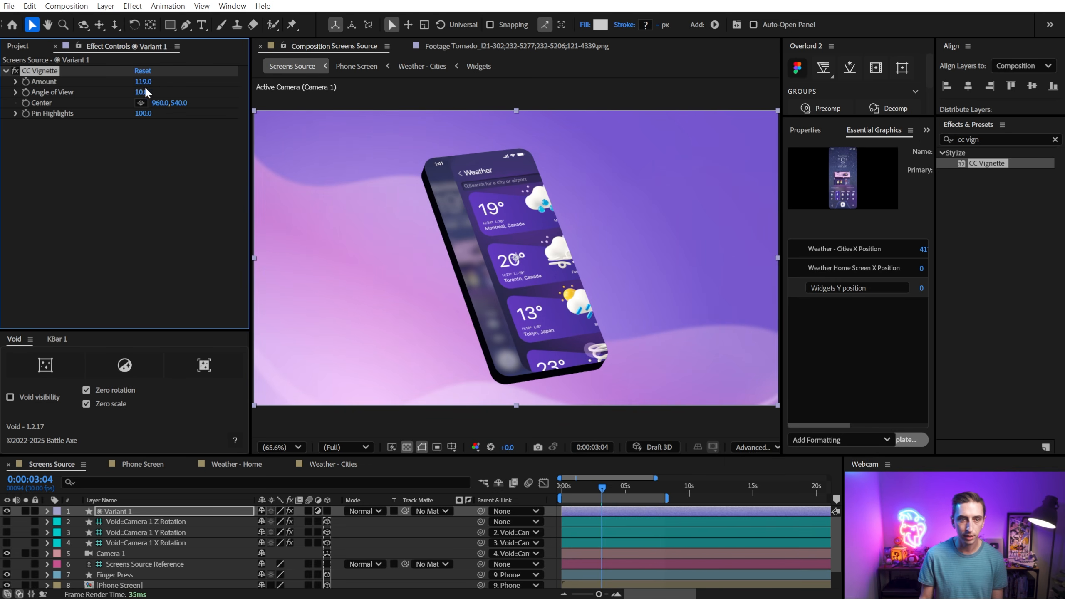
{"action": "left_click_drag", "start_coordinate": [145, 80], "coordinate": [165, 80]}
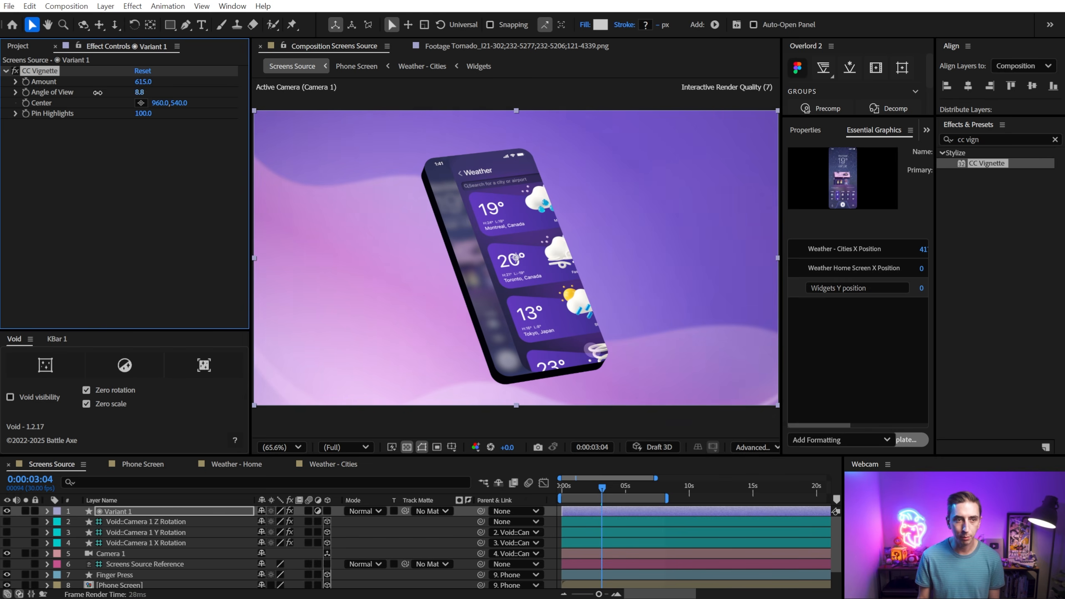
{"action": "mouse_move", "coordinate": [98, 93]}
{"action": "left_mouse_down"}
{"action": "mouse_move", "coordinate": [81, 93]}
{"action": "mouse_move", "coordinate": [98, 93]}
{"action": "left_mouse_up"}
{"action": "left_click", "coordinate": [15, 70]}
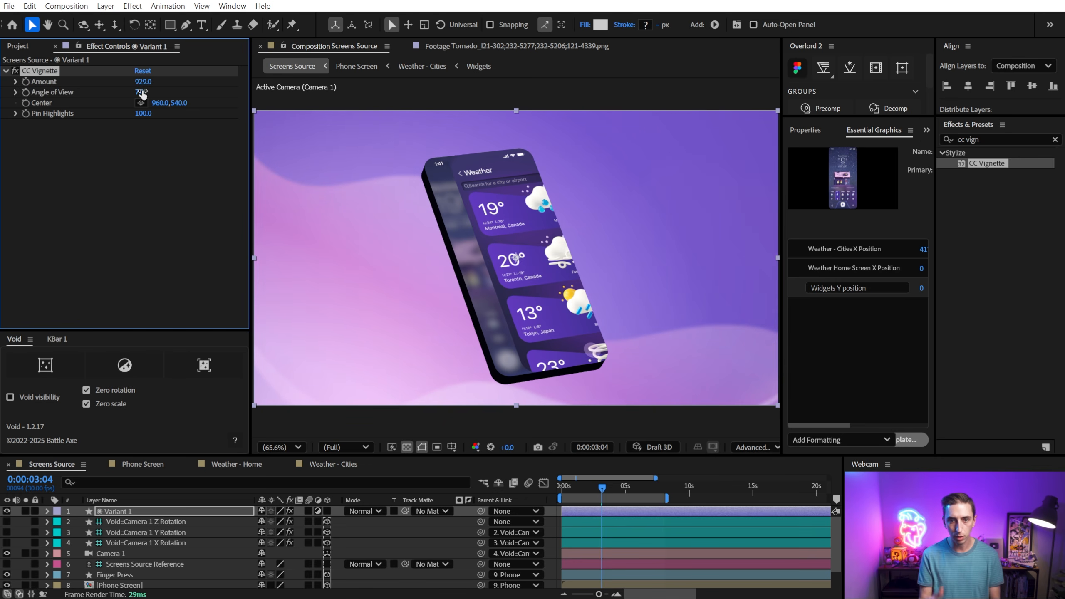
{"action": "left_click", "coordinate": [587, 575]}
Try a Drop Shadow with distance 163 and softness 155 on the Phone layer at 0:00:05:18 and delete the effect.
{"action": "left_click_drag", "start_coordinate": [592, 487], "coordinate": [632, 489]}
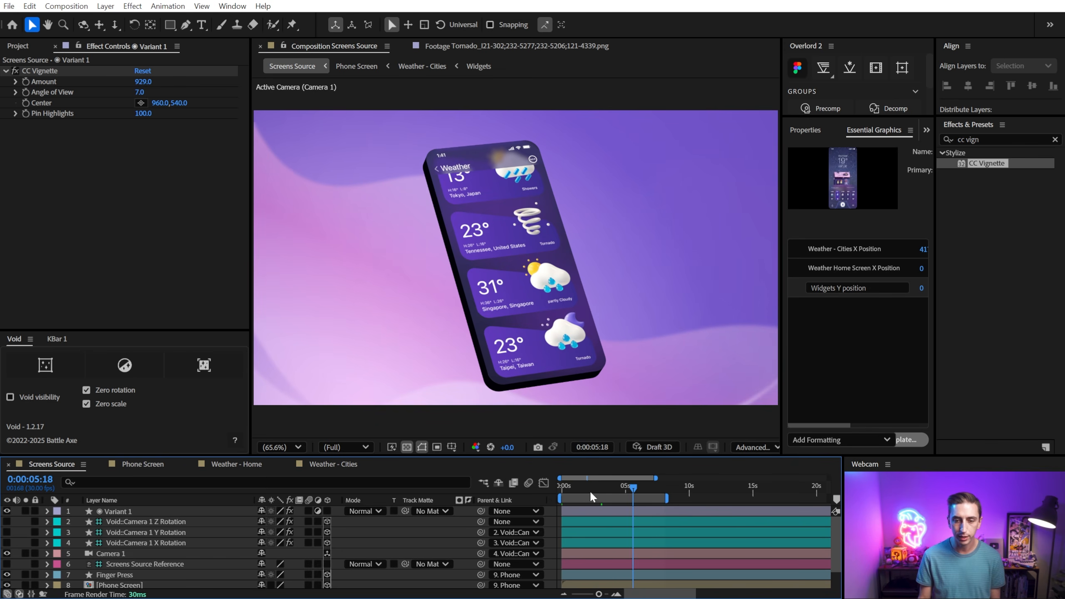
{"action": "scroll", "coordinate": [588, 552], "scroll_direction": "down", "scroll_amount": 2}
{"action": "left_click", "coordinate": [164, 561]}
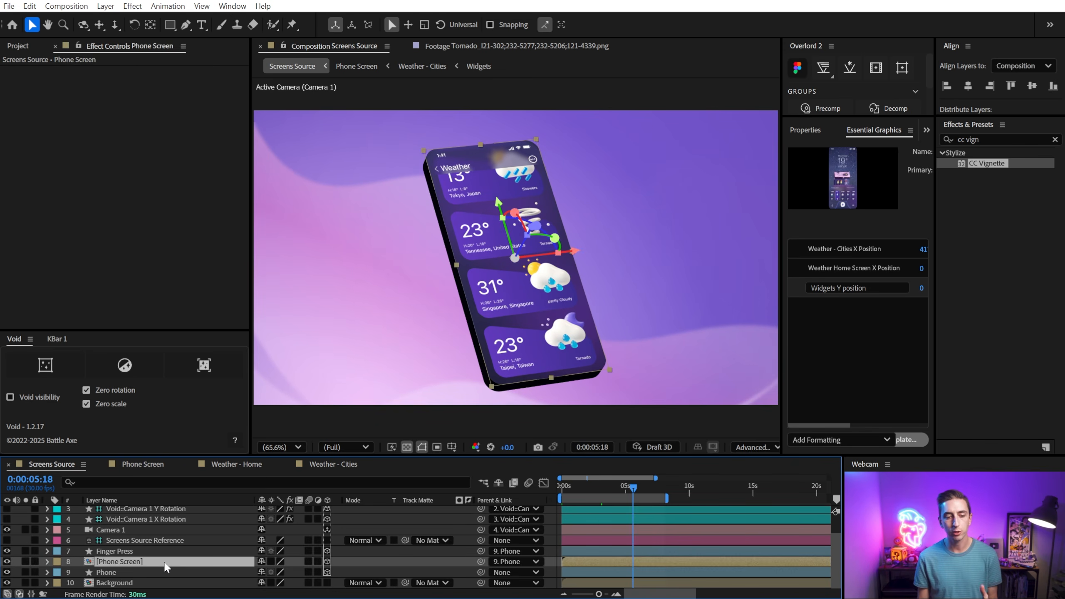
{"action": "left_click", "coordinate": [140, 573]}
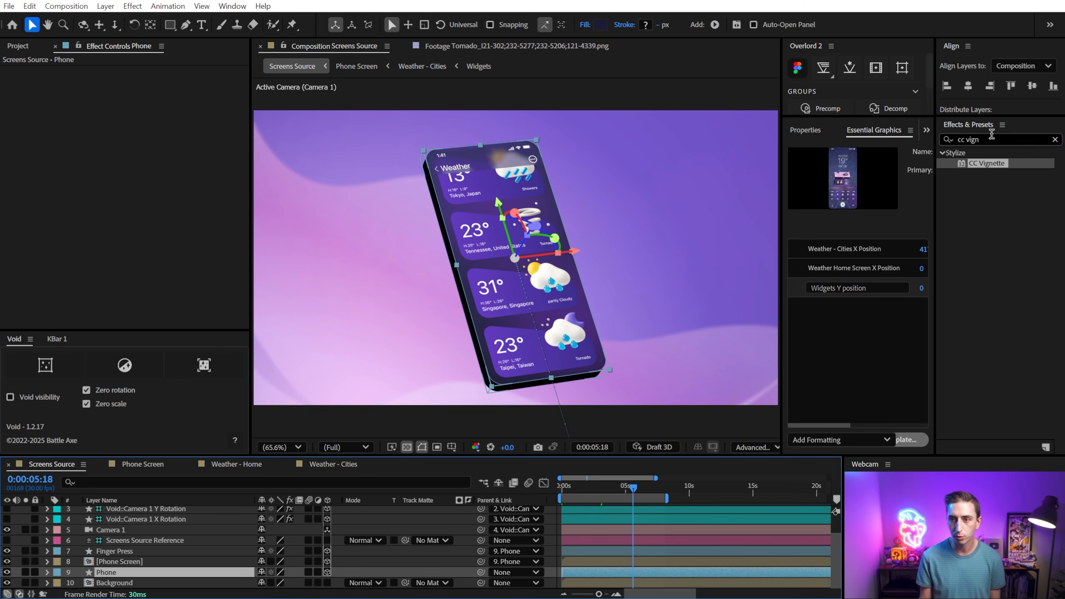
{"action": "left_click_drag", "start_coordinate": [991, 138], "coordinate": [857, 129]}
{"action": "type", "text": "drop s"}
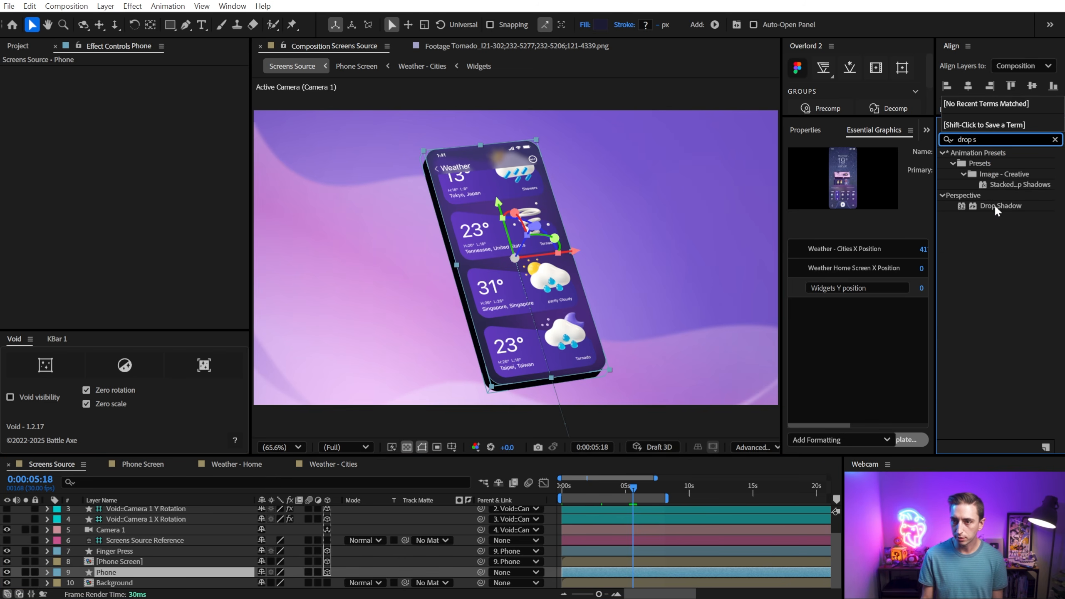
{"action": "double_click", "coordinate": [995, 205]}
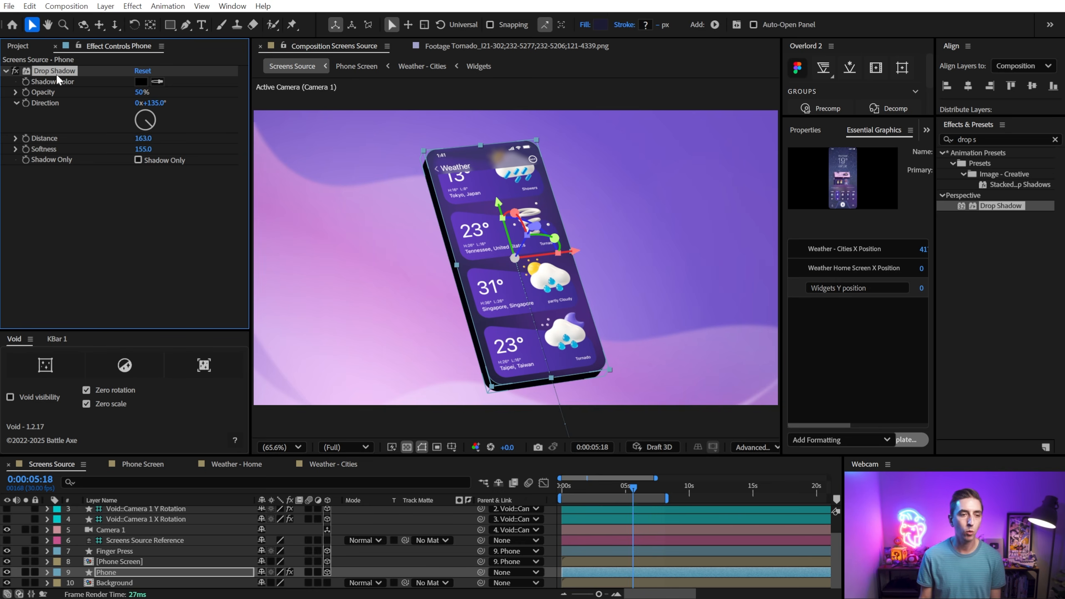
{"action": "key", "text": "Delete"}
Pre-compose the layers from Void::Camera 1 Z Rotation through Phone into a new composition named Phone Comp.
{"action": "scroll", "coordinate": [142, 577], "scroll_direction": "up", "scroll_amount": 2}
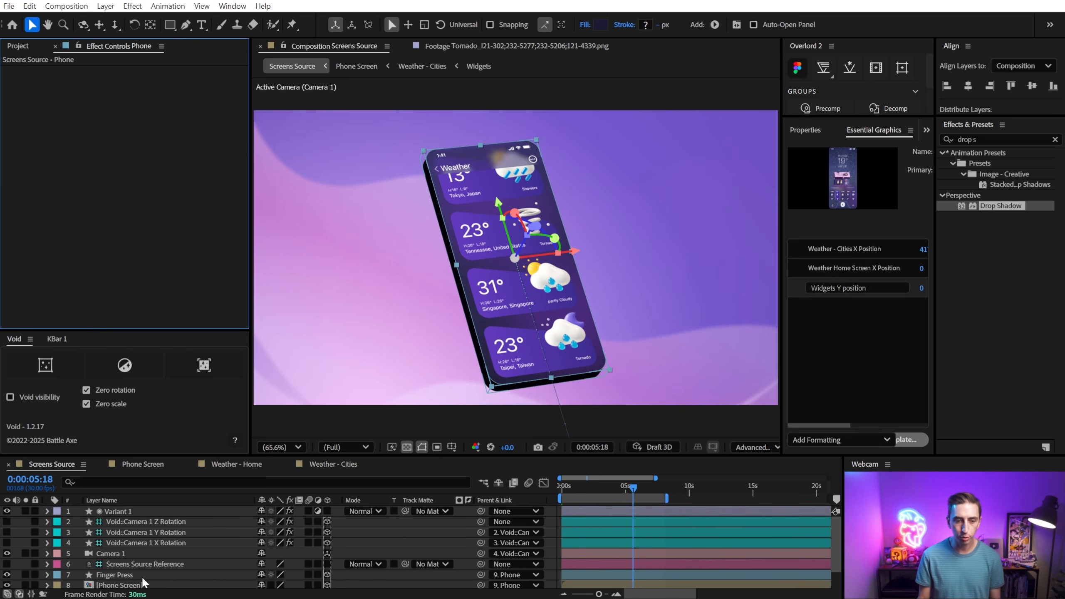
{"action": "left_click", "coordinate": [126, 521], "text": "shift"}
{"action": "scroll", "coordinate": [161, 569], "scroll_direction": "down", "scroll_amount": 2}
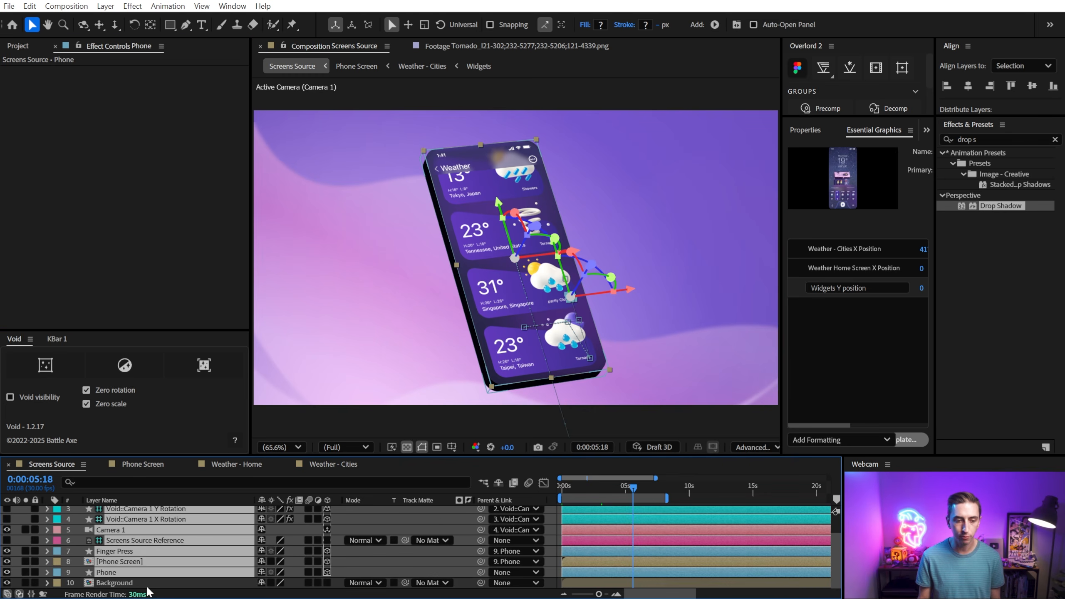
{"action": "scroll", "coordinate": [151, 566], "scroll_direction": "up", "scroll_amount": 2}
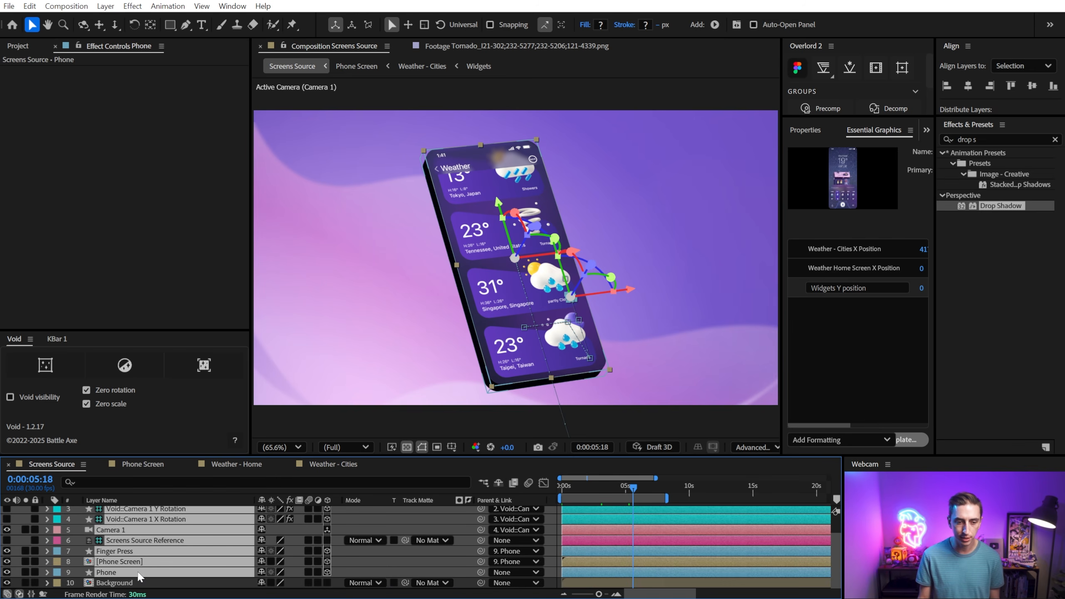
{"action": "scroll", "coordinate": [134, 568], "scroll_direction": "up", "scroll_amount": 2}
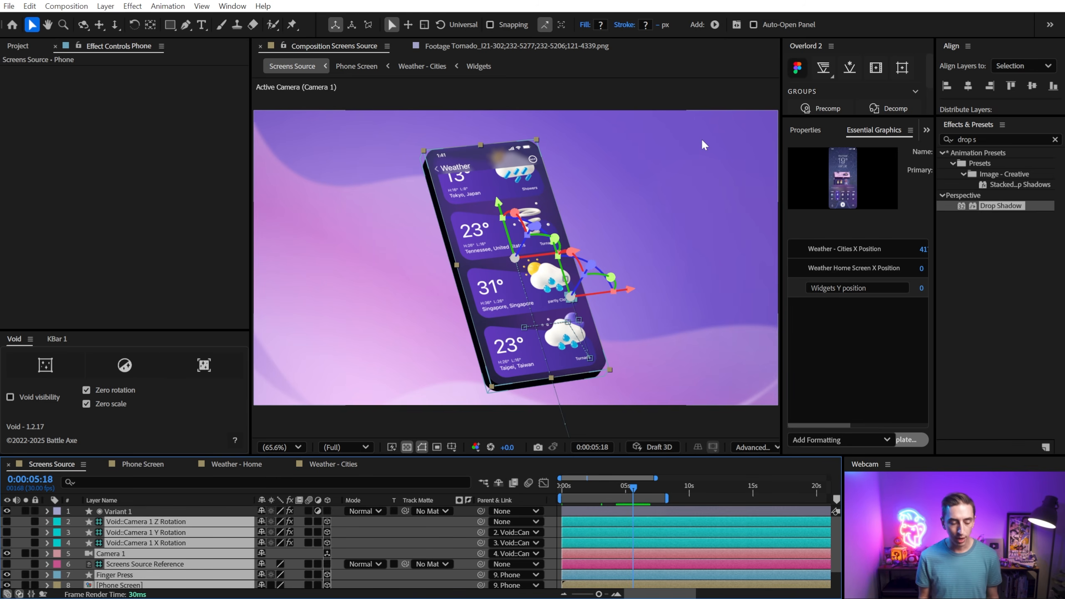
{"action": "key", "text": "ctrl+shift+c"}
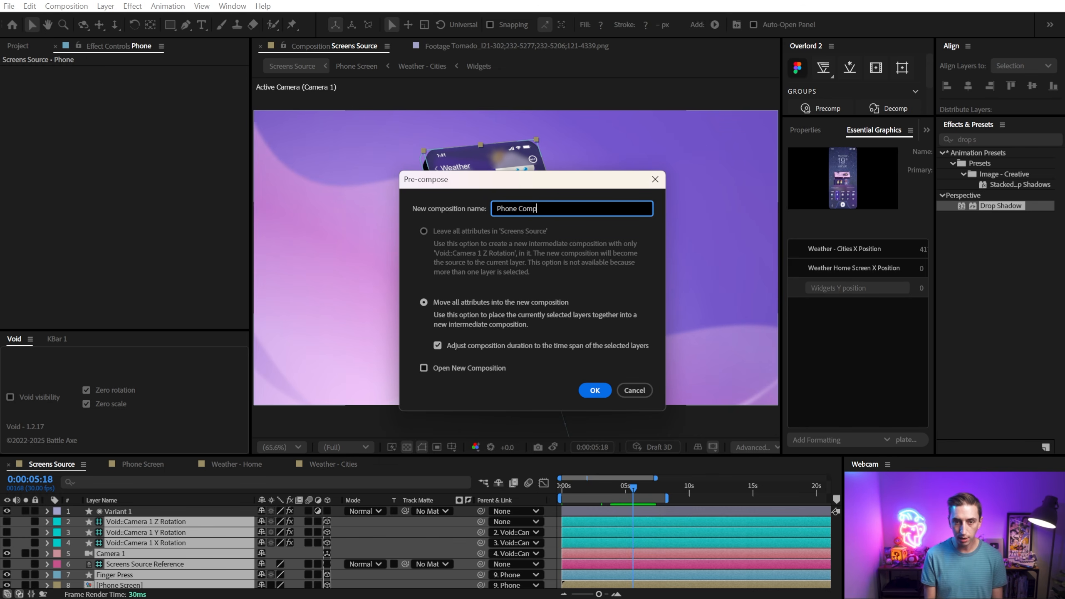
{"action": "type", "text": "Phone Comp"}
{"action": "left_click", "coordinate": [595, 390]}
Apply a Drop Shadow to Phone Comp with direction 221°, distance 57, softness 277 and opacity 37%.
{"action": "left_click_drag", "start_coordinate": [633, 488], "coordinate": [600, 490]}
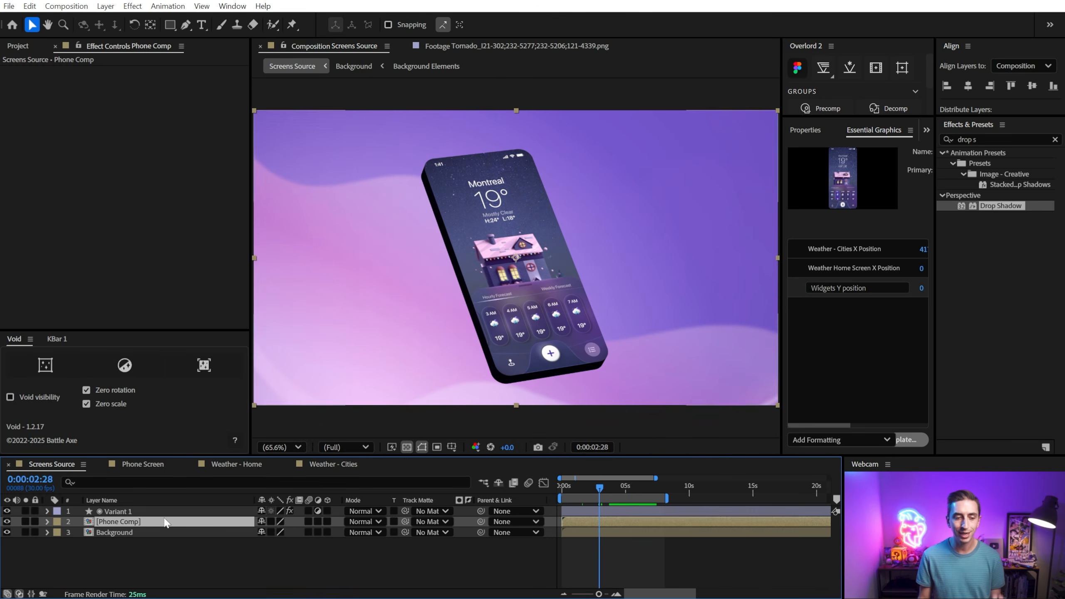
{"action": "left_click", "coordinate": [975, 139]}
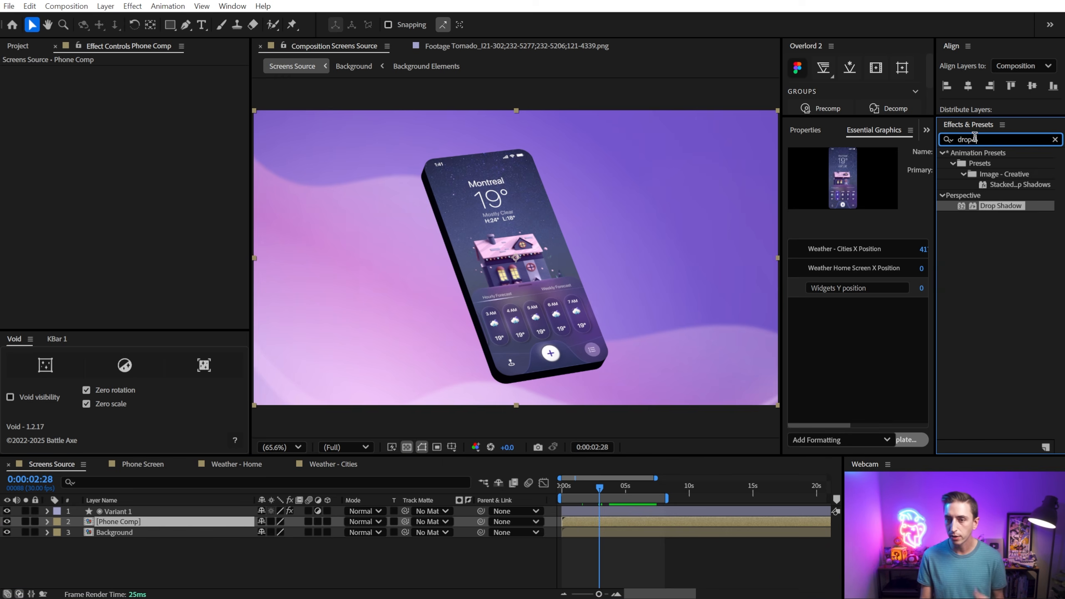
{"action": "double_click", "coordinate": [1000, 206]}
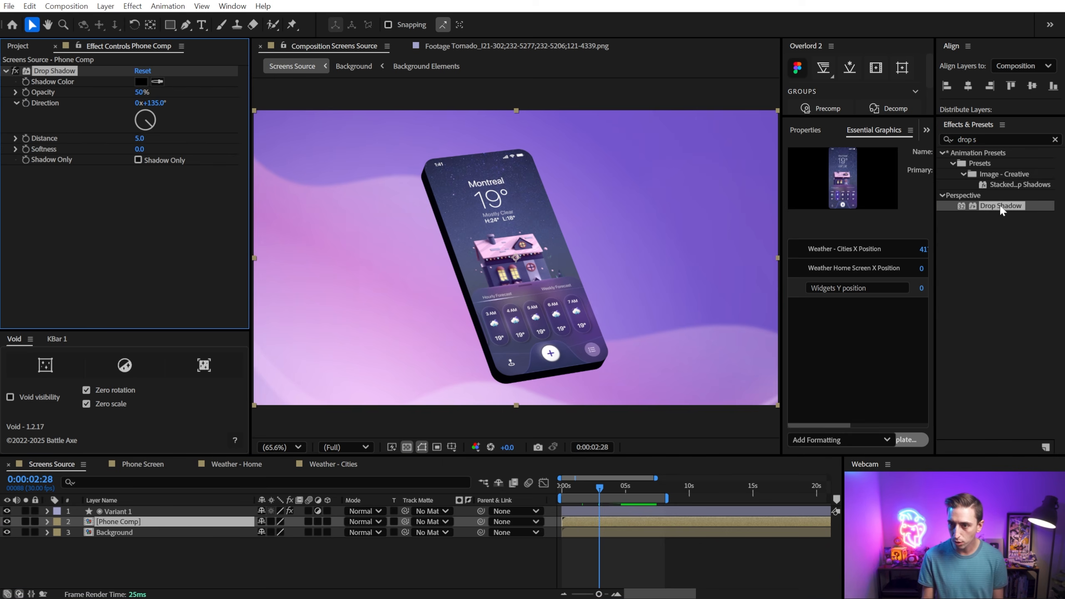
{"action": "left_click_drag", "start_coordinate": [156, 122], "coordinate": [293, 135]}
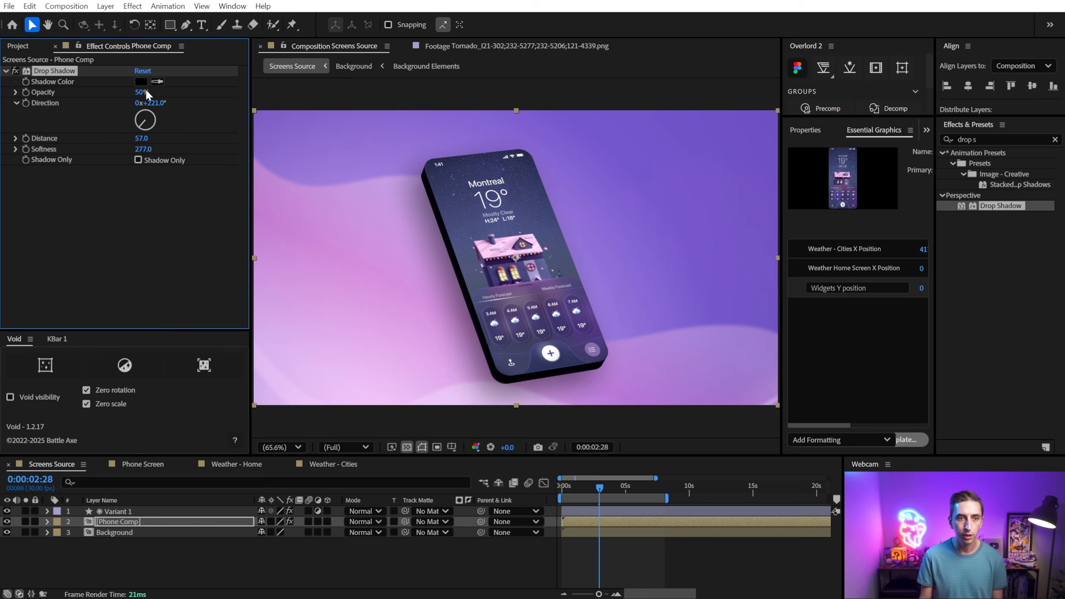
{"action": "left_click_drag", "start_coordinate": [142, 92], "coordinate": [136, 92]}
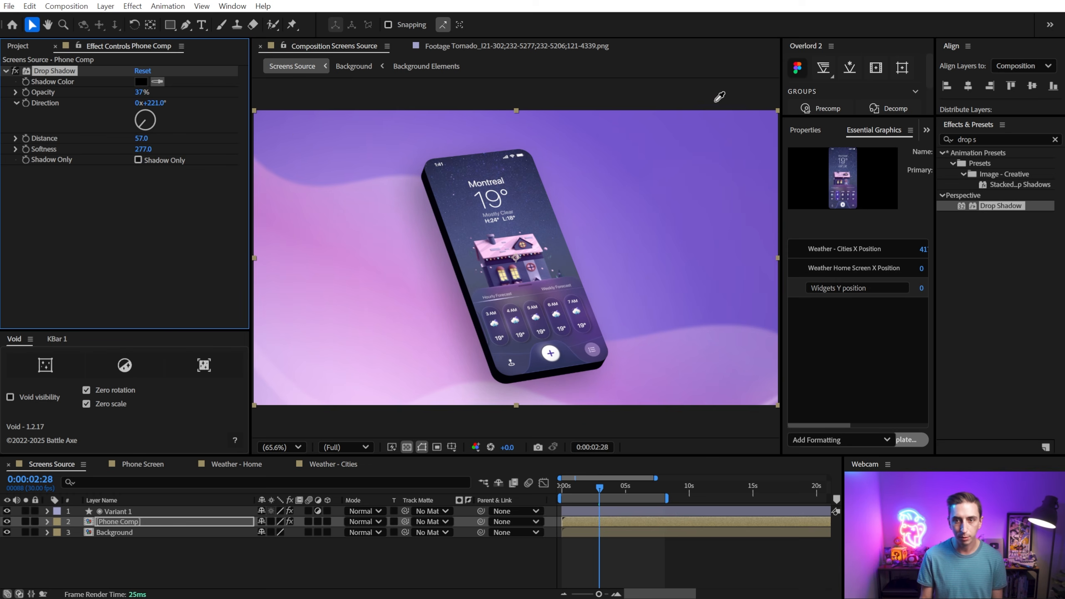
Change the Drop Shadow's colour on Phone Comp to dark purple 261163.
{"action": "left_click", "coordinate": [140, 82]}
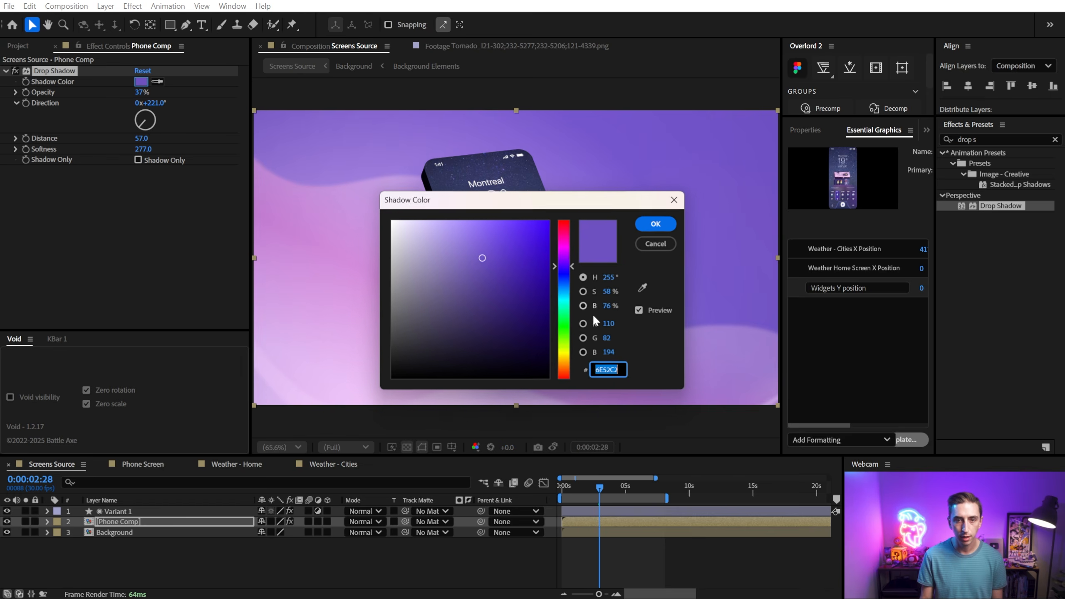
{"action": "left_click_drag", "start_coordinate": [486, 257], "coordinate": [517, 297]}
{"action": "left_click_drag", "start_coordinate": [494, 200], "coordinate": [725, 174]}
{"action": "left_click", "coordinate": [750, 290]}
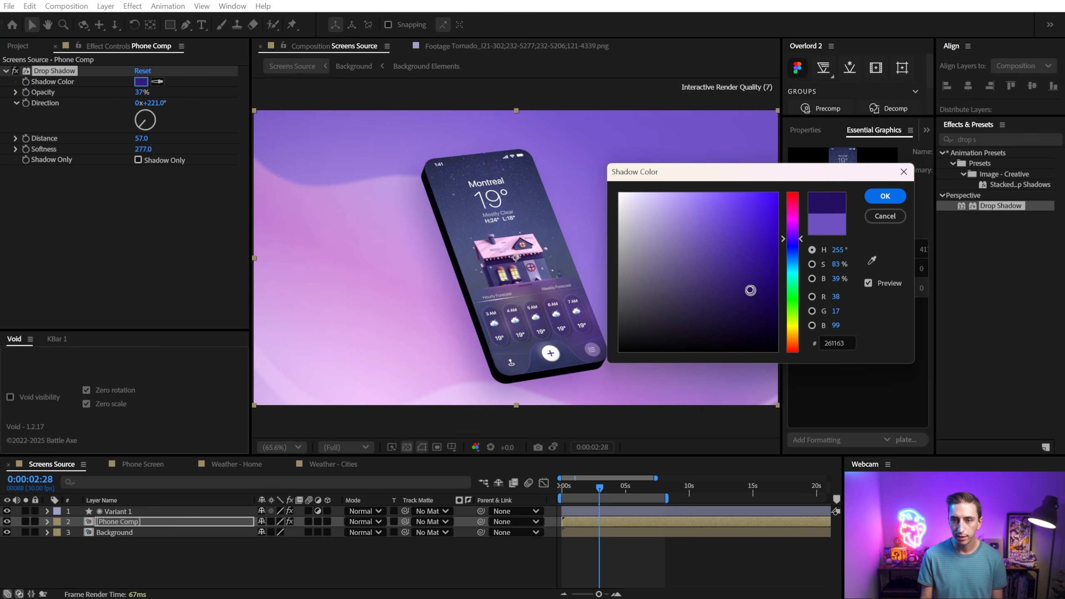
{"action": "left_click", "coordinate": [882, 196]}
Duplicate the Drop Shadow on Phone Comp, give the copy distance 167, softness 413 and opacity 27%, and preview from the start.
{"action": "key", "text": "ctrl+d"}
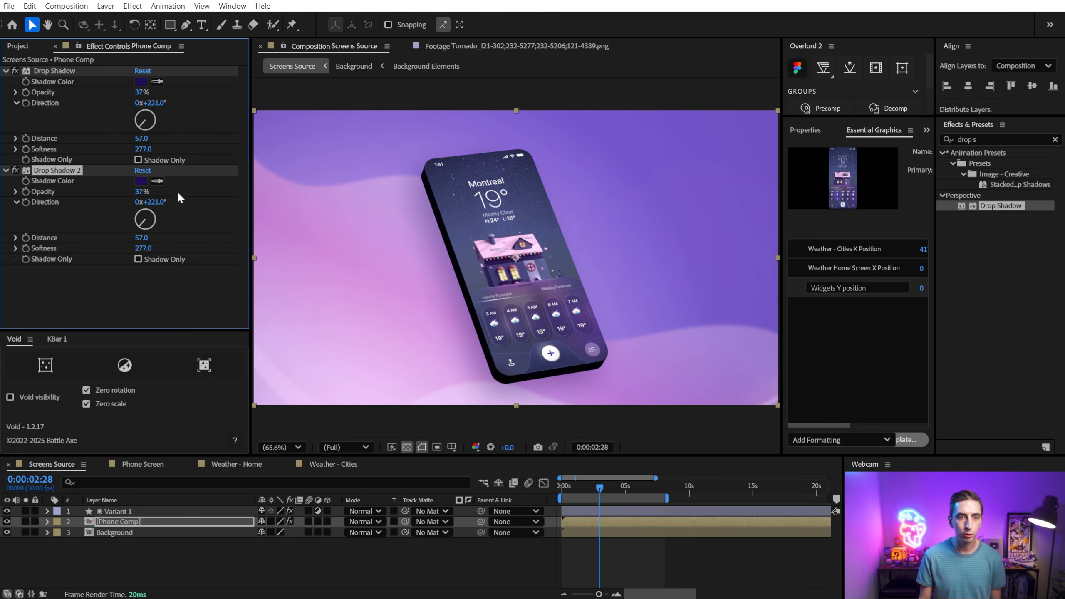
{"action": "left_click_drag", "start_coordinate": [142, 238], "coordinate": [216, 238]}
{"action": "left_click_drag", "start_coordinate": [138, 192], "coordinate": [122, 193]}
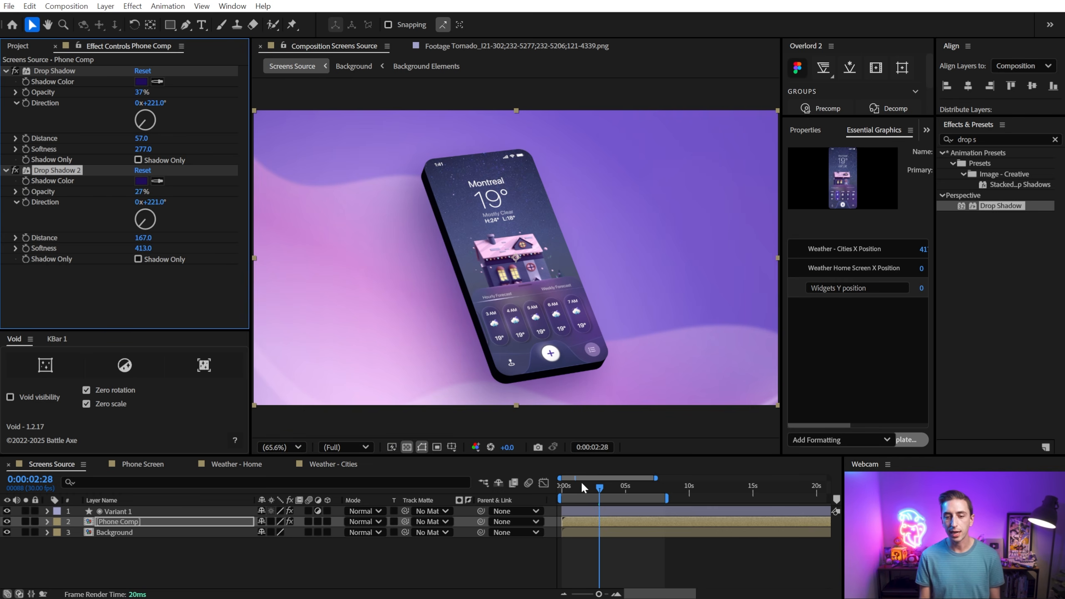
{"action": "left_click_drag", "start_coordinate": [582, 487], "coordinate": [514, 485]}
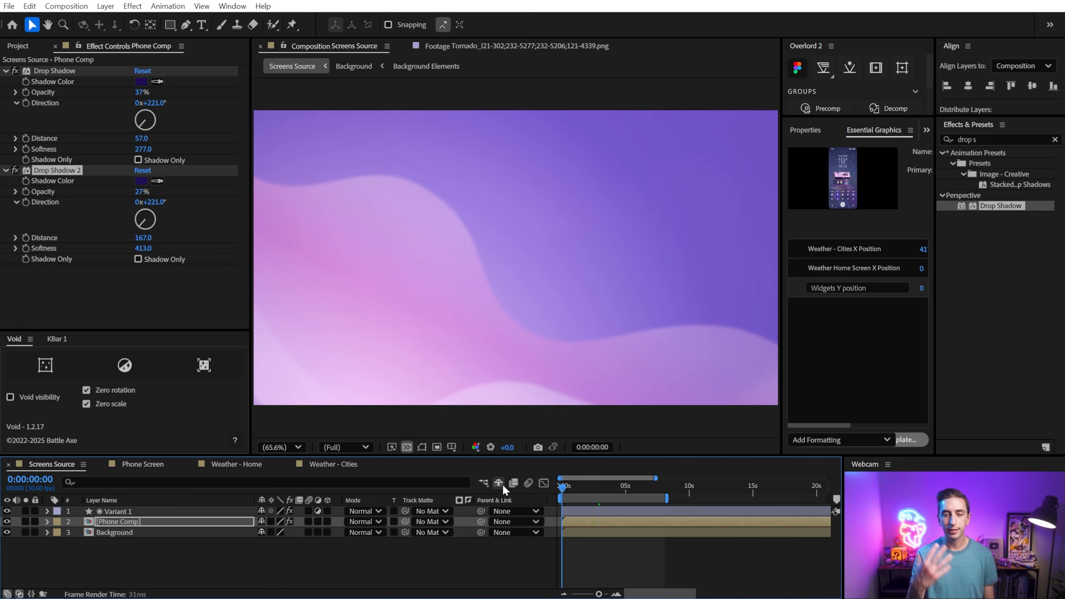
{"action": "key", "text": "space"}
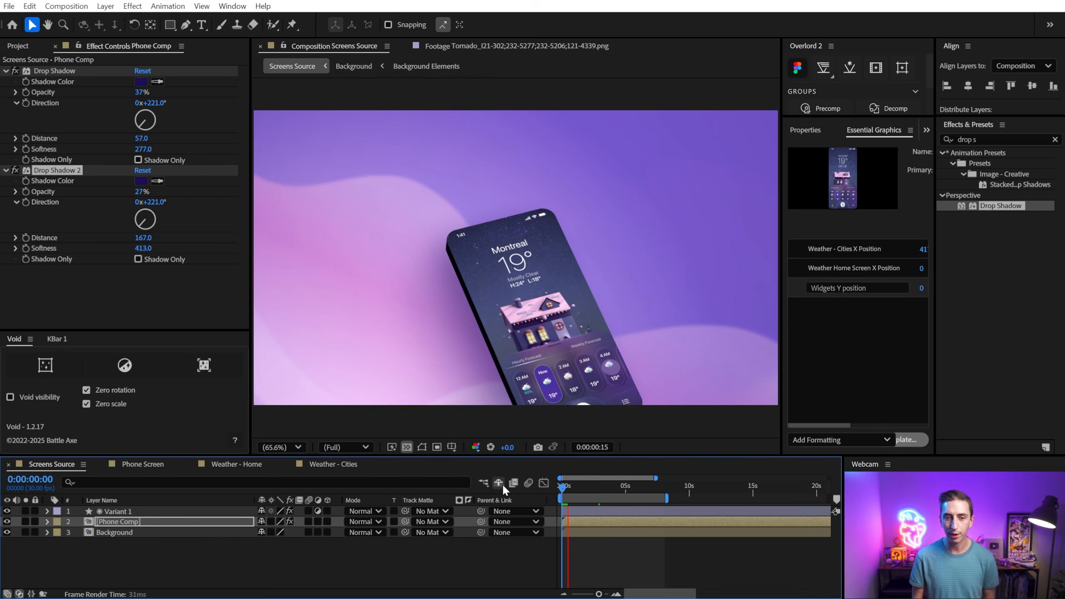